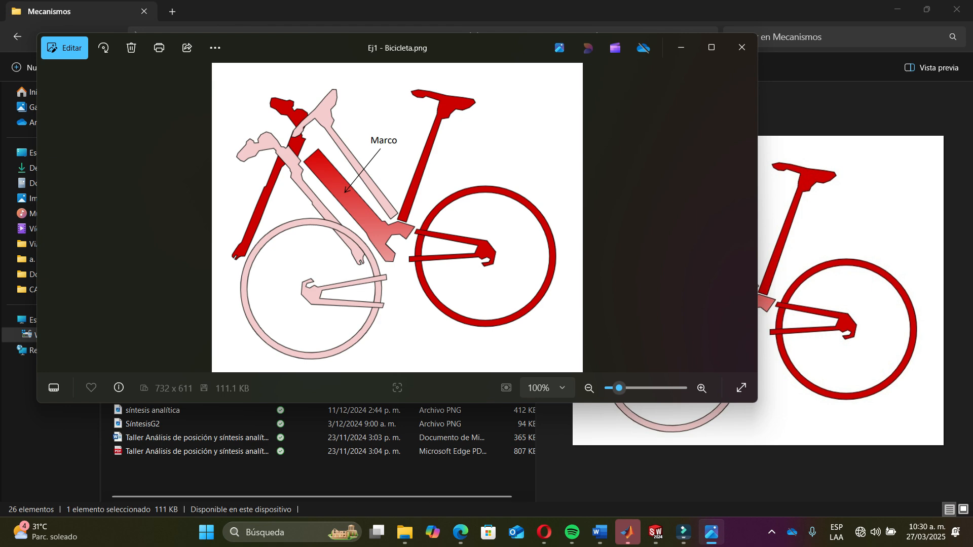
- Close the image viewer and file browser, return to SolidWorks and start a new sketch on the Alzado plane
left_click(742, 47)
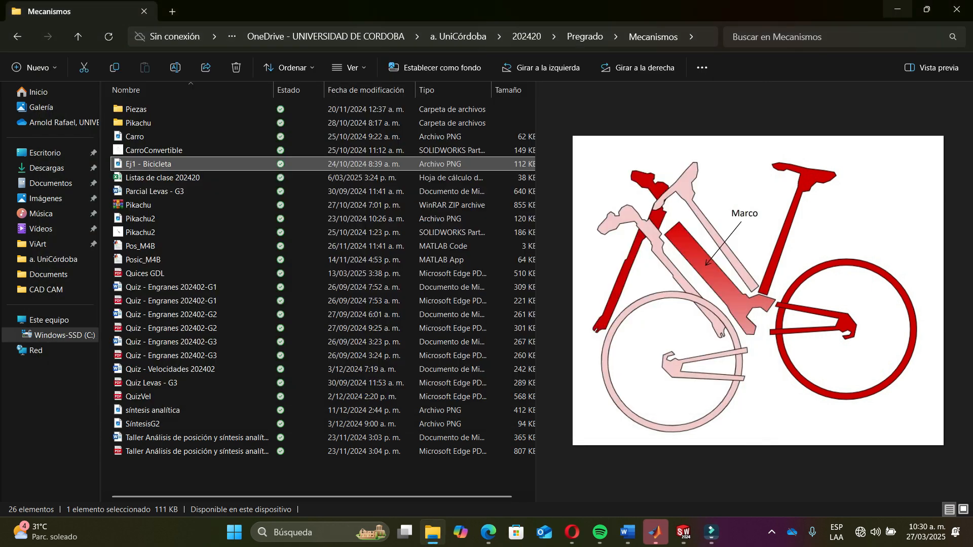
left_click(897, 10)
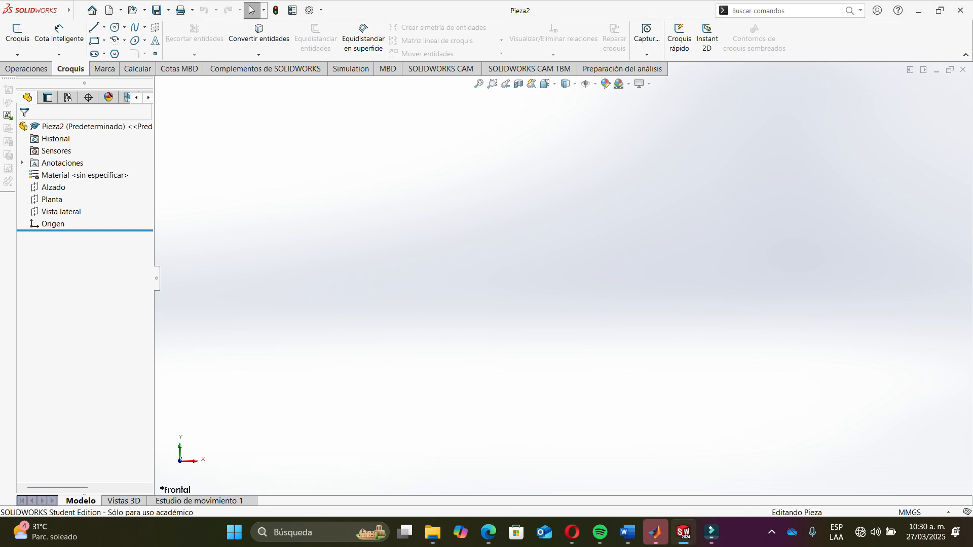
left_click(52, 199)
left_click(53, 187)
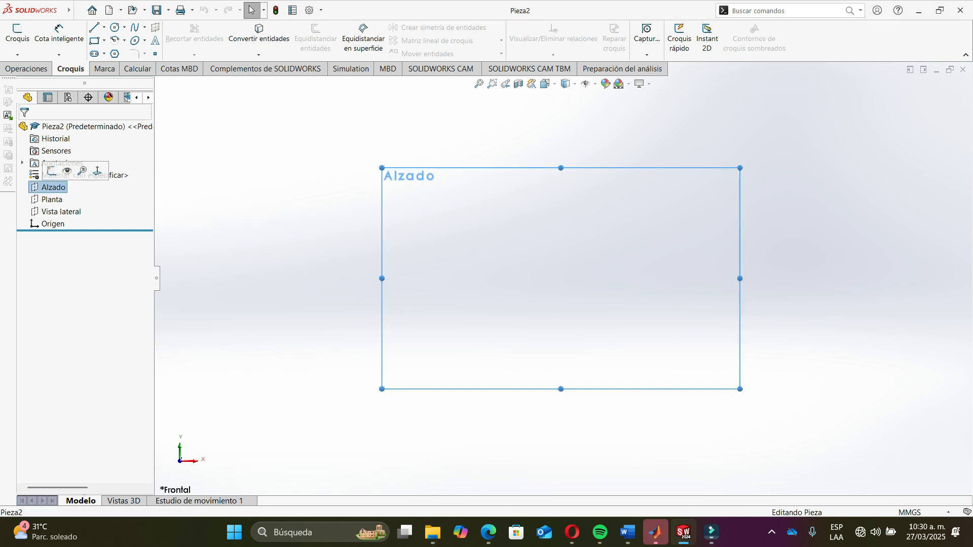
left_click(17, 33)
- Insert the sketch image Ej1 - Bicicleta from the a. UniCórdoba > 202420 > Pregrado > Mecanismos folder
left_click(206, 10)
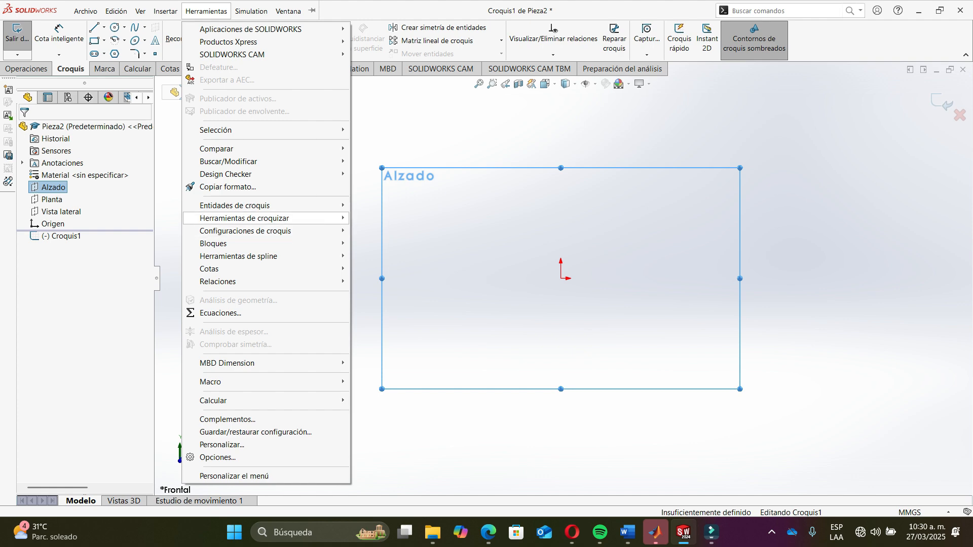
left_click(399, 503)
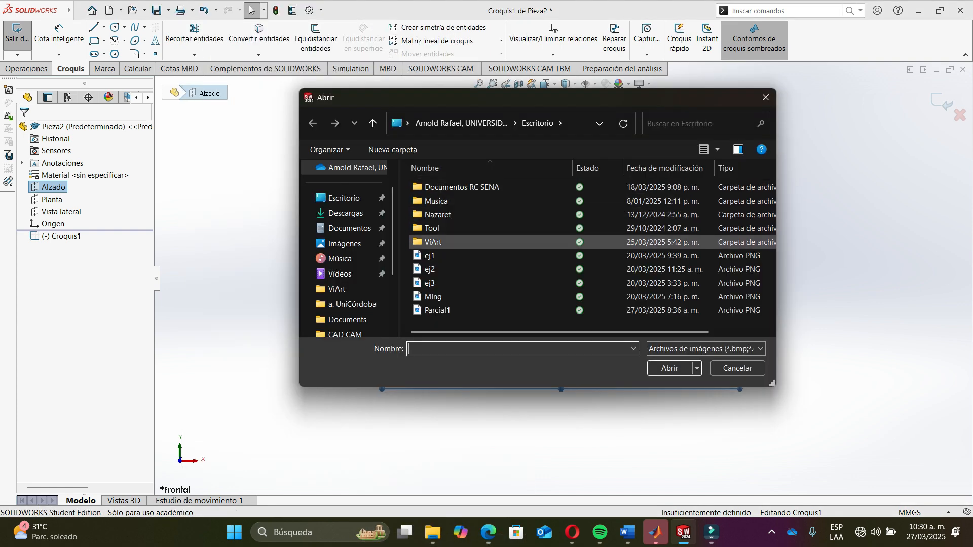
left_click(350, 305)
scroll(435, 225, "down", 5)
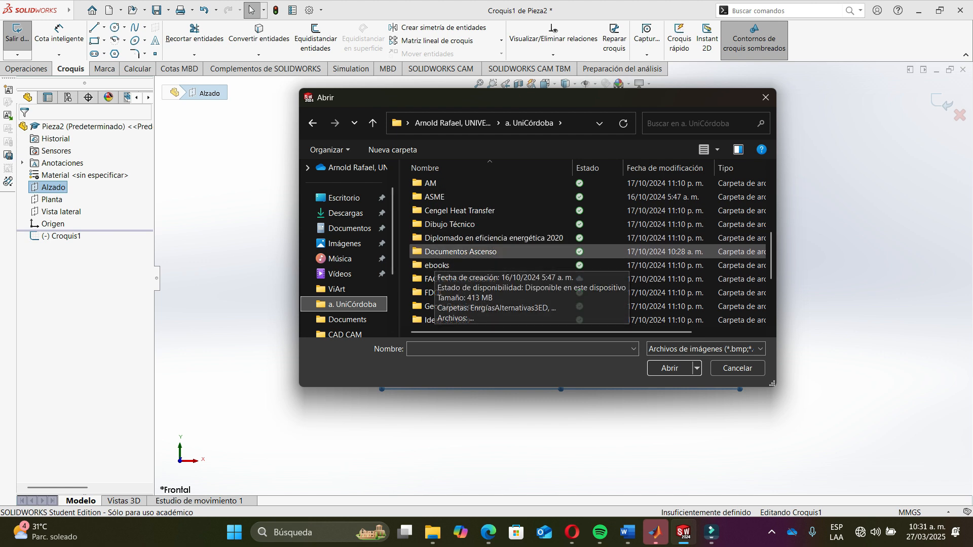
scroll(437, 250, "up", 2)
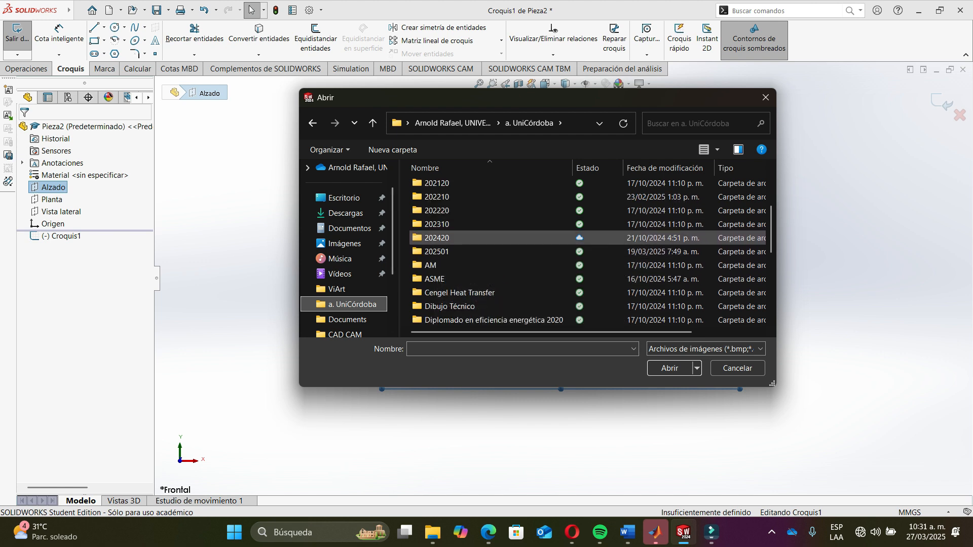
double_click(437, 238)
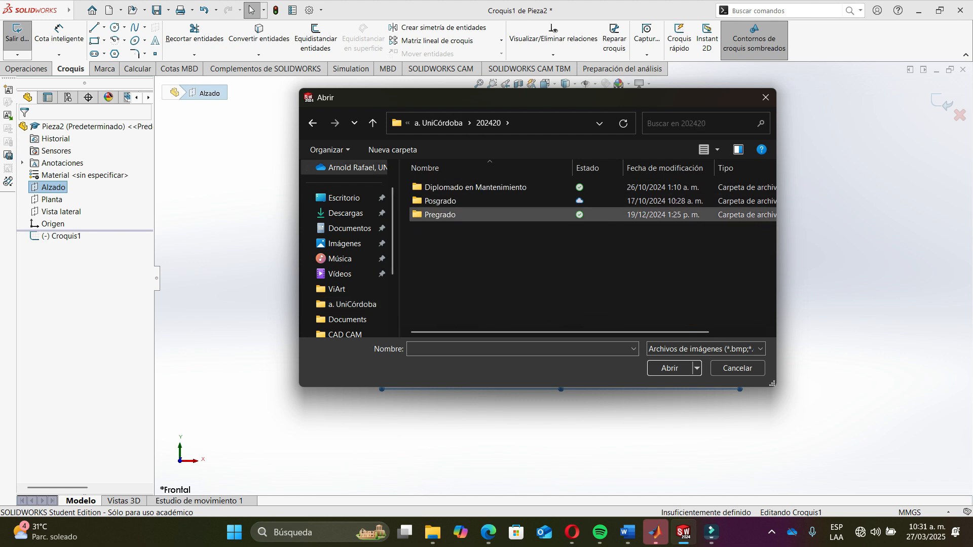
double_click(439, 214)
double_click(674, 202)
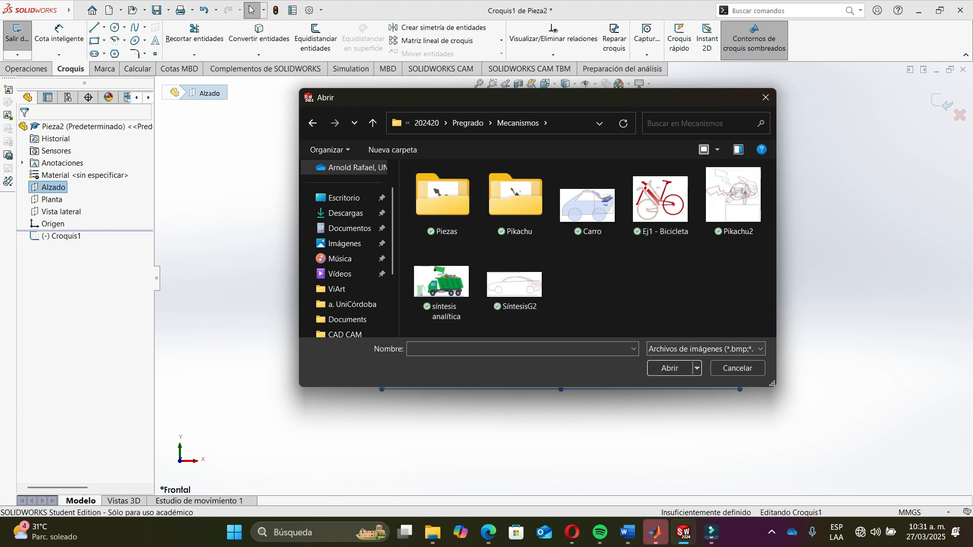
left_click(663, 206)
left_click(669, 368)
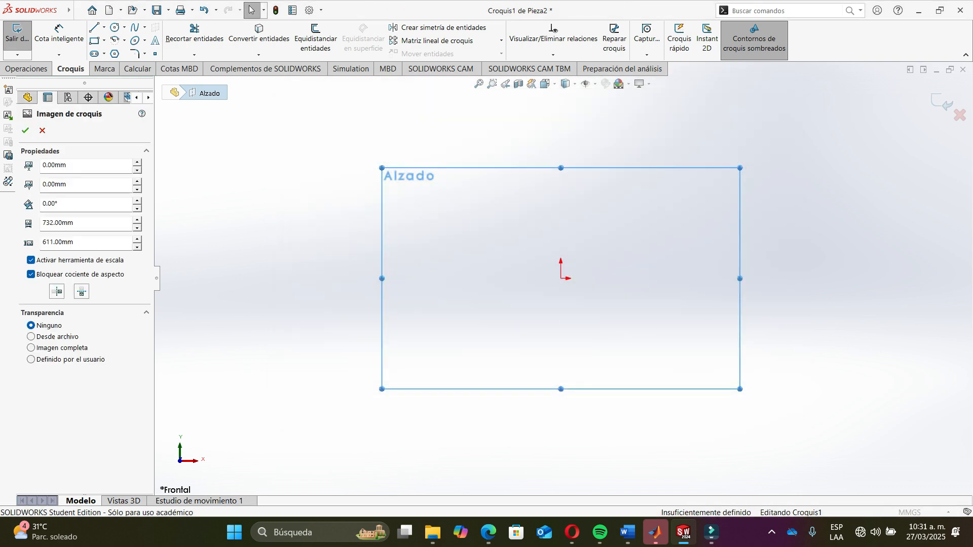
- Move the bicycle image to about -334 mm, -299 mm so the origin sits at the frame's bottom bracket
key("f")
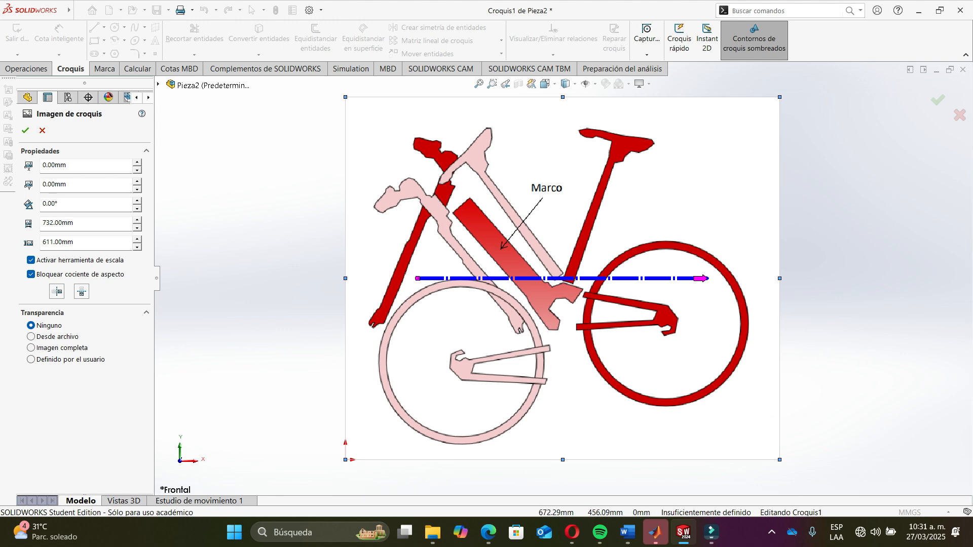
mouse_move(744, 174)
left_mouse_down()
mouse_move(778, 183)
mouse_move(616, 164)
mouse_move(699, 186)
mouse_move(752, 176)
mouse_move(747, 170)
mouse_move(543, 353)
mouse_move(562, 339)
left_mouse_up()
key("f")
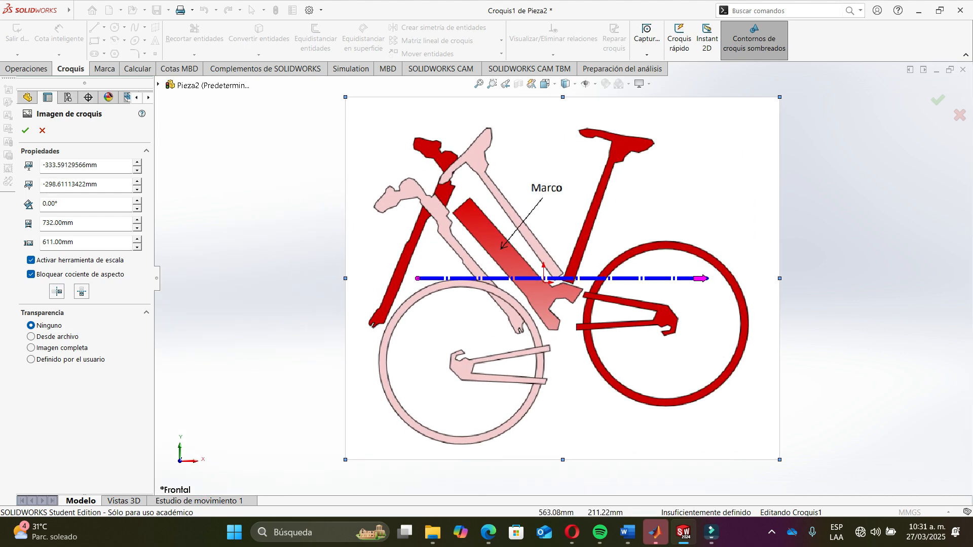
- Set the image transparency to Imagen completa at about 0.63 and accept the sketch image
left_click(31, 348)
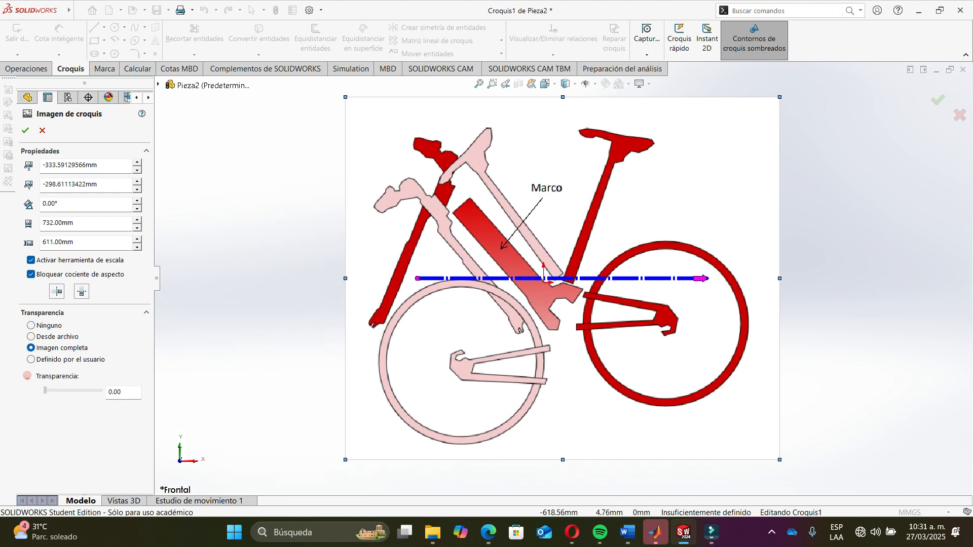
left_click_drag(45, 390, 80, 390)
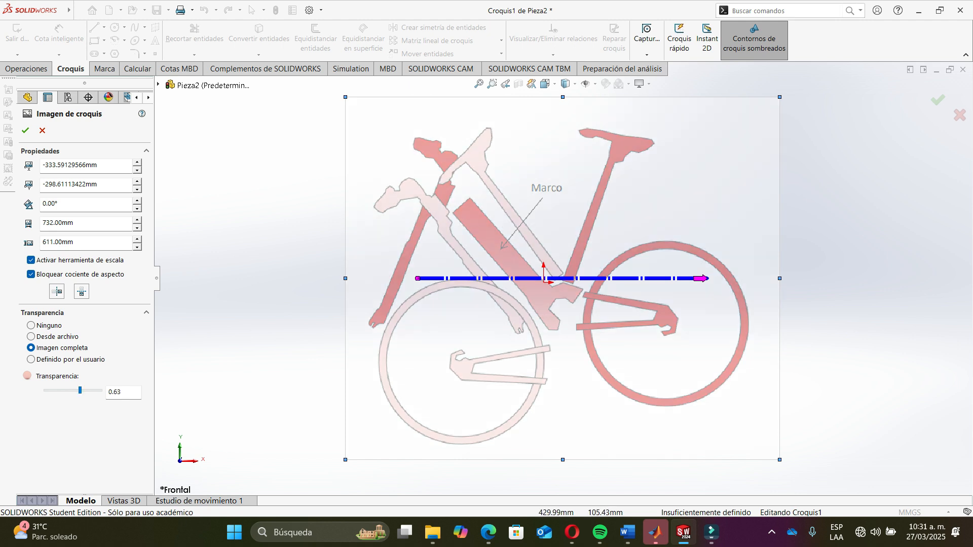
left_click(938, 99)
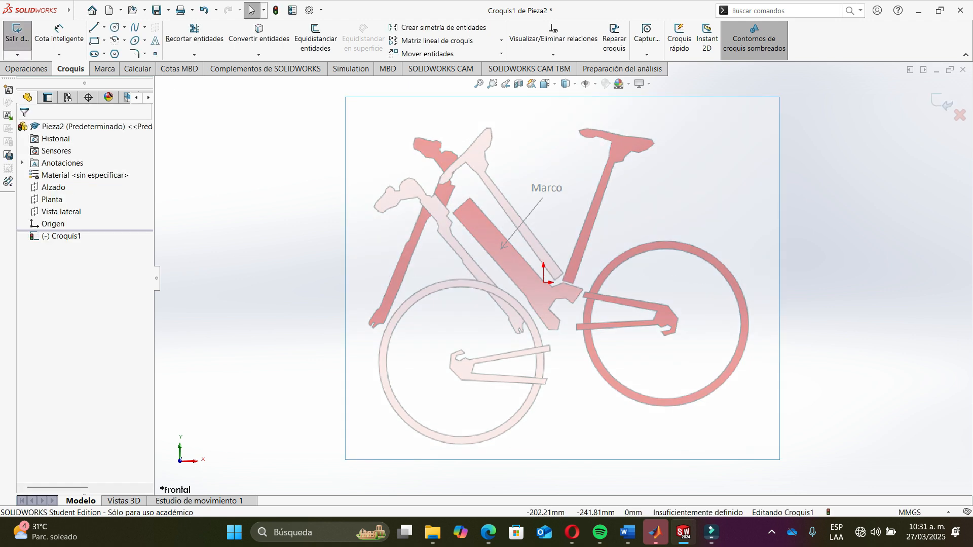
scroll(536, 298, "up", 3)
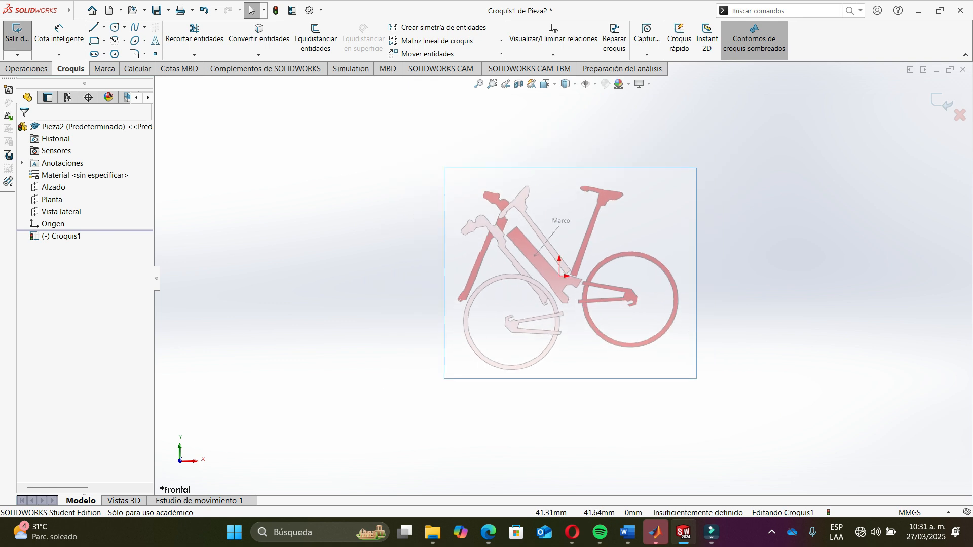
scroll(575, 294, "down", 3)
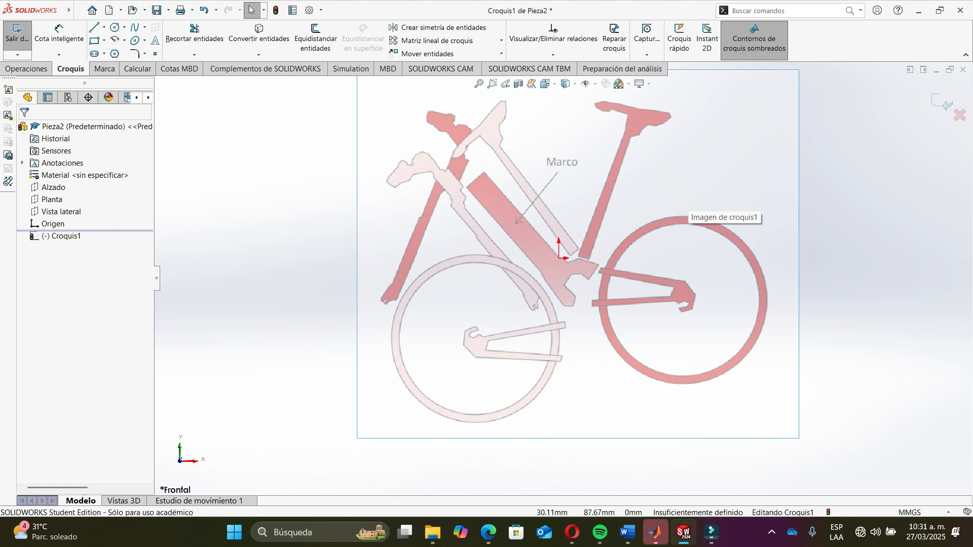
scroll(603, 210, "down", 3)
key("f")
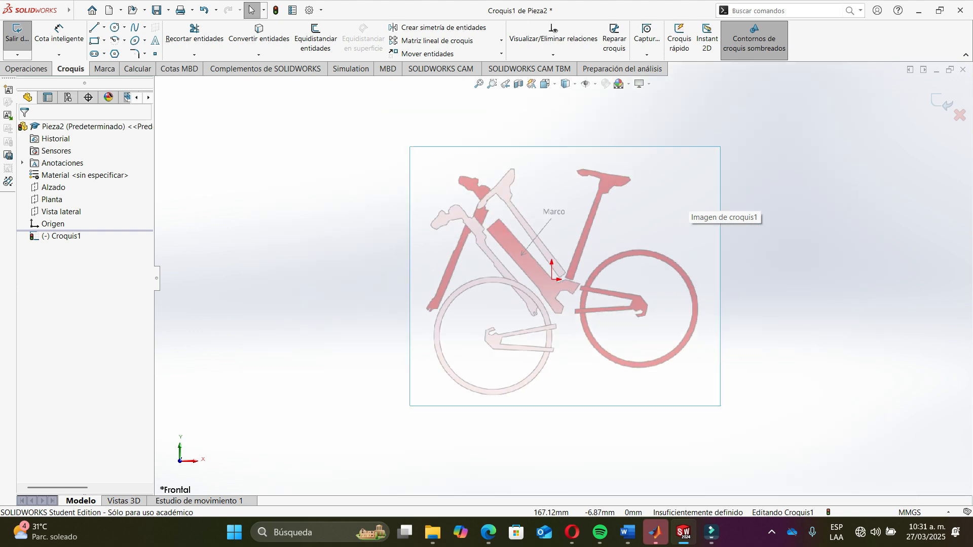
scroll(582, 266, "down", 2)
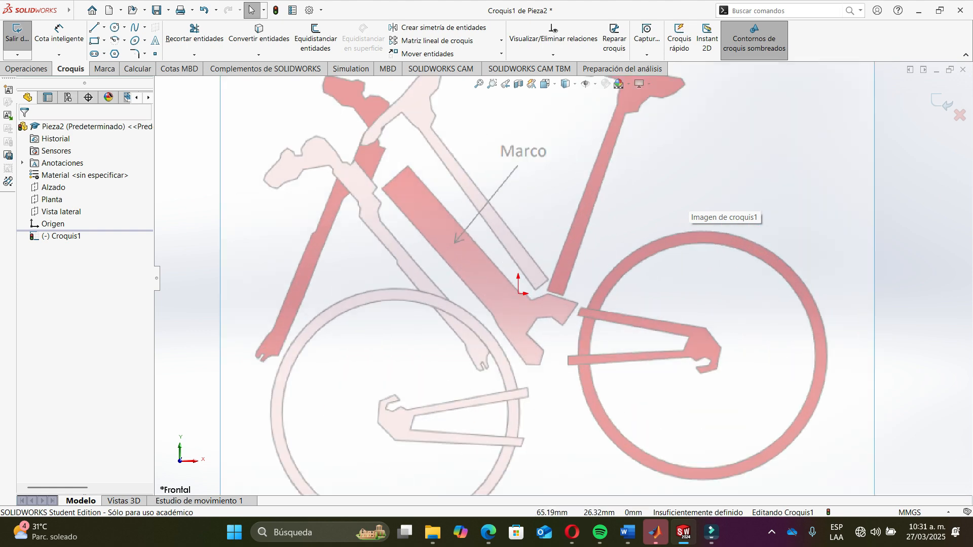
key("f")
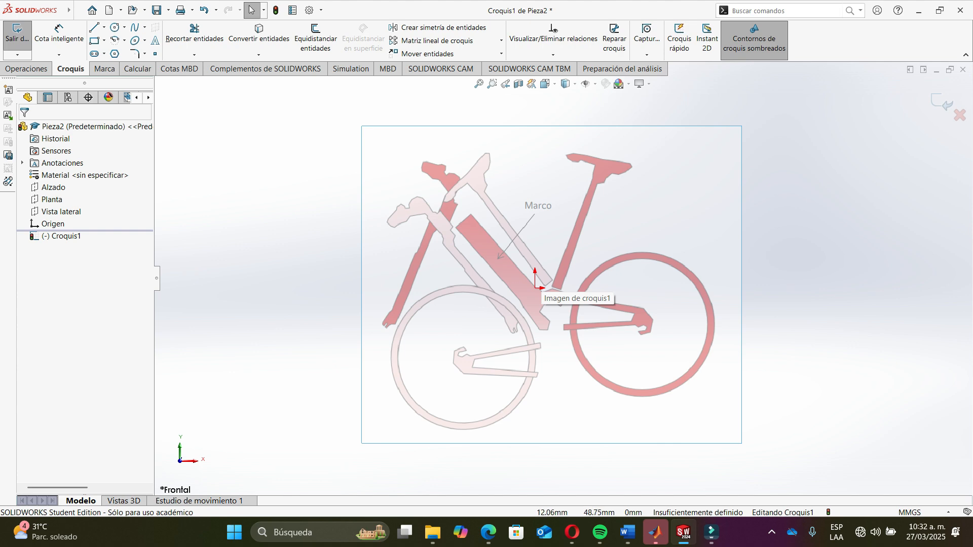
key("alt+Tab")
key("alt+Tab")
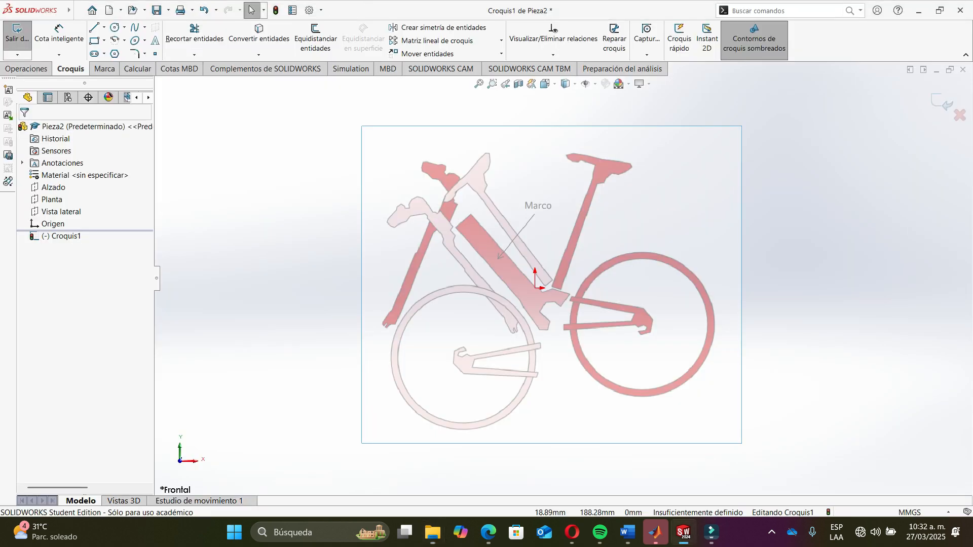
scroll(441, 231, "down", 3)
scroll(558, 282, "up", 3)
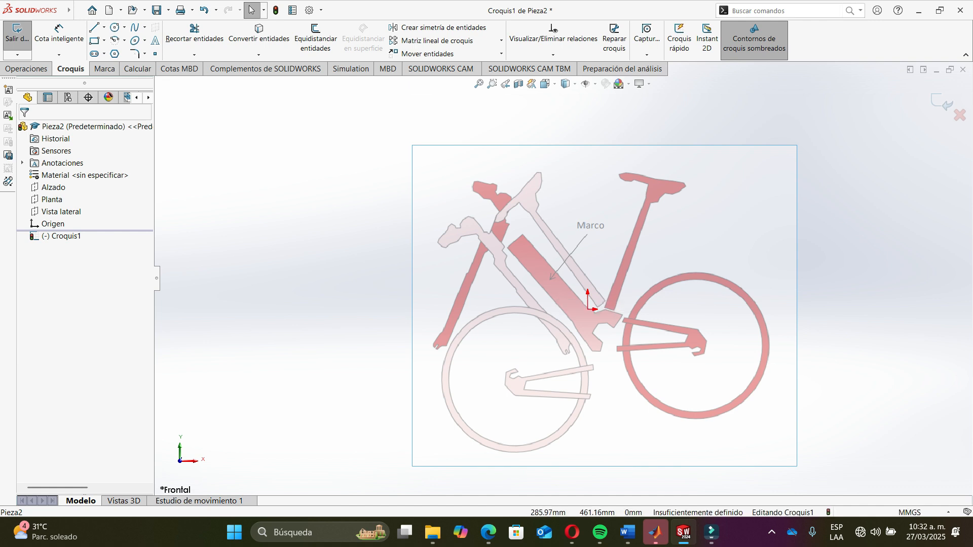
- Sketch a line along the right edge of the dark red part at the rear frame junction
left_click(94, 27)
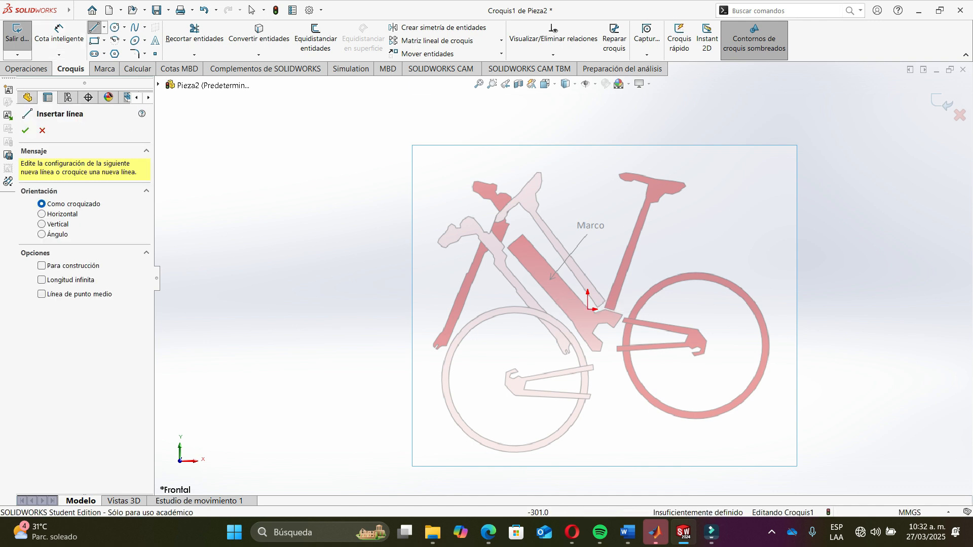
scroll(571, 276, "down", 2)
scroll(496, 236, "down", 3)
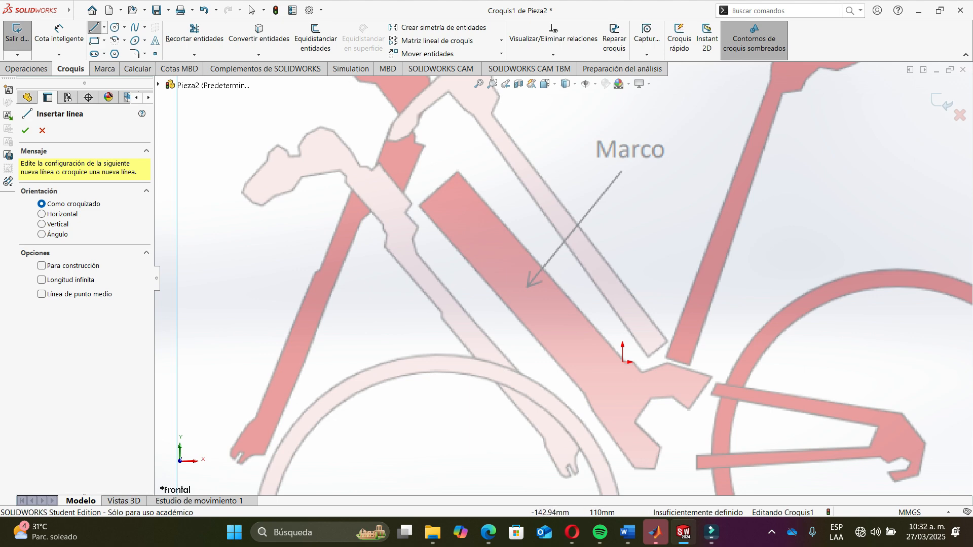
scroll(495, 236, "down", 4)
scroll(496, 398, "up", 4)
scroll(488, 320, "down", 6)
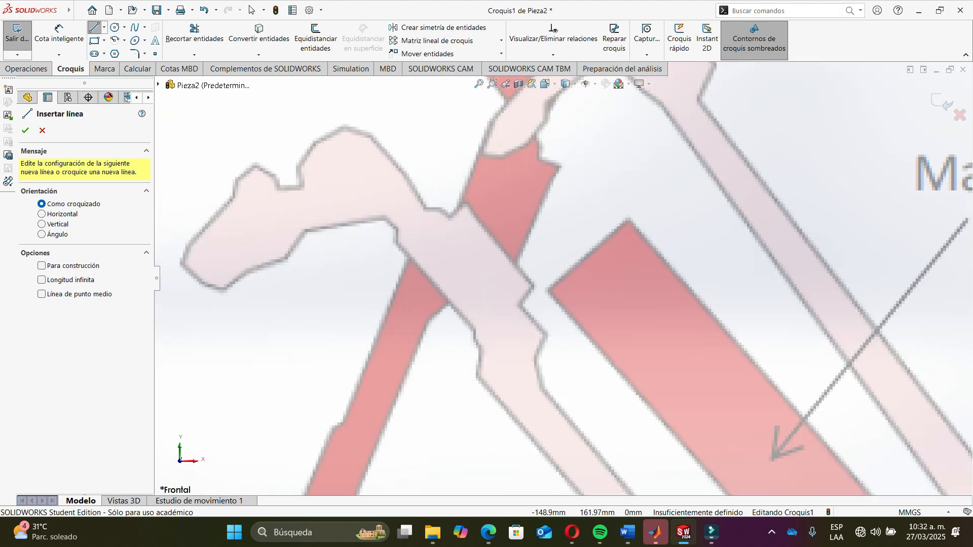
left_click(558, 167)
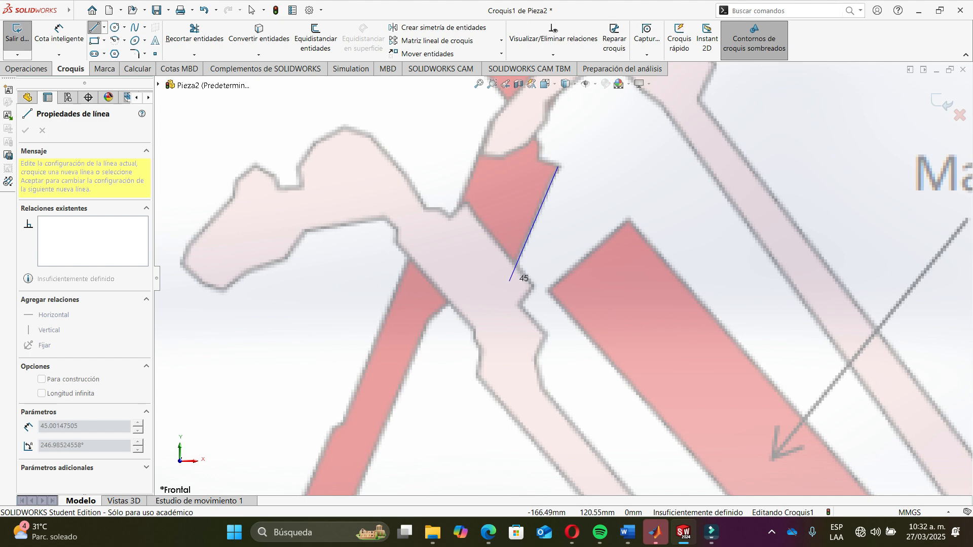
left_click(507, 282)
key("Escape")
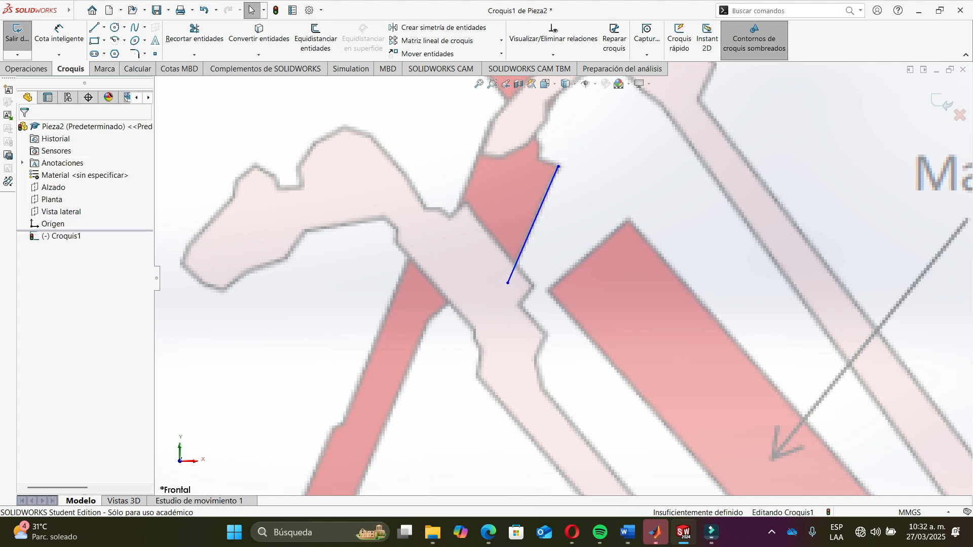
- Sketch a second line crossing the first, along the lower-left edge of the same dark red part
key("l")
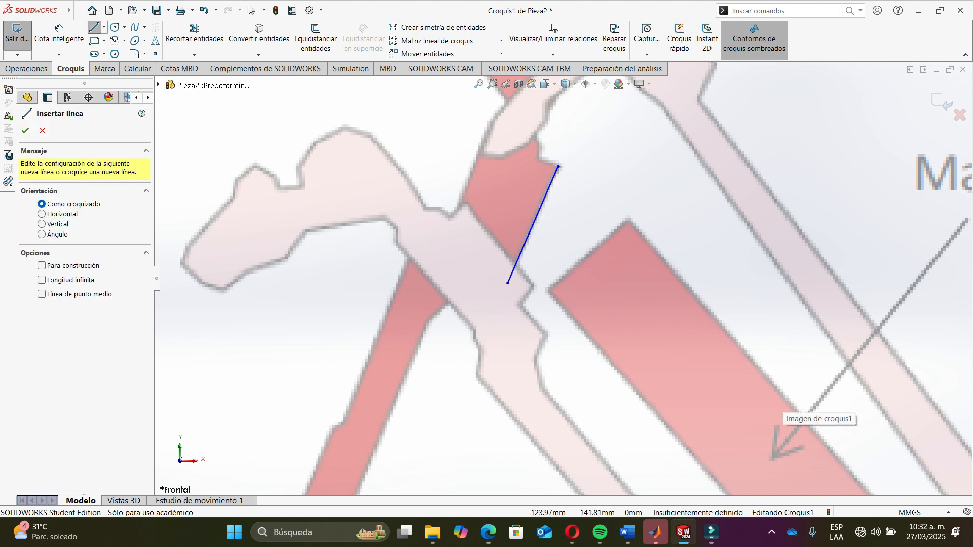
scroll(559, 272, "up", 2)
scroll(483, 225, "down", 6)
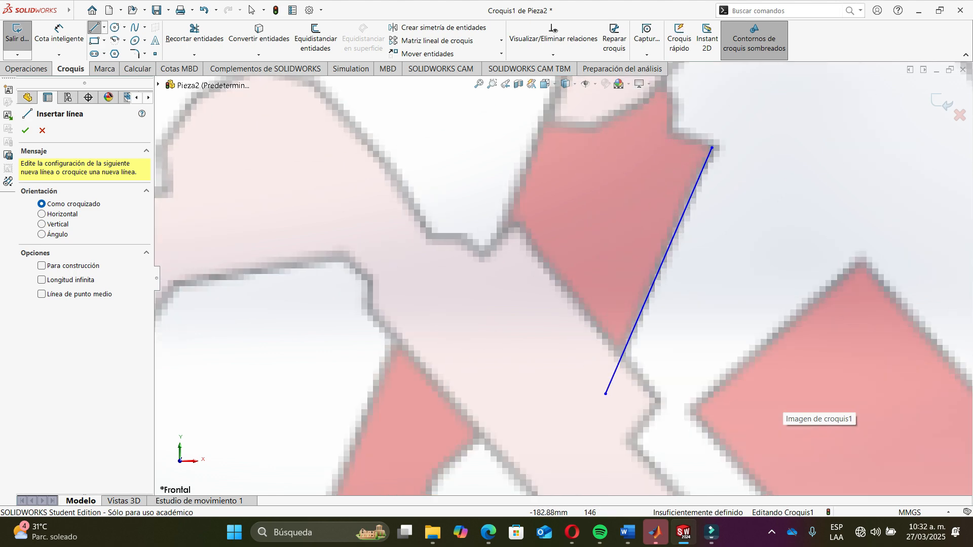
left_click(516, 226)
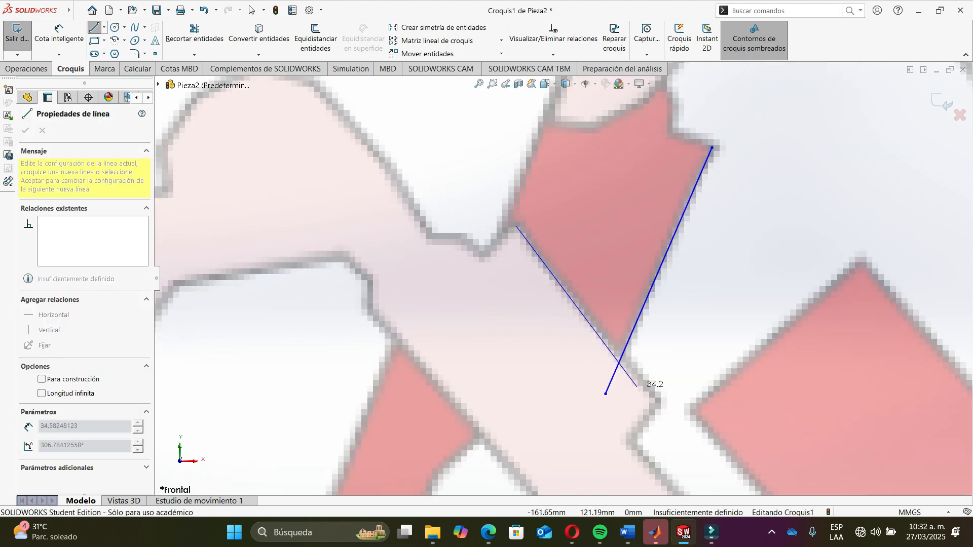
left_click(657, 399)
key("Escape")
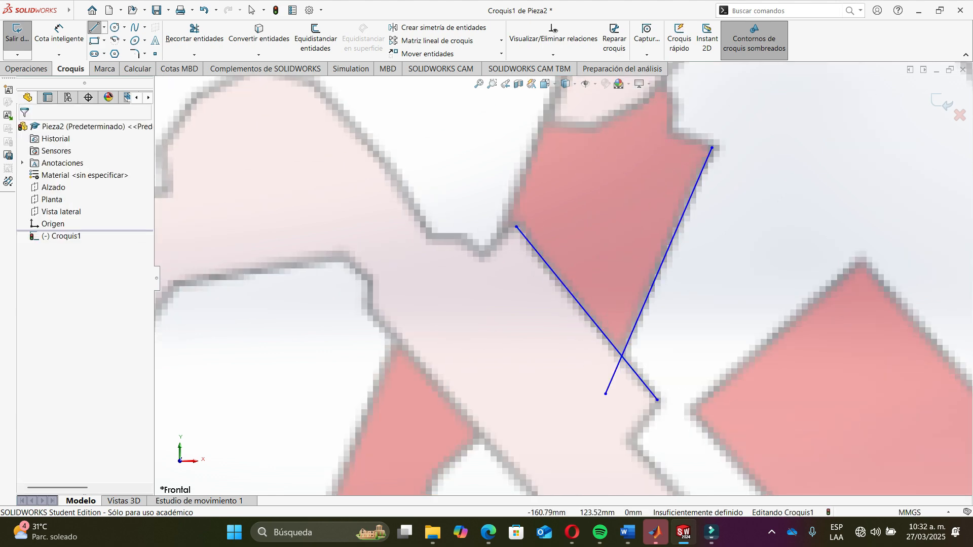
- Add an equal relation between the two lines and drag the first line's upper endpoint back to the part's corner
left_click(649, 389)
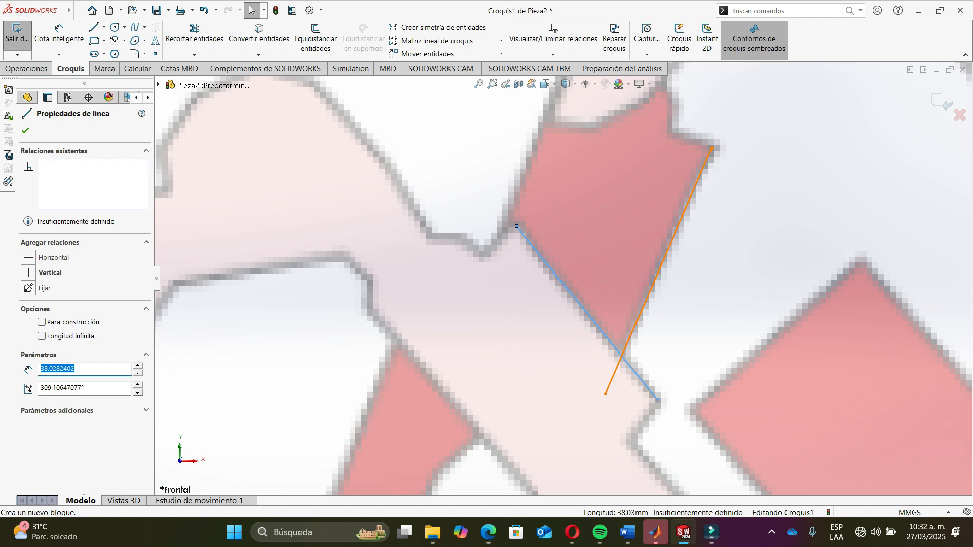
left_click(659, 272, "ctrl")
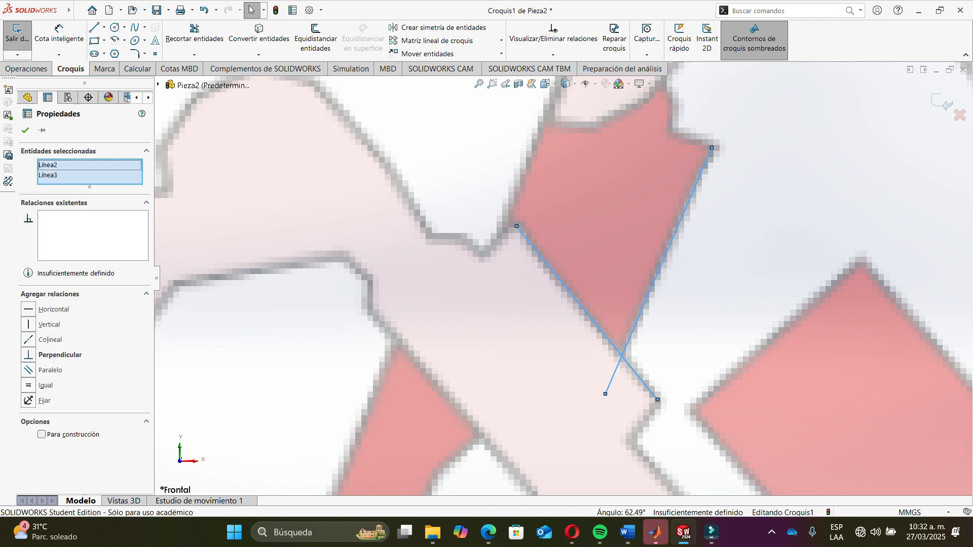
left_click(29, 385)
left_click(743, 216)
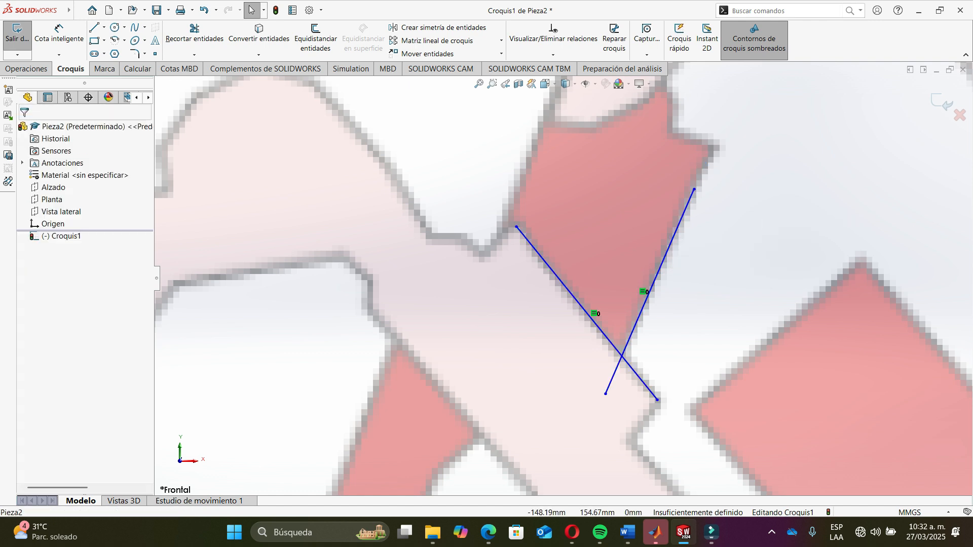
left_click_drag(694, 189, 712, 151)
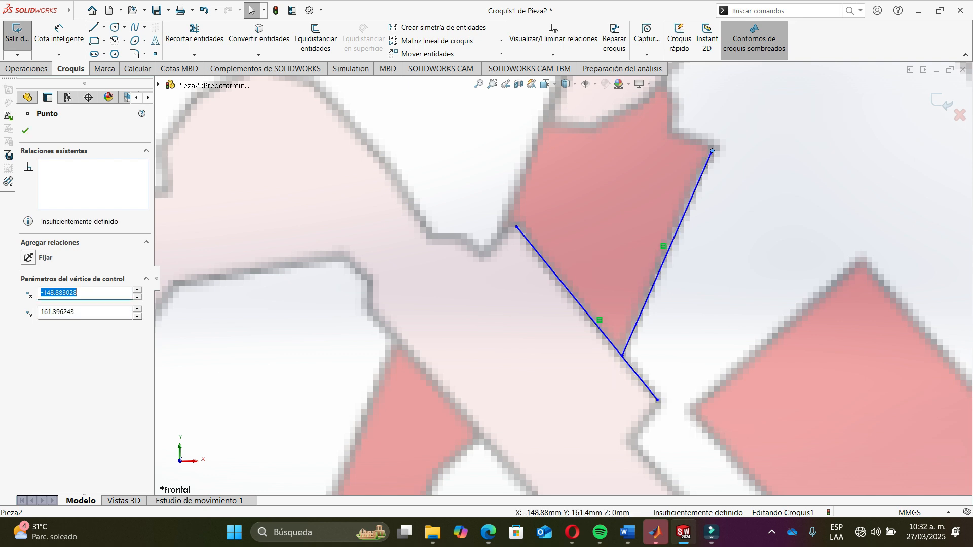
- Select the second line and exit the sketch
left_click(559, 279)
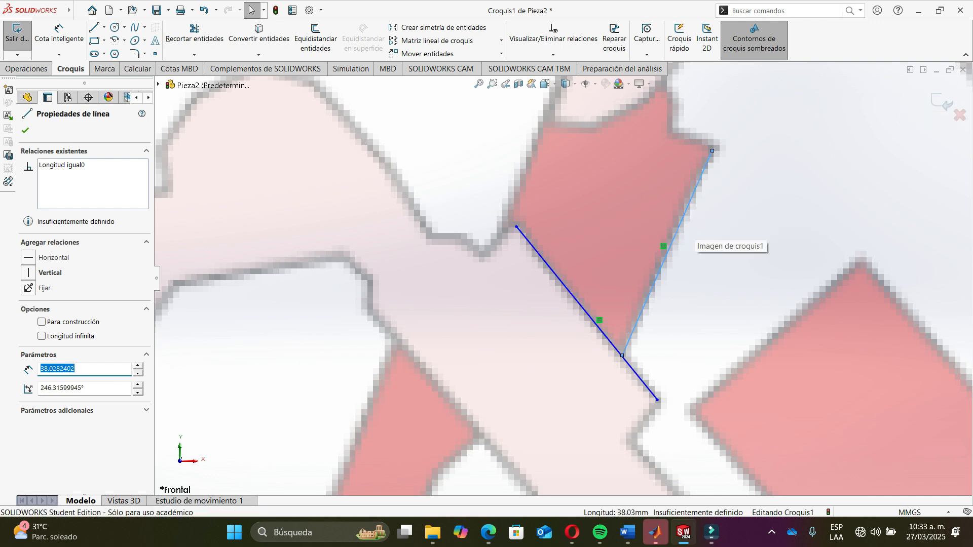
left_click(942, 102)
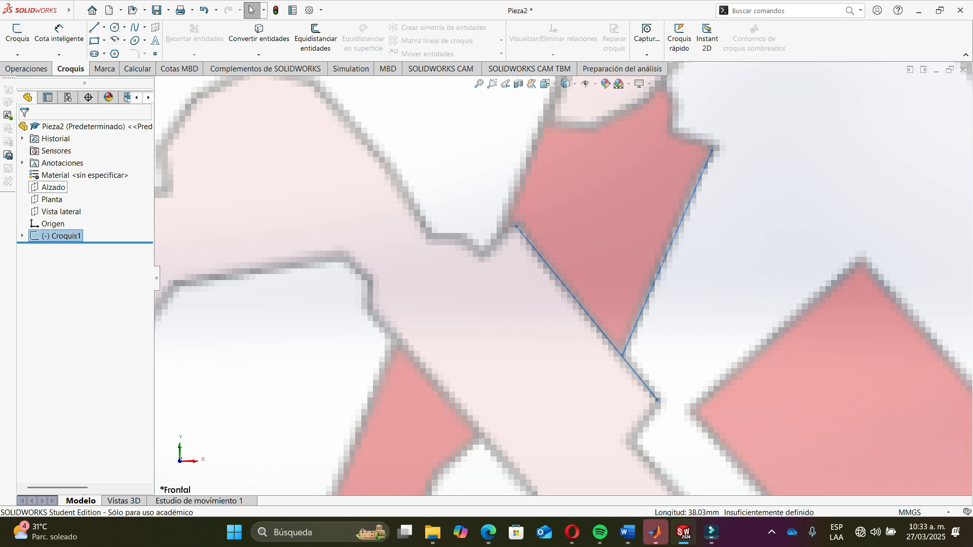
- Start a new sketch on the Alzado plane and draw a construction line across the top edge of the dark red part
left_click(53, 187)
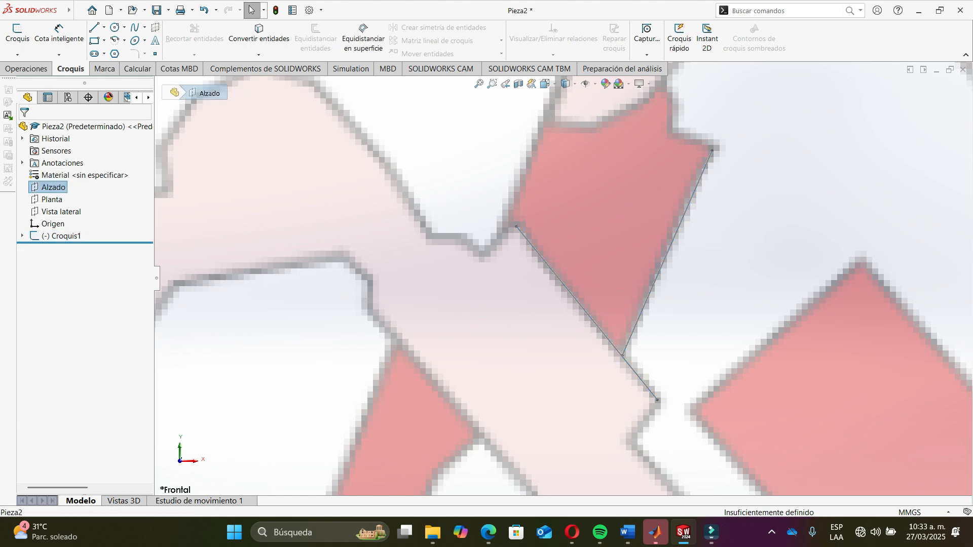
left_click(668, 251)
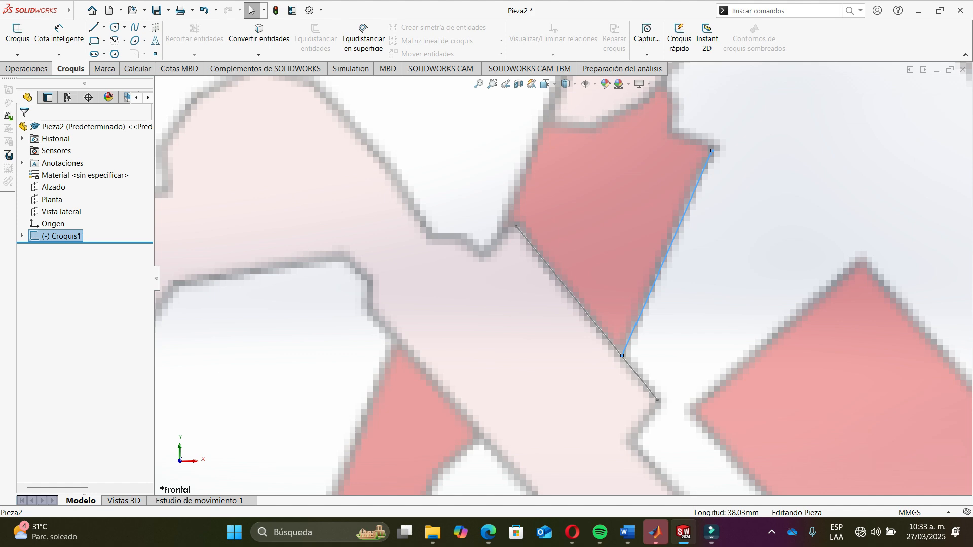
left_click(53, 187)
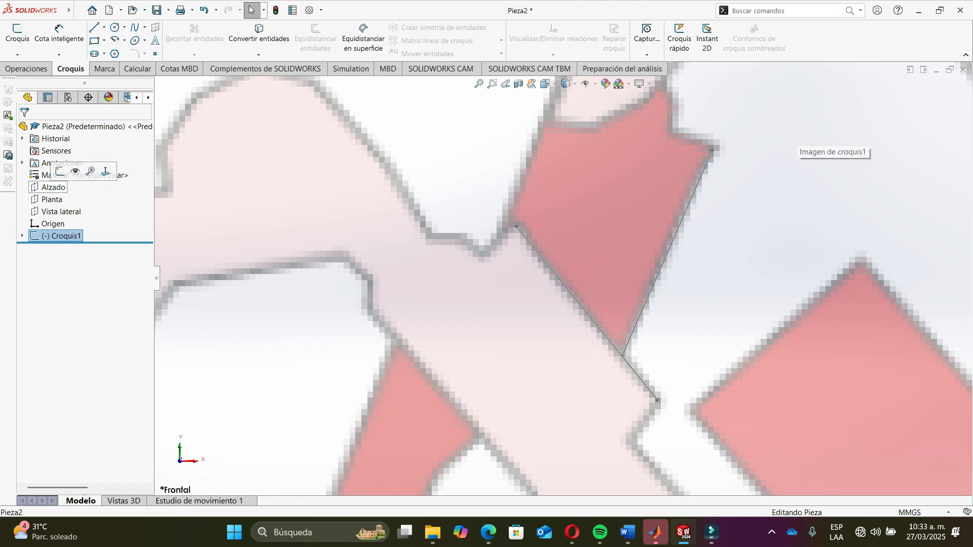
left_click(17, 32)
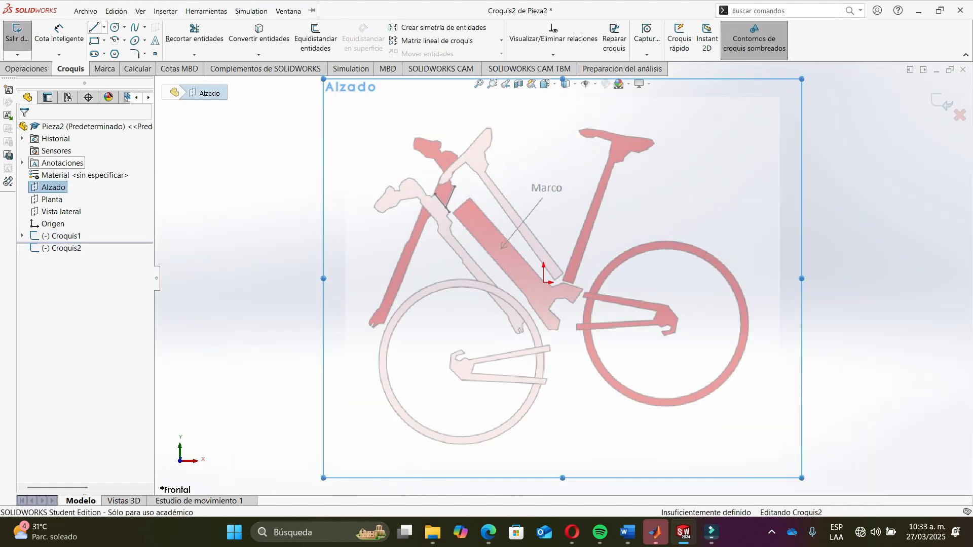
left_click(104, 27)
left_click(142, 50)
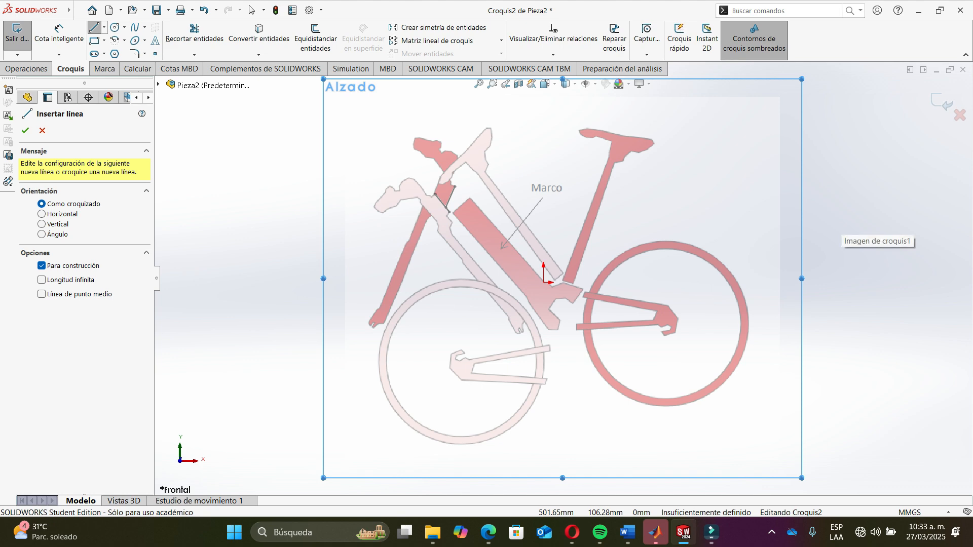
scroll(722, 241, "down", 3)
scroll(304, 178, "down", 6)
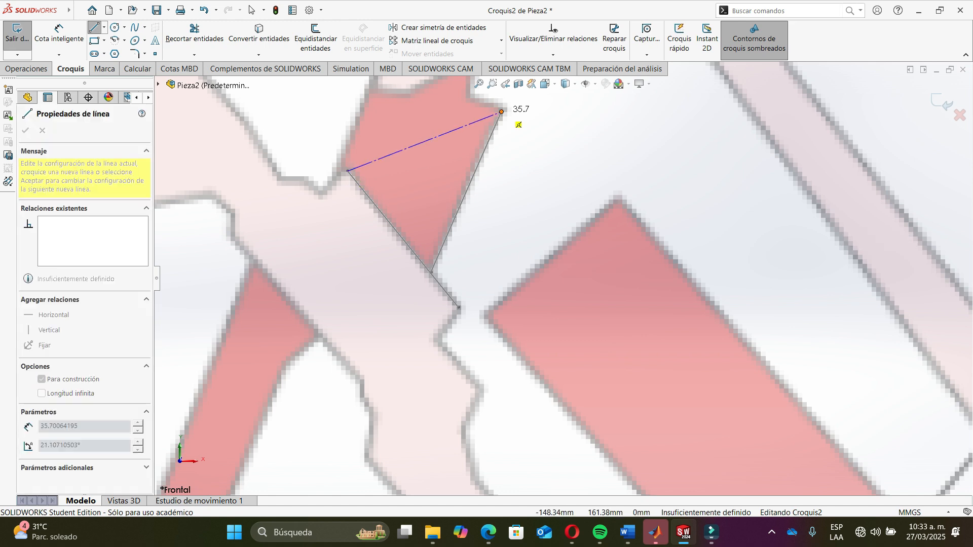
double_click(501, 111)
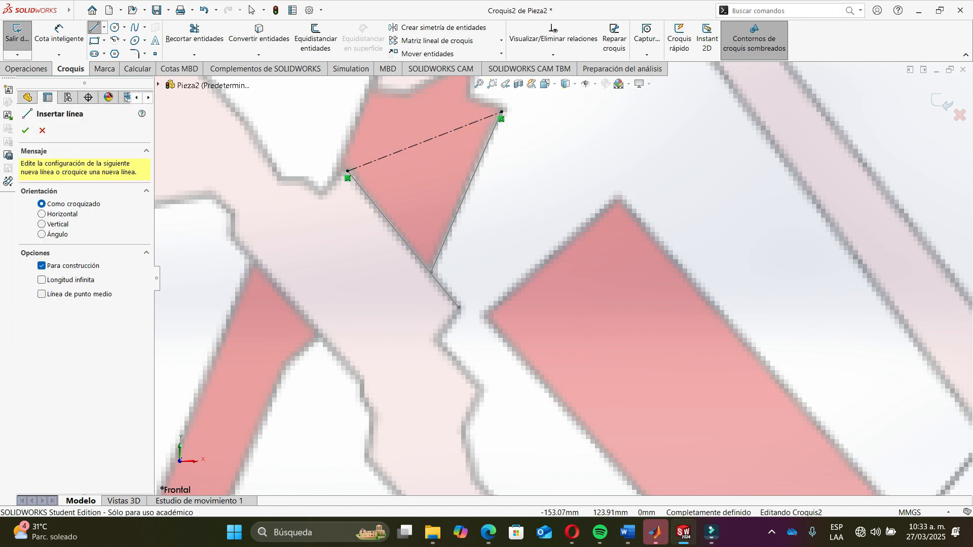
- Draw a construction line about 10.8 mm long along the lower-left edge of the dark red part
left_click(472, 317)
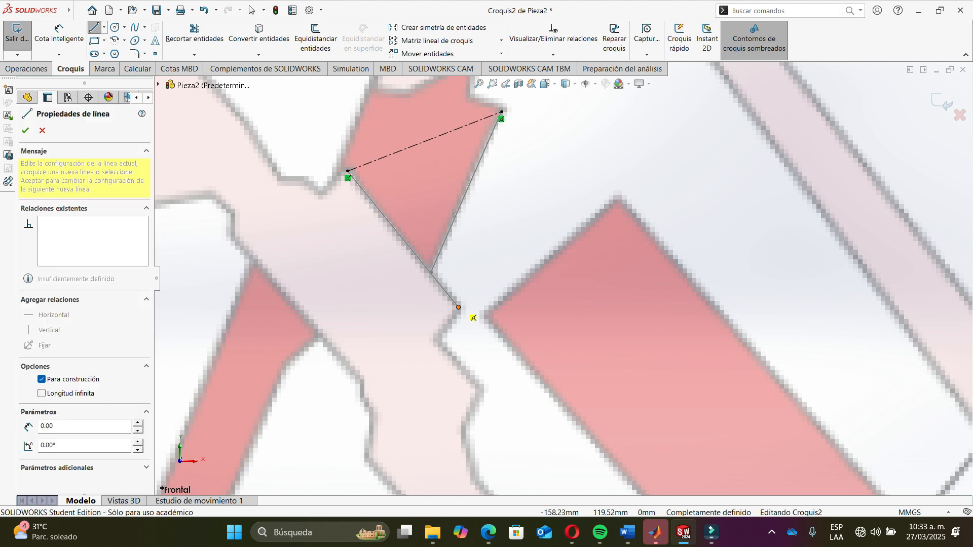
scroll(453, 290, "up", 2)
scroll(438, 266, "up", 4)
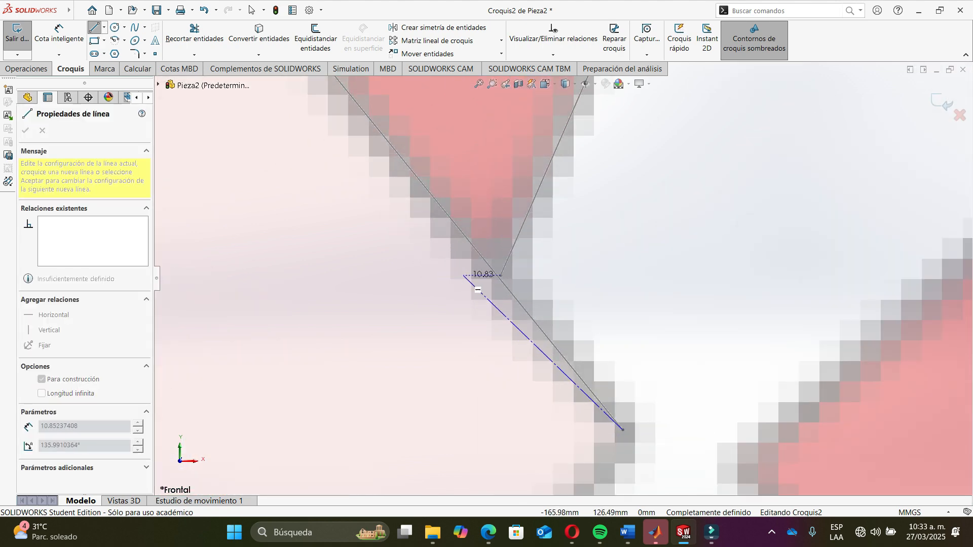
left_click(501, 276)
key("Escape")
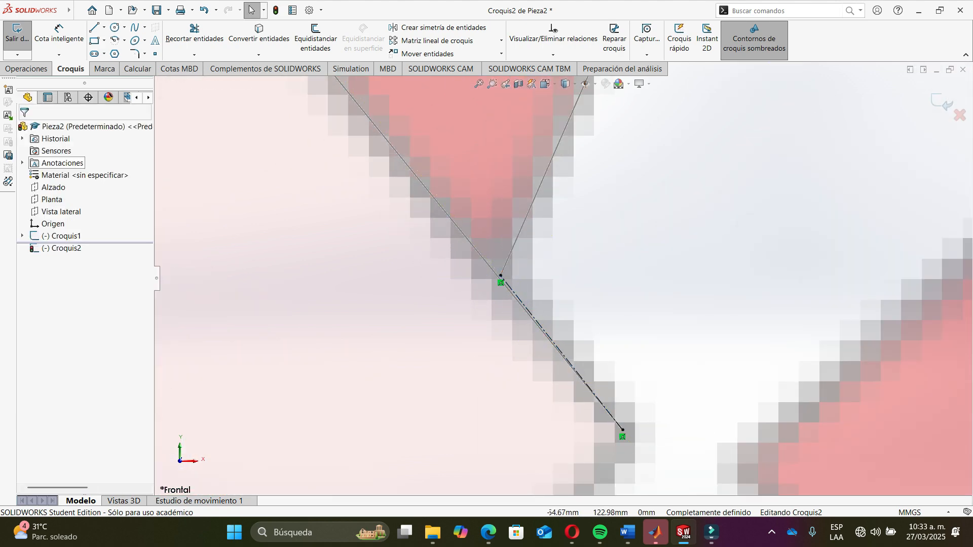
- Draw a construction line about 34.5 mm from the midpoint of the top construction line down toward the lower right
key("l")
scroll(563, 278, "down", 4)
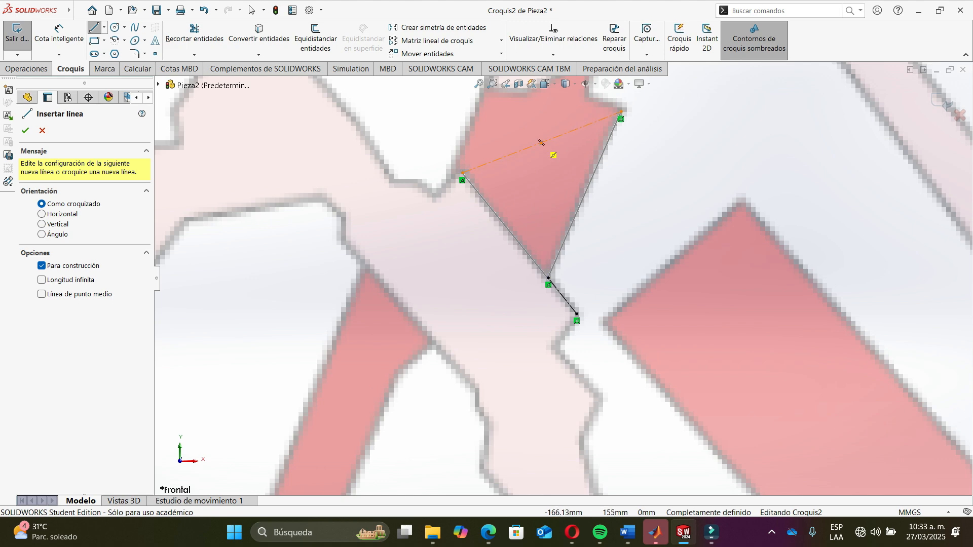
left_click(541, 142)
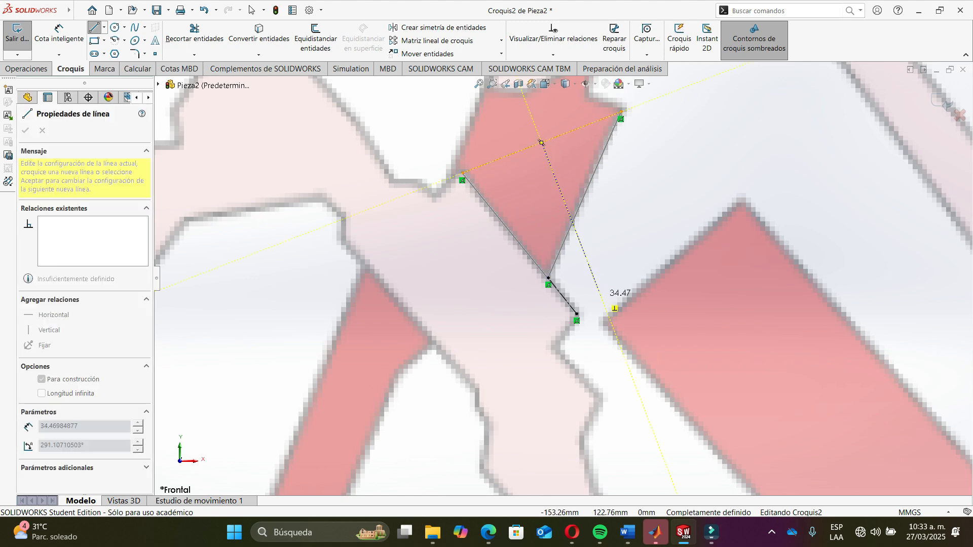
left_click(601, 295)
key("Escape")
- Draw a construction line about 10.7 mm from the lower construction line and join it to the end of the long construction line
key("l")
scroll(553, 304, "down", 8)
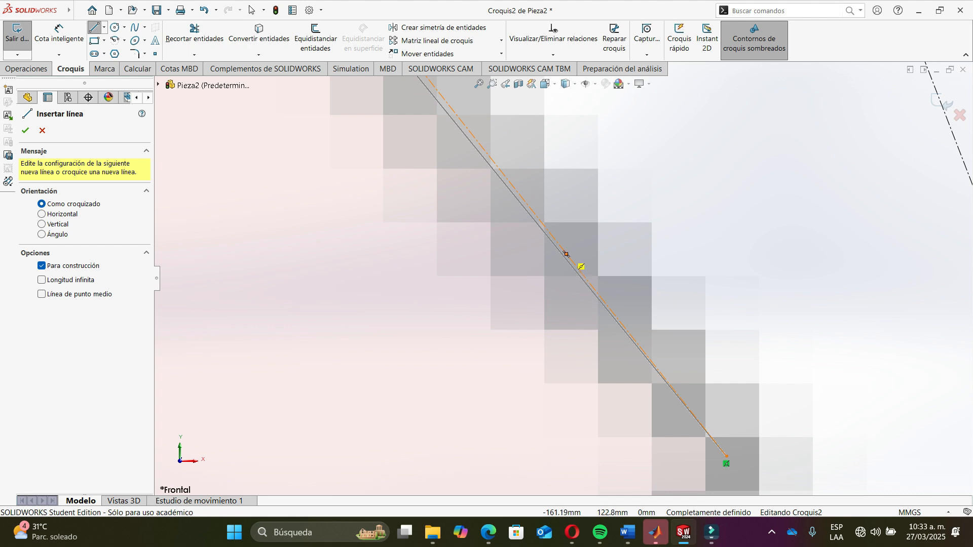
left_click(567, 254)
scroll(786, 174, "up", 2)
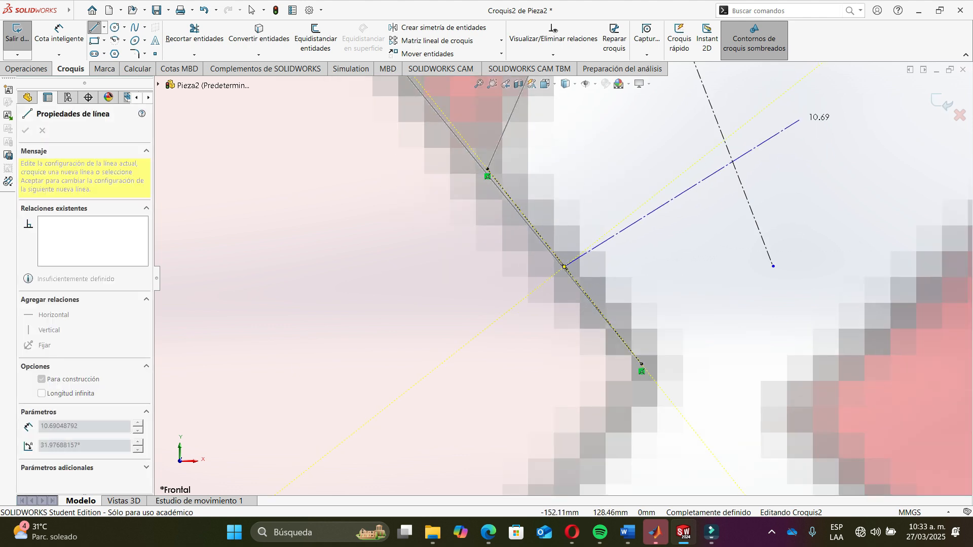
double_click(725, 141)
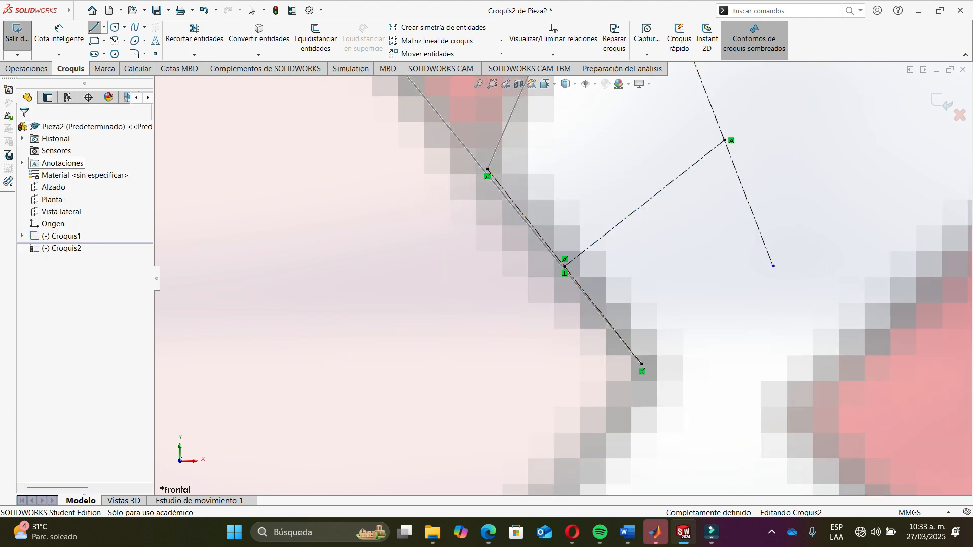
left_click_drag(772, 265, 743, 191)
left_click_drag(744, 154, 744, 155)
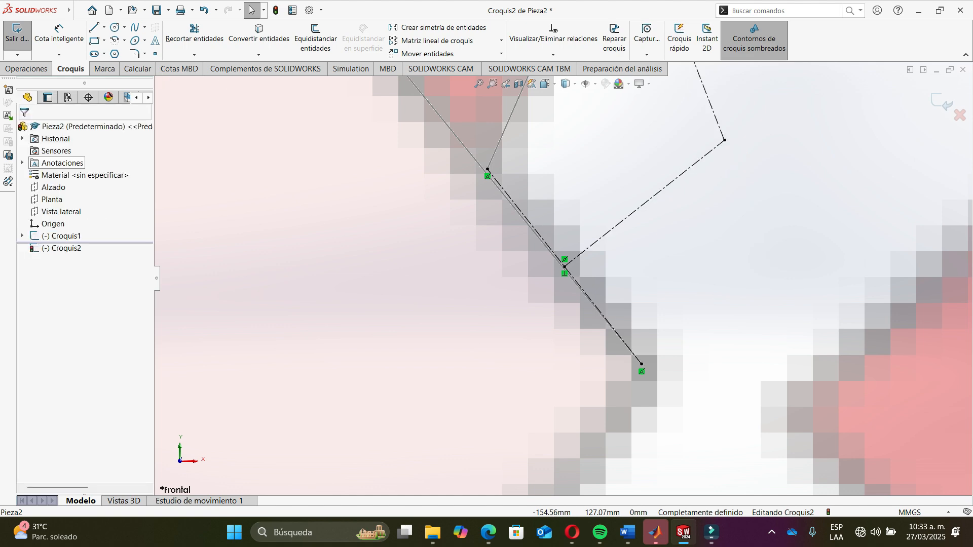
- Exit the construction sketch
scroll(545, 286, "down", 8)
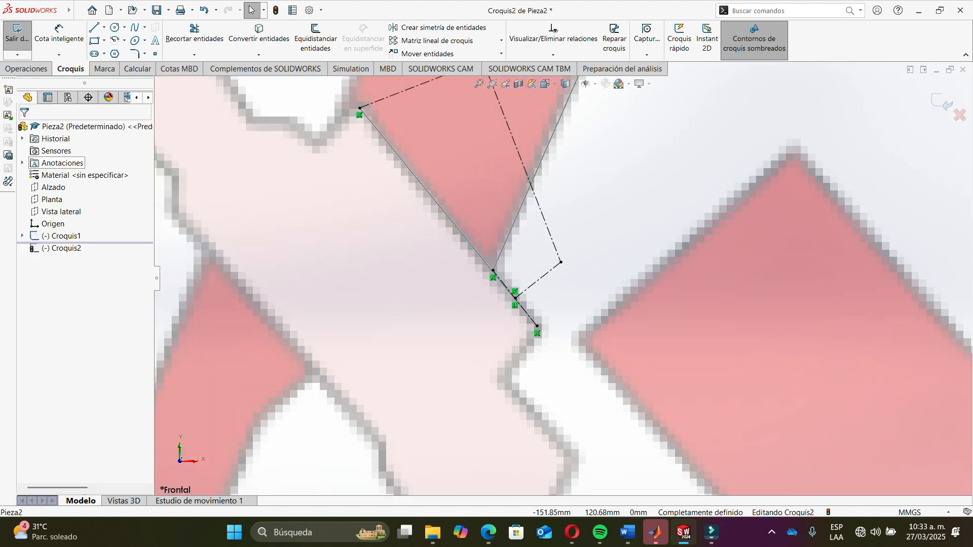
scroll(563, 279, "down", 2)
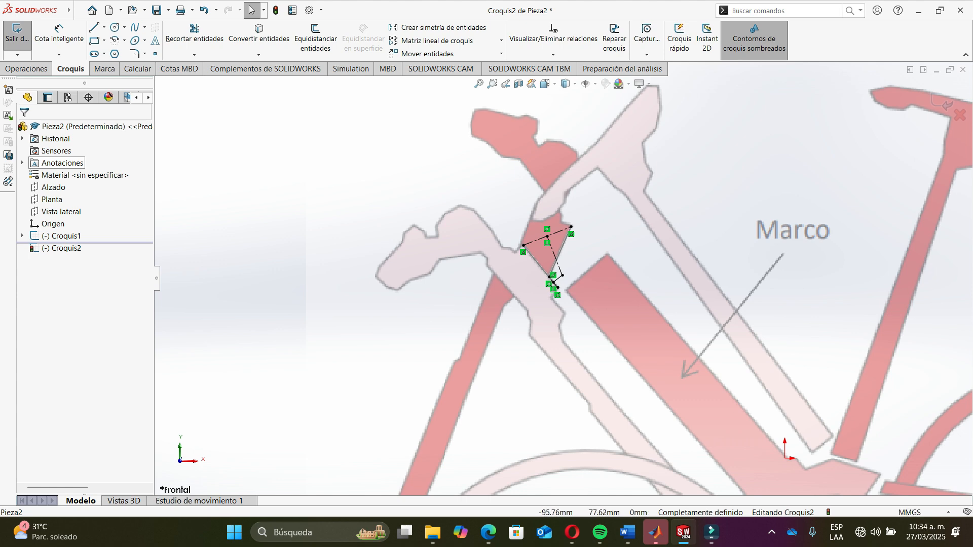
mouse_move(563, 278)
middle_mouse_down("ctrl")
mouse_move(527, 151)
mouse_move(526, 192)
middle_mouse_up("ctrl")
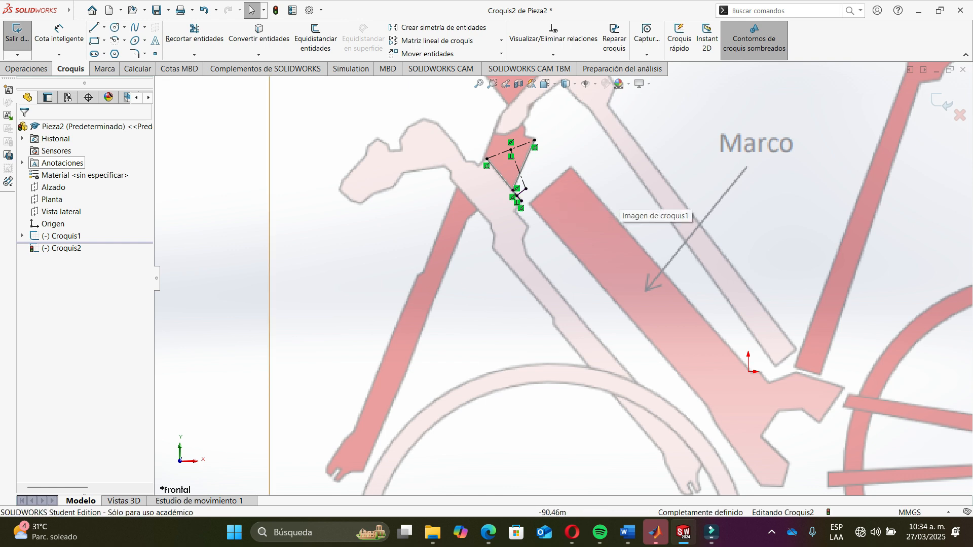
scroll(560, 279, "up", 2)
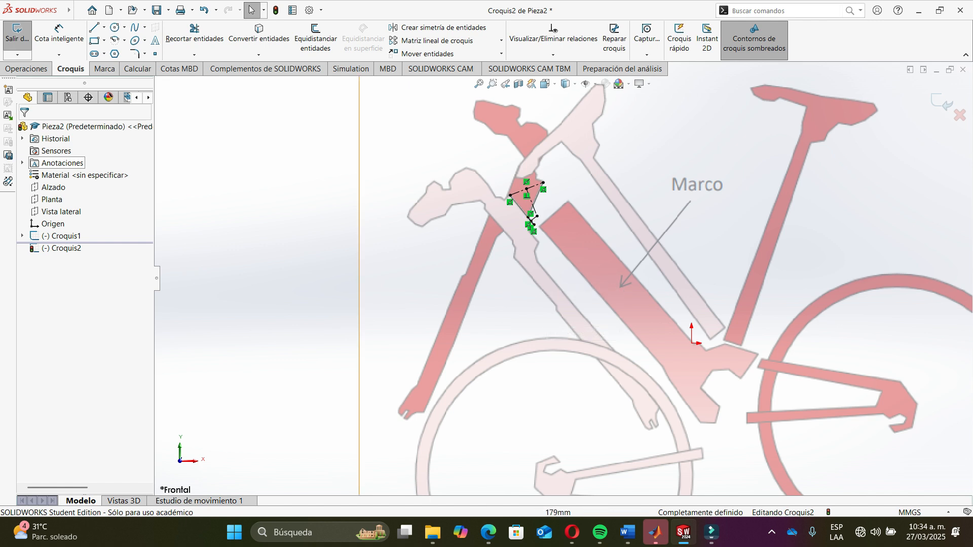
left_click(942, 102)
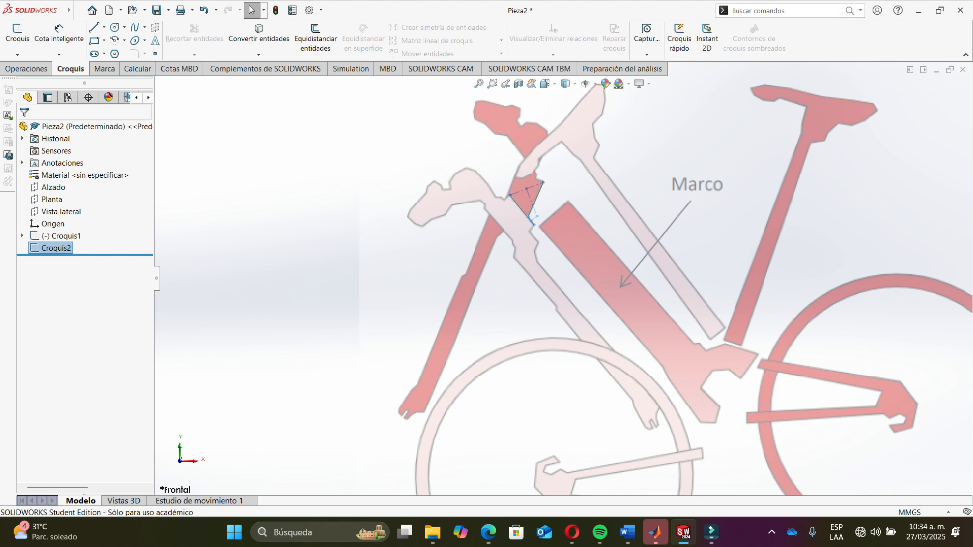
key("Escape")
- Start another new sketch on the Alzado plane with the Line tool active
left_click(54, 188)
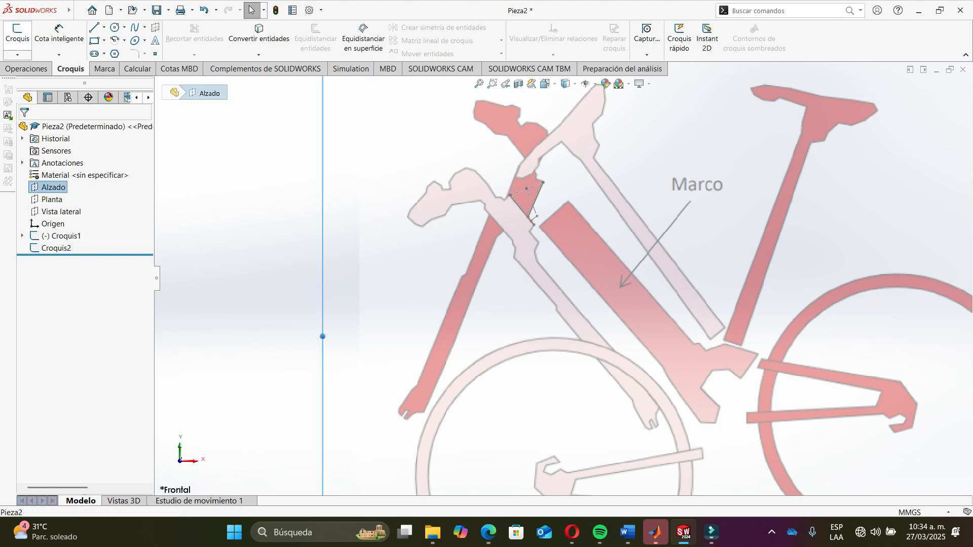
left_click(17, 33)
left_click(94, 28)
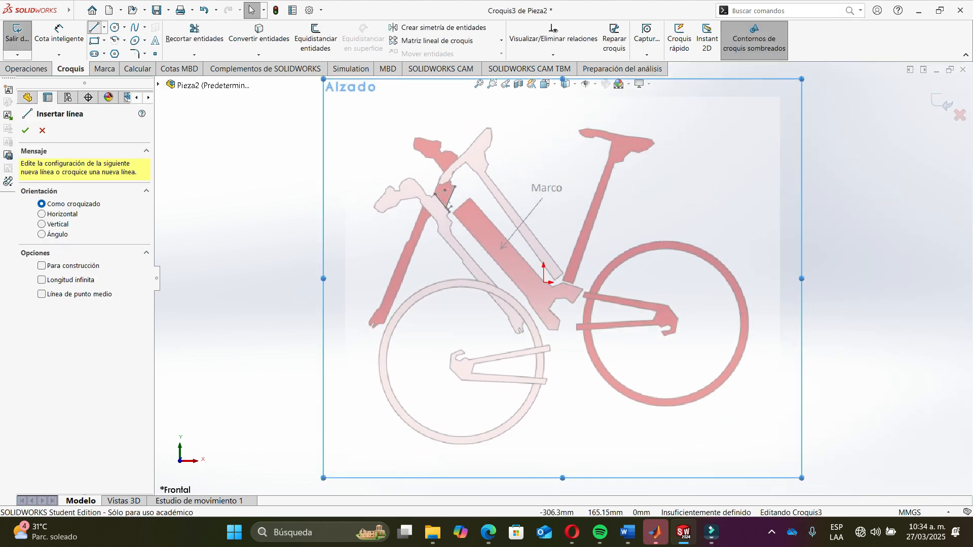
scroll(379, 213, "down", 6)
scroll(567, 187, "down", 6)
scroll(568, 185, "up", 6)
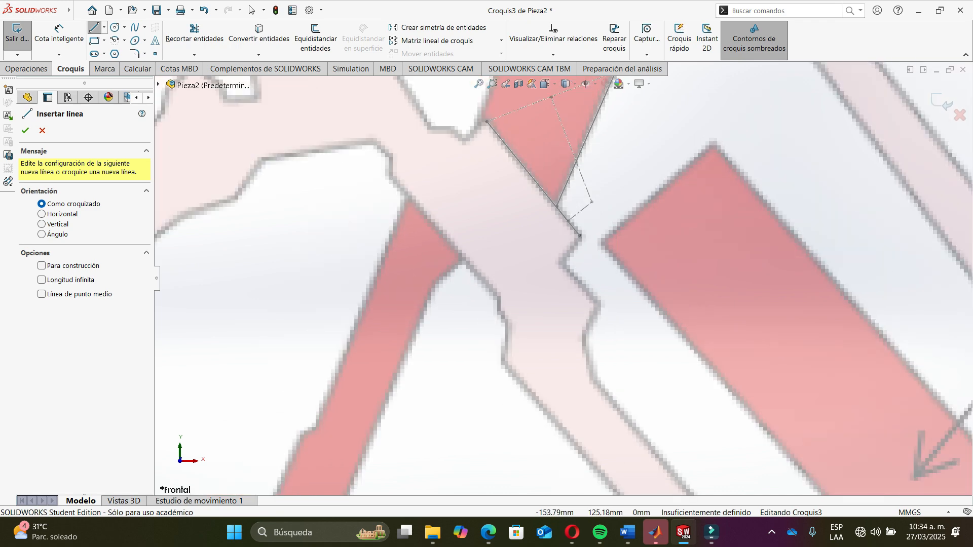
scroll(569, 195, "up", 3)
scroll(590, 224, "down", 7)
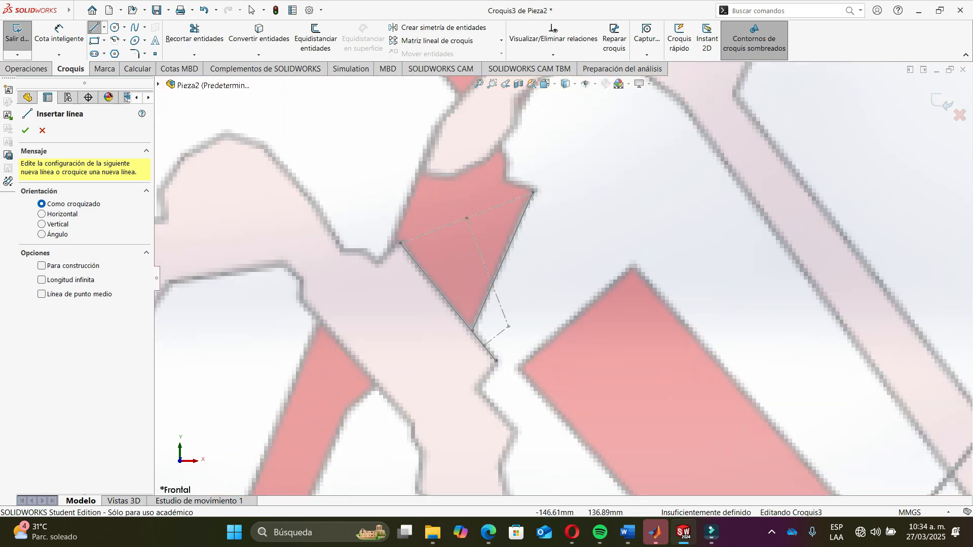
left_click(524, 339)
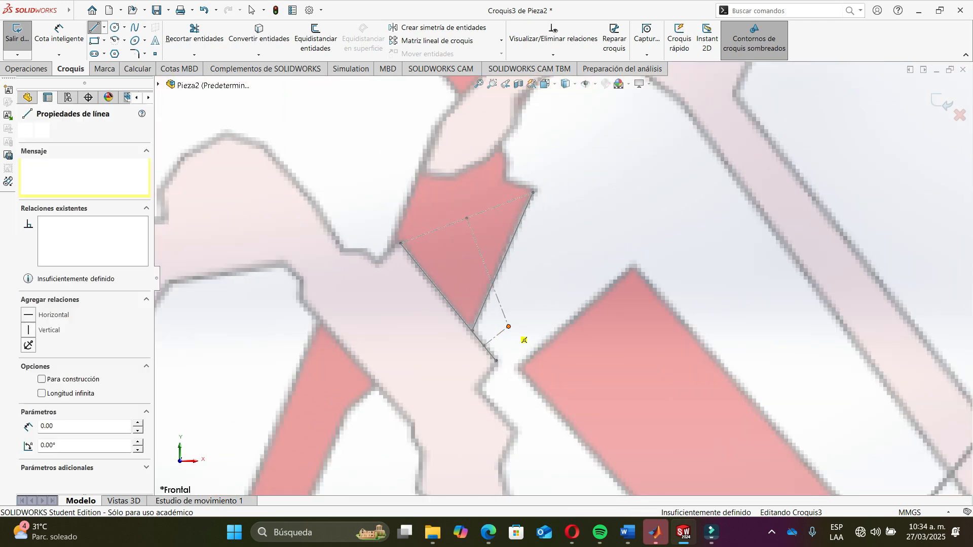
scroll(524, 344, "down", 4)
scroll(568, 286, "down", 3)
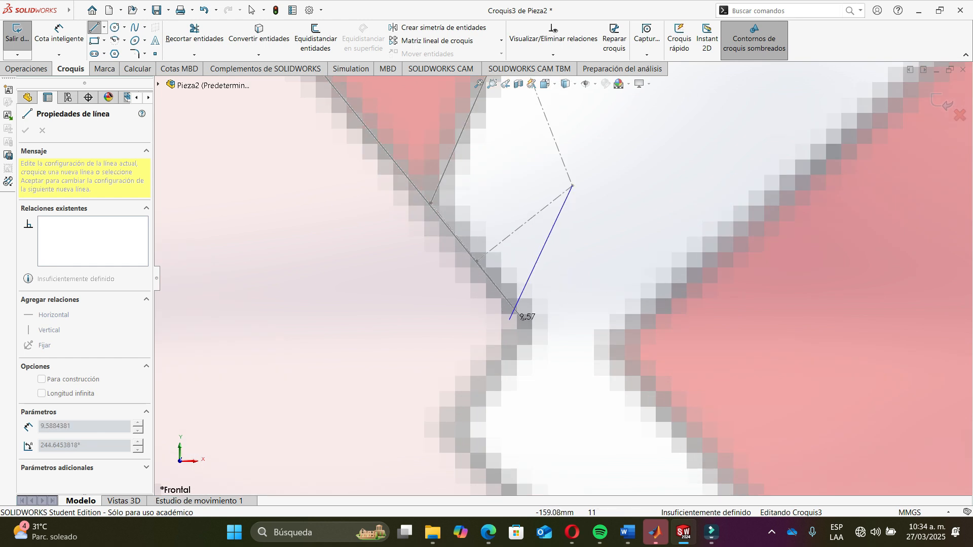
key("Escape")
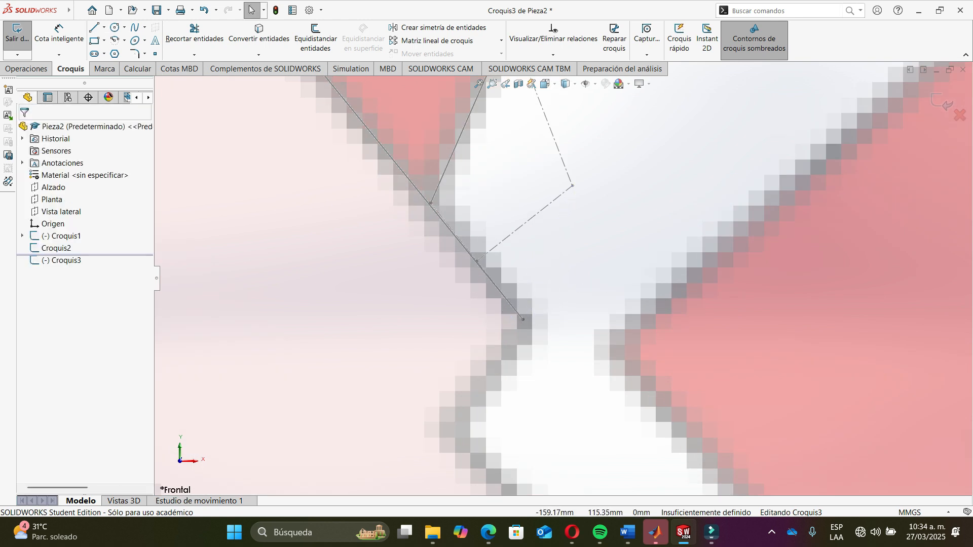
- Sketch a line about 7.9 mm from the end of the lower construction line down along the frame tube's edge
left_click(94, 28)
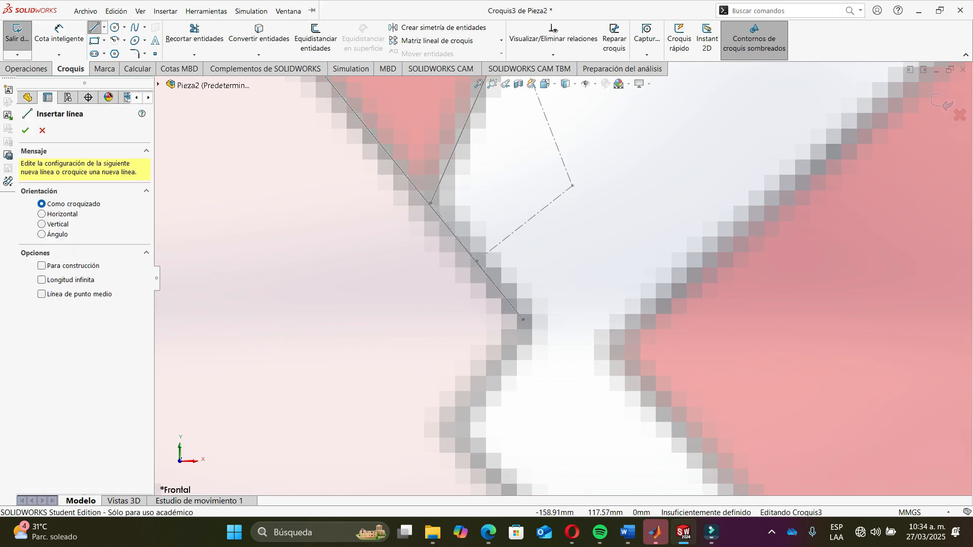
left_click(523, 319)
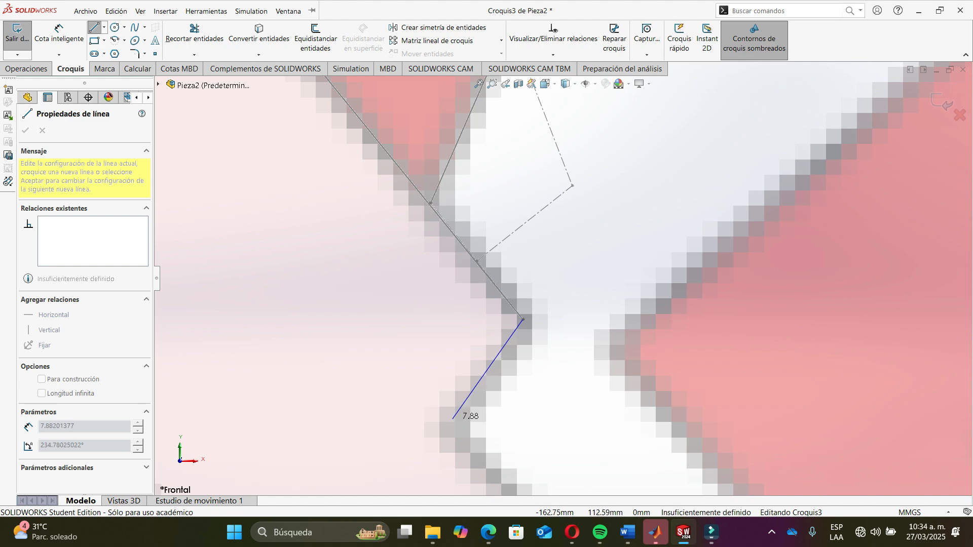
left_click(453, 421)
- Continue the outline with lines about 24.8 mm and 10.7 mm along the frame tube's edge
scroll(453, 418, "up", 8)
scroll(562, 350, "down", 5)
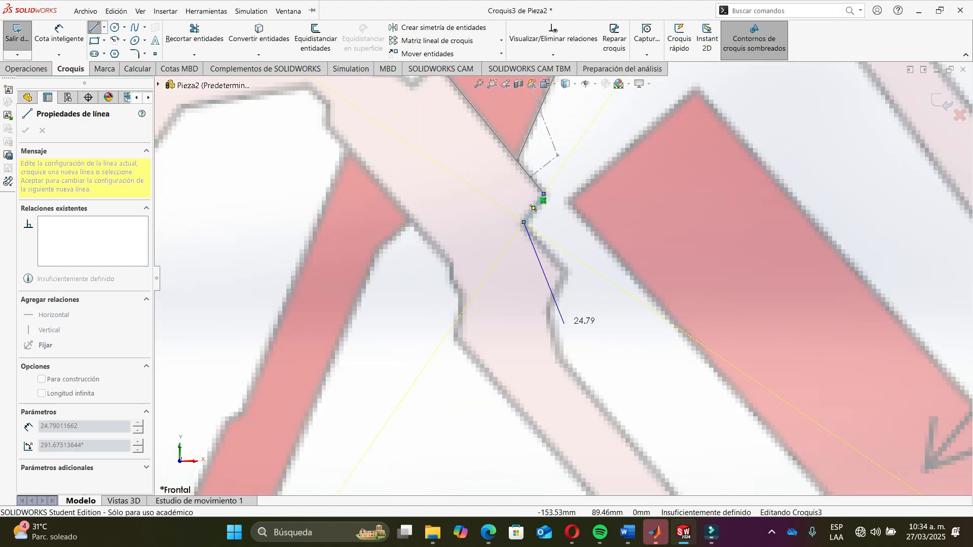
left_click(581, 252)
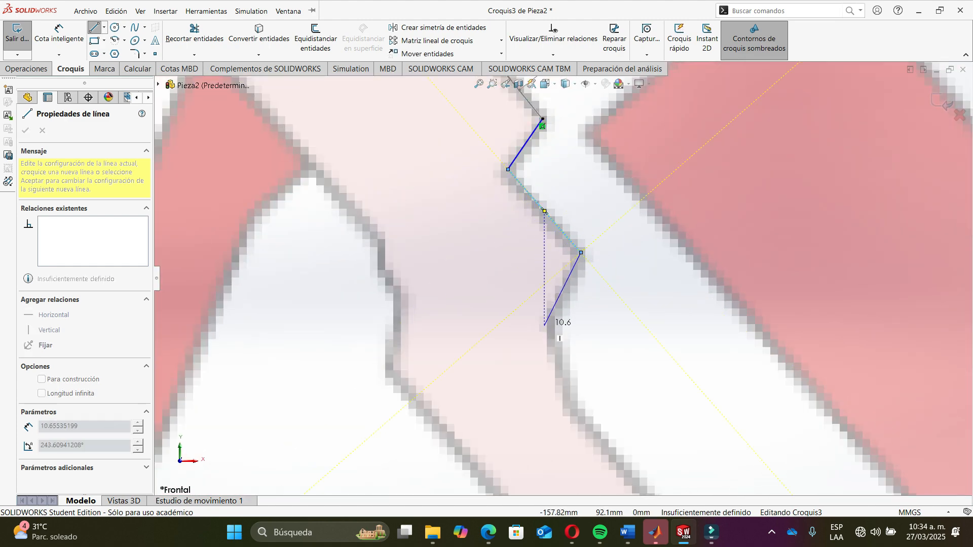
left_click(545, 327)
- Draw a long line about 180 mm down the tube's lower edge toward the rear dropout
scroll(557, 294, "up", 5)
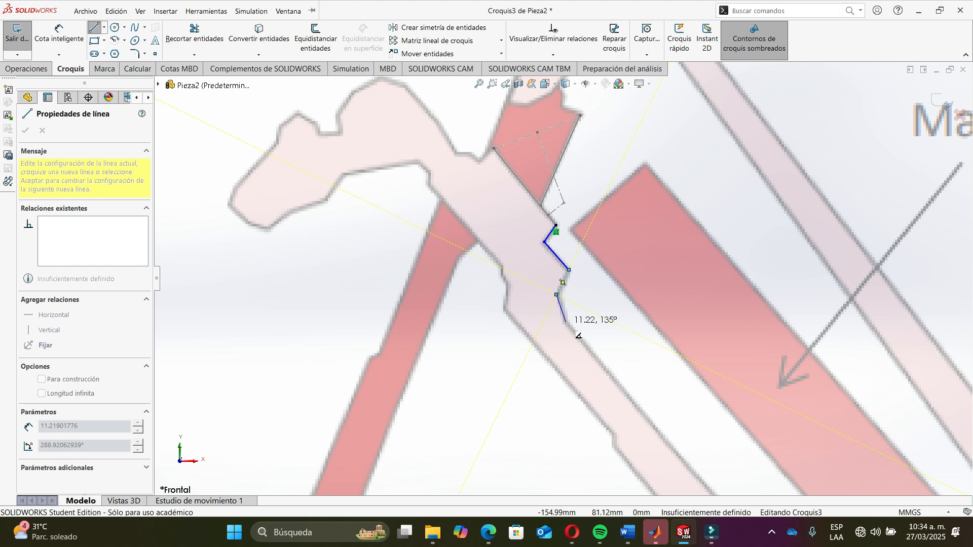
scroll(579, 335, "up", 5)
scroll(629, 343, "down", 10)
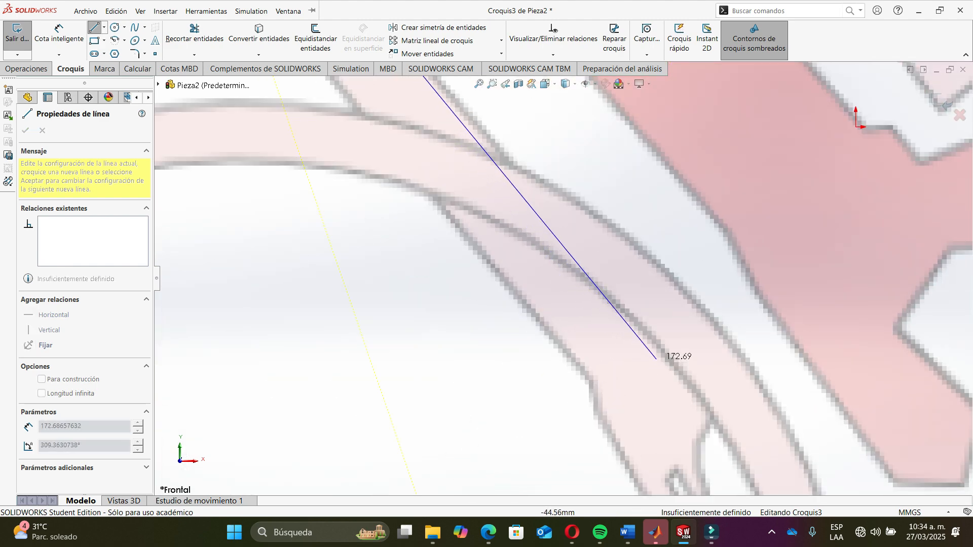
scroll(657, 359, "up", 10)
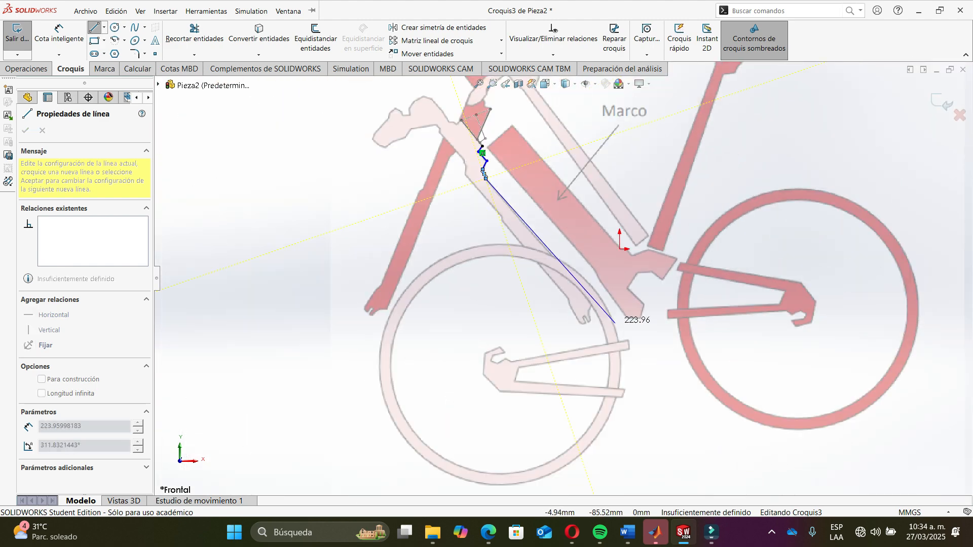
scroll(613, 316, "up", 1)
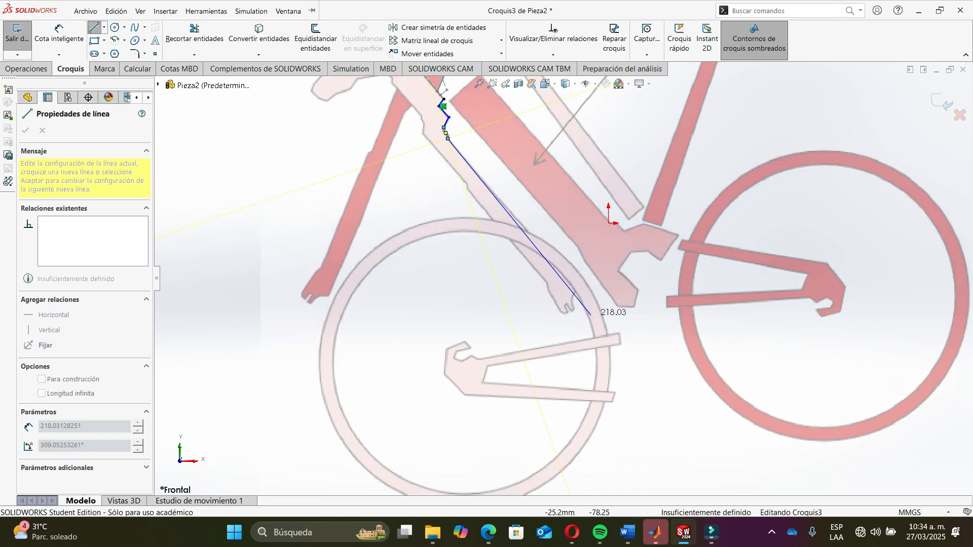
scroll(576, 274, "down", 6)
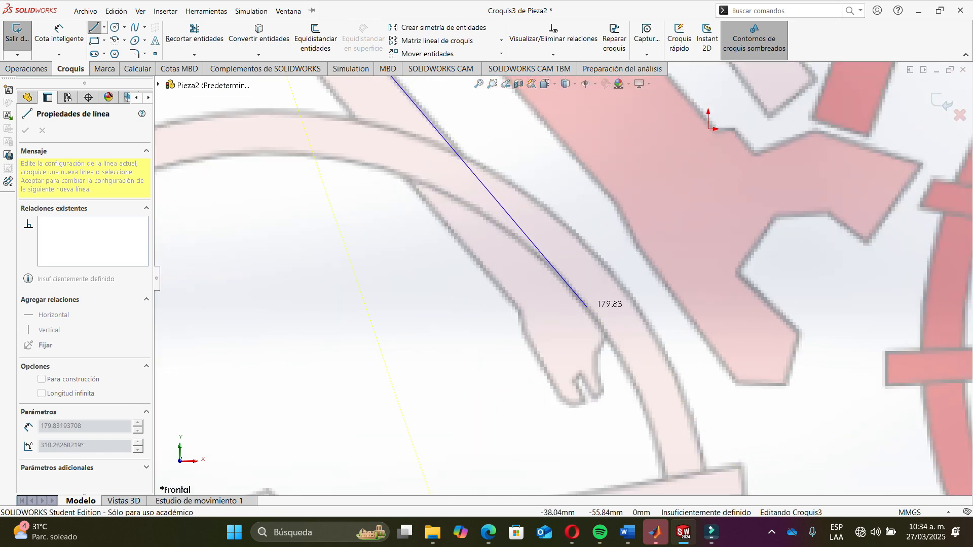
left_click(592, 306)
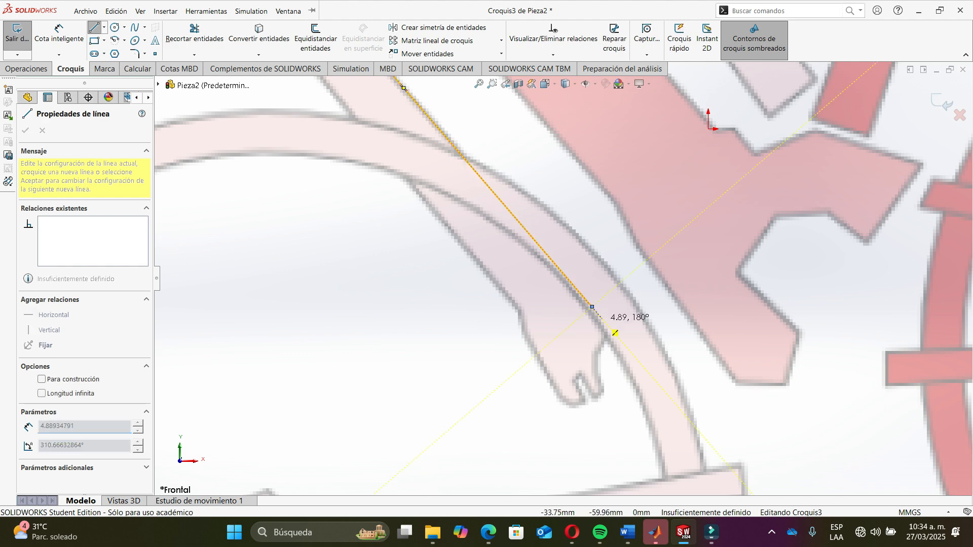
- Trace the dropout tip with short lines of about 4.9, 9.8, 2.1, 2.1, 2.6 and 7.5 mm
left_click(607, 336)
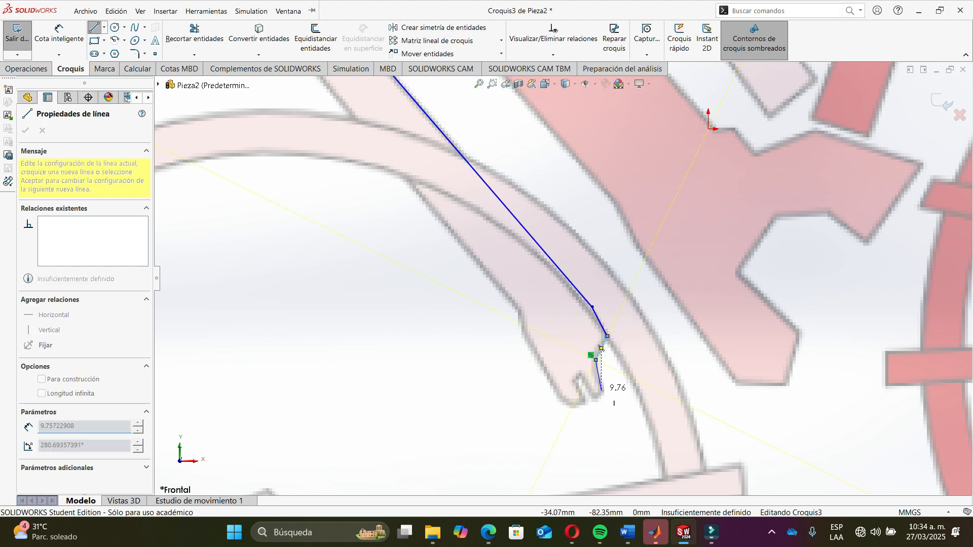
left_click(601, 394)
scroll(598, 378, "down", 5)
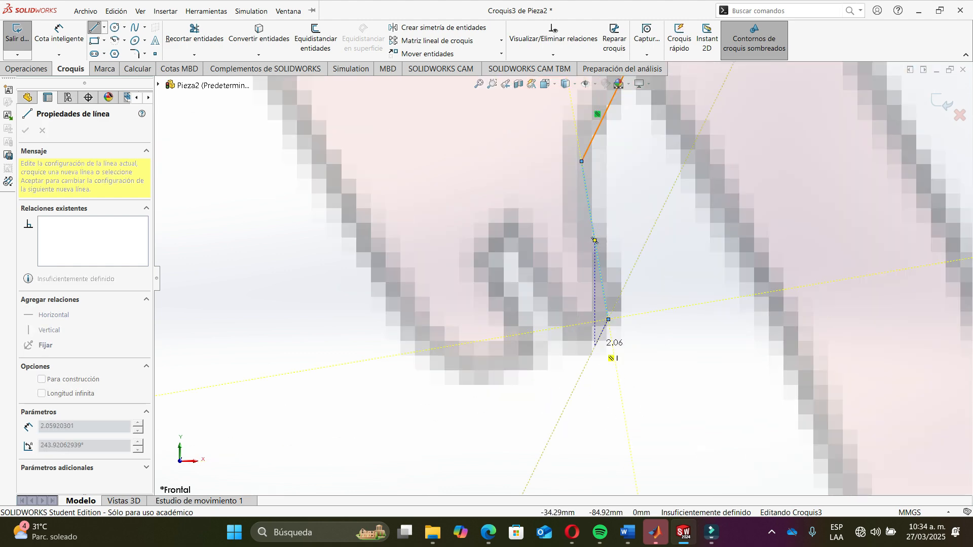
left_click(578, 330)
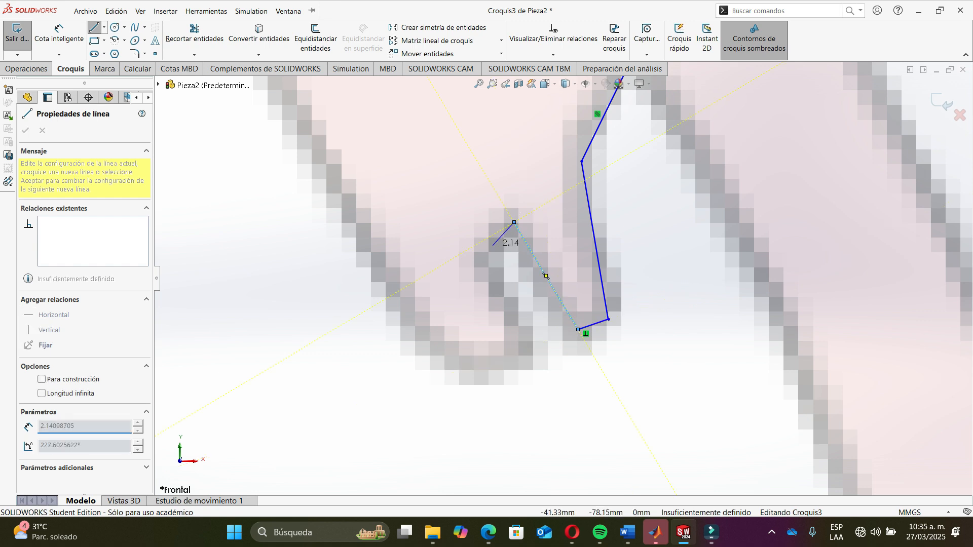
left_click(480, 259)
left_click(547, 348)
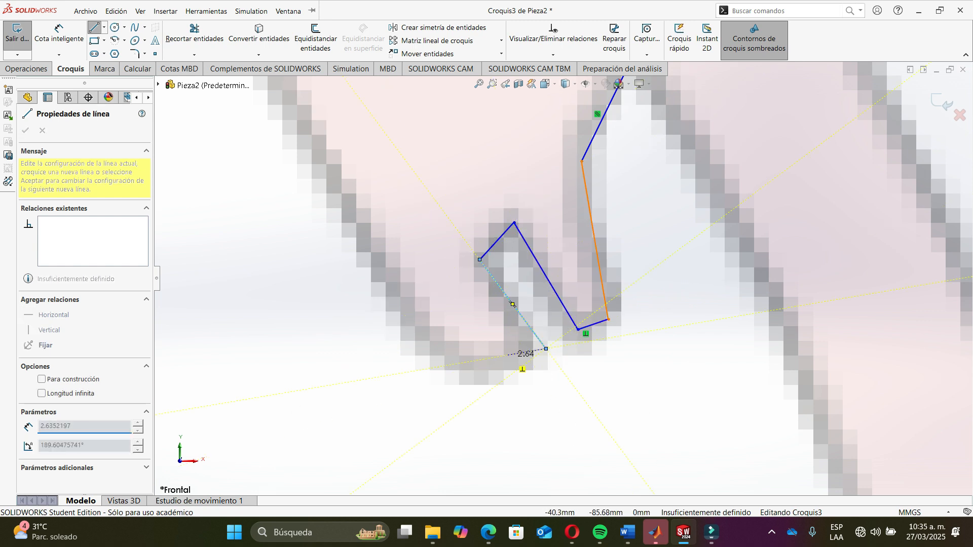
left_click(469, 360)
- Draw a line about 105 mm back up along the tube's opposite edge
scroll(563, 278, "up", 5)
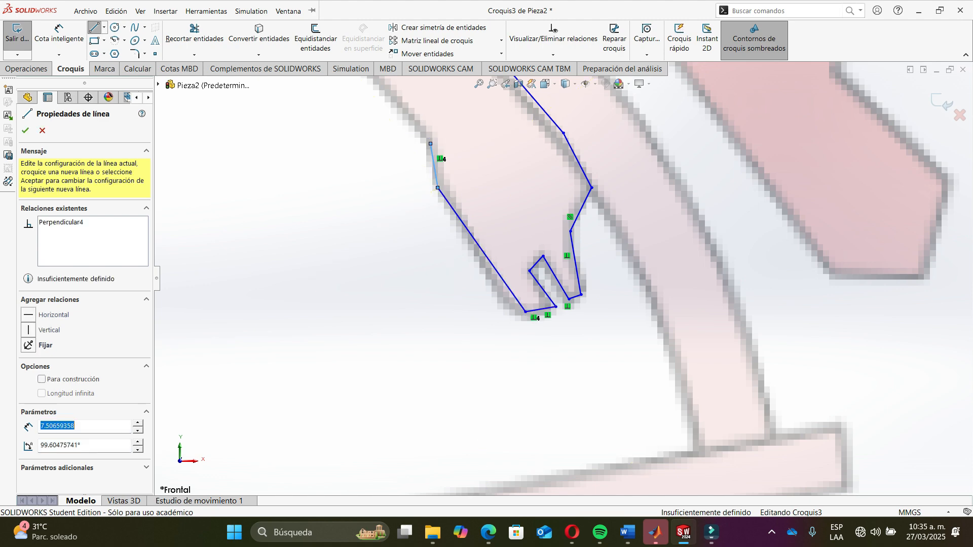
scroll(445, 147, "down", 4)
scroll(533, 239, "up", 6)
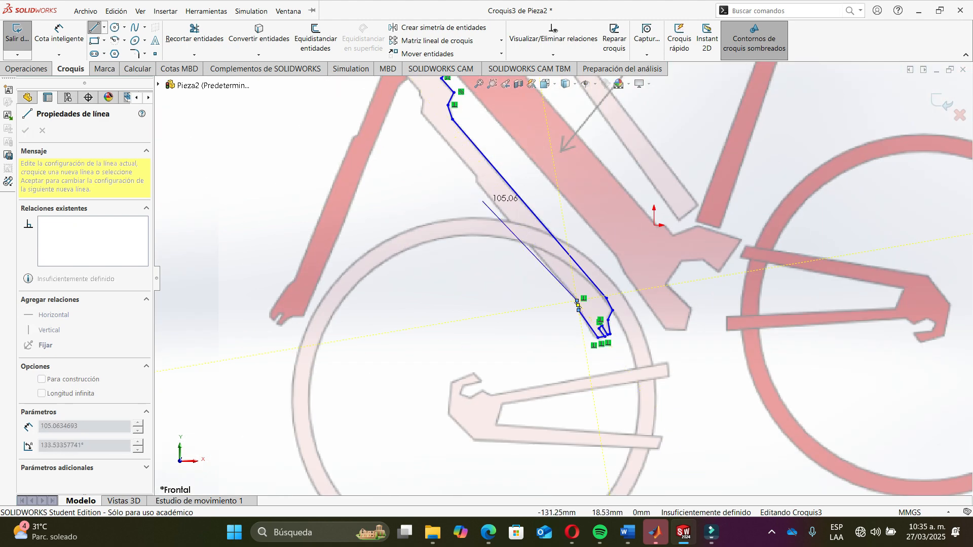
scroll(502, 218, "down", 6)
left_click(499, 212)
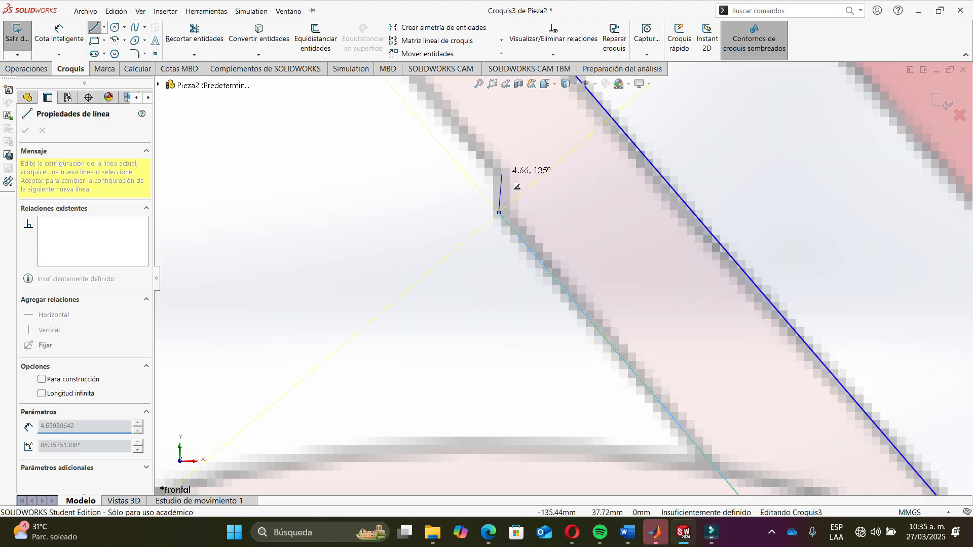
- Continue the outline with lines of about 53.5, 8.8 and 3.7 mm up to the tube junction
scroll(512, 183, "up", 5)
scroll(506, 203, "down", 6)
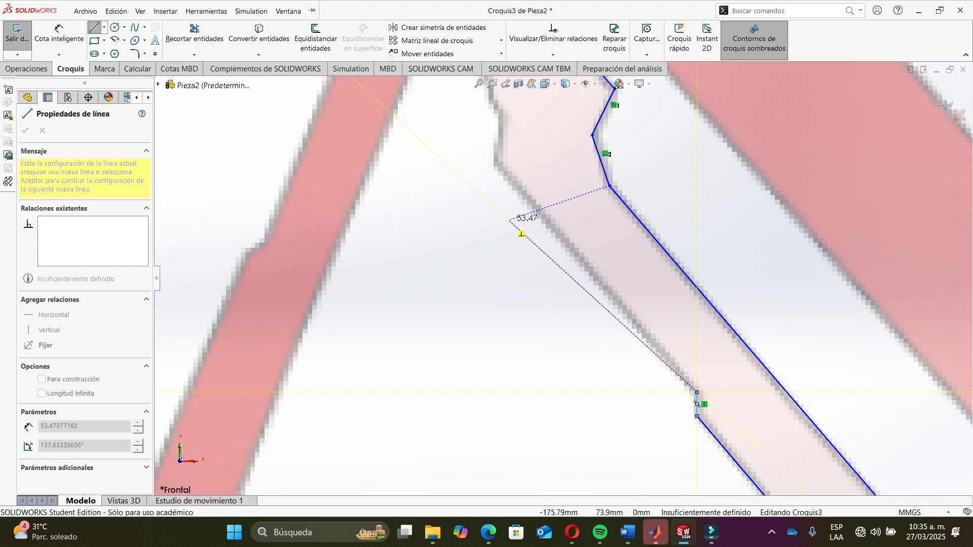
scroll(479, 173, "up", 3)
left_click(524, 229)
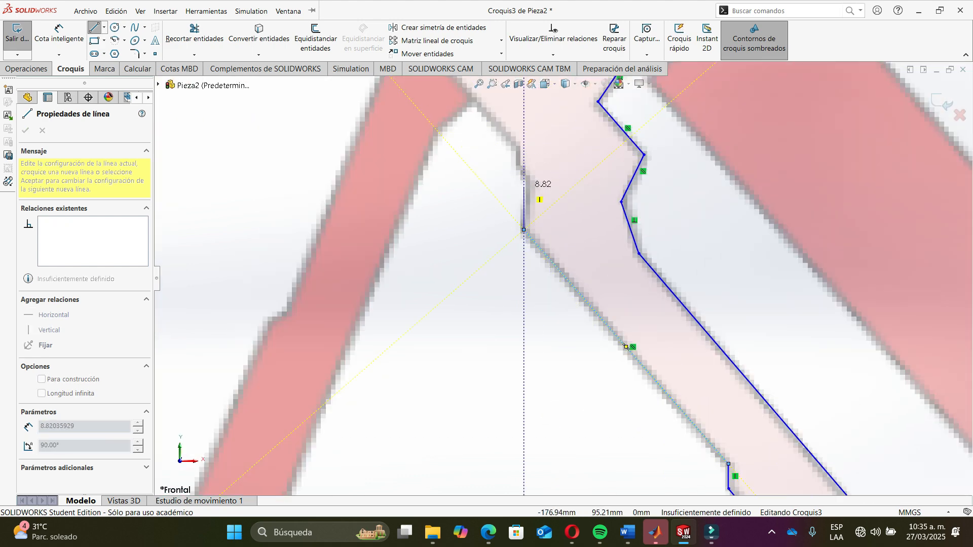
left_click(527, 181)
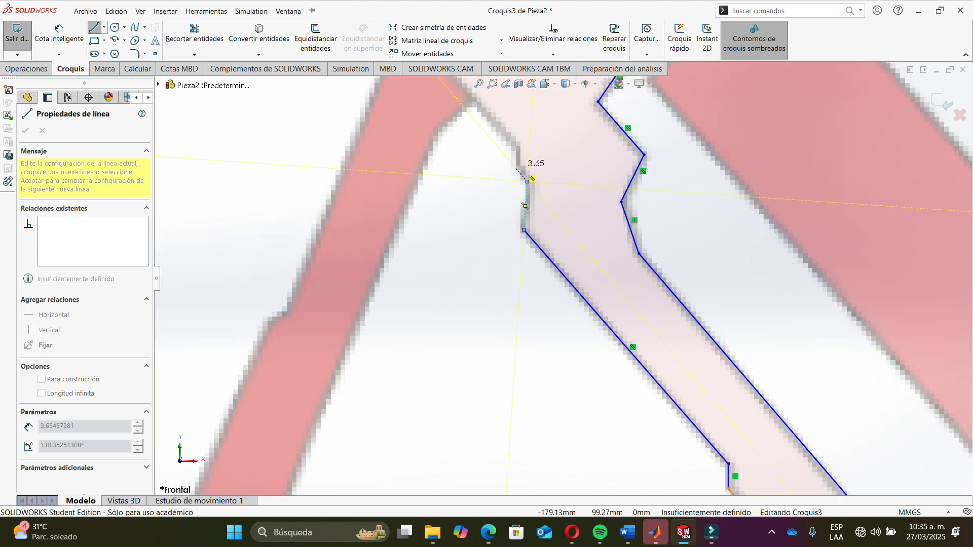
left_click(516, 168)
- Add lines of about 3.5, 5.4 and 28 mm along the upper frame edge and end the line chain
scroll(544, 229, "up", 3)
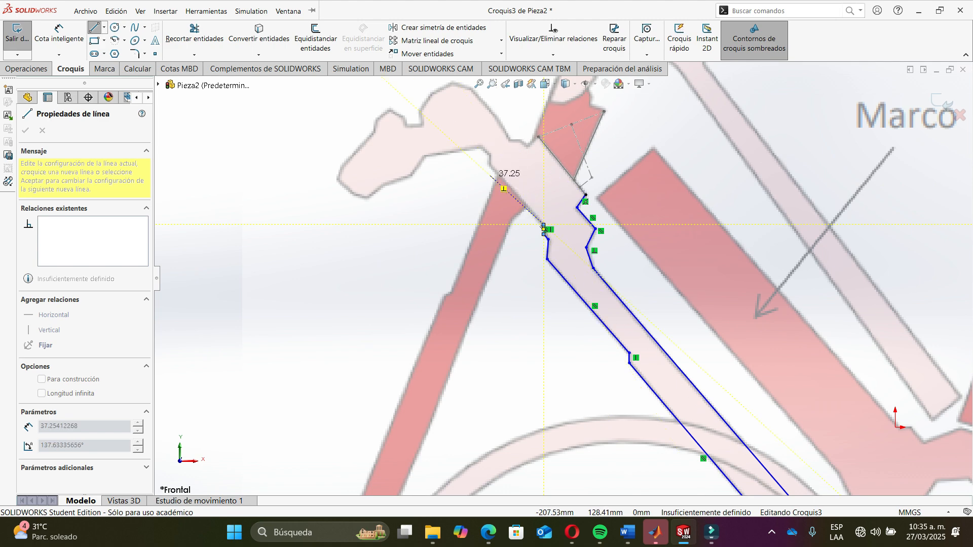
scroll(544, 229, "down", 5)
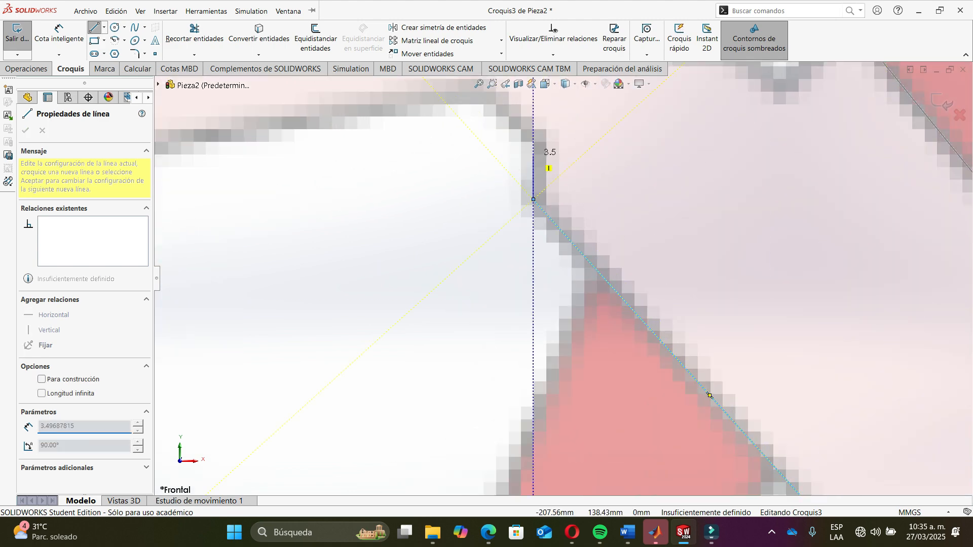
left_click(537, 144)
scroll(534, 144, "up", 1)
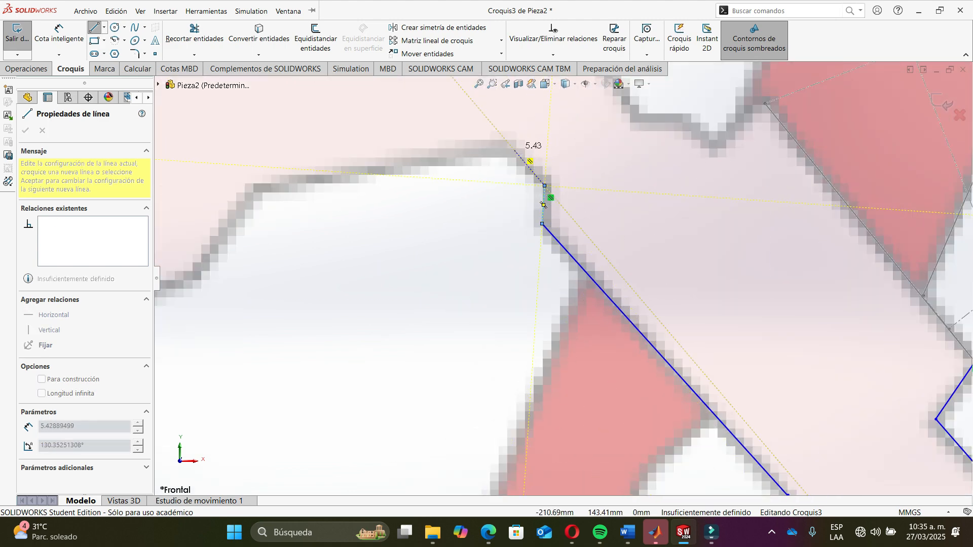
left_click(511, 150)
double_click(269, 185)
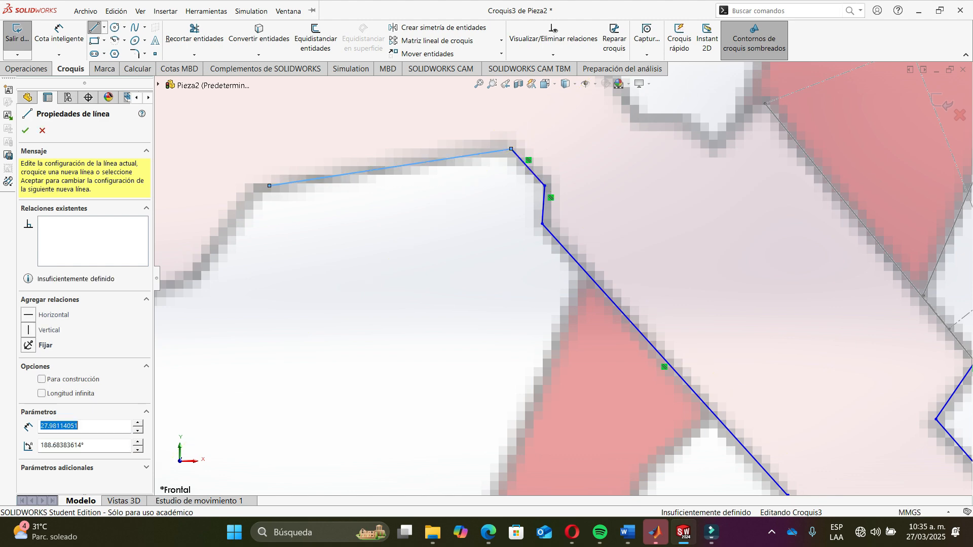
- Trace the rounded lower end of the head part with a chain of short lines of about 12.8, 12.3, 5.4 and 24.7 mm
scroll(270, 187, "up", 4)
scroll(339, 262, "down", 6)
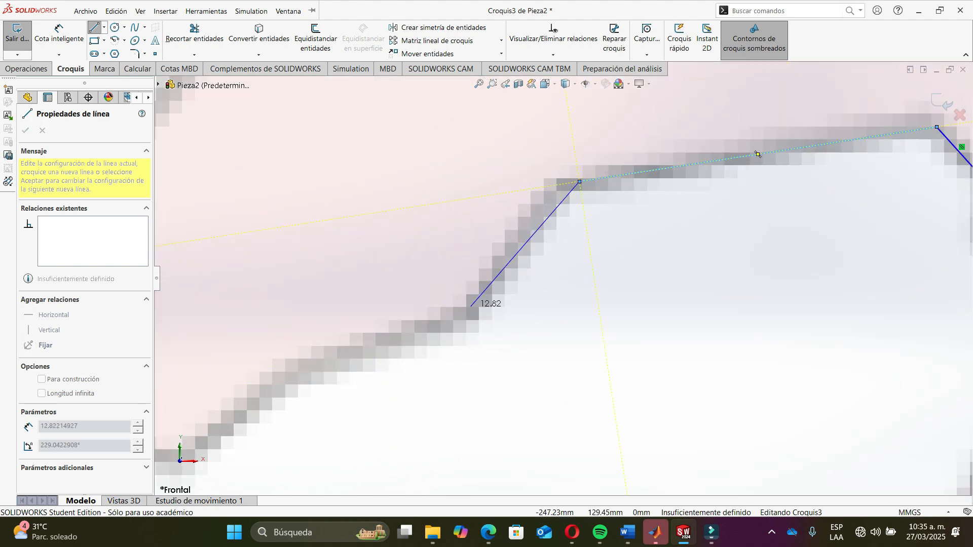
left_click(471, 306)
scroll(493, 301, "up", 3)
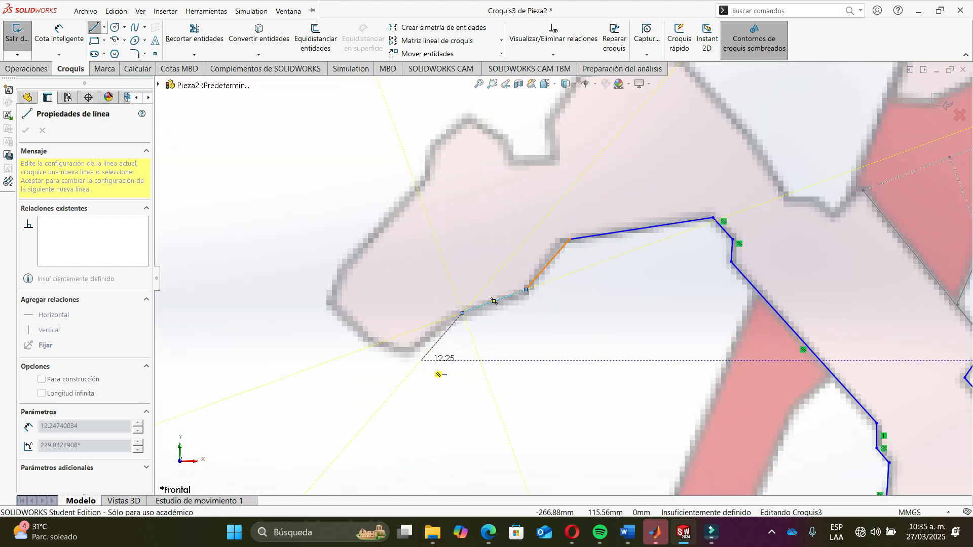
left_click(411, 350)
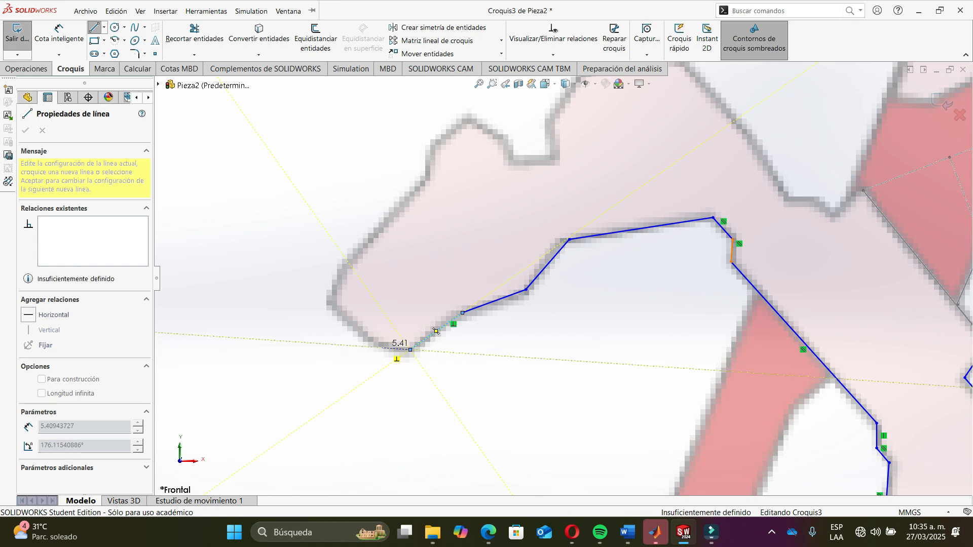
left_click(382, 348)
left_click(333, 306)
left_click(341, 274)
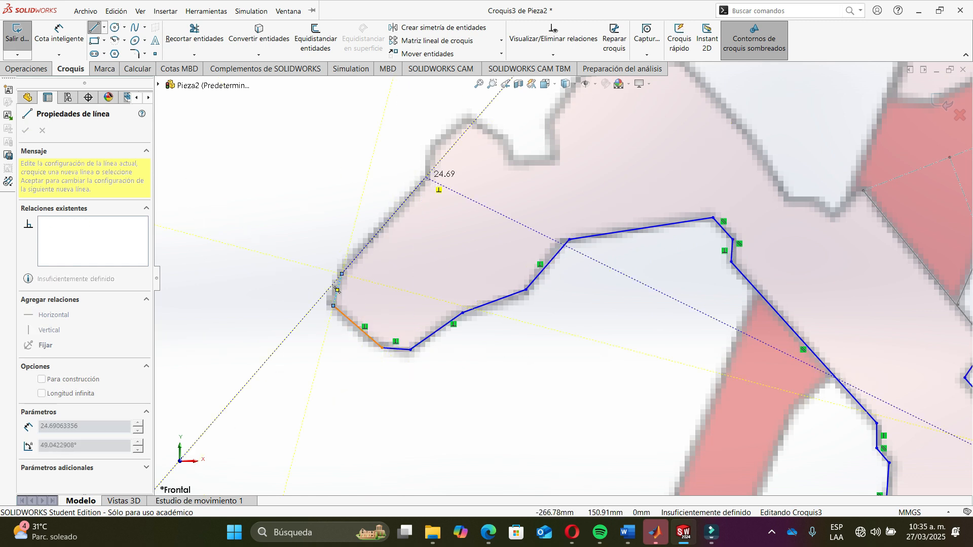
left_click(426, 178)
left_click(427, 152)
left_click(463, 120)
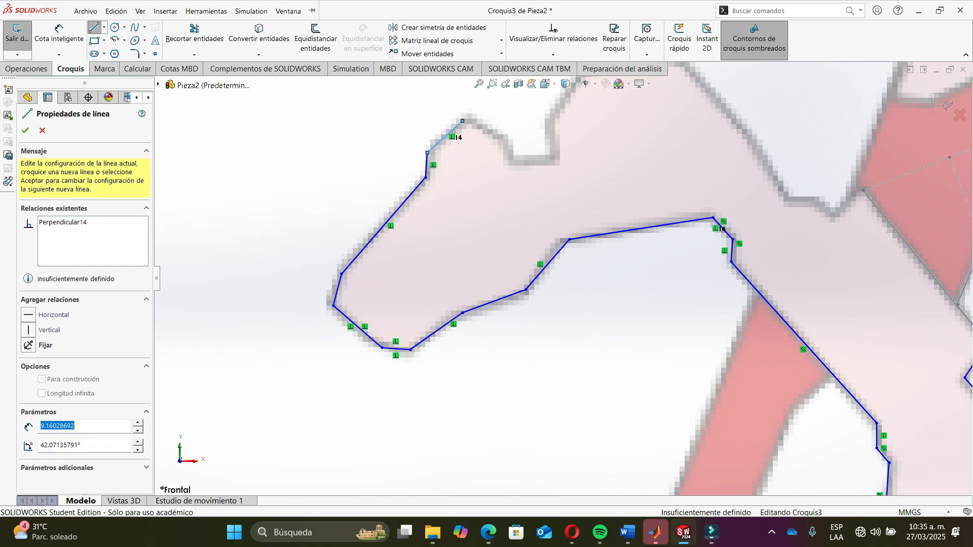
- Trace the top bump of the head part with lines of about 8.6, 3.2, 17 and 11.1 mm
left_click(510, 144)
left_click(510, 158)
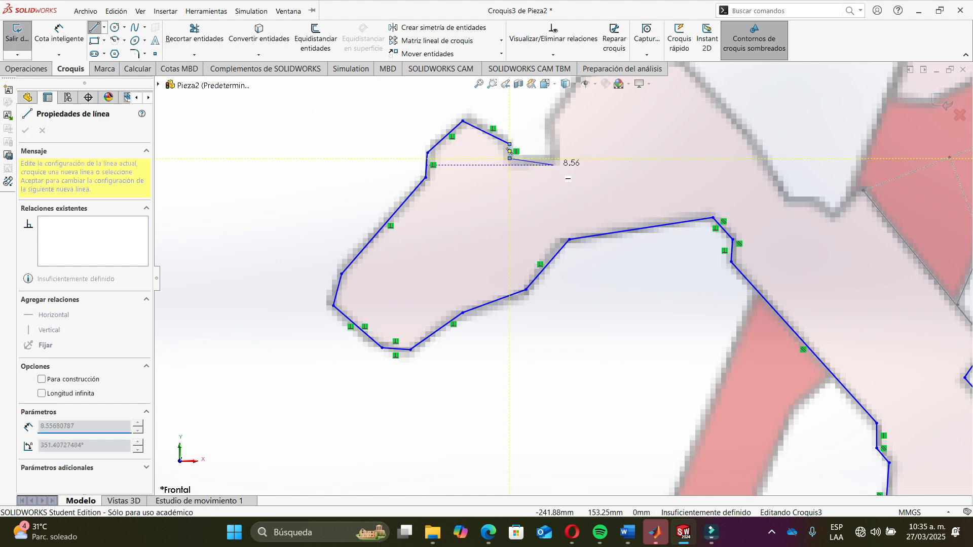
left_click(553, 161)
left_click(553, 121)
scroll(560, 152, "up", 3)
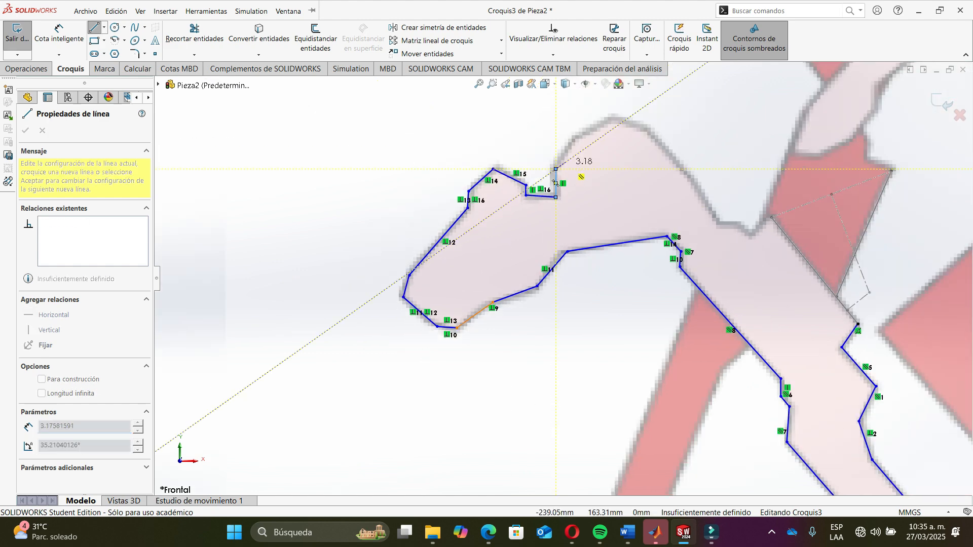
scroll(603, 136, "down", 6)
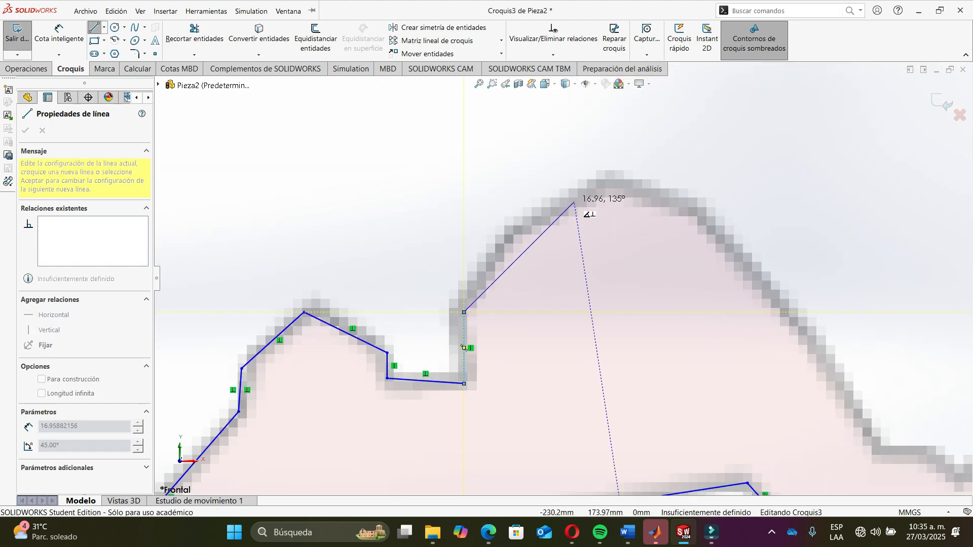
left_click(526, 221)
left_click(621, 181)
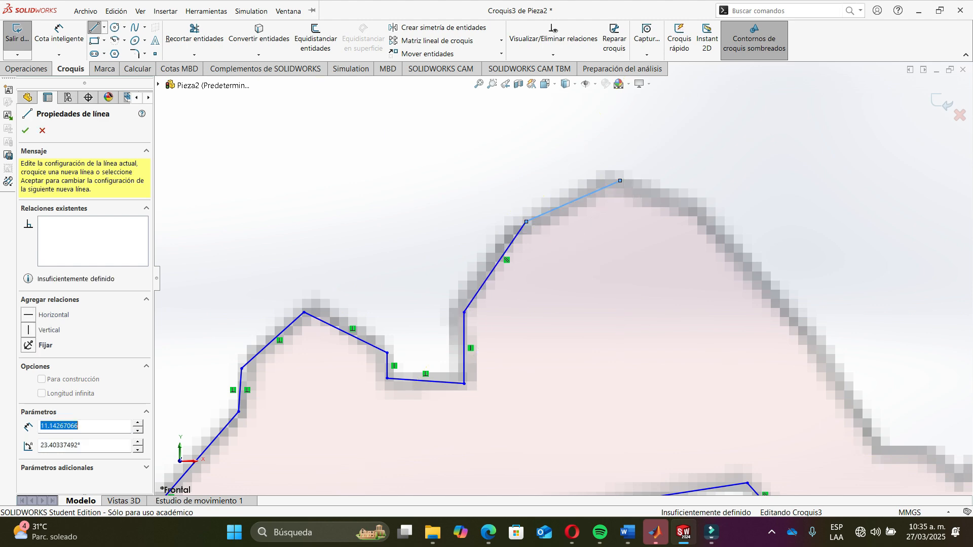
- Trace the far side of the head bump down to the tube junction with lines of about 4.6, 7.5 and 37.7 mm, then end the chain
left_click(700, 213)
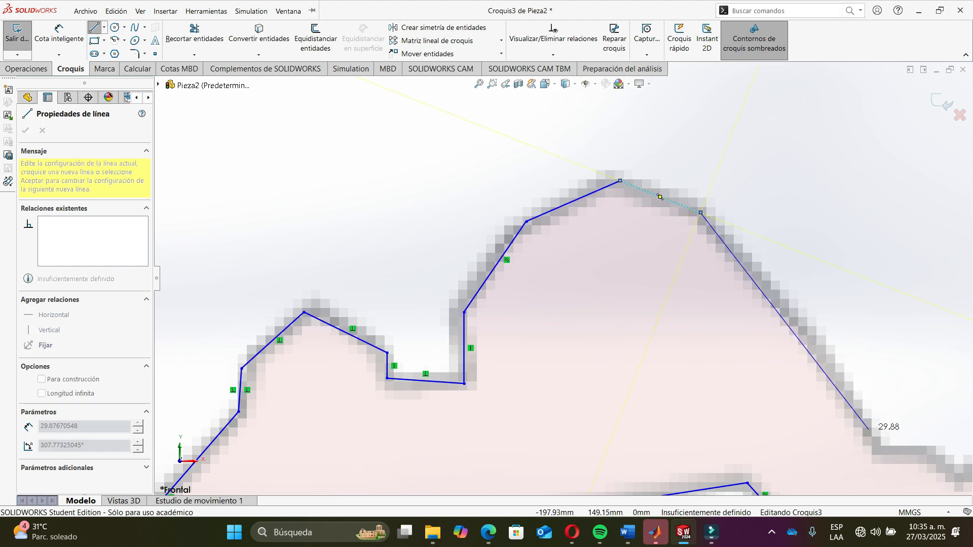
scroll(894, 463, "up", 3)
scroll(809, 446, "down", 8)
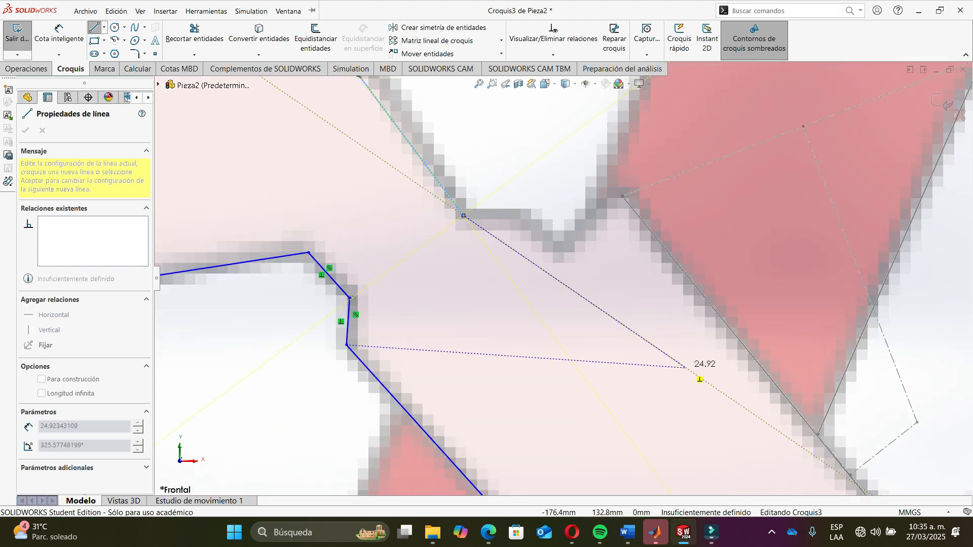
left_click(893, 463)
left_click(525, 216)
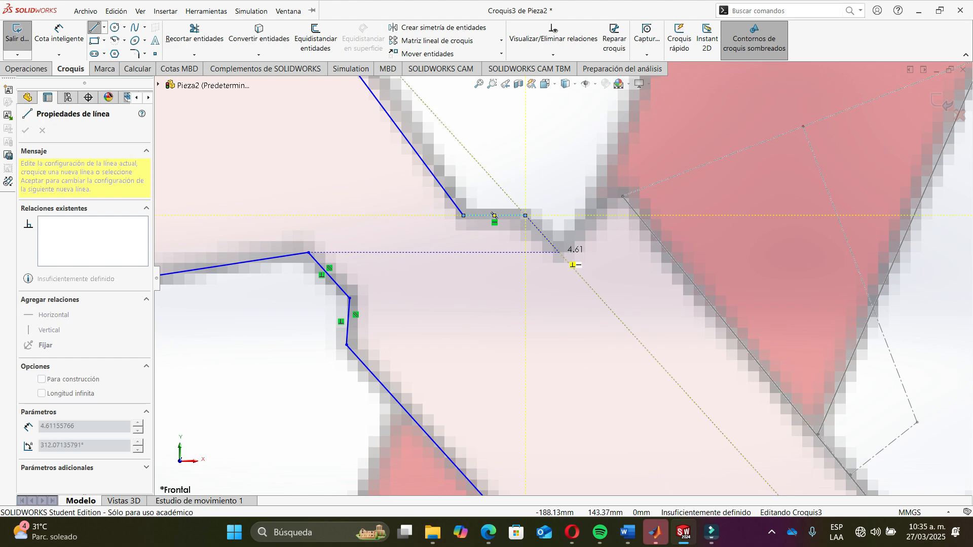
left_click(559, 252)
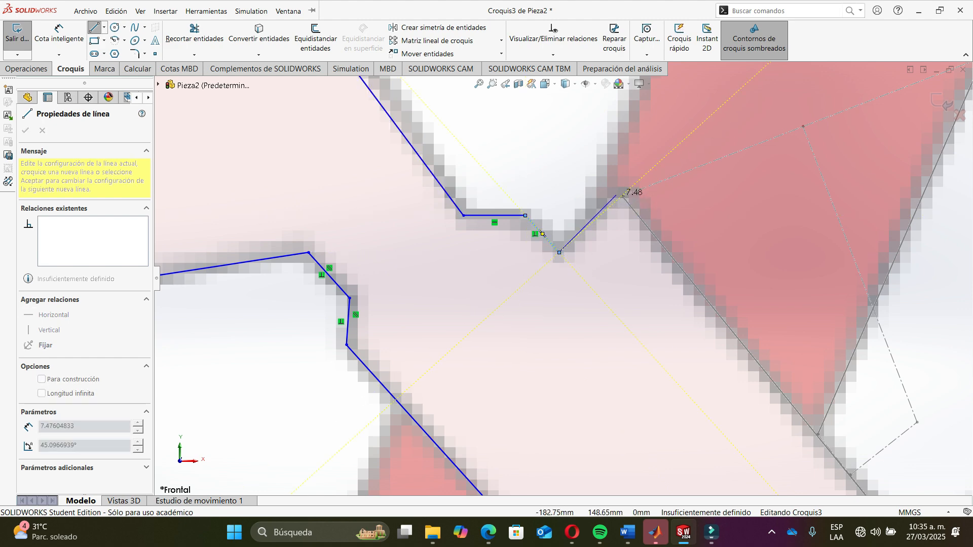
left_click(622, 196)
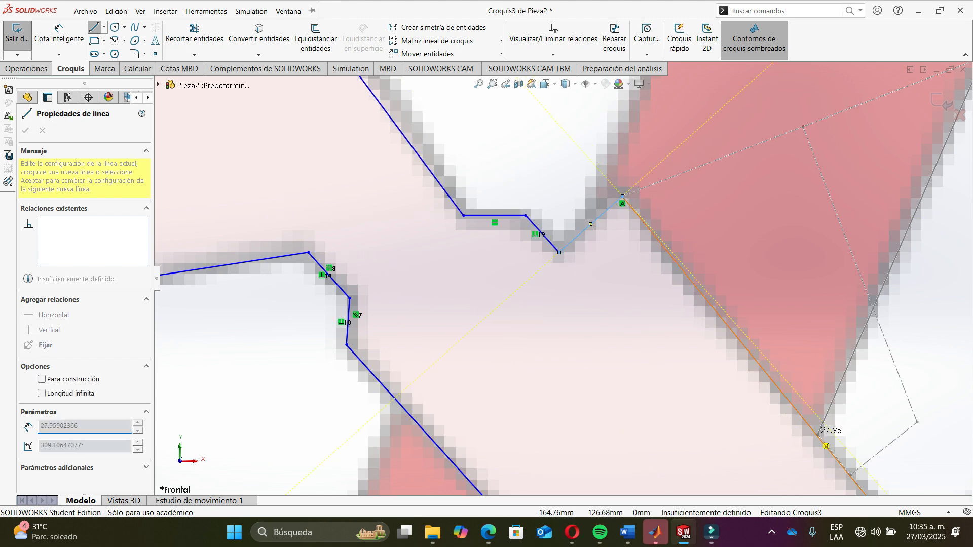
scroll(674, 348, "up", 3)
scroll(695, 387, "down", 5)
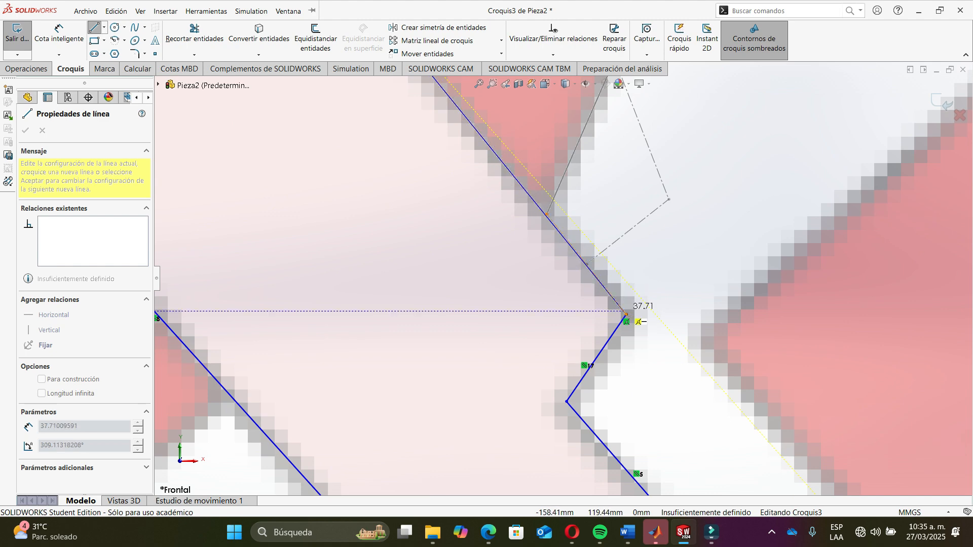
left_click(626, 314)
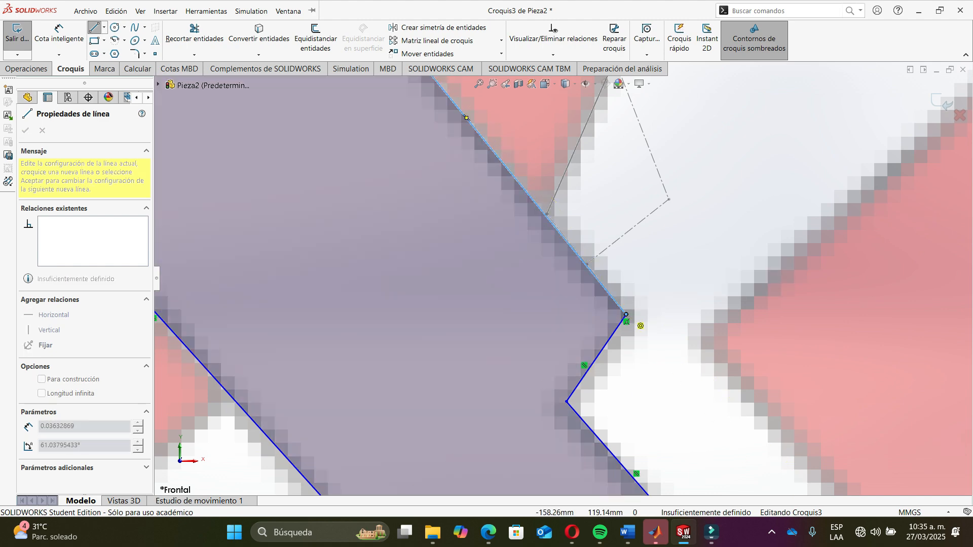
scroll(608, 309, "up", 2)
key("Escape")
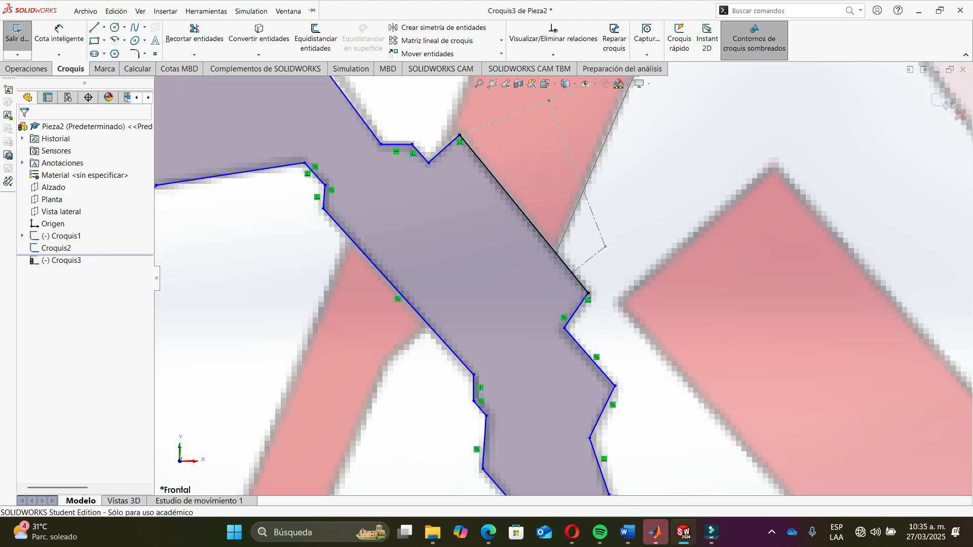
- Draw two concentric circles at the end of the angled tube, radii about 1.5 mm and 2.6 mm
scroll(584, 259, "down", 1)
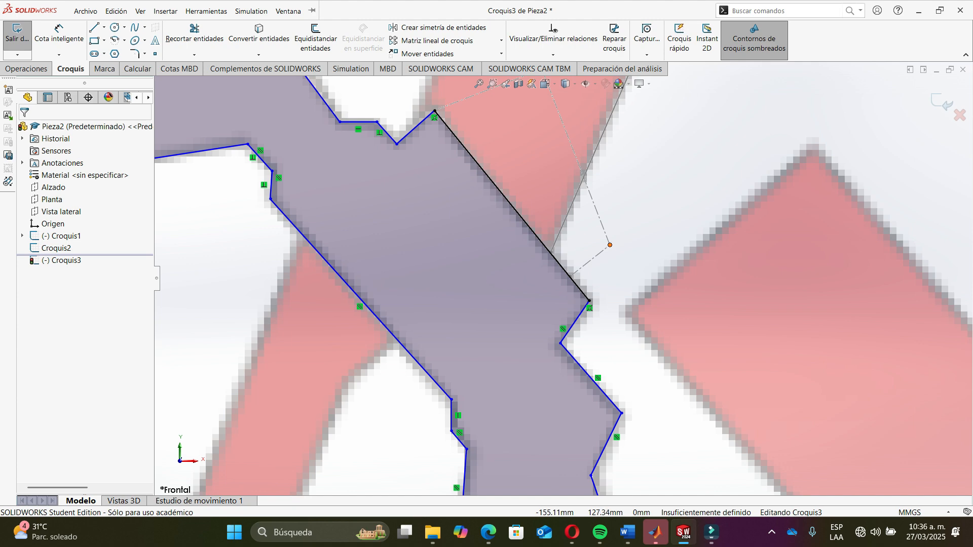
scroll(622, 255, "down", 5)
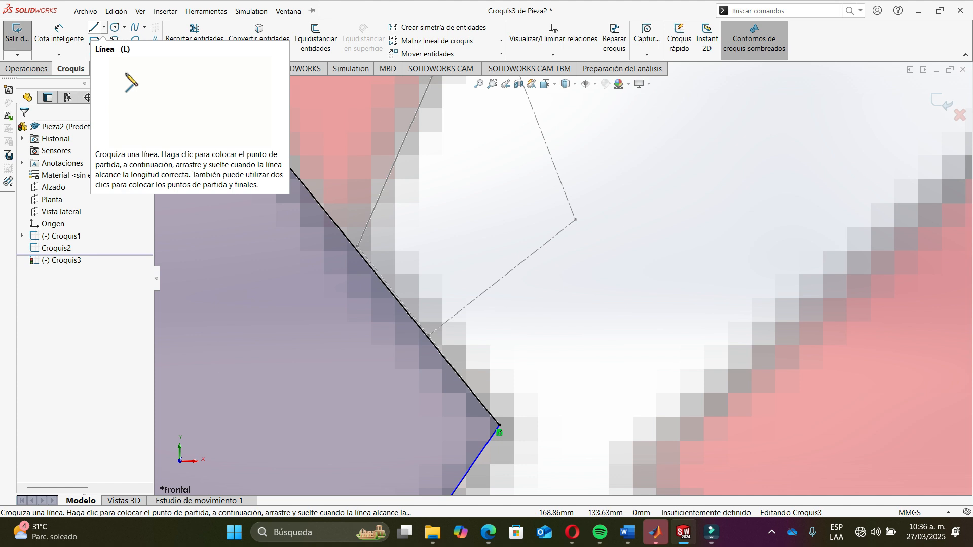
left_click(115, 27)
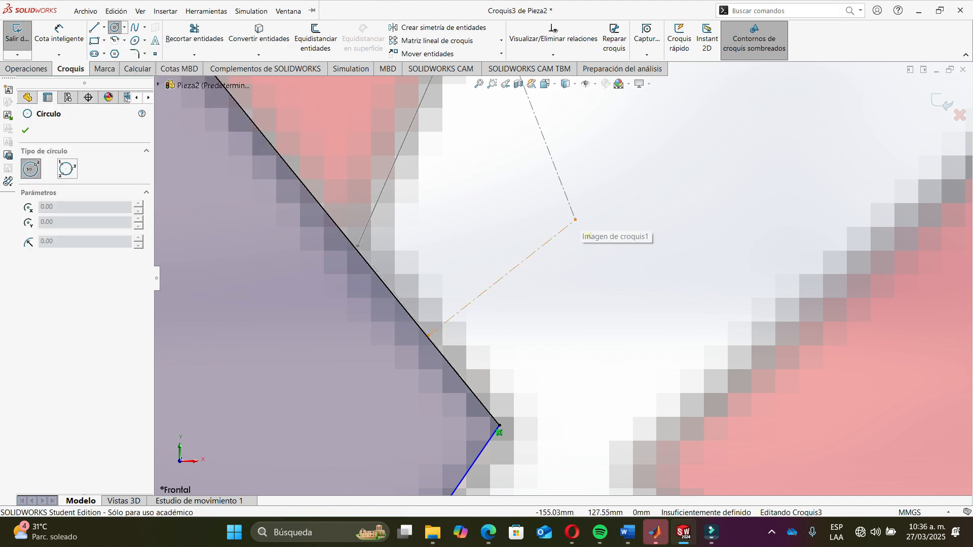
left_click(575, 219)
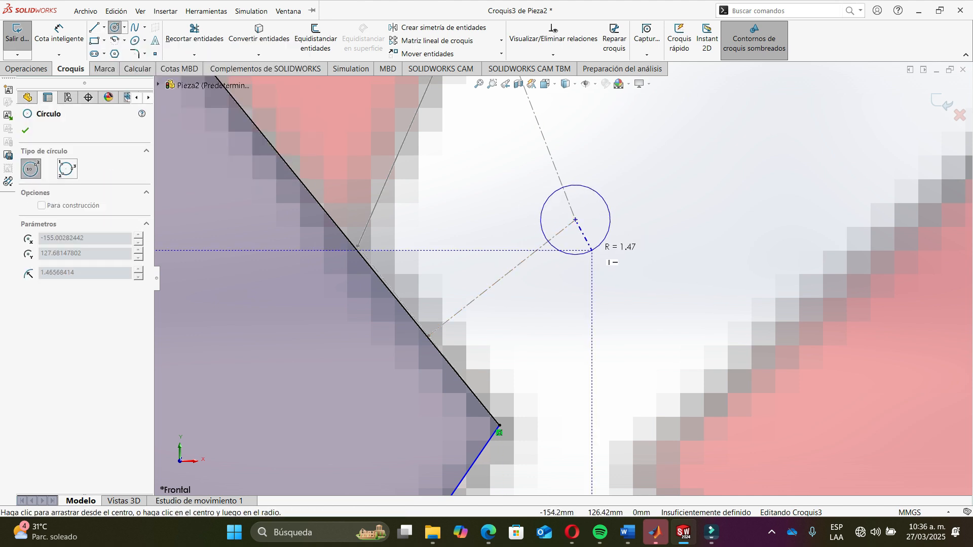
left_click(592, 250)
left_click(575, 220)
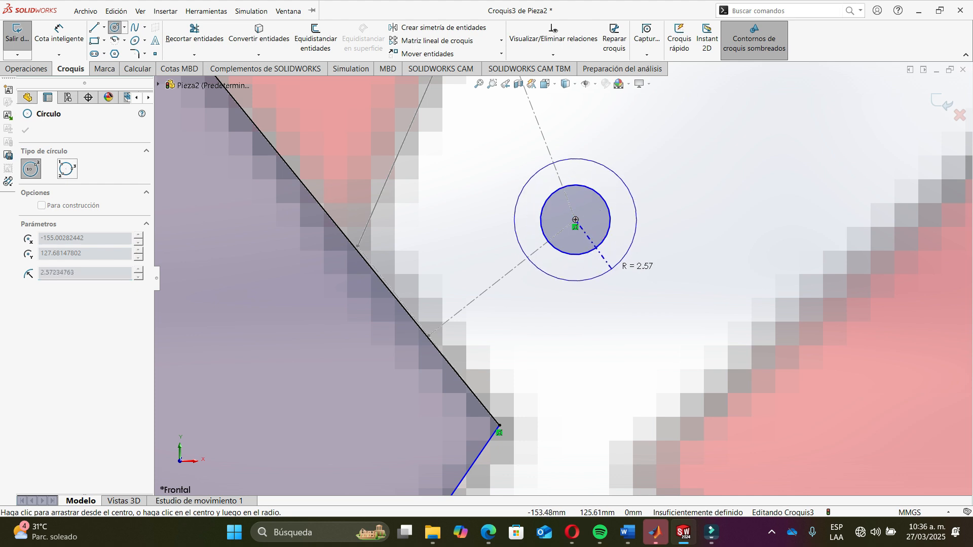
left_click(605, 274)
key("Escape")
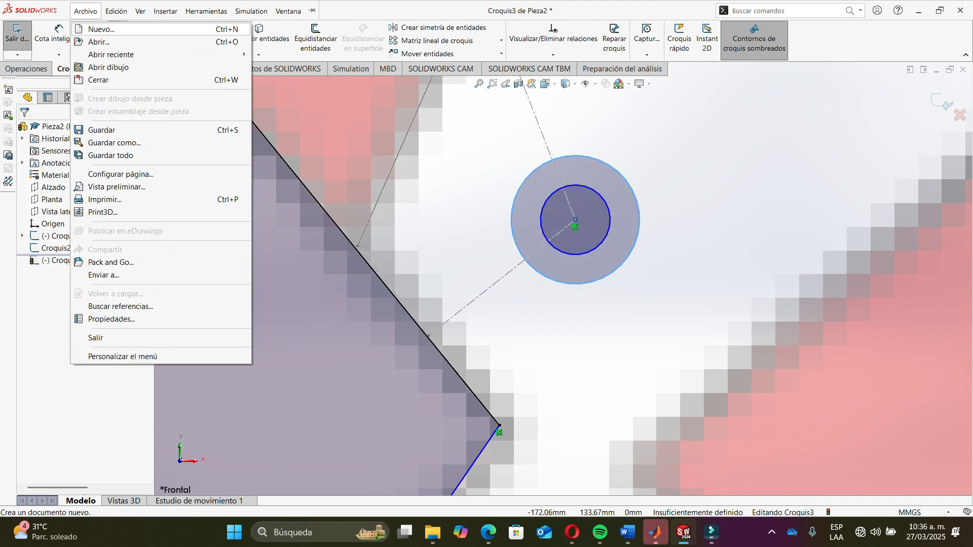
- Draw a line from the outer circle's lower side to the frame edge and make it perpendicular to that edge
key("l")
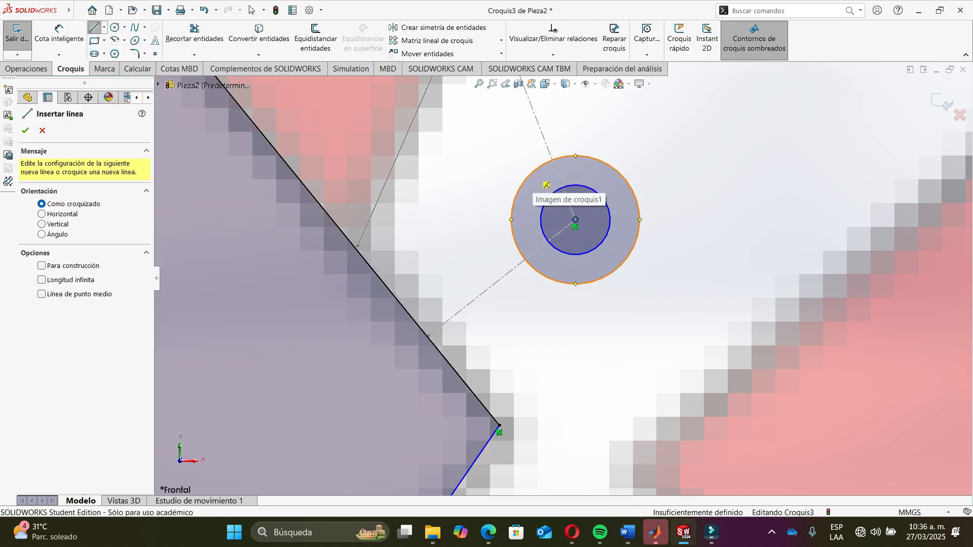
left_click(631, 279)
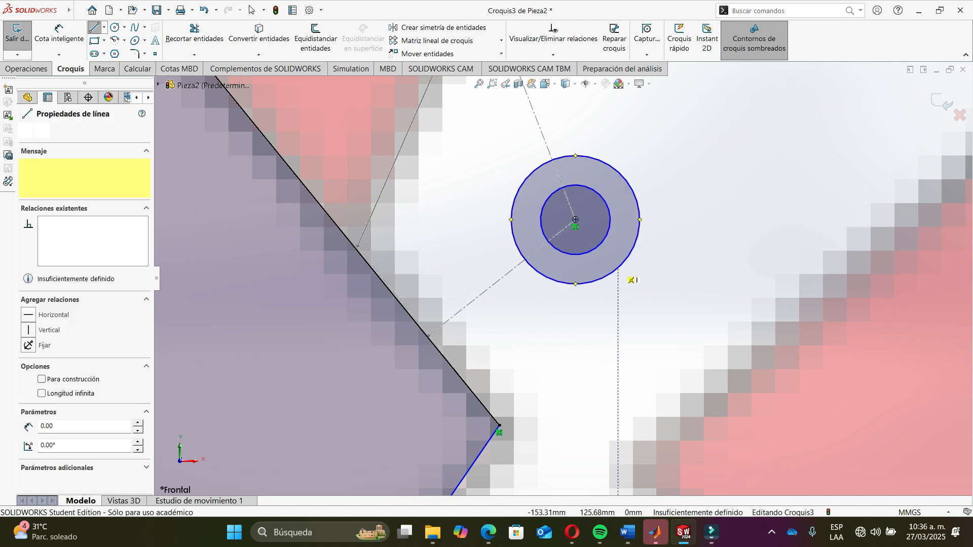
left_click(476, 389)
key("Escape")
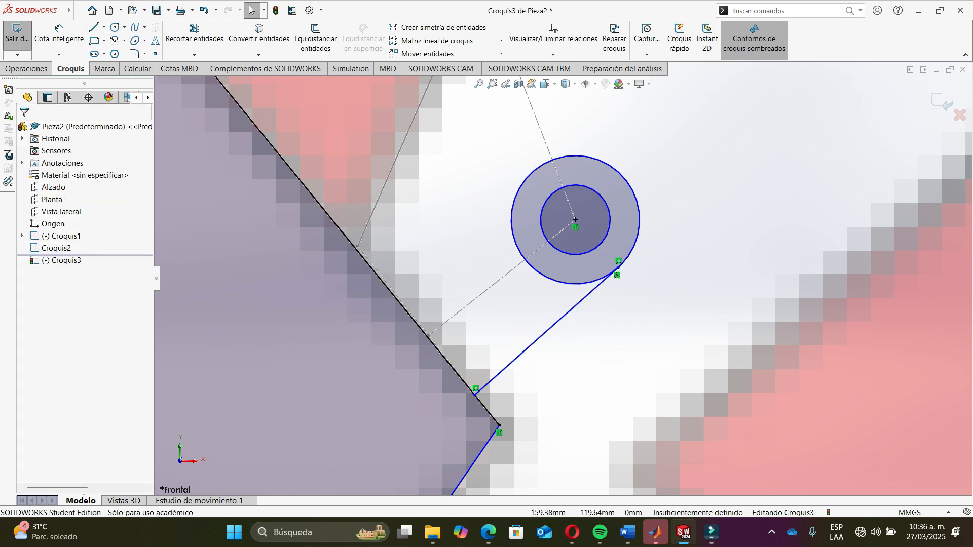
left_click(532, 341)
left_click(454, 370, "ctrl")
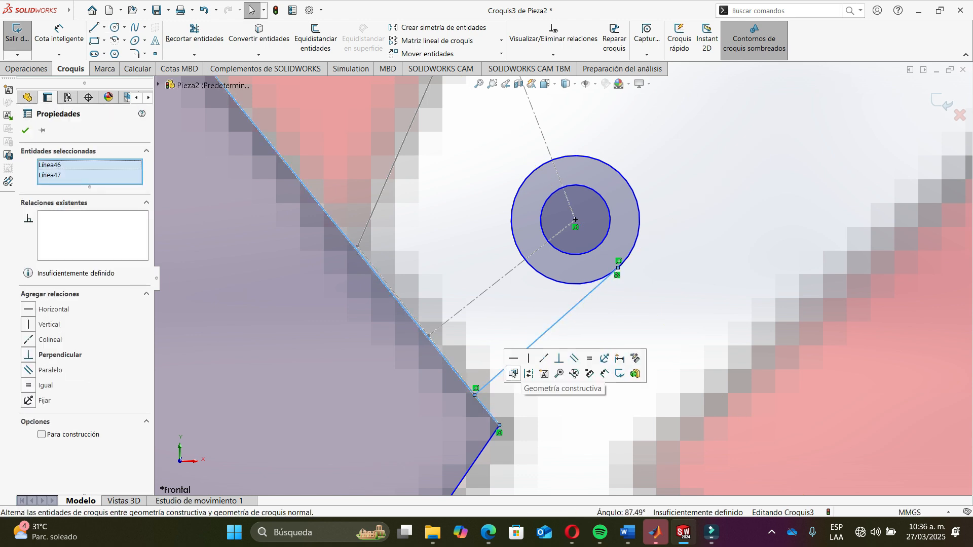
left_click(559, 358)
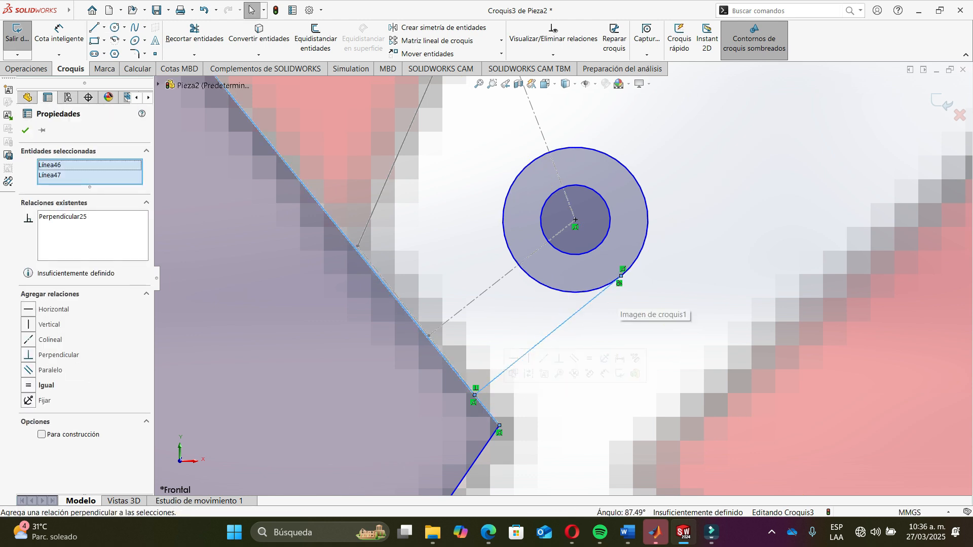
left_click(628, 307)
left_click(590, 302)
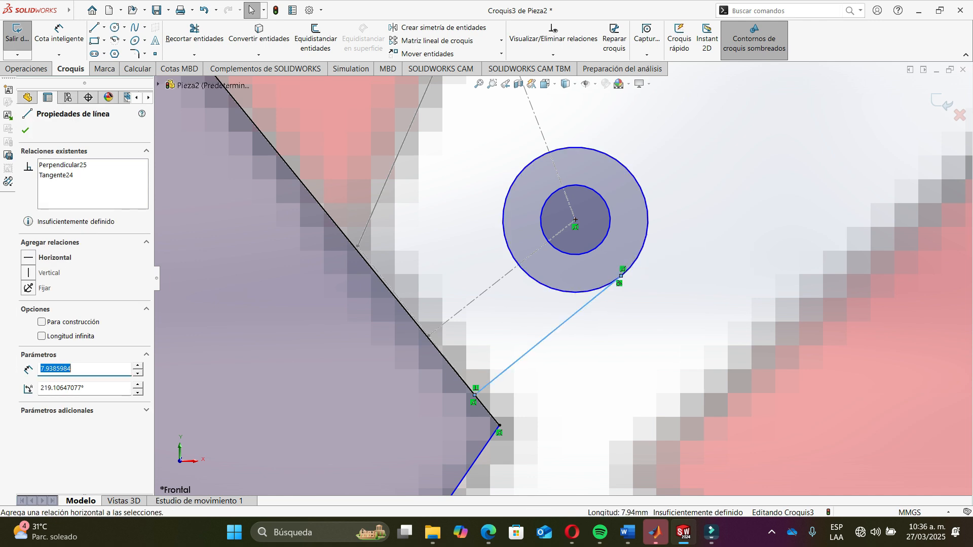
key("Escape")
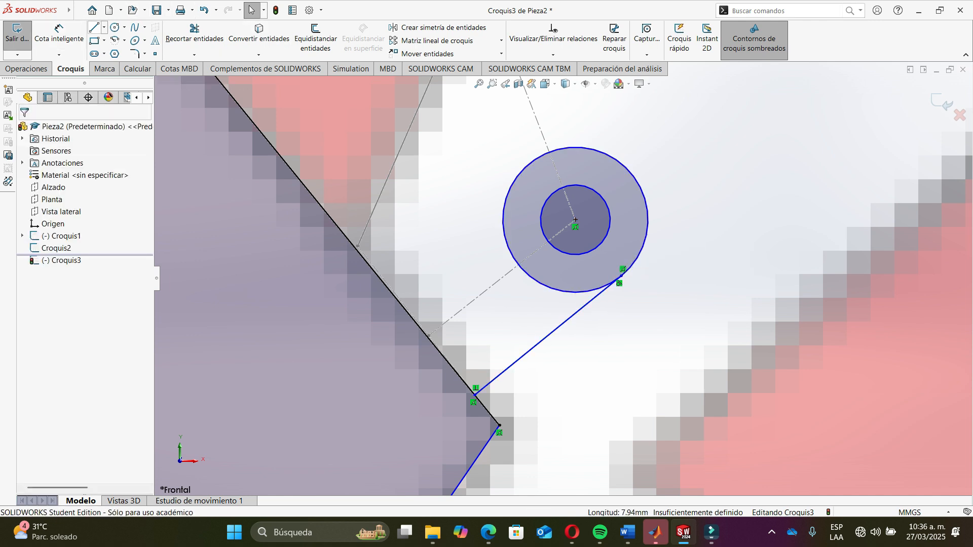
- Draw a second line from the outer circle's upper side to the frame edge and make it perpendicular to the edge
key("l")
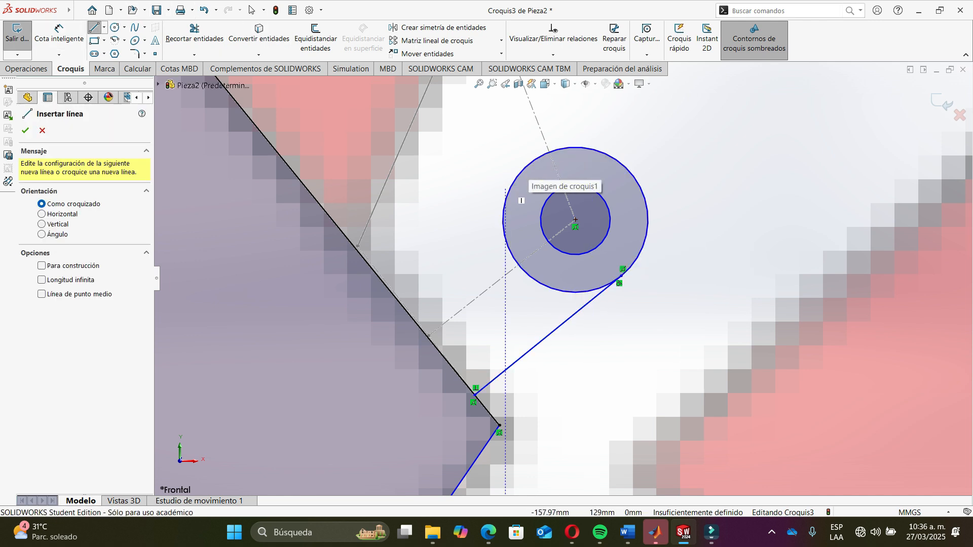
left_click(514, 183)
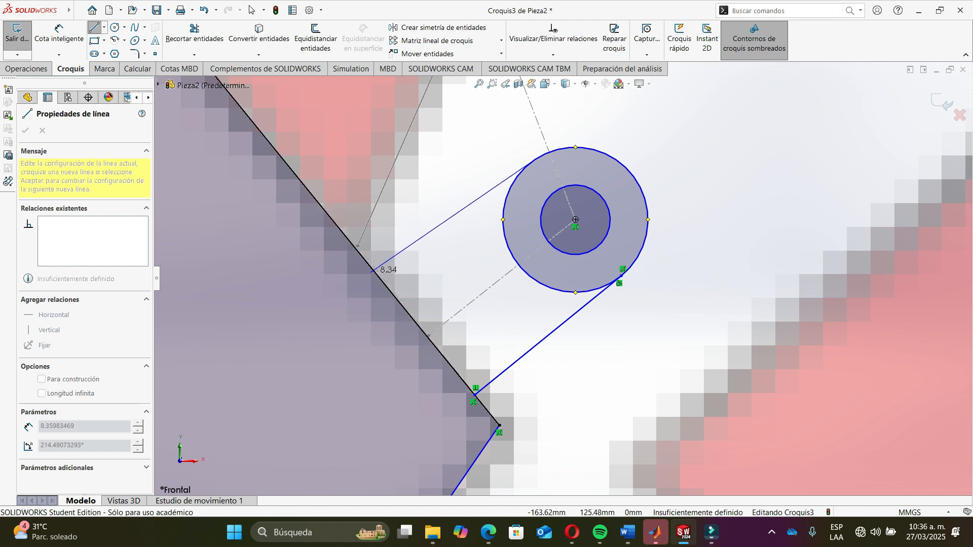
left_click(375, 271)
key("Escape")
left_click(399, 255)
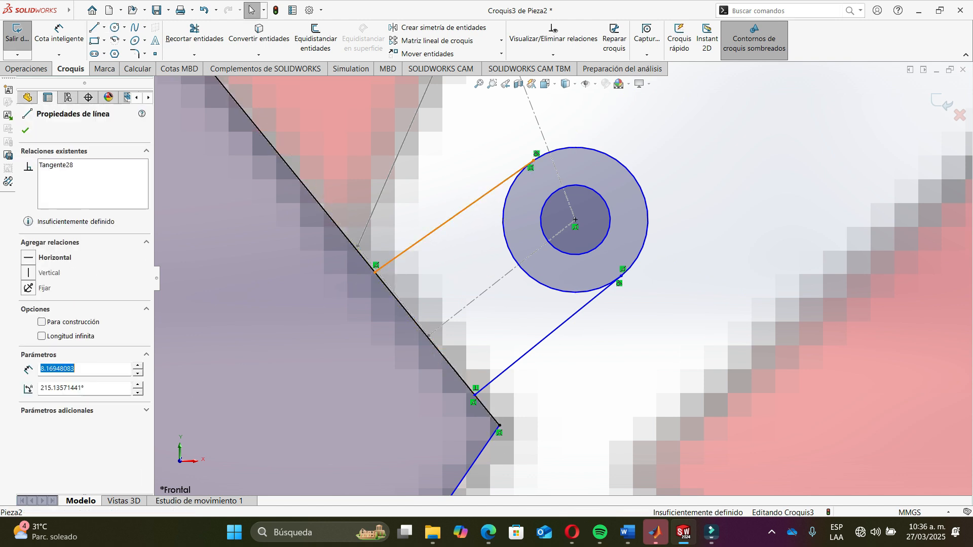
left_click(391, 292, "ctrl")
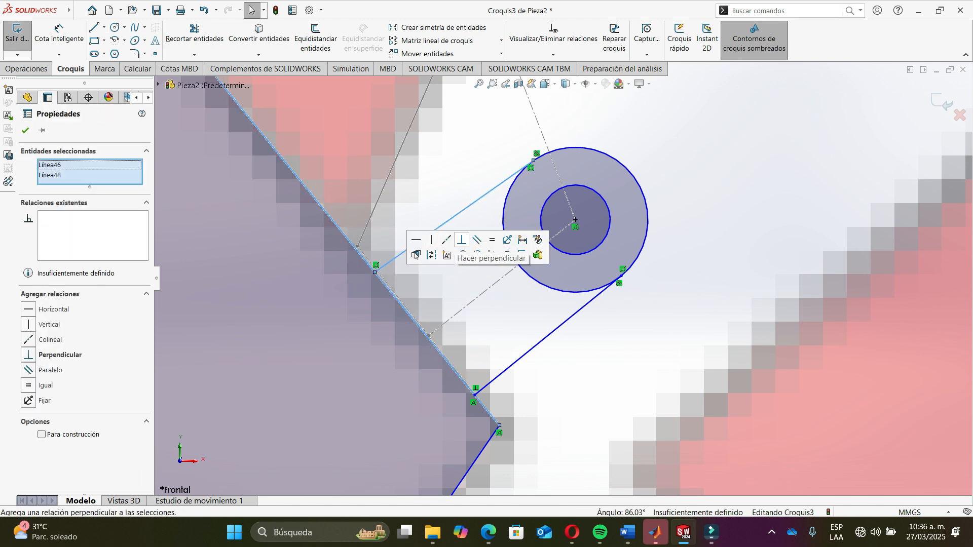
left_click(462, 239)
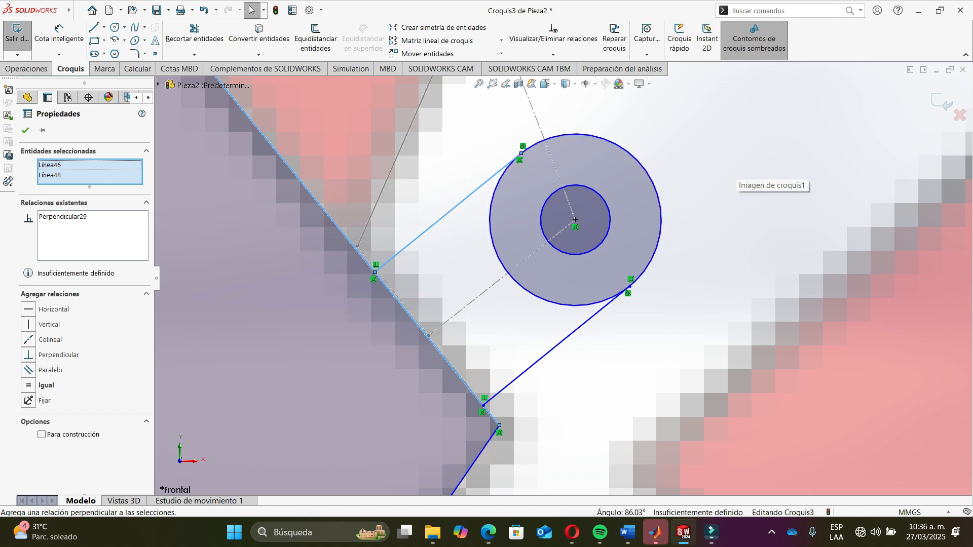
- Enlarge the outer circle by moving its lower tangent point, then trim away the circle's arc between the two lines
left_click_drag(630, 287, 646, 306)
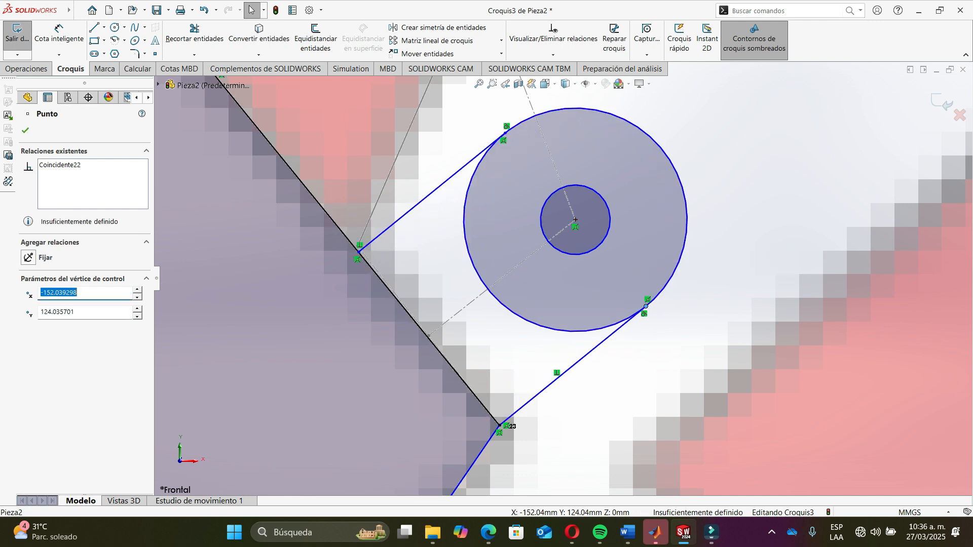
left_click(194, 33)
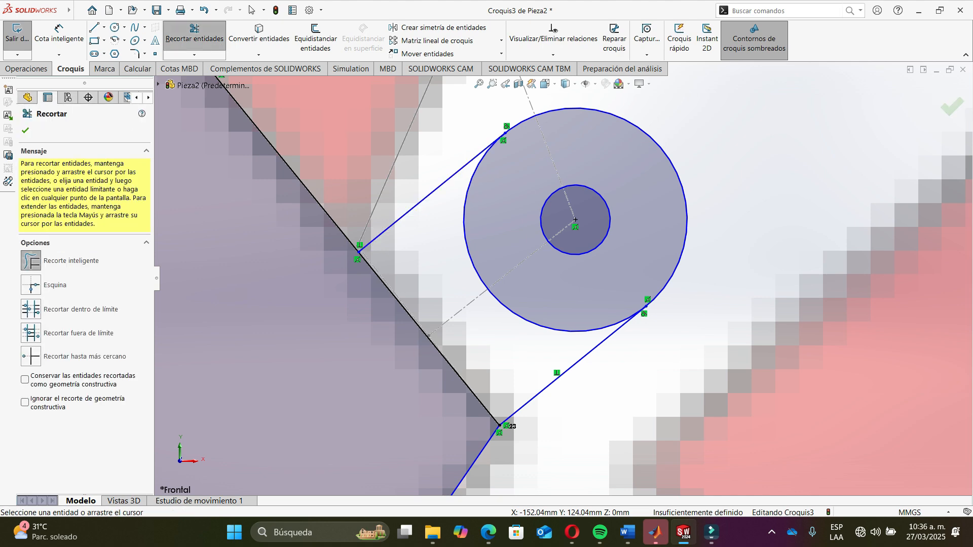
left_click_drag(480, 226, 462, 249)
scroll(462, 250, "up", 2)
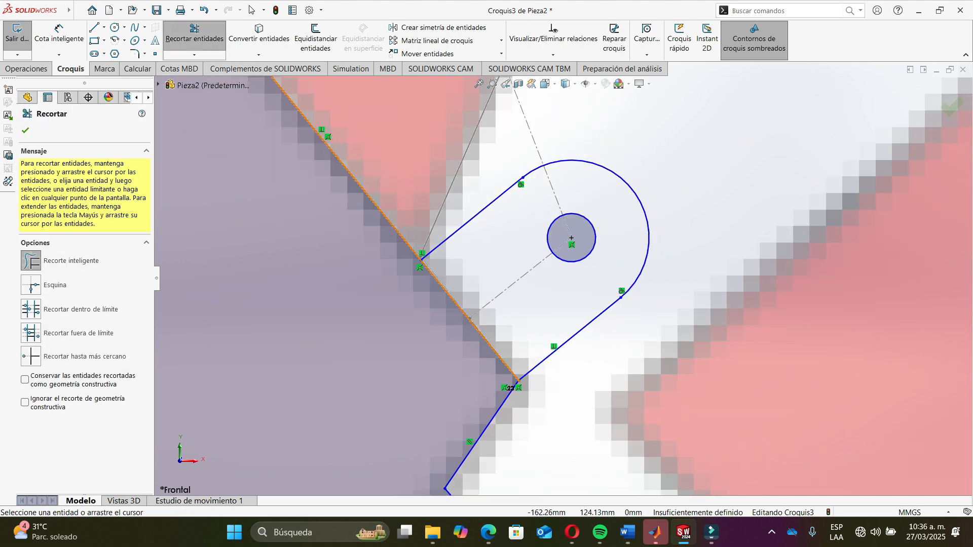
scroll(563, 277, "up", 8)
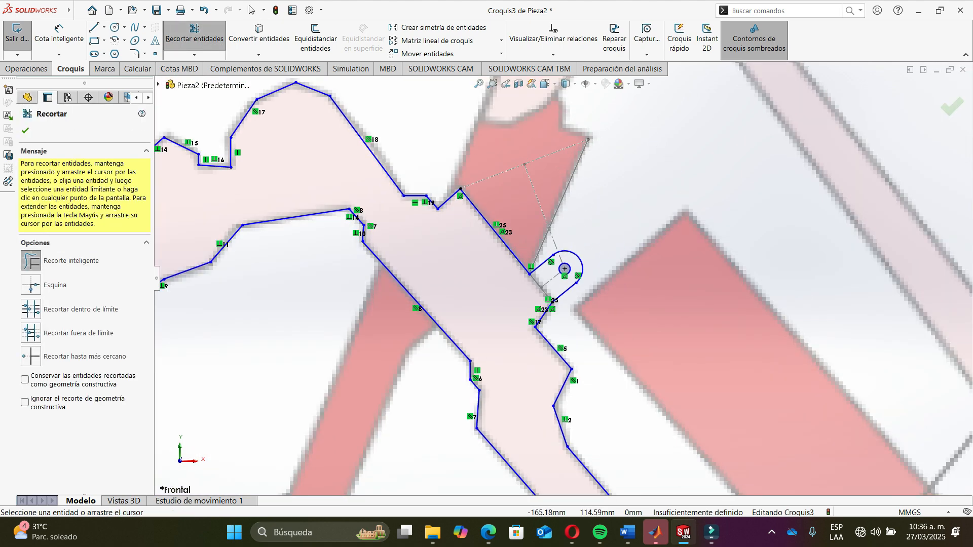
scroll(564, 270, "up", 2)
scroll(564, 272, "up", 6)
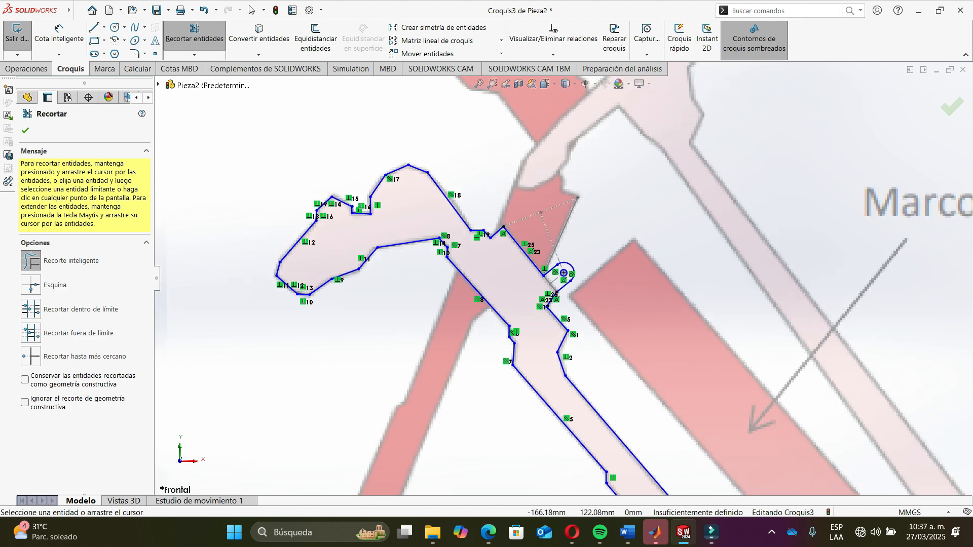
key("Escape")
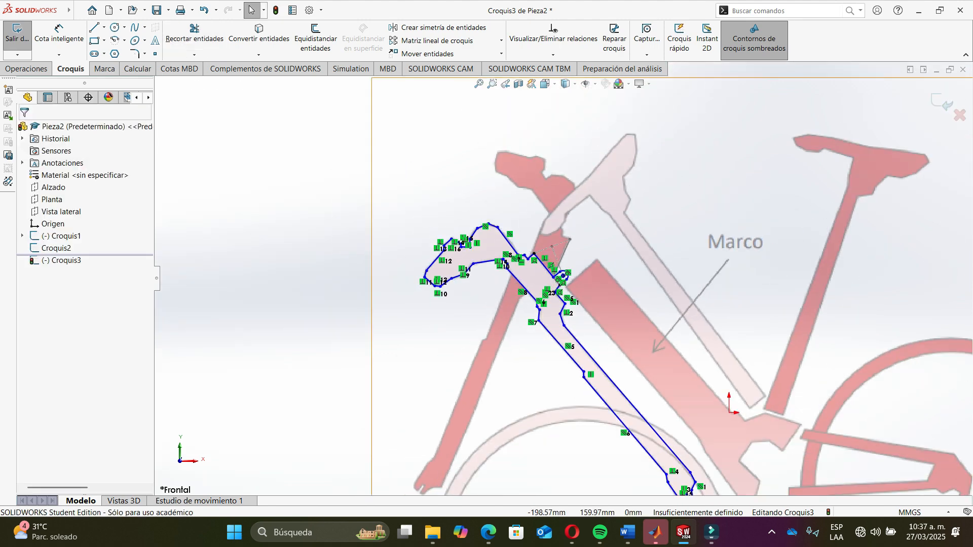
- Select the whole traced outline chain plus the inner hole circle and make a block from them
right_click(508, 241)
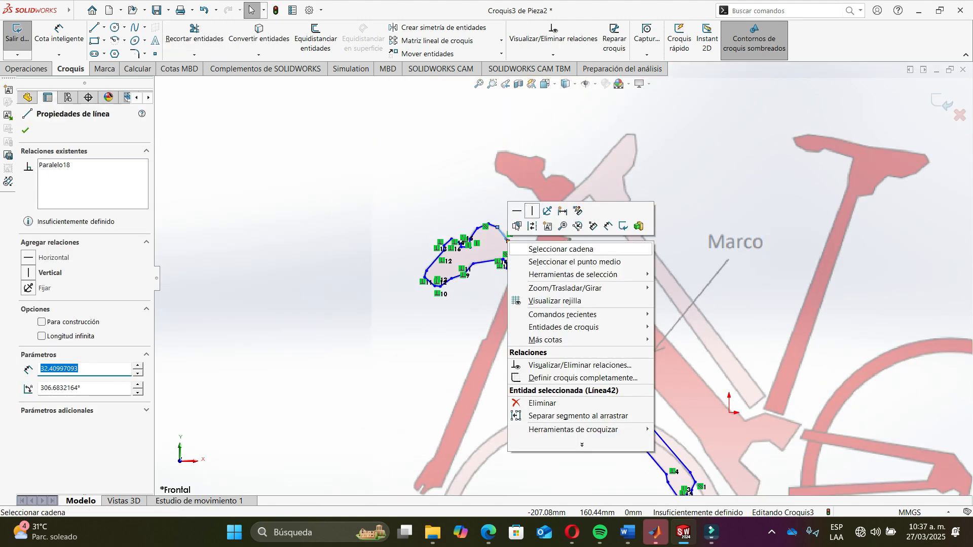
left_click(537, 247)
scroll(560, 291, "down", 8)
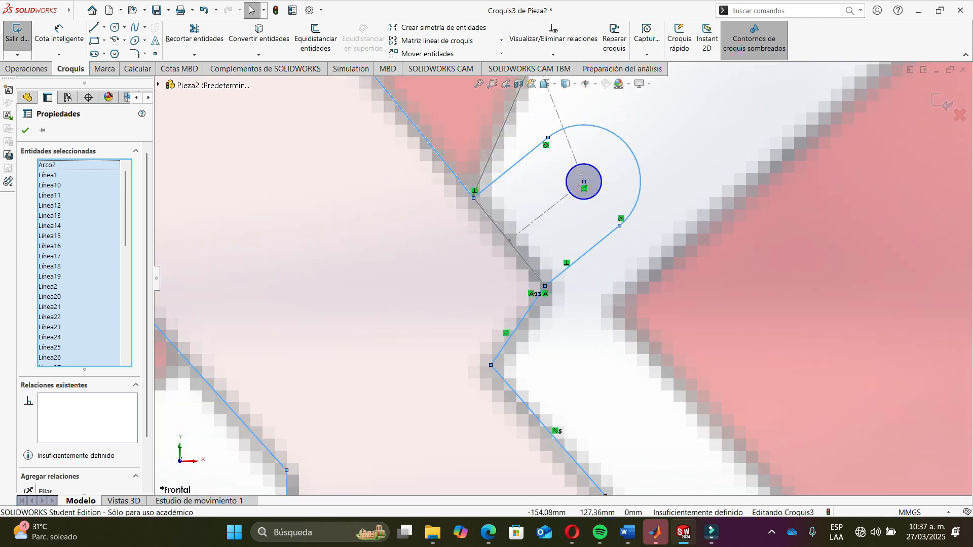
left_click(580, 198, "ctrl")
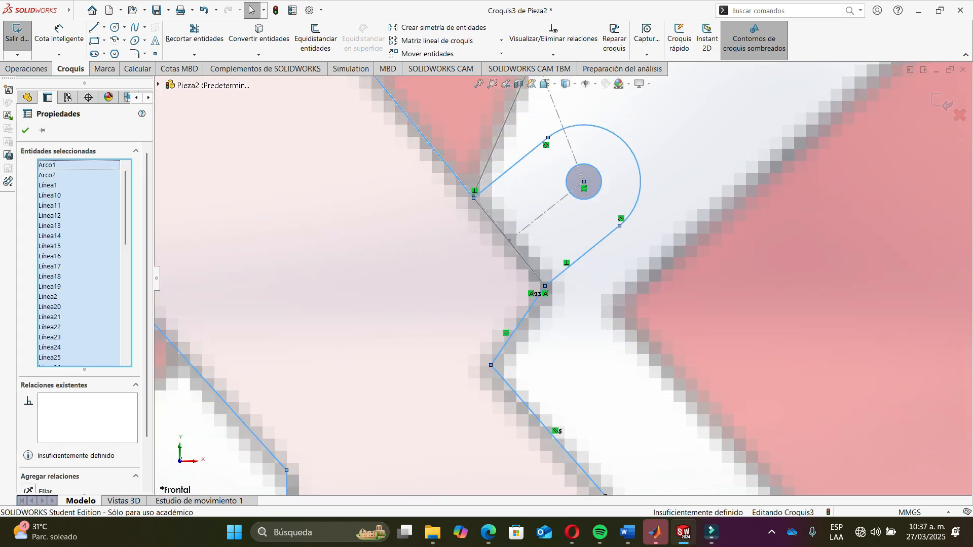
left_click(8, 90)
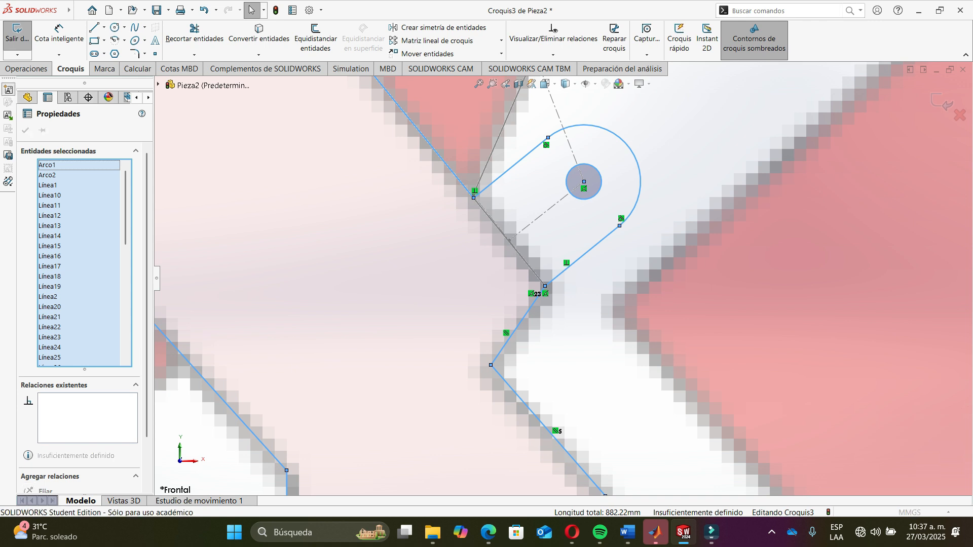
key("Return")
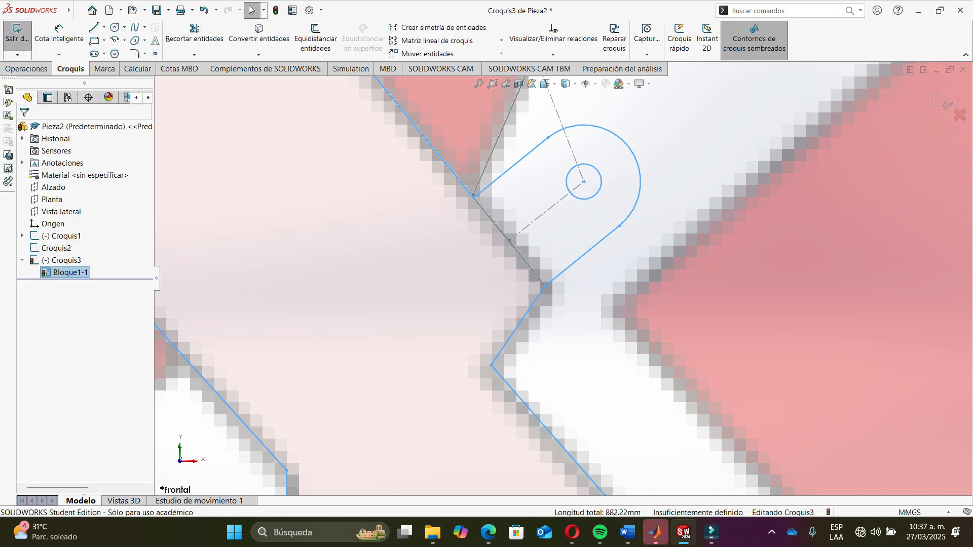
left_click(584, 181)
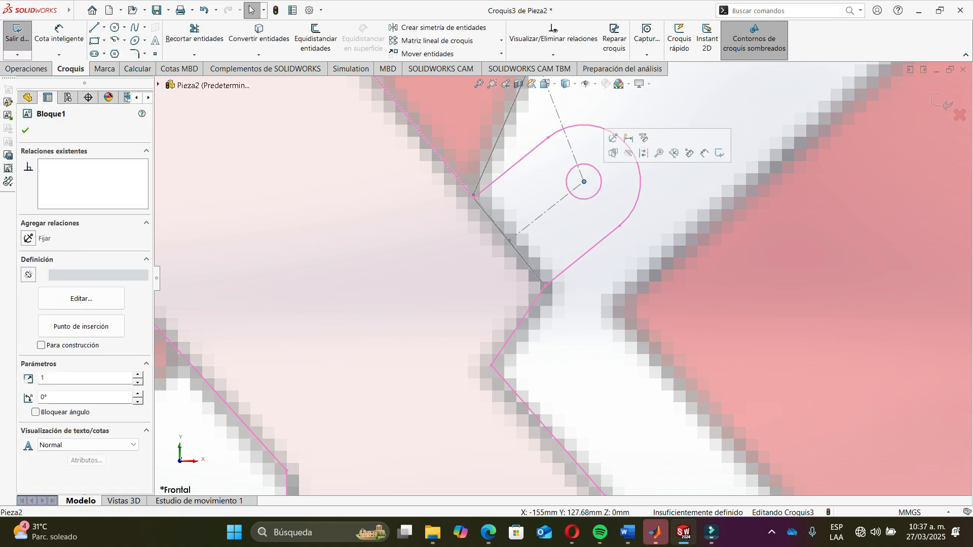
scroll(584, 184, "up", 5)
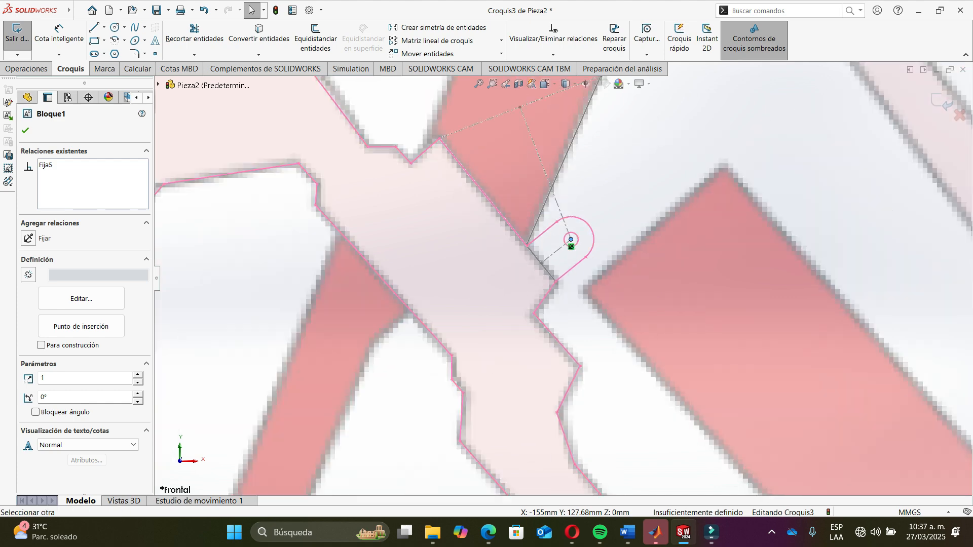
mouse_move(578, 248)
left_mouse_down()
mouse_move(578, 264)
mouse_move(567, 258)
left_mouse_up()
key("f")
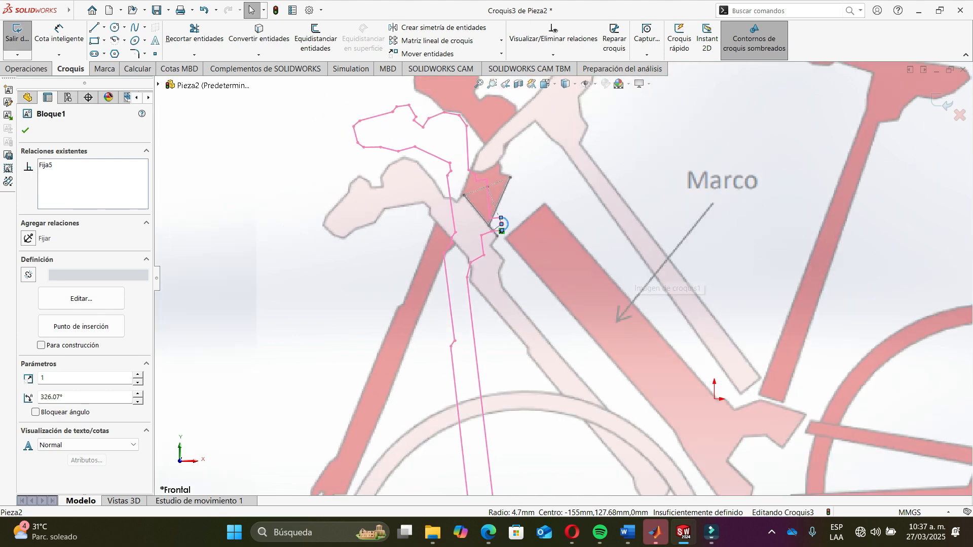
mouse_move(455, 351)
left_mouse_down()
mouse_move(385, 327)
mouse_move(410, 342)
mouse_move(499, 347)
mouse_move(435, 347)
mouse_move(387, 328)
mouse_move(457, 350)
mouse_move(533, 329)
mouse_move(467, 350)
left_mouse_up()
scroll(466, 215, "down", 10)
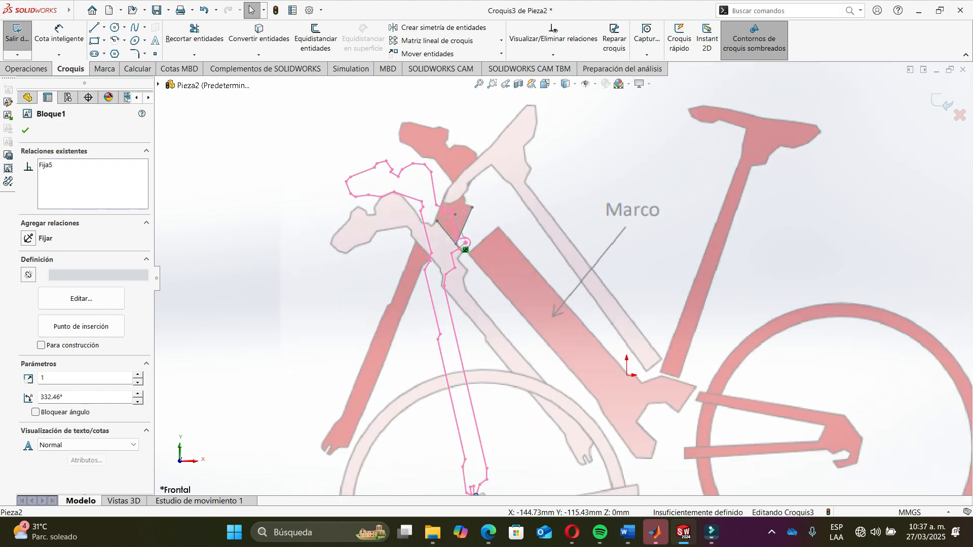
scroll(440, 204, "down", 2)
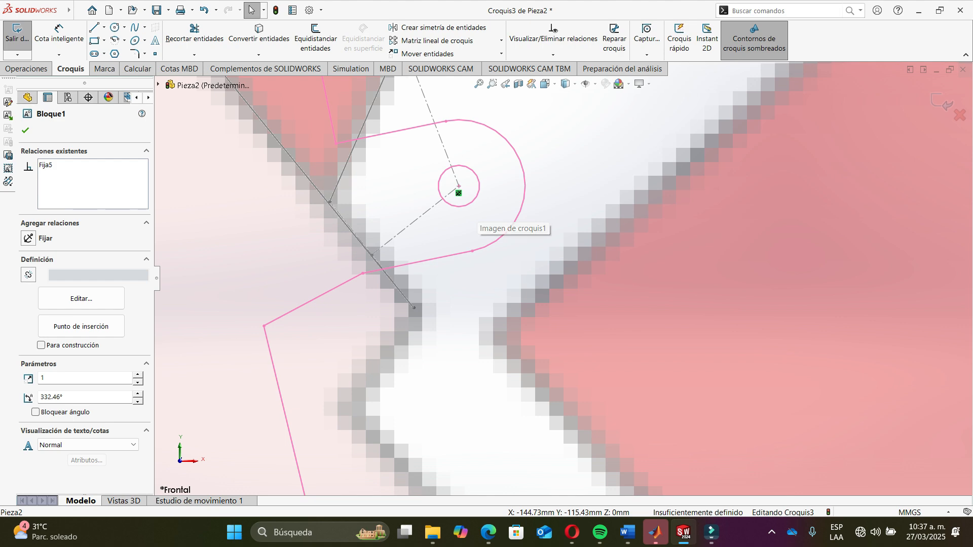
key("ctrl+z")
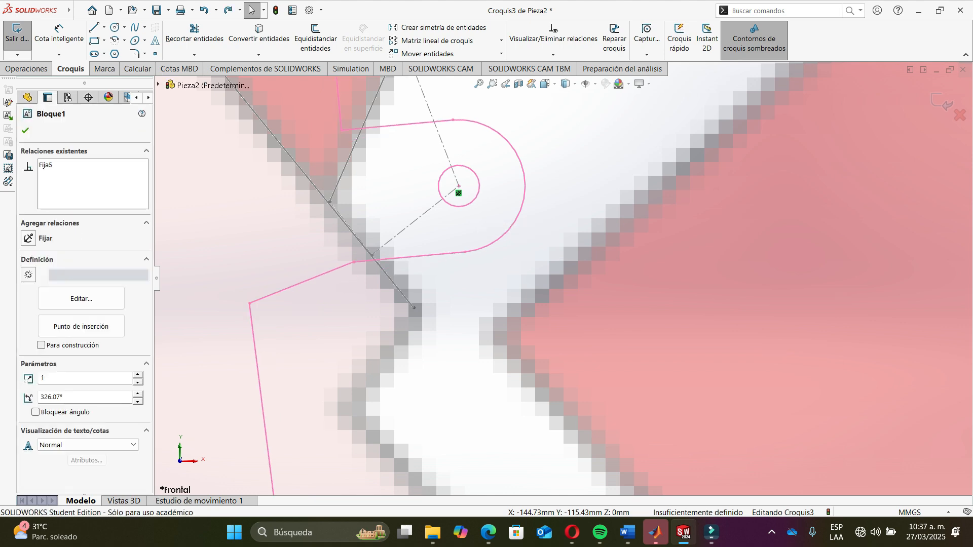
key("f")
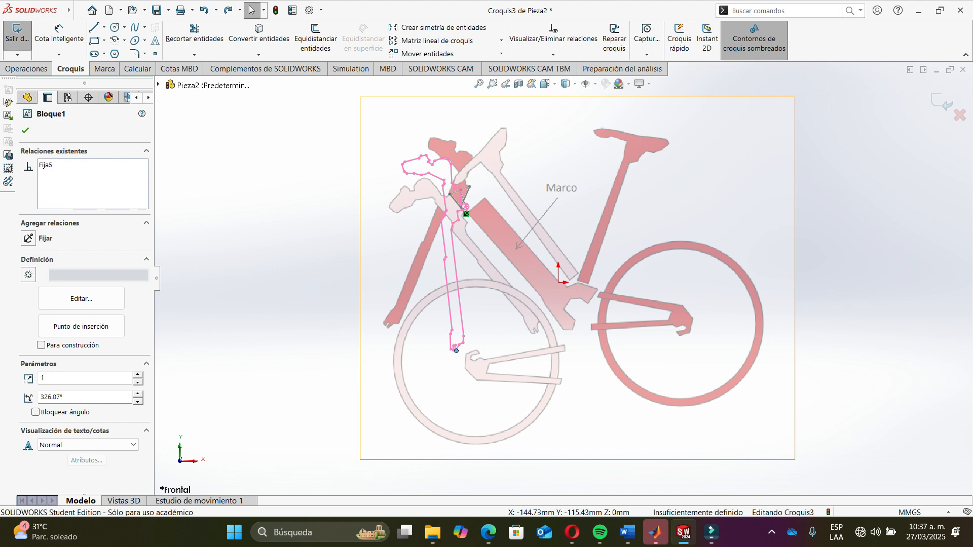
key("ctrl+z")
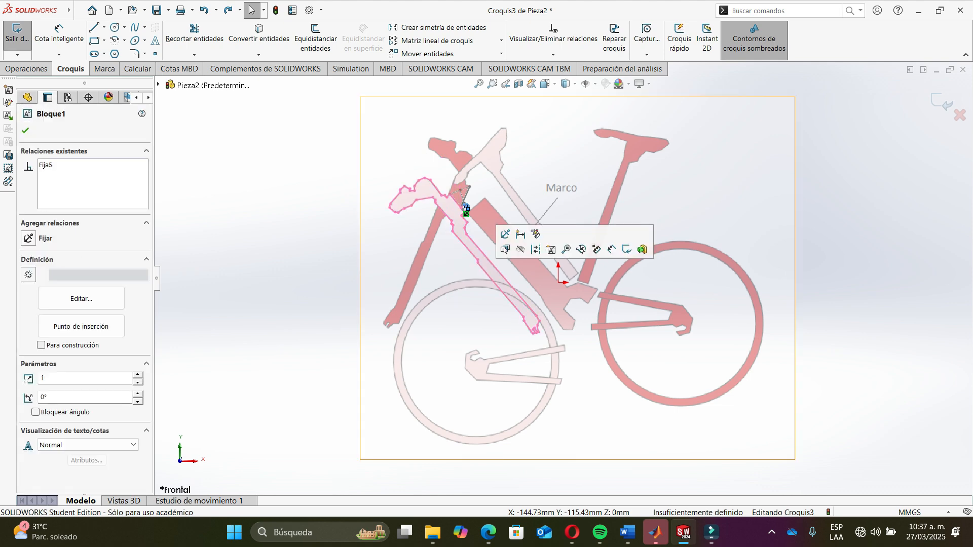
- Exit the sketch and rename it Bloques
left_click(566, 266)
scroll(532, 234, "down", 5)
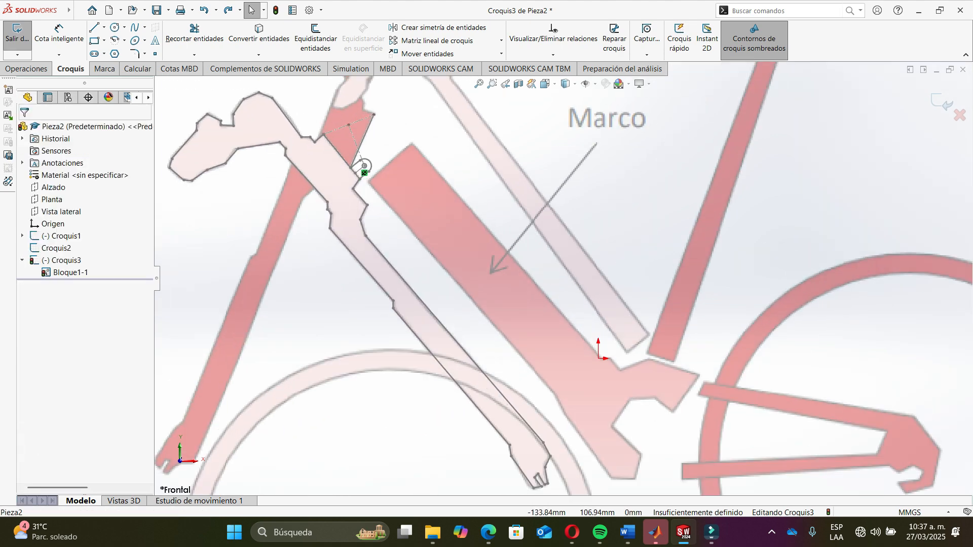
scroll(562, 280, "up", 2)
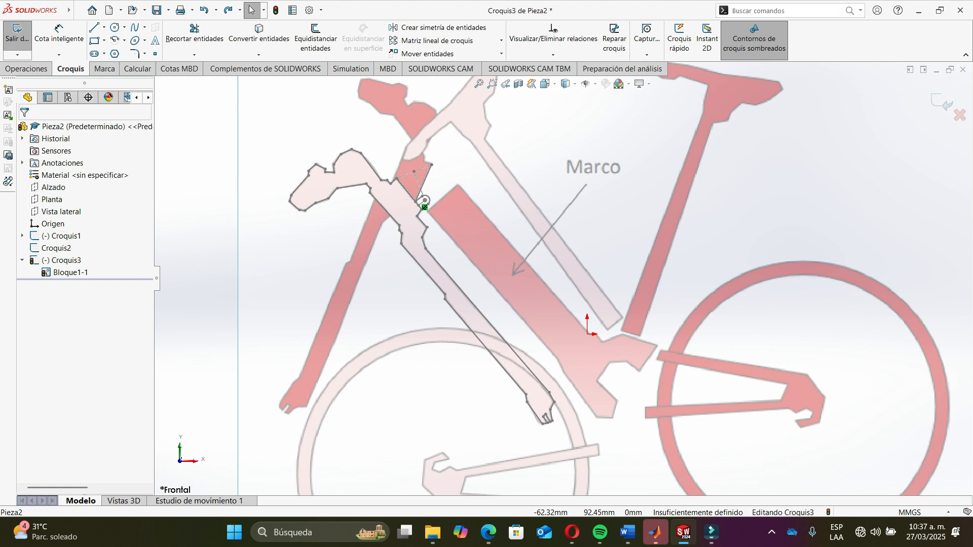
scroll(562, 279, "up", 2)
scroll(608, 326, "down", 2)
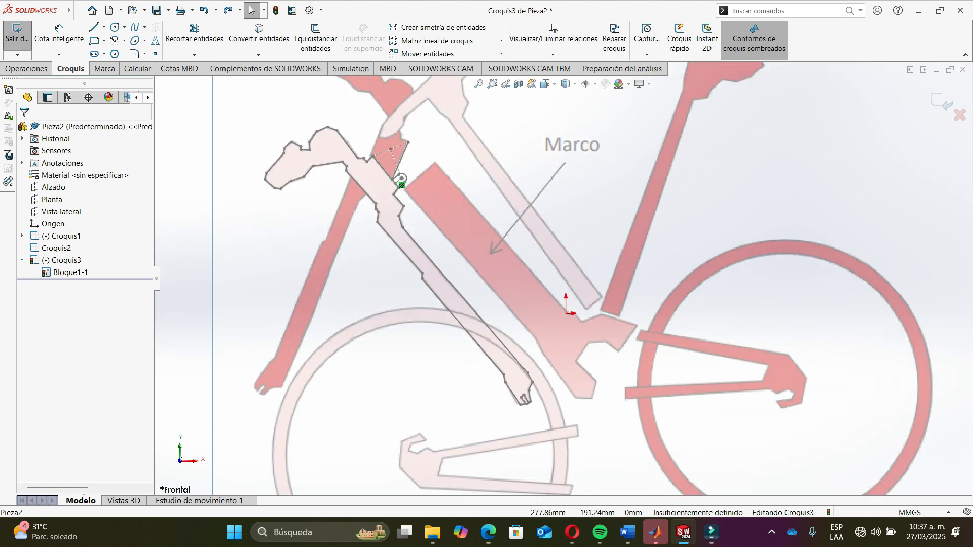
left_click(943, 103)
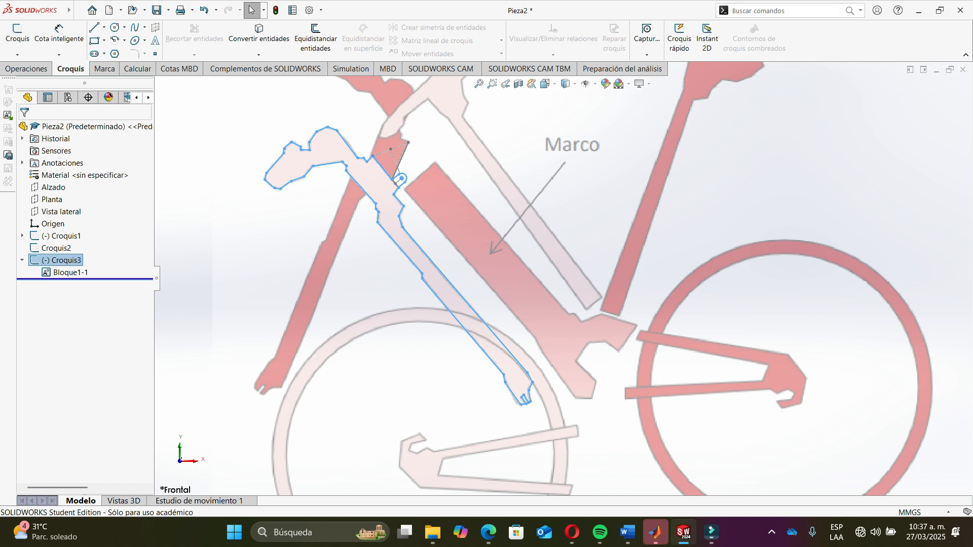
key("F2")
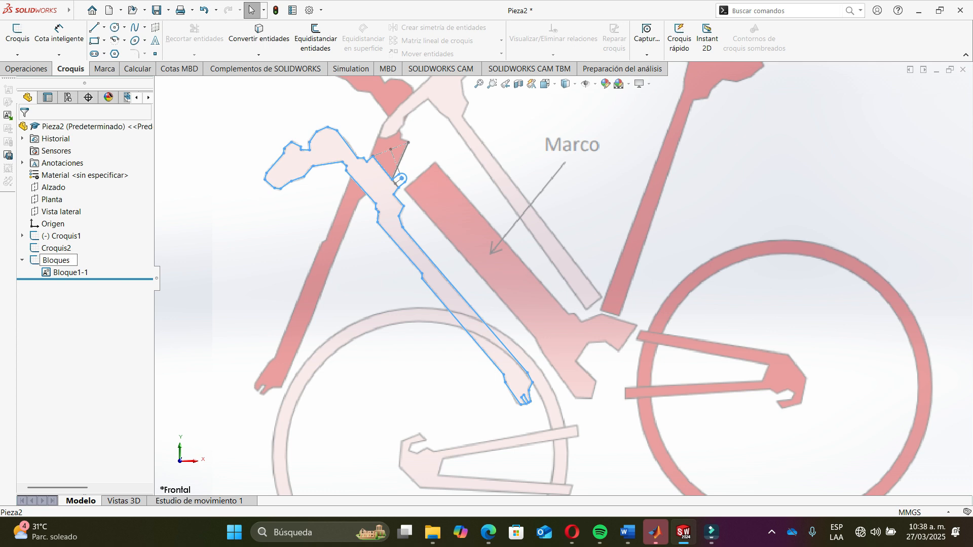
key("Return")
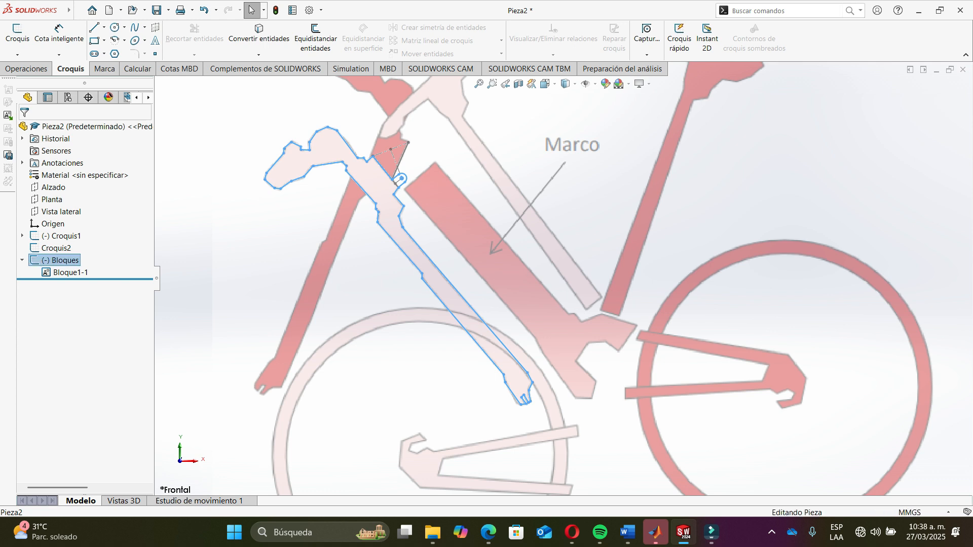
key("Escape")
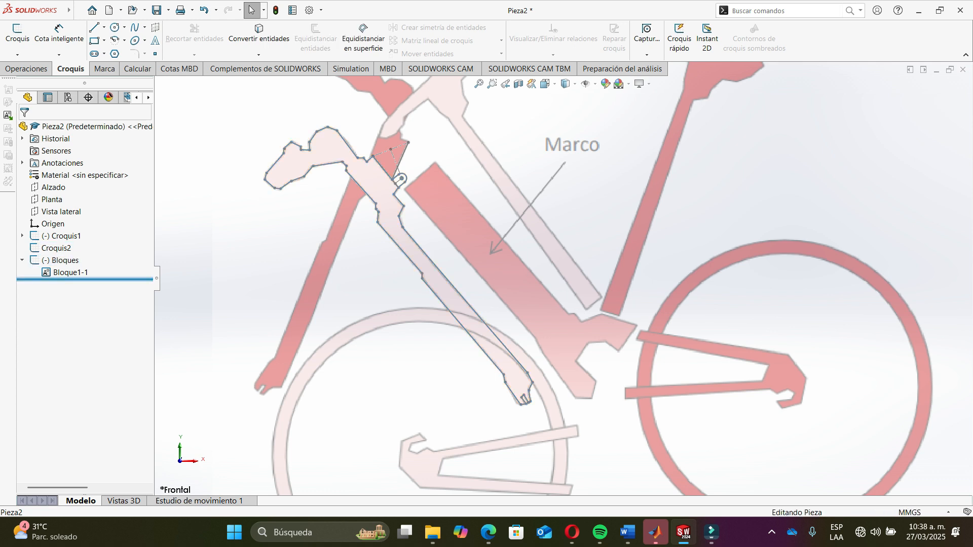
- Roll the feature tree back above the Bloques sketch and edit Croquis1
left_click_drag(84, 279, 84, 255)
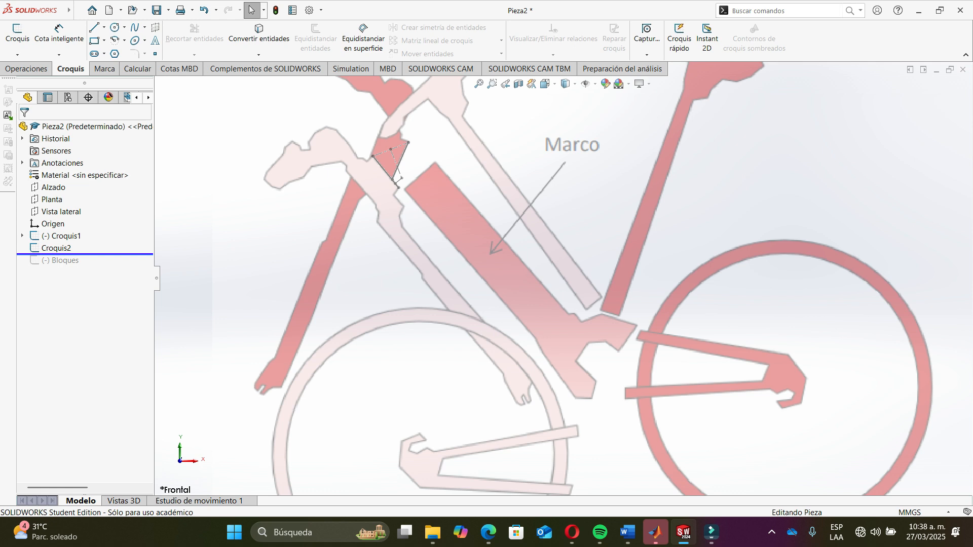
left_click(61, 235)
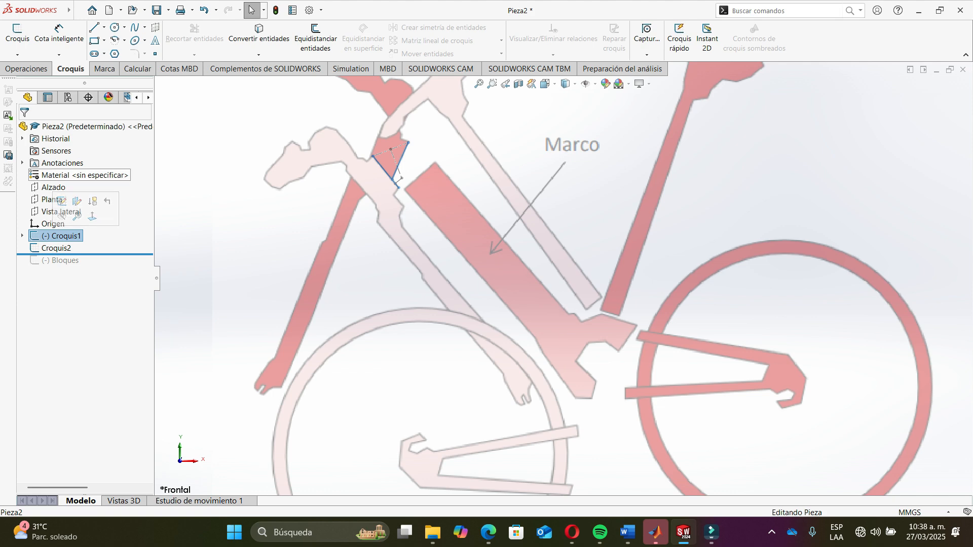
left_click(17, 35)
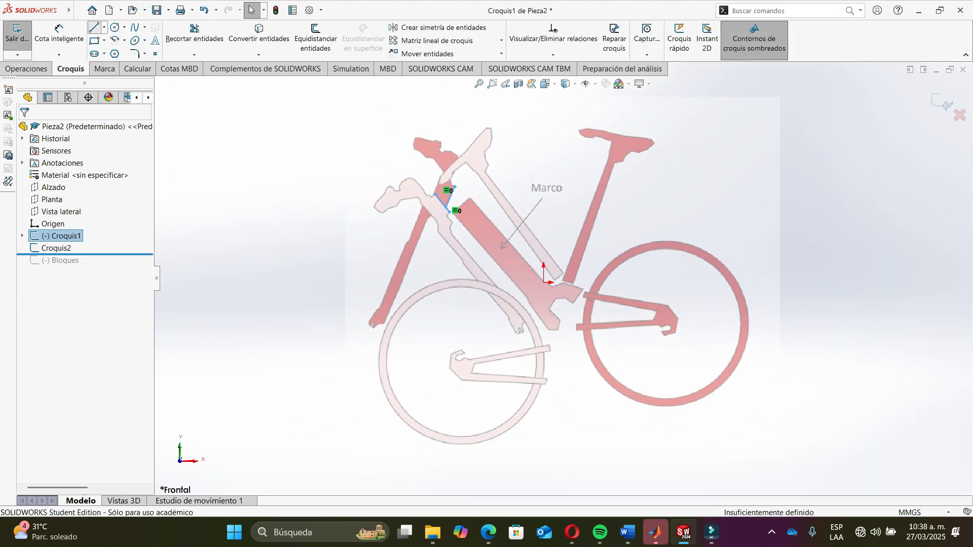
- Draw two lines about 18.2 mm each along the end edges of the two tubes, then exit the sketch
left_click(94, 28)
scroll(616, 337, "down", 5)
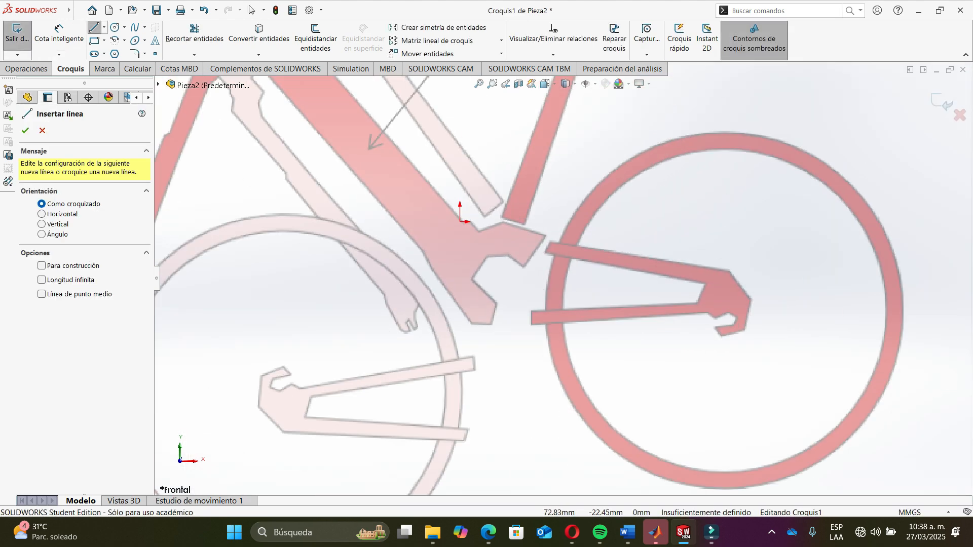
scroll(491, 210, "down", 8)
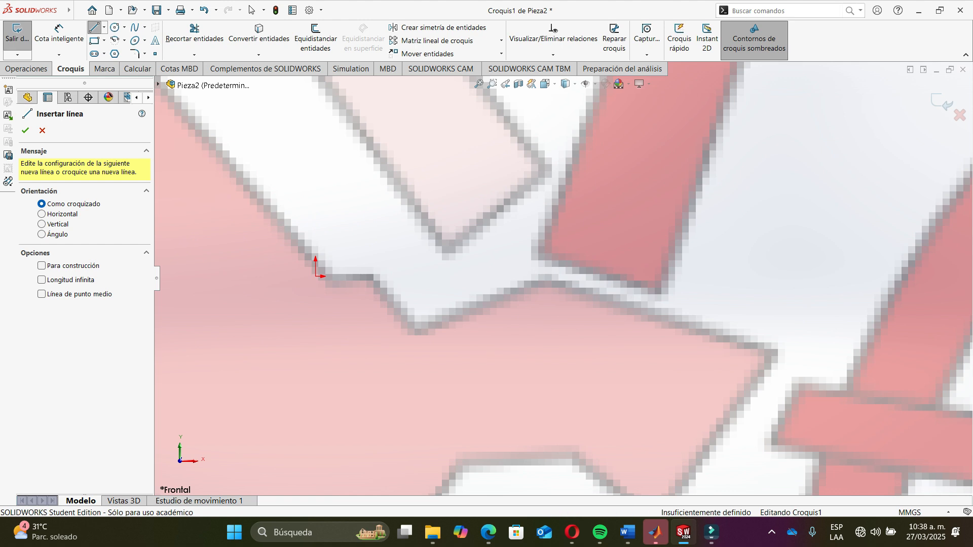
left_click(448, 249)
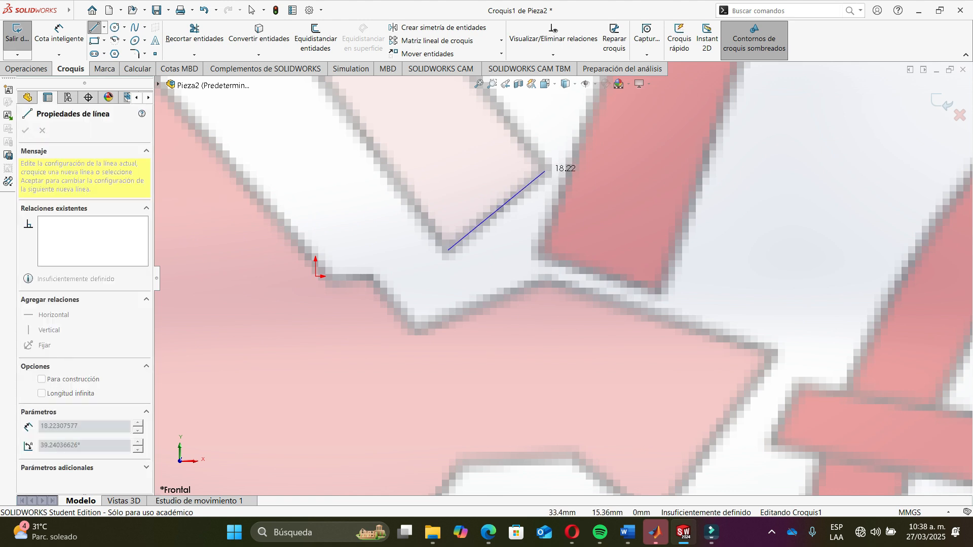
double_click(544, 168)
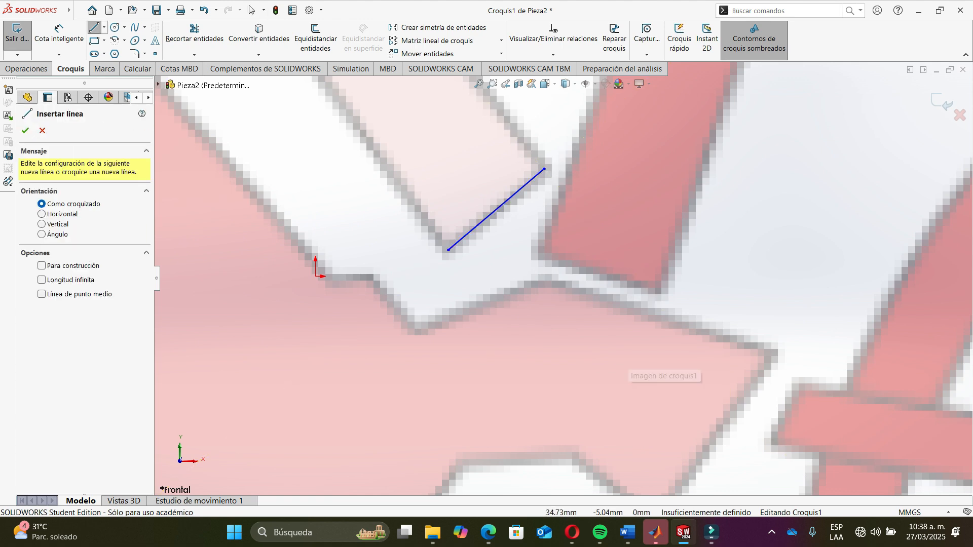
left_click(539, 250)
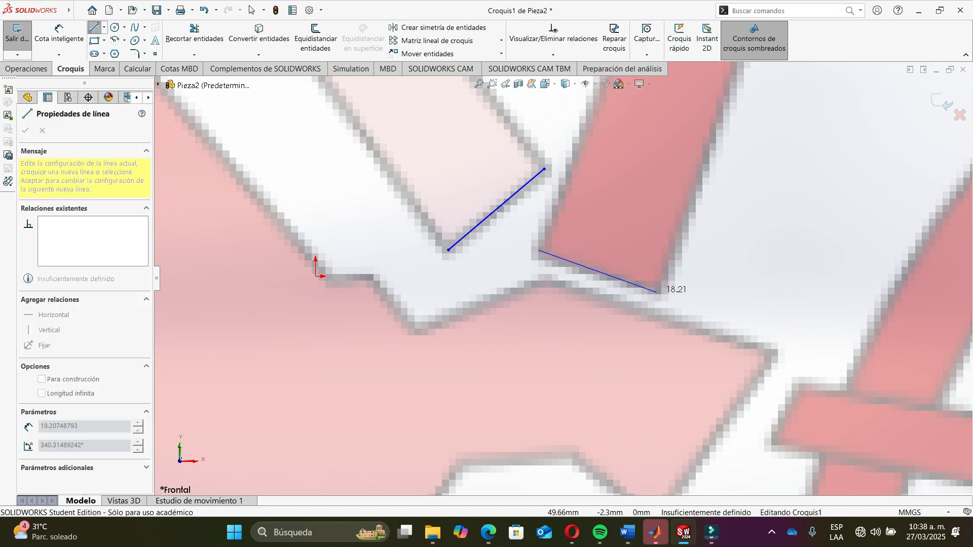
double_click(657, 292)
key("Escape")
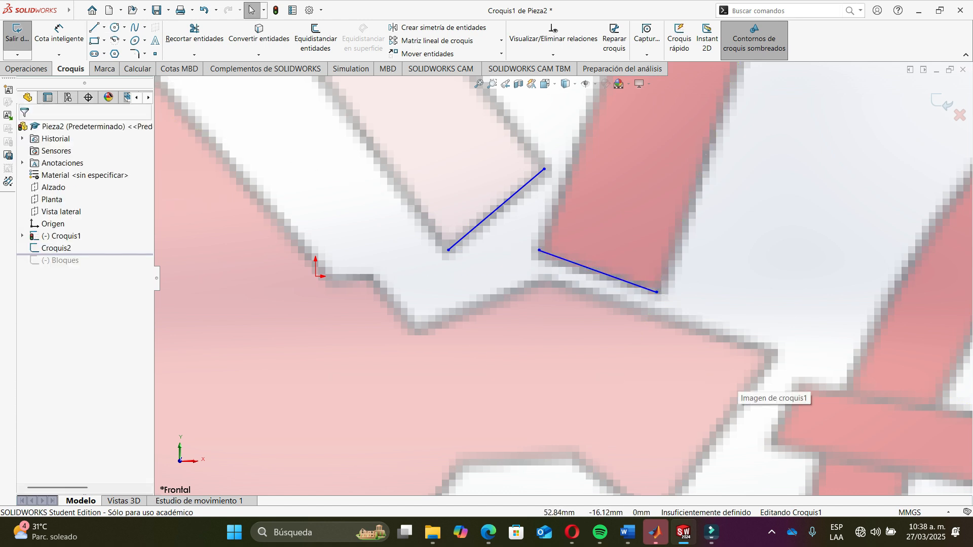
left_click(942, 102)
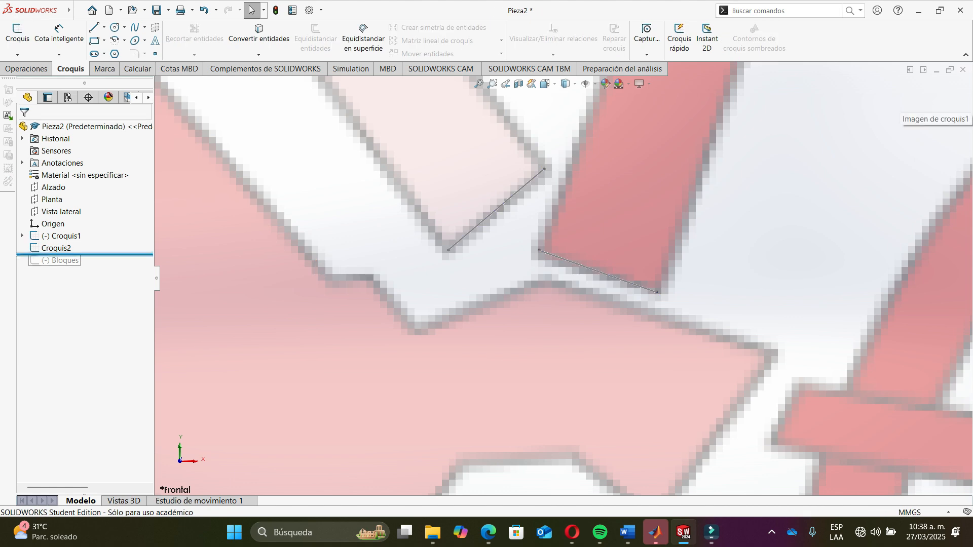
- Edit Croquis2 and draw a horizontal construction line about 13.2 mm between the lower ends of the two lines
left_click(66, 216)
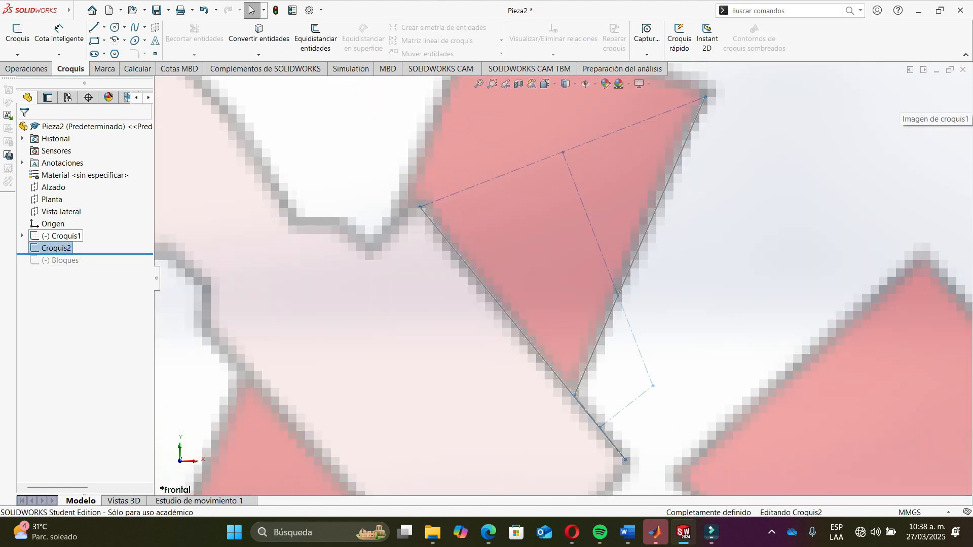
scroll(658, 304, "up", 10)
scroll(830, 471, "down", 6)
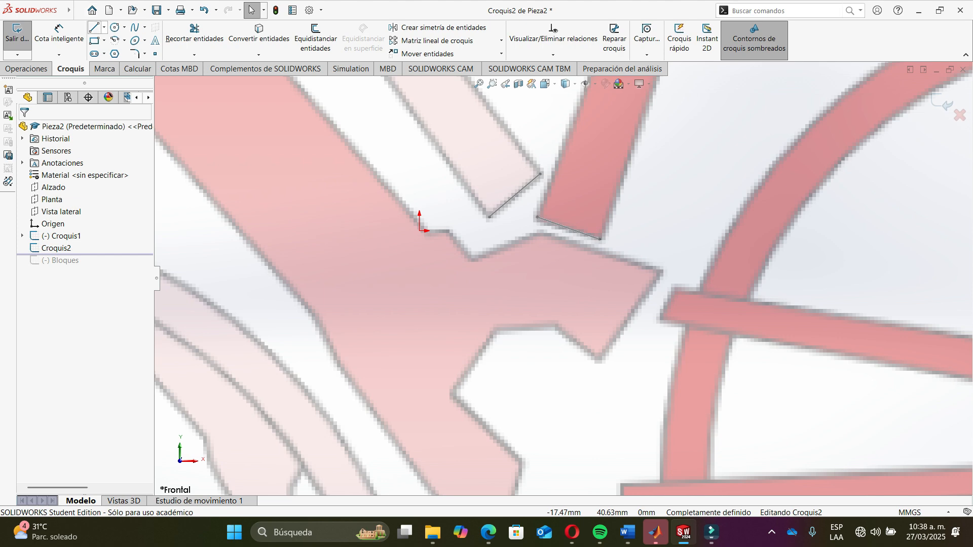
left_click(104, 27)
left_click(117, 52)
scroll(457, 203, "down", 4)
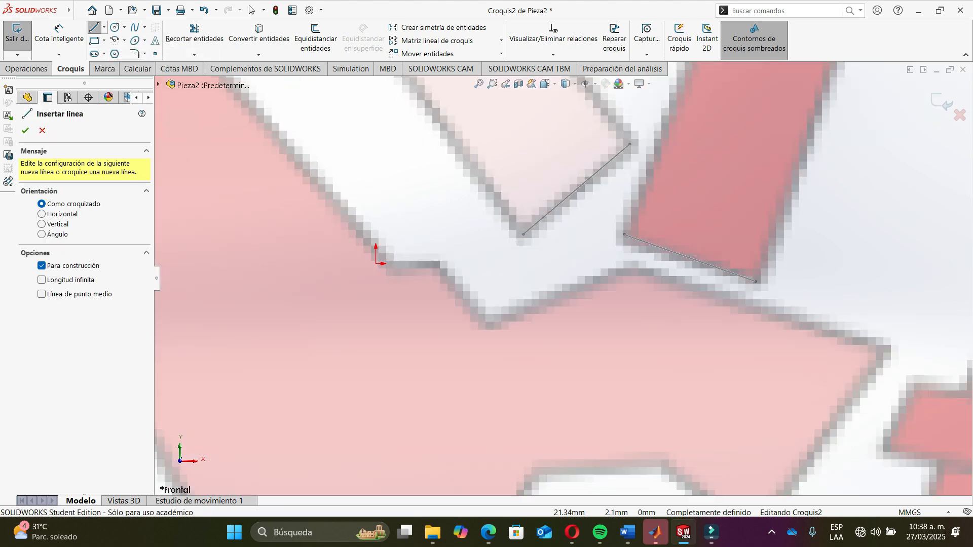
left_click(523, 235)
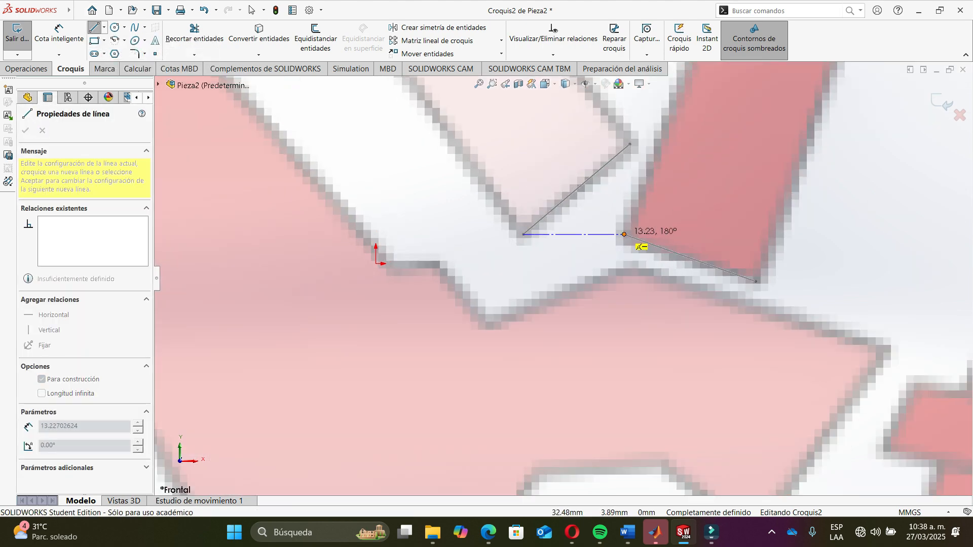
double_click(624, 234)
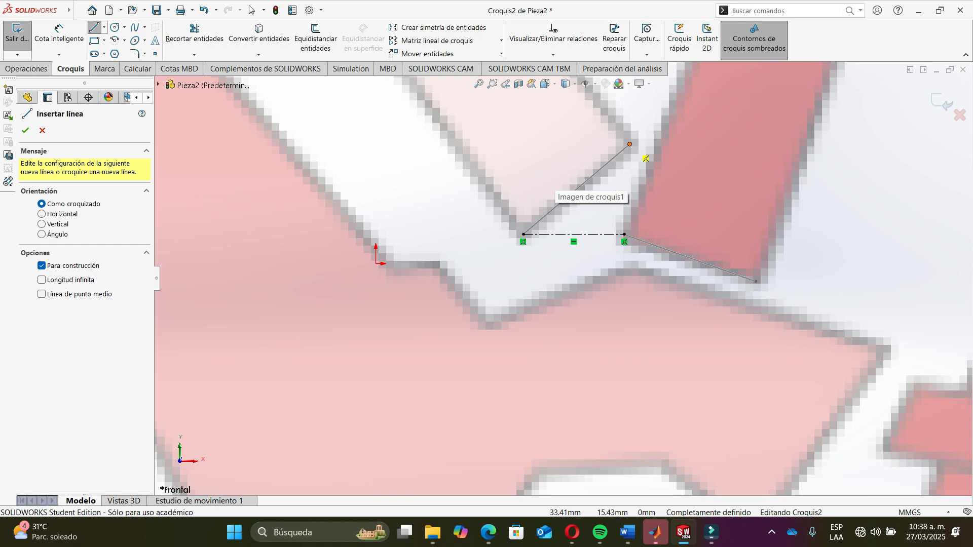
- Draw a diagonal construction line joining the outer ends of the two lines, and a vertical construction line down from the horizontal line's midpoint
left_click(630, 145)
double_click(756, 281)
key("Escape")
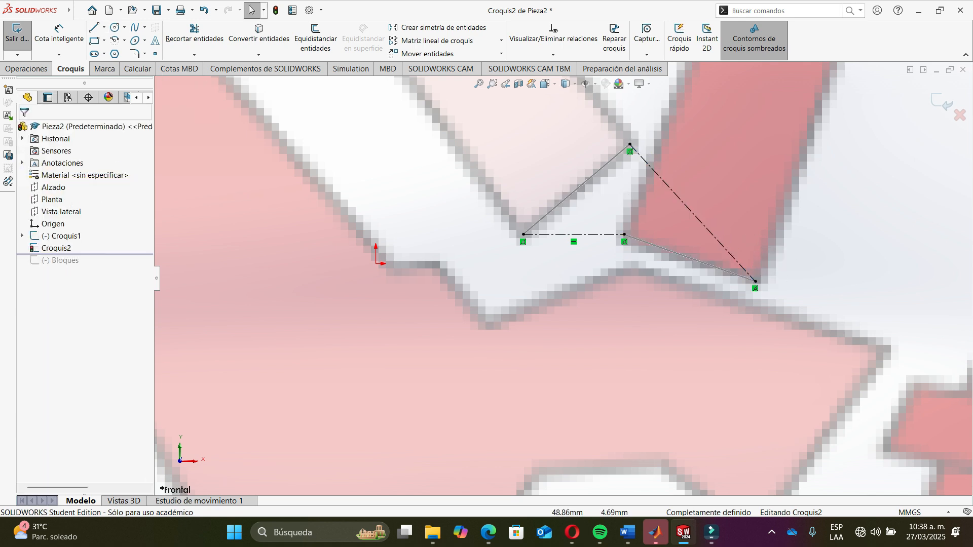
key("l")
left_click(573, 234)
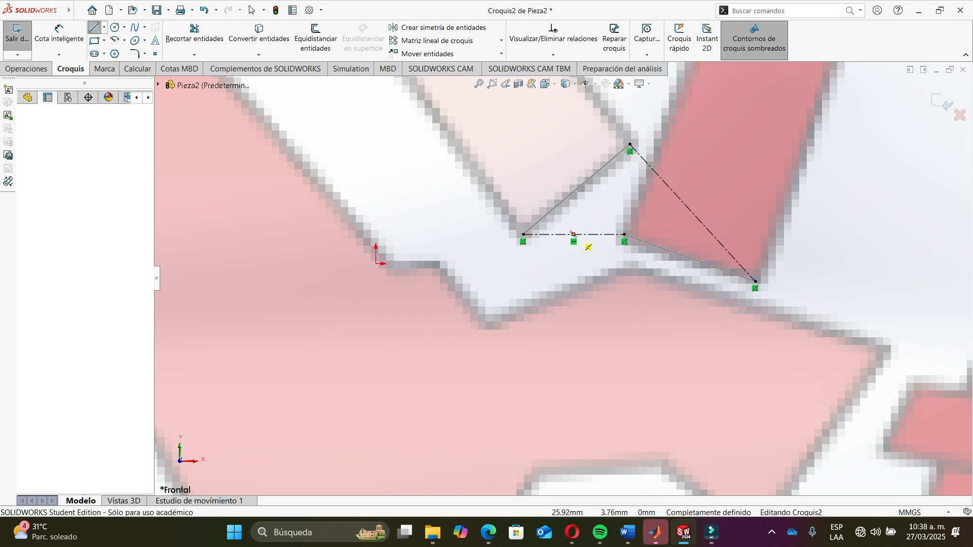
double_click(573, 391)
key("Escape")
- Draw a construction line about 21.6 mm from the diagonal's midpoint to the vertical line, and shorten the vertical line to end there
key("l")
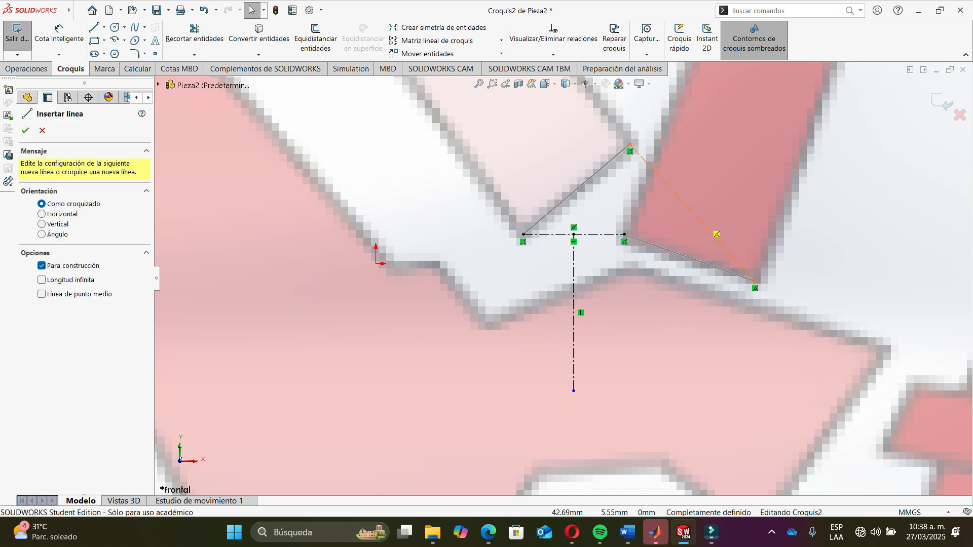
left_click(692, 213)
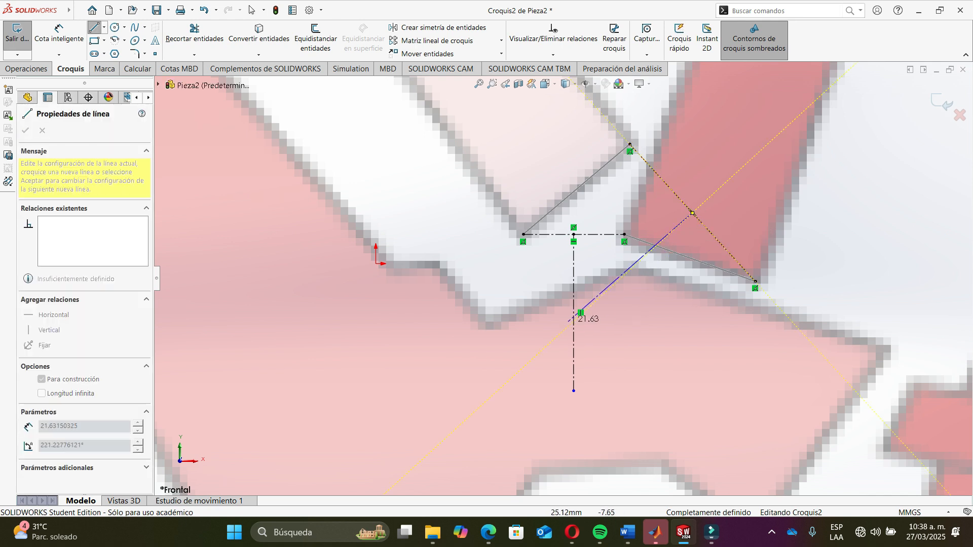
double_click(573, 319)
key("Escape")
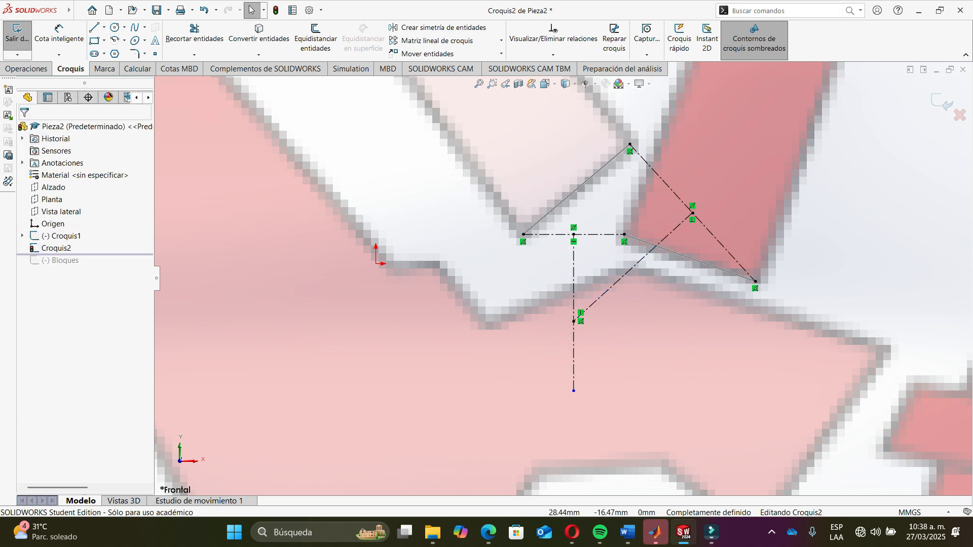
left_click_drag(573, 390, 574, 322)
- Exit the Croquis2 sketch
scroll(646, 331, "up", 3)
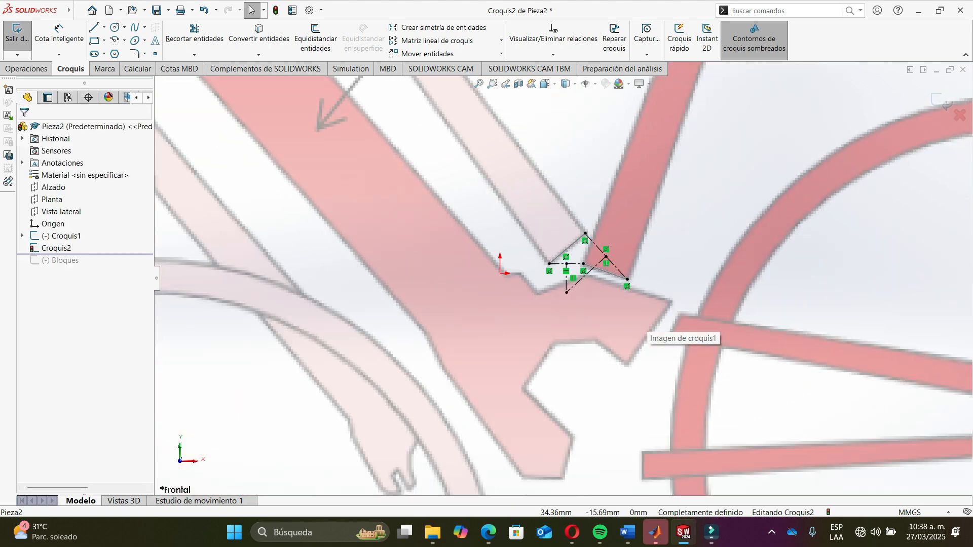
scroll(564, 278, "up", 4)
scroll(566, 290, "up", 3)
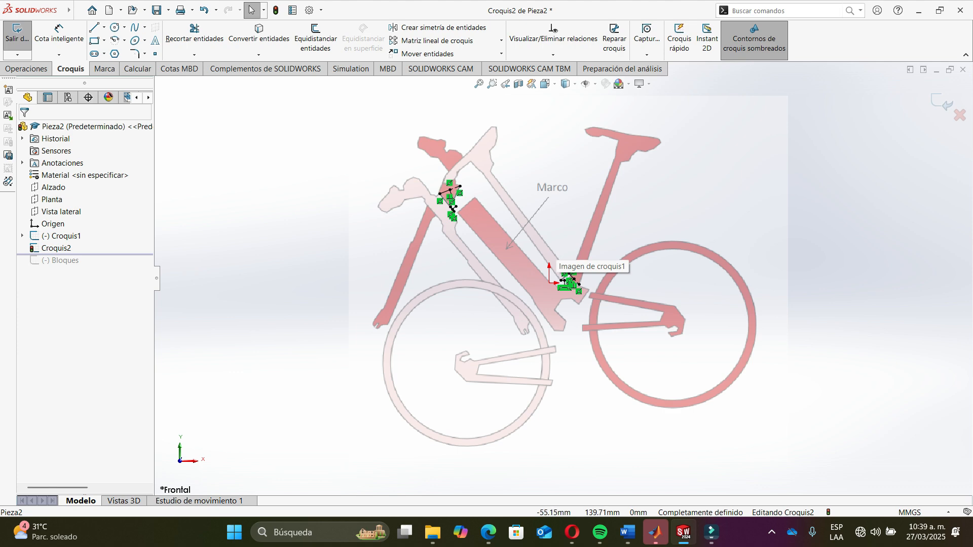
left_click(942, 104)
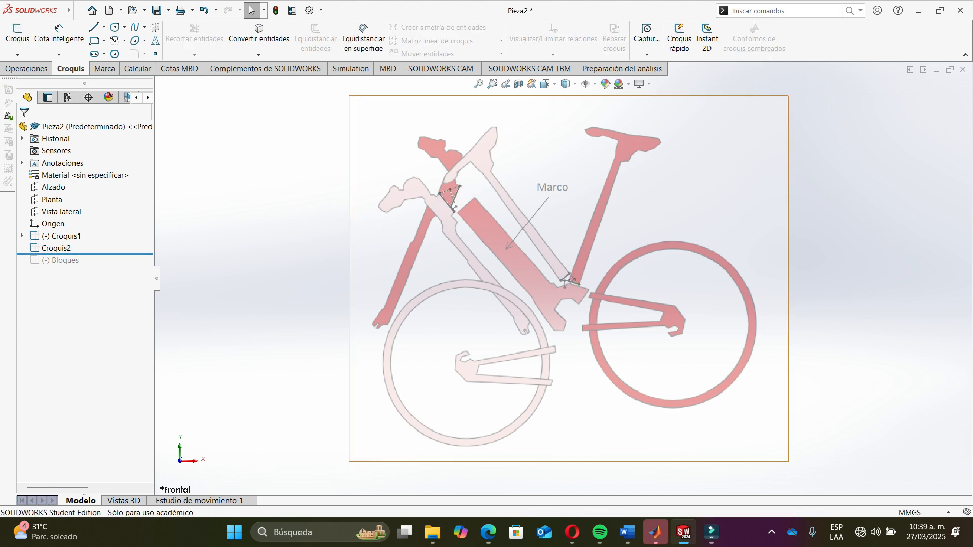
- Move the rollback bar below the Bloques sketch and open Bloques for editing
scroll(656, 350, "down", 2)
scroll(655, 350, "down", 2)
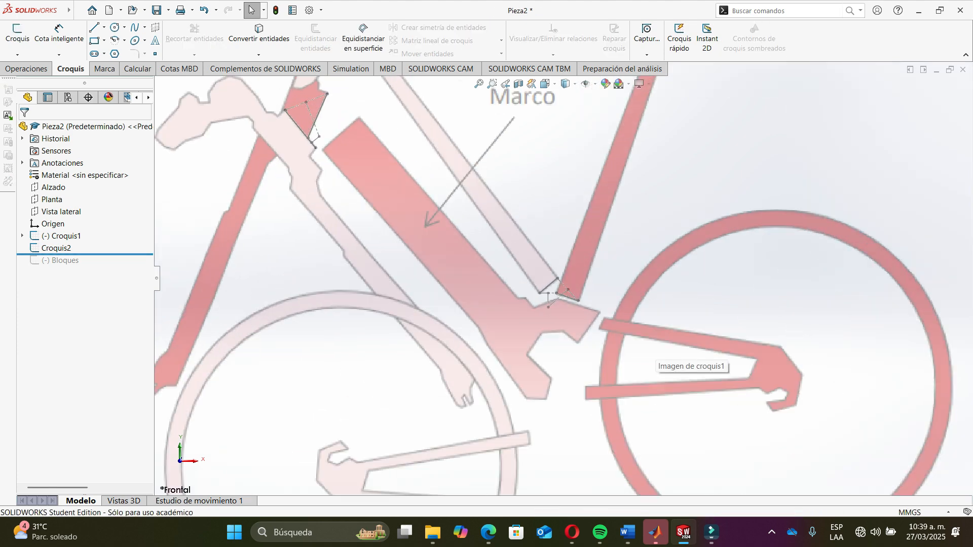
scroll(656, 351, "up", 6)
scroll(655, 350, "down", 2)
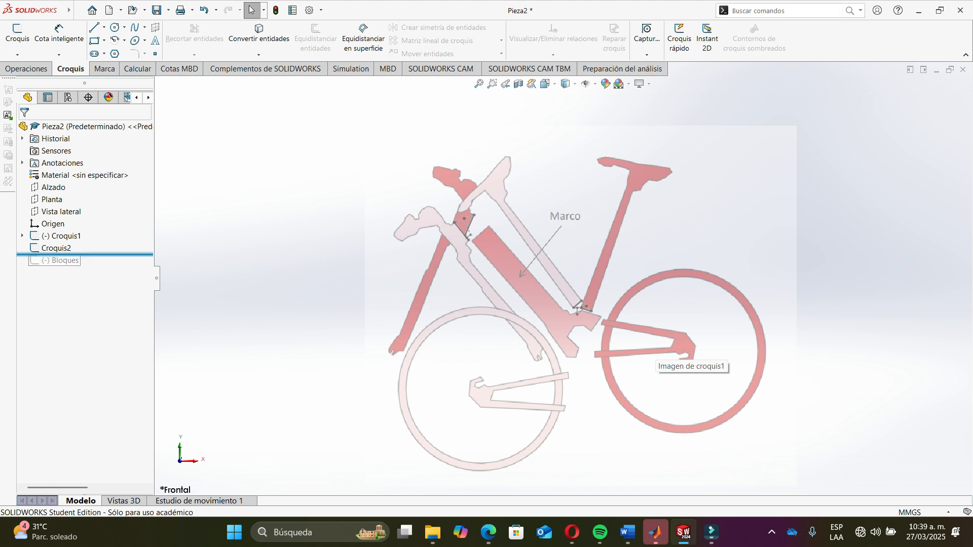
left_click(56, 248)
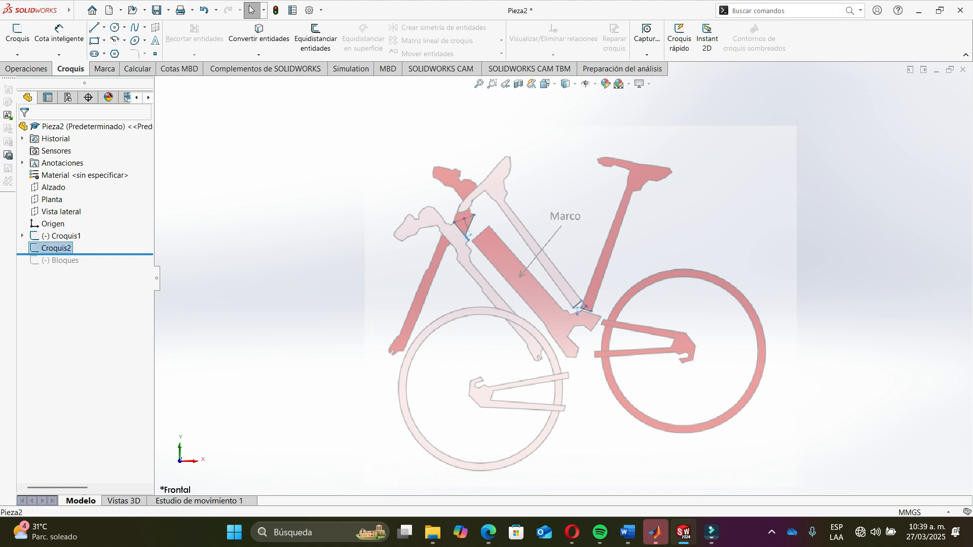
key("Escape")
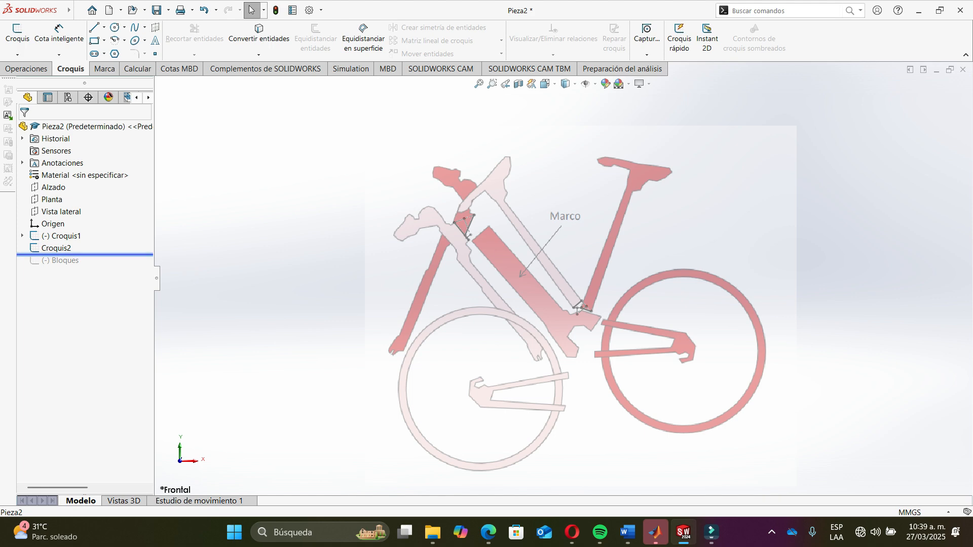
left_click_drag(67, 254, 67, 267)
right_click(66, 261)
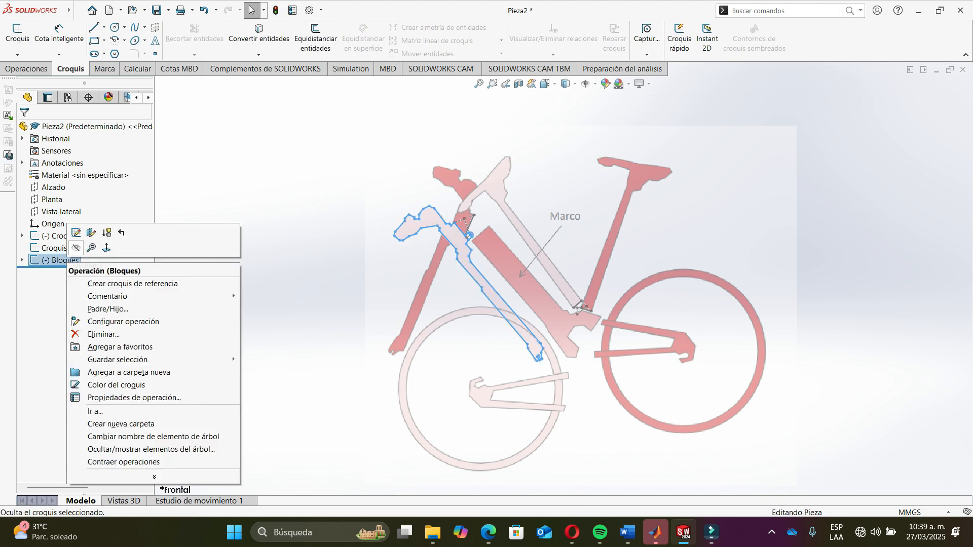
left_click(76, 233)
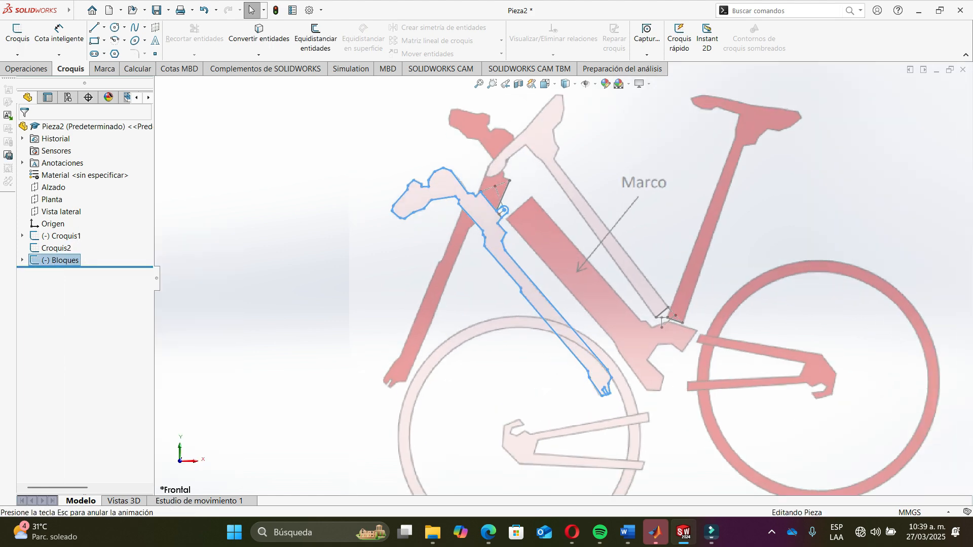
scroll(868, 289, "up", 4)
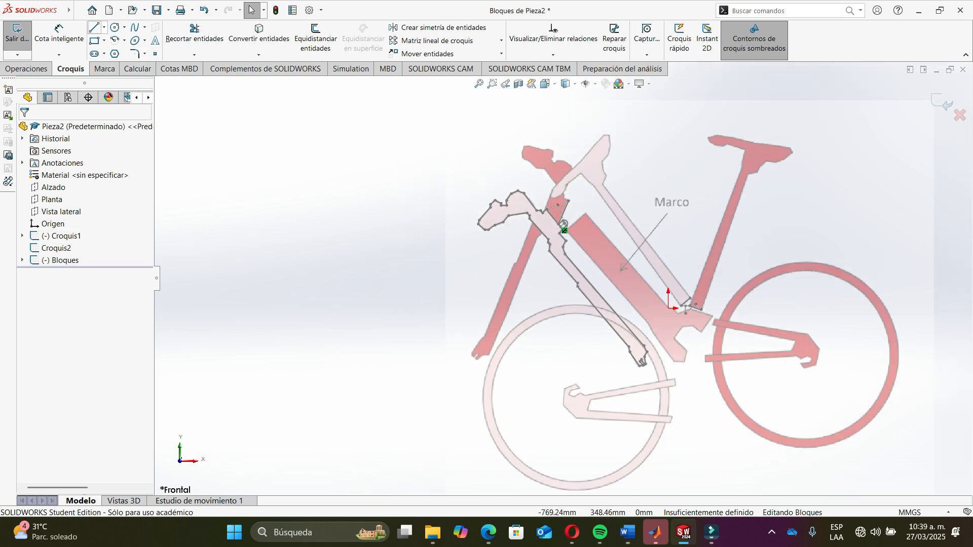
- Start a line along the tube's edge, drawing a first segment about 215 mm up to the joint
left_click(94, 26)
scroll(641, 244, "down", 6)
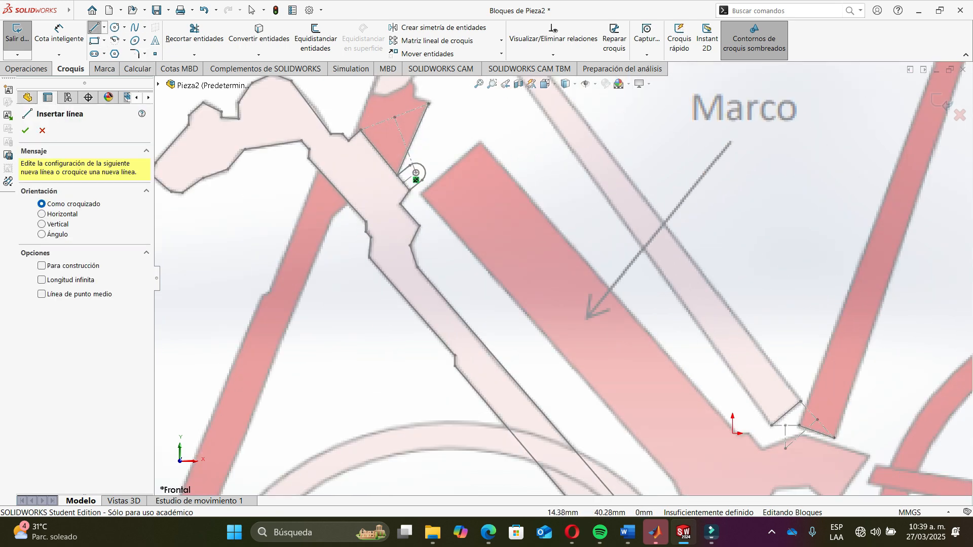
left_click(728, 478)
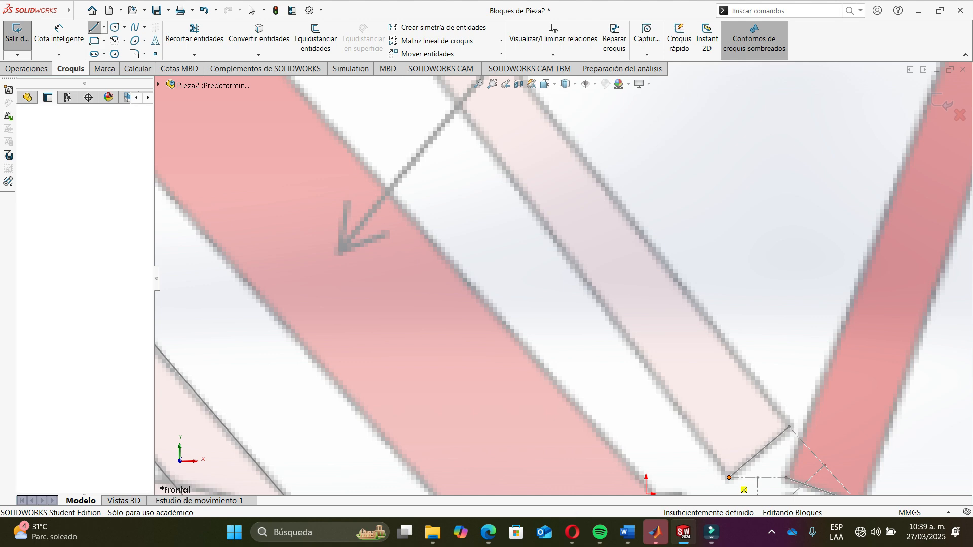
scroll(552, 172, "up", 6)
scroll(494, 152, "down", 3)
scroll(509, 192, "down", 3)
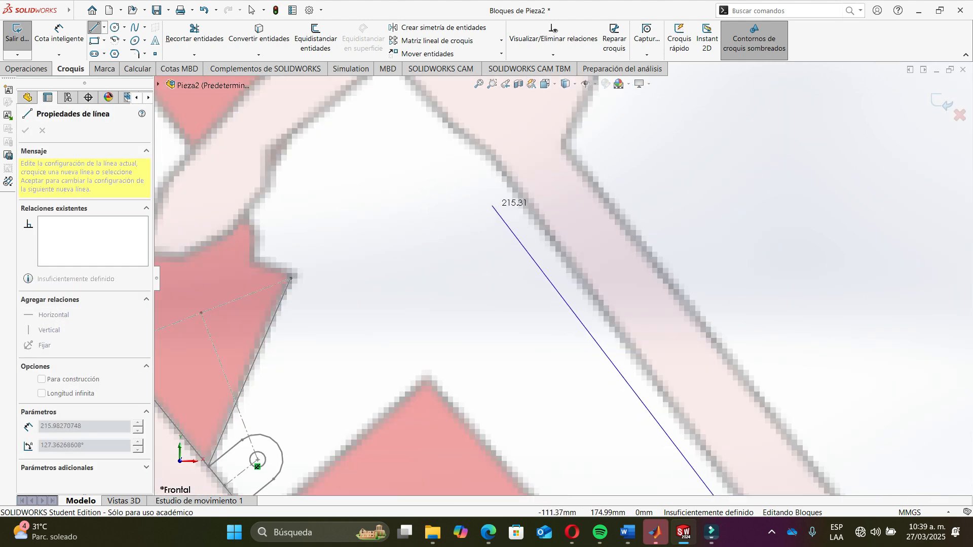
left_click(471, 179)
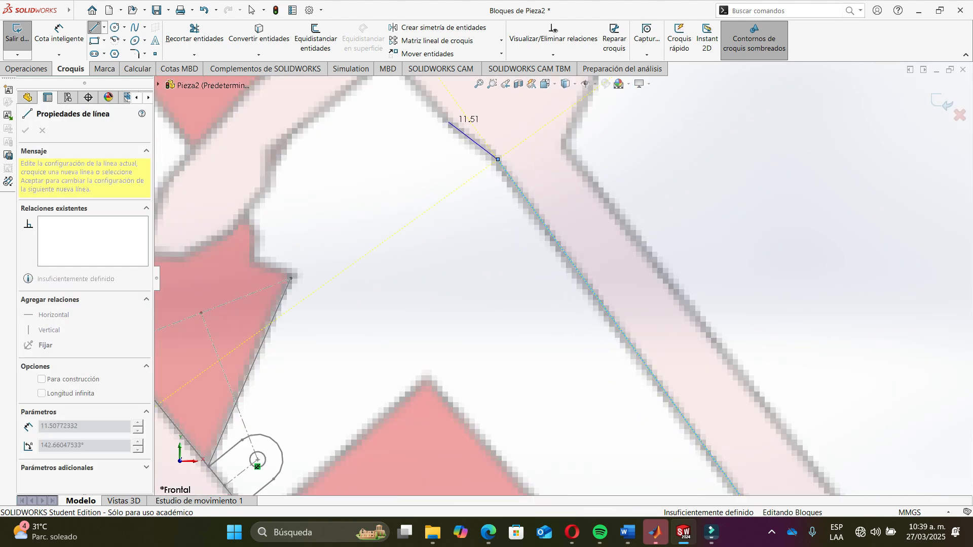
scroll(444, 124, "up", 3)
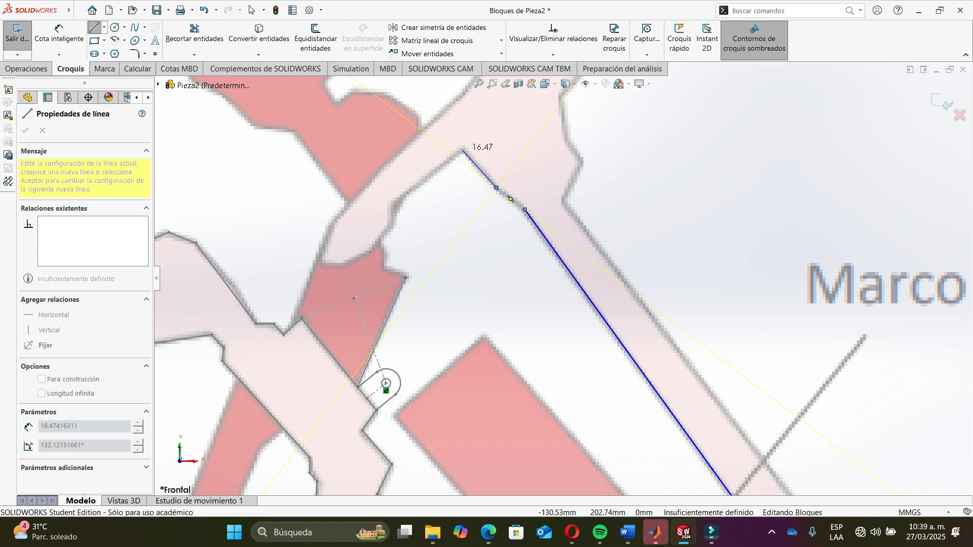
- Continue the connected lines around the joint outline, then delete the stray short vertical segment
left_click(462, 151)
left_click(396, 203)
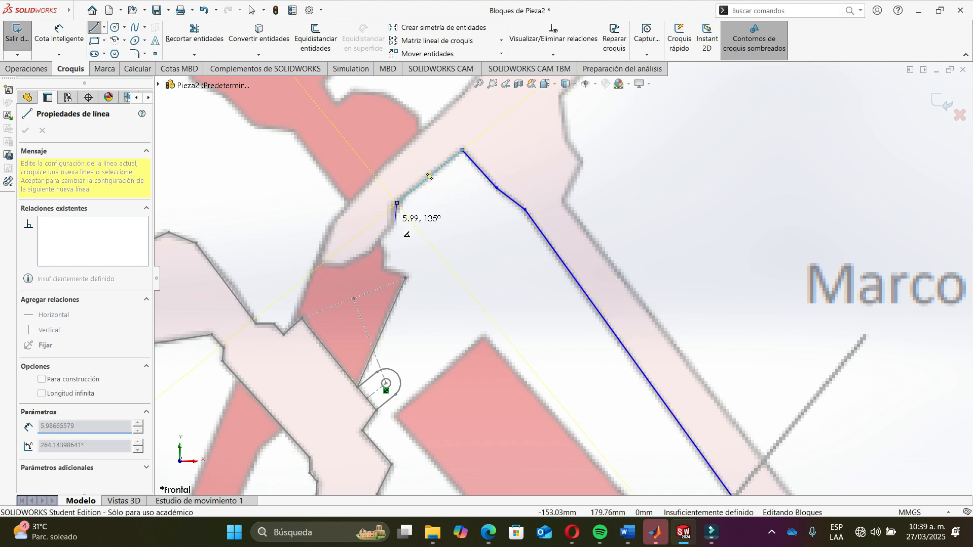
left_click(395, 226)
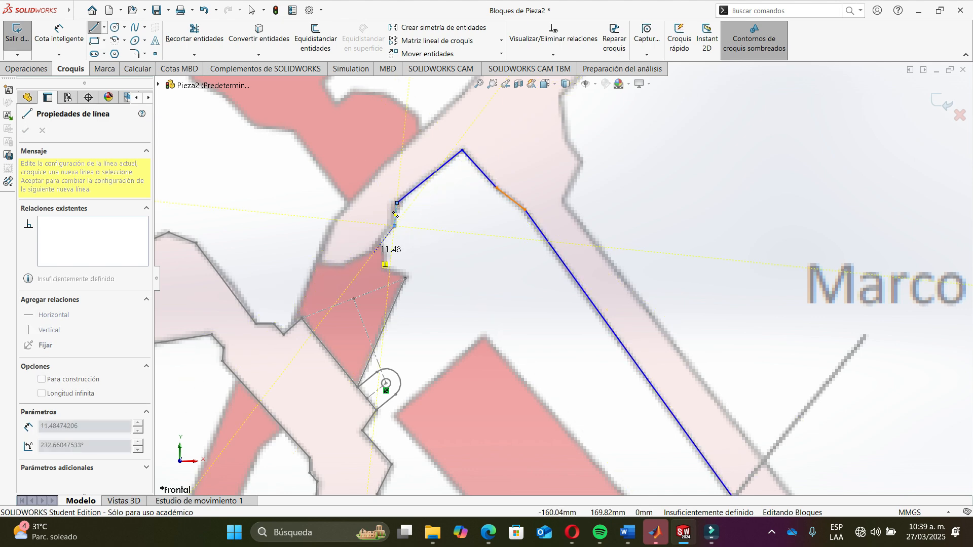
left_click(373, 254)
scroll(299, 264, "up", 3)
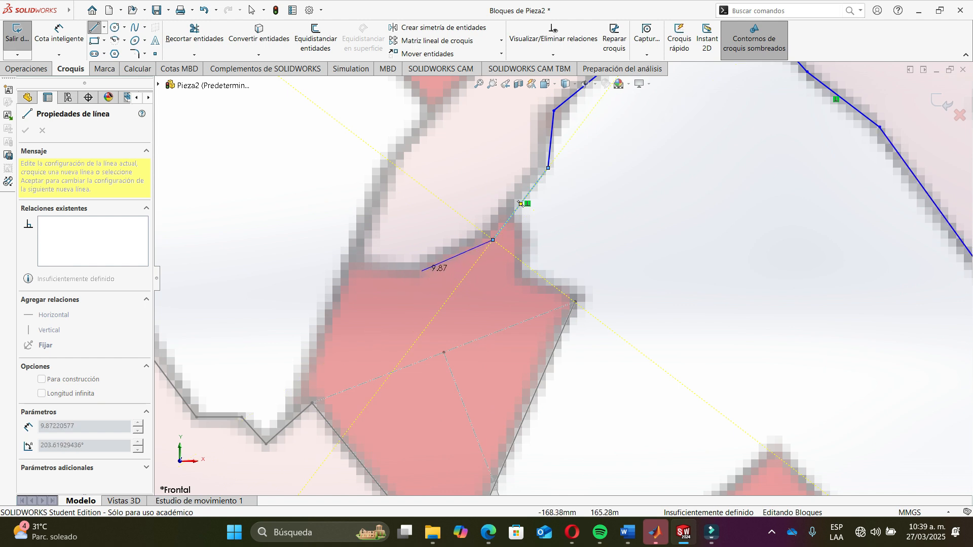
left_click(417, 267)
left_click(362, 253)
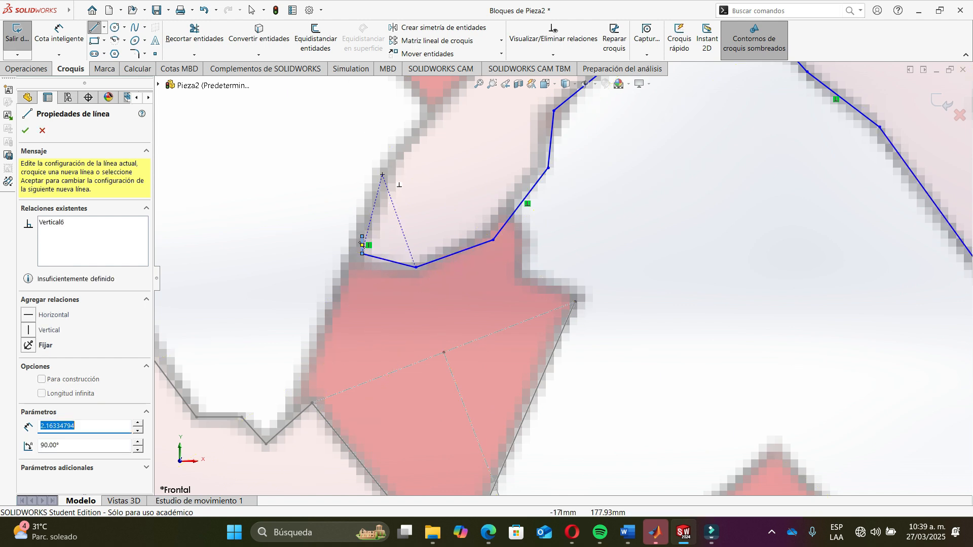
left_click(383, 175)
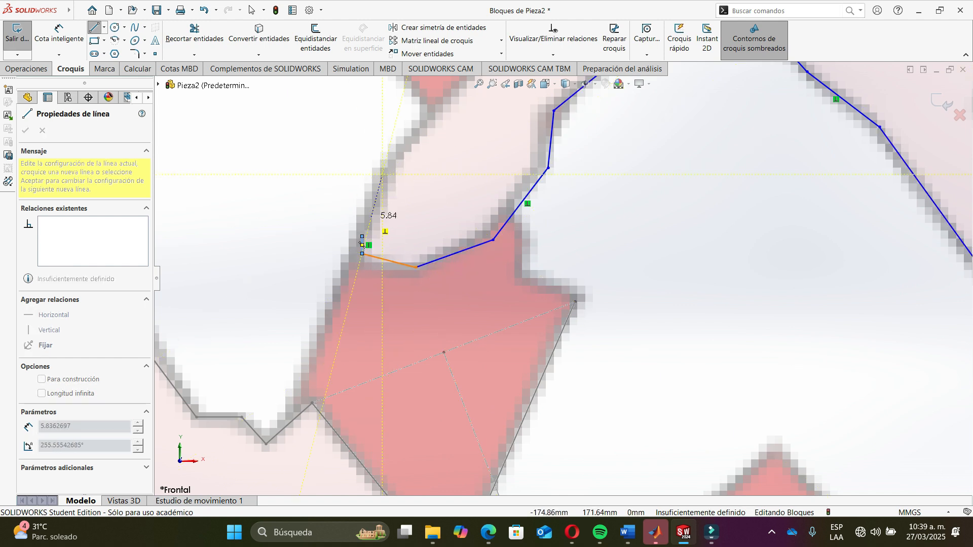
left_click(363, 245)
key("Escape")
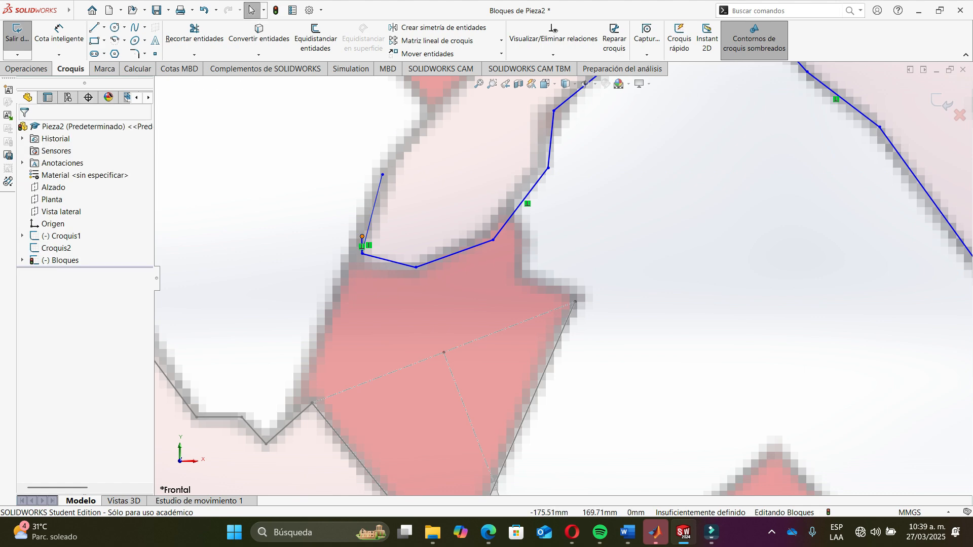
left_click(362, 242)
key("Delete")
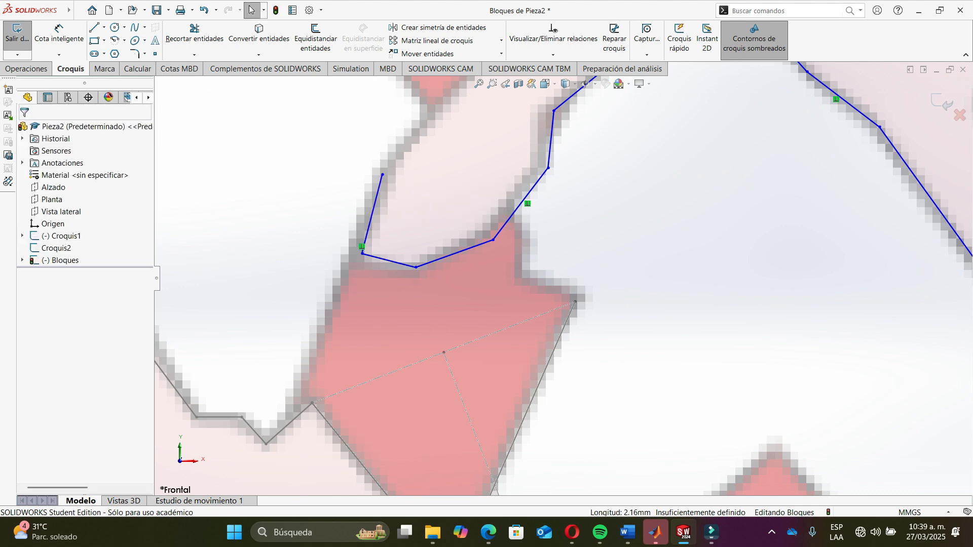
- Resume the line from the upper vertex and trace the tube's outer edge upward with connected segments
left_click(94, 27)
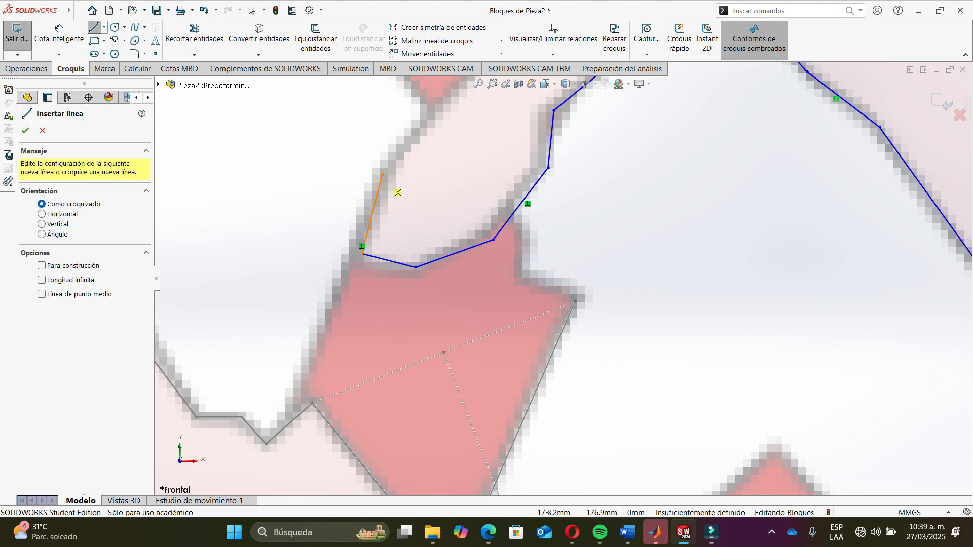
left_click(382, 175)
scroll(455, 148, "up", 4)
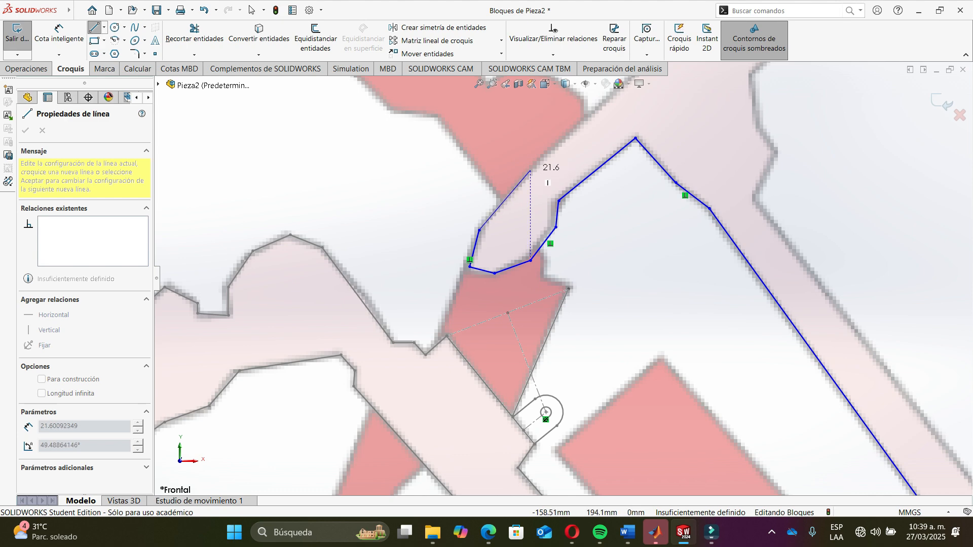
left_click(539, 163)
scroll(542, 163, "up", 4)
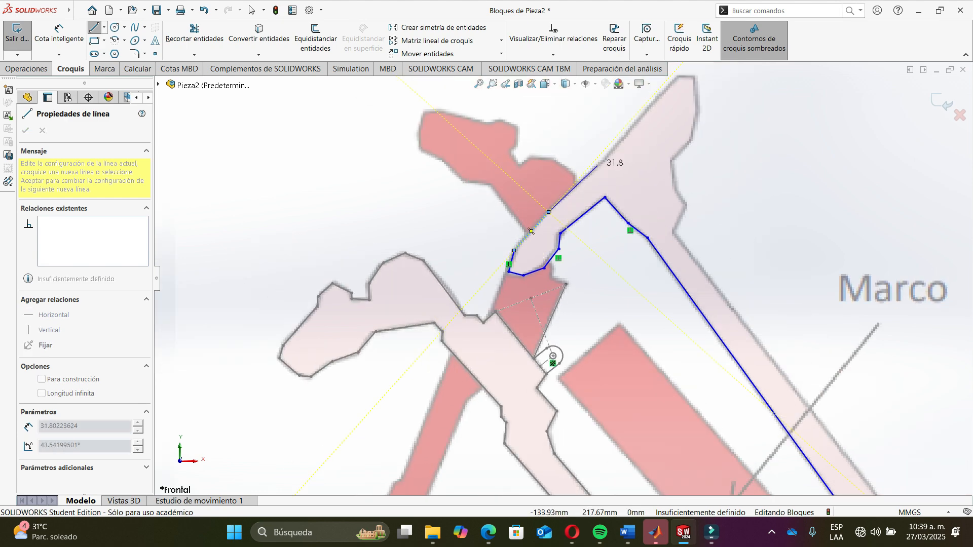
left_click(601, 163)
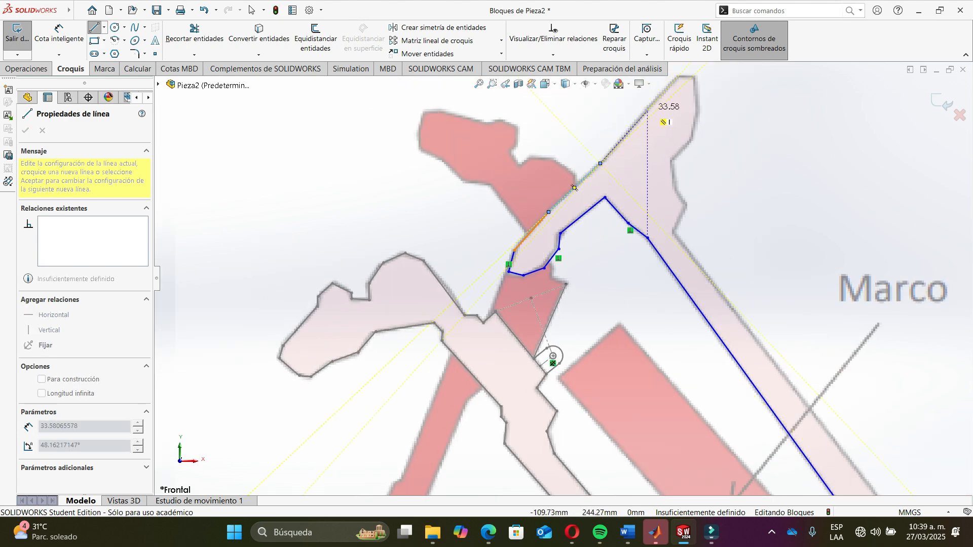
left_click(648, 111)
scroll(675, 118, "down", 5)
scroll(674, 121, "down", 3)
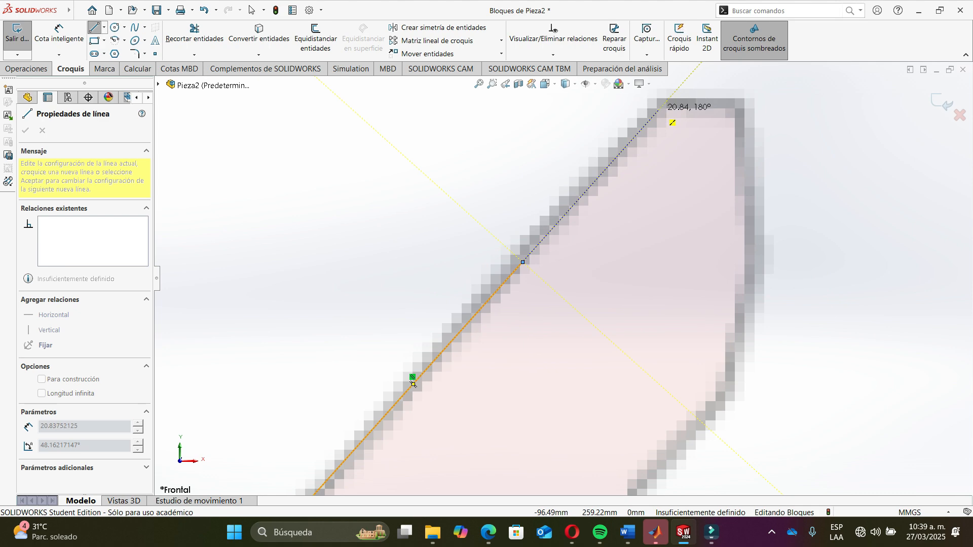
- Continue the connected line across the tube's top end and down along its right edge
left_click(658, 110)
left_click(731, 106)
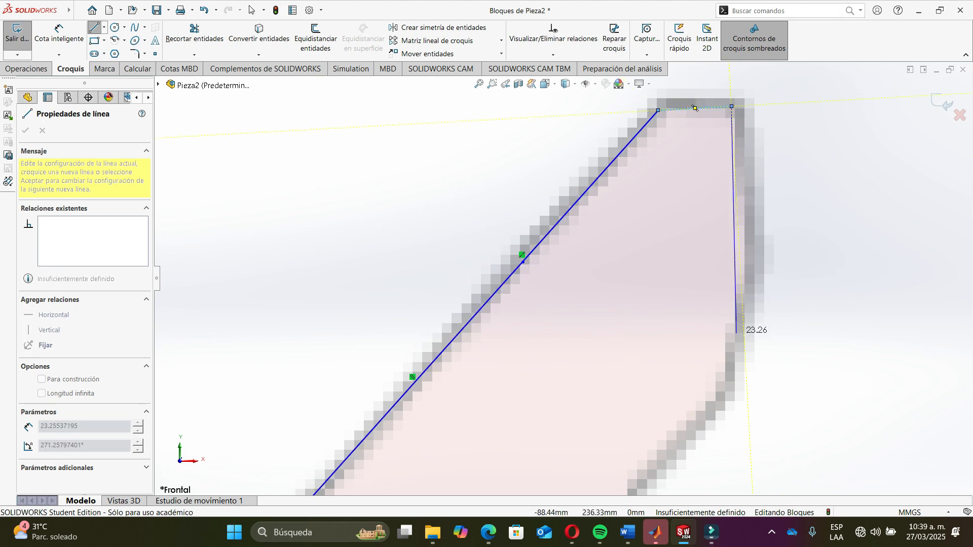
left_click(749, 262)
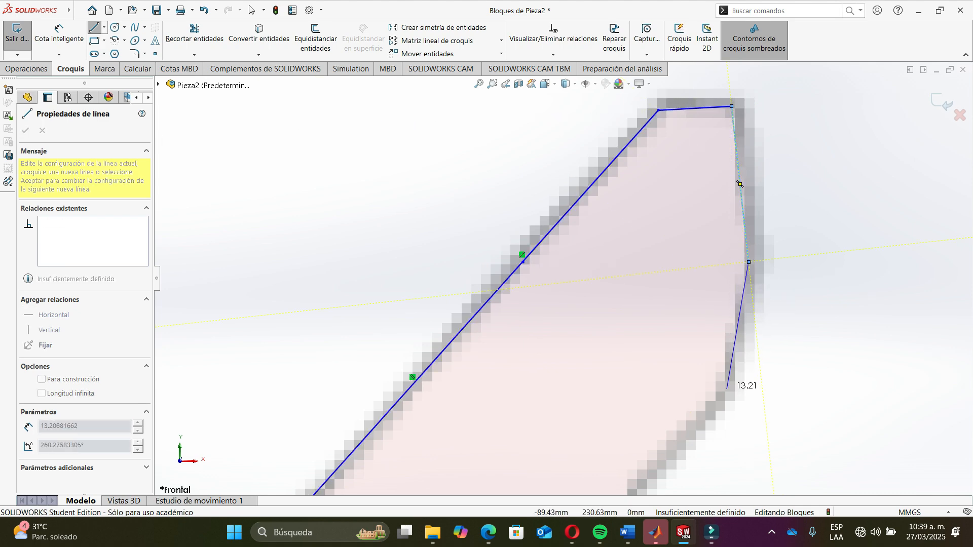
scroll(728, 390, "up", 3)
scroll(614, 341, "down", 5)
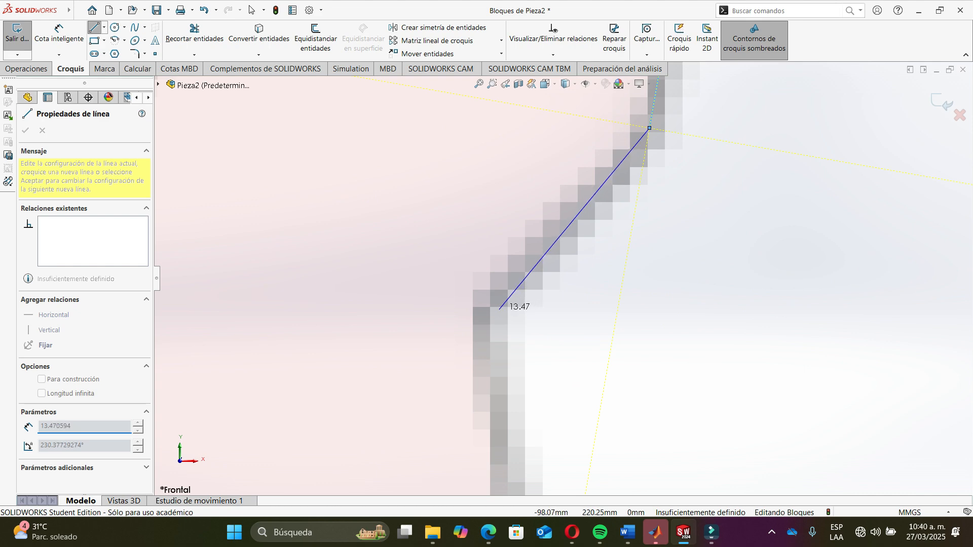
- Keep tracing the tube's right edge downward with connected segments and close the outline at the lower joint
left_click(496, 309)
scroll(515, 309, "up", 6)
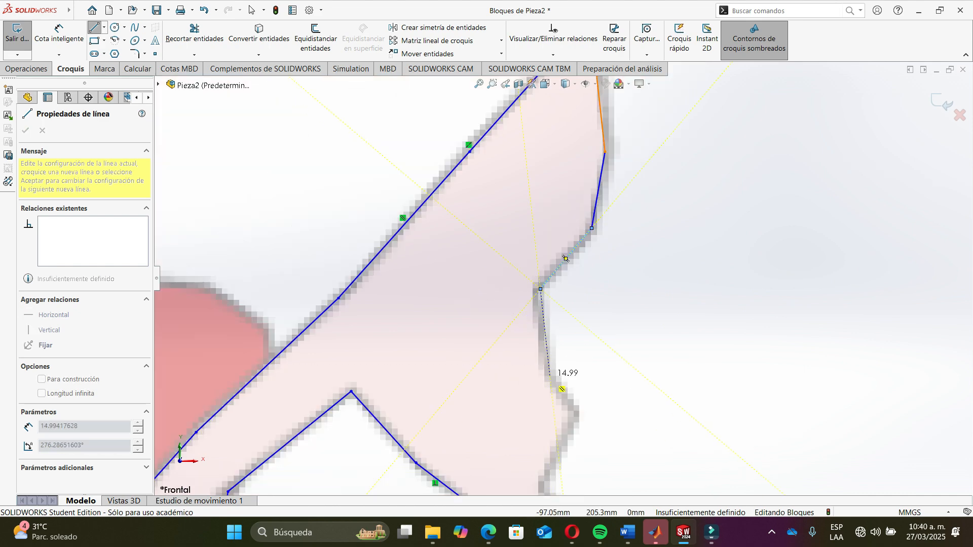
left_click(550, 376)
left_click(573, 413)
scroll(572, 413, "up", 5)
scroll(538, 315, "down", 8)
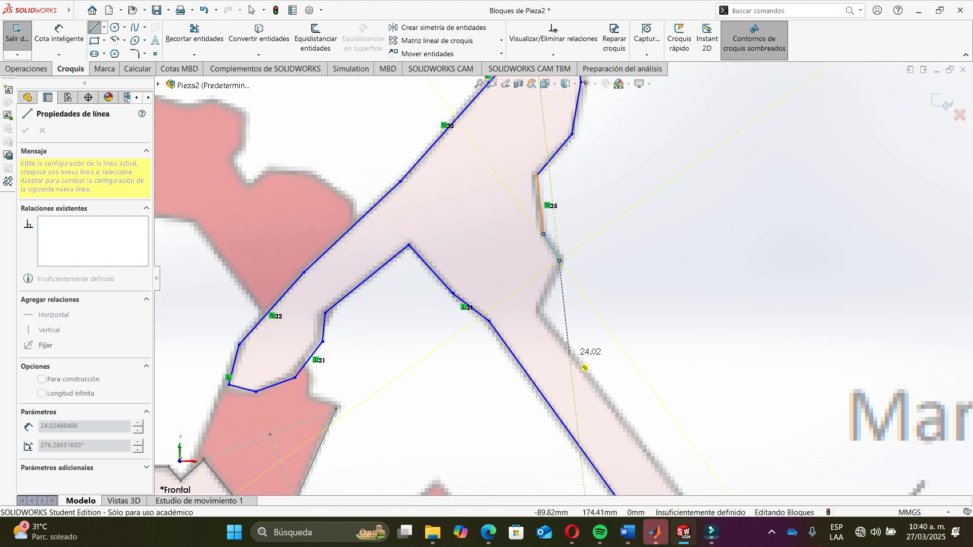
left_click(531, 308)
scroll(537, 311, "up", 8)
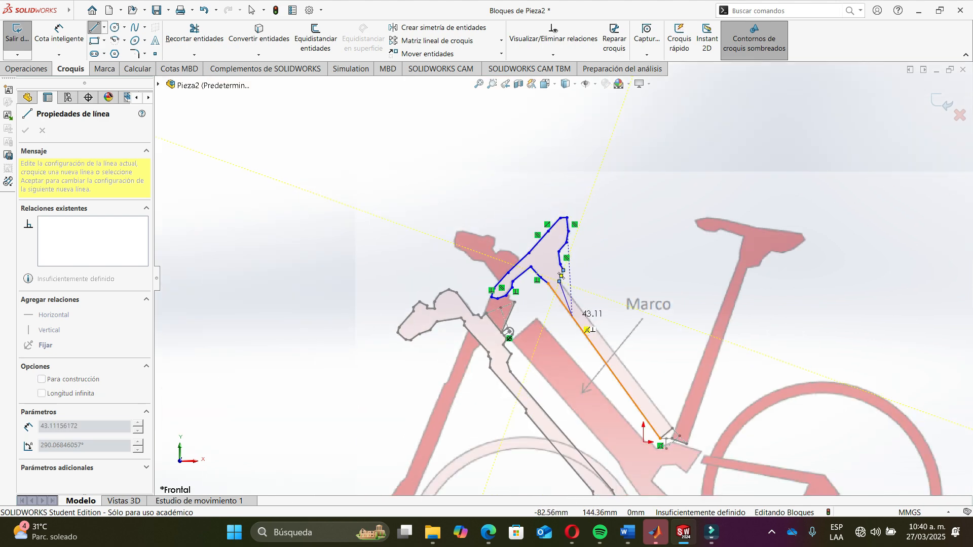
scroll(637, 430, "down", 3)
scroll(637, 429, "up", 5)
scroll(630, 400, "down", 8)
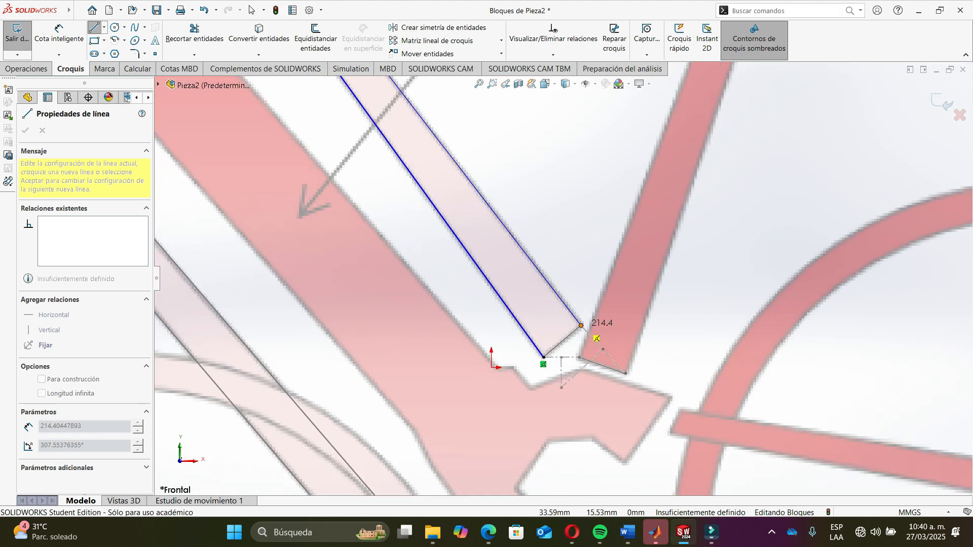
left_click(581, 326)
left_click(406, 98)
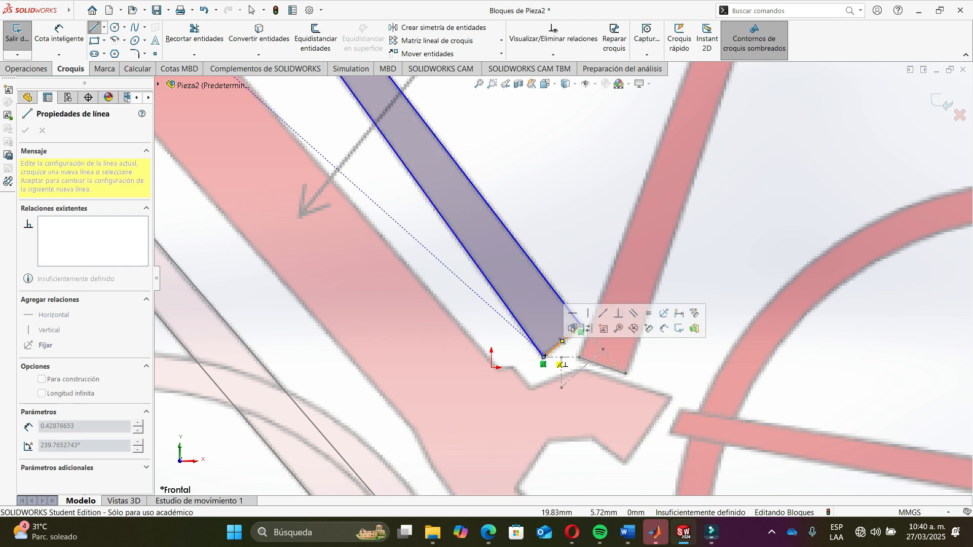
key("Escape")
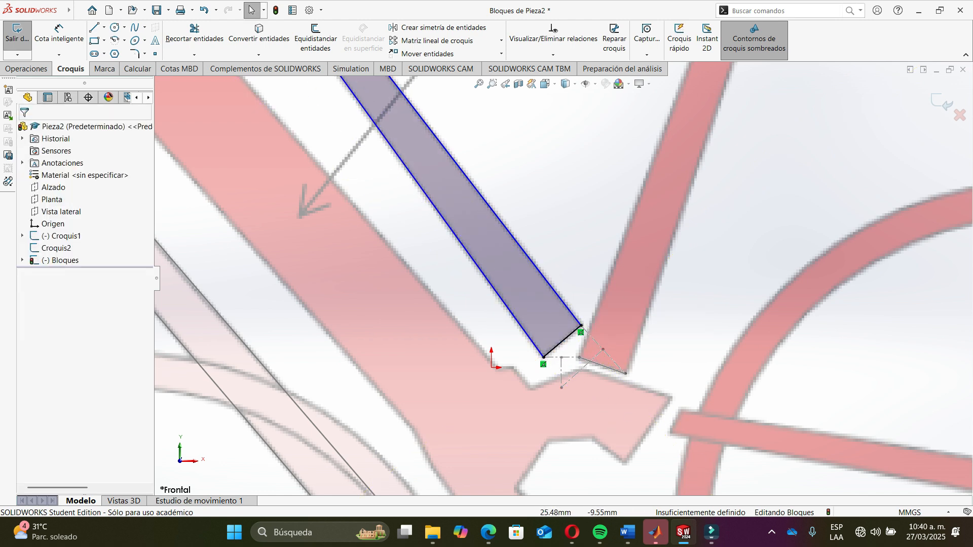
- Draw two concentric circles at the construction point below the tube's end, radii about 2.29 mm and 4.7 mm
left_click(562, 388)
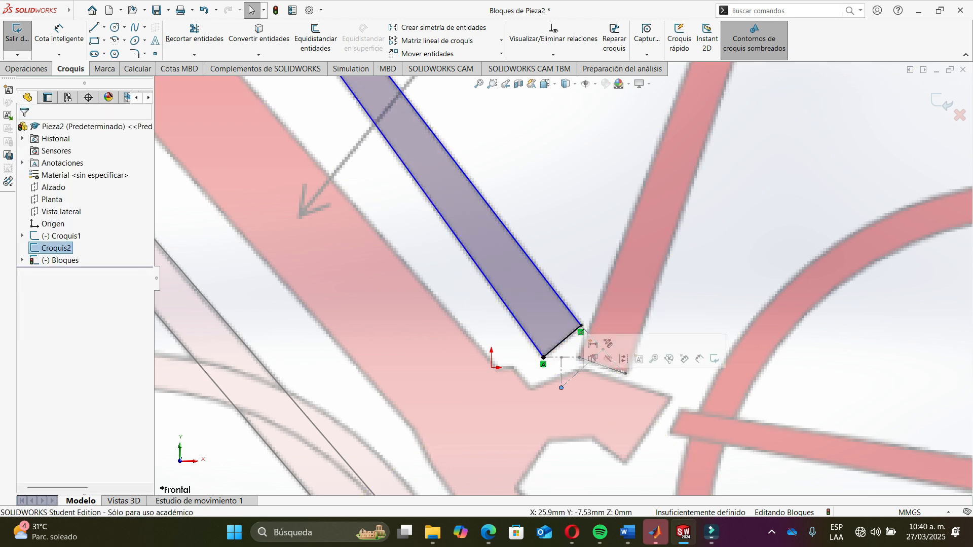
key("Escape")
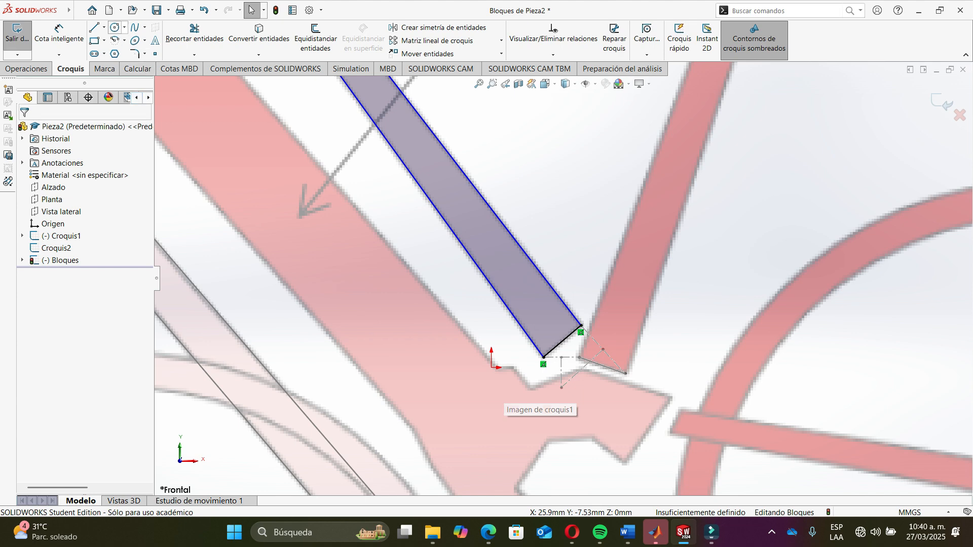
left_click(114, 27)
scroll(538, 409, "down", 3)
scroll(574, 417, "down", 2)
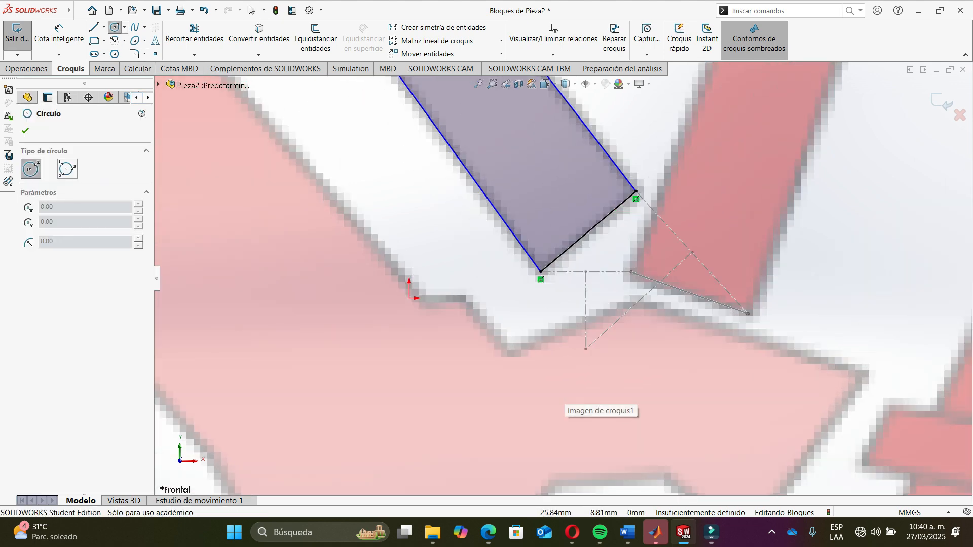
left_click(586, 349)
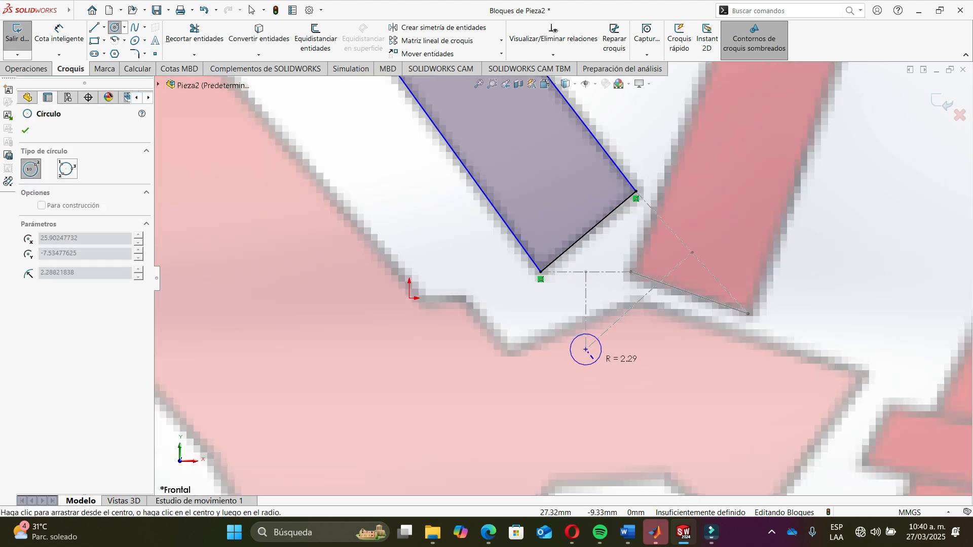
left_click(592, 357)
left_click(586, 349)
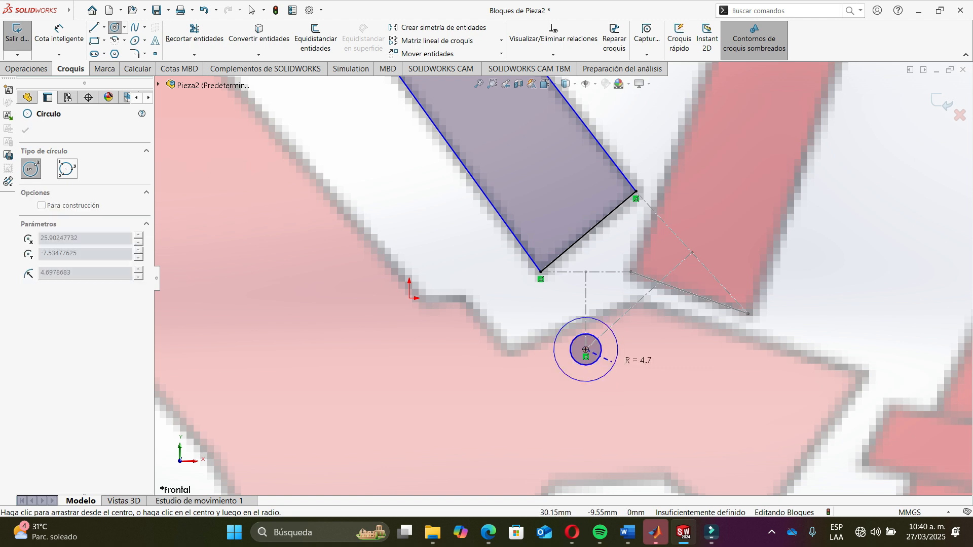
left_click(611, 360)
key("Escape")
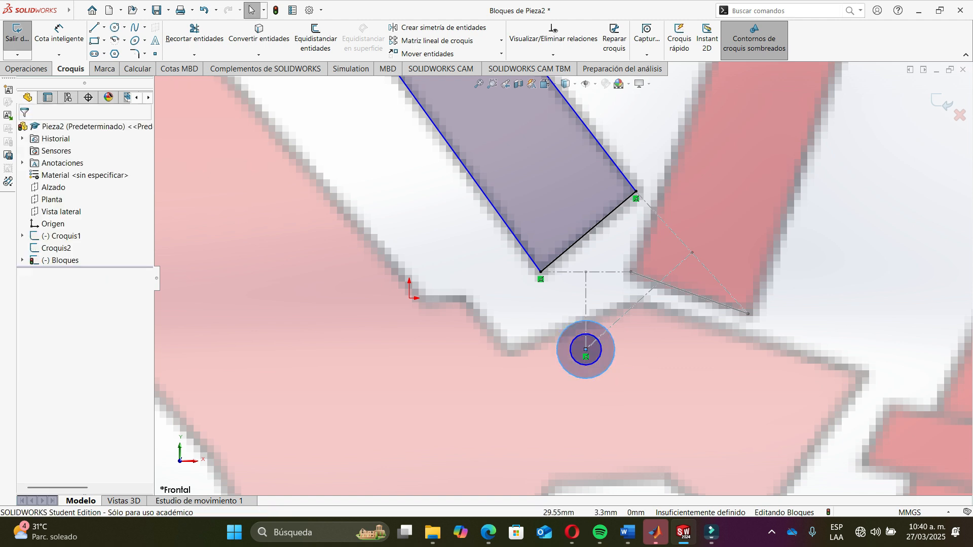
- Draw lines from both lower corners of the tube down to the outer circle's sides
left_click(94, 26)
left_click(540, 272)
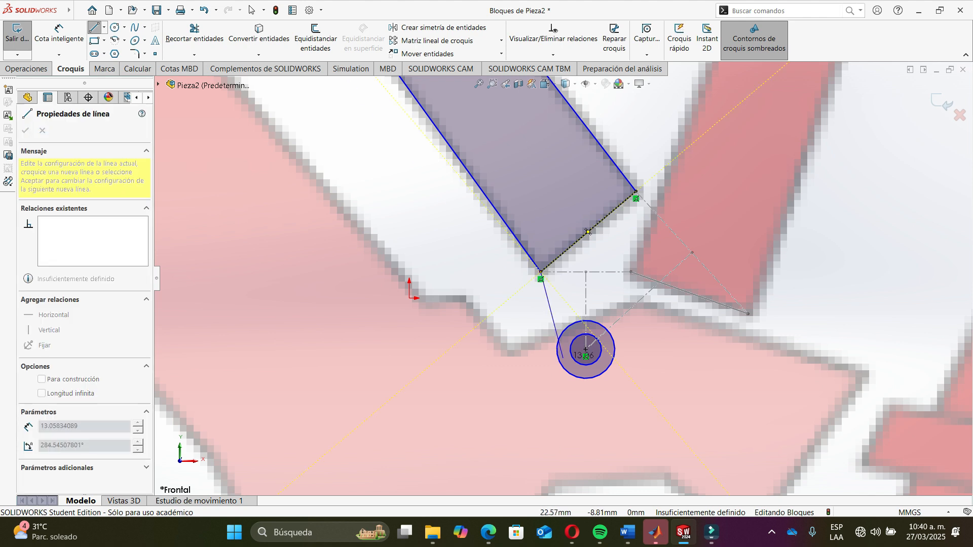
left_click(566, 339)
key("Escape")
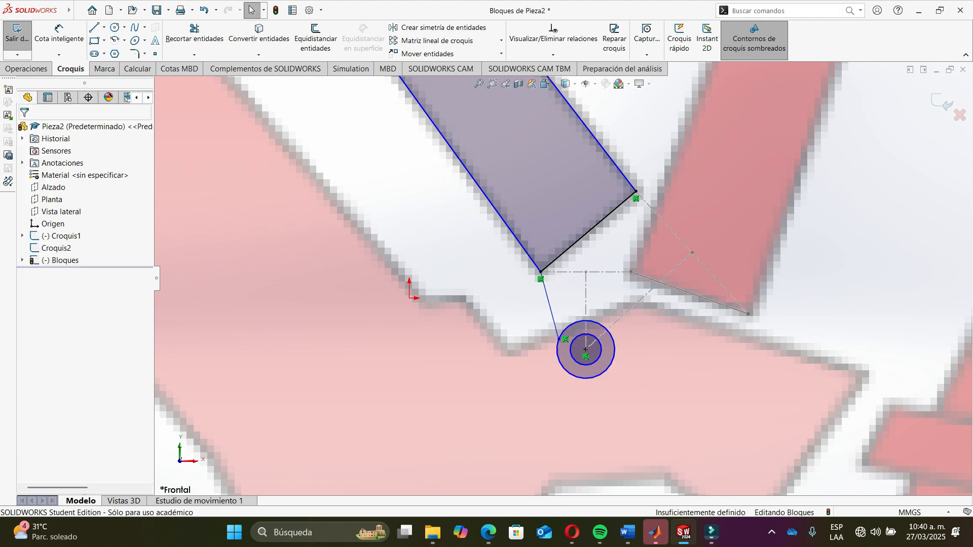
key("l")
key("Escape")
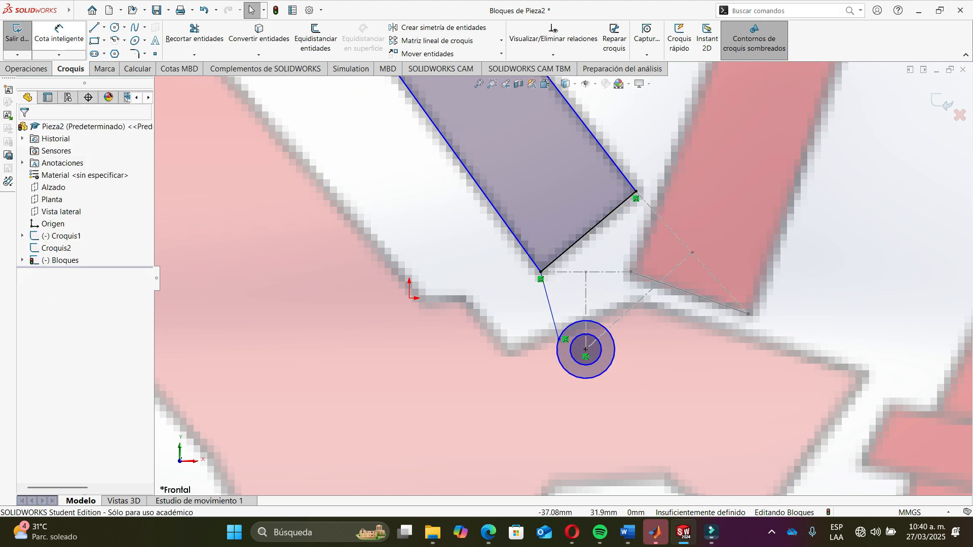
key("l")
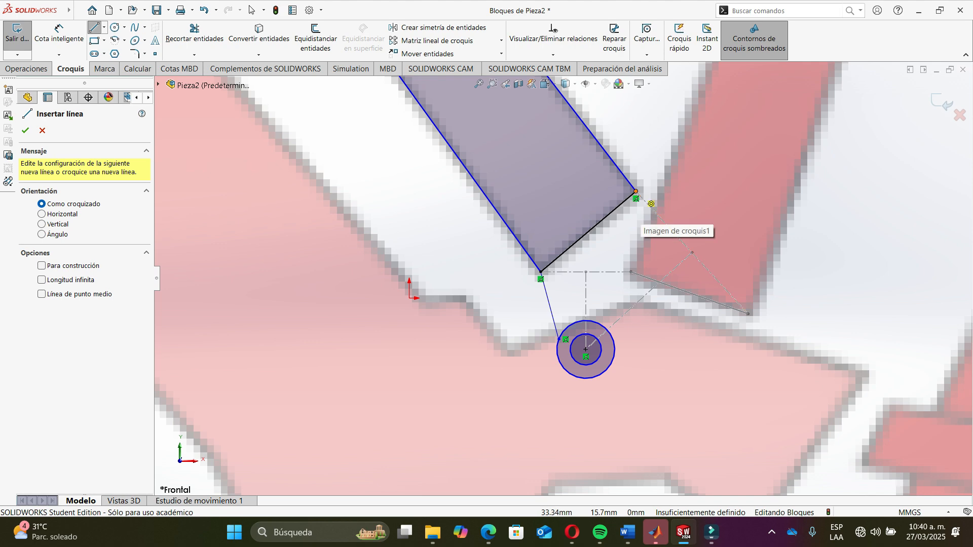
left_click(637, 192)
scroll(633, 377, "down", 6)
left_click(564, 292)
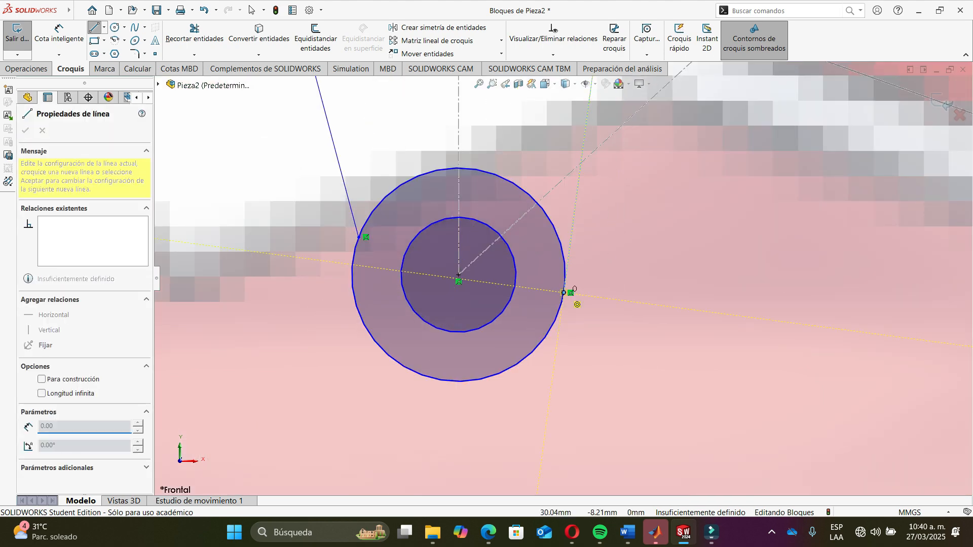
key("Escape")
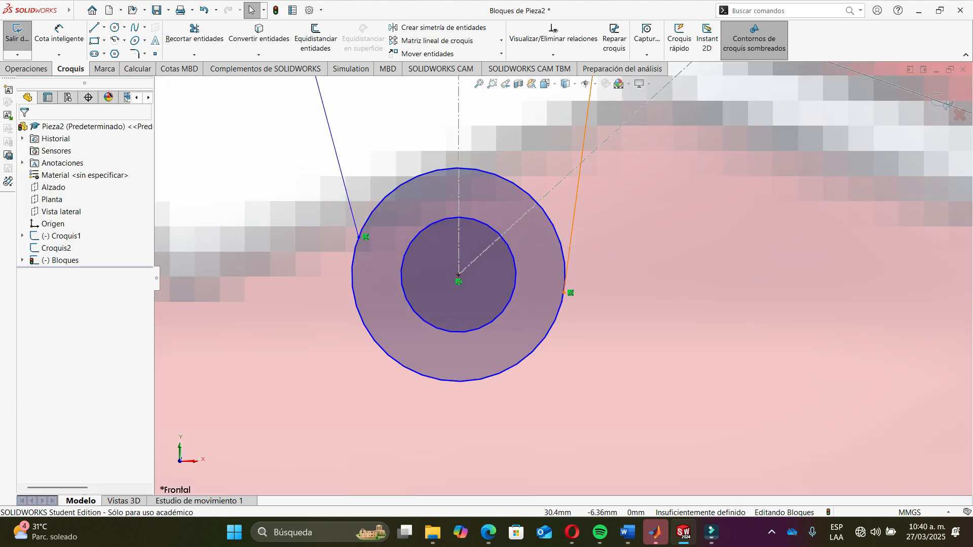
- Make both connecting lines tangent to the outer circle, then drag the circle smaller
left_click(571, 247)
left_click(564, 255, "ctrl")
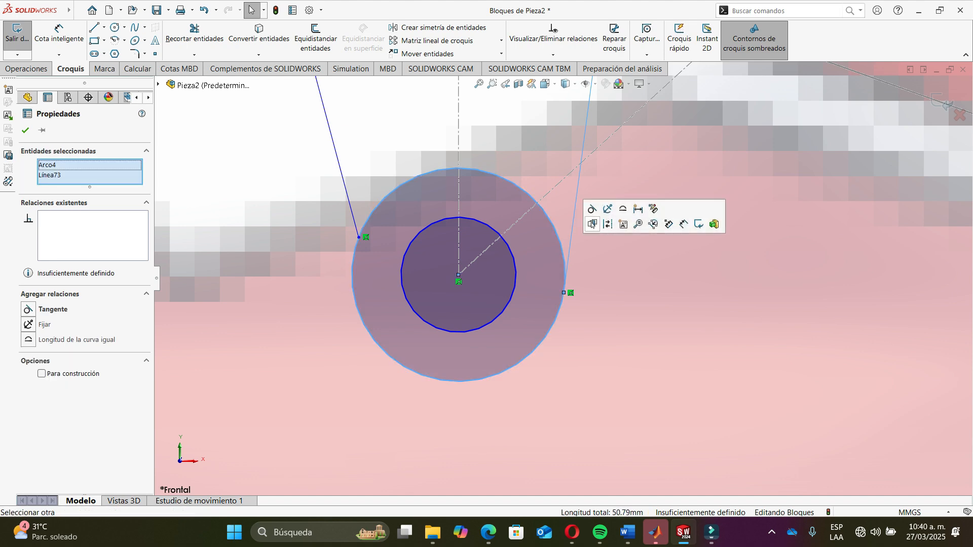
left_click(592, 219)
scroll(562, 276, "up", 5)
scroll(487, 210, "down", 4)
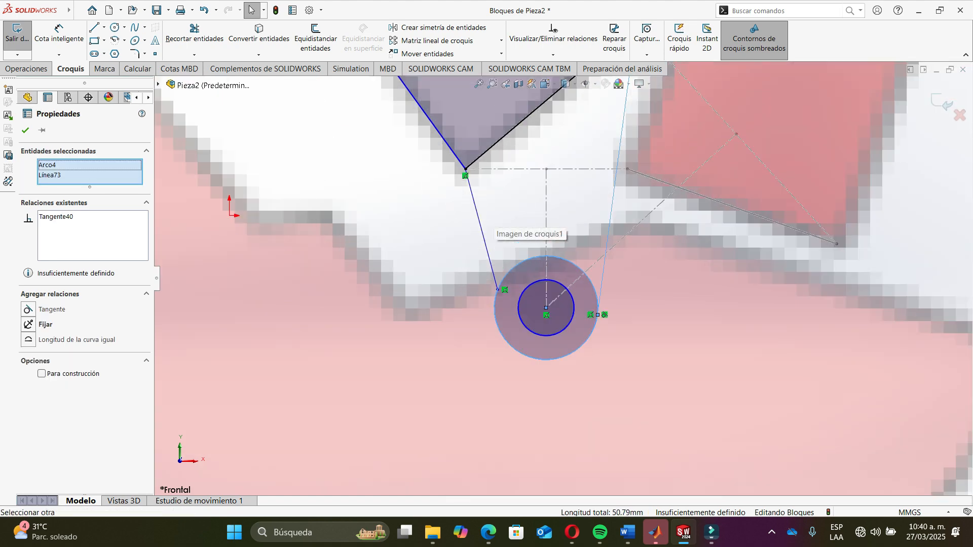
key("Escape")
left_click(482, 248)
left_click(502, 324, "ctrl")
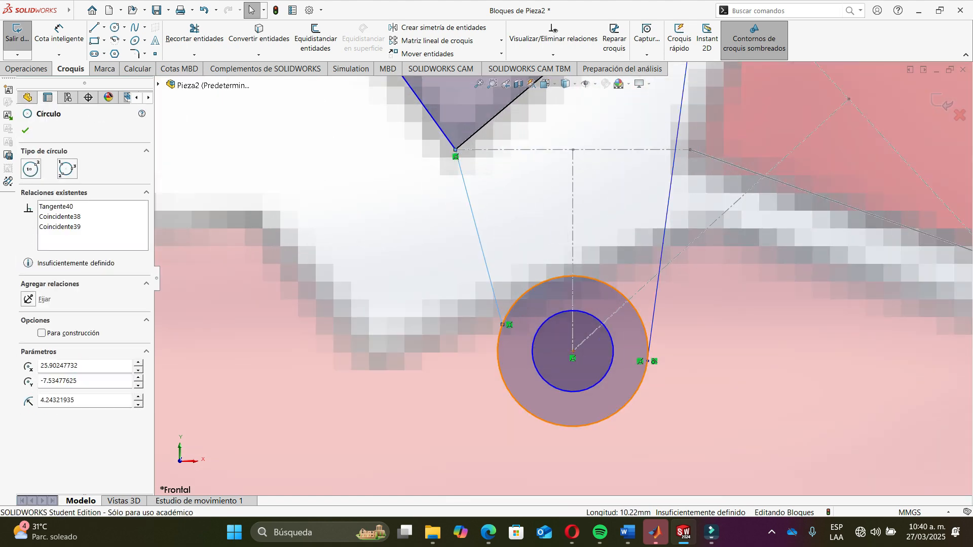
left_click(528, 301)
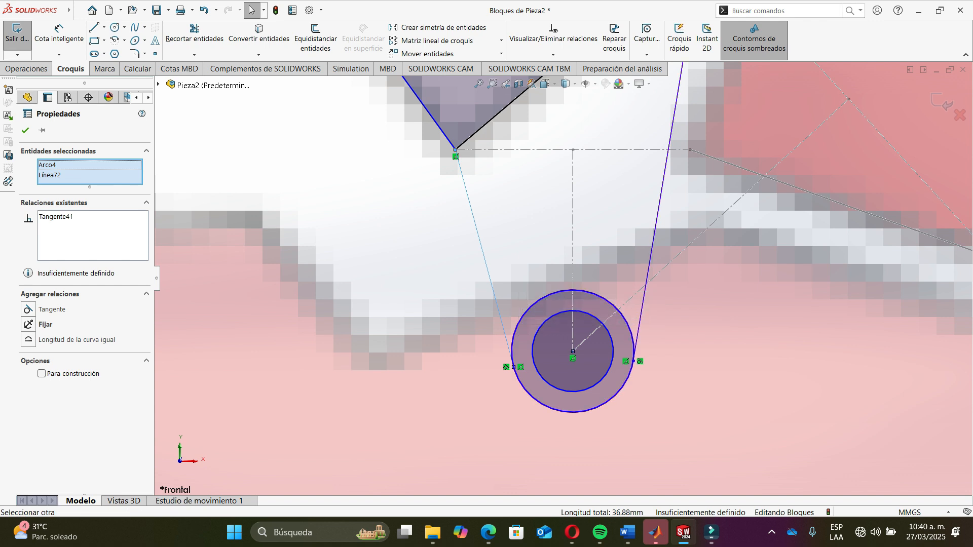
key("Escape")
left_click_drag(604, 379, 601, 360)
scroll(562, 278, "up", 3)
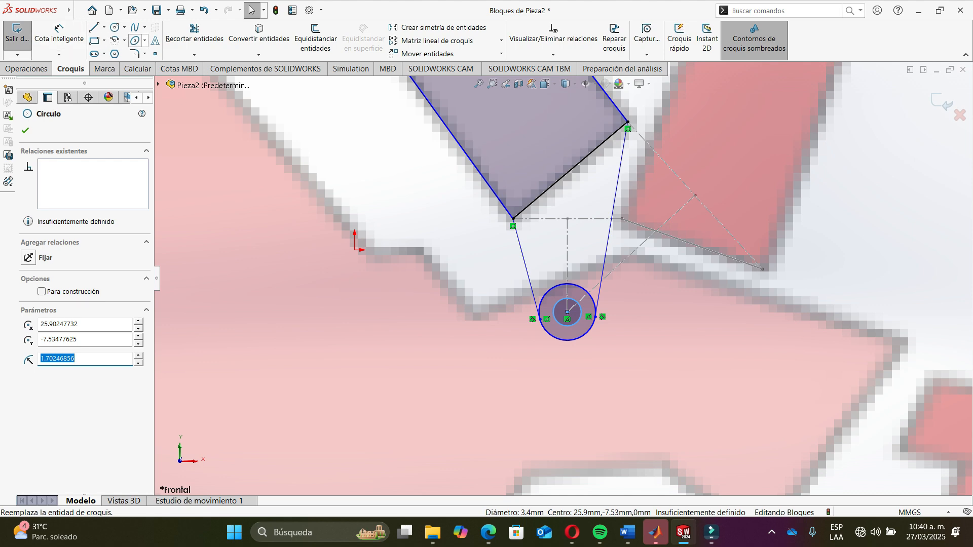
- Trim the tube's bottom edge and the outer circle's upper arc between the tangent lines
left_click(194, 33)
left_click(549, 188)
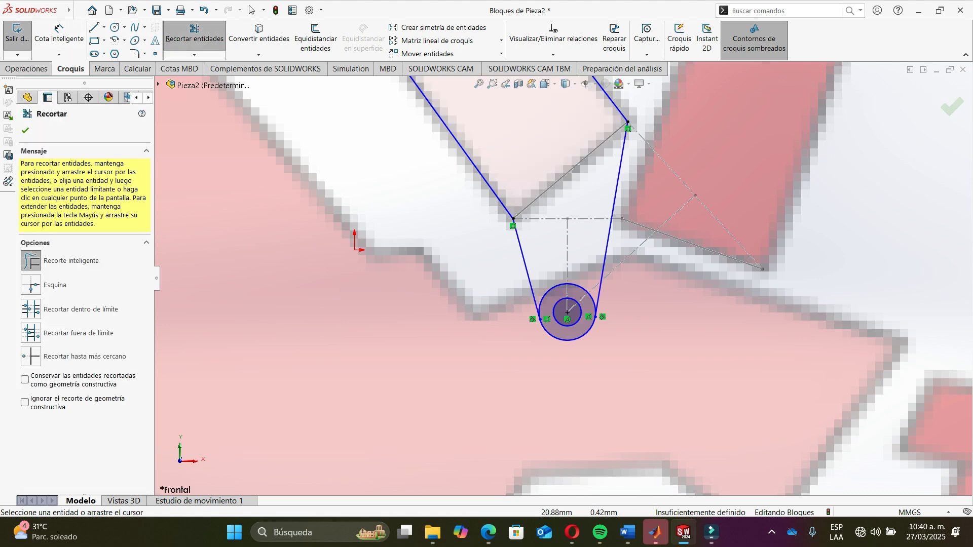
left_click(568, 284)
scroll(562, 273, "up", 6)
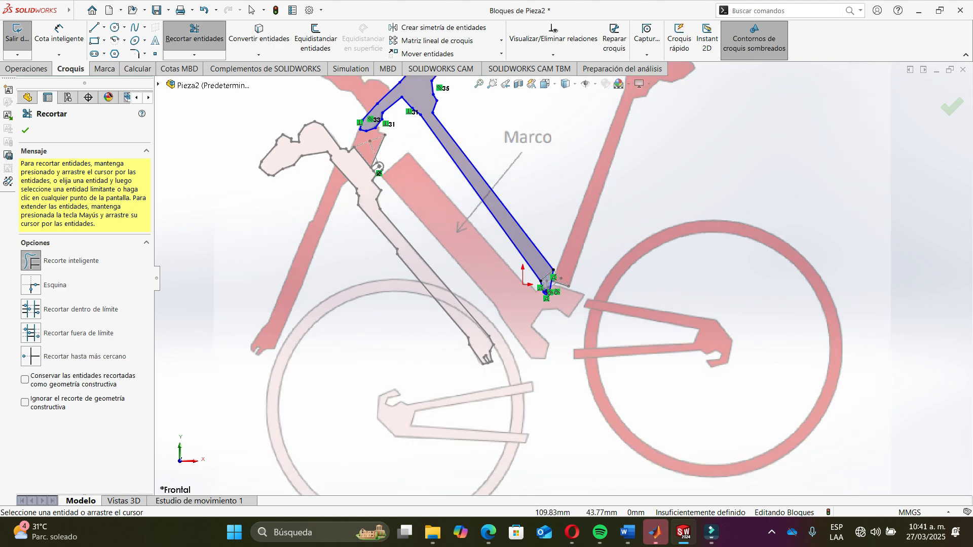
scroll(562, 284, "down", 5)
key("Escape")
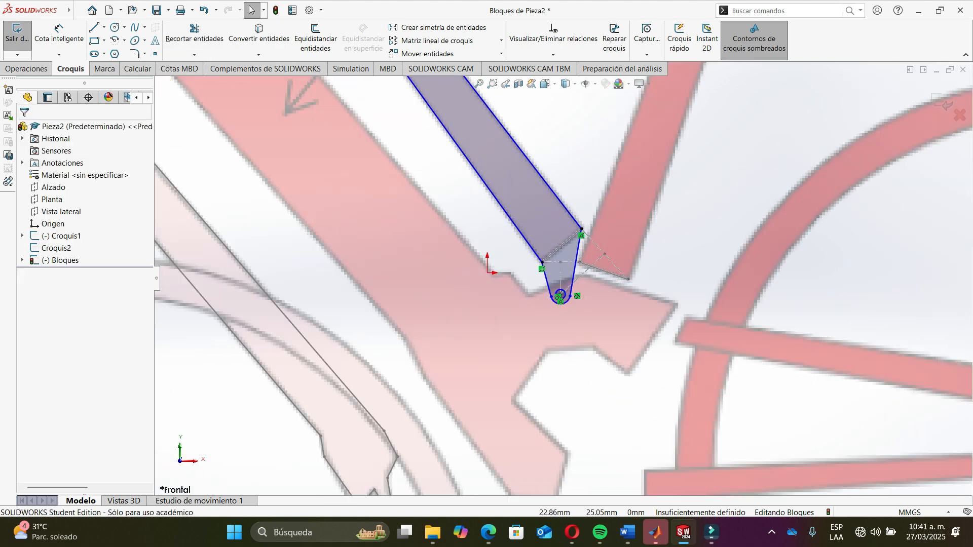
- Select the whole tube outline with its rounded end and make it a block
right_click(557, 198)
left_click(610, 207)
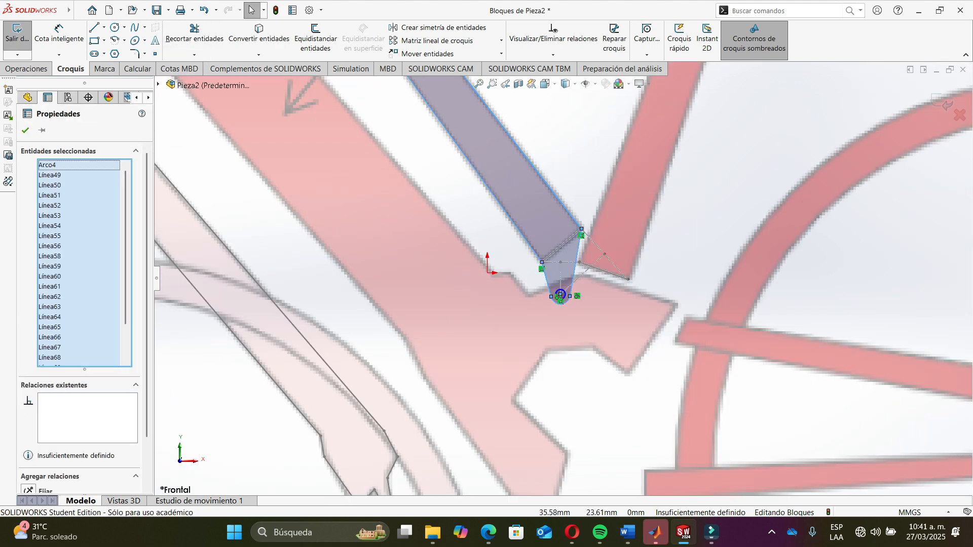
scroll(565, 294, "down", 6)
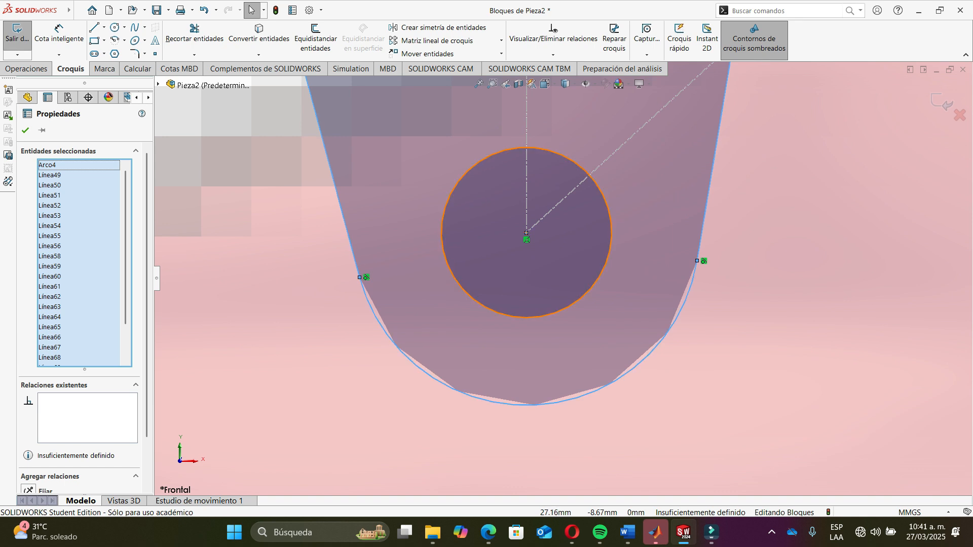
left_click(611, 237, "ctrl")
left_click(650, 260)
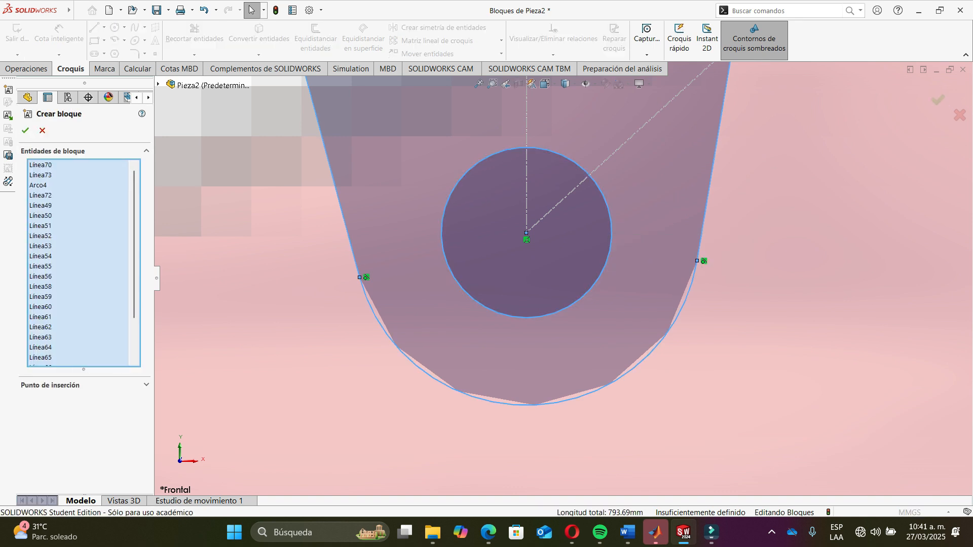
left_click(25, 131)
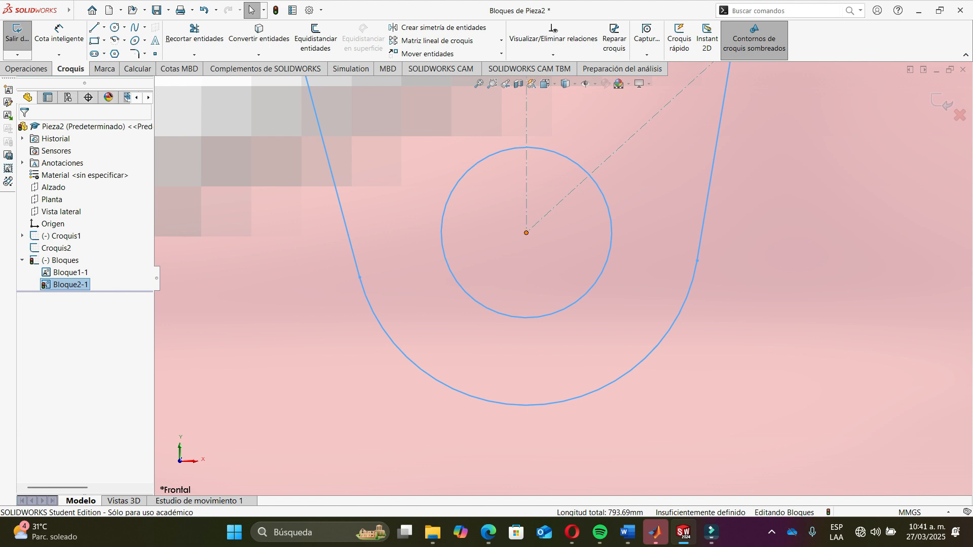
- Try rotating the new block by dragging it, then undo the rotation
left_click(539, 221)
key("Escape")
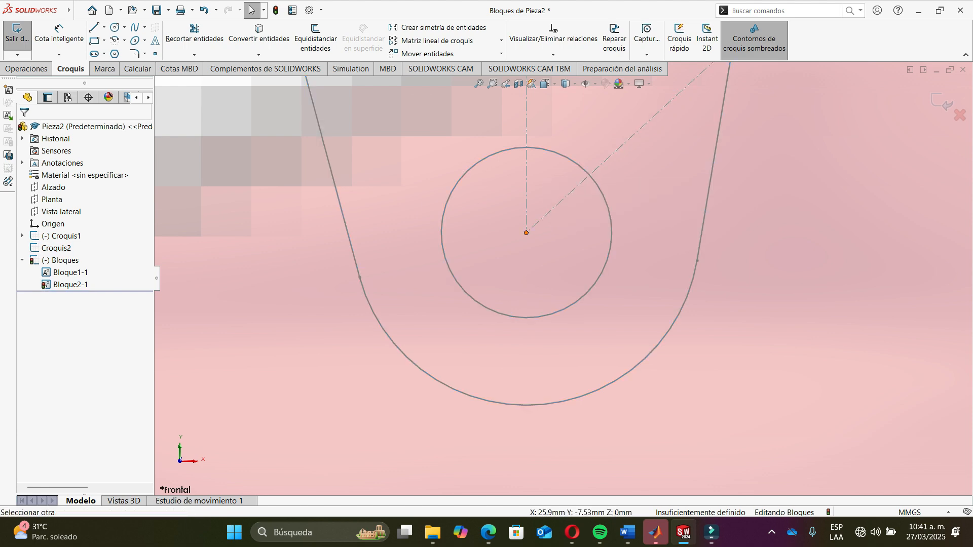
left_click(526, 233)
left_click(555, 203)
scroll(546, 264, "up", 10)
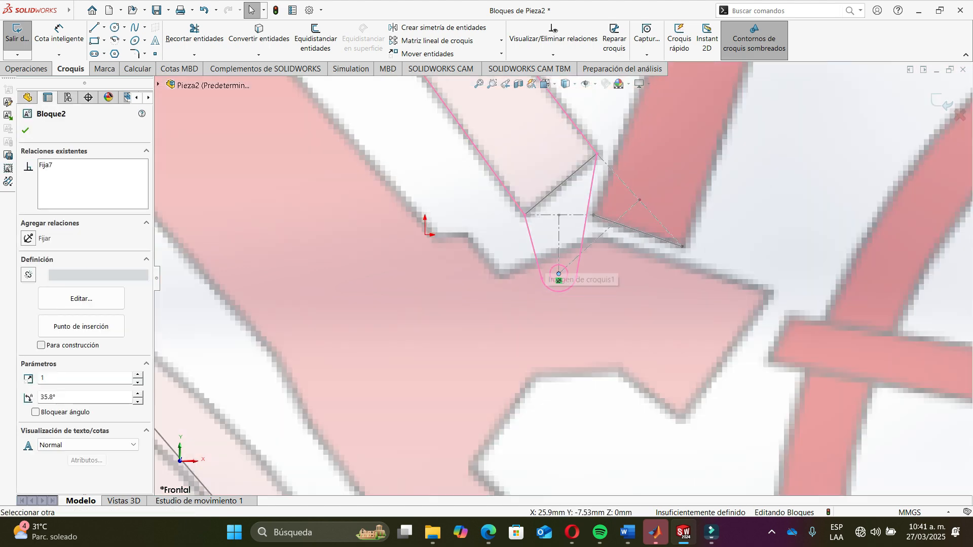
scroll(559, 277, "up", 10)
left_click_drag(485, 118, 583, 102)
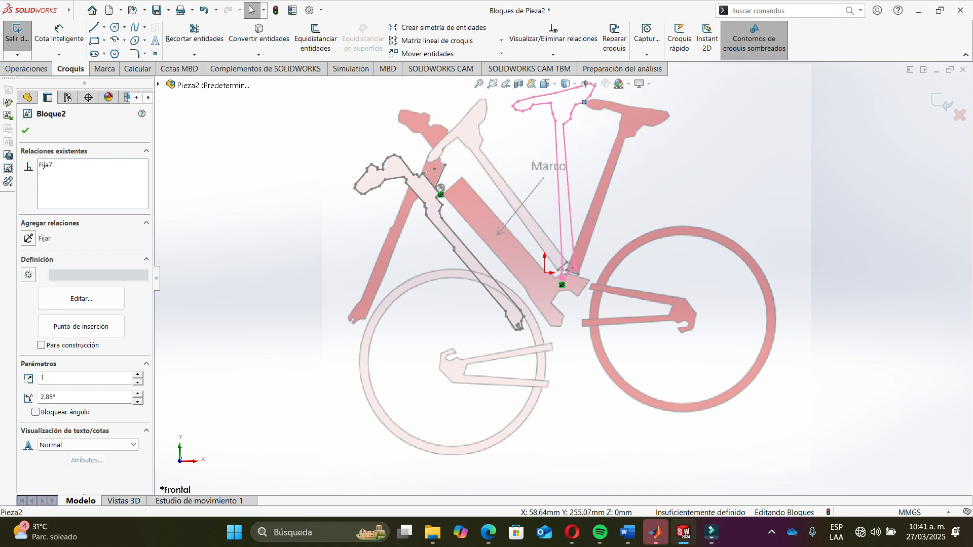
key("ctrl+z")
scroll(531, 360, "up", 1)
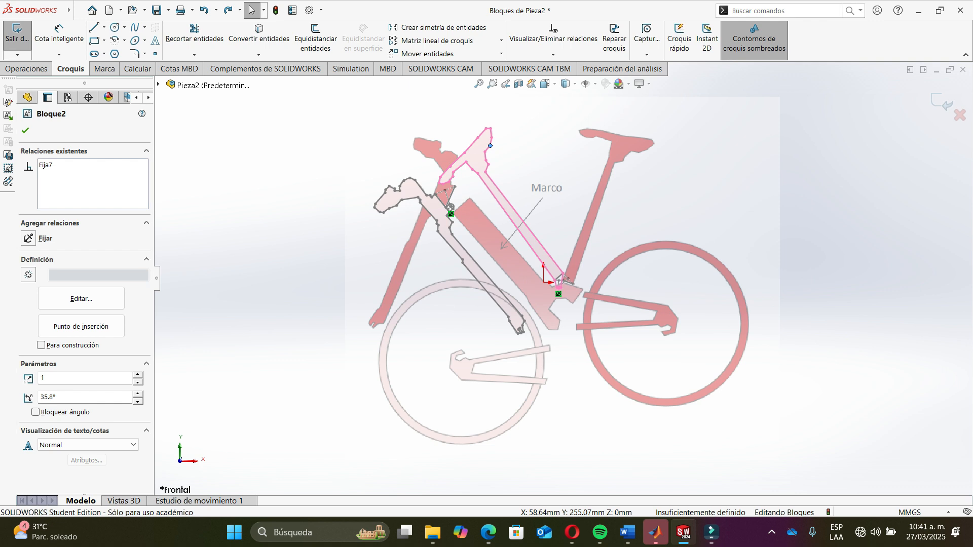
left_click(753, 237)
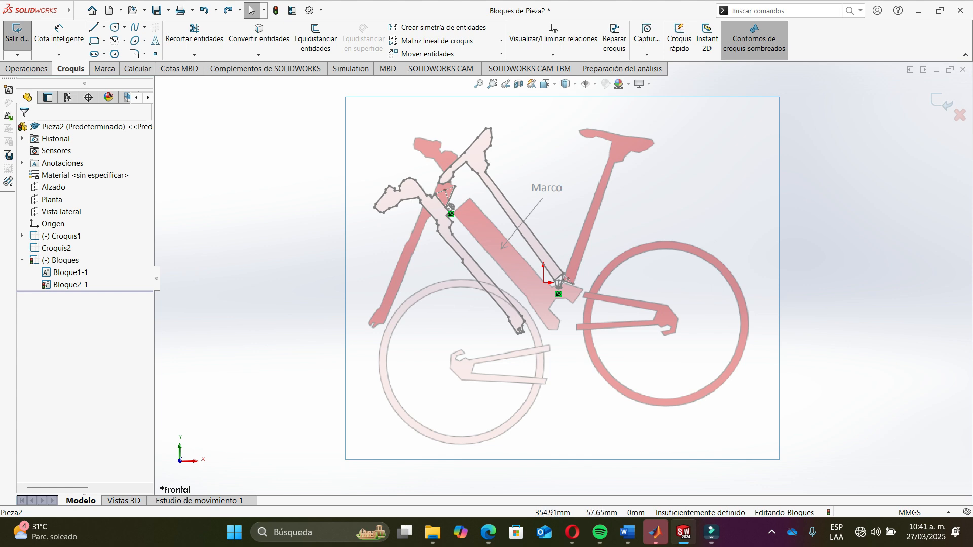
scroll(795, 246, "down", 3)
scroll(608, 249, "up", 3)
scroll(304, 223, "down", 4)
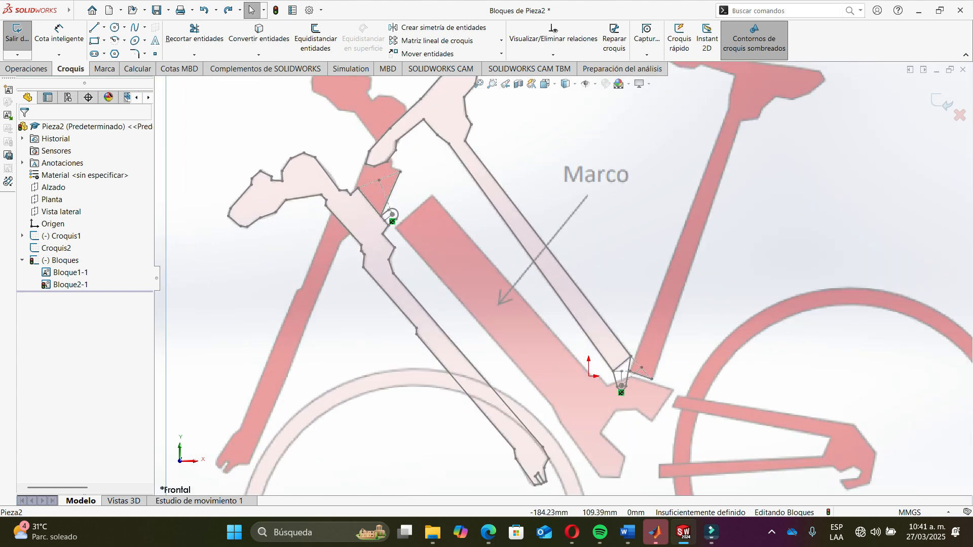
scroll(306, 219, "down", 2)
scroll(537, 263, "up", 6)
scroll(523, 254, "down", 2)
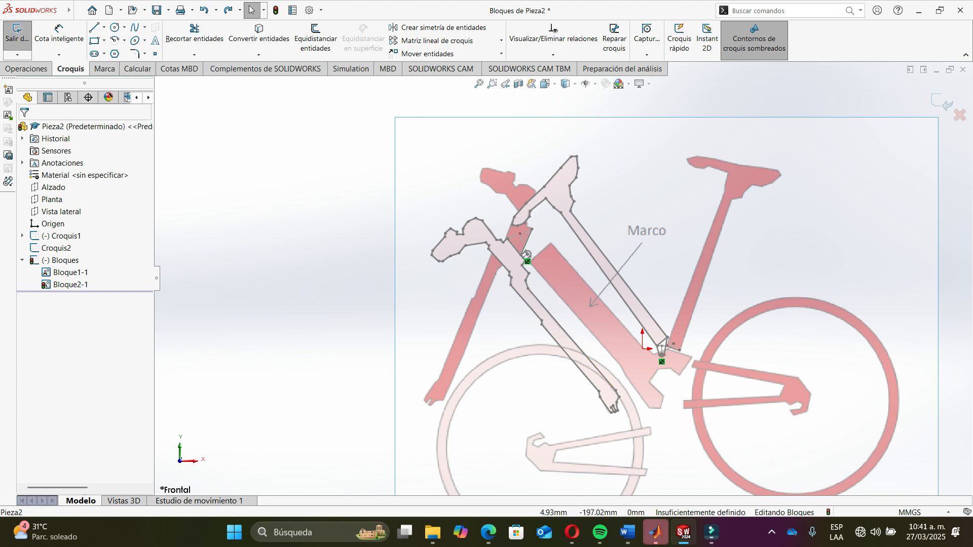
- Switch to the mechanism design textbook PDF and study Figure 8.80's four-bar linkage notation and the Freudenstein equations
mouse_move(655, 532)
mouse_move(572, 532)
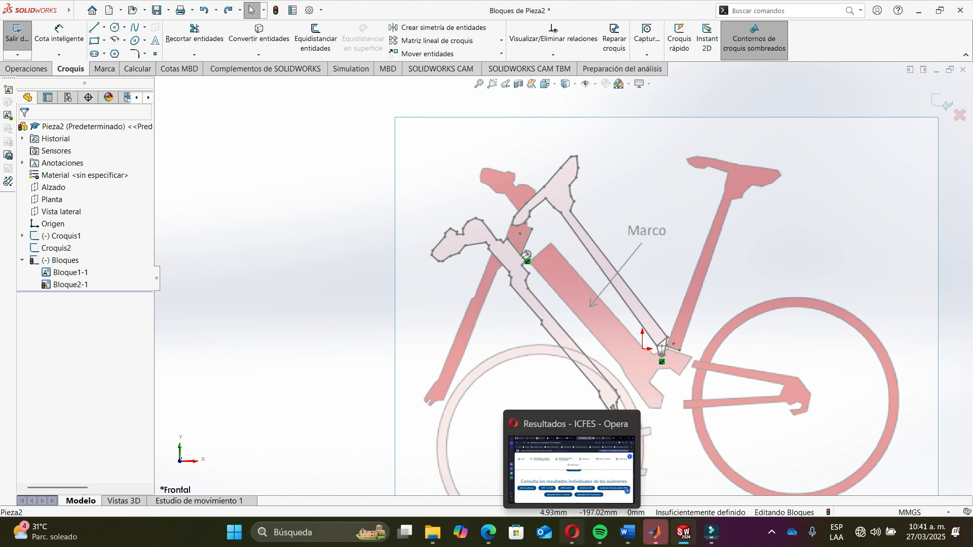
key("alt+Tab")
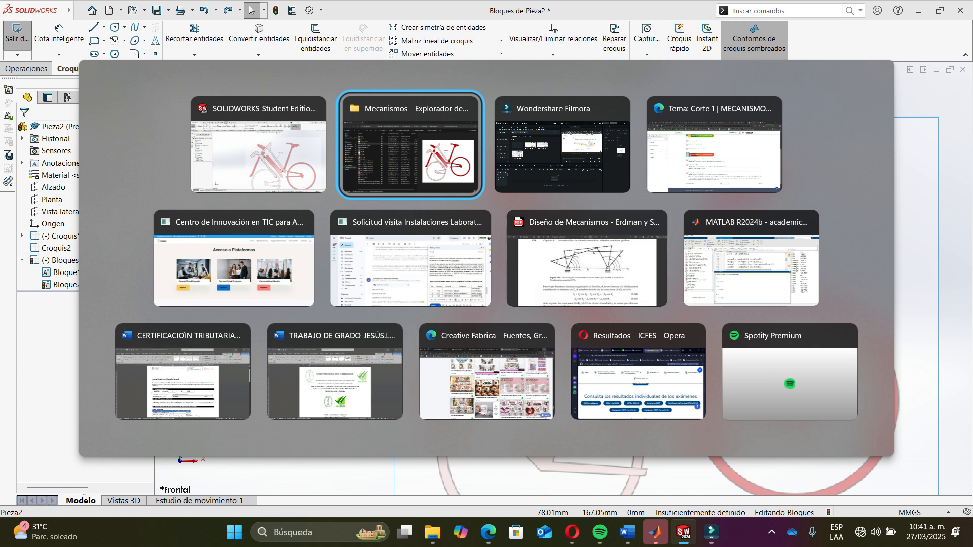
left_click(587, 263)
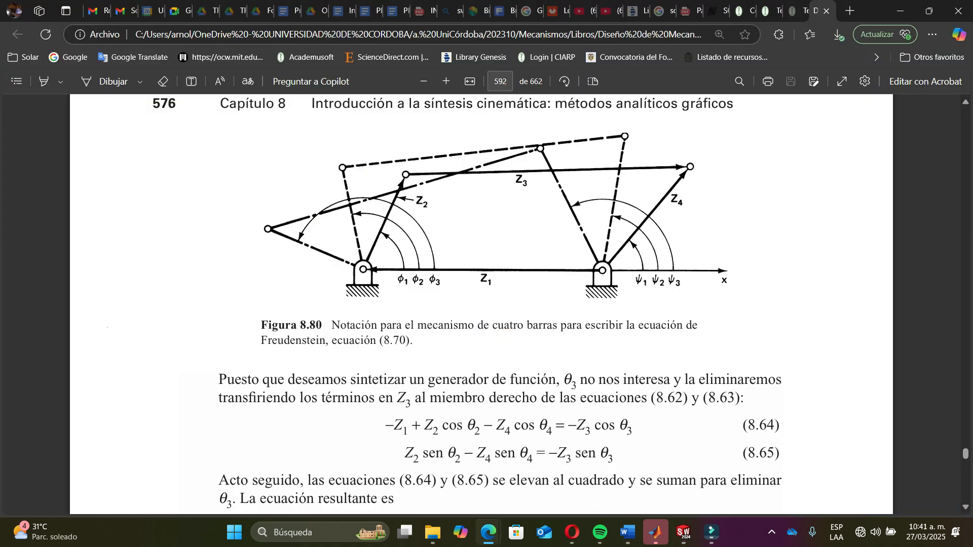
scroll(647, 304, "up", 1)
scroll(647, 304, "up", 1, "ctrl")
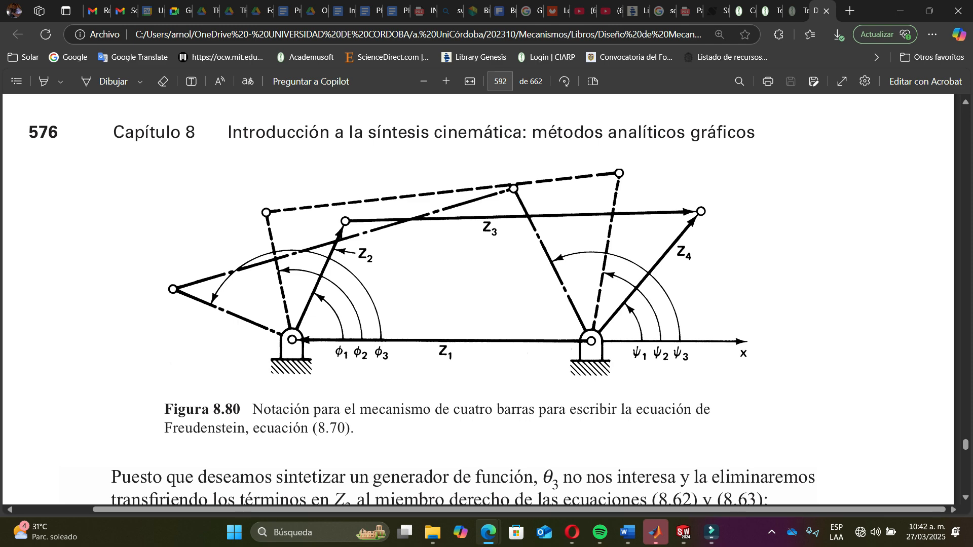
scroll(478, 299, "down", 3)
scroll(478, 299, "down", 3, "ctrl")
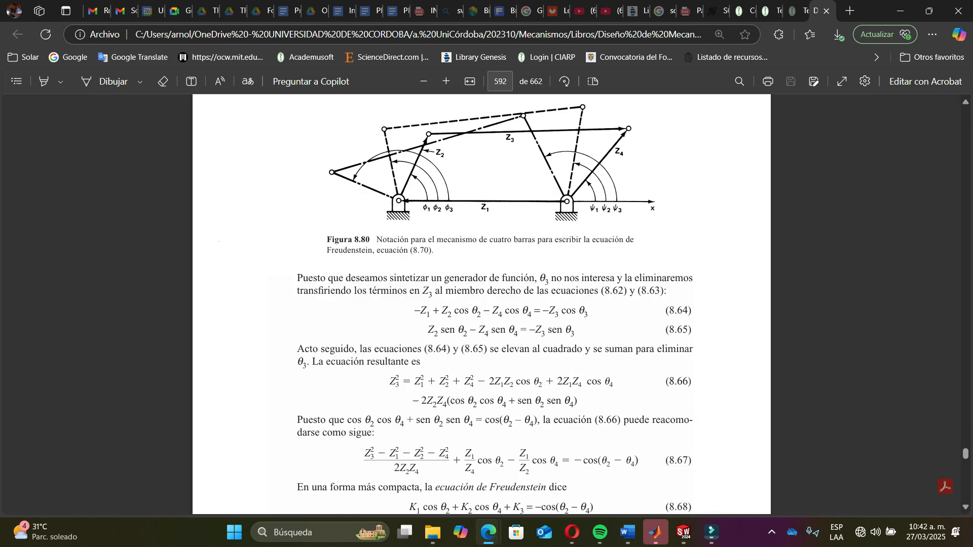
scroll(481, 304, "up", 8)
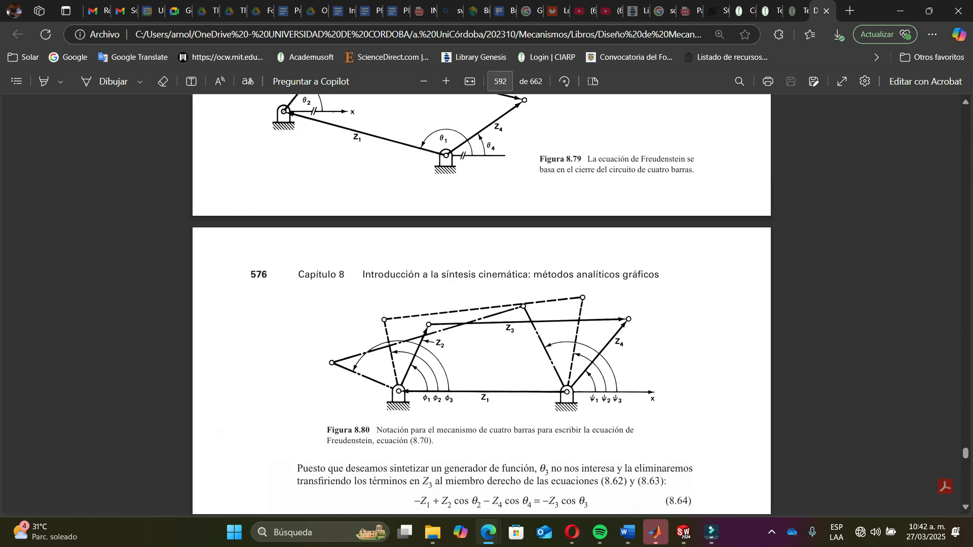
scroll(481, 304, "up", 1)
scroll(481, 304, "down", 6)
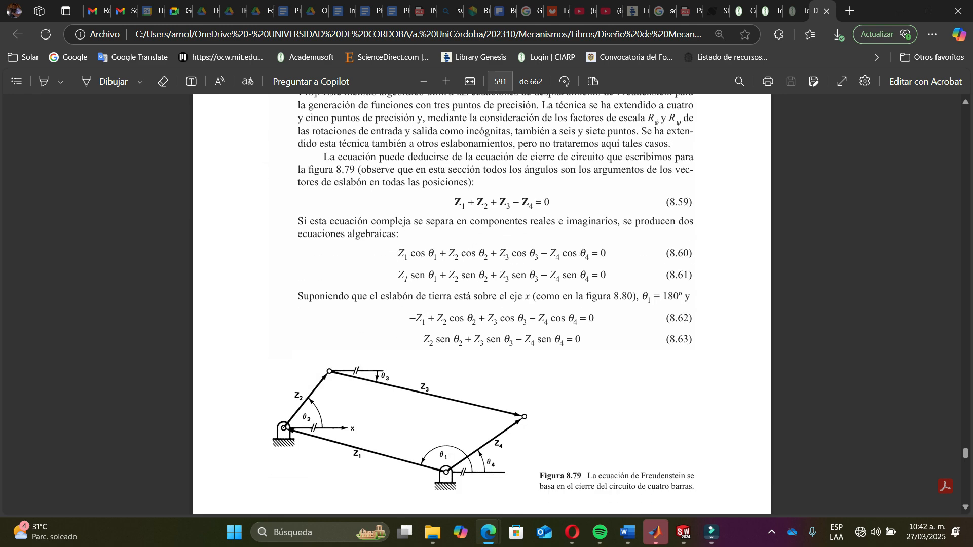
scroll(482, 304, "up", 1, "ctrl")
scroll(480, 304, "up", 1, "ctrl")
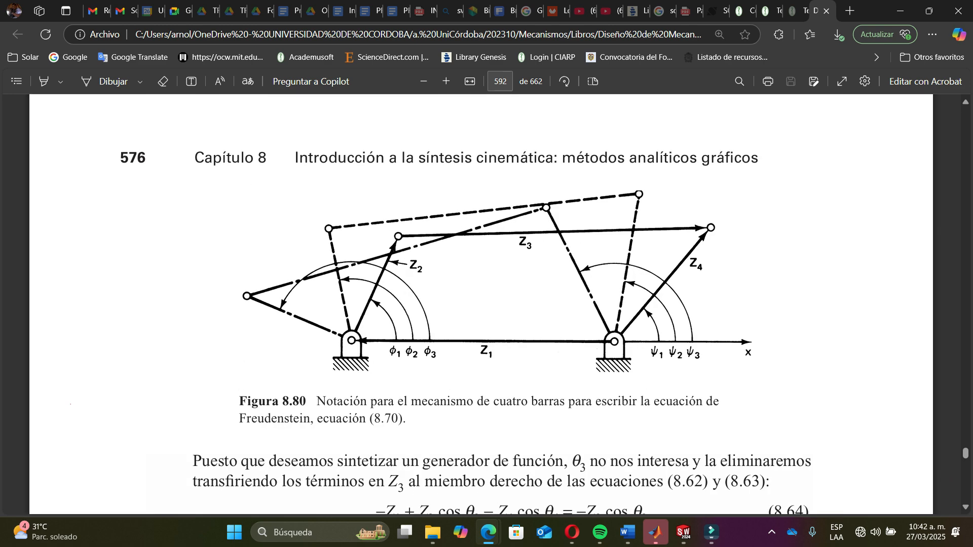
scroll(482, 304, "up", 2)
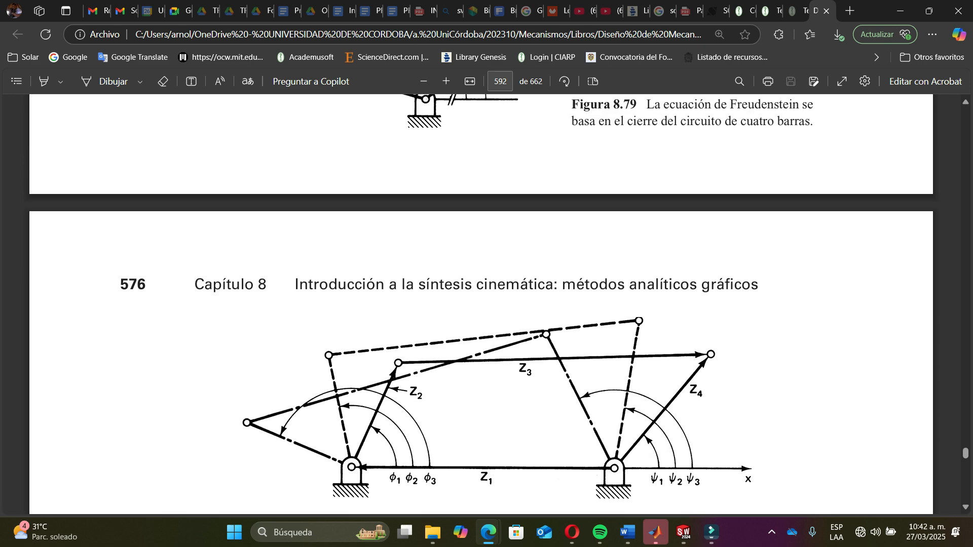
scroll(481, 304, "down", 2)
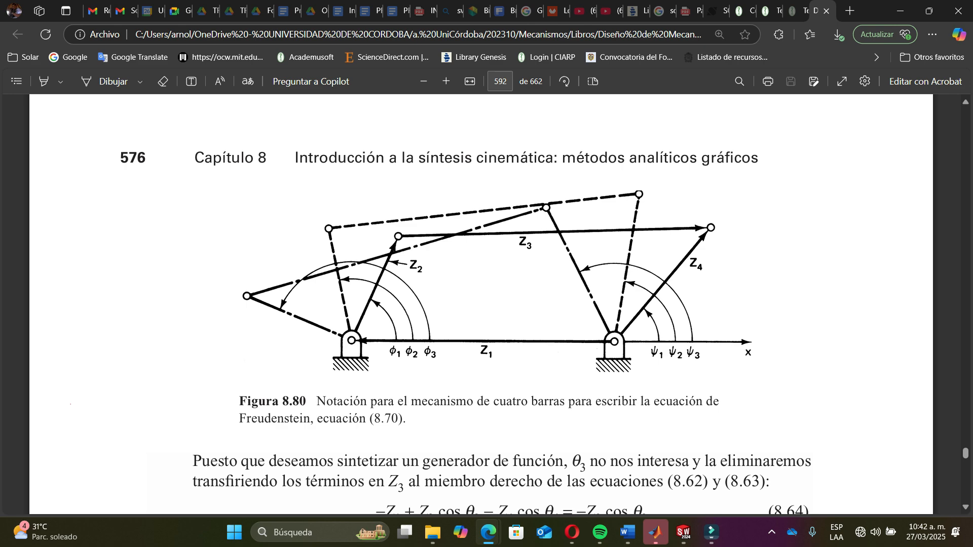
scroll(486, 304, "down", 3)
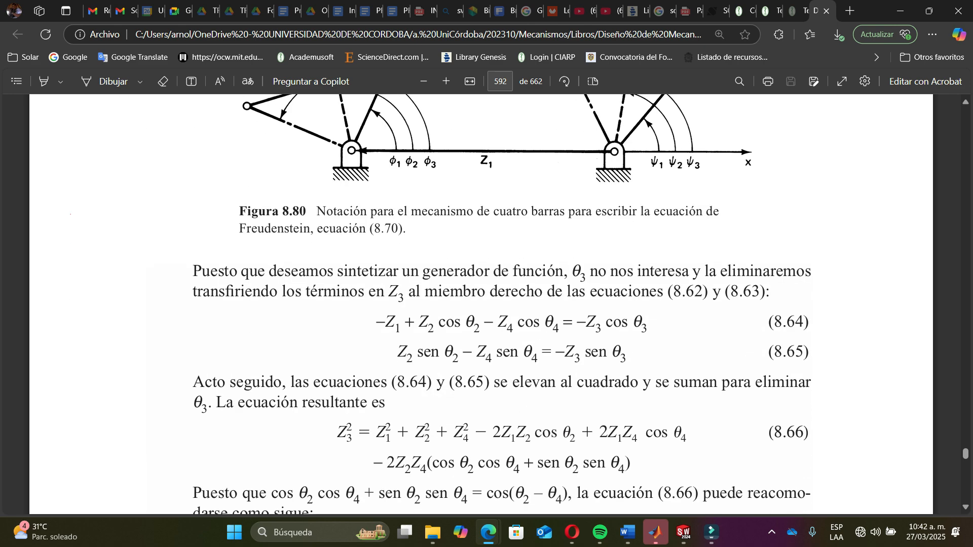
scroll(501, 304, "down", 5)
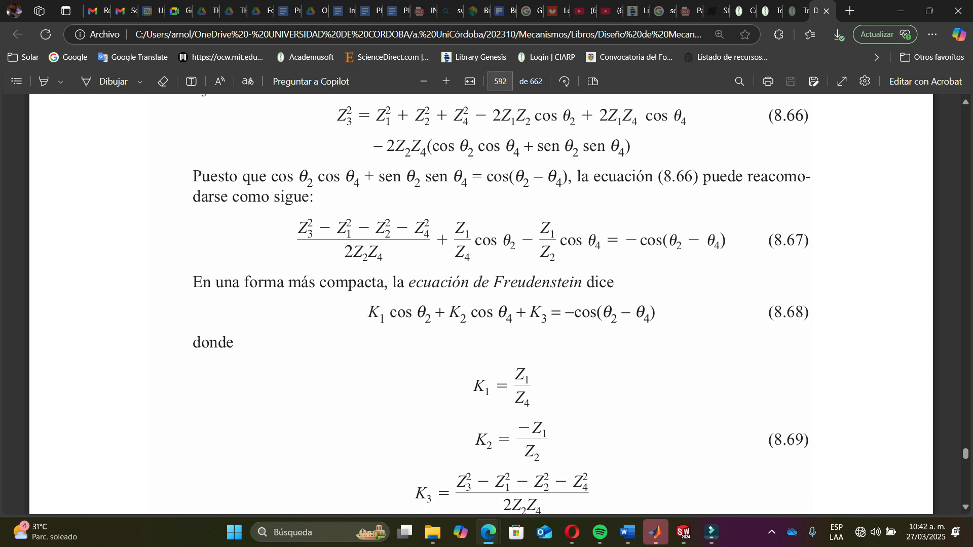
scroll(487, 304, "down", 2)
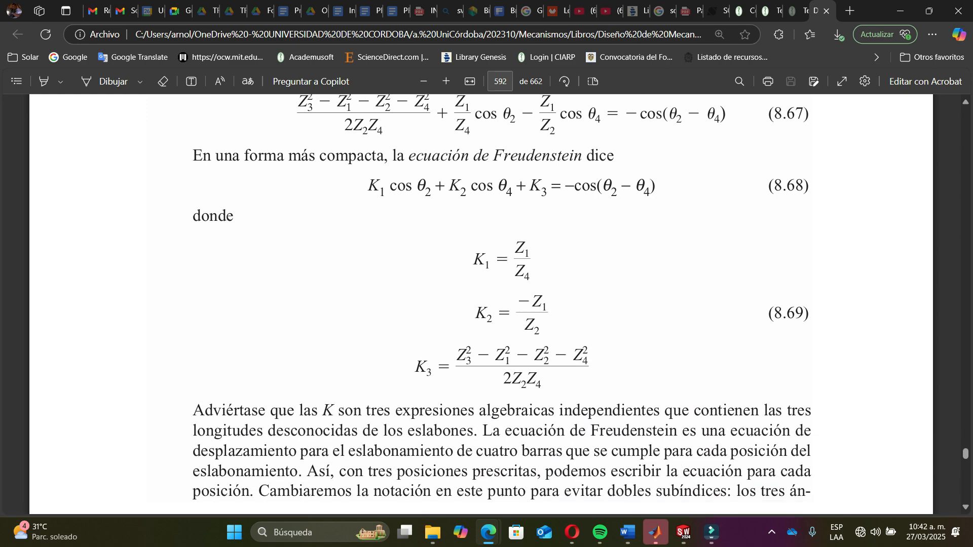
scroll(487, 304, "down", 1)
scroll(487, 304, "up", 6)
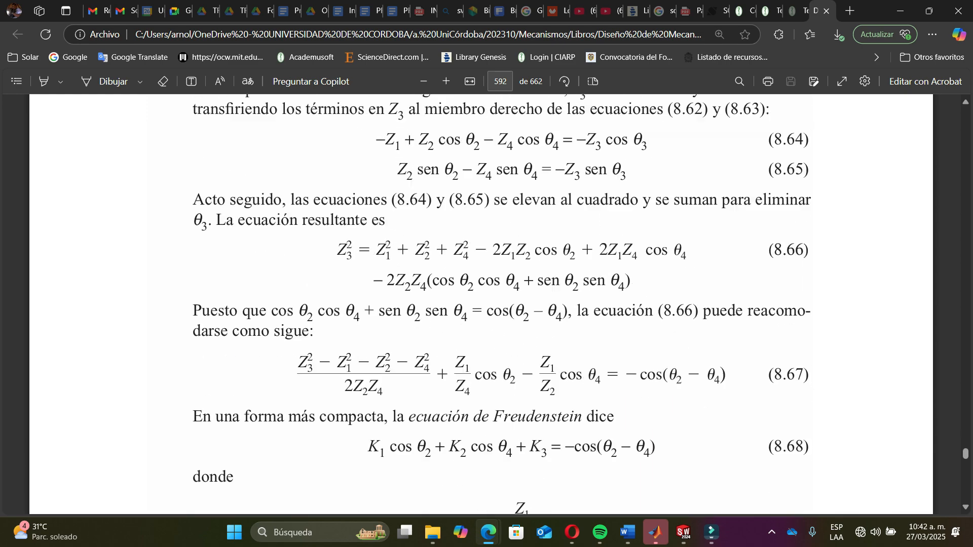
scroll(486, 304, "down", 15)
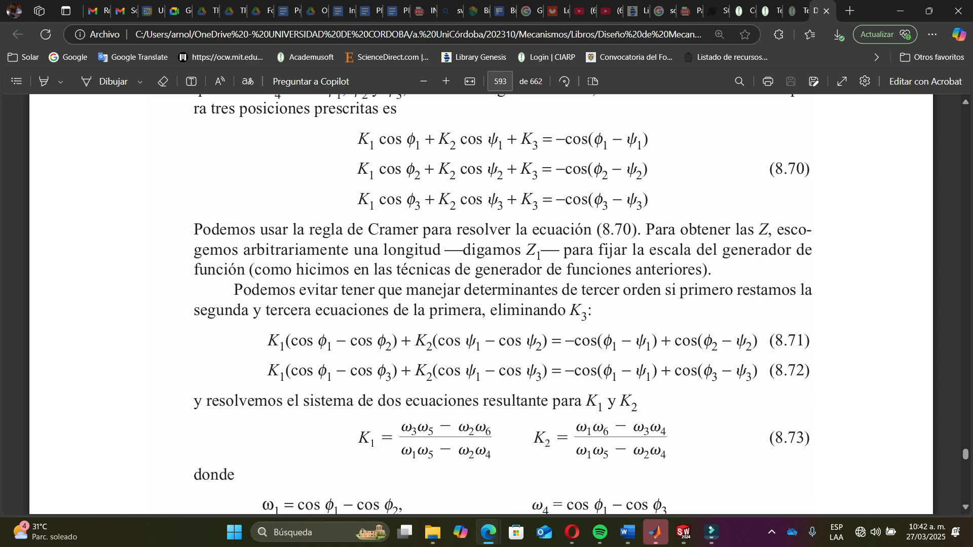
scroll(487, 304, "down", 4)
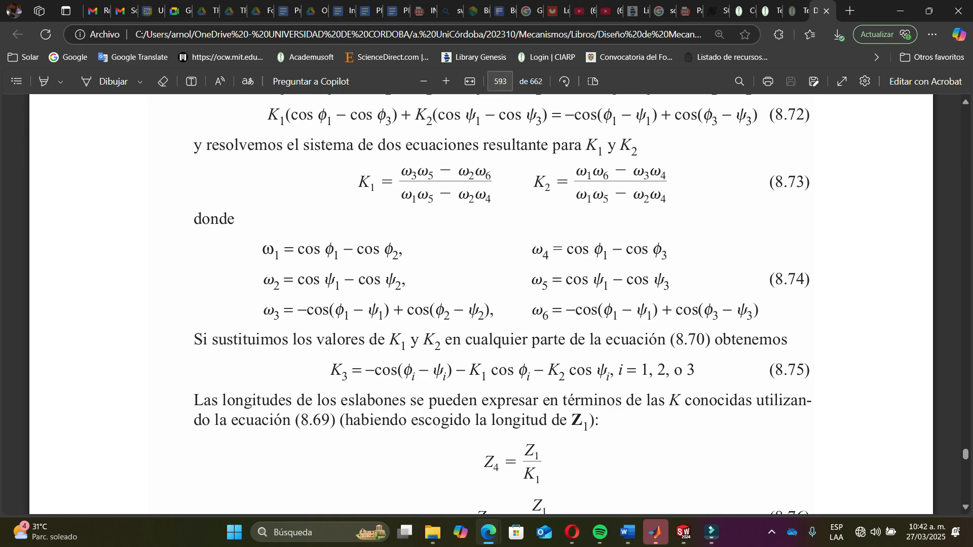
scroll(487, 304, "down", 2)
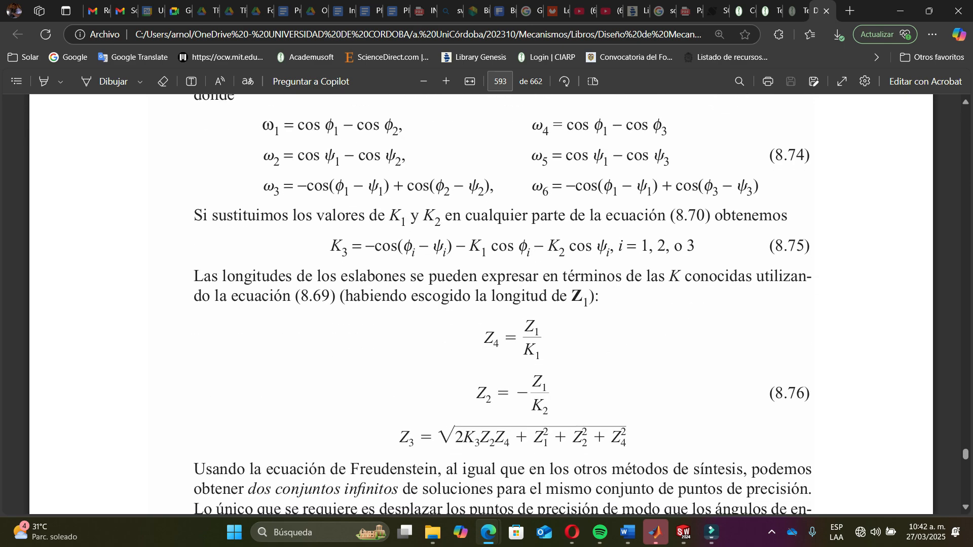
scroll(486, 304, "up", 15)
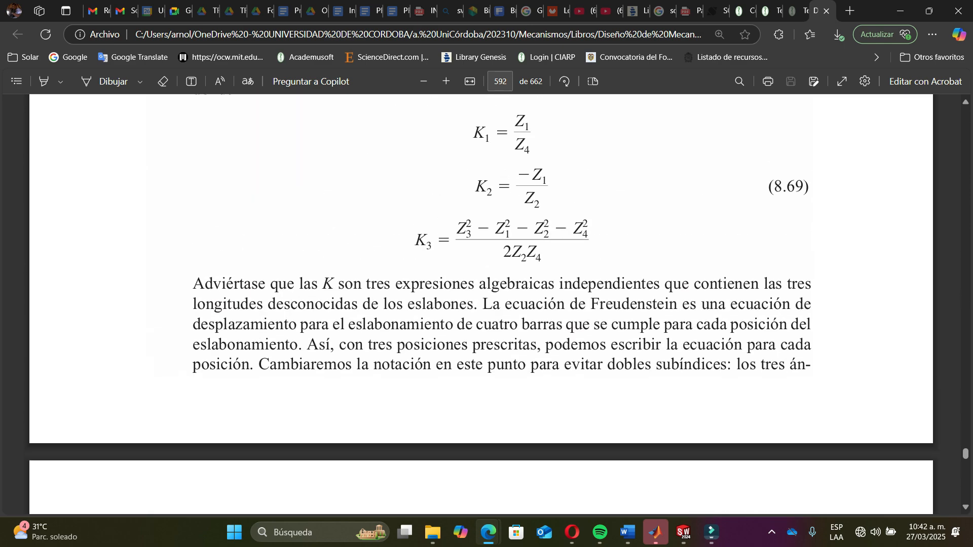
scroll(487, 304, "up", 14)
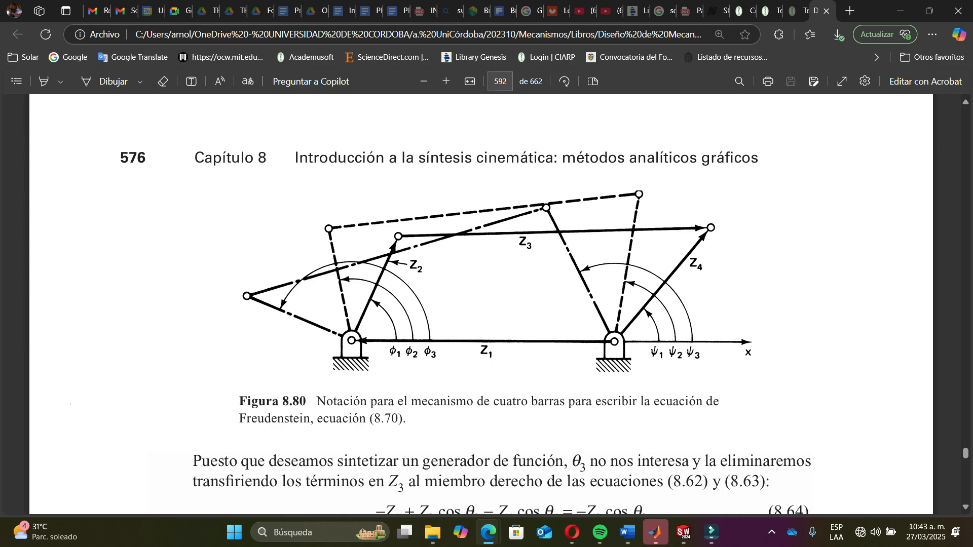
scroll(487, 304, "down", 9)
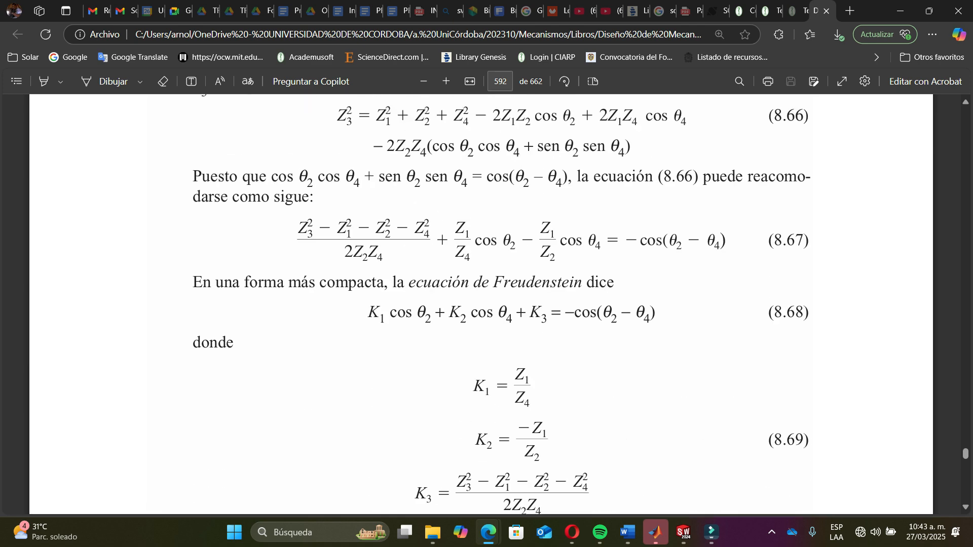
scroll(486, 304, "down", 1)
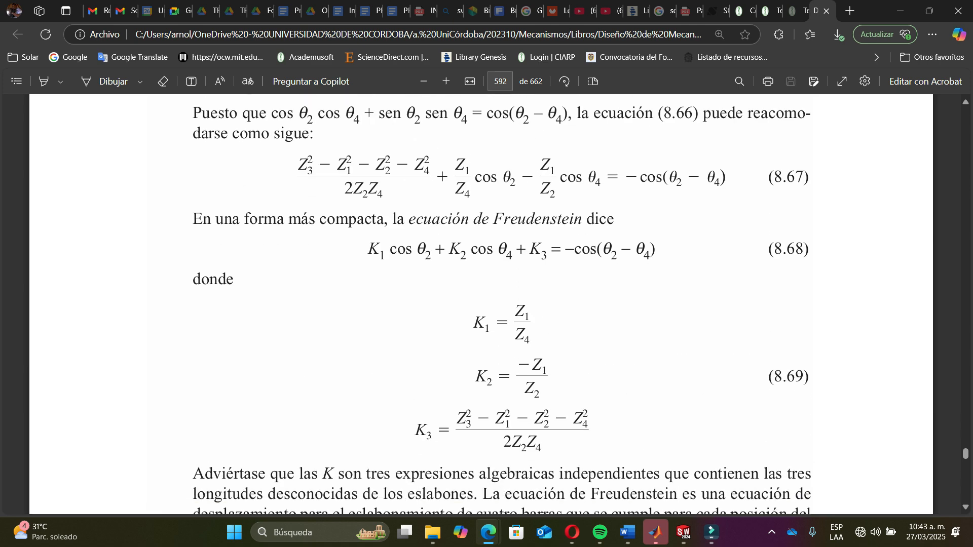
scroll(486, 304, "down", 2)
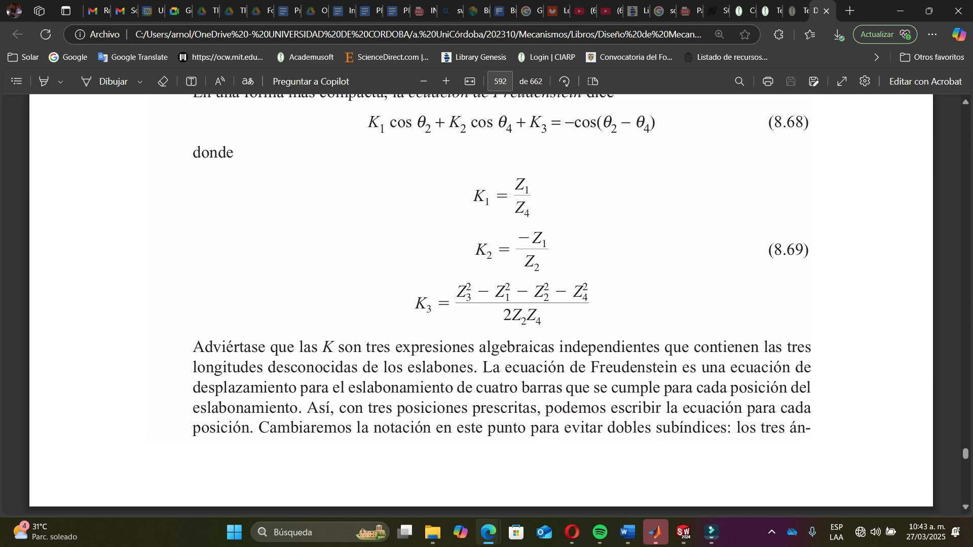
scroll(486, 305, "down", 18)
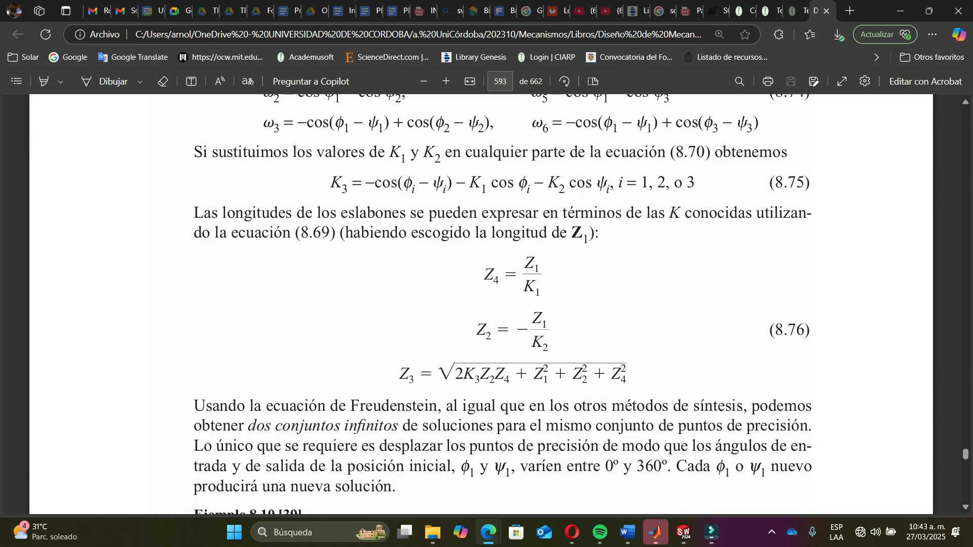
double_click(581, 234)
left_click(580, 234)
scroll(487, 304, "up", 20)
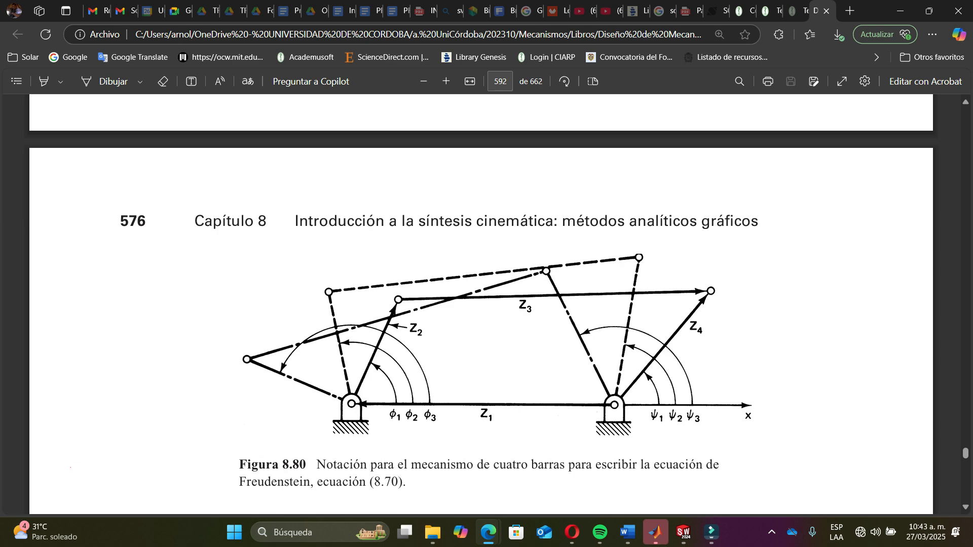
- Back in the sketch, draw a construction line about 224 mm long between the two pivot points of the frame tube
key("alt+Tab")
scroll(641, 393, "down", 3)
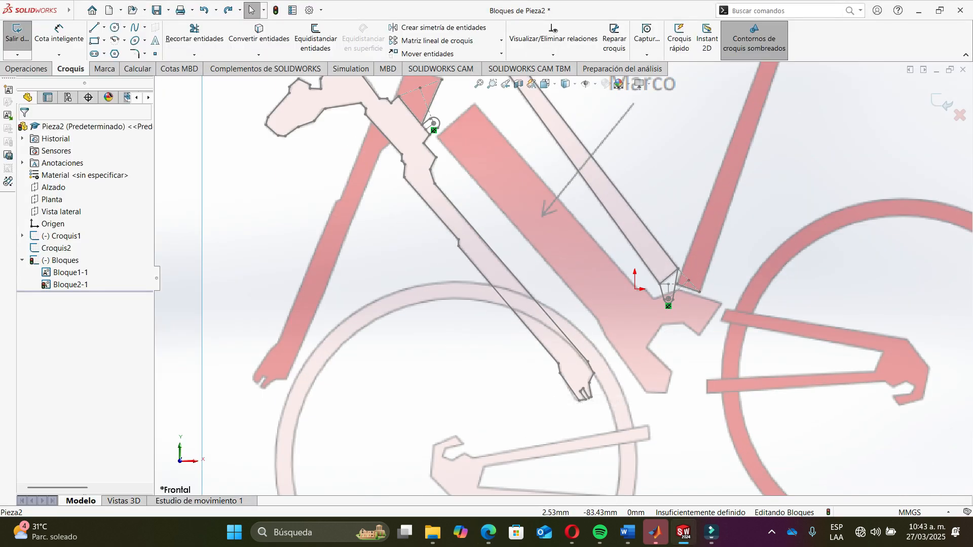
left_click(104, 27)
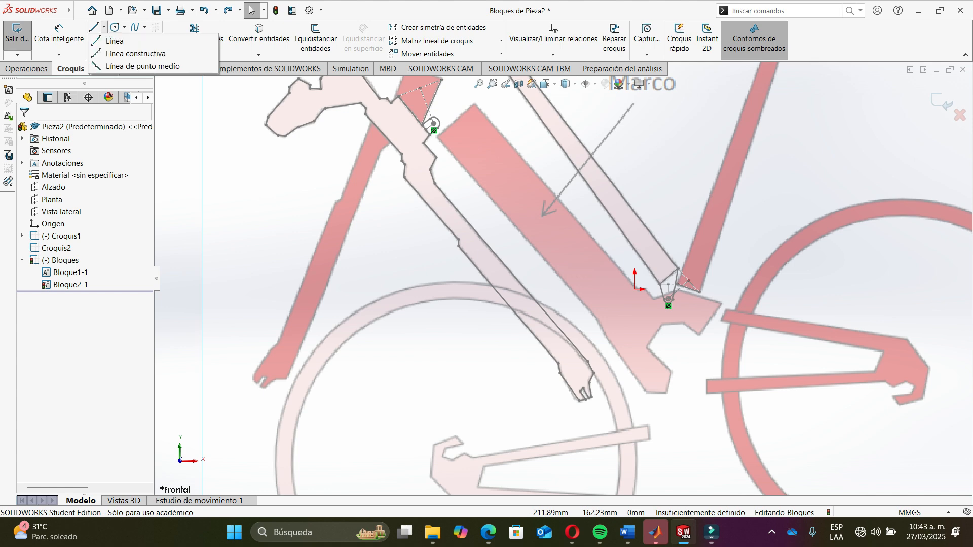
left_click(135, 53)
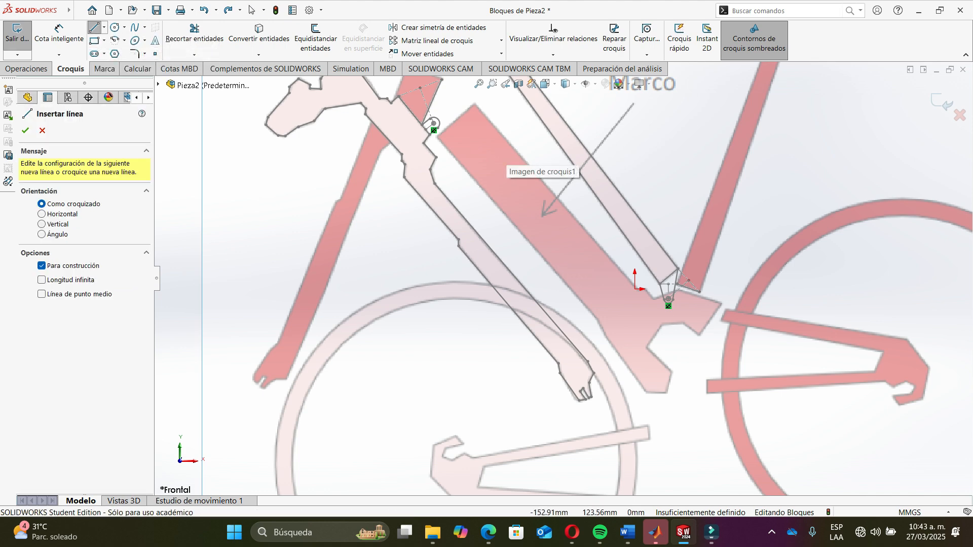
left_click(433, 124)
scroll(453, 128, "down", 5)
scroll(446, 157, "up", 10)
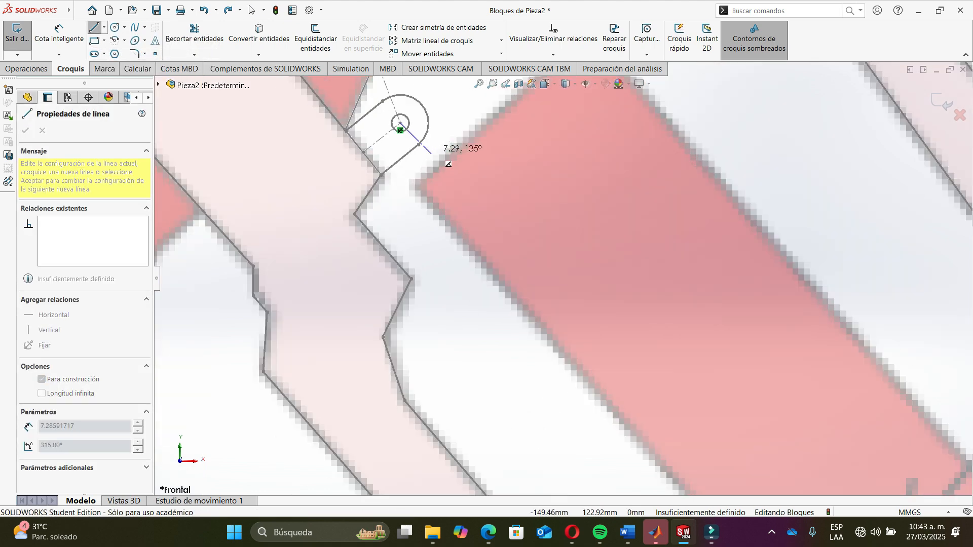
scroll(643, 332, "down", 8)
scroll(628, 223, "down", 2)
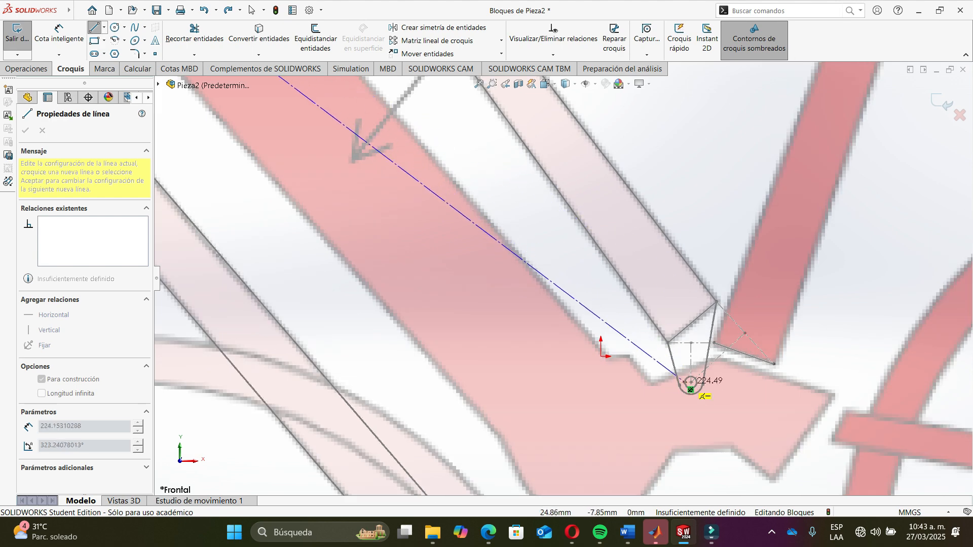
left_click(685, 358)
key("Escape")
- Return to the textbook PDF to compare the traced link with Figure 8.80's four-bar linkage
scroll(636, 257, "up", 9)
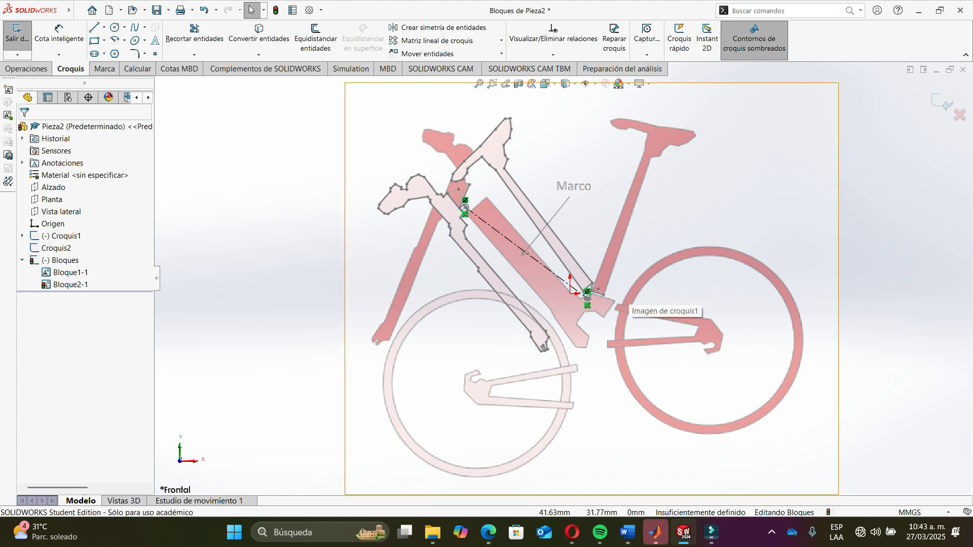
scroll(601, 290, "down", 3)
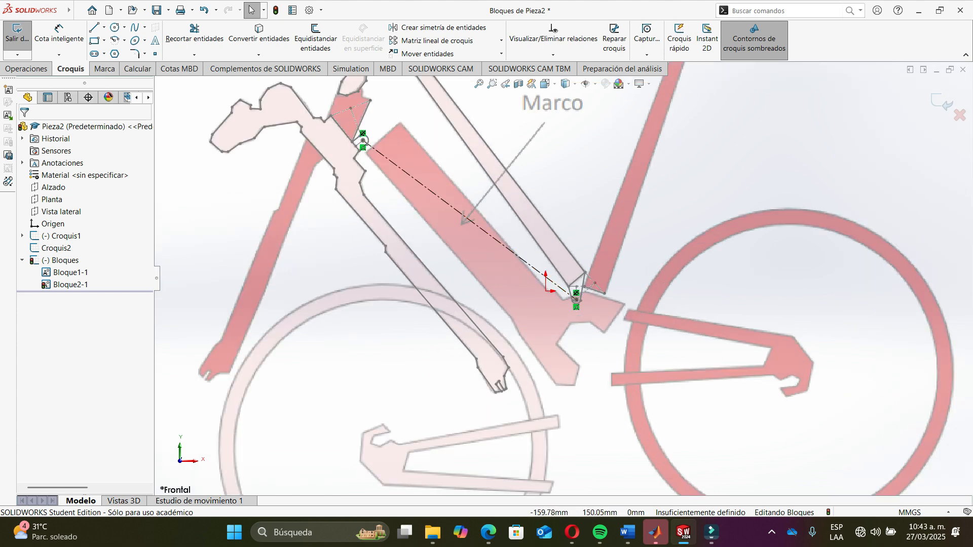
key("alt+Tab")
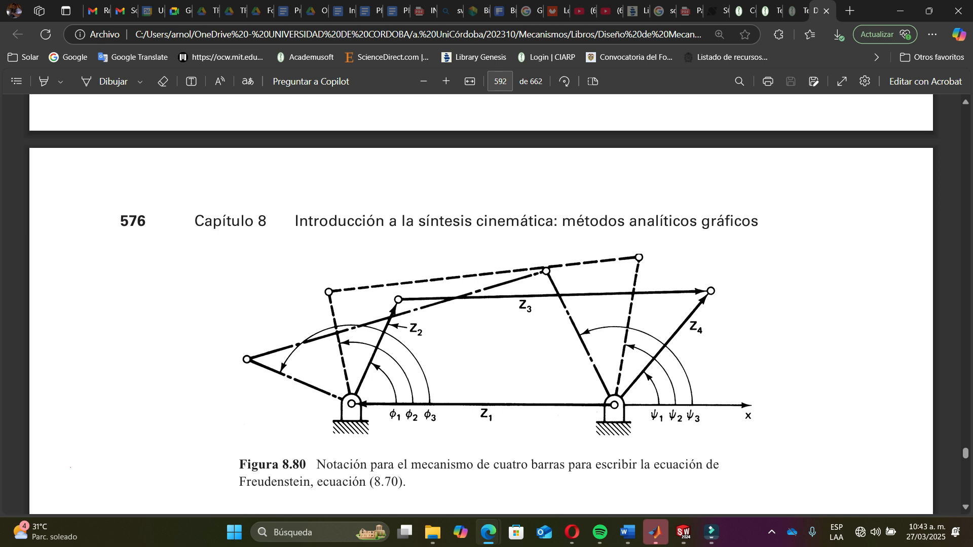
key("alt+Tab")
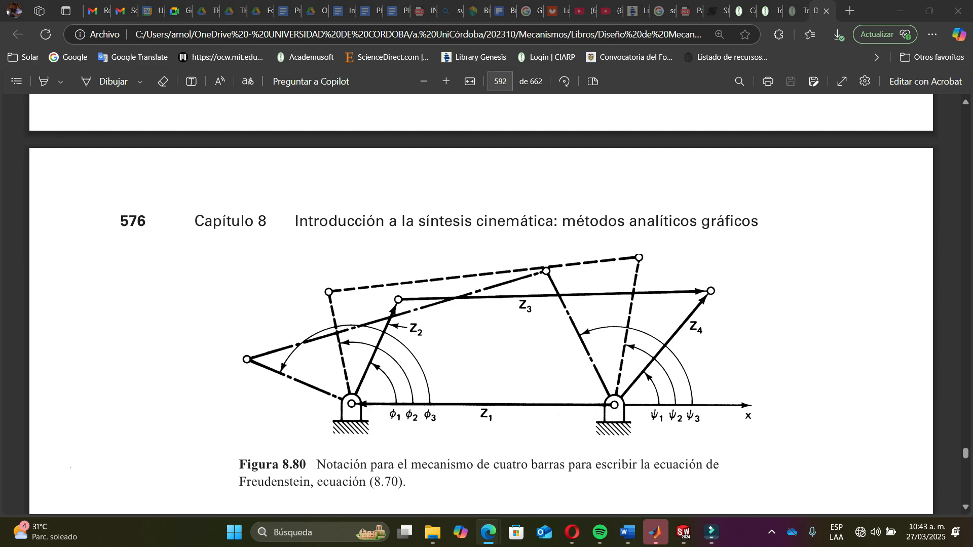
- Back in the sketch, draw a construction line about 55 mm long extending the frame link beyond its lower pivot
left_click(104, 27)
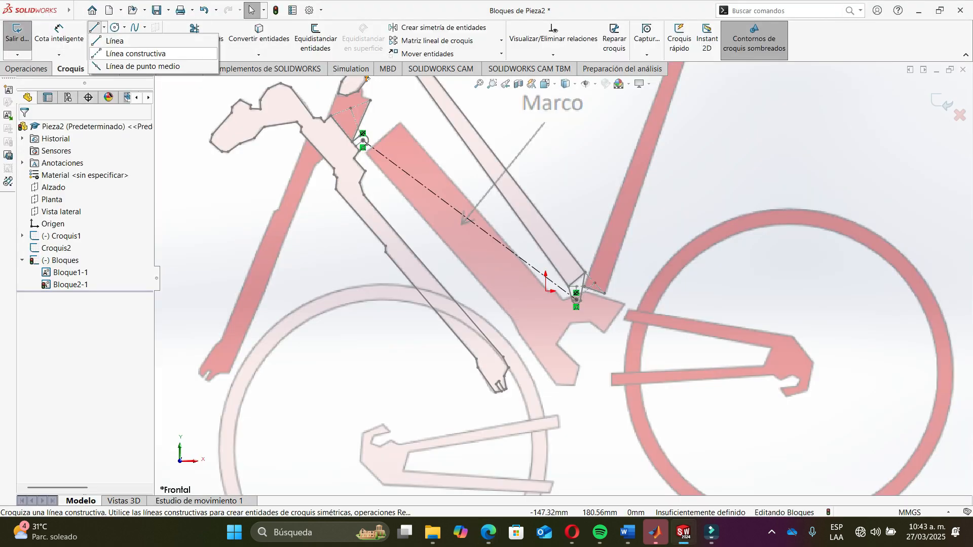
left_click(126, 50)
scroll(595, 310, "down", 10)
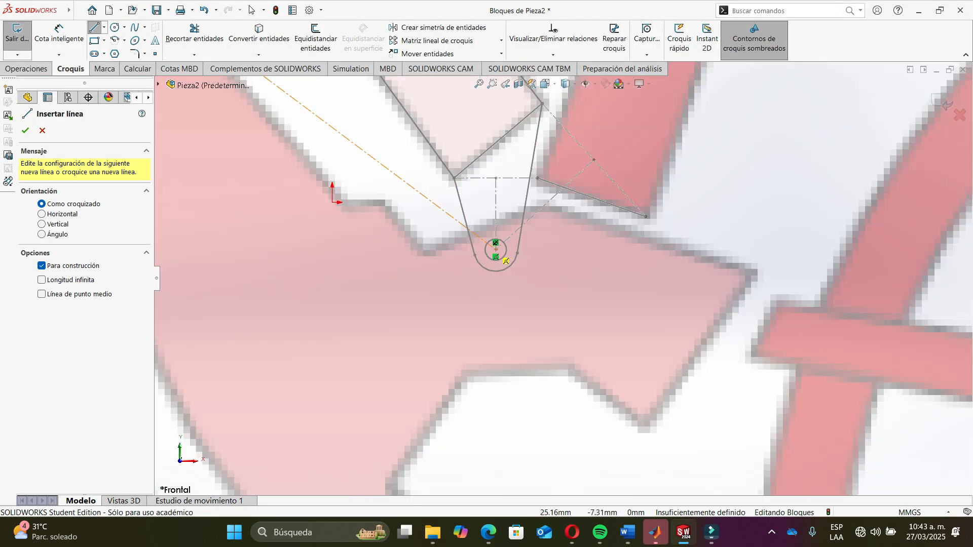
left_click(495, 248)
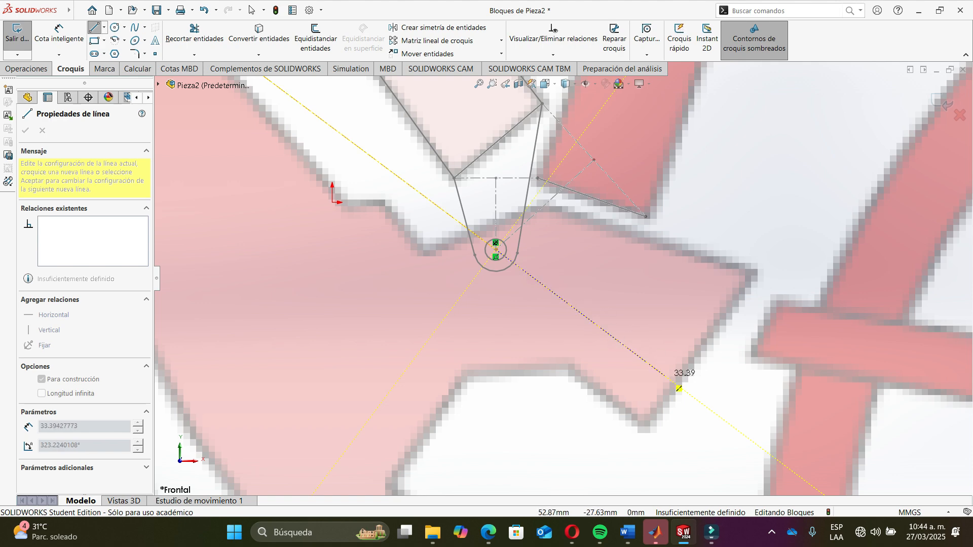
left_click(775, 458)
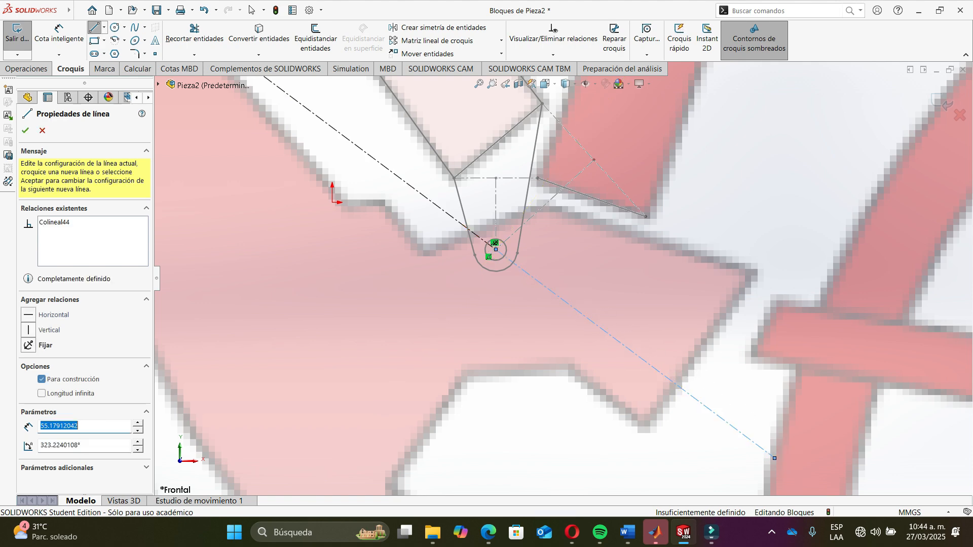
key("Escape")
- Draw a construction line about 14 mm long from the lower pivot to the tube's upper-left corner
scroll(563, 275, "up", 12)
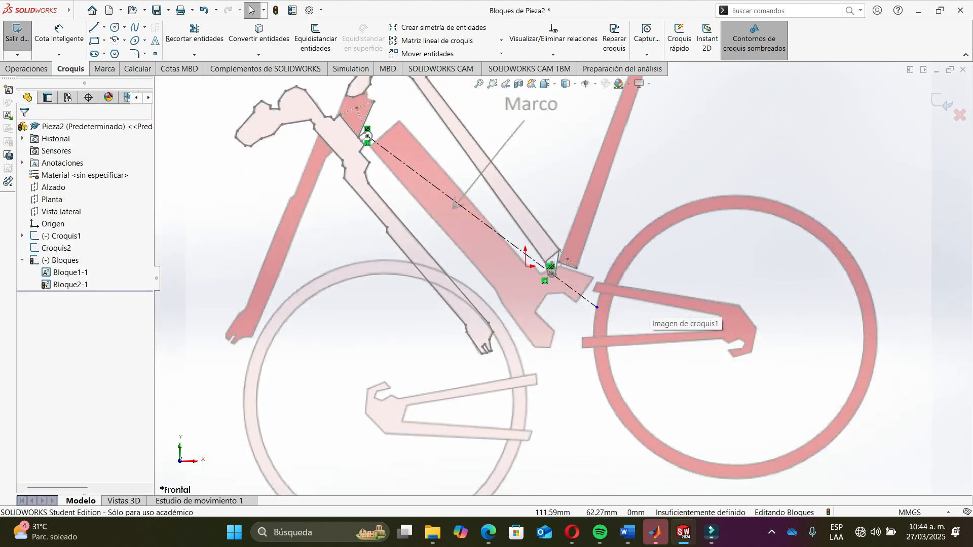
scroll(517, 182, "down", 3)
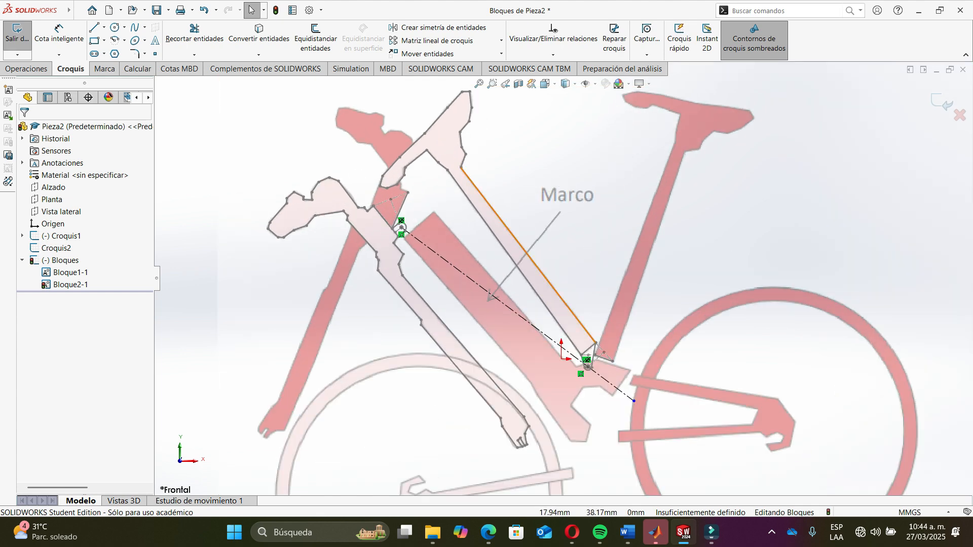
scroll(585, 325, "down", 1)
scroll(583, 326, "down", 3)
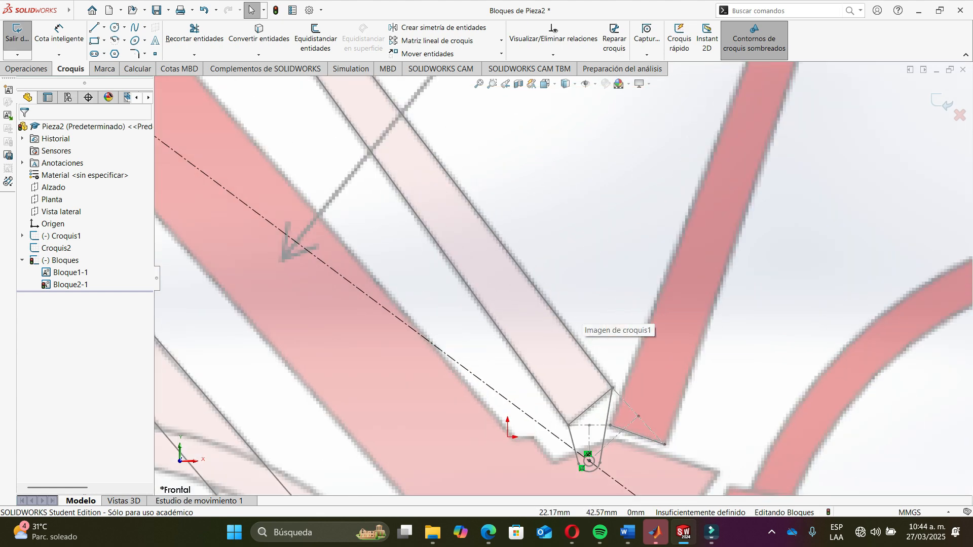
scroll(557, 273, "up", 5)
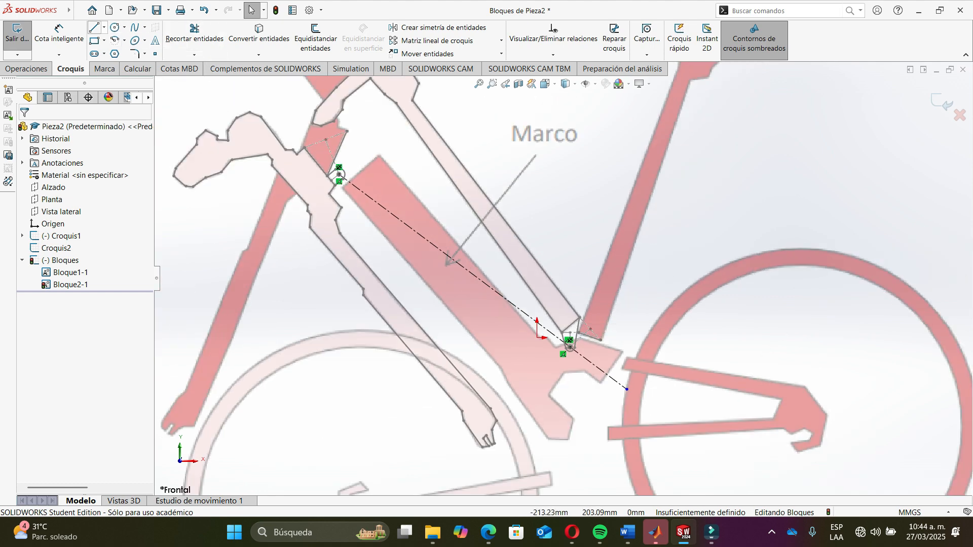
left_click(104, 28)
left_click(135, 54)
scroll(568, 350, "down", 5)
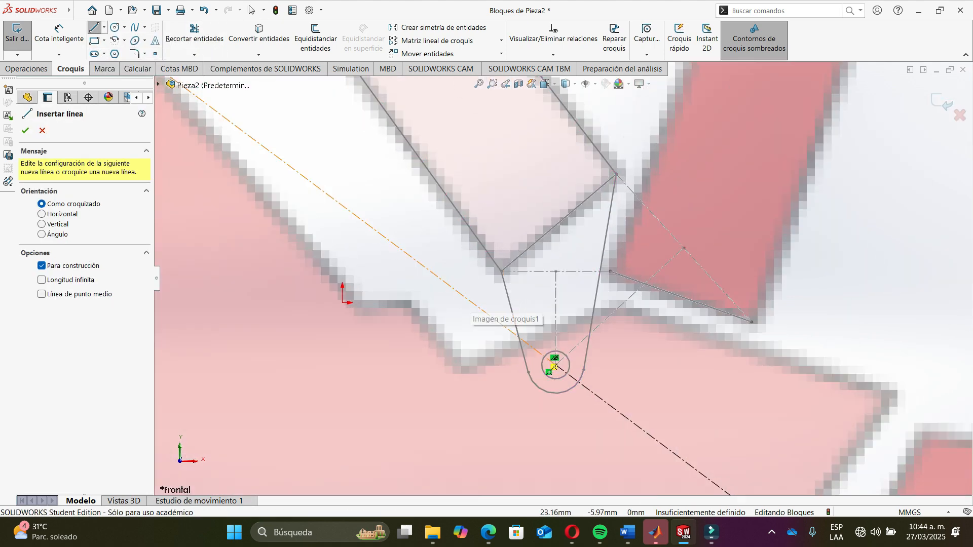
left_click(556, 365)
left_click(556, 365)
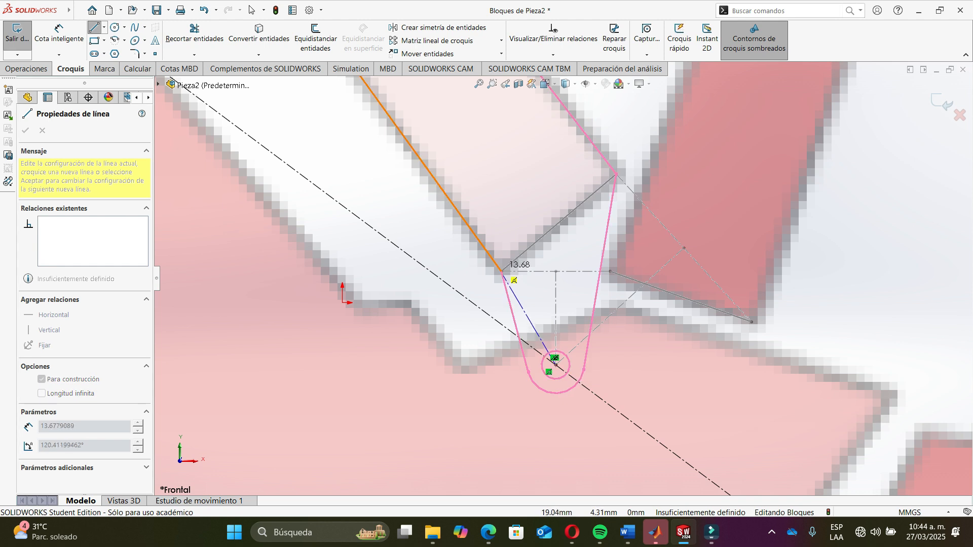
left_click(502, 271)
key("Escape")
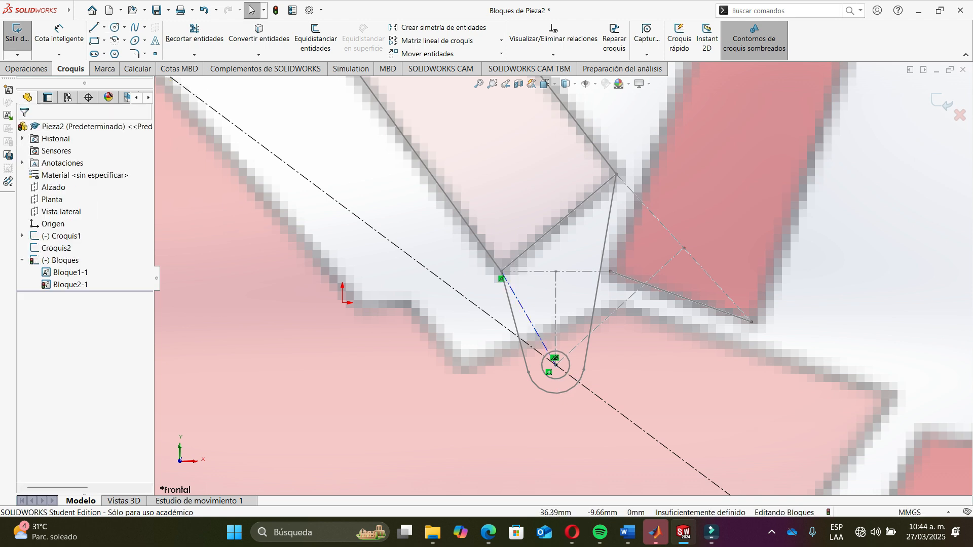
- Inspect the new short construction line and its endpoint at the lower pivot
scroll(552, 385, "down", 3)
scroll(560, 350, "down", 2)
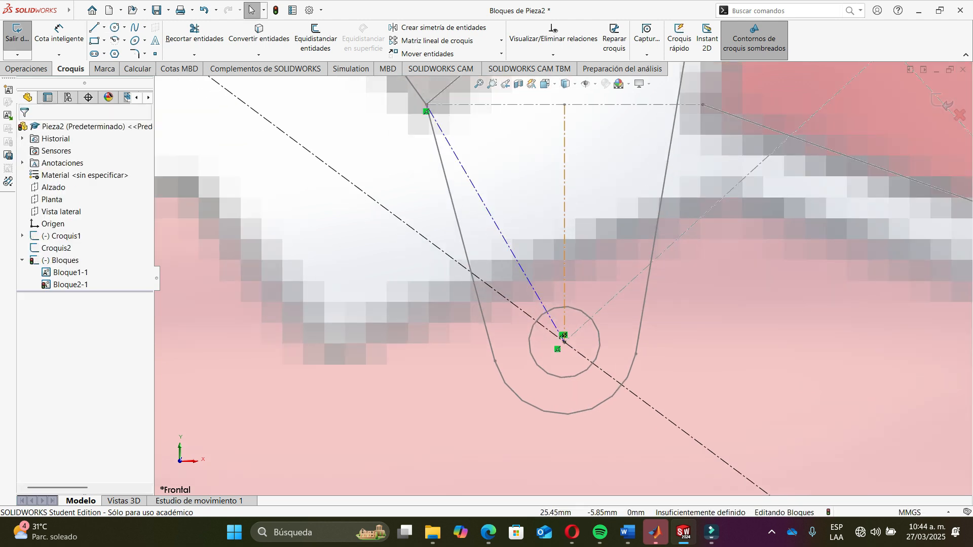
left_click(564, 341)
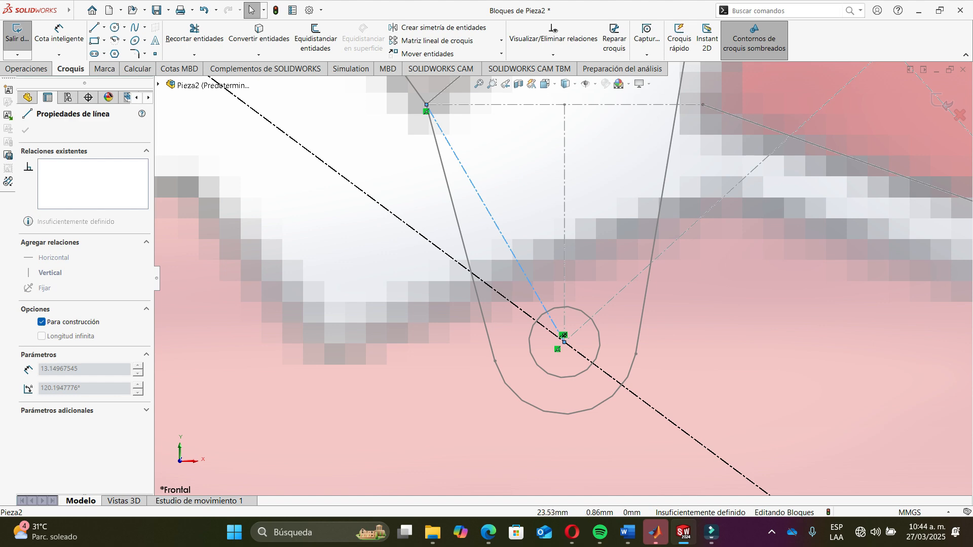
scroll(562, 370, "down", 3)
left_click(561, 320)
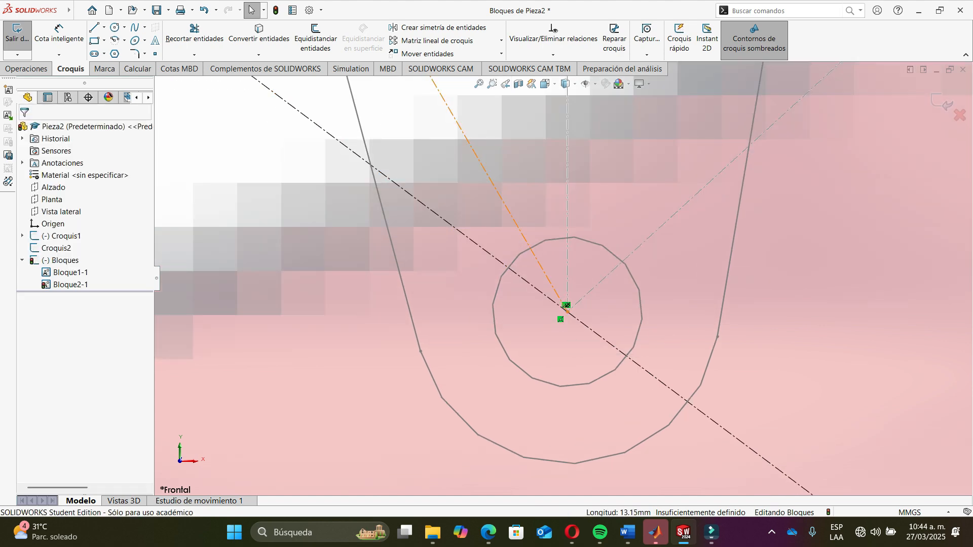
left_click(564, 302)
scroll(563, 278, "up", 4)
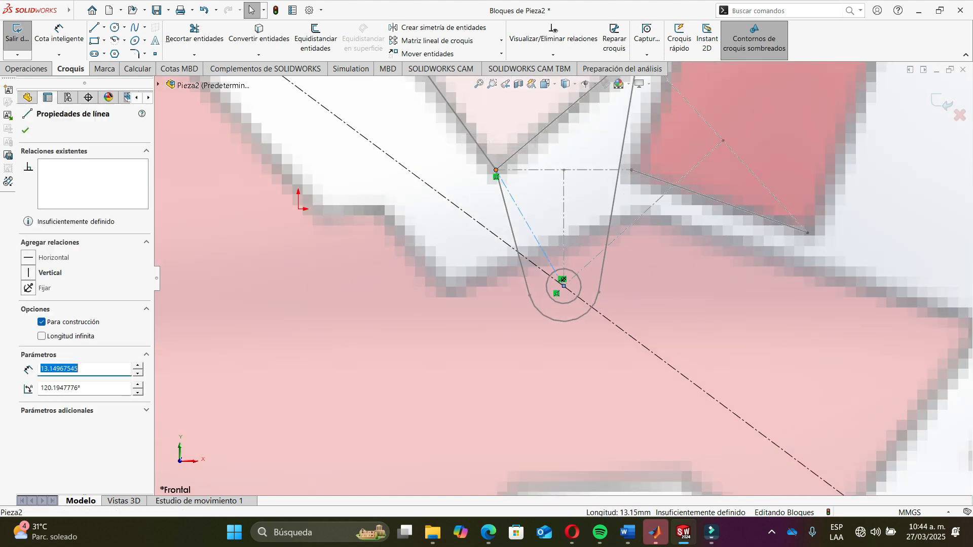
left_click(563, 279)
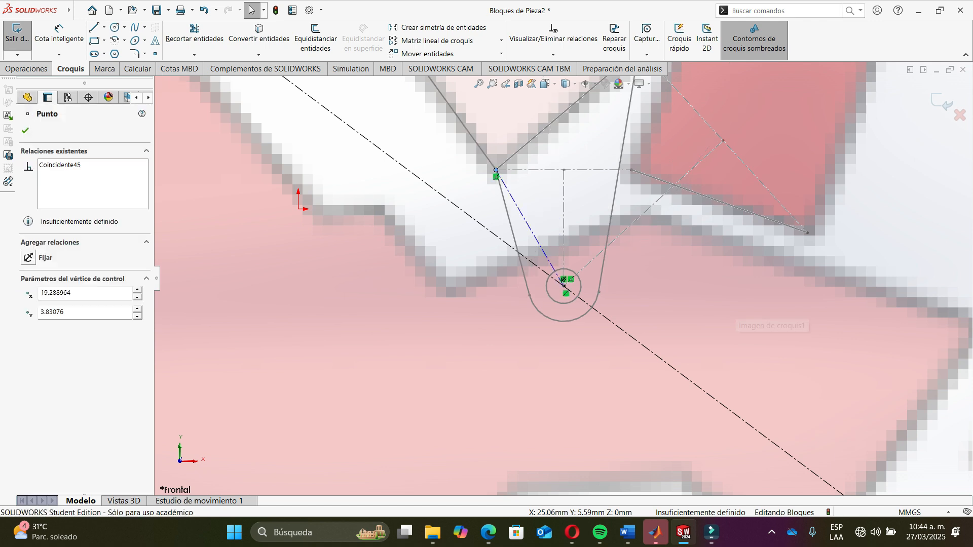
key("Escape")
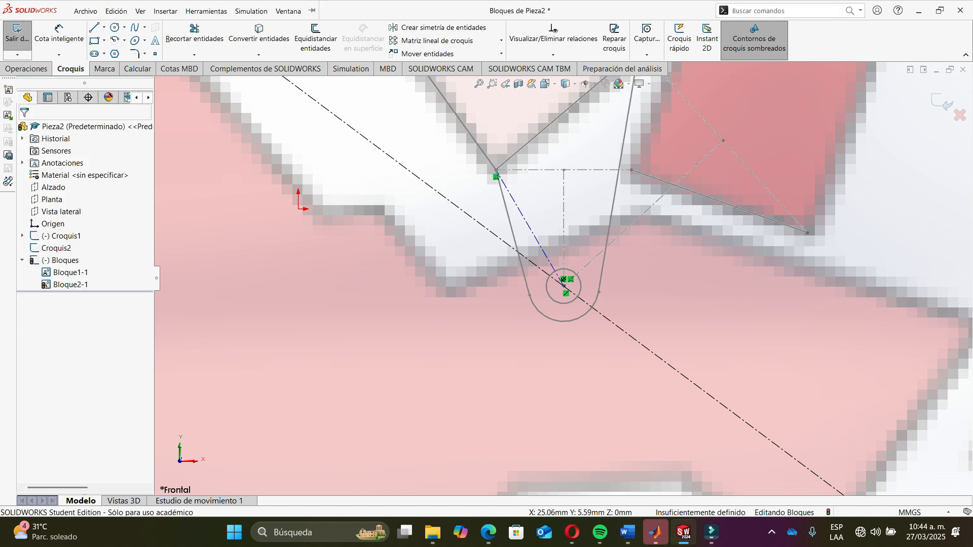
- Draw a construction line about 12 mm long from the lower pivot to the tube's right corner
key("l")
left_click(104, 28)
left_click(122, 52)
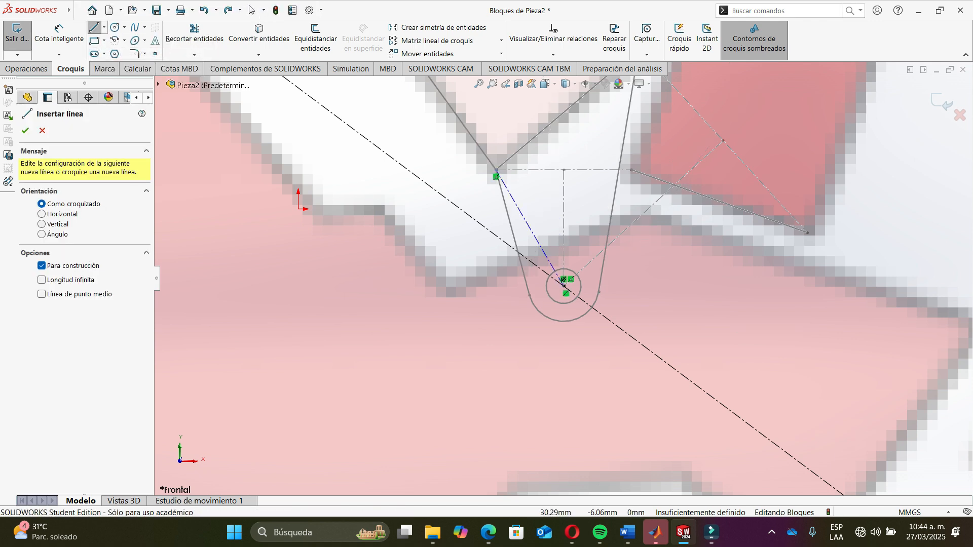
left_click(563, 280)
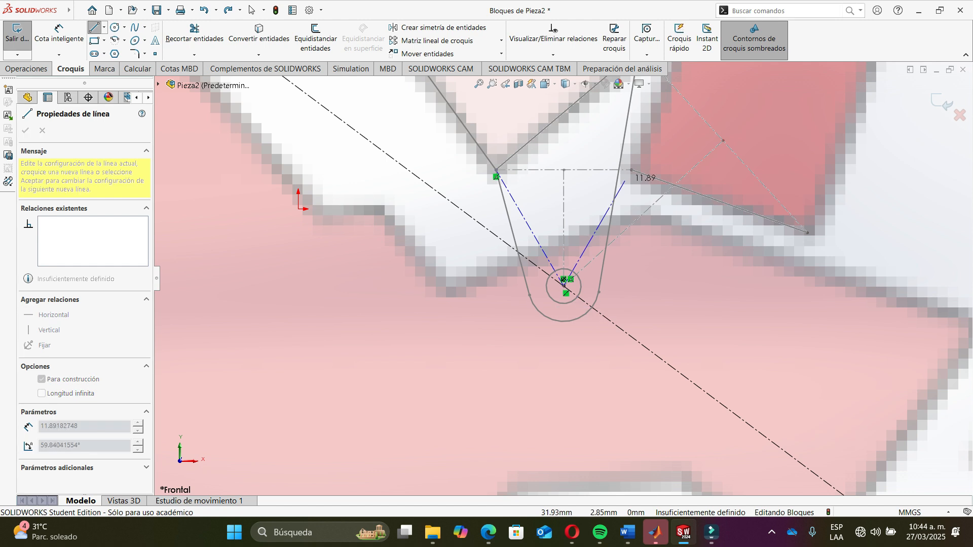
left_click(631, 170)
key("Escape")
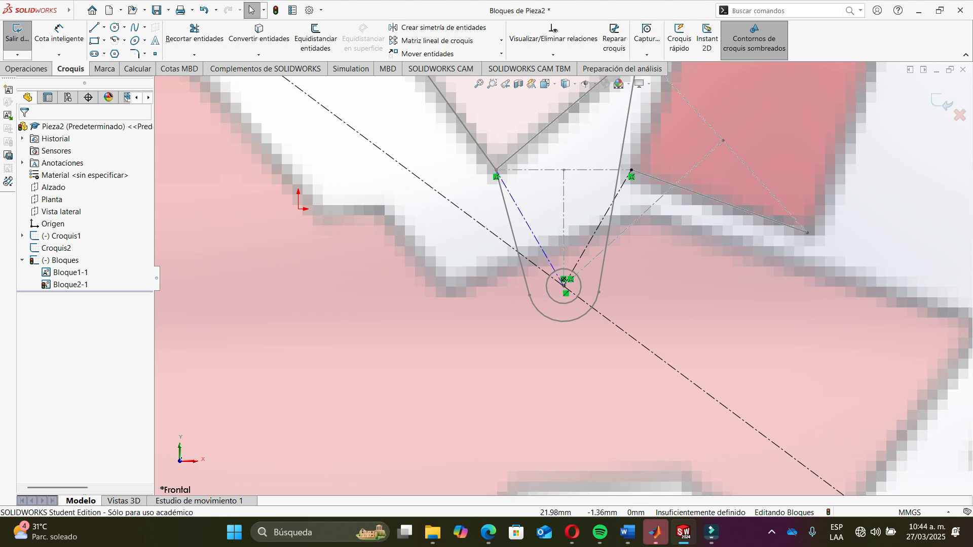
- At the upper pivot, draw a construction line about 34 mm long to the tube's upper-left corner
scroll(530, 227, "up", 13)
scroll(355, 143, "down", 7)
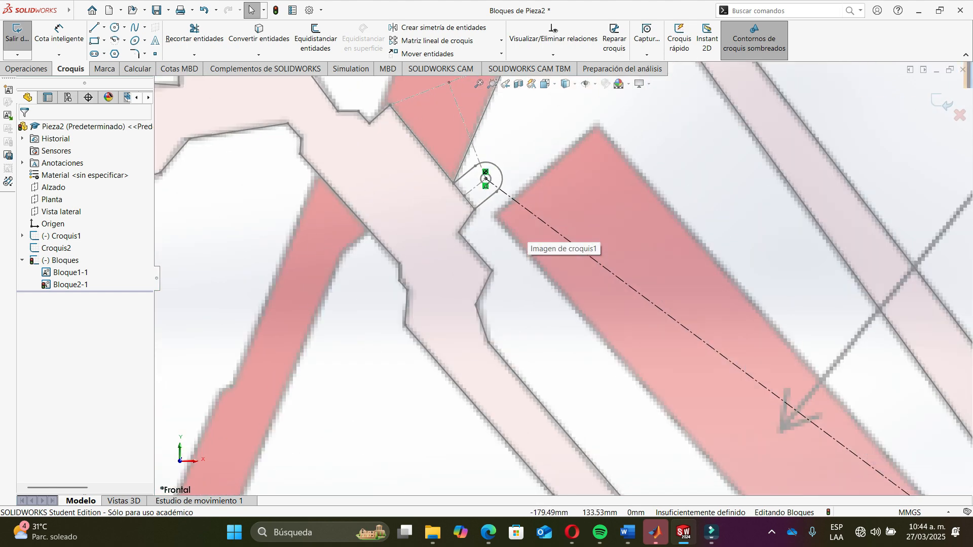
scroll(414, 140, "down", 5)
scroll(562, 264, "up", 5)
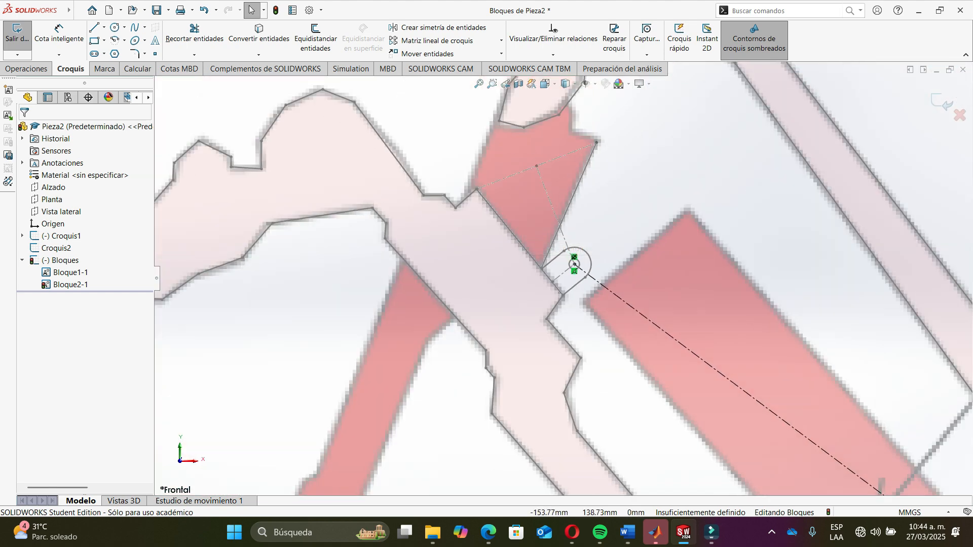
left_click(104, 27)
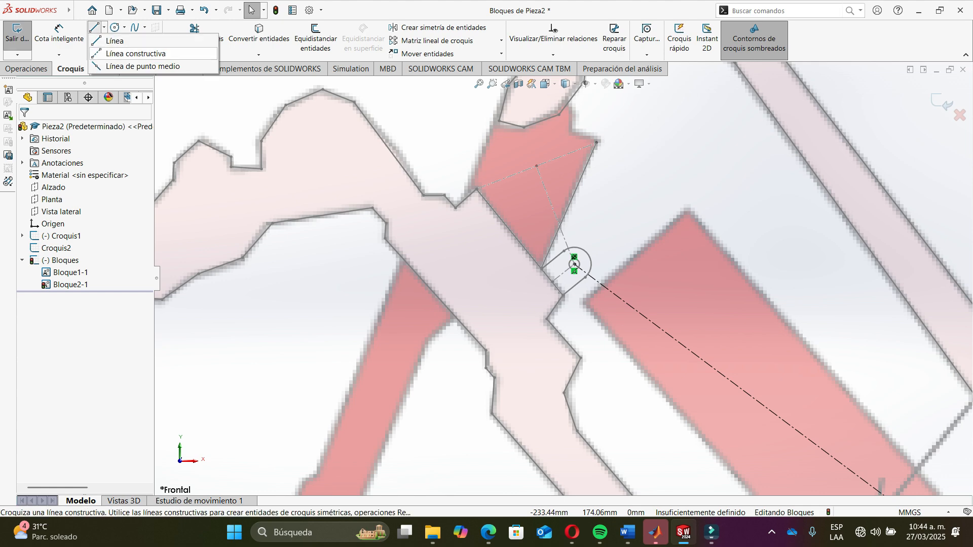
left_click(135, 53)
scroll(575, 264, "up", 5)
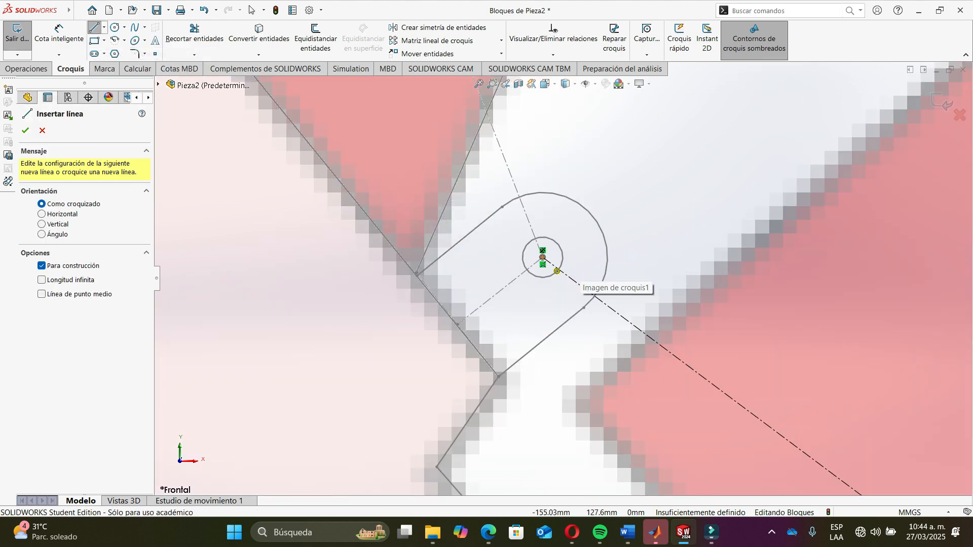
left_click(535, 258)
scroll(573, 282, "down", 3)
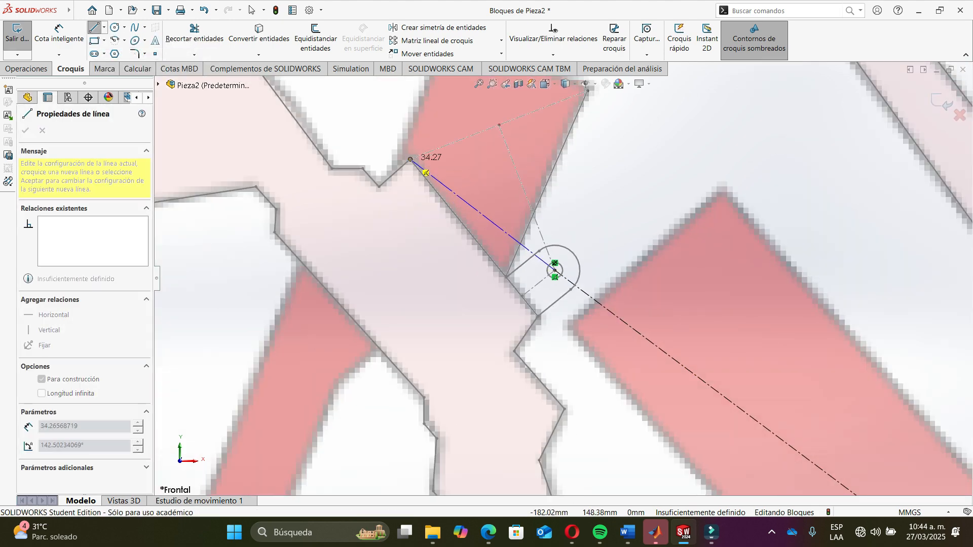
left_click(410, 165)
key("Escape")
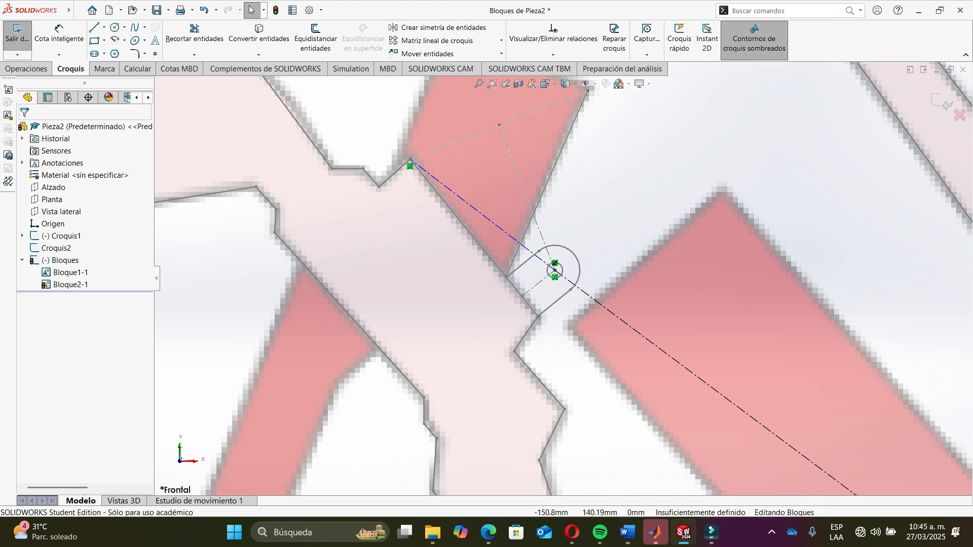
- Draw another construction line about 34 mm long from the upper pivot up to the tube's right corner
key("Return")
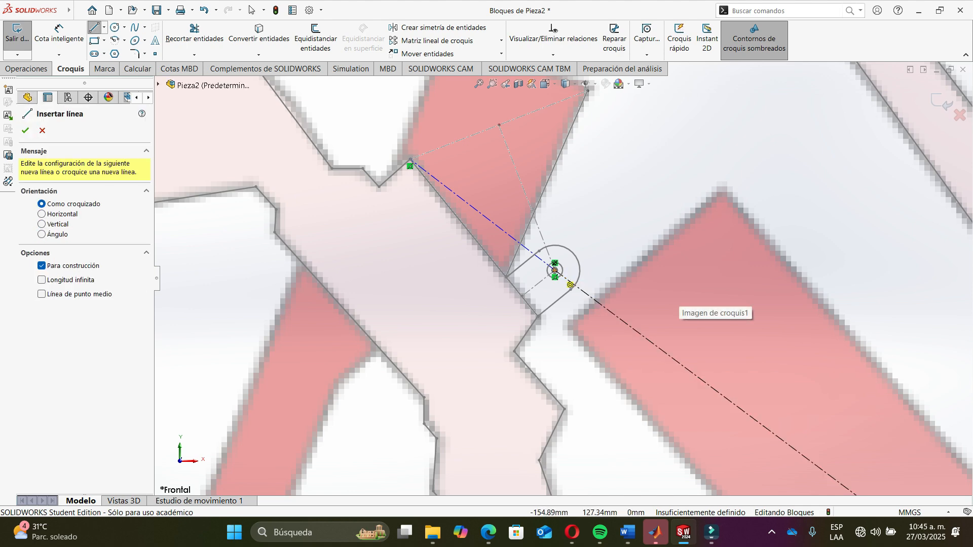
left_click(555, 271)
scroll(555, 270, "down", 3)
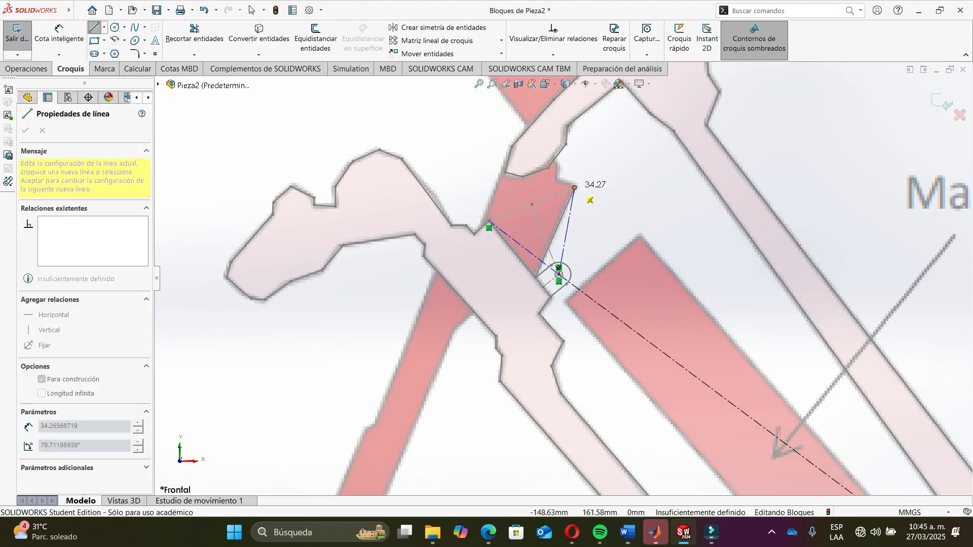
left_click(574, 187)
key("Escape")
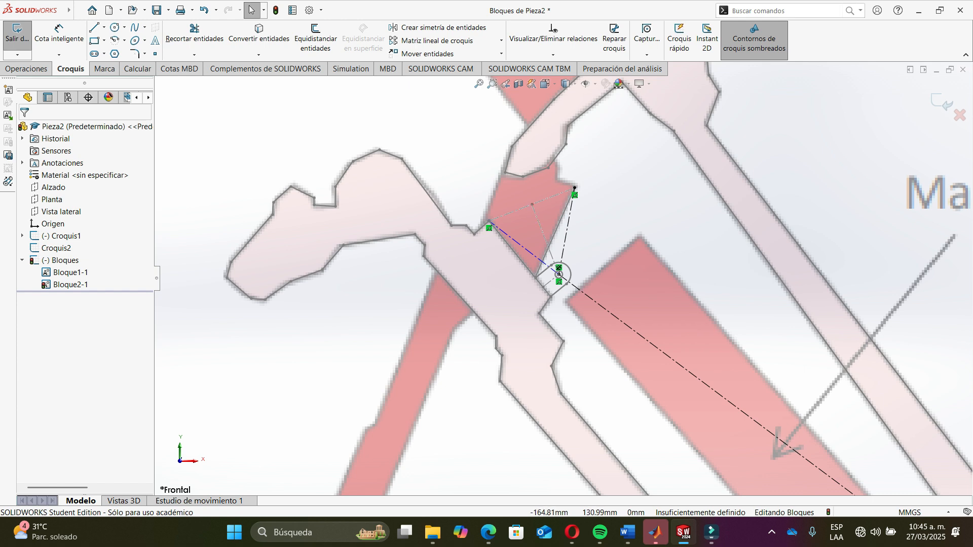
- Add an angular dimension at the lower pivot between the long ground line and the short construction link, and copy its value
left_click(527, 251)
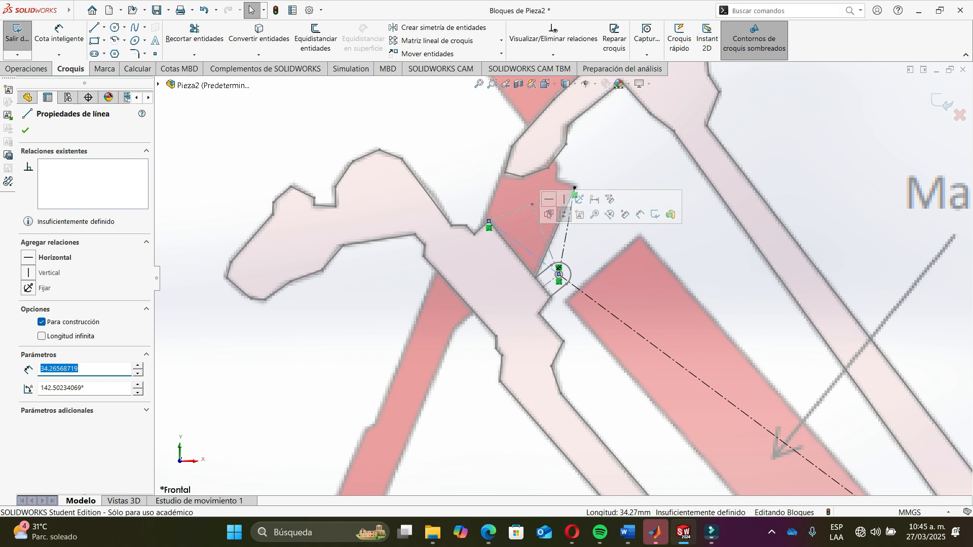
left_click(564, 214)
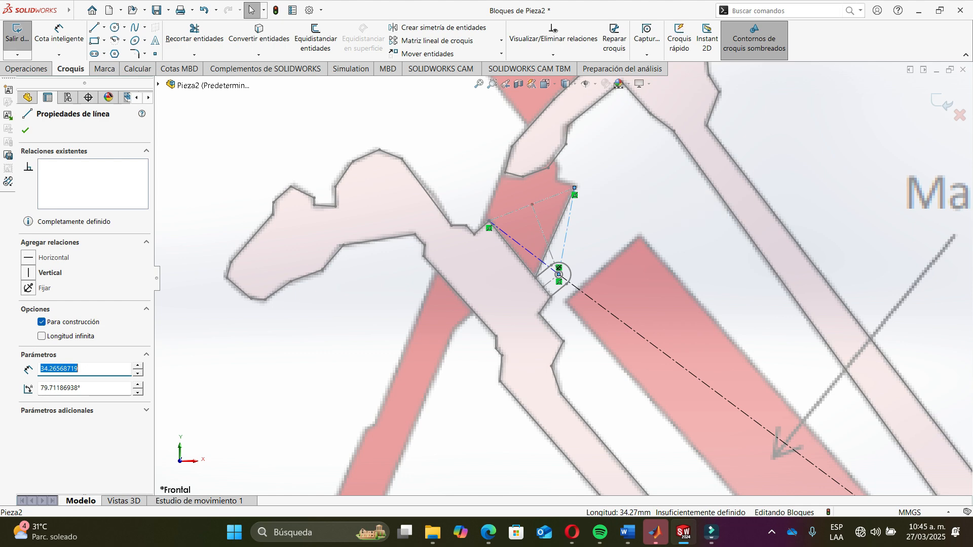
left_click(59, 31)
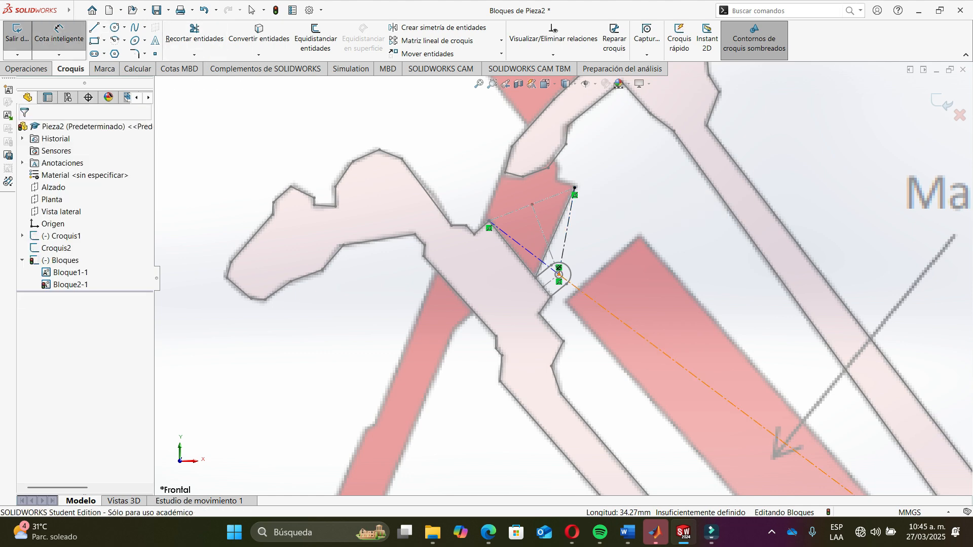
left_click(566, 279)
scroll(547, 252, "up", 5)
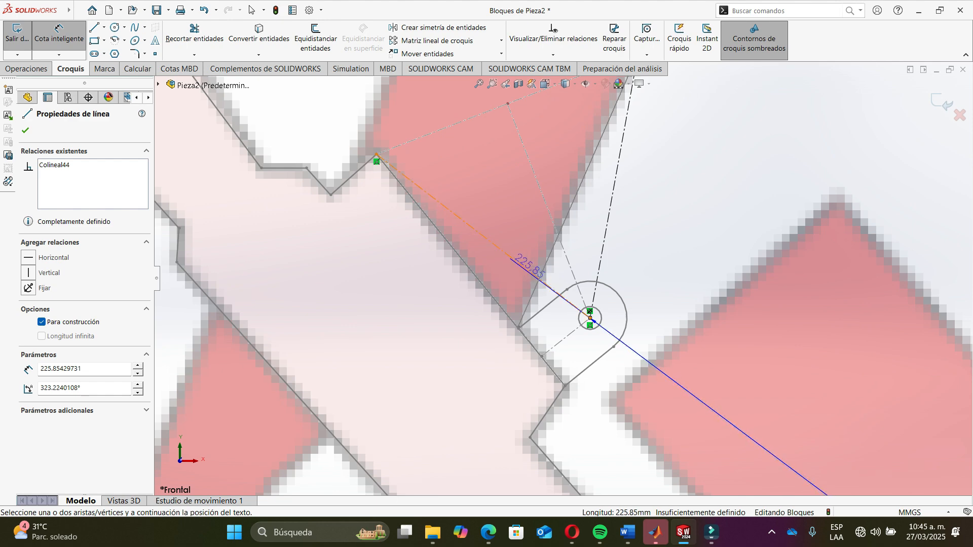
left_click(608, 330)
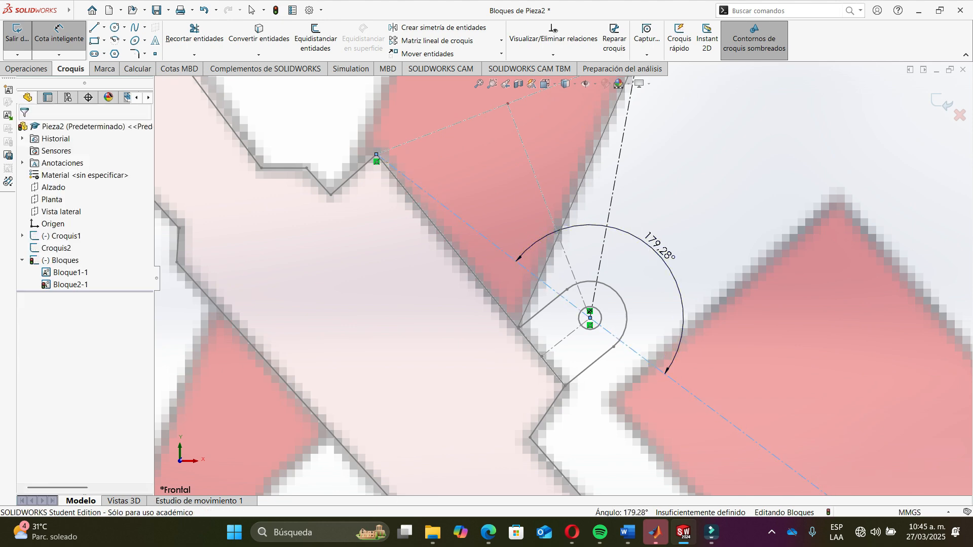
left_click(634, 254)
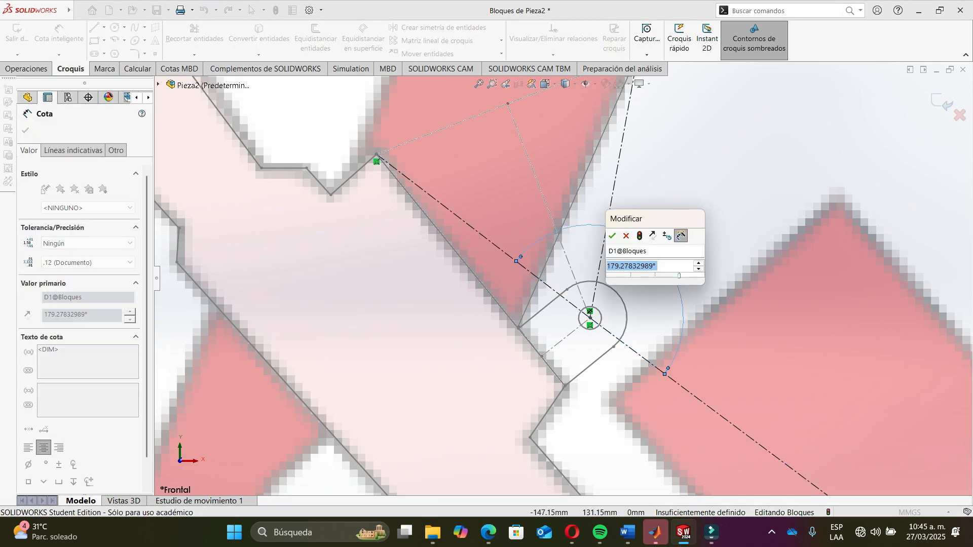
key("alt+Tab")
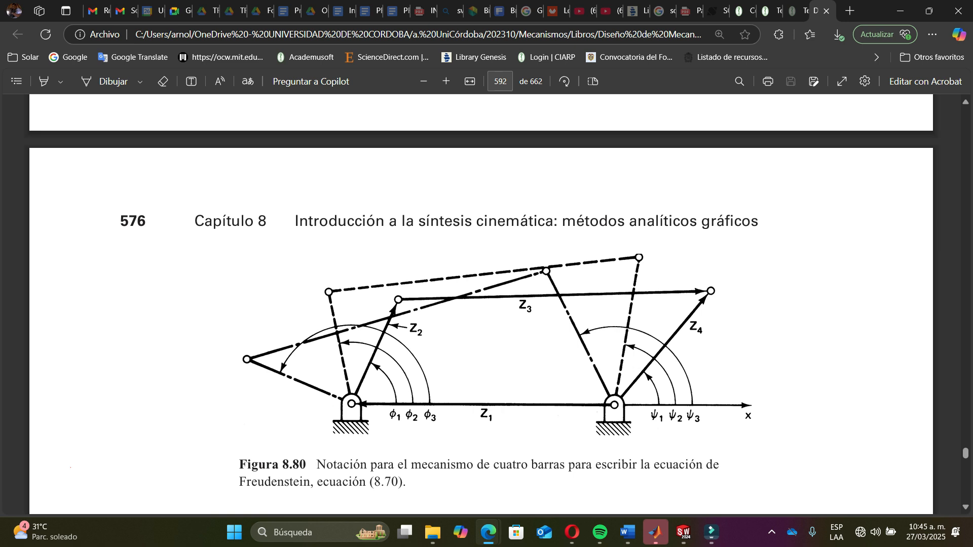
key("alt+Tab")
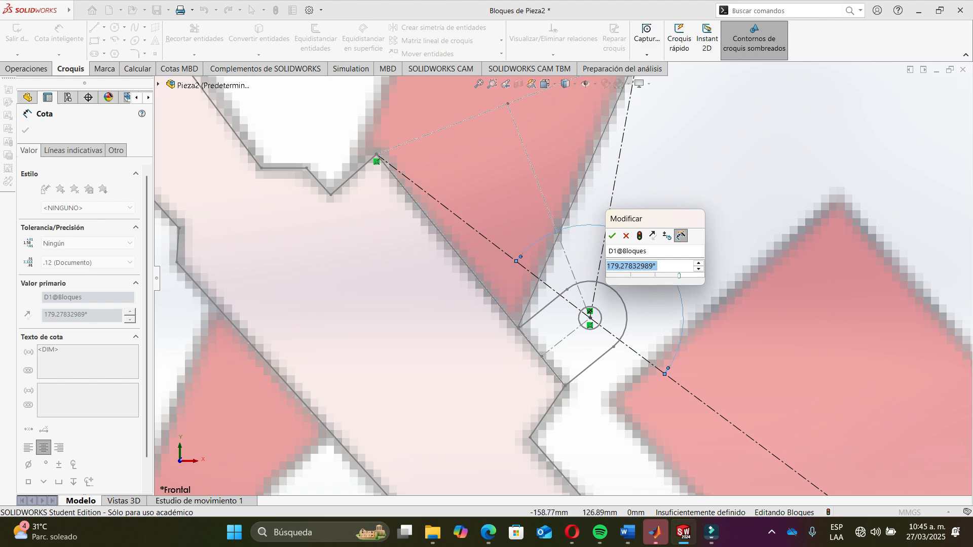
mouse_move(653, 266)
left_mouse_down()
mouse_move(605, 266)
mouse_move(654, 266)
left_mouse_up()
key("ctrl+c")
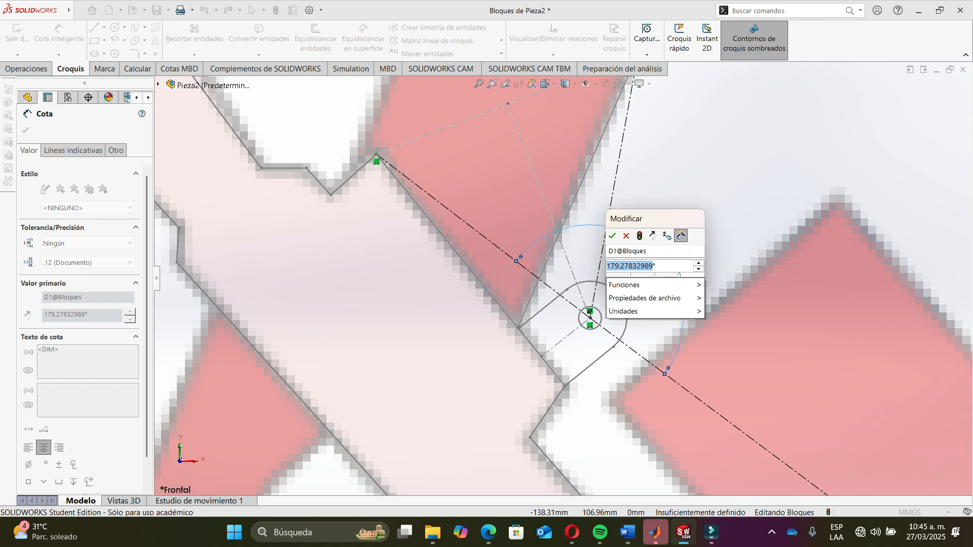
- Switch to MATLAB and replace phi1's value in Freudenstein.m with the copied angle 179.27832989
key("alt+Tab")
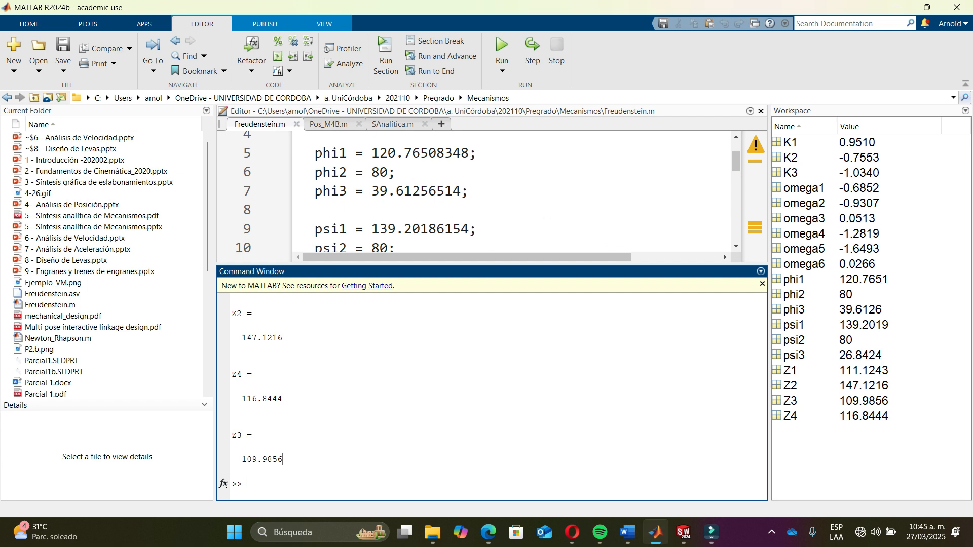
left_click_drag(507, 264, 506, 353)
scroll(507, 243, "up", 2)
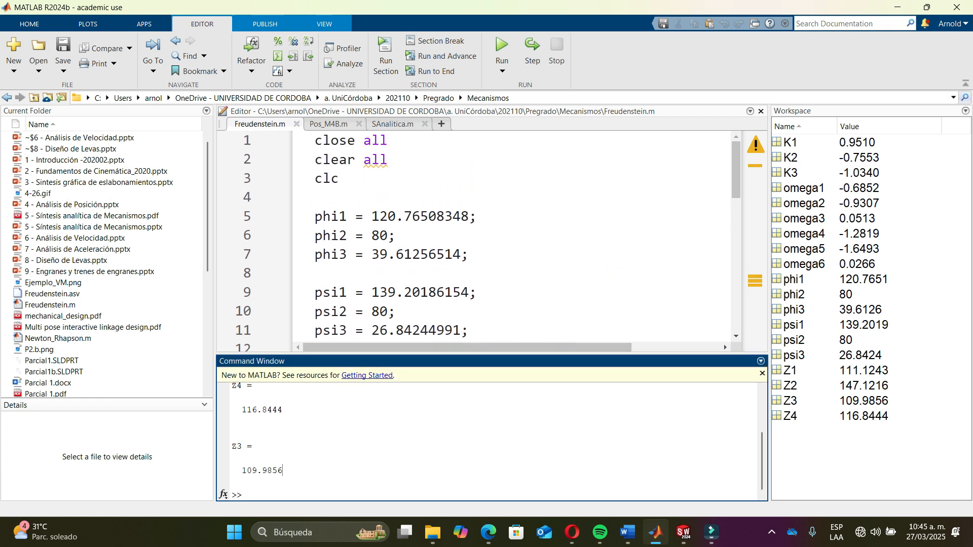
scroll(507, 243, "down", 1)
scroll(506, 238, "down", 1)
left_click_drag(372, 152, 468, 152)
key("ctrl+v")
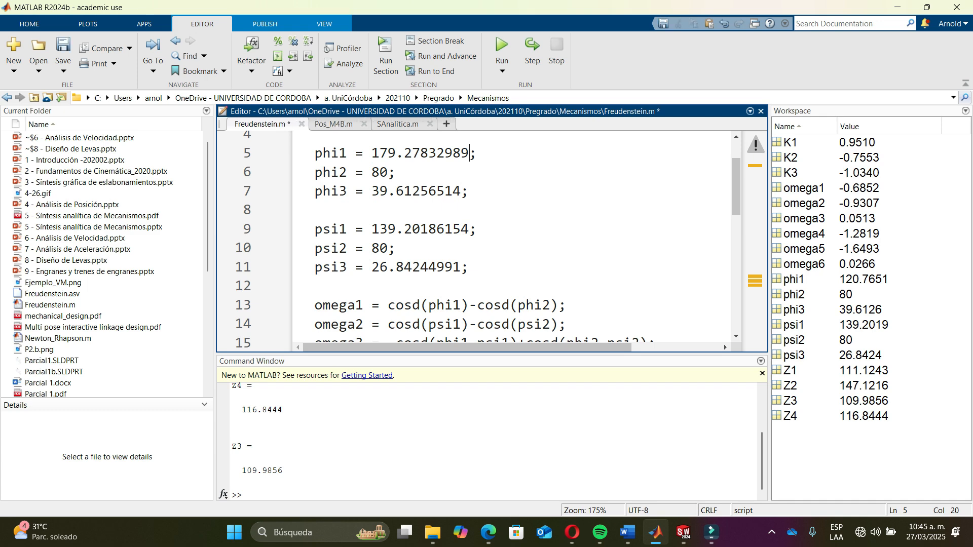
- Back in the sketch, accept the angle dimension and add a driven angular dimension between the ground line and the other link
key("alt+Tab")
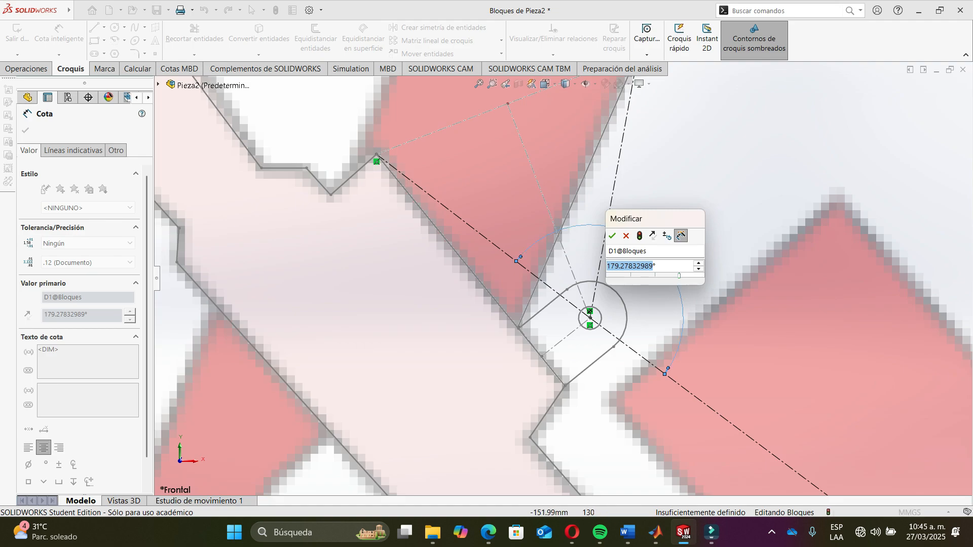
key("Return")
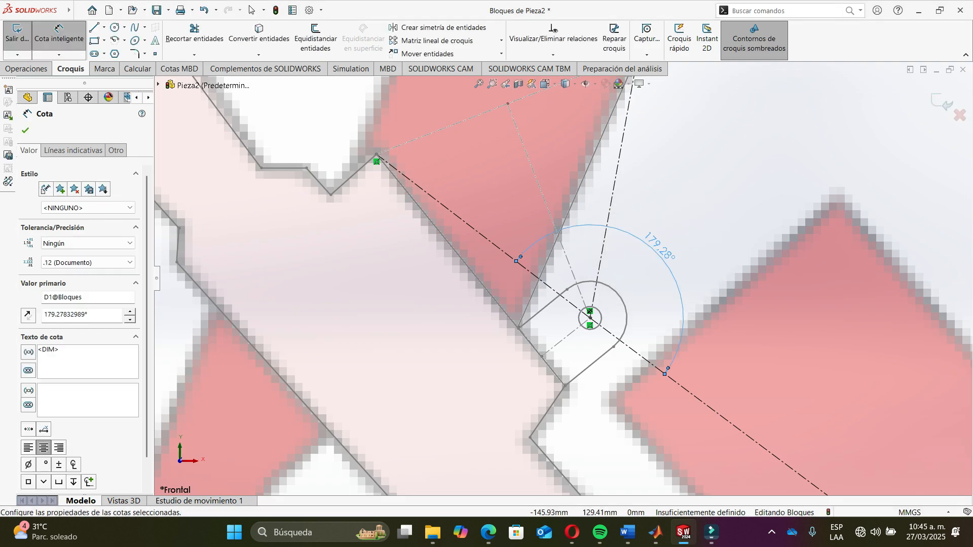
left_click(653, 366)
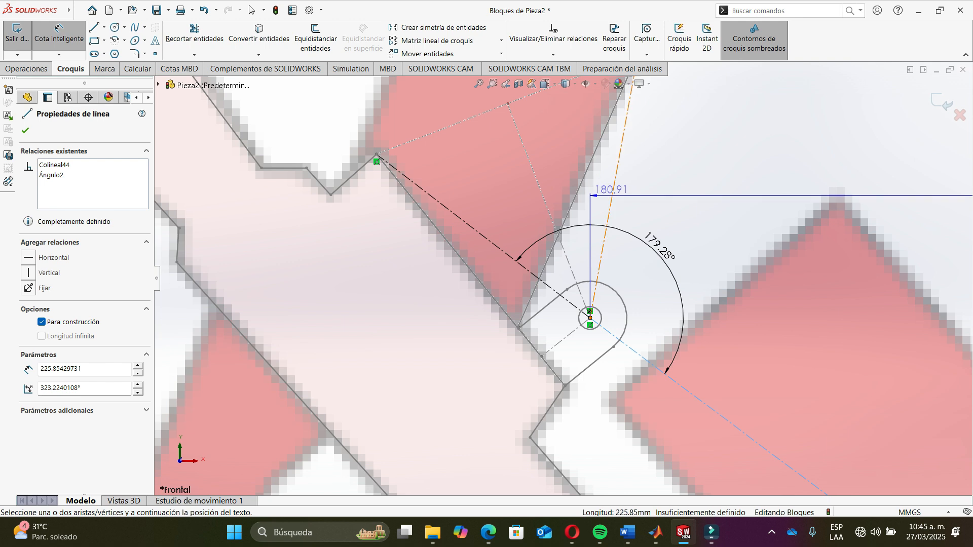
left_click(613, 189)
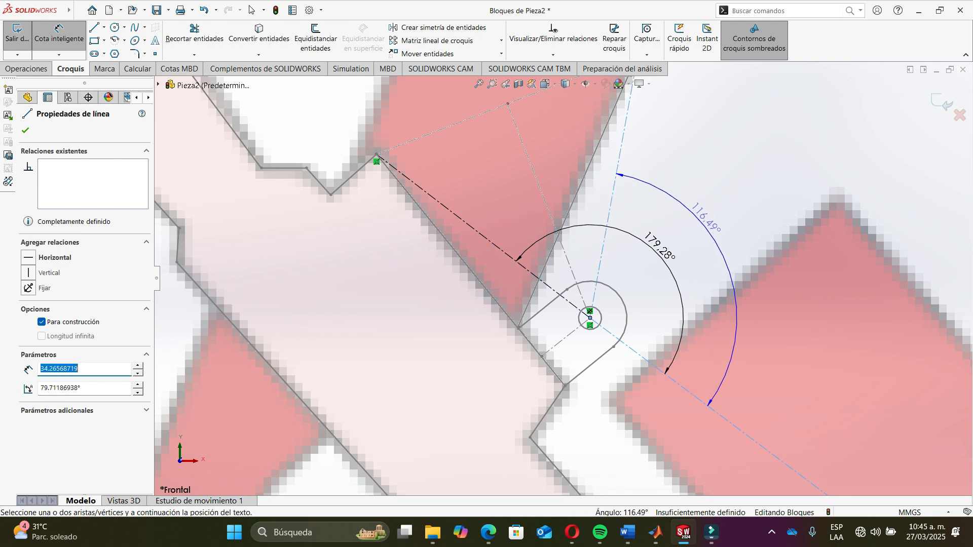
left_click(707, 223)
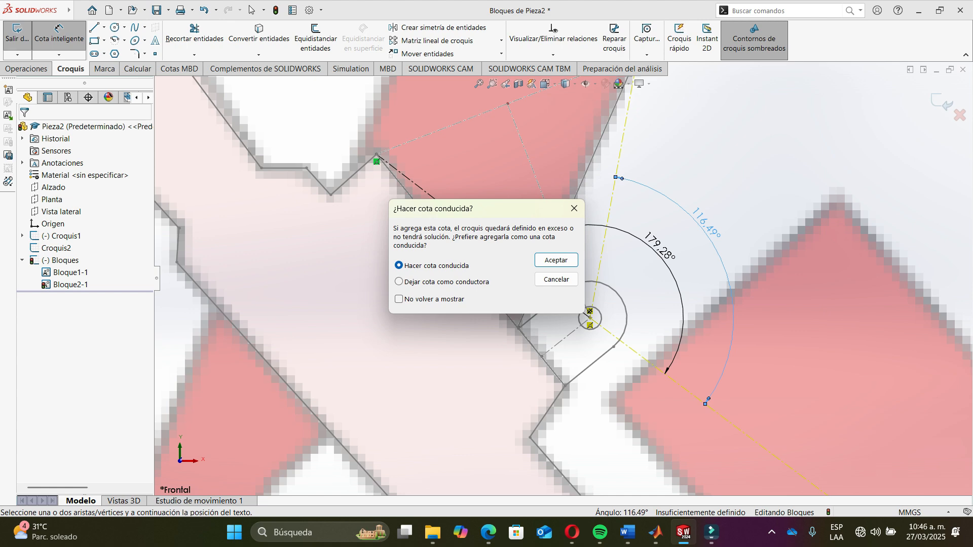
left_click(556, 260)
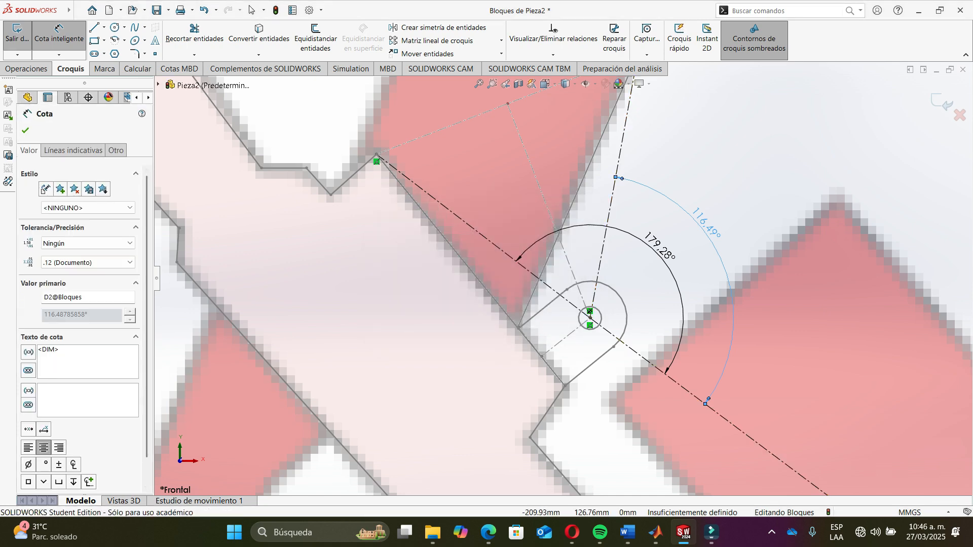
- In Freudenstein.m, set phi3 to 116.48785858 and clear the value of phi2
key("alt+Tab")
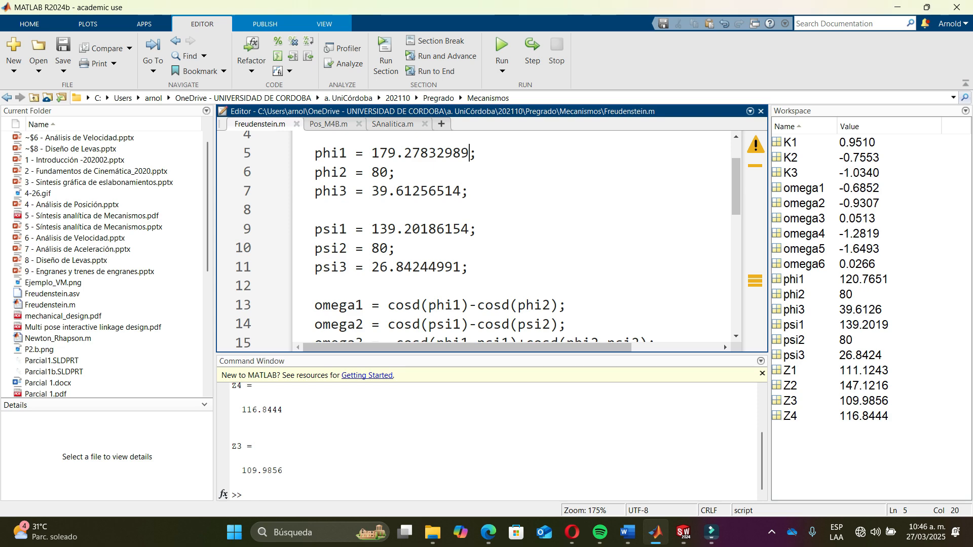
left_click_drag(372, 191, 461, 191)
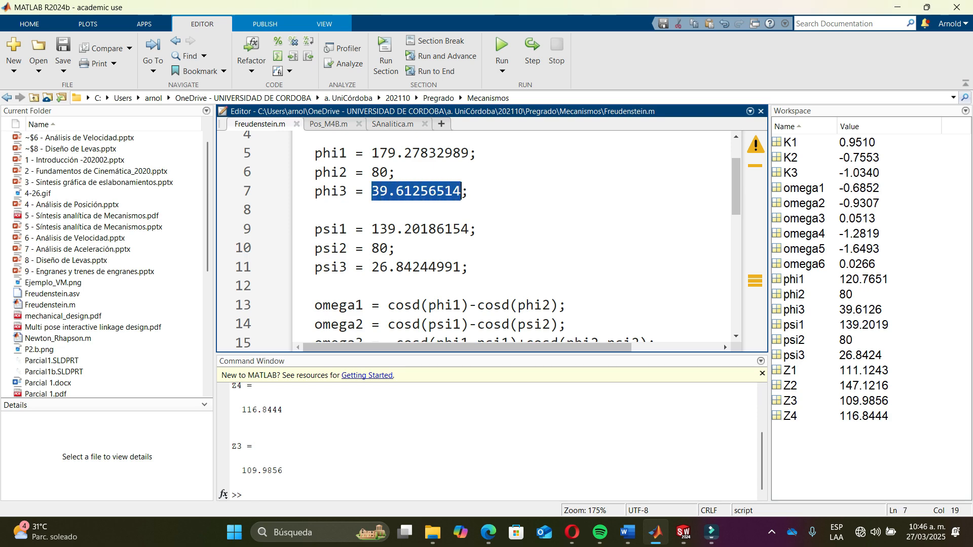
type("116.4")
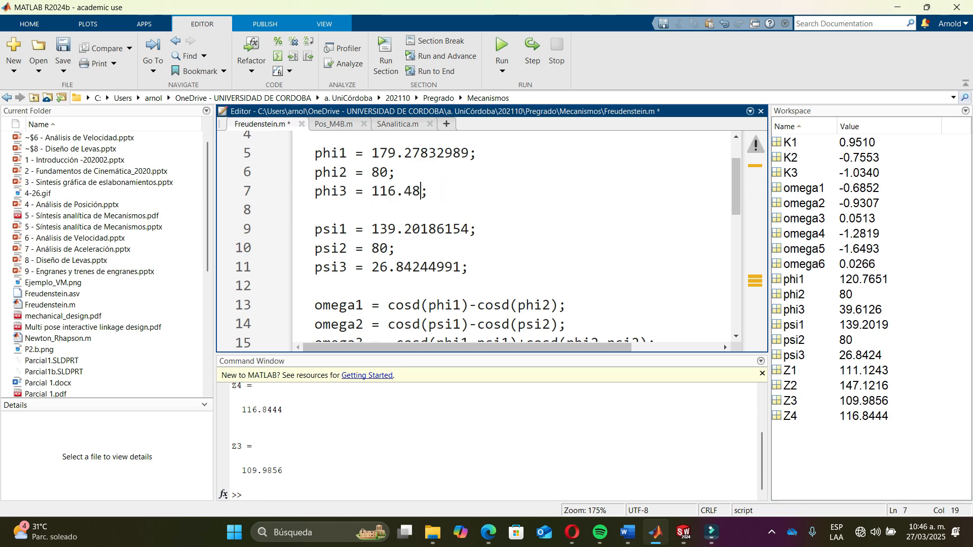
key("alt+Tab")
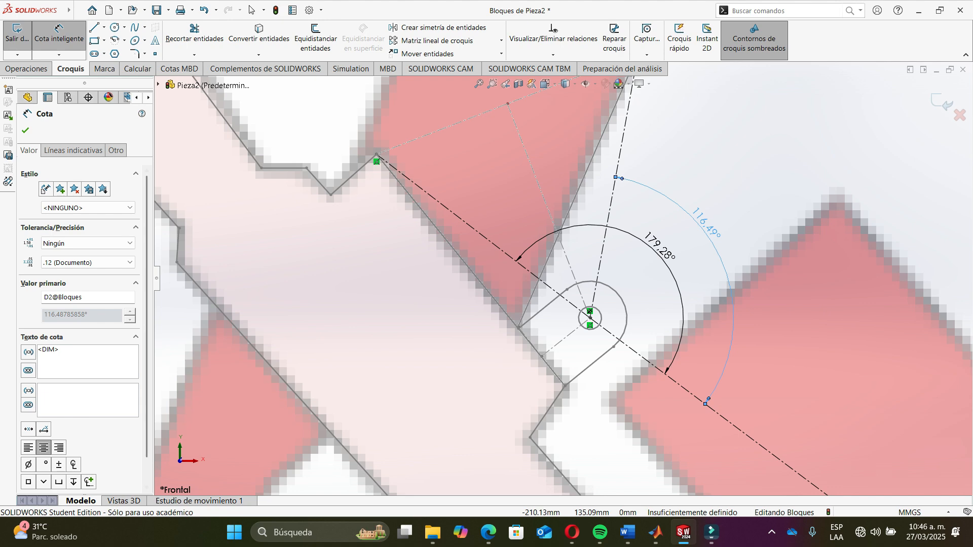
key("alt+Tab")
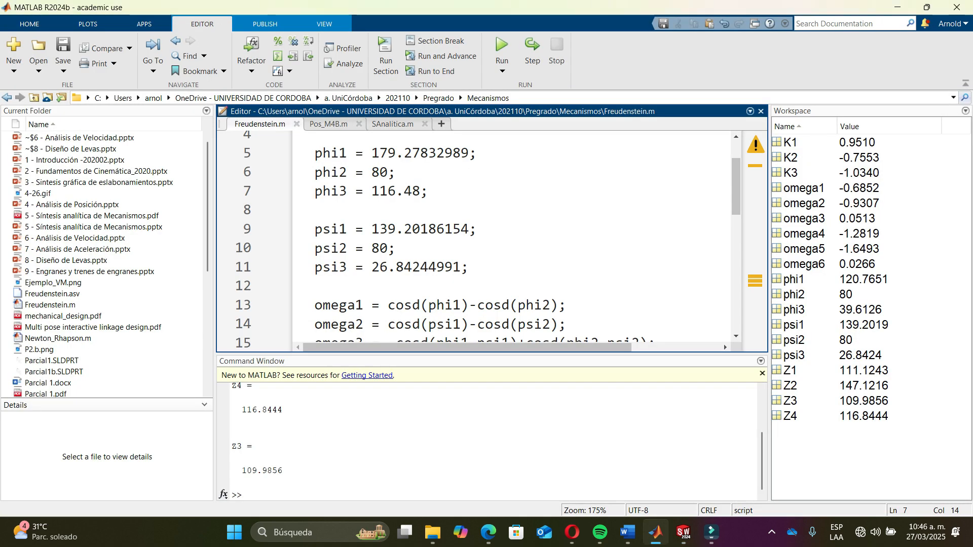
type("785858")
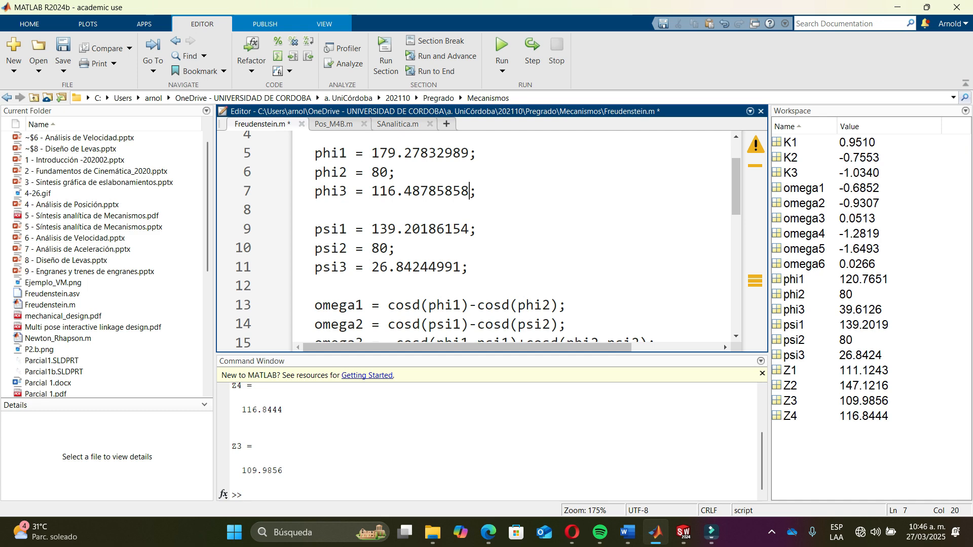
key("BackSpace")
key("BackSpace")
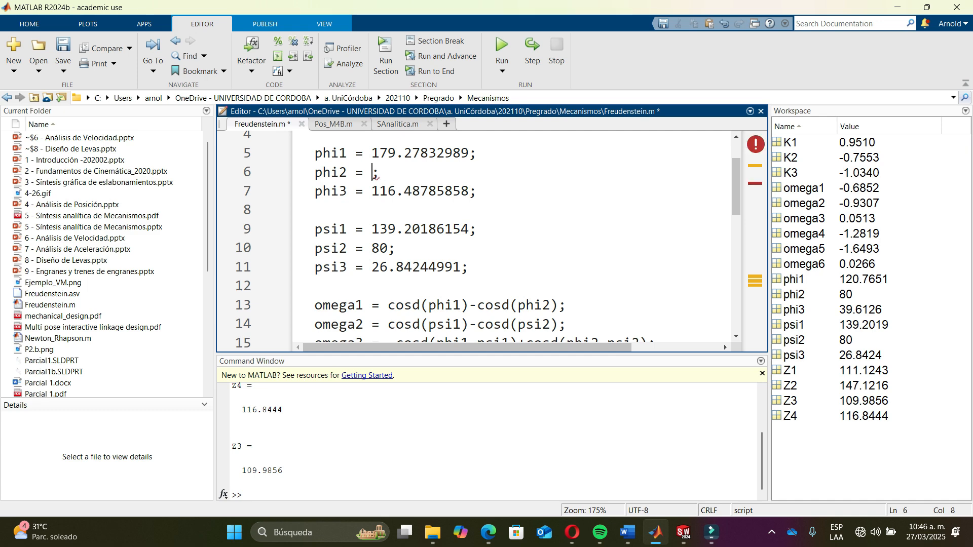
- Zoom out and add a driven length dimension to the long ground line between the two pivots
key("alt+Tab")
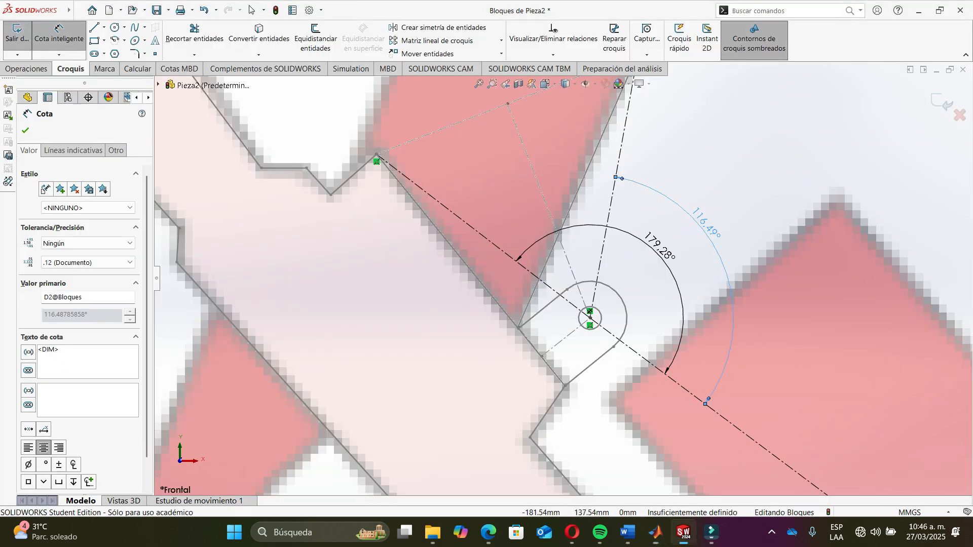
scroll(563, 274, "up", 10)
scroll(618, 370, "down", 1)
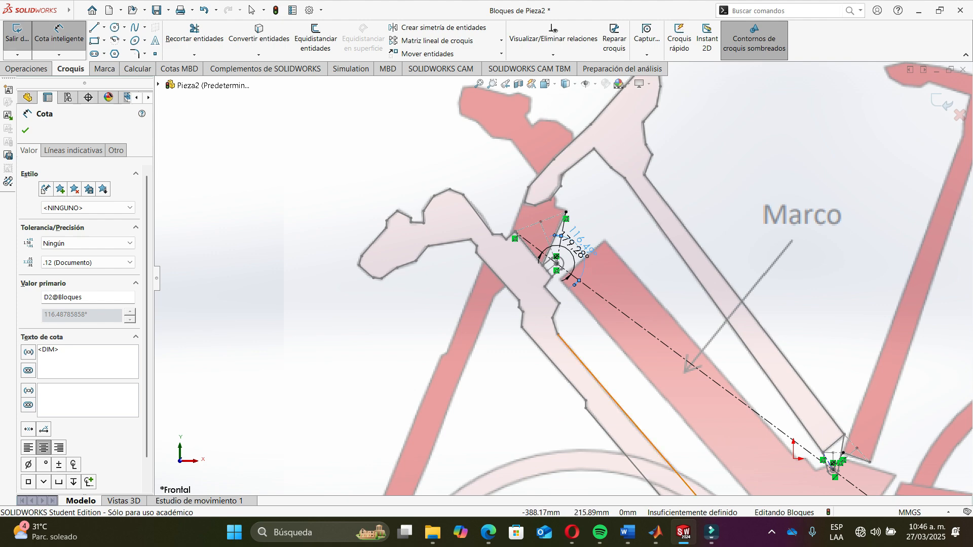
key("alt")
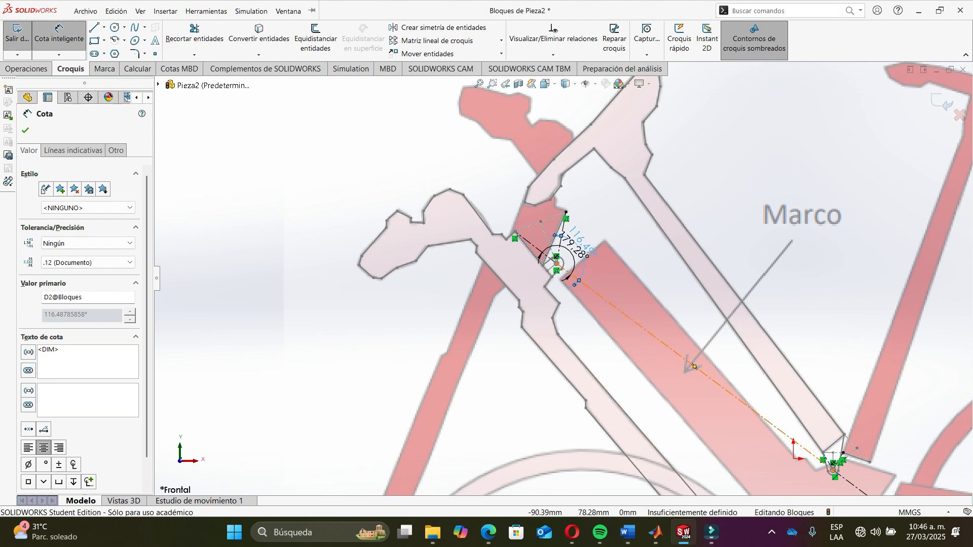
left_click(694, 366)
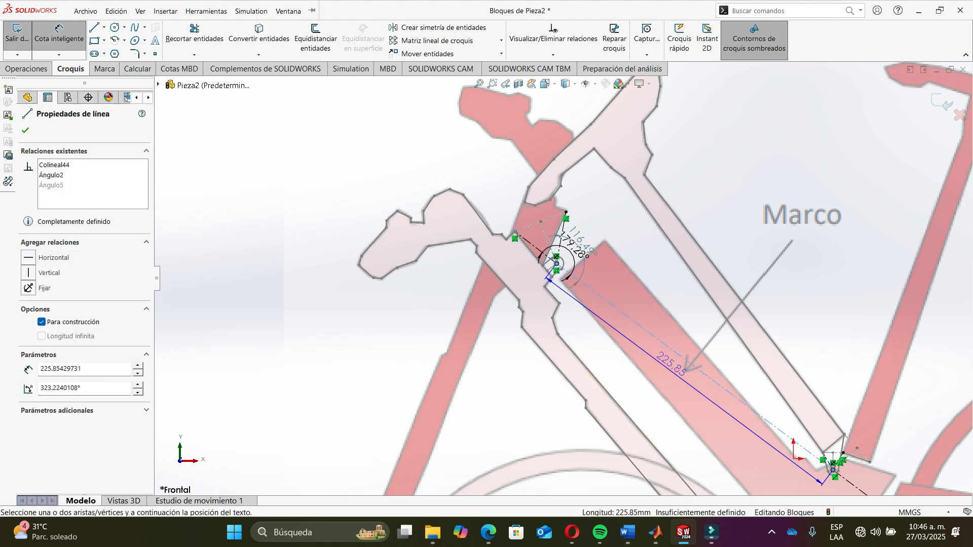
left_click(588, 252)
left_click(556, 260)
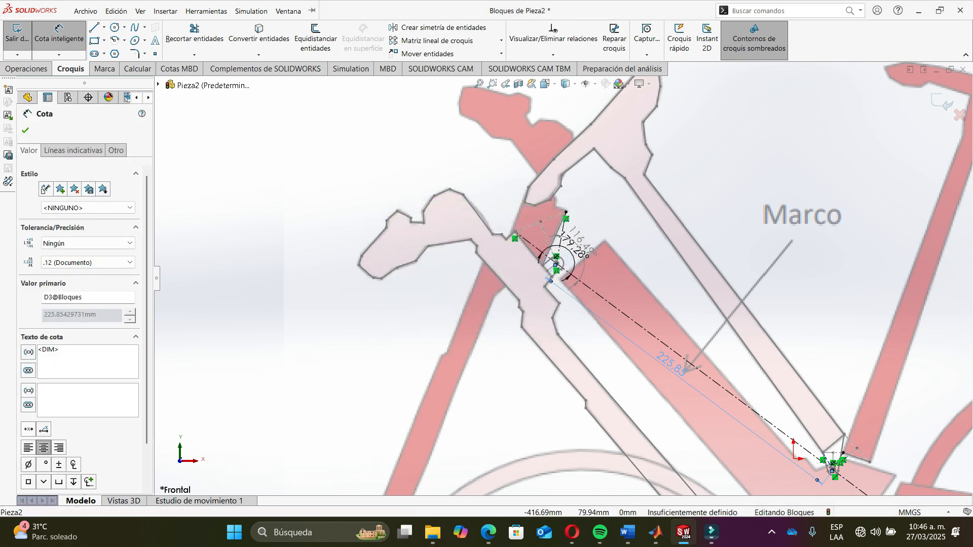
- In Freudenstein.m, set Z1 to 225.85
key("alt+Tab")
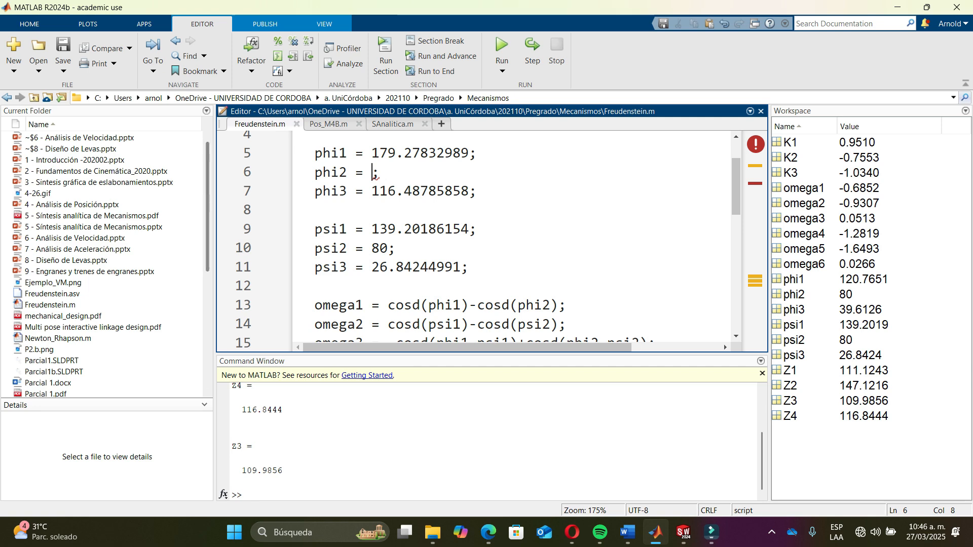
scroll(506, 239, "up", 1)
scroll(507, 238, "down", 7)
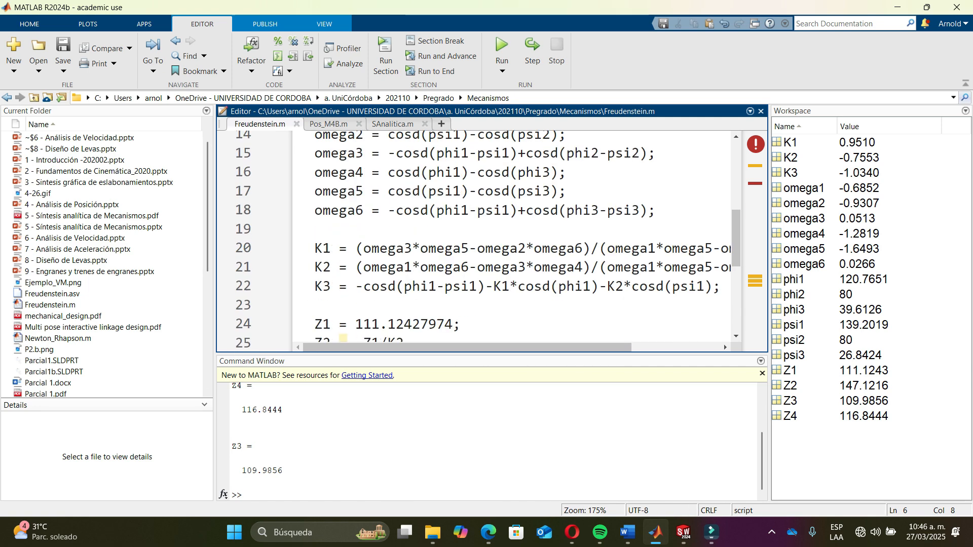
left_click_drag(355, 197, 453, 198)
type("225.")
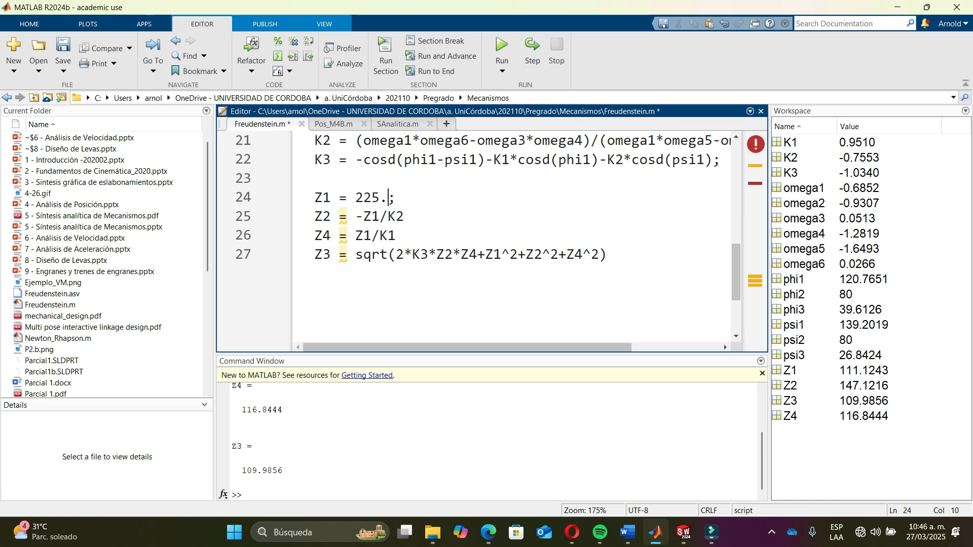
type("85")
key("alt+Tab")
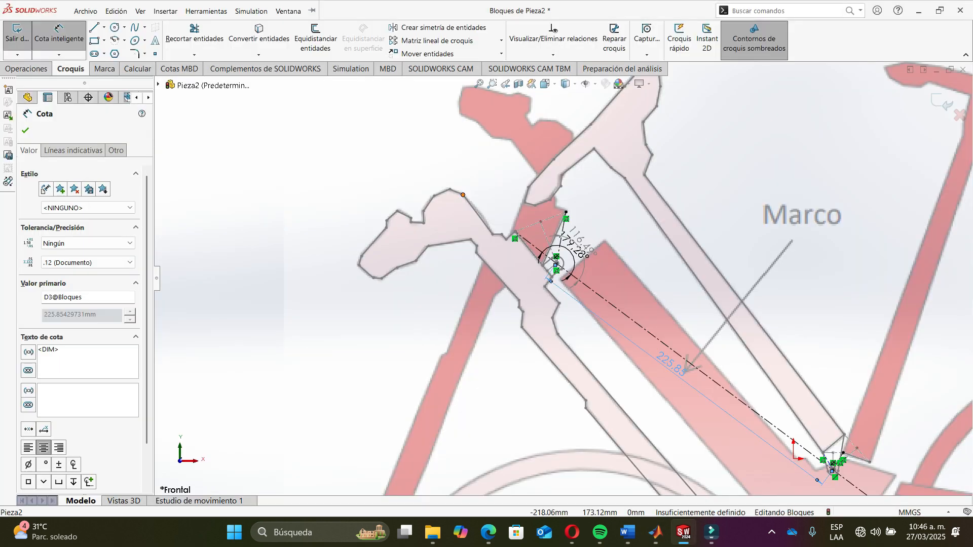
key("alt+Tab")
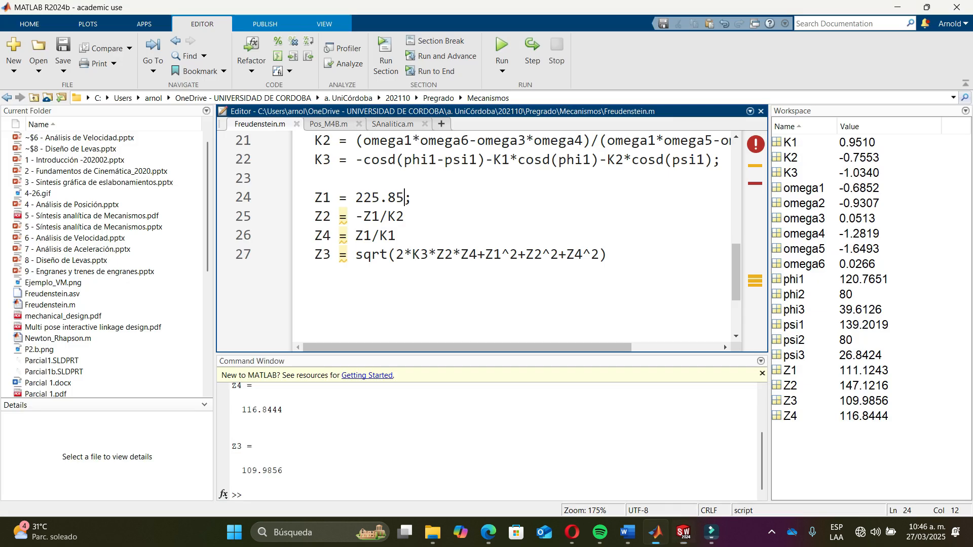
- In Freudenstein.m, extend Z1 to the full ground length 225.85429731
type("42")
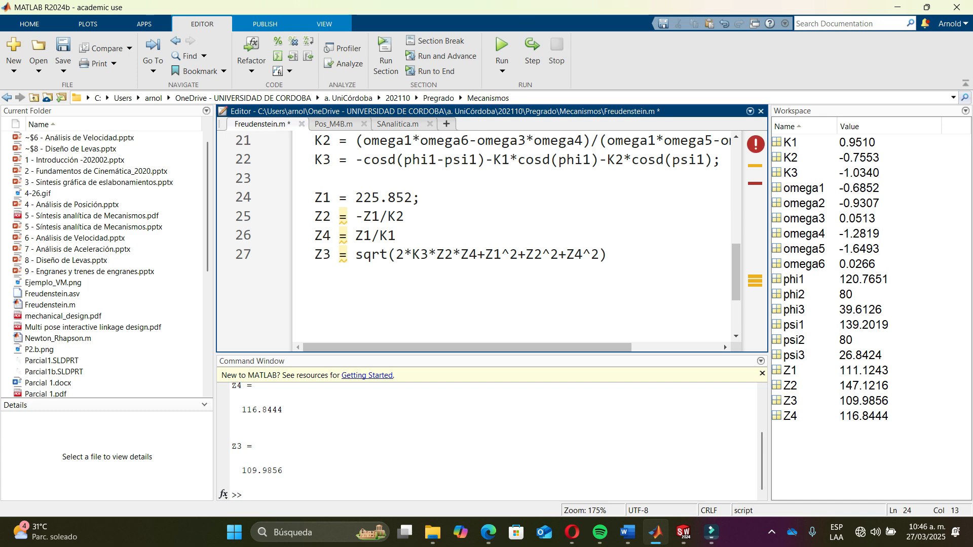
type("9731")
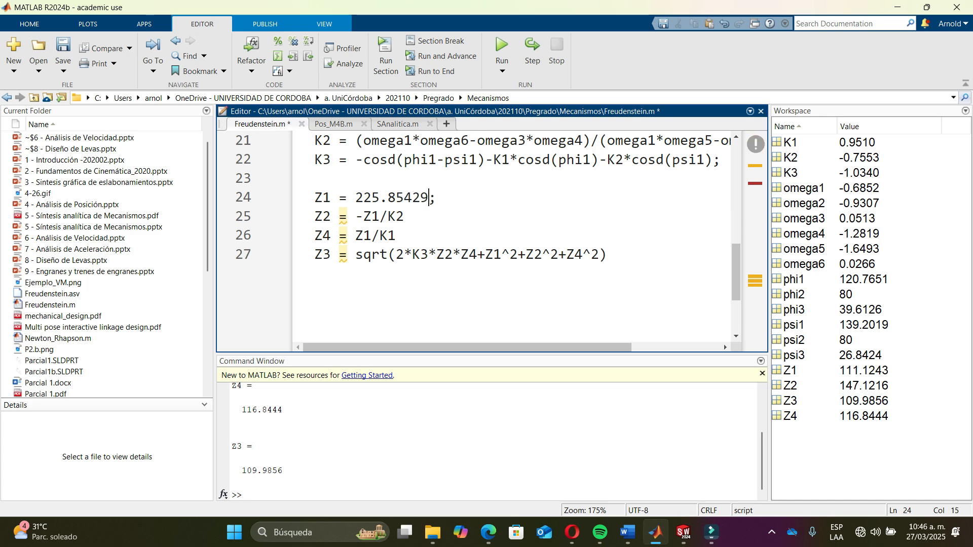
key("alt+Tab")
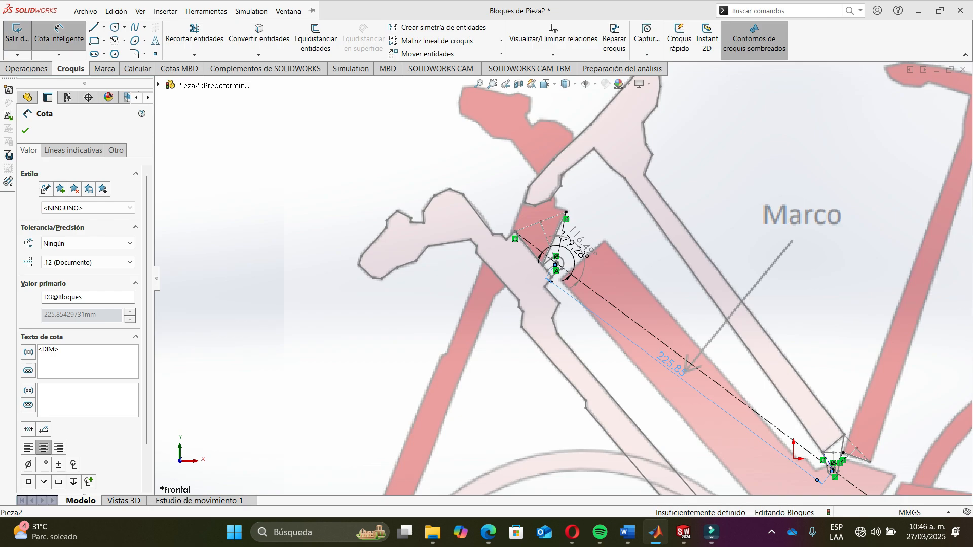
key("alt+Tab")
key("alt+Tab")
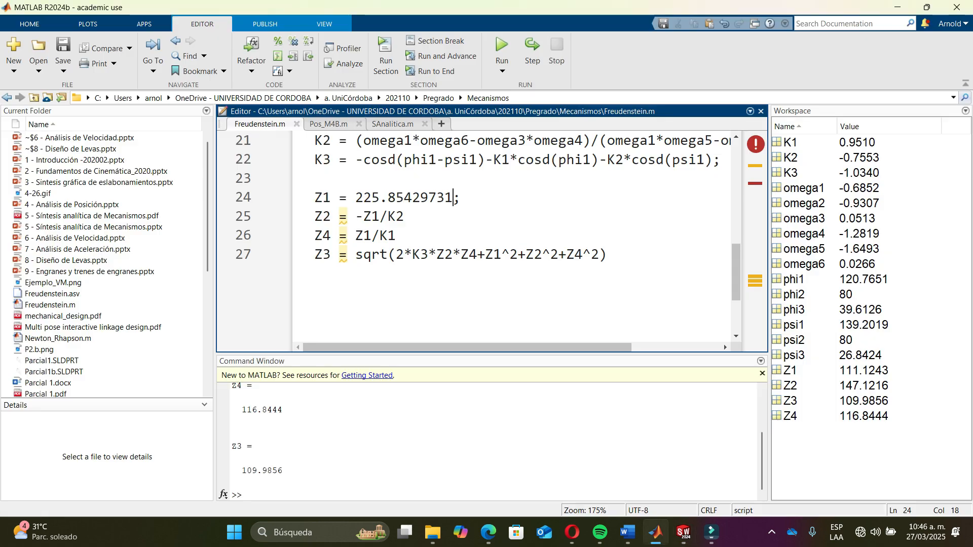
scroll(506, 238, "up", 7)
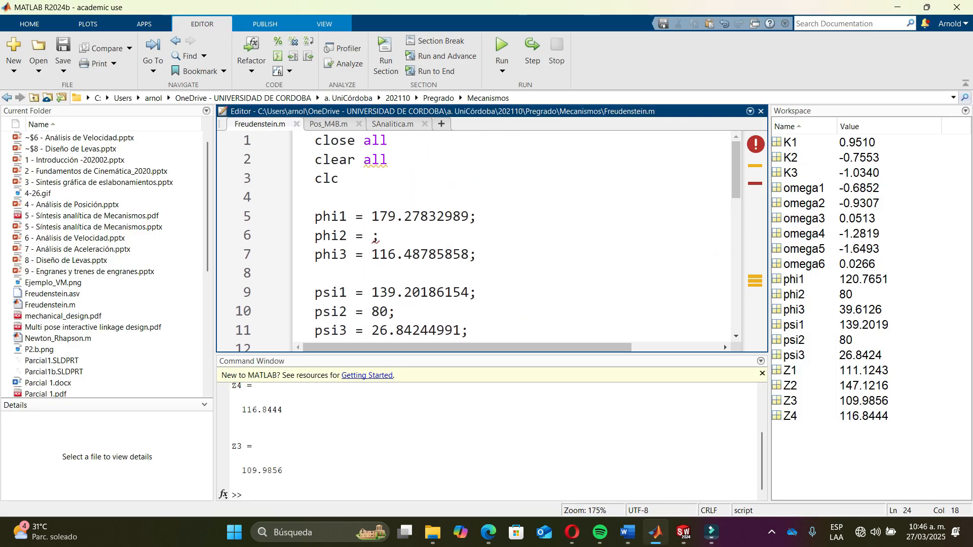
scroll(507, 238, "down", 3)
- In the sketch, add an angular dimension between the long ground line and the short link at the rear pivot
key("alt+Tab")
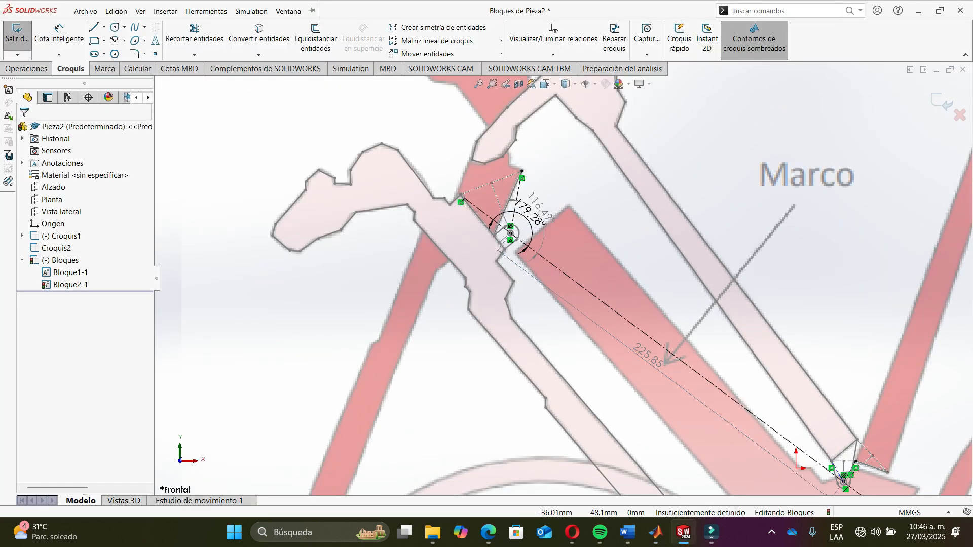
scroll(761, 401, "up", 4)
scroll(795, 413, "down", 10)
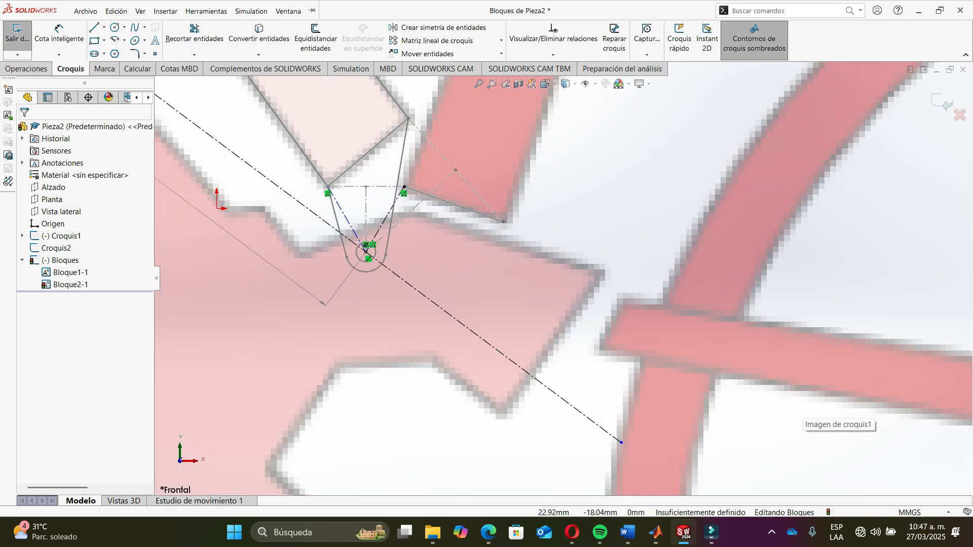
left_click(85, 10)
left_click(57, 36)
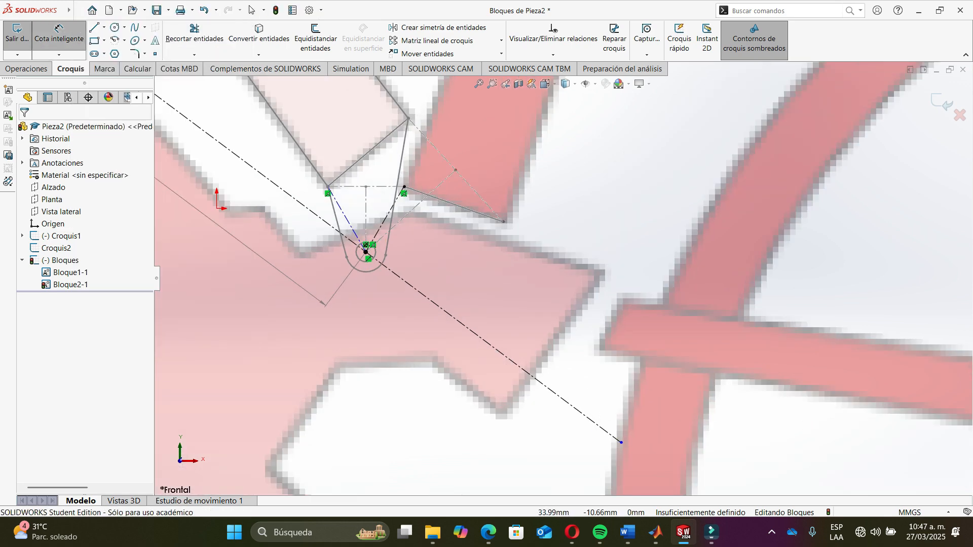
left_click(598, 425)
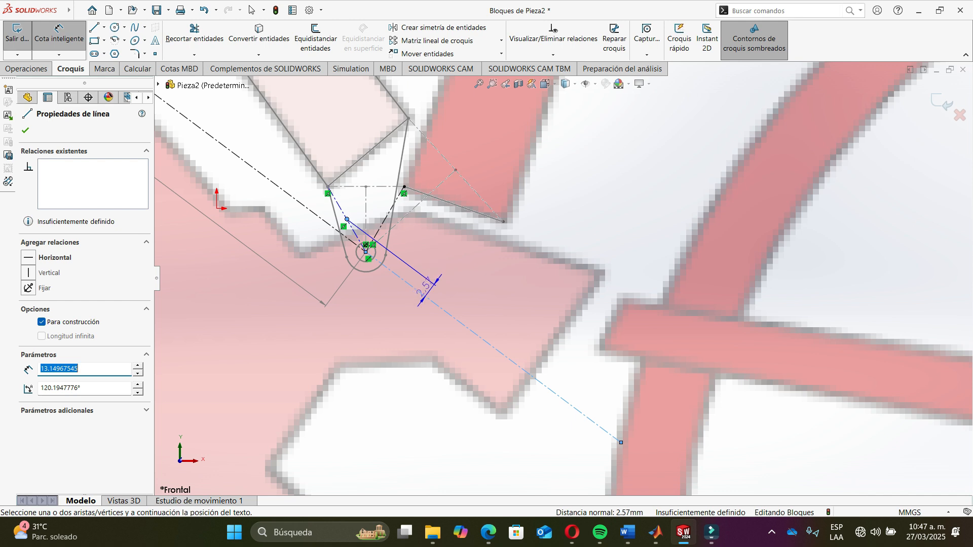
left_click(347, 219)
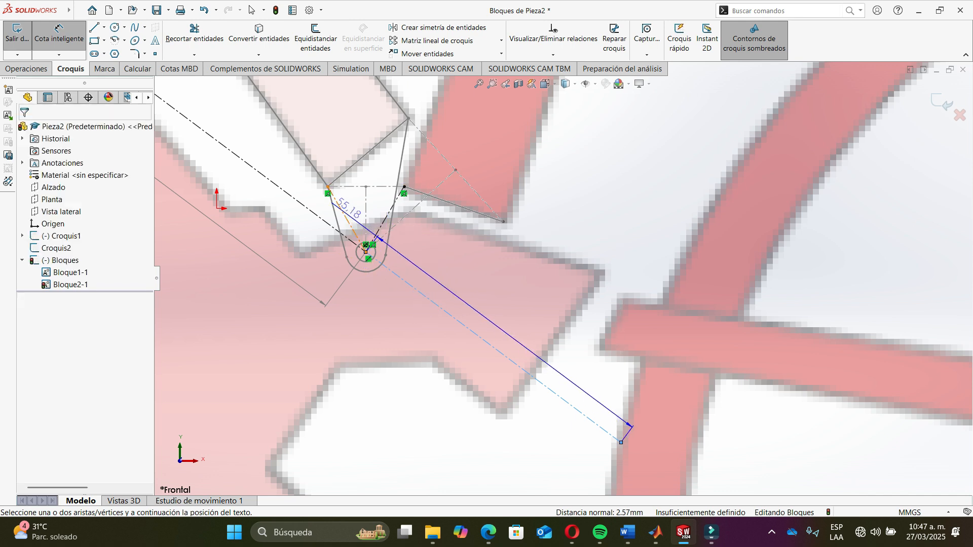
left_click(383, 262)
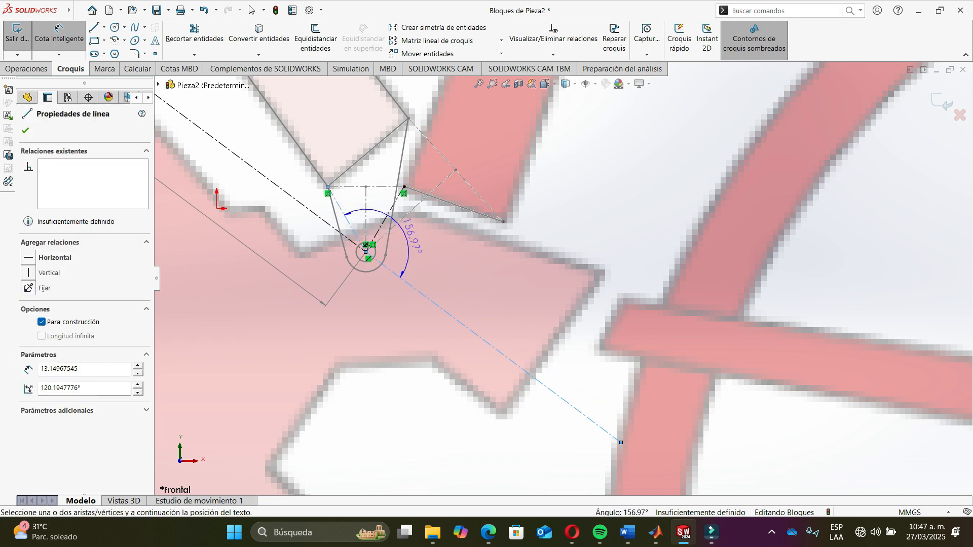
left_click(418, 241)
key("ctrl+c")
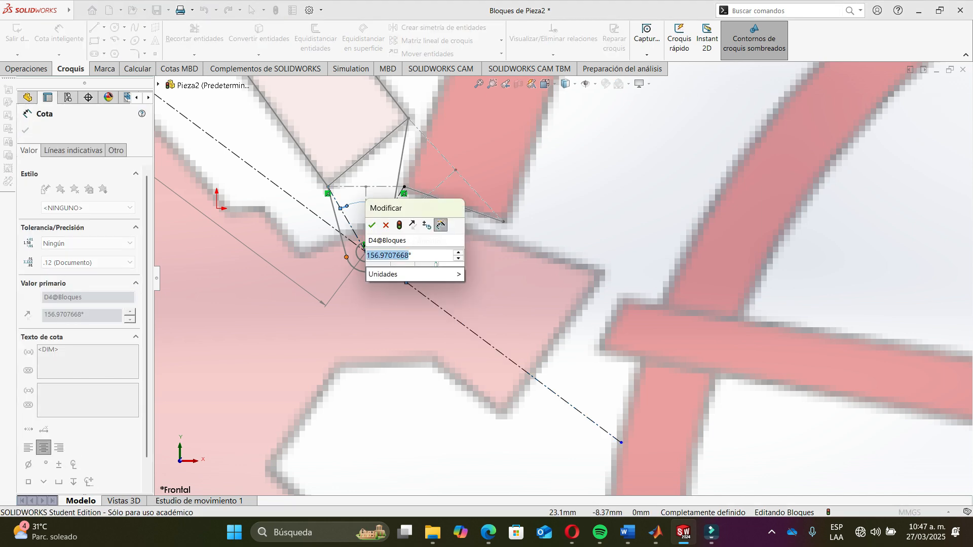
- In Freudenstein.m, paste 156.9707668 as the value of psi1
key("alt+Tab")
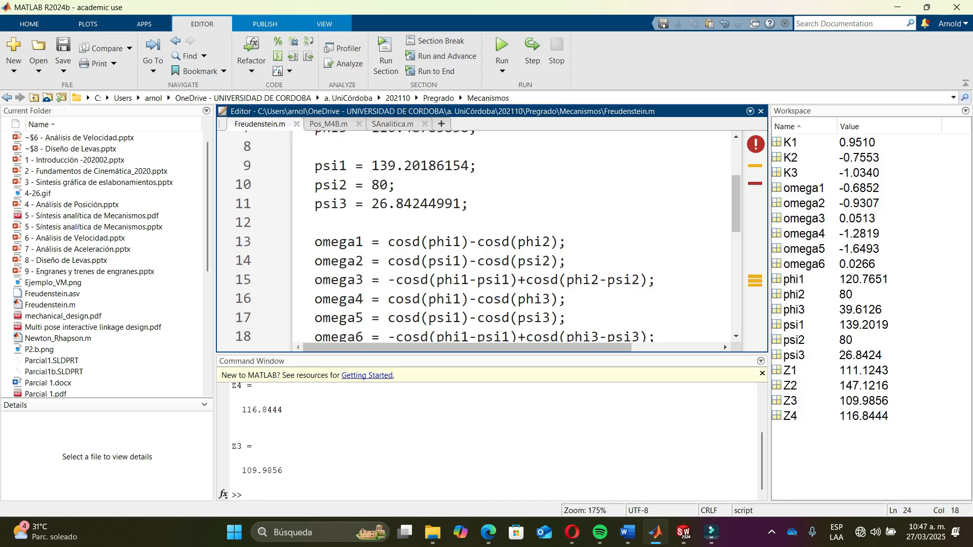
scroll(507, 239, "up", 1)
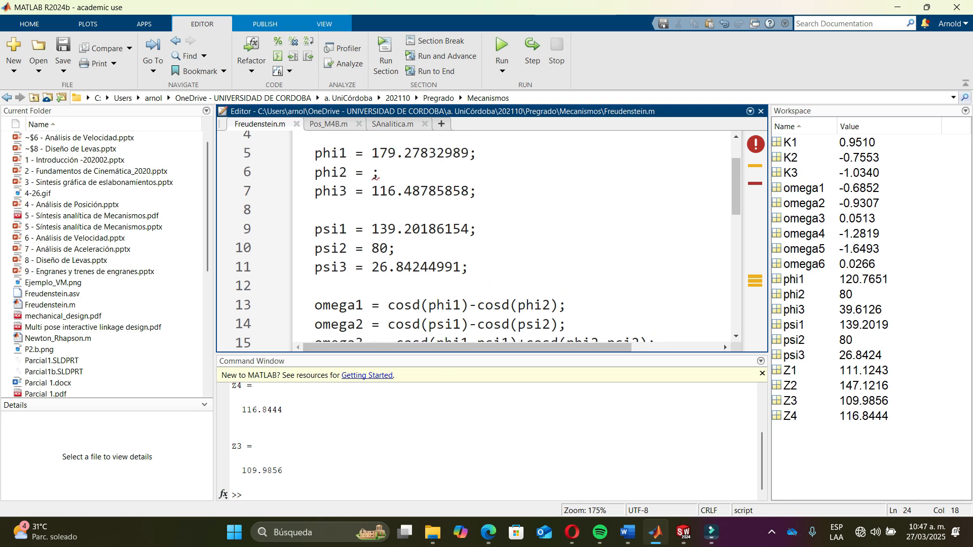
left_click_drag(373, 229, 470, 229)
key("ctrl+v")
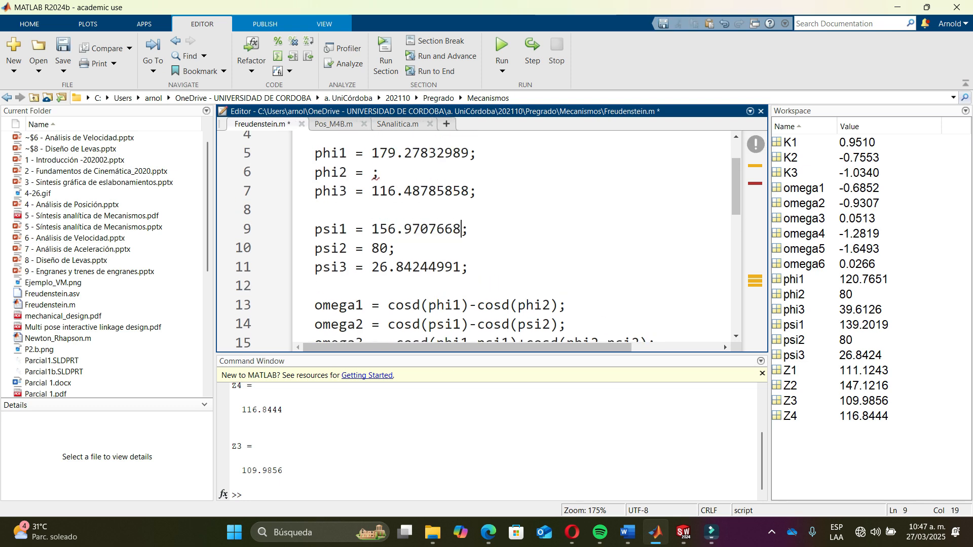
- Accept that angle dimension and add another angular dimension between the ground line and the second link at the rear pivot
key("alt+Tab")
key("Return")
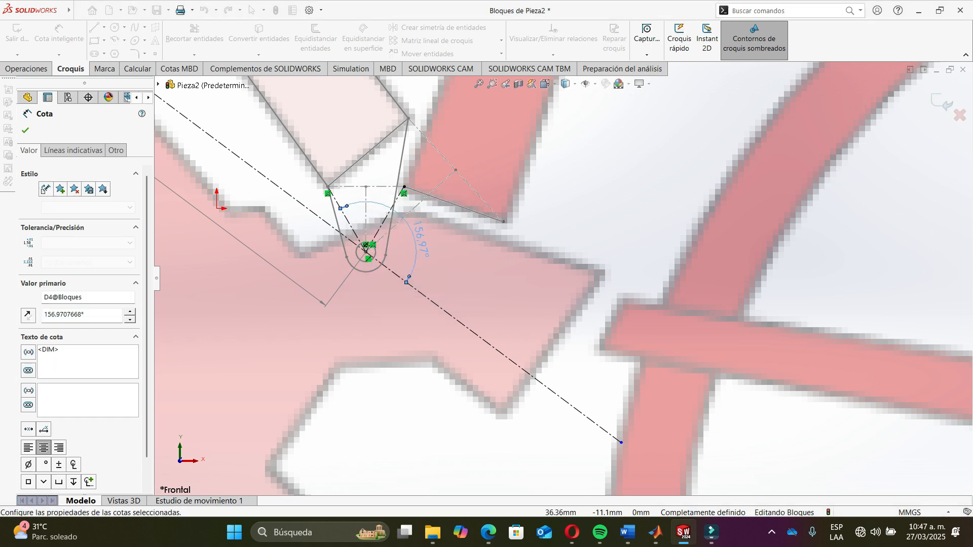
left_click(442, 308)
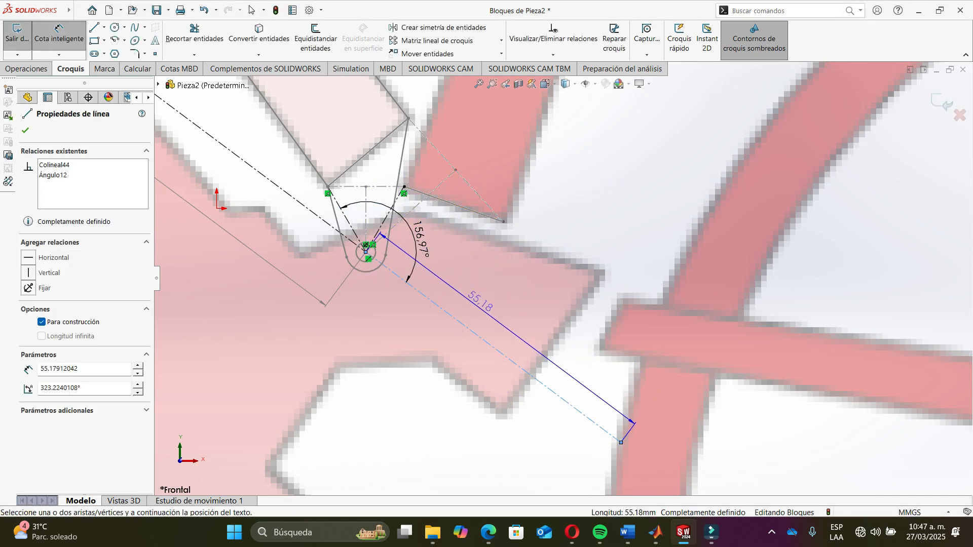
scroll(337, 239, "down", 3)
scroll(339, 221, "down", 1)
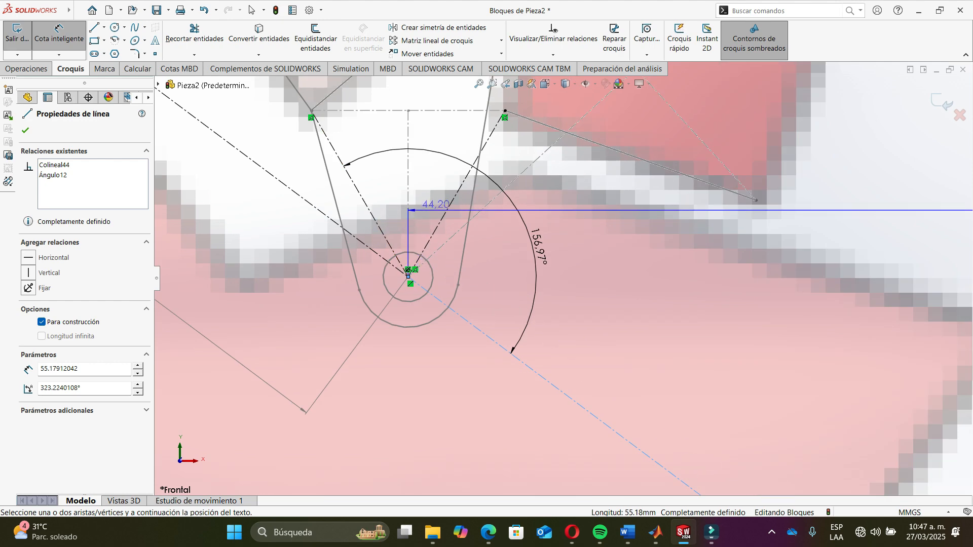
left_click(444, 215)
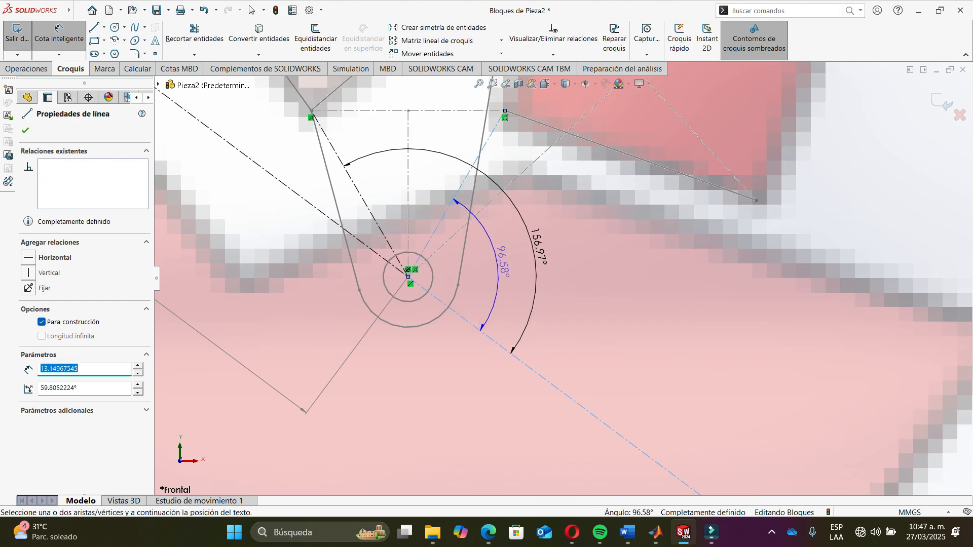
left_click(499, 261)
key("Return")
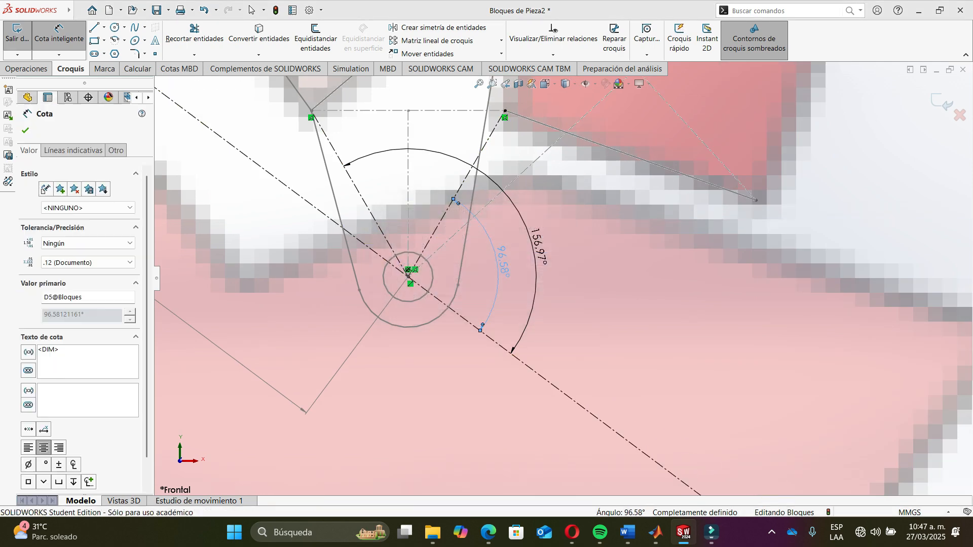
key("Escape")
left_click(503, 262)
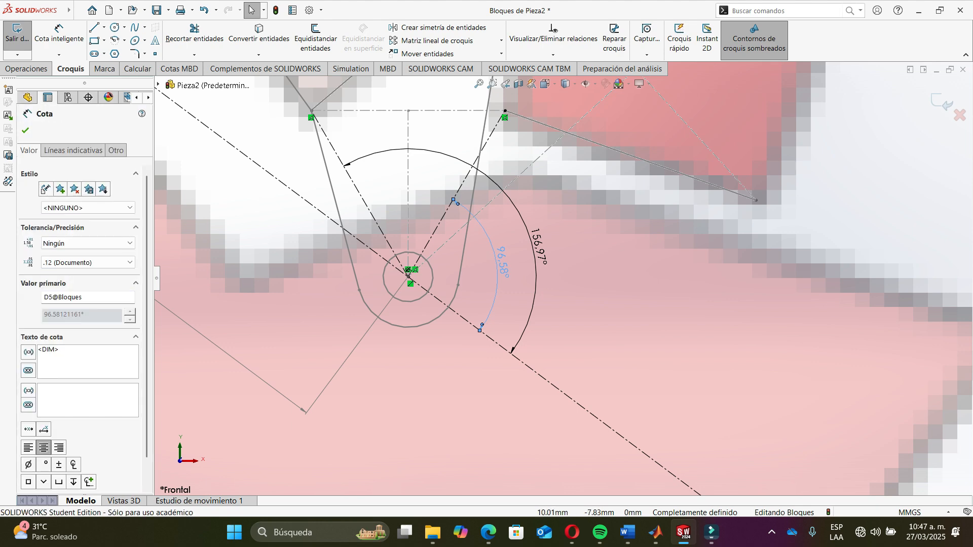
- In Freudenstein.m, set psi3 to 96.58121161
key("alt+Tab")
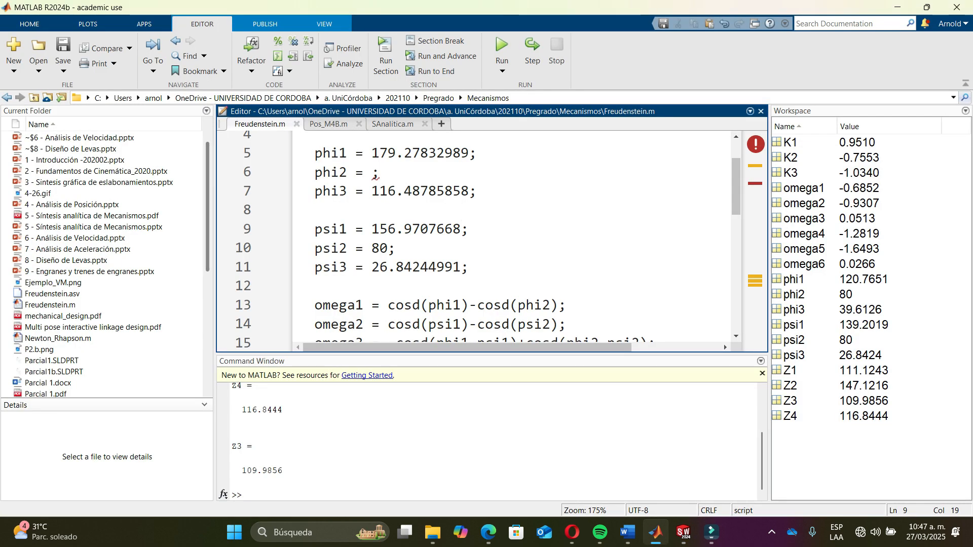
left_click_drag(372, 265, 462, 267)
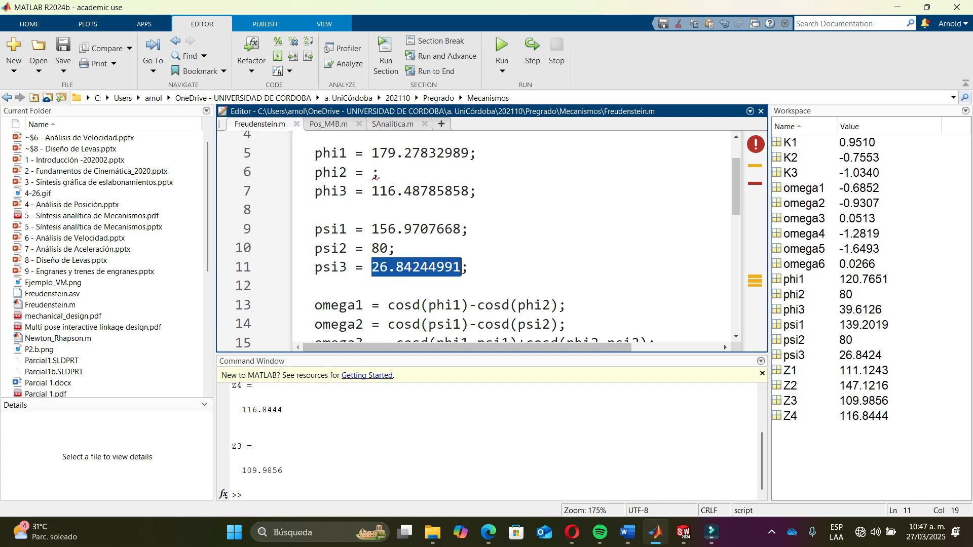
type("96.")
type("58121")
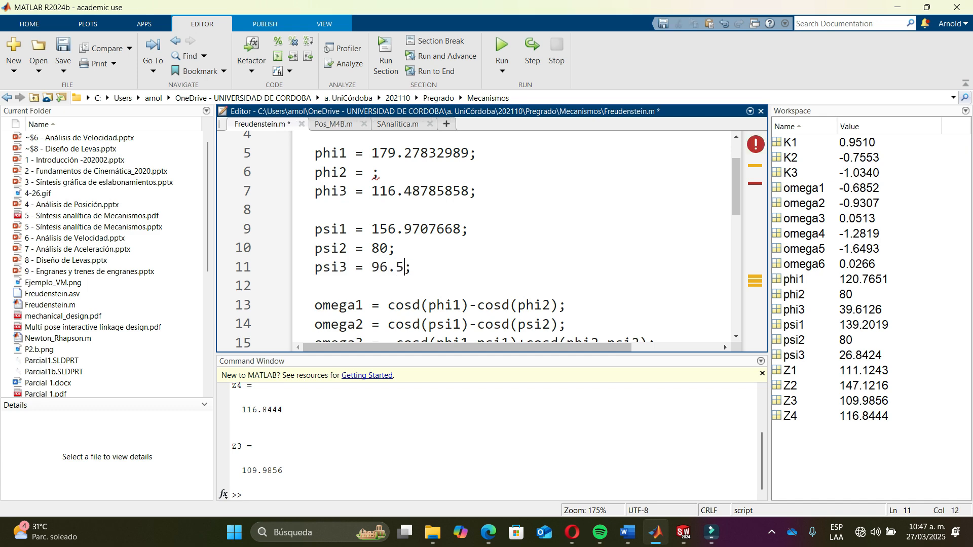
key("alt+Tab")
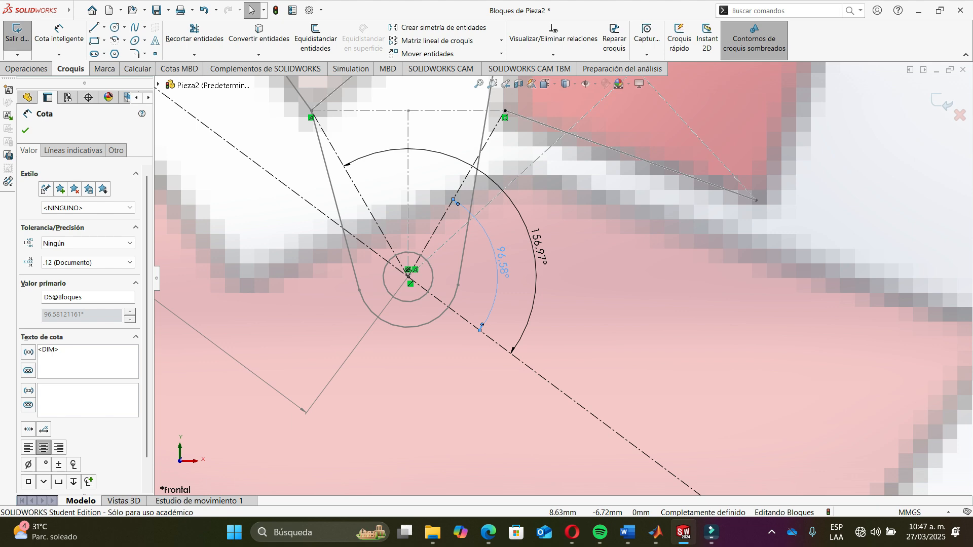
key("alt+Tab")
type("161")
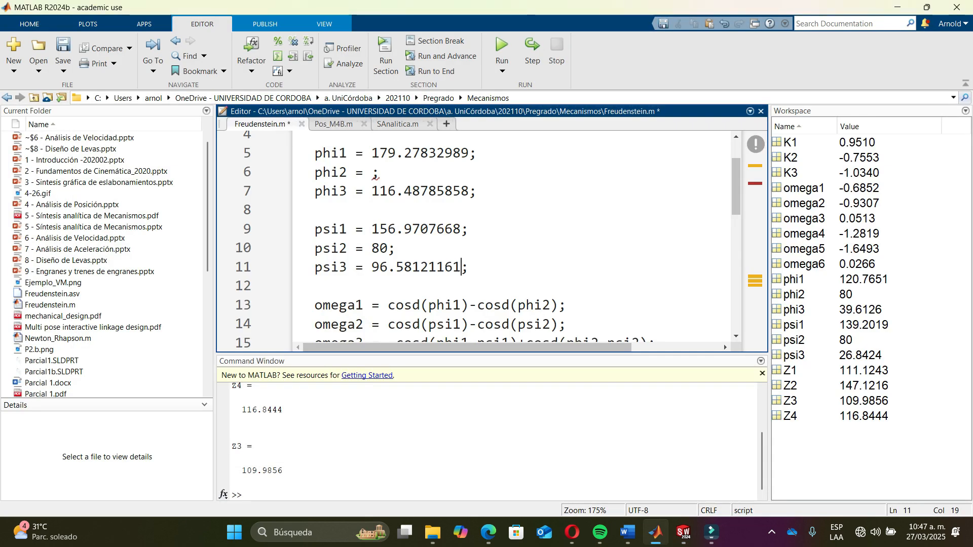
- Clear the value of psi2 in Freudenstein.m
left_click(388, 248)
key("BackSpace")
key("BackSpace")
- Fit the bicycle sketch in view, then set phi2 to 150 in Freudenstein.m
key("alt+Tab")
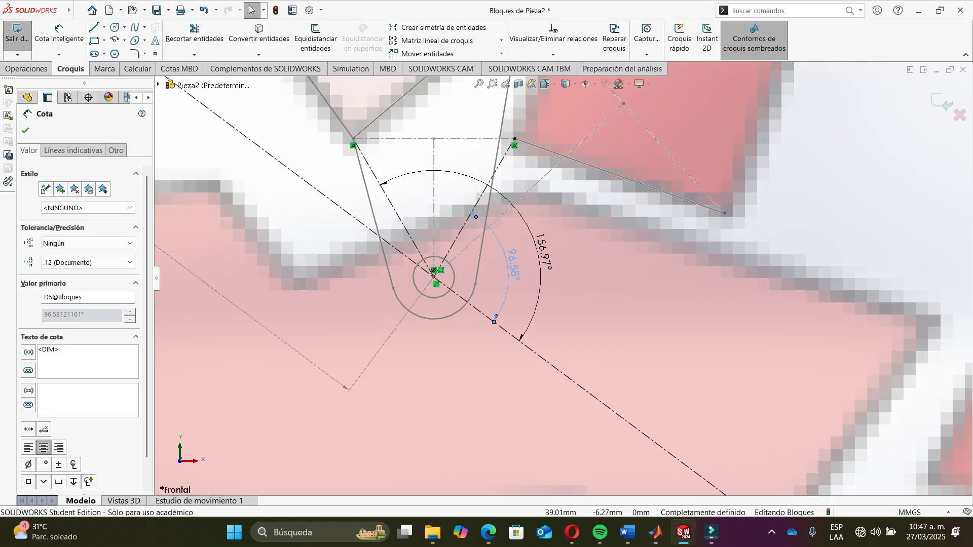
key("f")
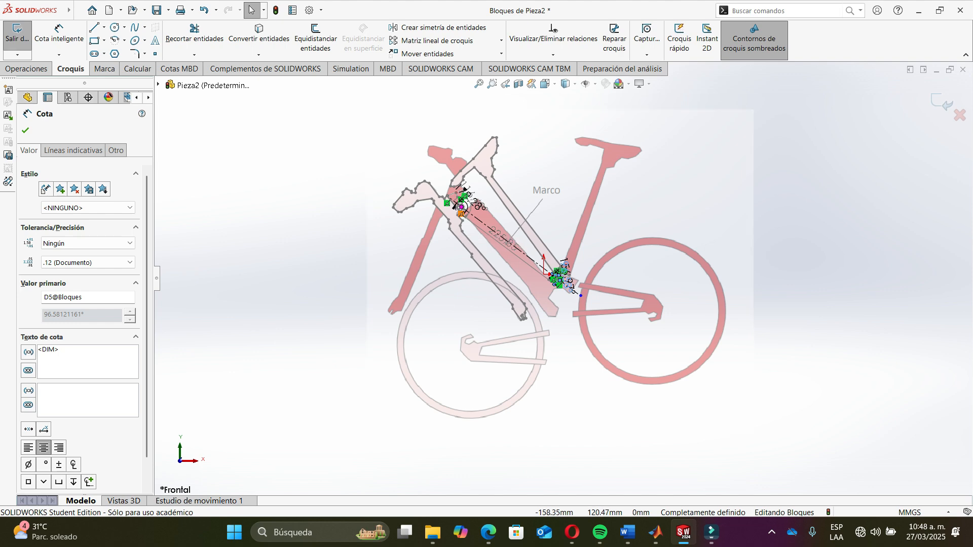
key("alt+Tab")
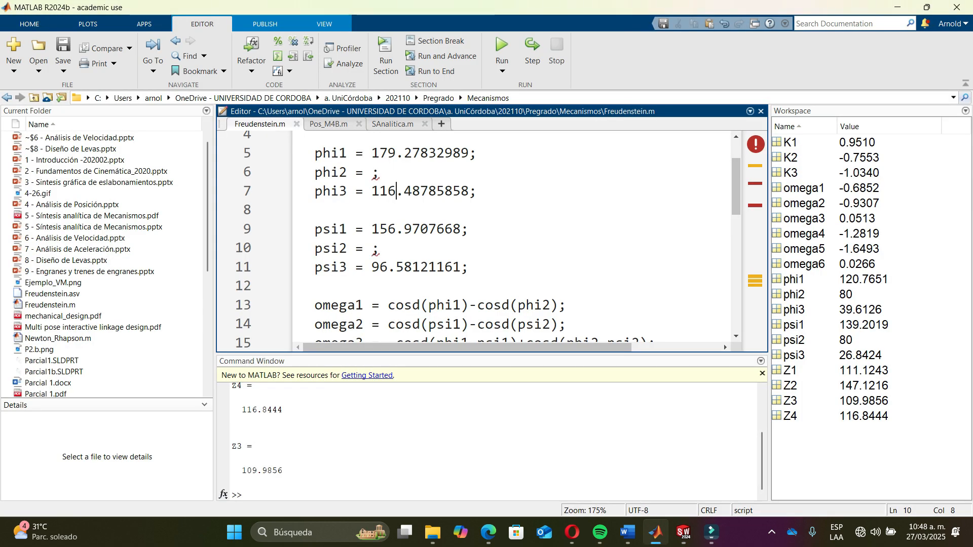
scroll(512, 239, "up", 1)
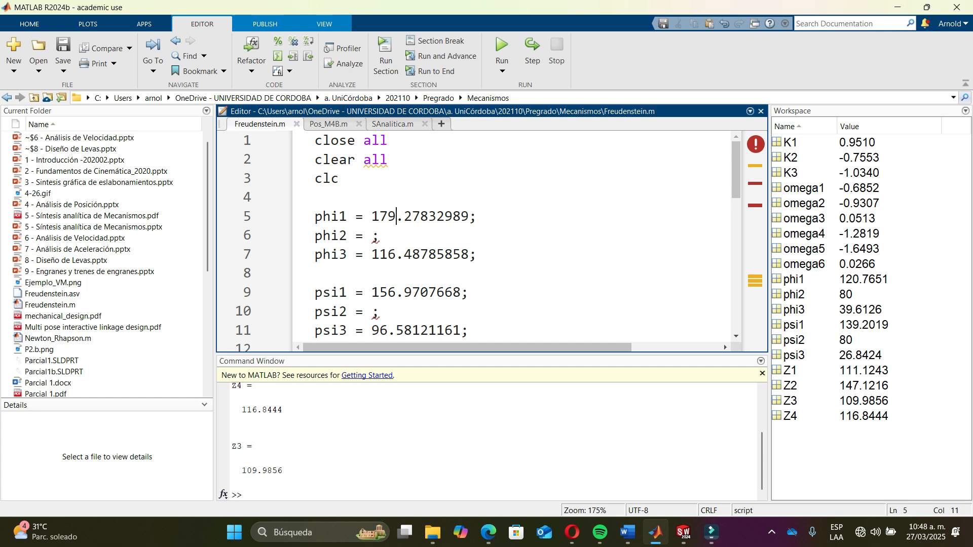
left_click(373, 237)
type("150")
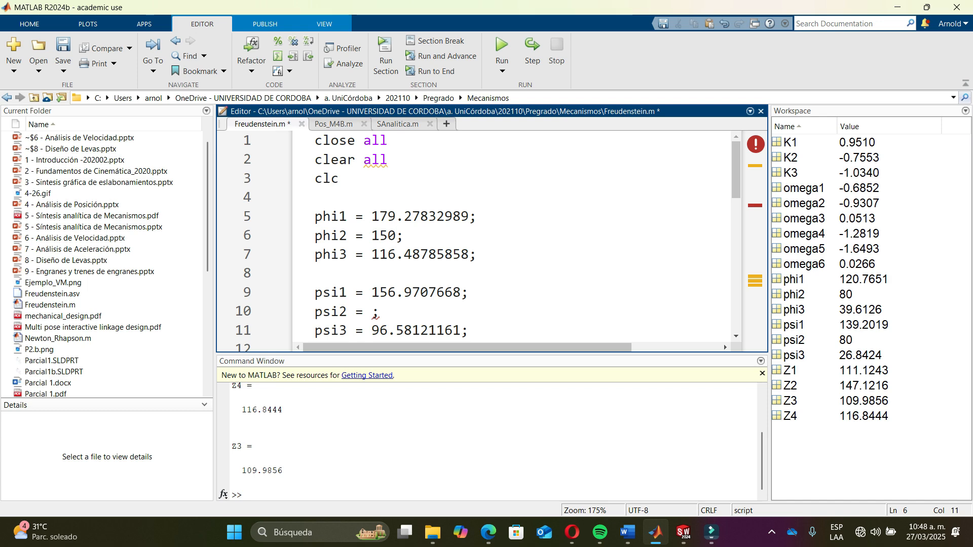
key("alt+Tab")
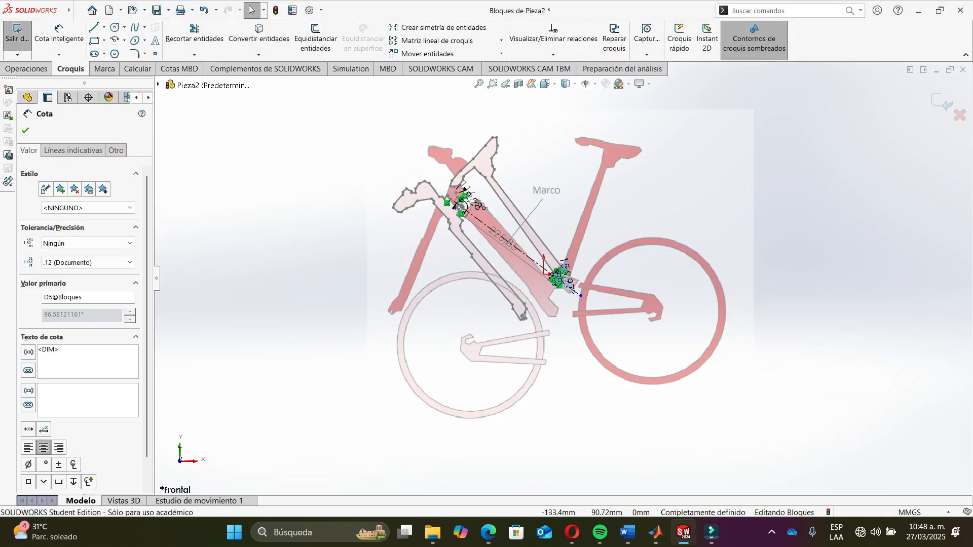
key("alt+Tab")
scroll(506, 238, "down", 2)
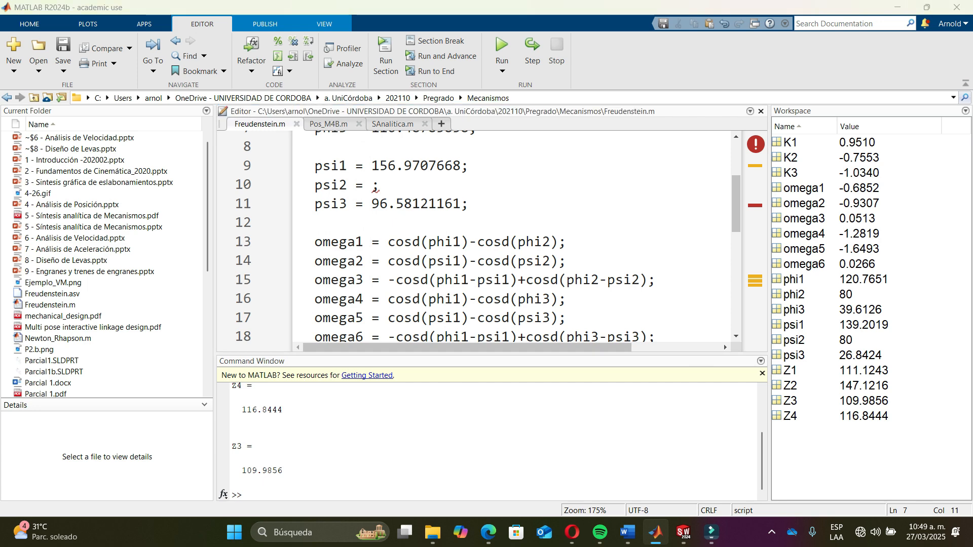
key("alt+Tab")
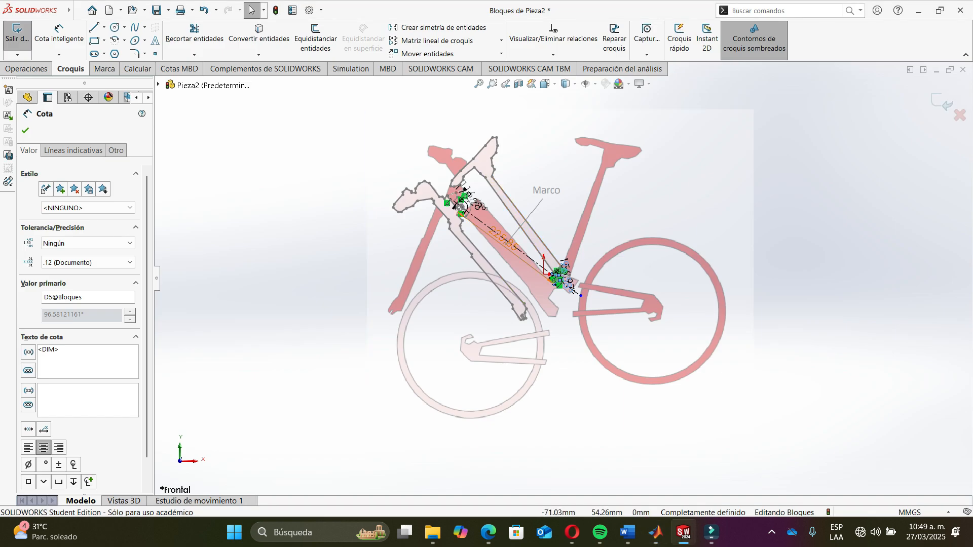
key("alt+Tab")
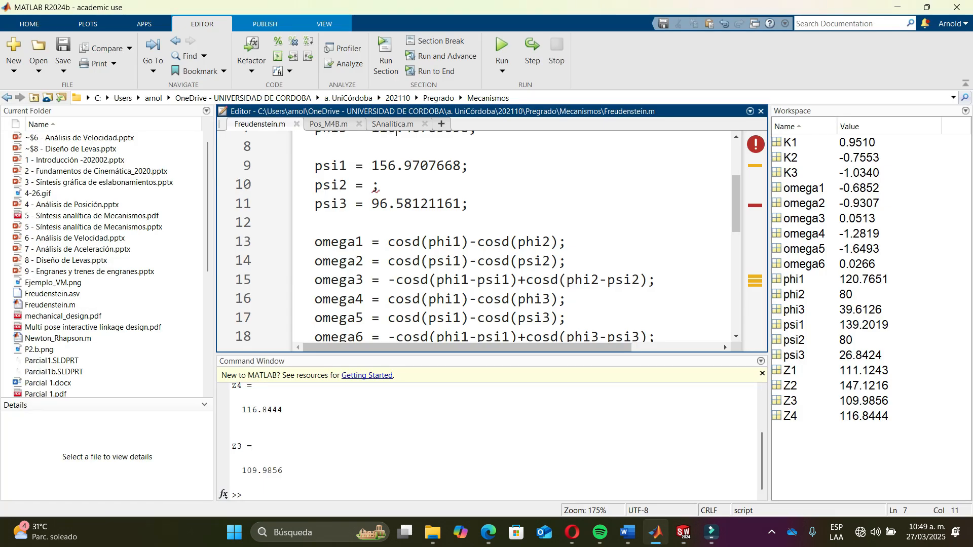
- Set psi2 to 126 in Freudenstein.m
left_click(373, 185)
type("126")
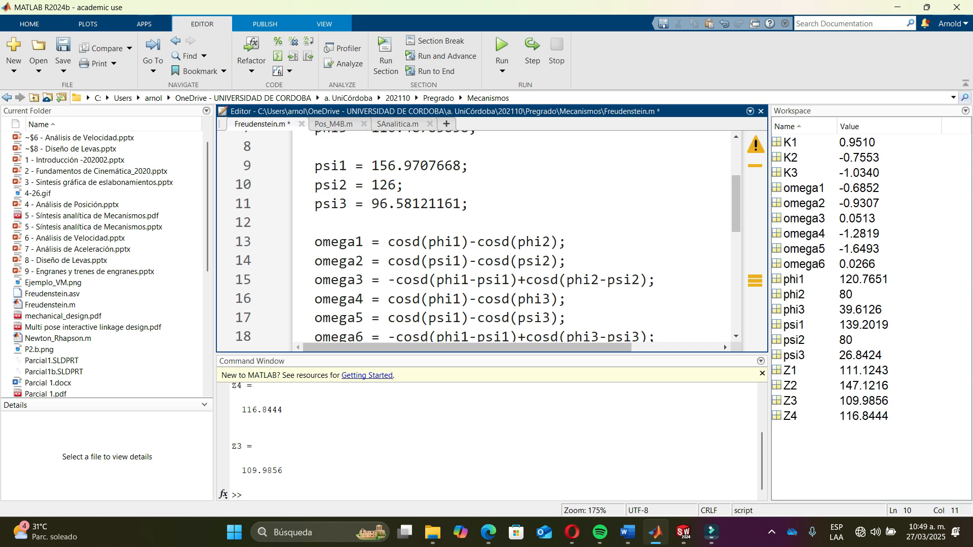
left_click(469, 203)
scroll(470, 203, "up", 3)
- Switch to SolidWorks, close the dimension tool and delete the larger angle dimension at the front pivot
key("alt+Tab")
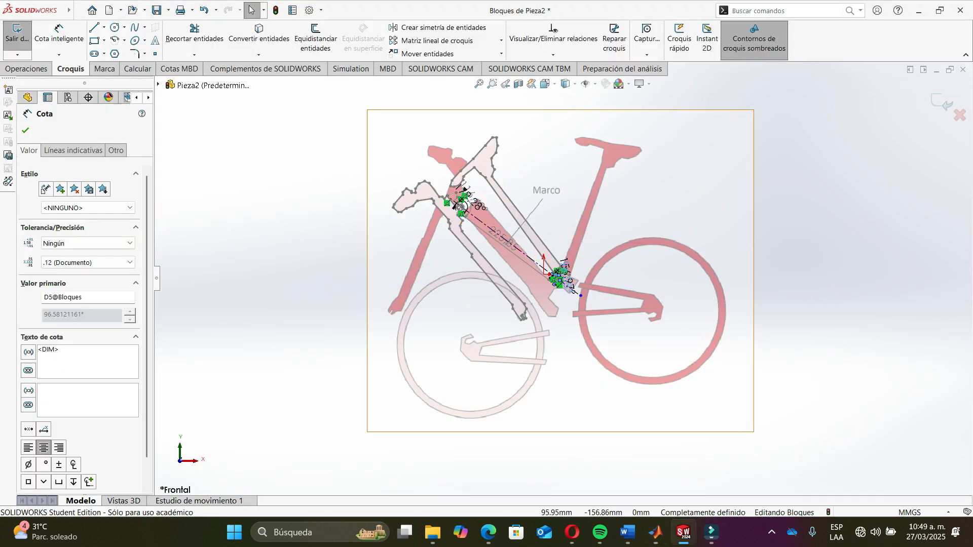
scroll(560, 281, "down", 5)
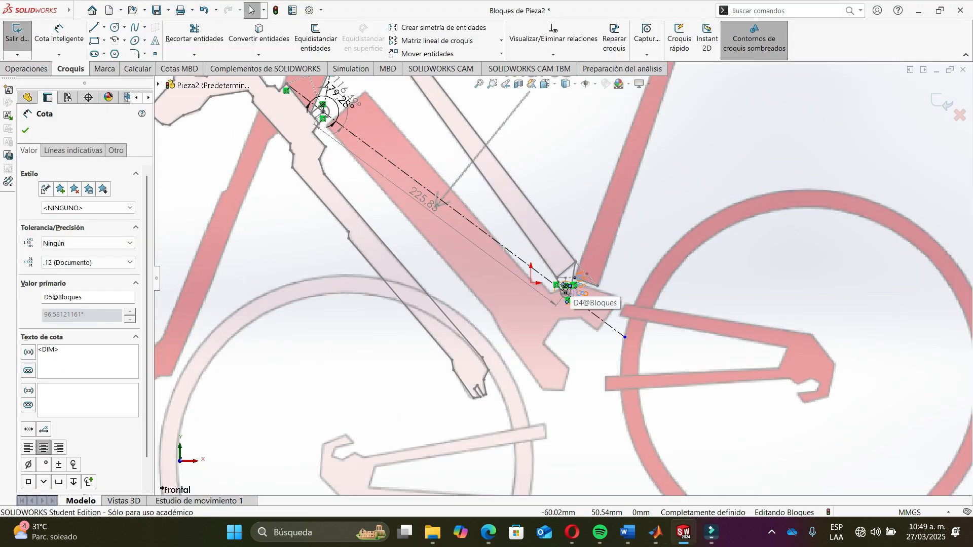
scroll(566, 289, "down", 3)
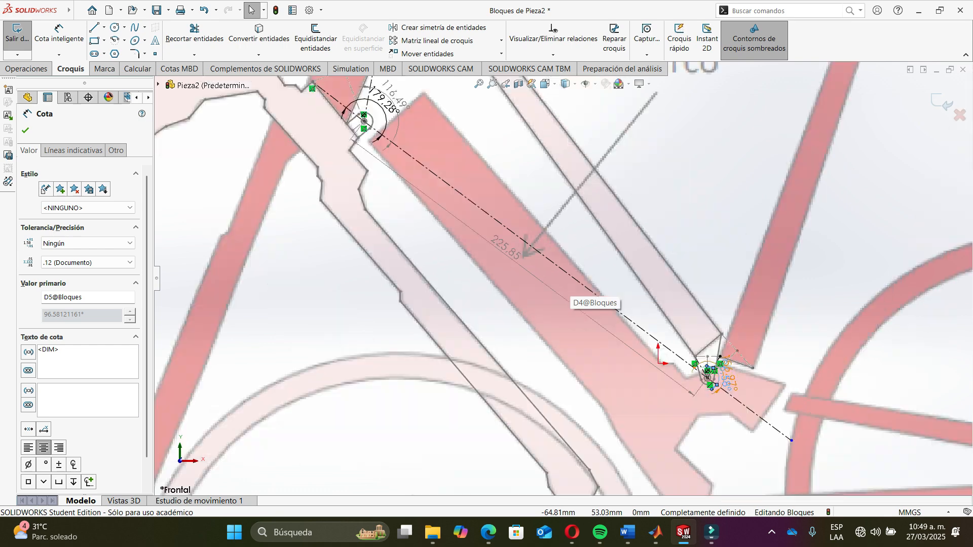
scroll(567, 299, "up", 10)
key("Escape")
scroll(481, 223, "down", 8)
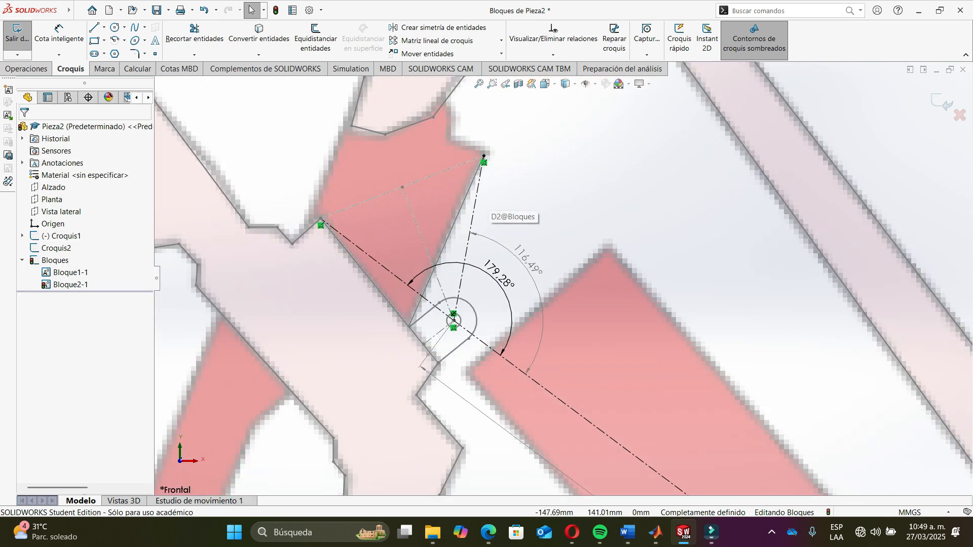
left_click(500, 272)
key("Delete")
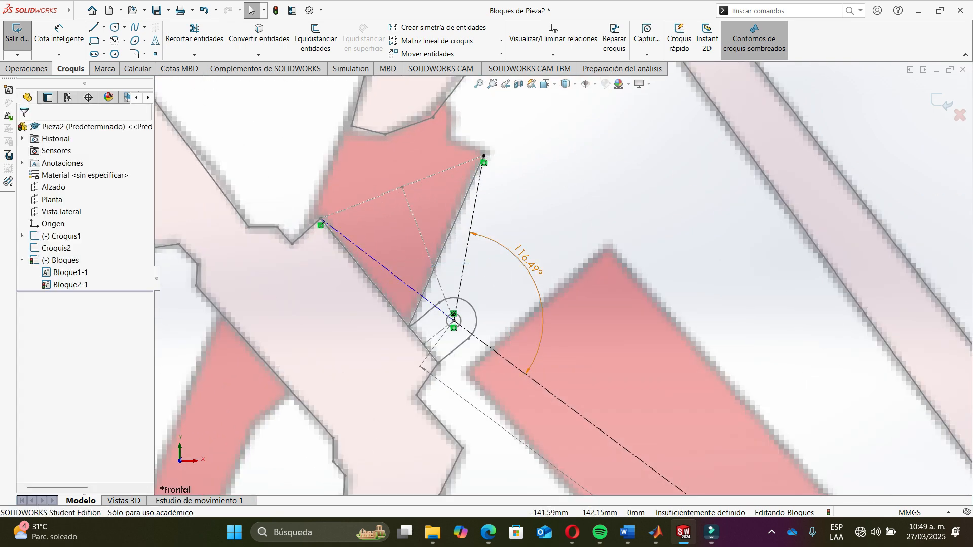
- Delete the remaining angle dimension at the front pivot
left_click(521, 255)
key("Delete")
scroll(535, 264, "up", 10)
scroll(602, 317, "down", 7)
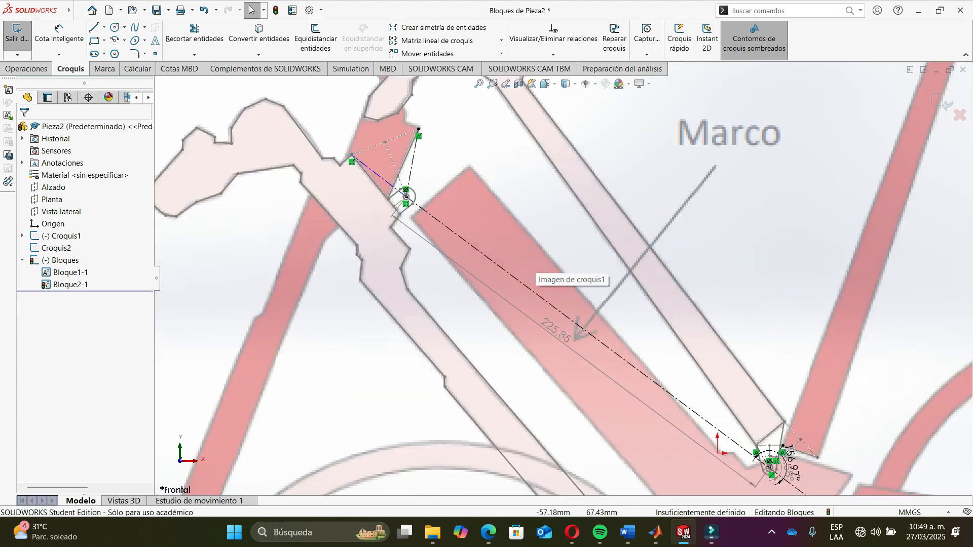
scroll(532, 271, "down", 5)
scroll(532, 271, "up", 5)
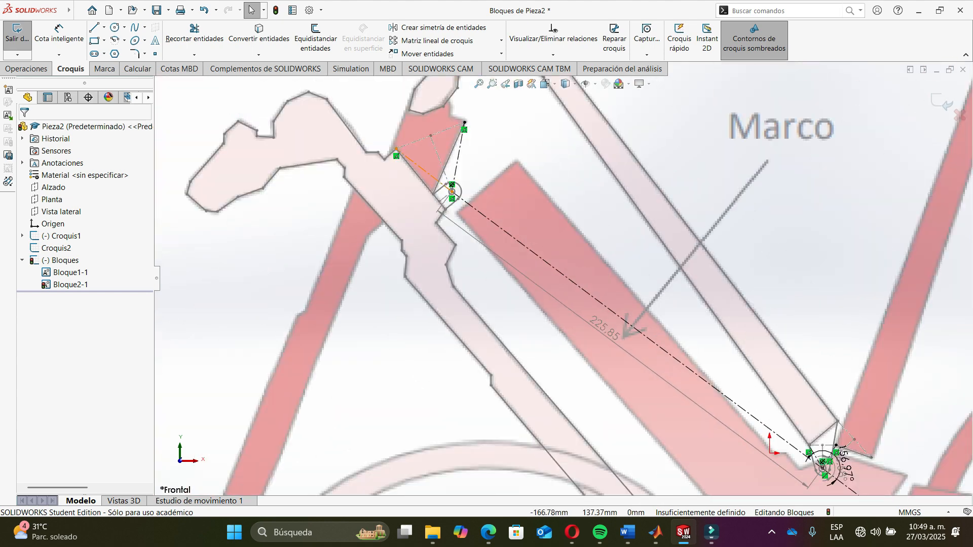
- Delete two sketch entities attached to the front pivot
left_click(430, 173)
key("Delete")
left_click(458, 156)
key("Delete")
scroll(562, 280, "up", 6)
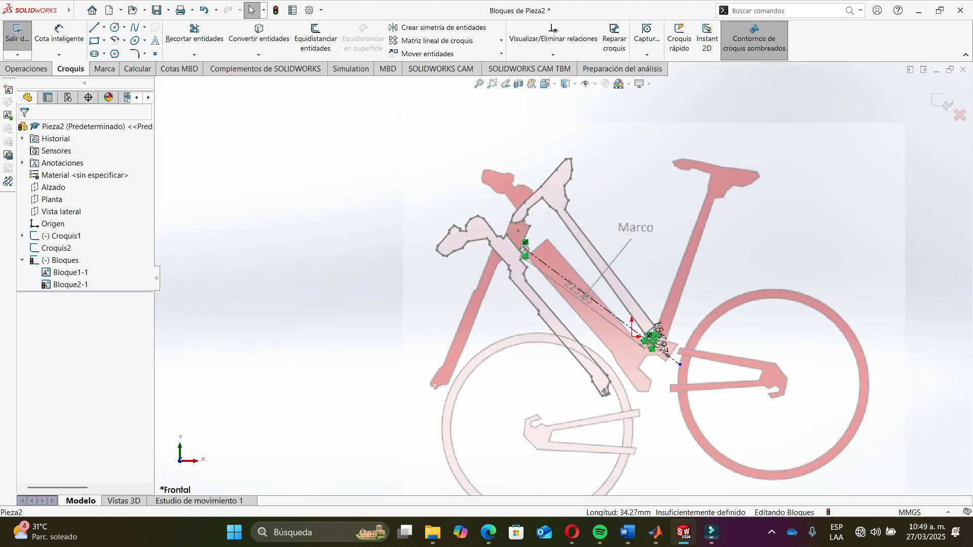
scroll(738, 353, "down", 4)
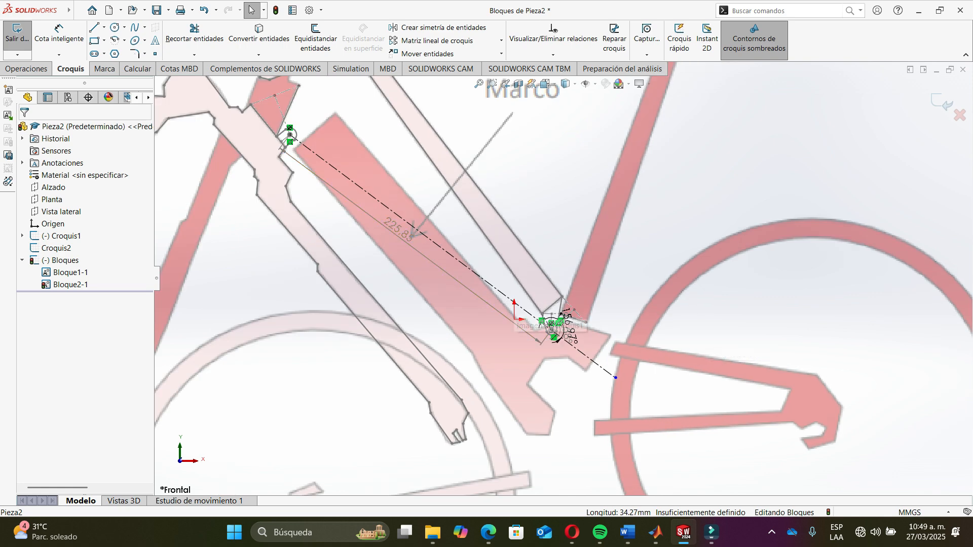
- Delete the short link line ending at the front pivot
left_click(556, 338)
left_click(269, 119)
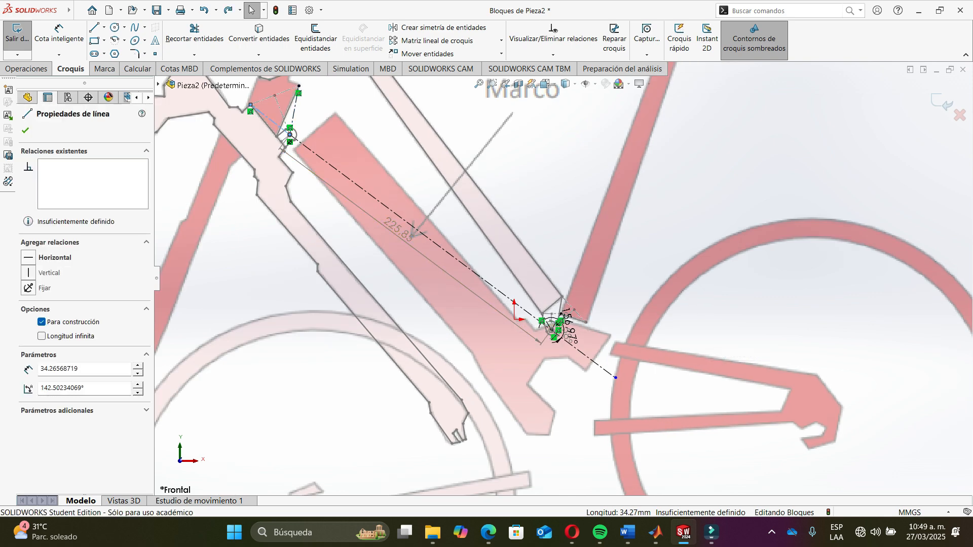
left_click(295, 110)
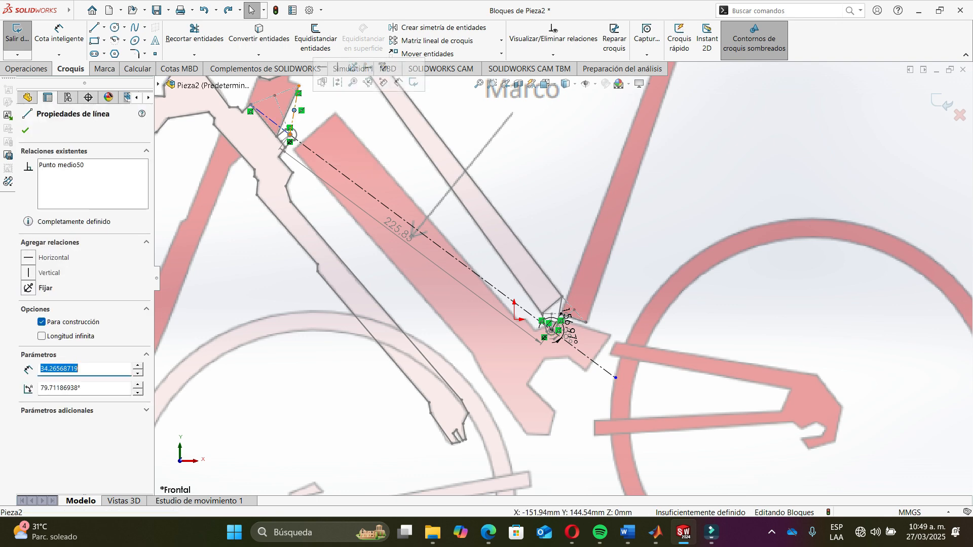
left_click(293, 117)
key("Delete")
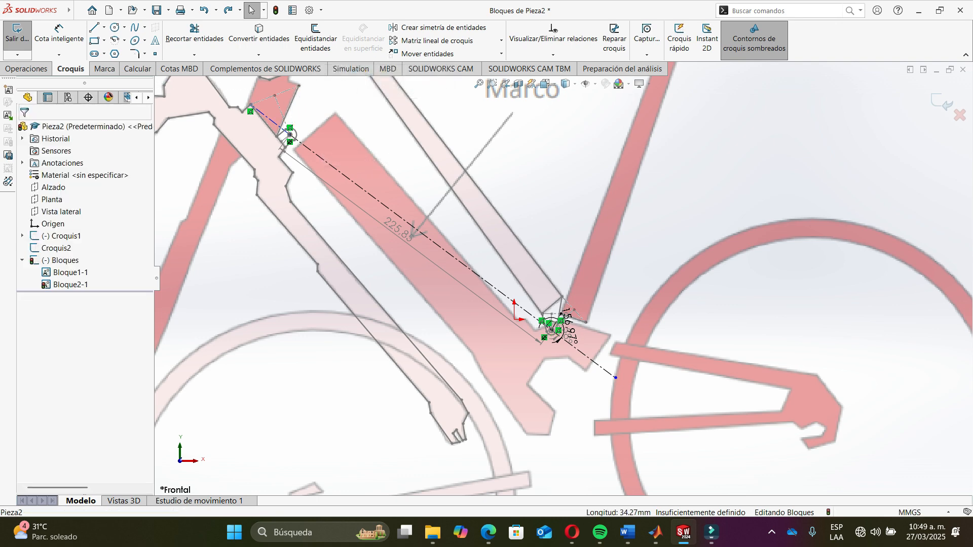
- Delete the larger angle dimension at the rear pivot
scroll(299, 133, "down", 6)
left_click(362, 158)
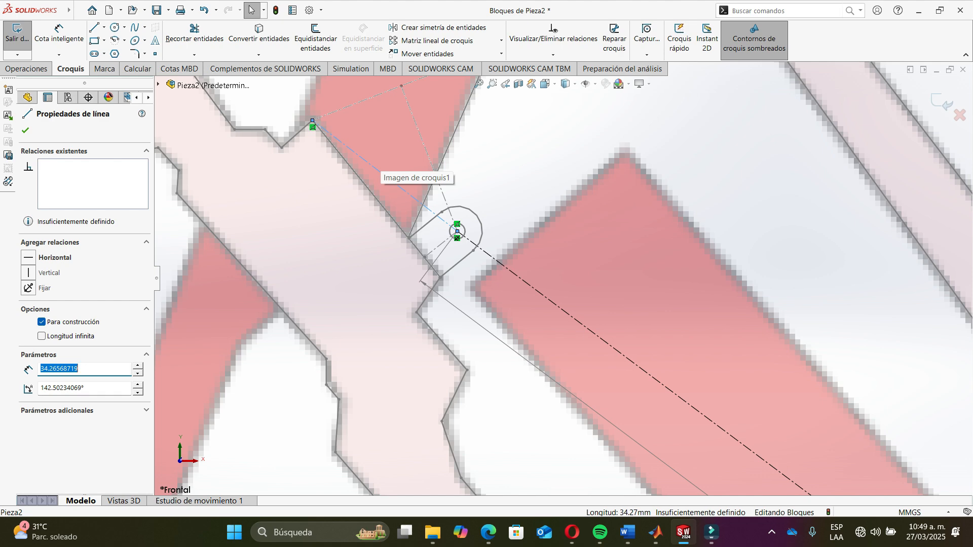
scroll(560, 279, "up", 5)
scroll(608, 287, "up", 3)
scroll(780, 456, "down", 12)
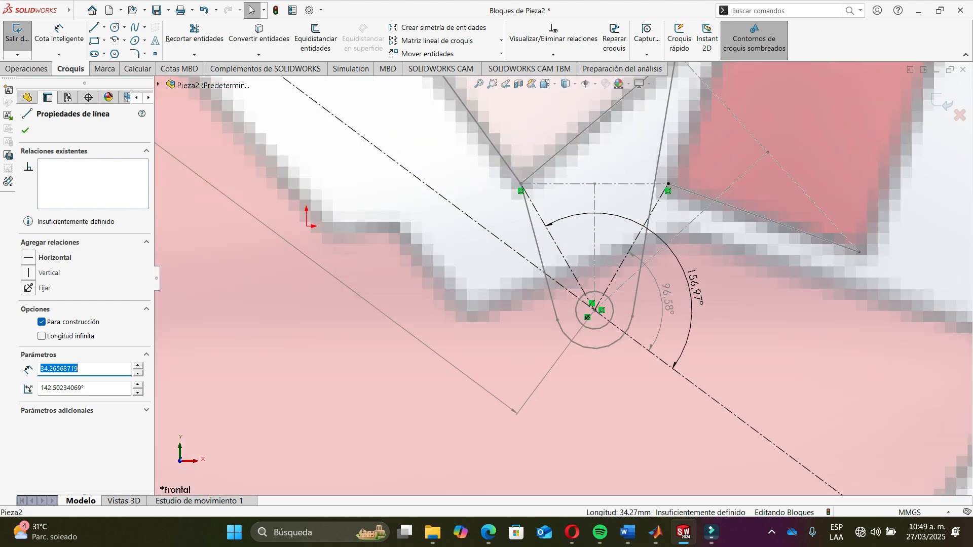
left_click(693, 289)
key("Delete")
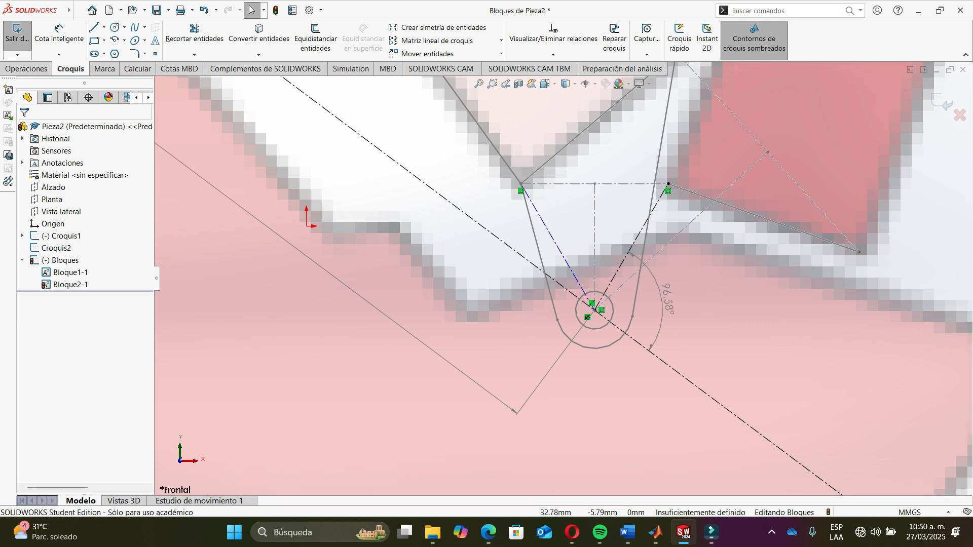
- Delete the remaining angle dimension and the link line at the rear pivot
left_click(559, 247)
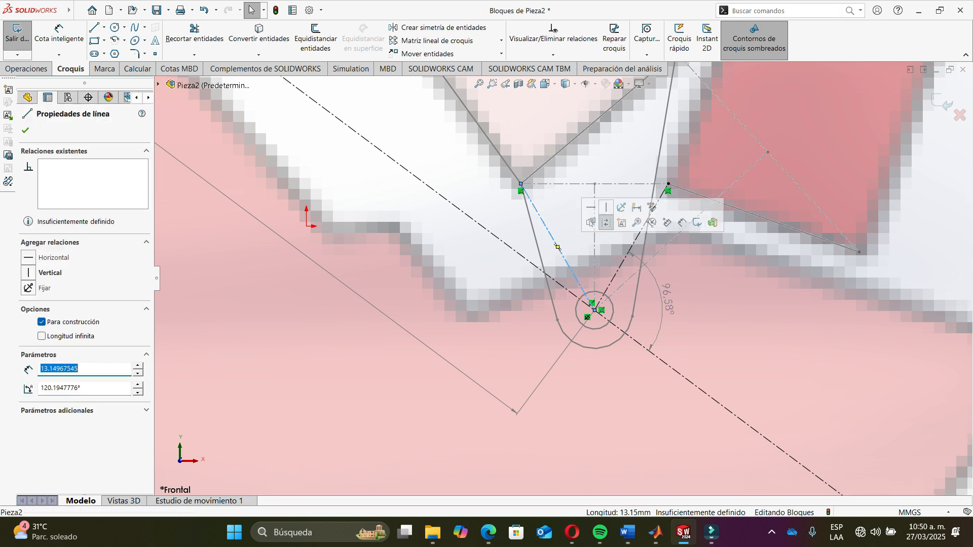
left_click(665, 299)
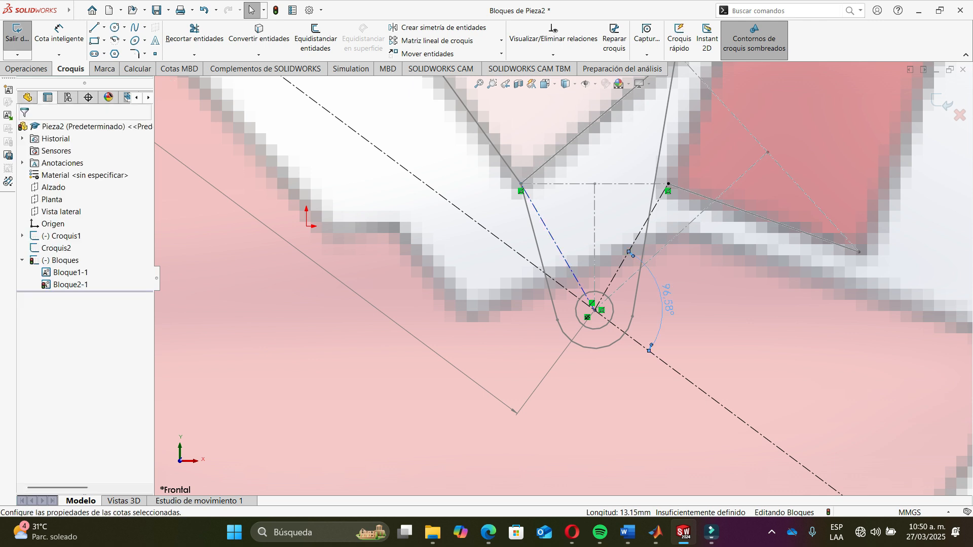
key("Delete")
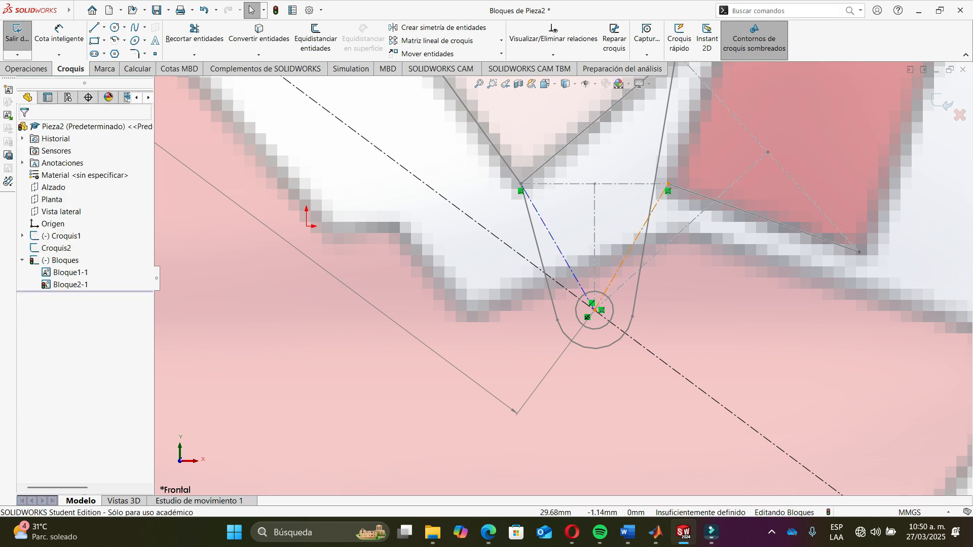
left_click(631, 247)
key("Delete")
- Switch to MATLAB and run Freudenstein.m
scroll(590, 301, "up", 5)
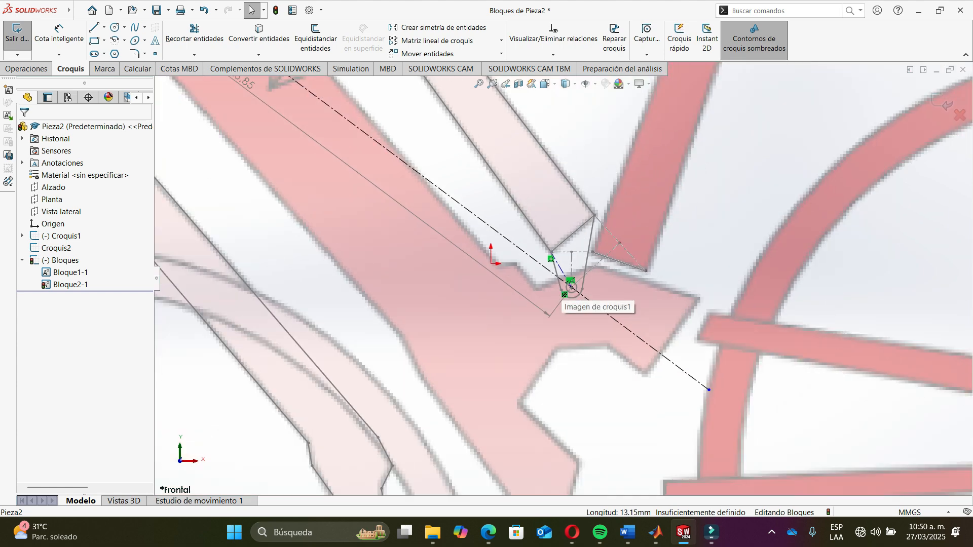
scroll(623, 278, "down", 4)
scroll(575, 319, "down", 3)
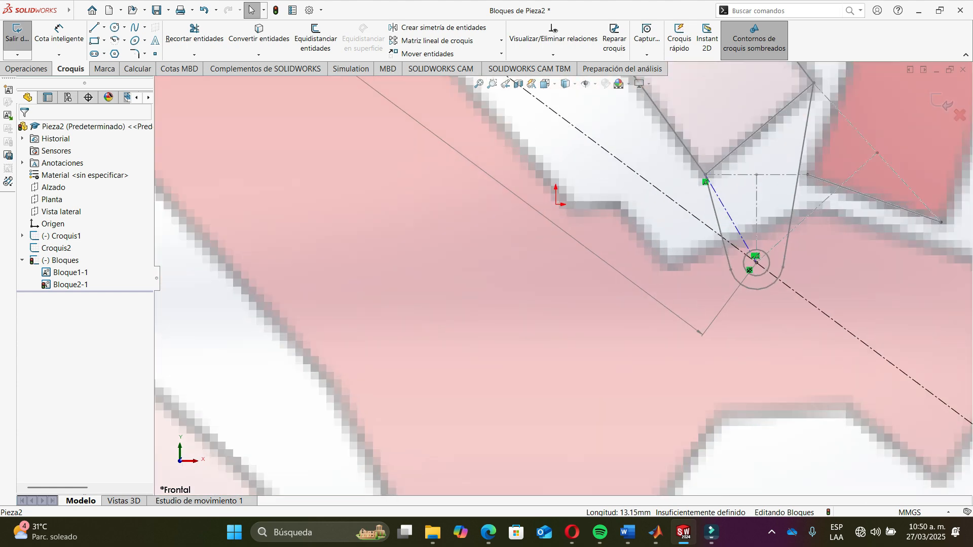
scroll(575, 319, "up", 5)
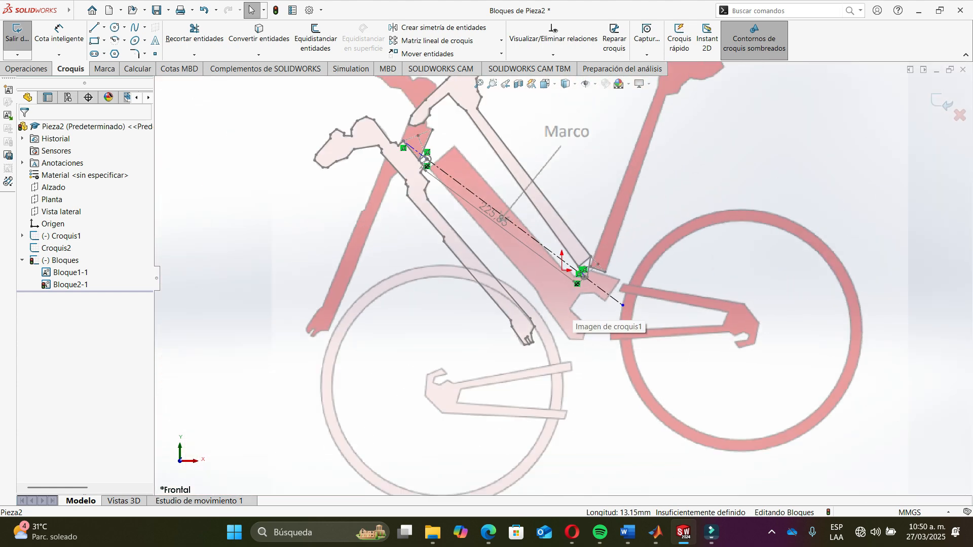
key("alt+Tab")
key("F5")
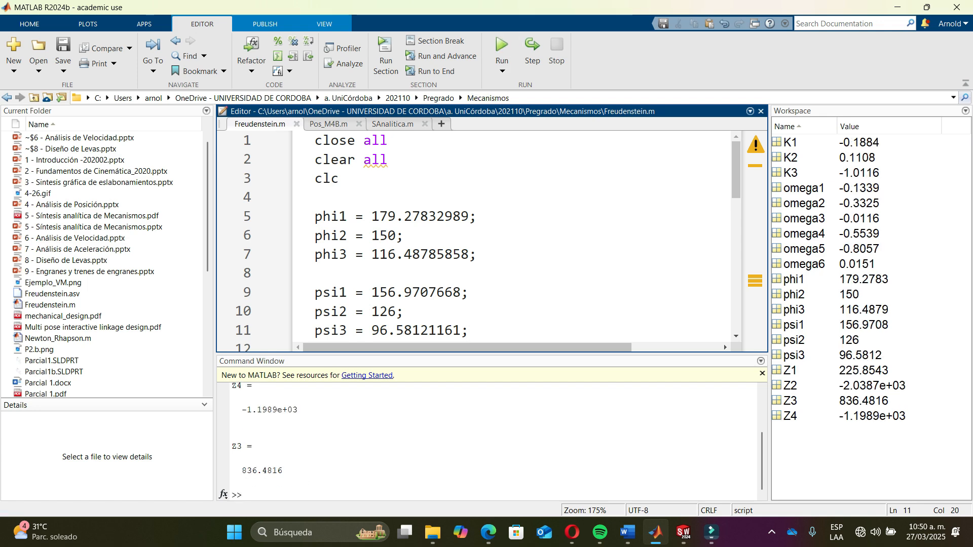
- Compare the ground link length dimension in SolidWorks with the computed link lengths in the Command Window
left_click(430, 446)
scroll(431, 446, "up", 2)
key("alt+Tab")
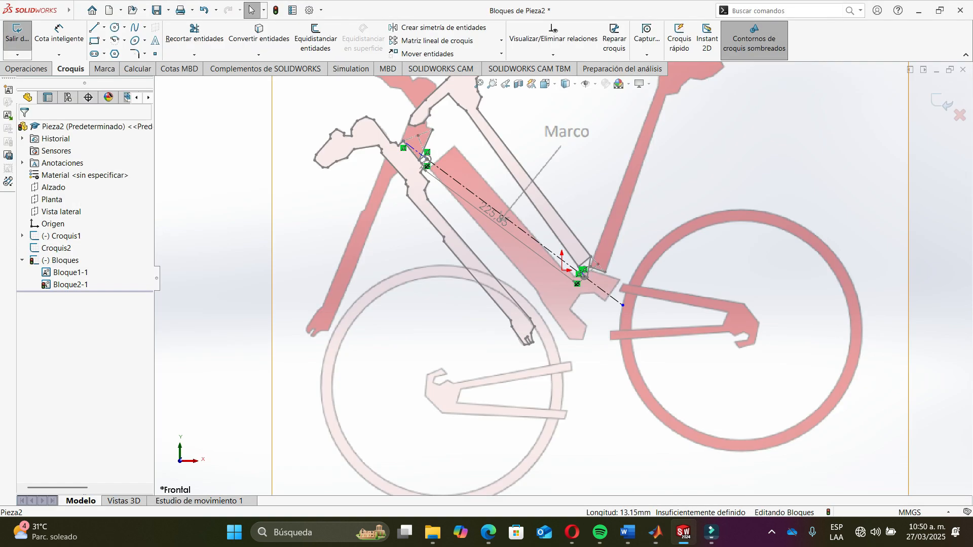
left_click_drag(494, 214, 497, 229)
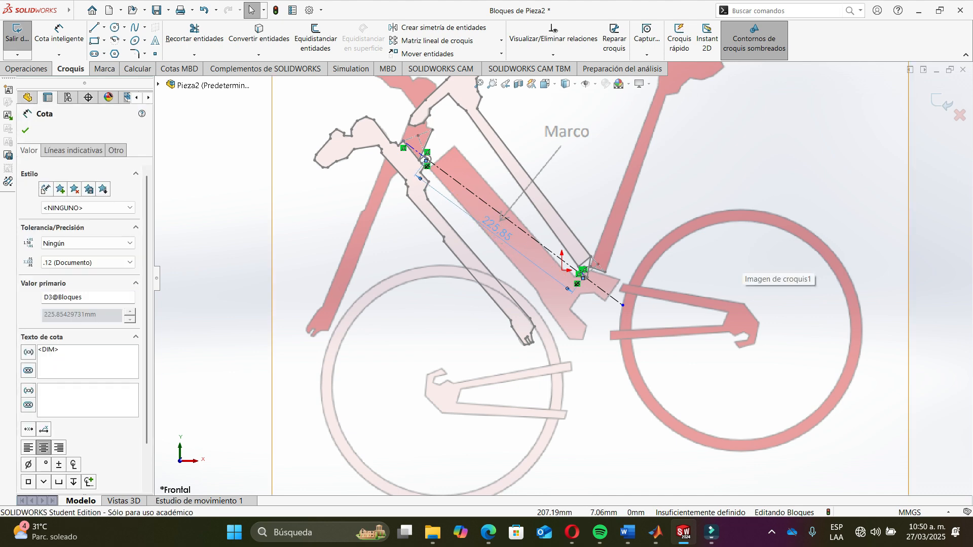
key("alt+Tab")
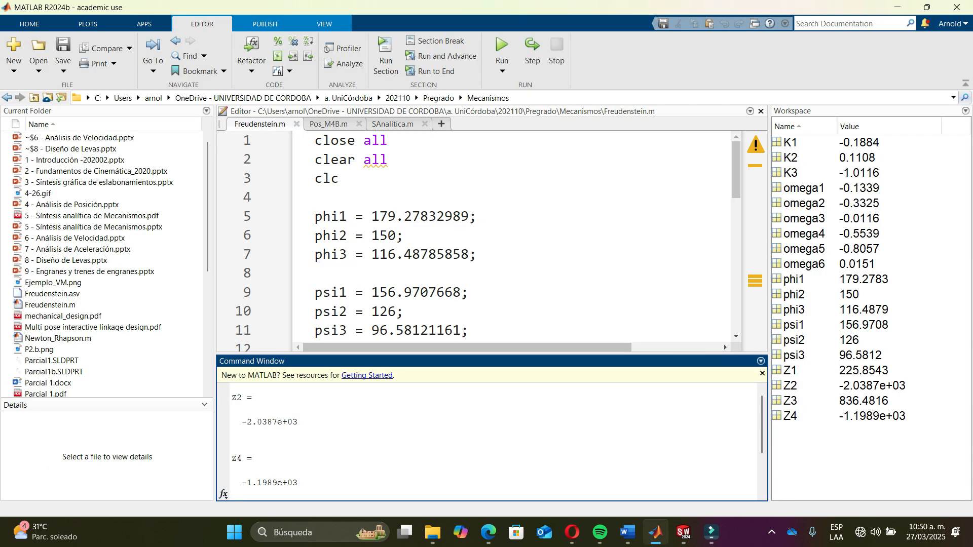
left_click_drag(724, 354, 724, 252)
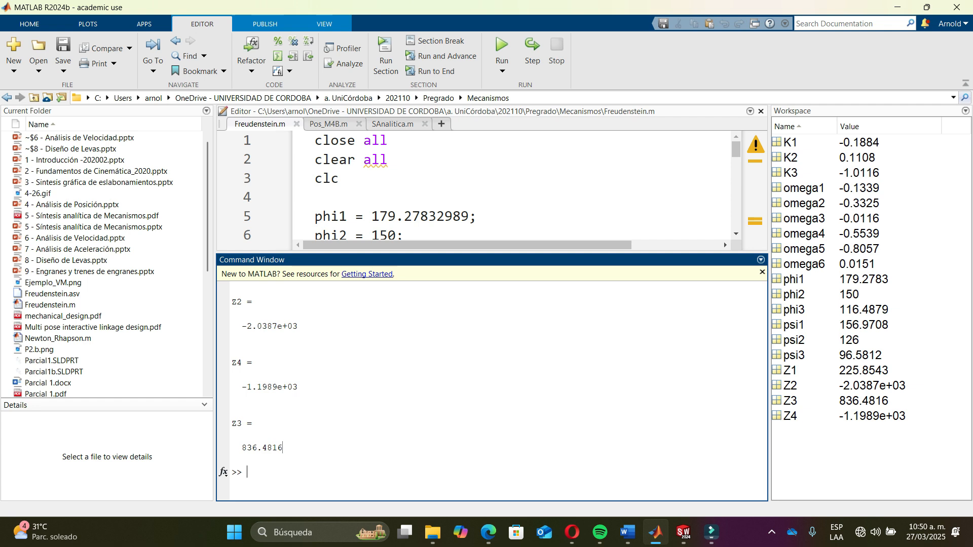
scroll(724, 242, "down", 2)
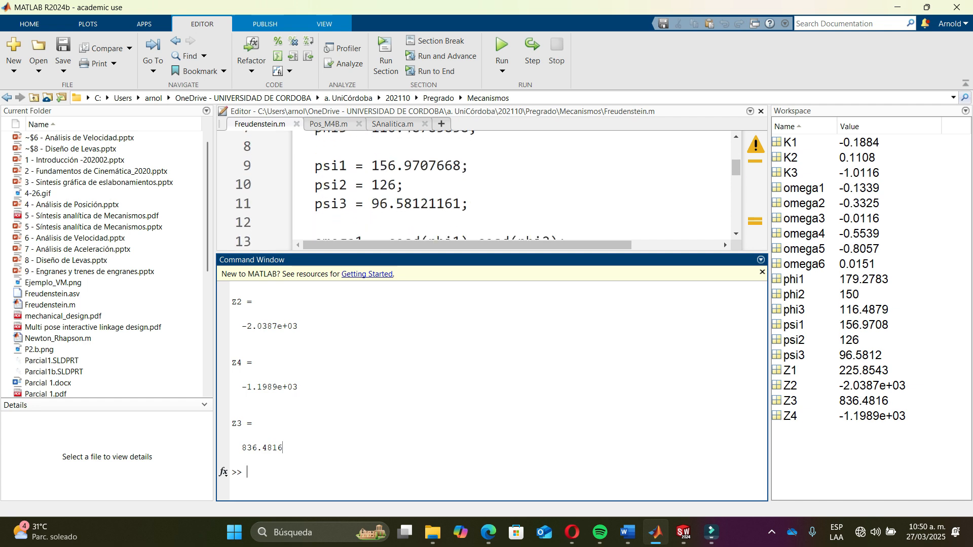
- Set psi2 to 130 in Freudenstein.m and run the script
left_click_drag(396, 185, 380, 186)
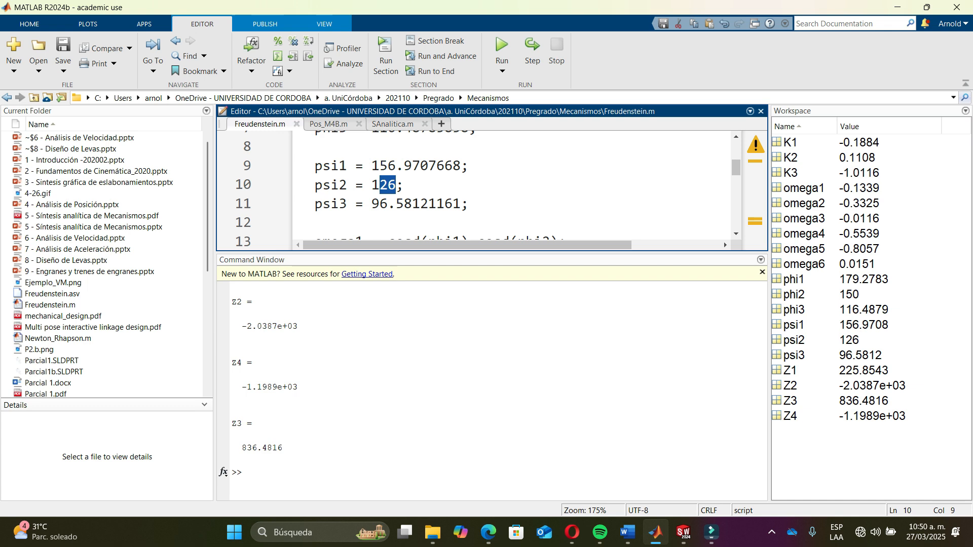
type("30")
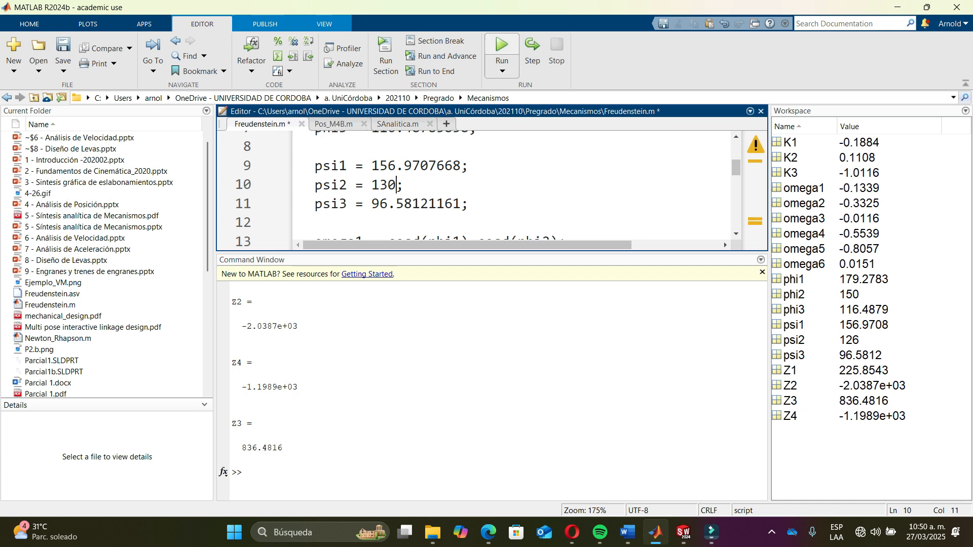
key("F5")
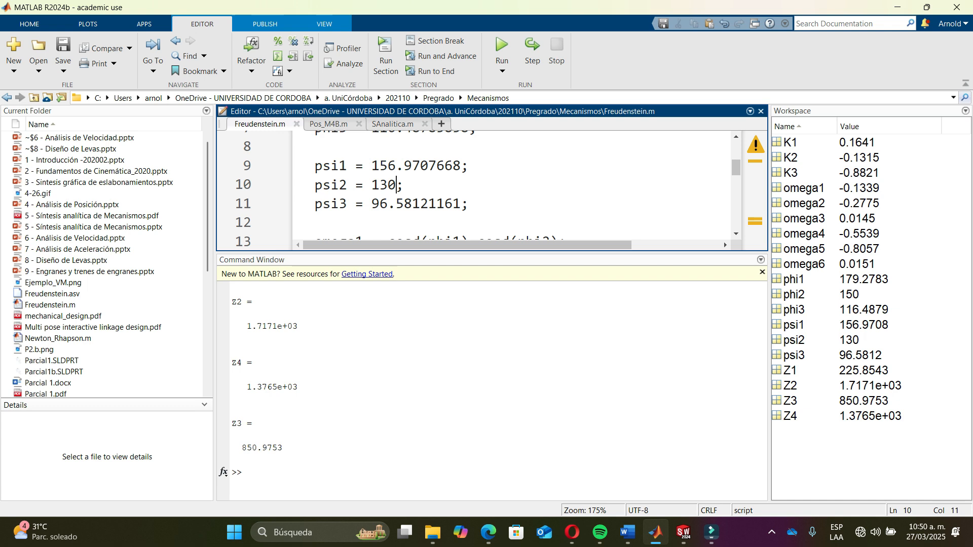
- Set phi2 to 145 and run the script again
scroll(724, 242, "up", 3)
scroll(723, 242, "down", 1)
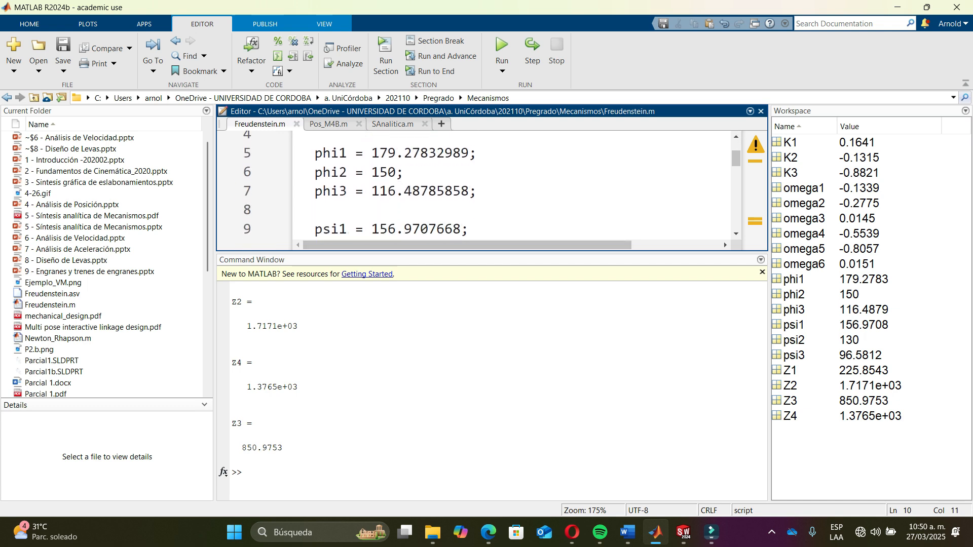
double_click(385, 172)
type("145")
left_click(502, 51)
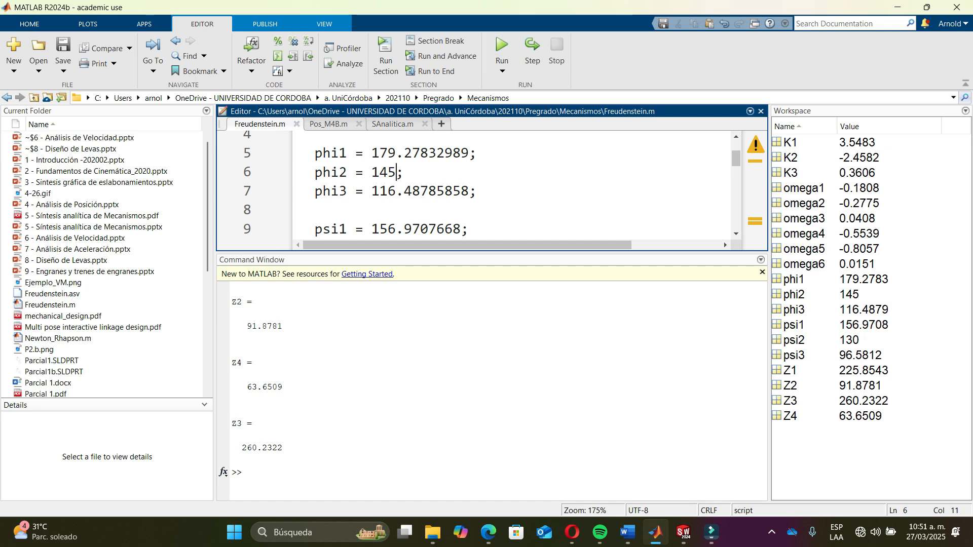
- Dimension the angle between the input link and the ground link in the sketch, accepting 179.27832989°
key("alt+Tab")
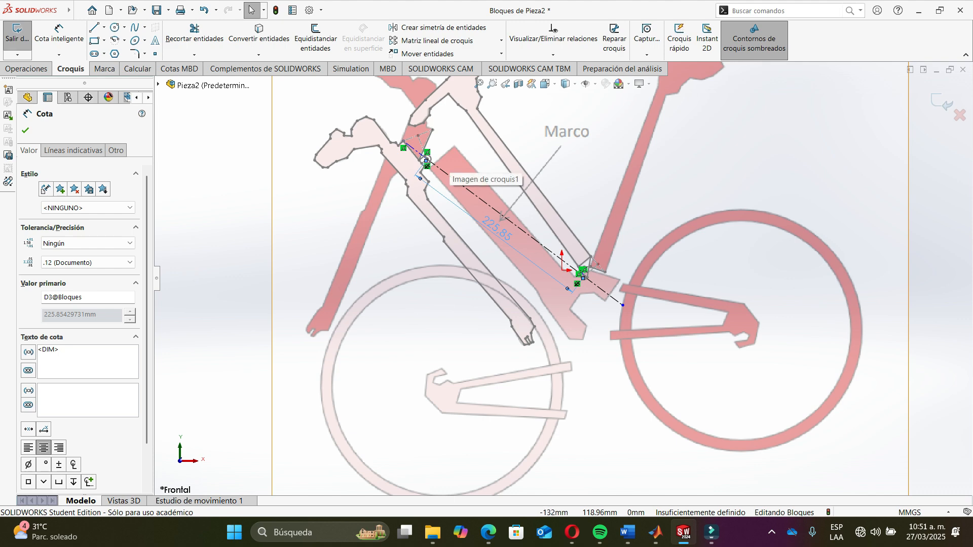
scroll(586, 269, "down", 10)
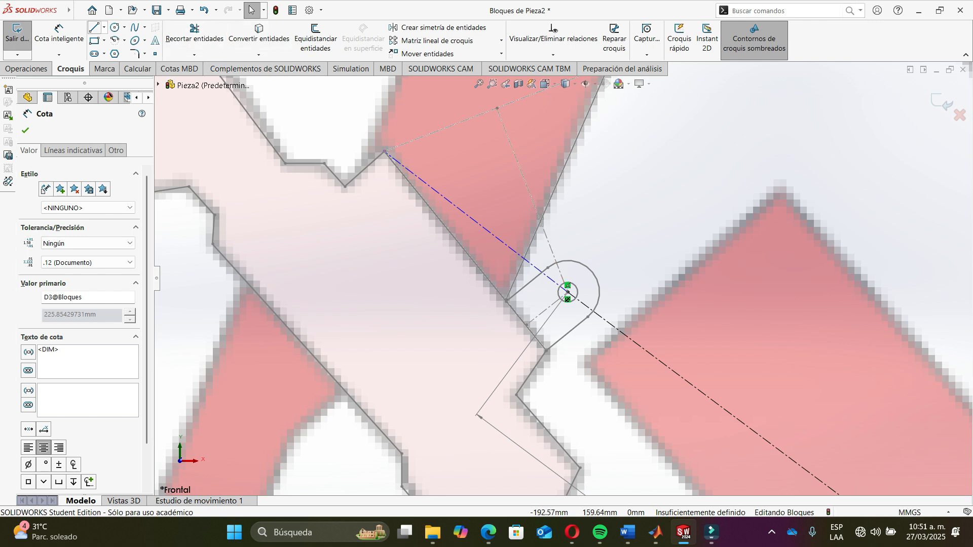
left_click(59, 31)
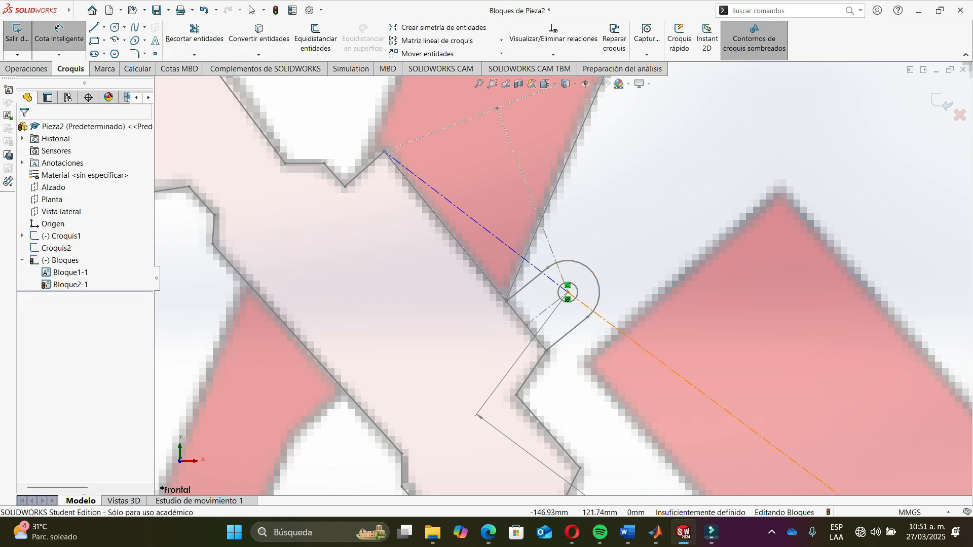
left_click(615, 327)
left_click(481, 226)
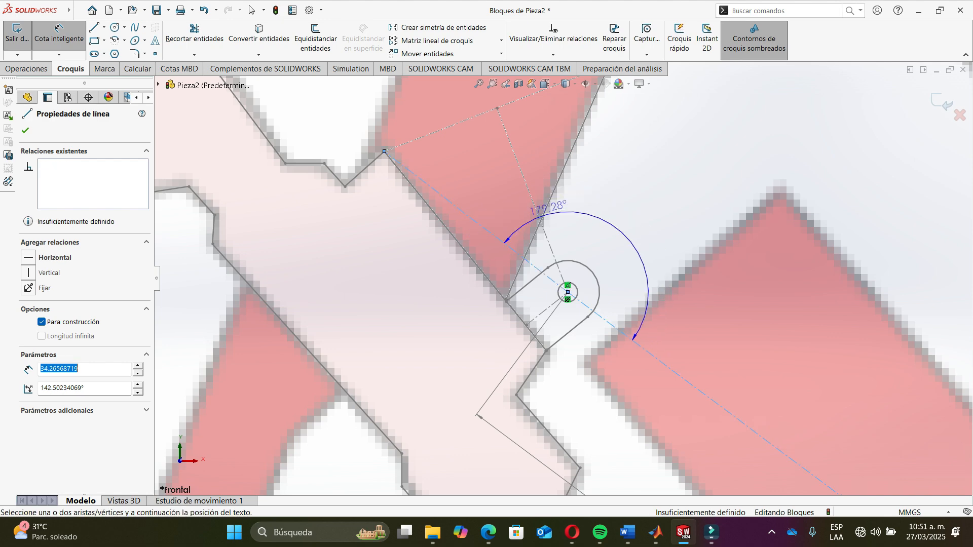
left_click(586, 208)
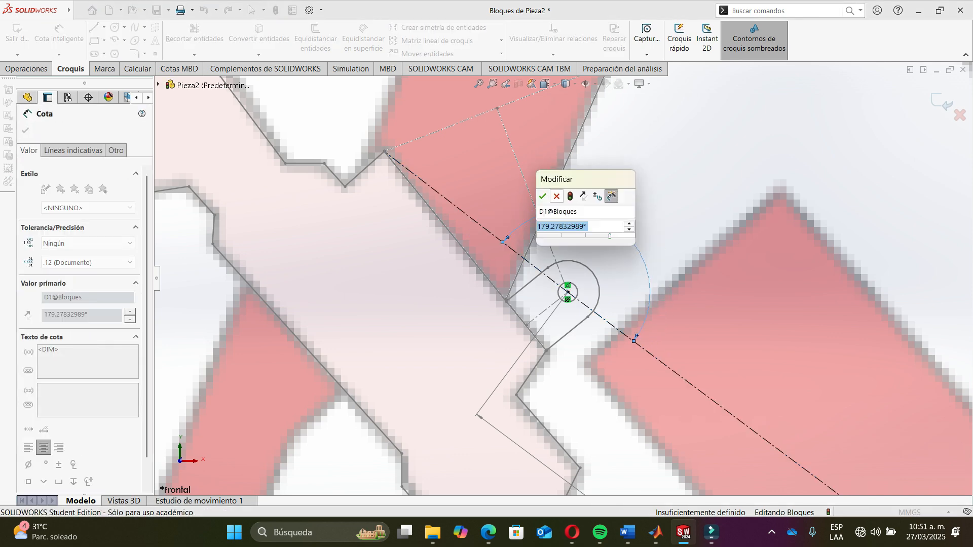
key("Return")
key("Escape")
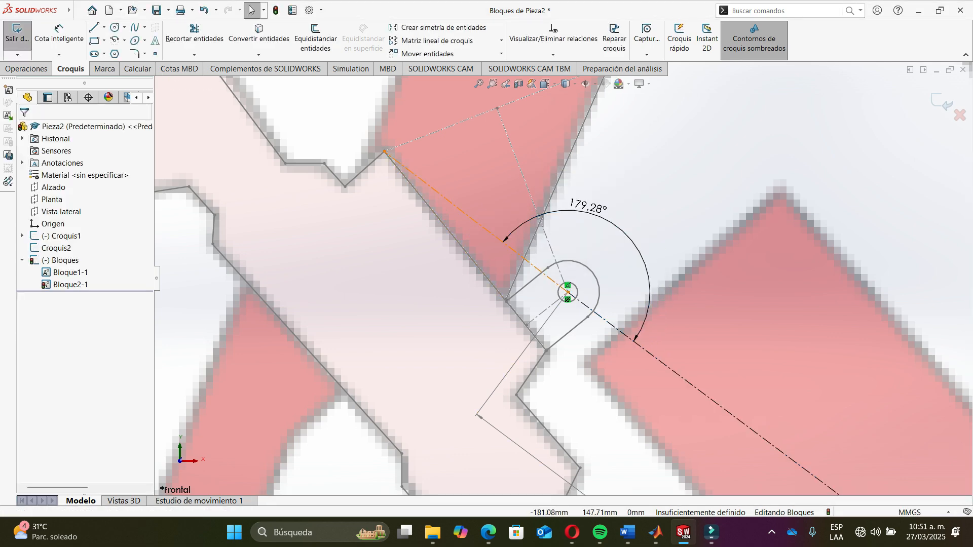
- Look up the Z2 link length in the MATLAB Command Window
left_click(384, 151)
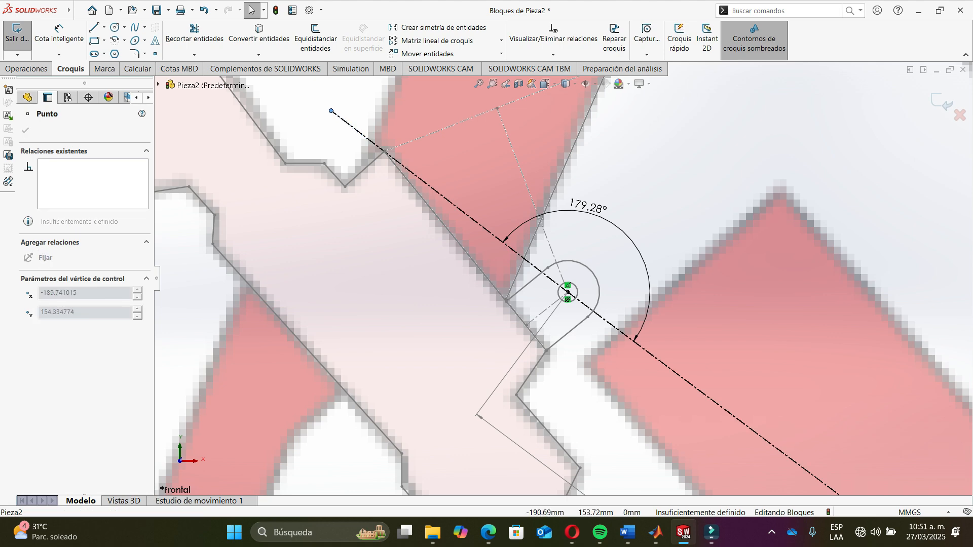
scroll(543, 247, "down", 1)
key("alt+Tab")
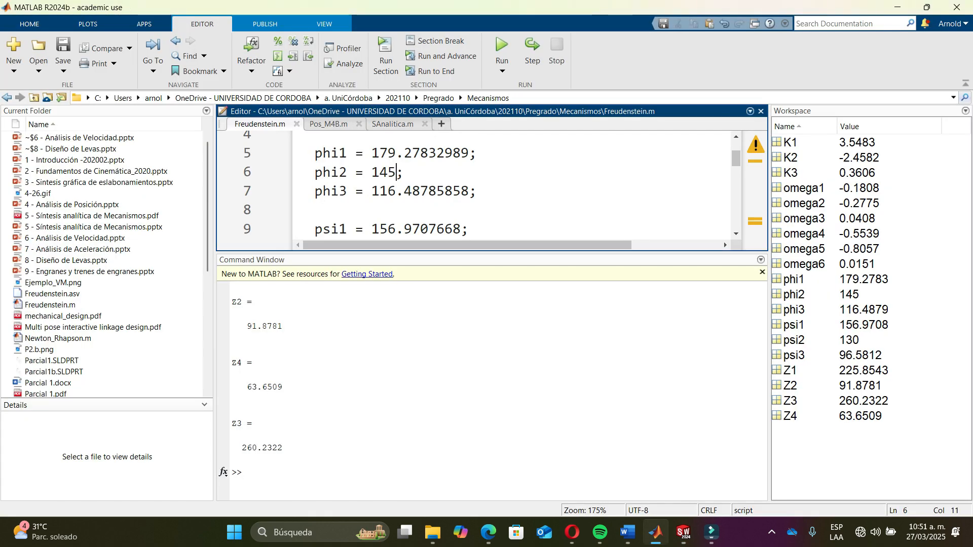
left_click_drag(248, 326, 283, 326)
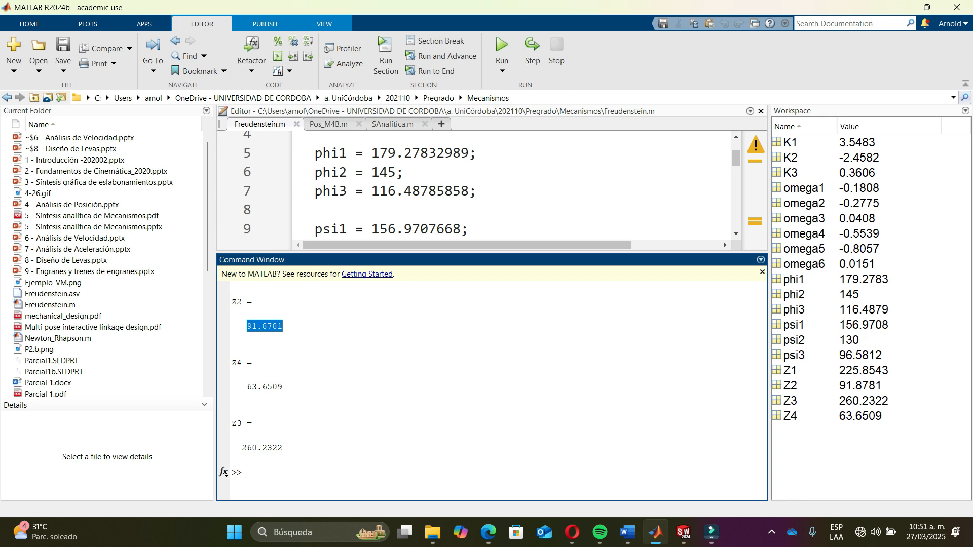
key("alt+Tab")
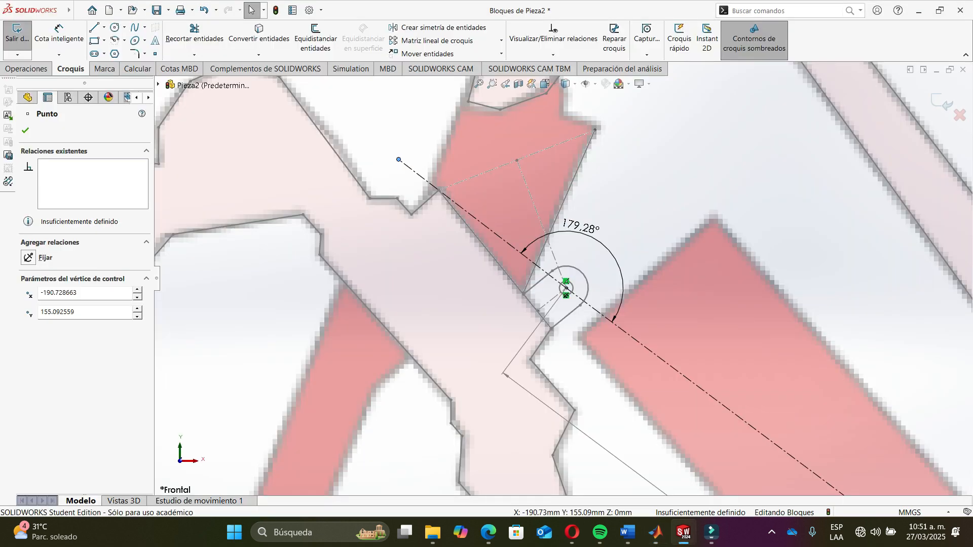
- Dimension the input link's length and set it to 91.8781 mm
left_click(59, 35)
left_click(482, 223)
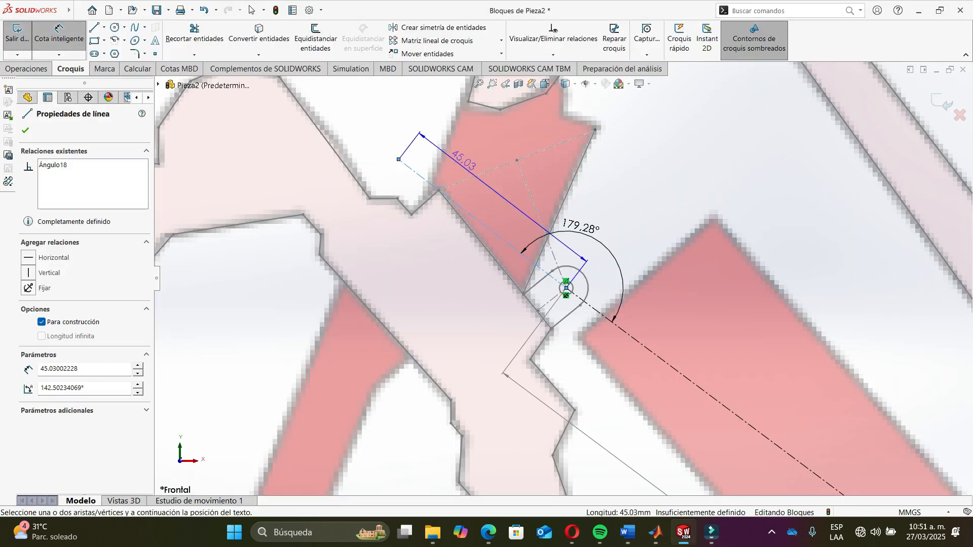
left_click(444, 163)
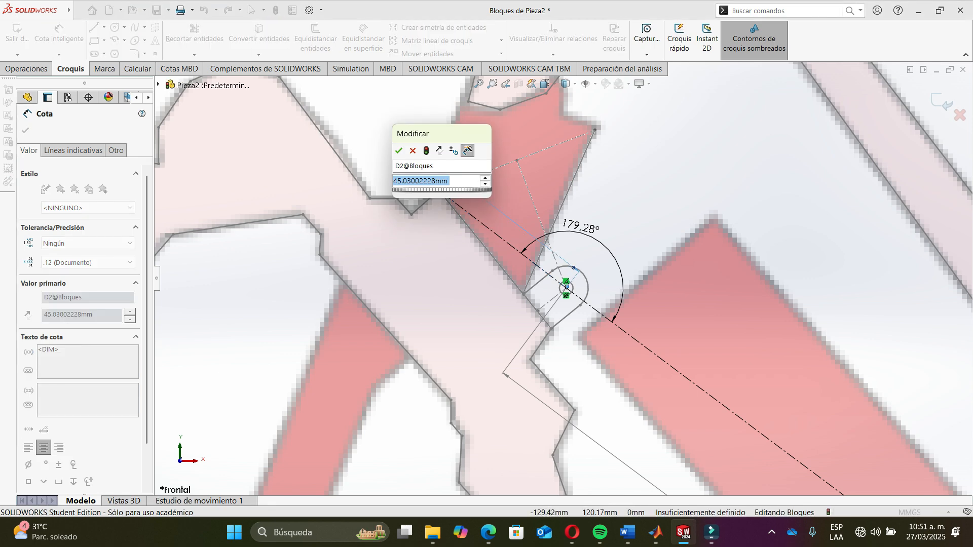
type("91.8781.")
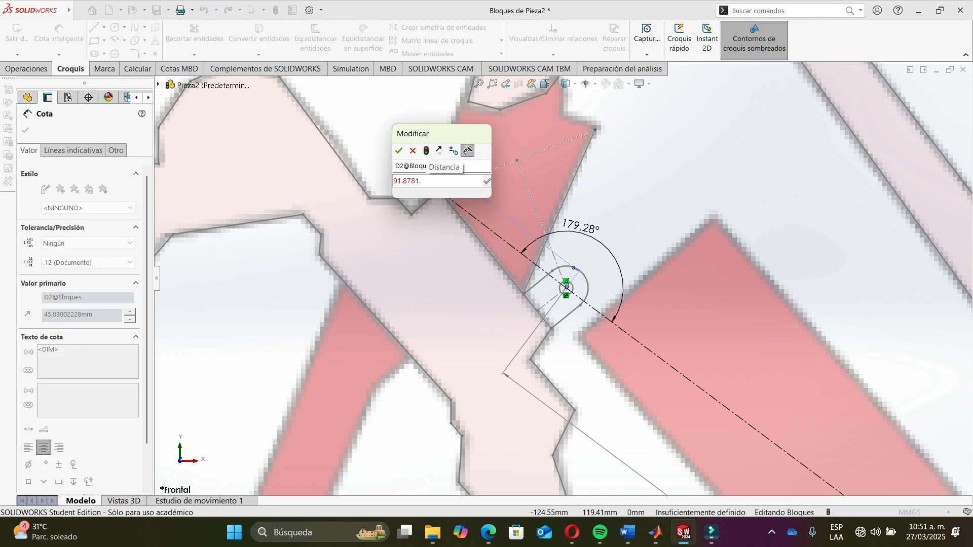
key("Return")
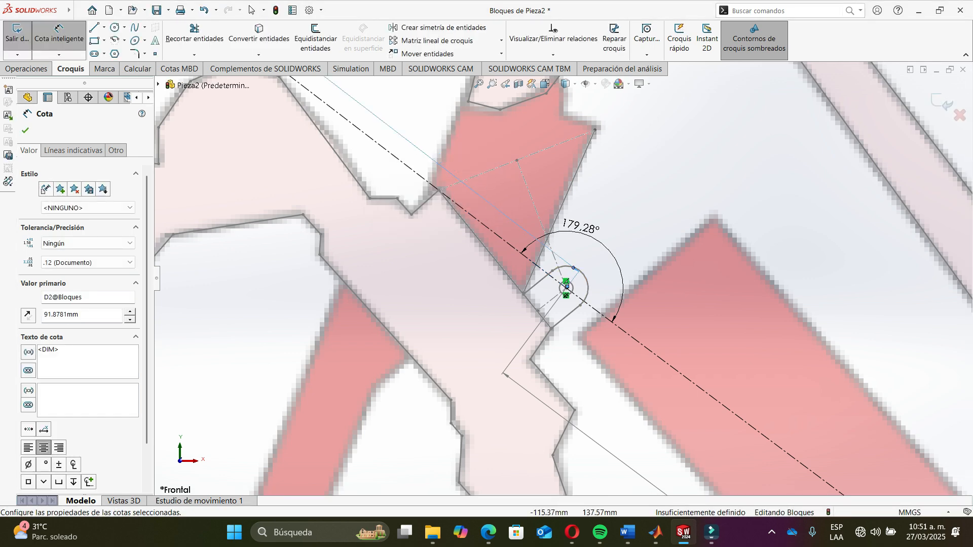
scroll(565, 283, "down", 3)
key("Escape")
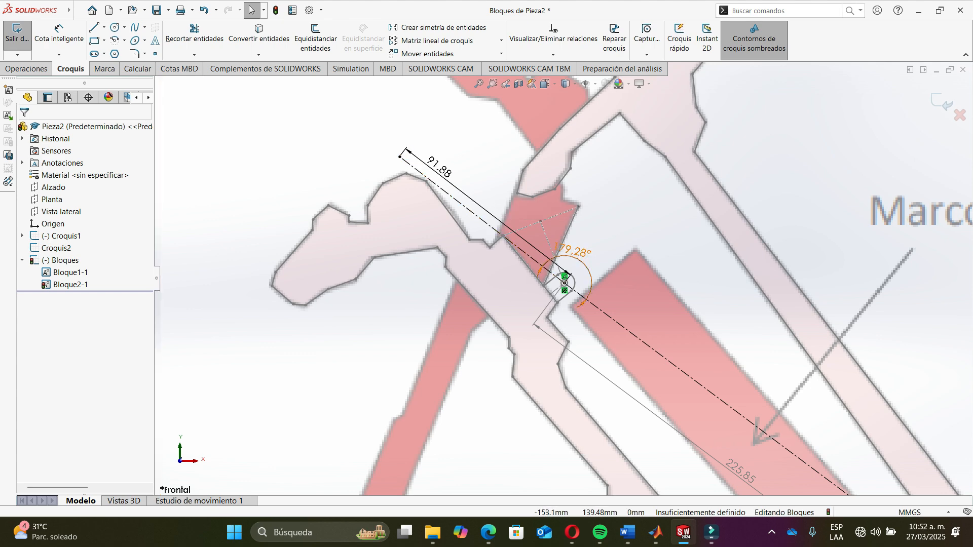
- Delete the selected relation at the output link's upper endpoint
scroll(564, 283, "down", 5)
scroll(674, 360, "up", 8)
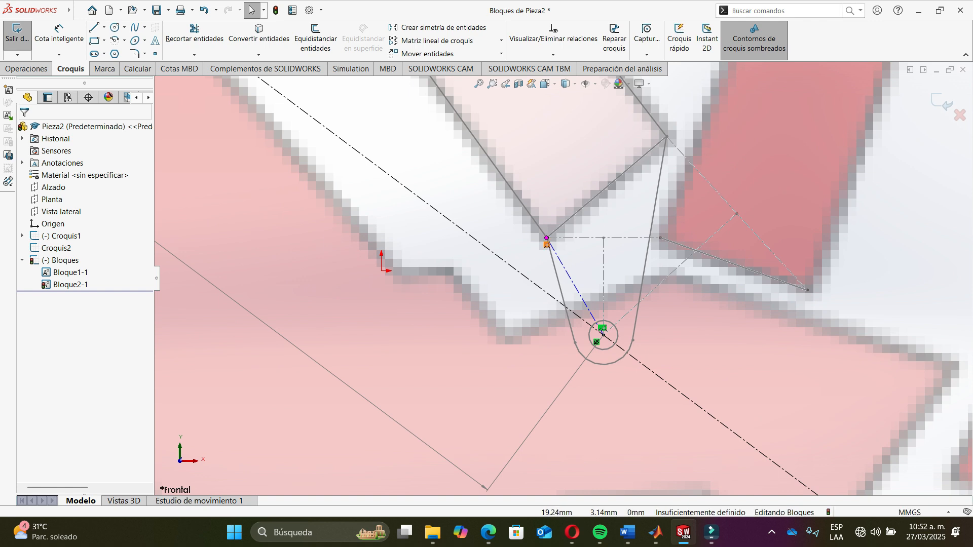
left_click(546, 244)
key("Delete")
- Dimension the angle between the output link and the ground link, accepting 156.9707668°
mouse_move(69, 10)
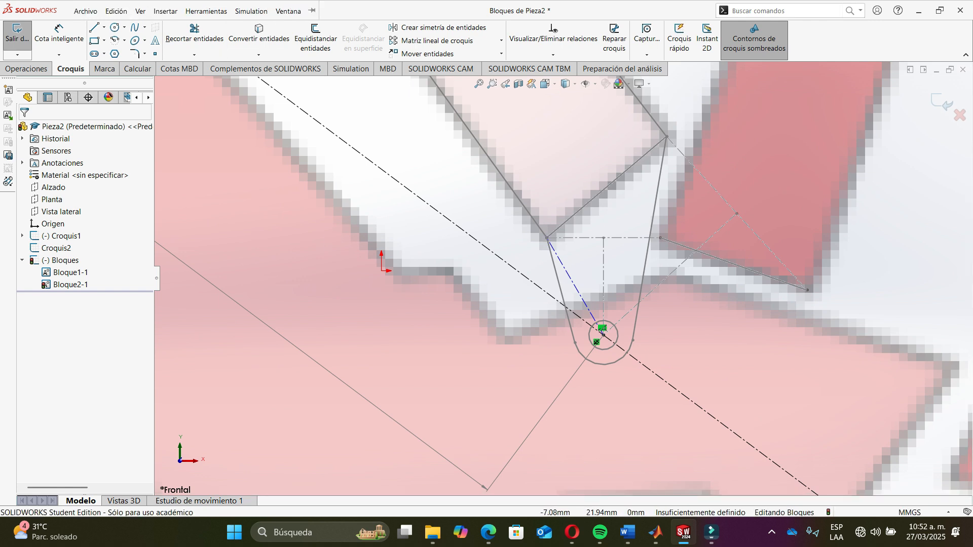
left_click(60, 39)
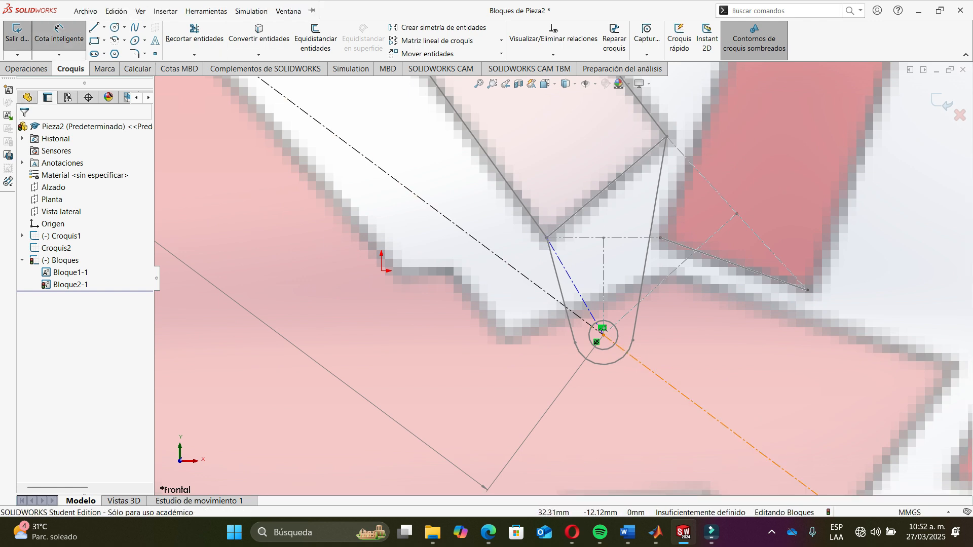
left_click(603, 330)
left_click(600, 327)
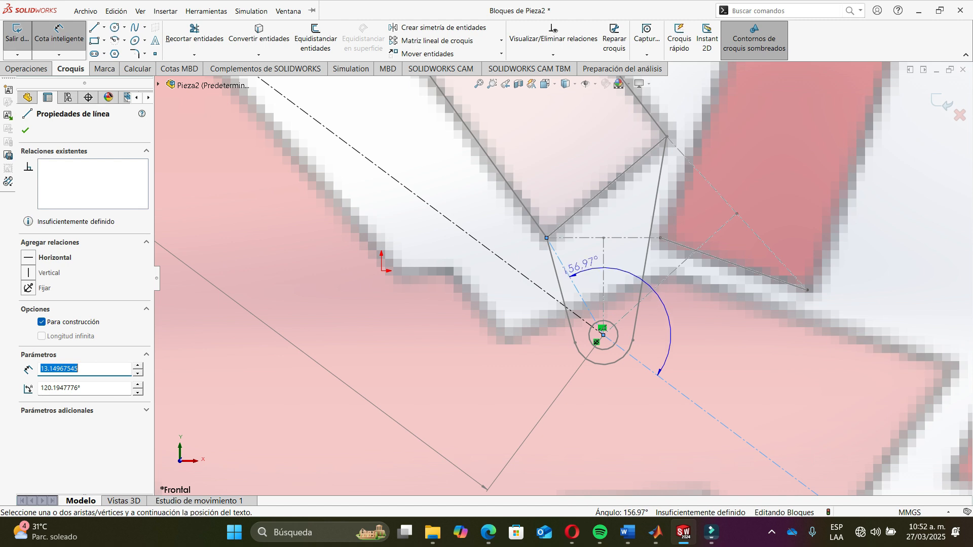
left_click(583, 264)
key("Return")
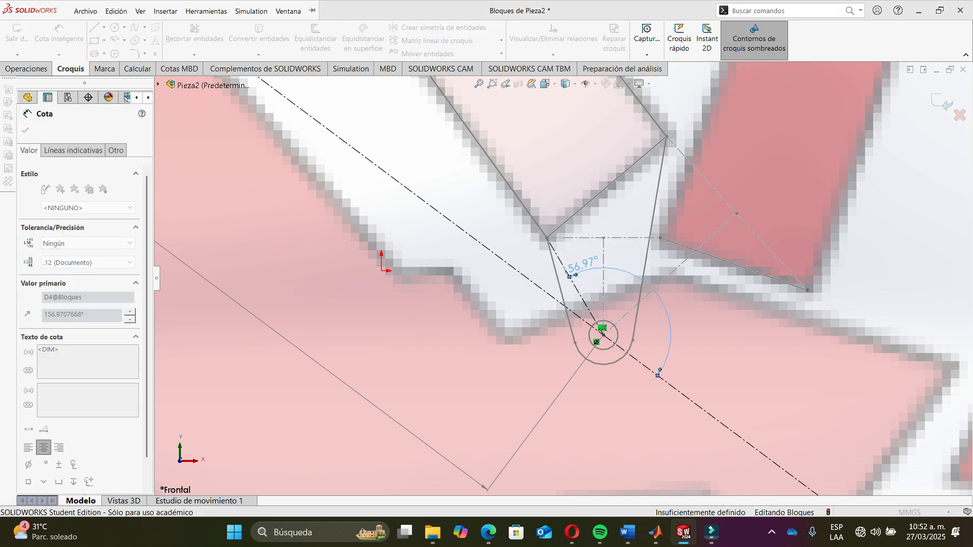
key("Escape")
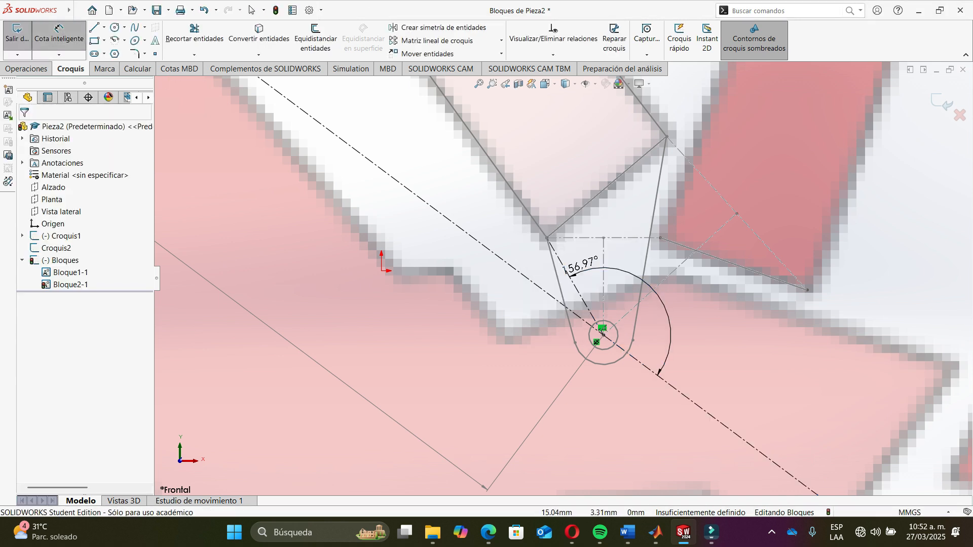
- Set the output link's length to 63.6509 mm, copied from Z4 in the MATLAB Command Window
left_click(603, 331)
left_click(603, 330)
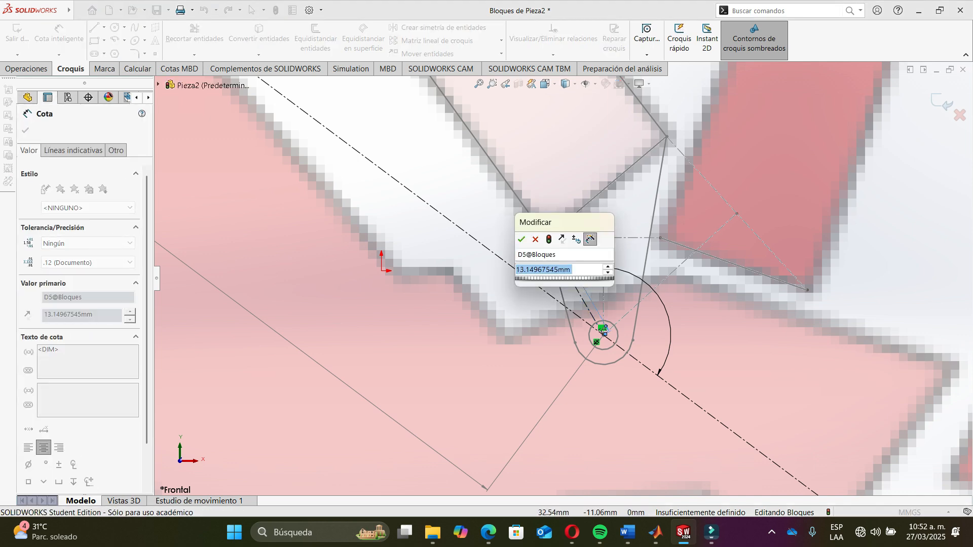
key("alt+Tab")
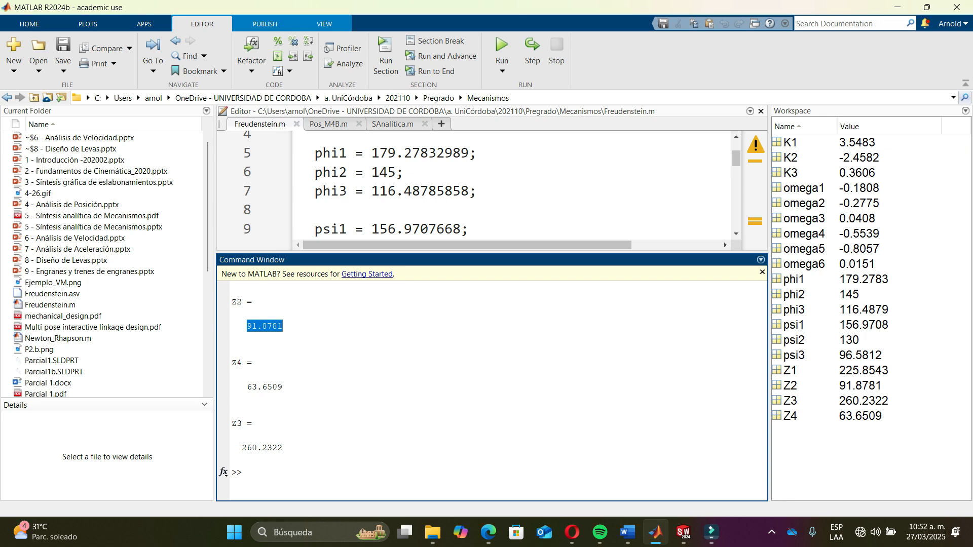
left_click_drag(247, 387, 284, 388)
key("ctrl+c")
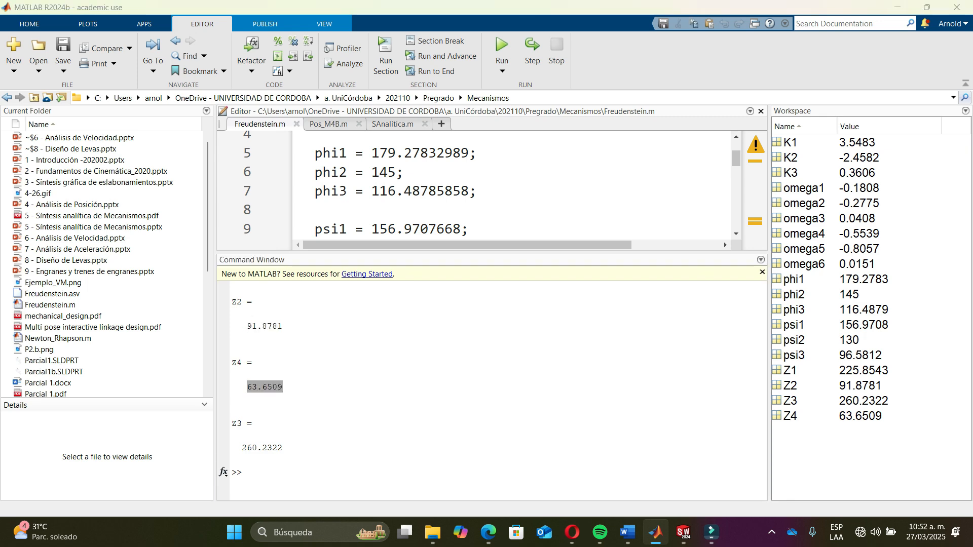
key("alt+Tab")
key("ctrl+v")
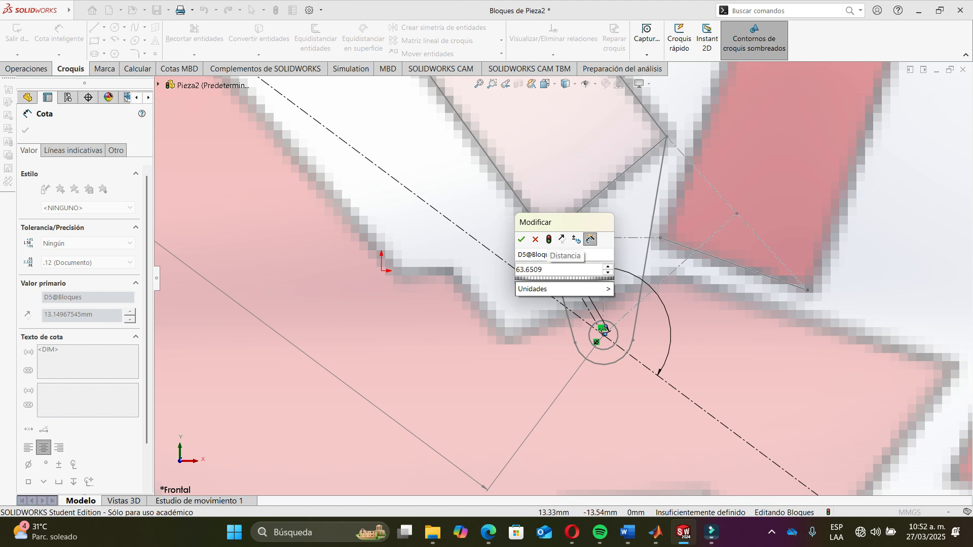
key("Return")
- Inspect the dimensioned linkage across the bicycle frame at different zoom levels
scroll(604, 332, "up", 10)
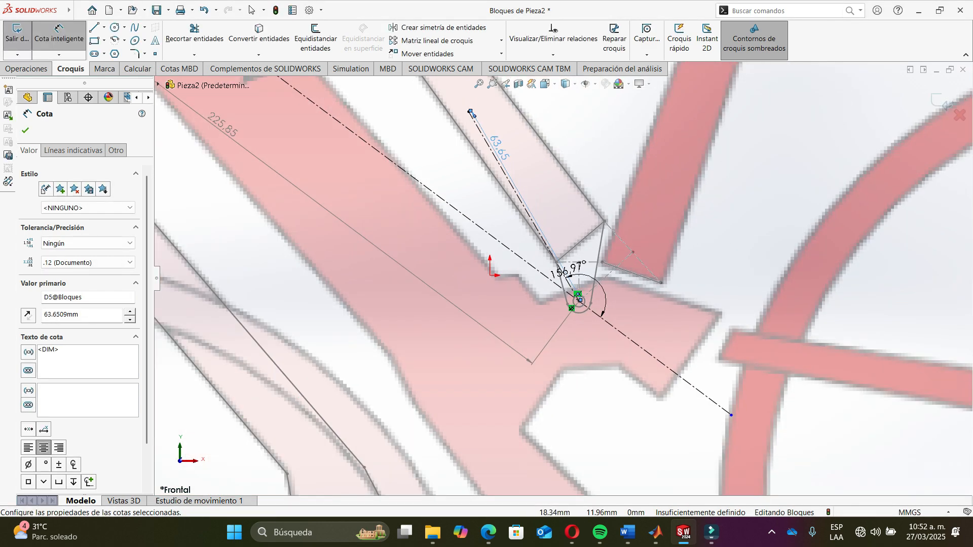
scroll(561, 280, "up", 3)
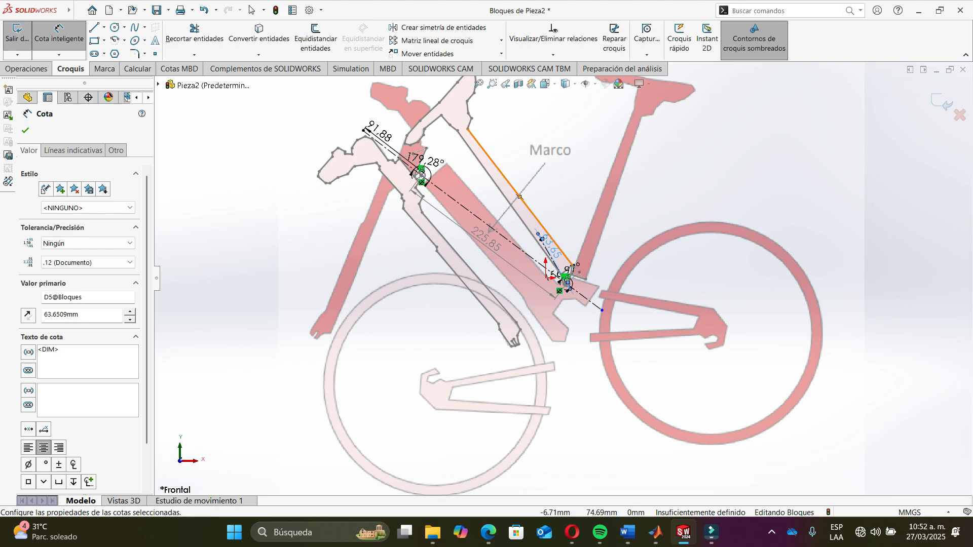
scroll(334, 117, "down", 5)
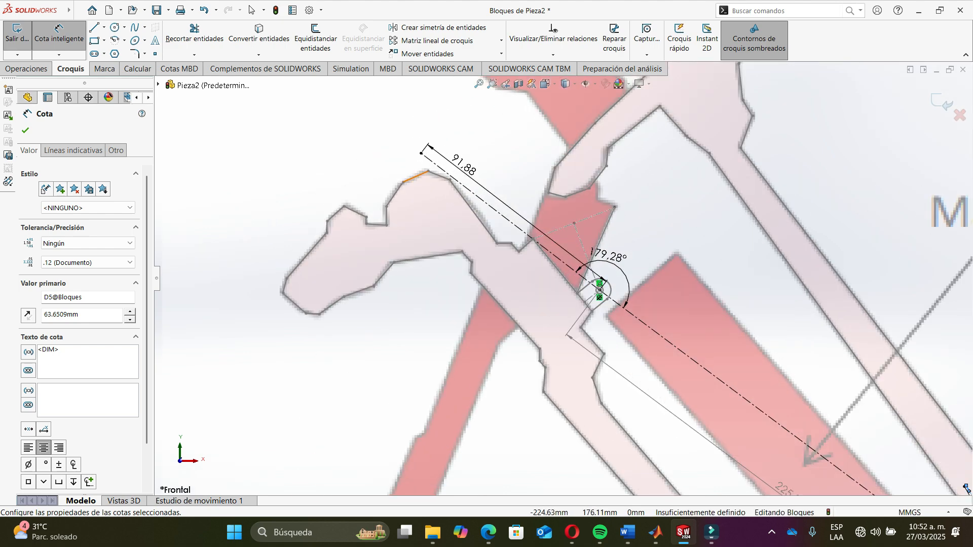
scroll(401, 131, "down", 4)
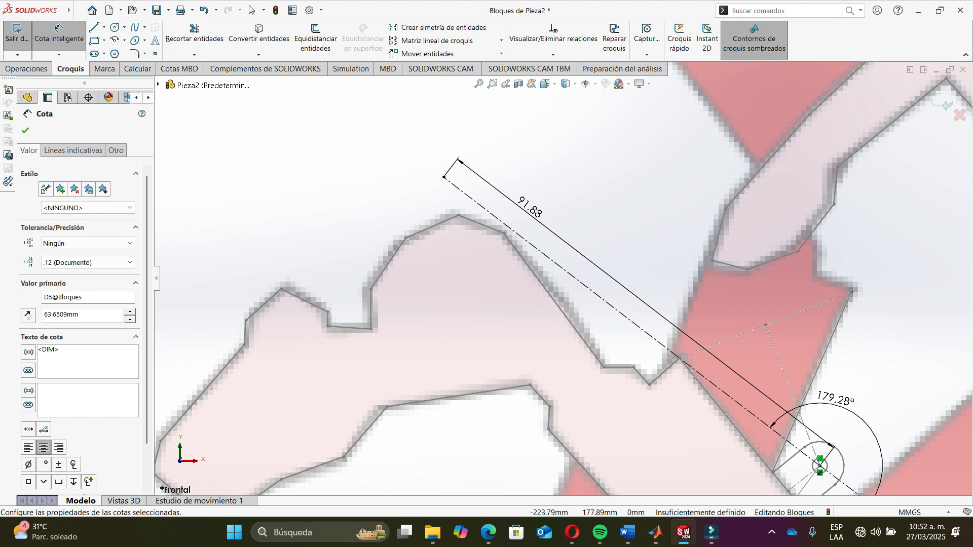
scroll(569, 284, "up", 3)
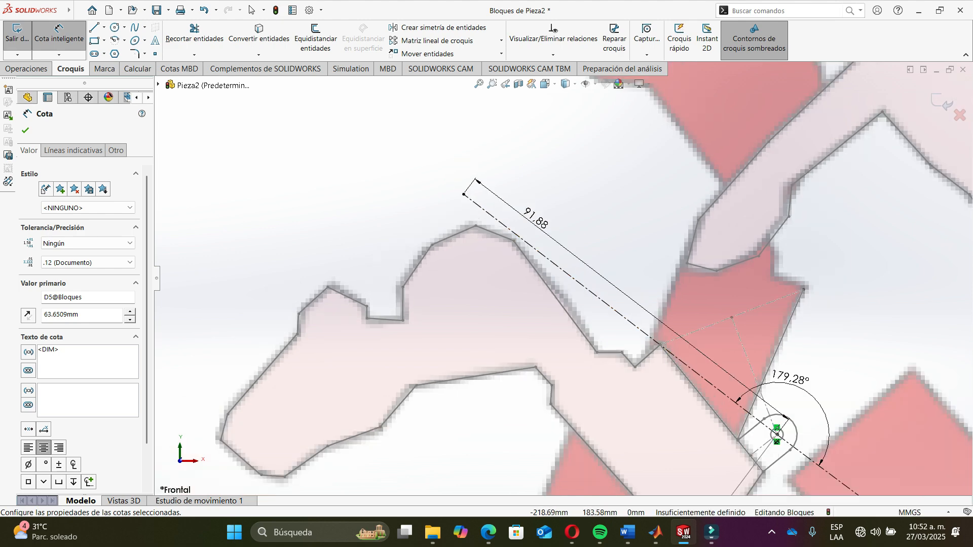
scroll(565, 279, "up", 6)
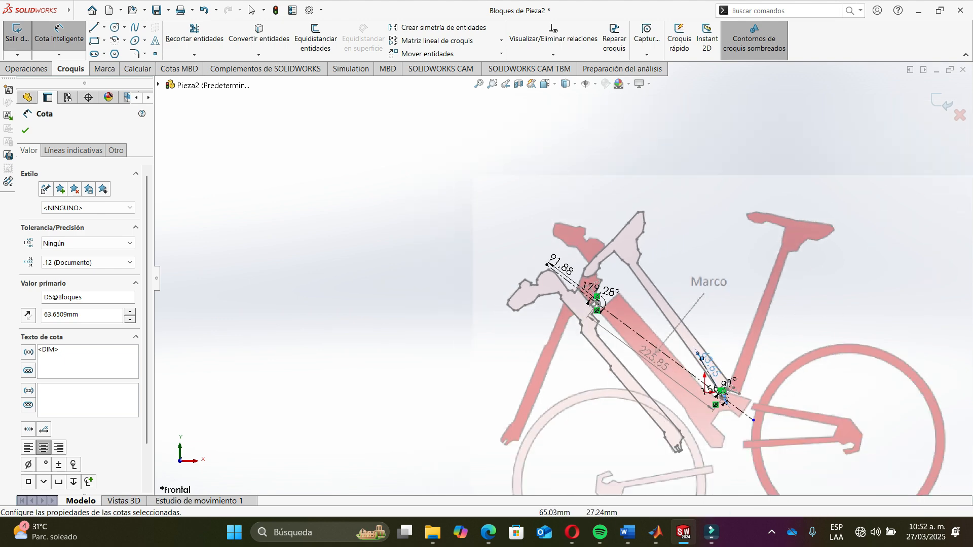
scroll(726, 378, "down", 5)
key("Escape")
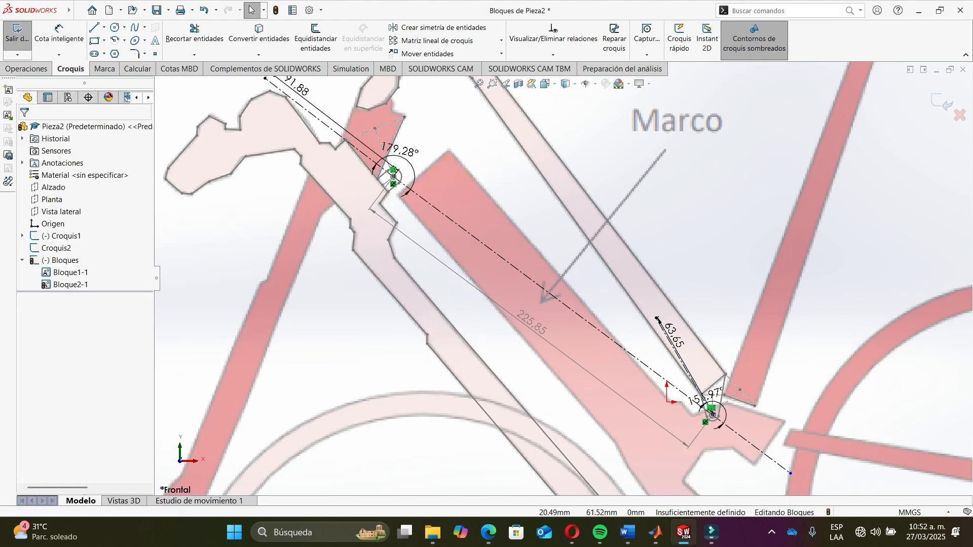
- Draw the coupler line from the input link's free end to the output link's upper endpoint
scroll(700, 274, "up", 3)
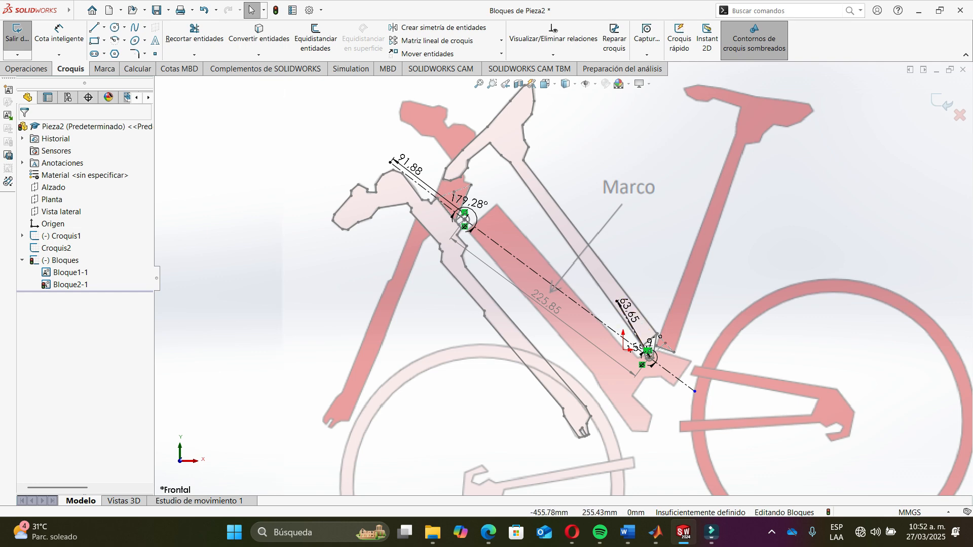
left_click(94, 27)
scroll(519, 169, "down", 5)
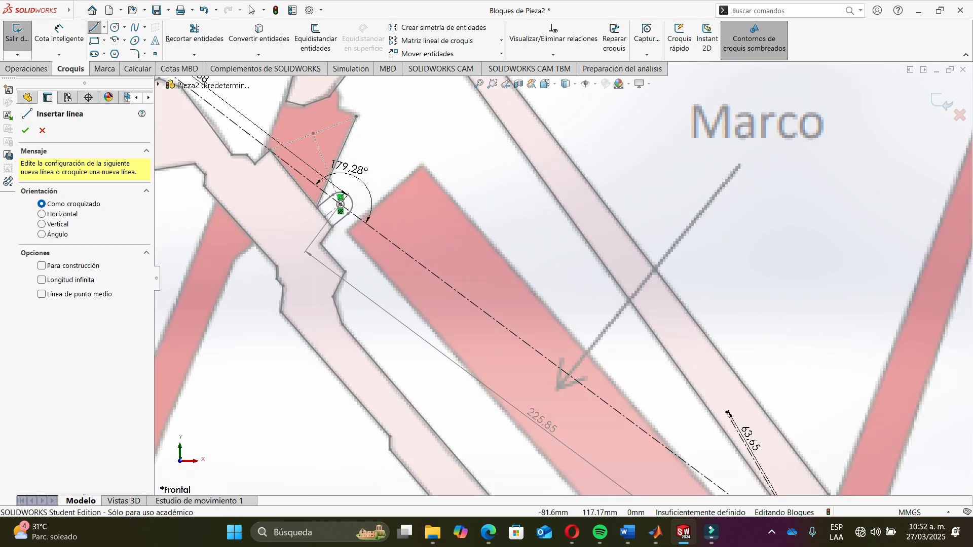
scroll(519, 169, "up", 3)
scroll(570, 274, "up", 2)
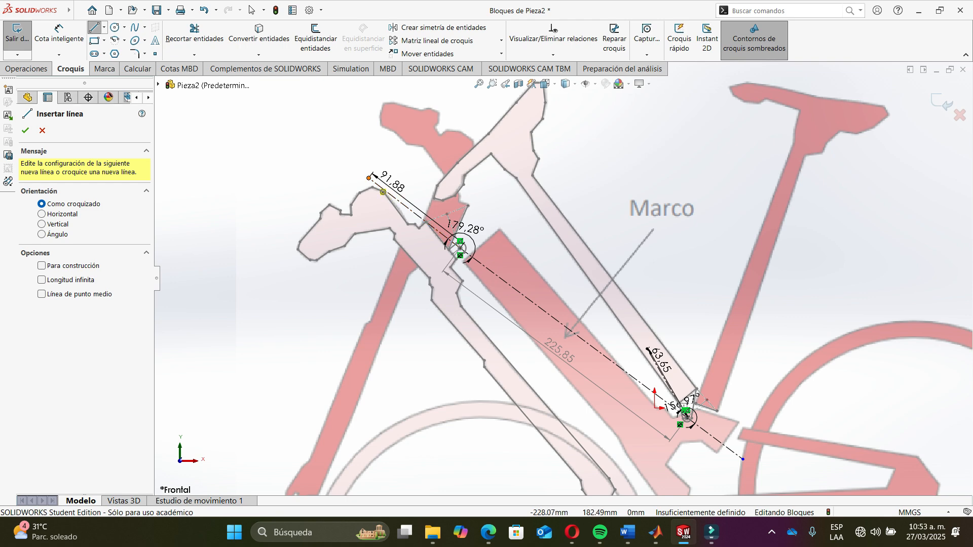
left_click(330, 158)
scroll(634, 335, "down", 5)
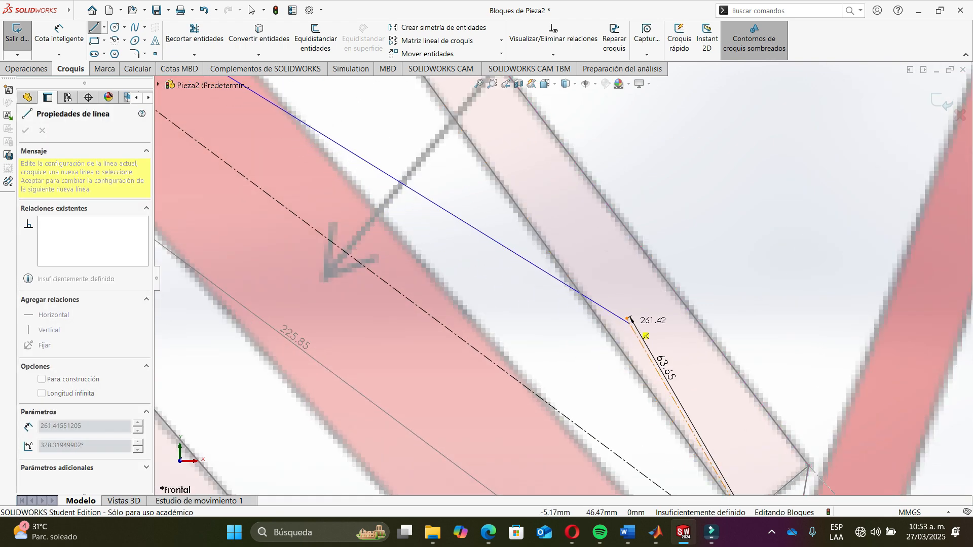
left_click(628, 318)
key("Escape")
- Reposition the input link's 179.28° angle dimension text
scroll(566, 280, "up", 4)
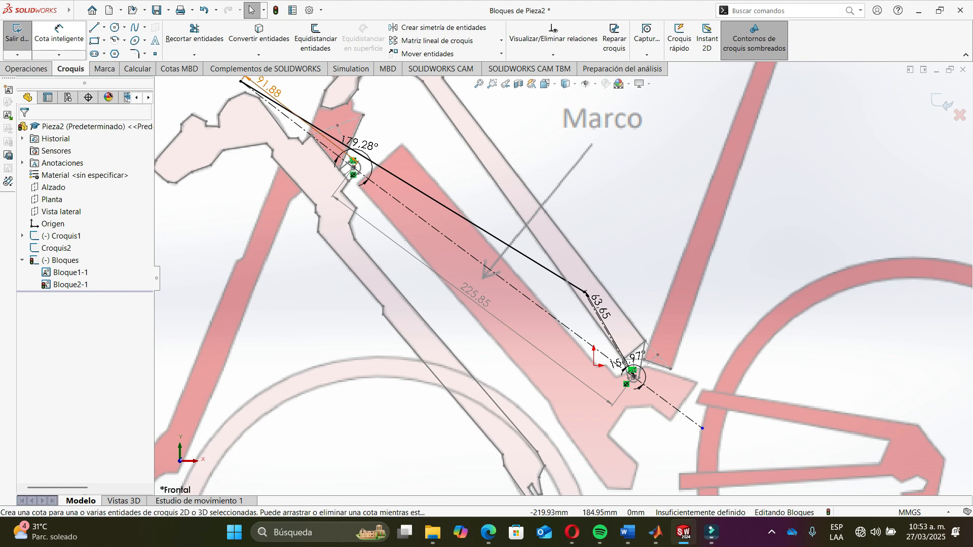
left_click_drag(360, 144, 378, 137)
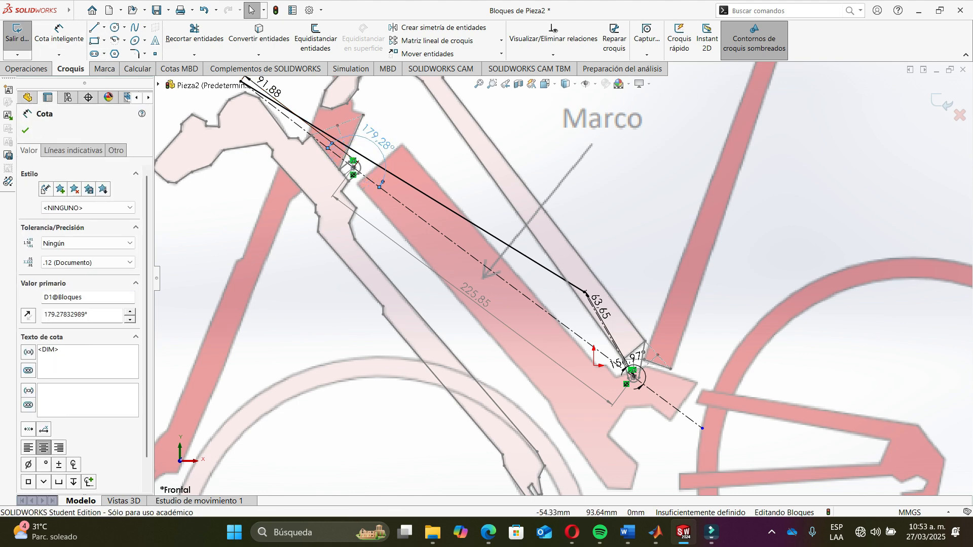
key("Escape")
- Dimension the coupler line's length as a driving dimension, checking it against Z3 in the MATLAB Command Window
left_click(59, 32)
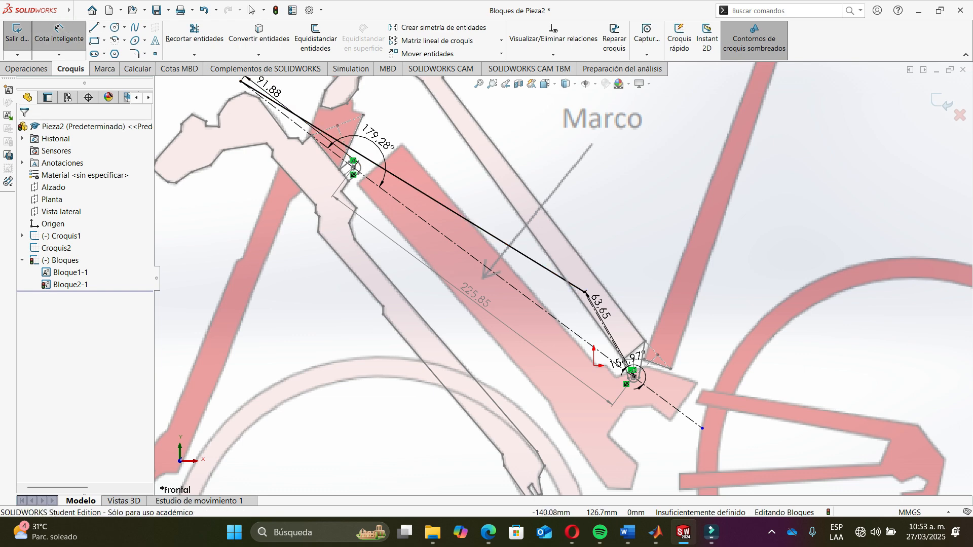
left_click(435, 199)
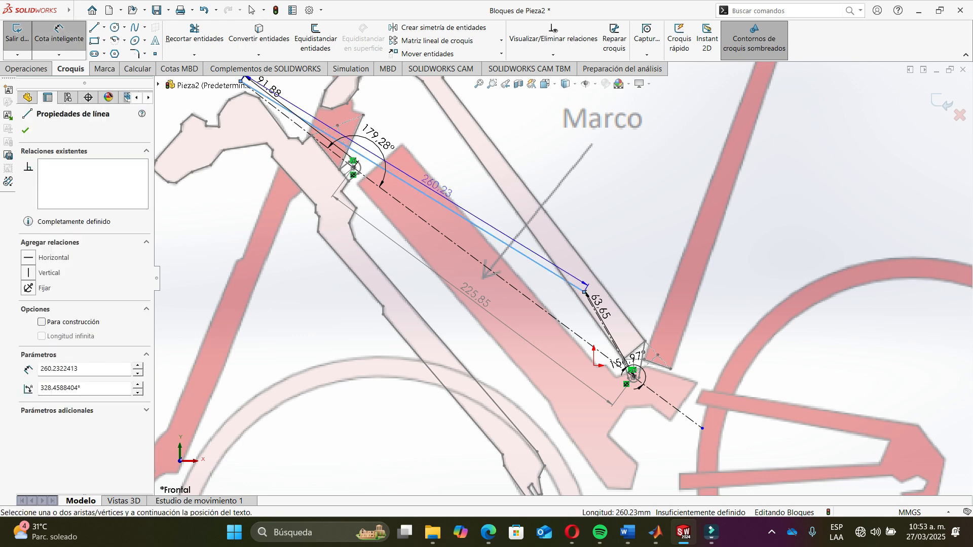
left_click(437, 190)
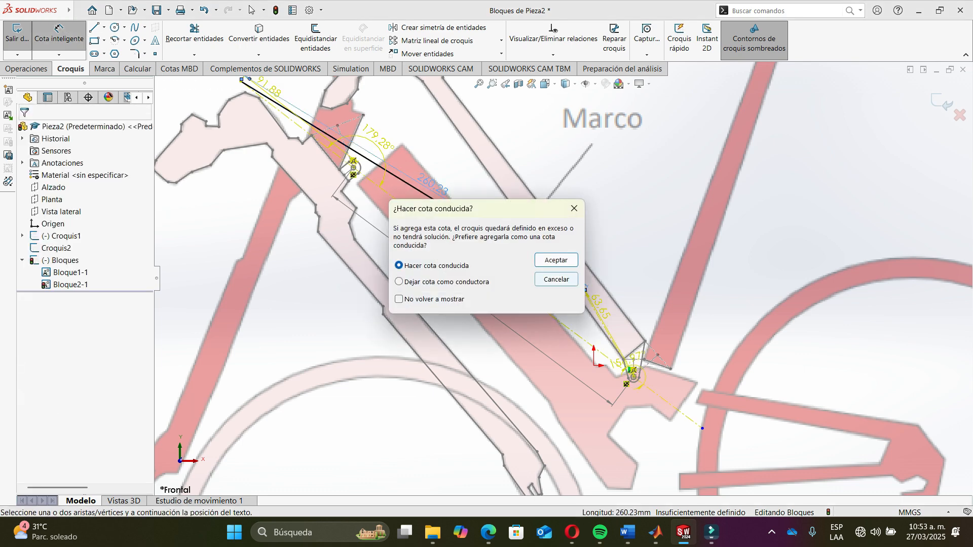
left_click(399, 281)
left_click(556, 260)
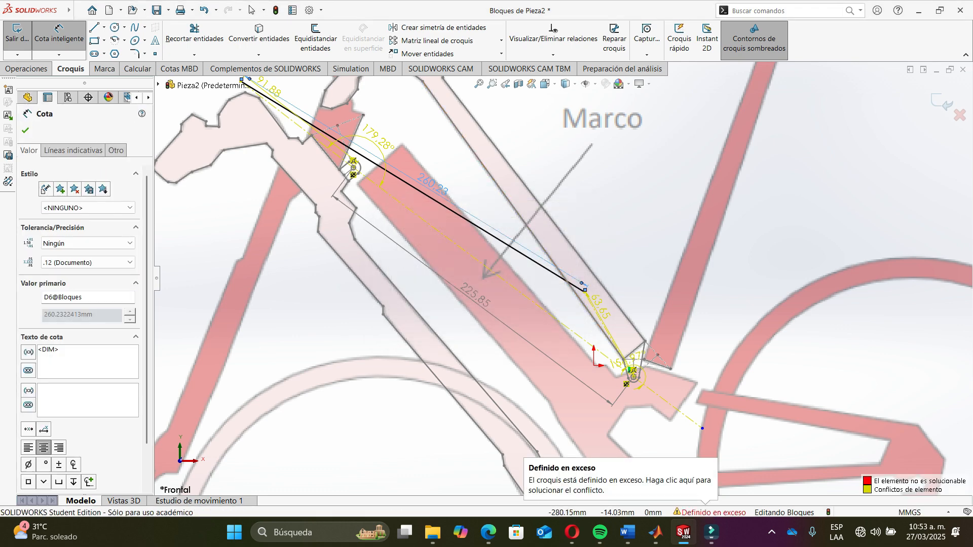
key("alt+Tab")
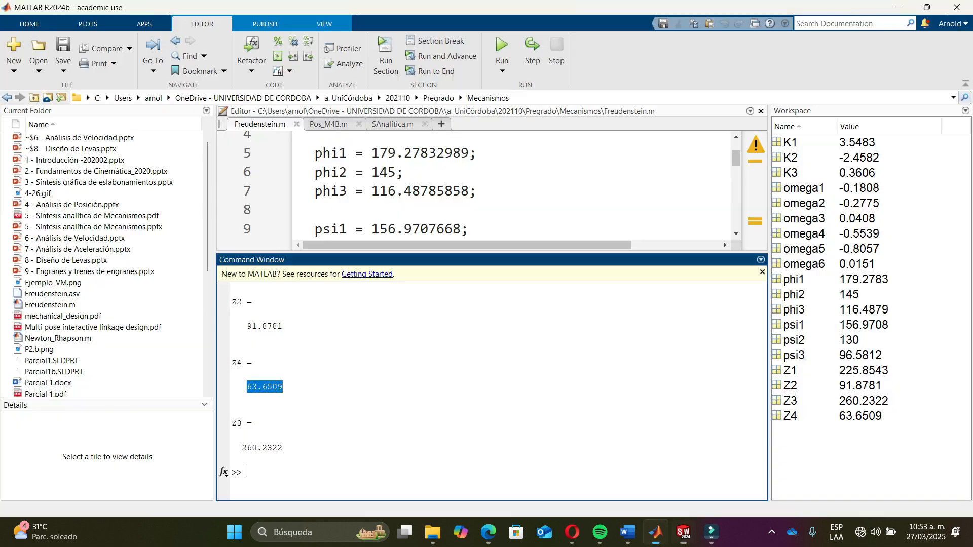
left_click(273, 447)
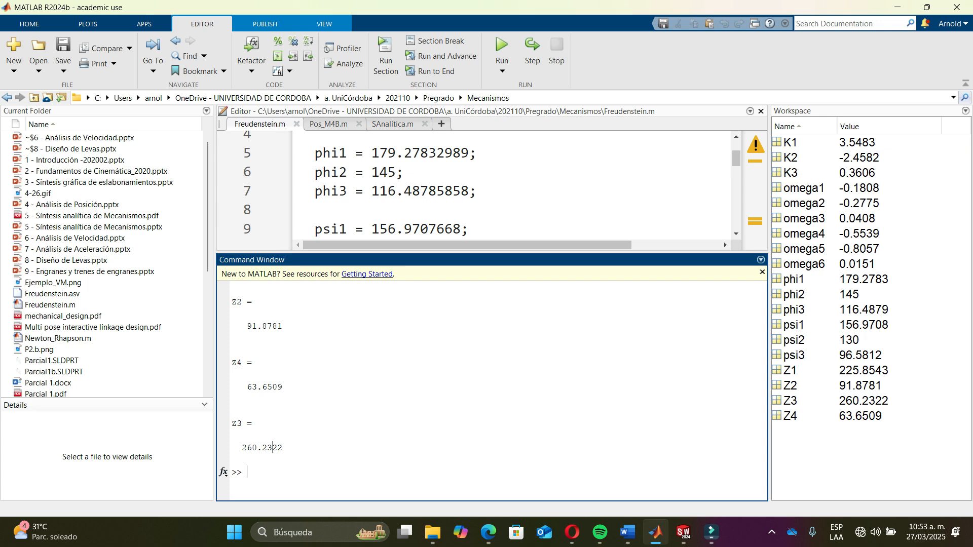
key("alt+Tab")
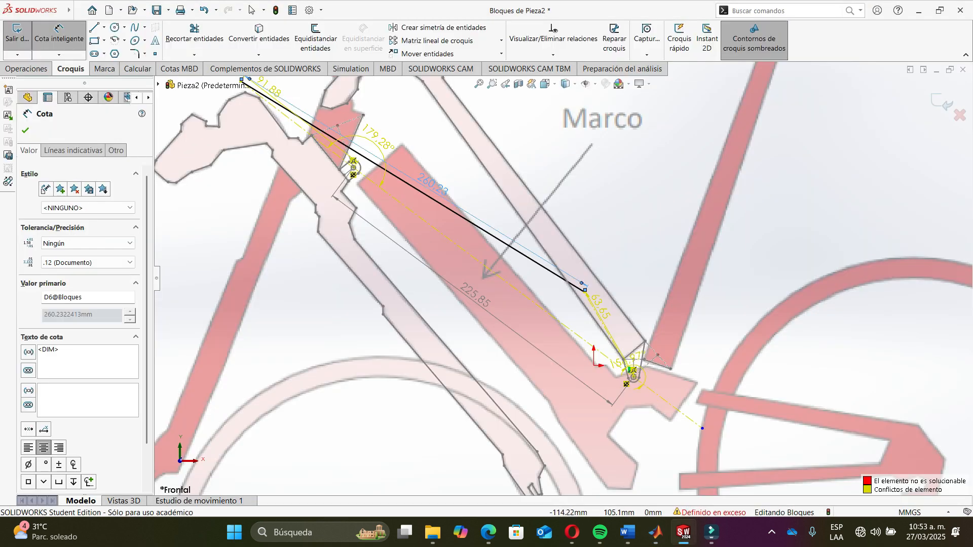
key("Escape")
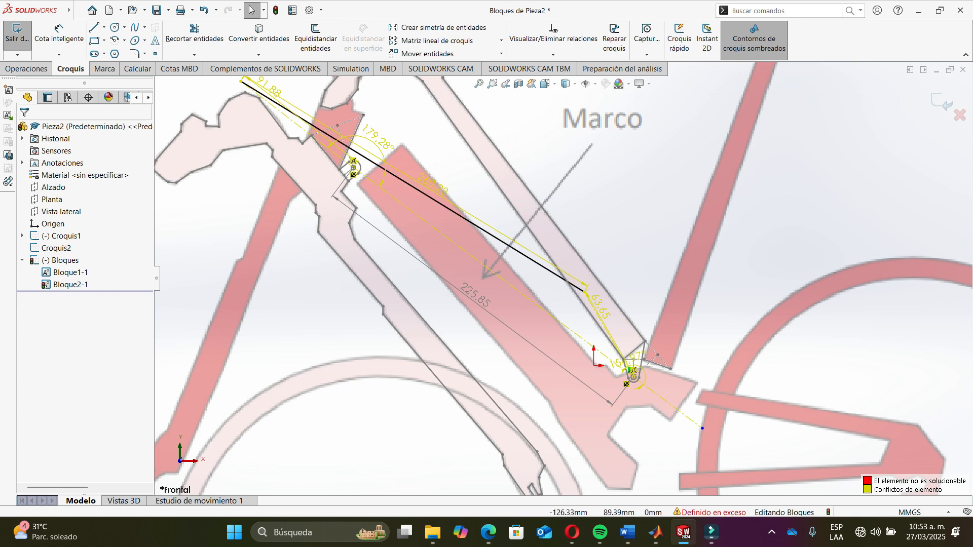
- Delete the 179.28° angle dimension of the input link
scroll(303, 115, "down", 1)
scroll(343, 127, "down", 3)
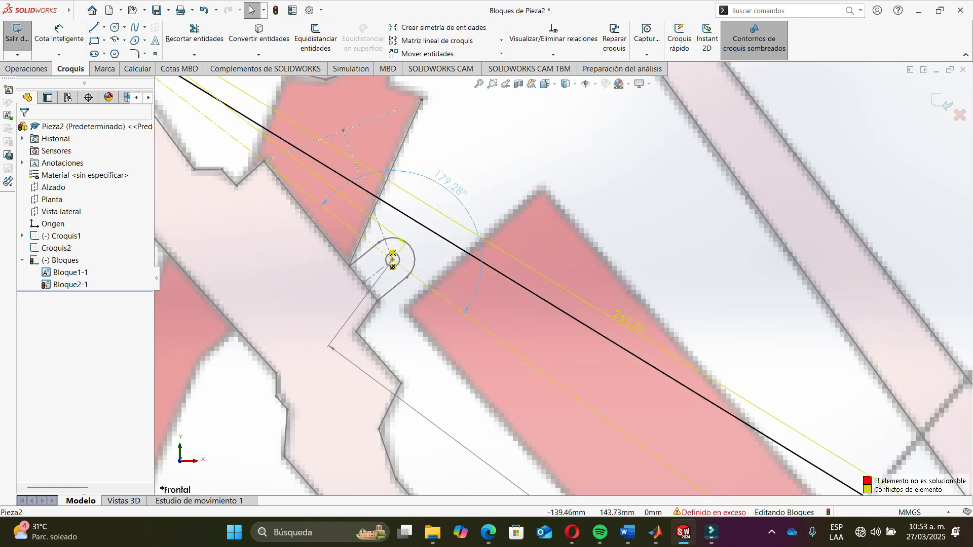
left_click(459, 178)
key("Delete")
- Delete the 156.97° angle dimension between the output link and the ground link
scroll(564, 278, "up", 1)
scroll(739, 431, "up", 3)
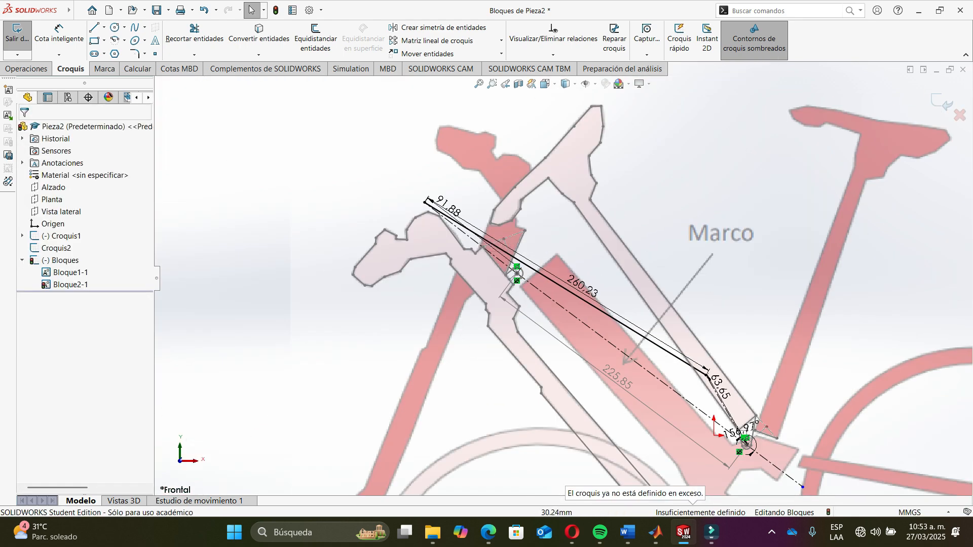
scroll(594, 413, "down", 6)
left_click_drag(582, 365, 667, 392)
key("Delete")
scroll(596, 414, "up", 6)
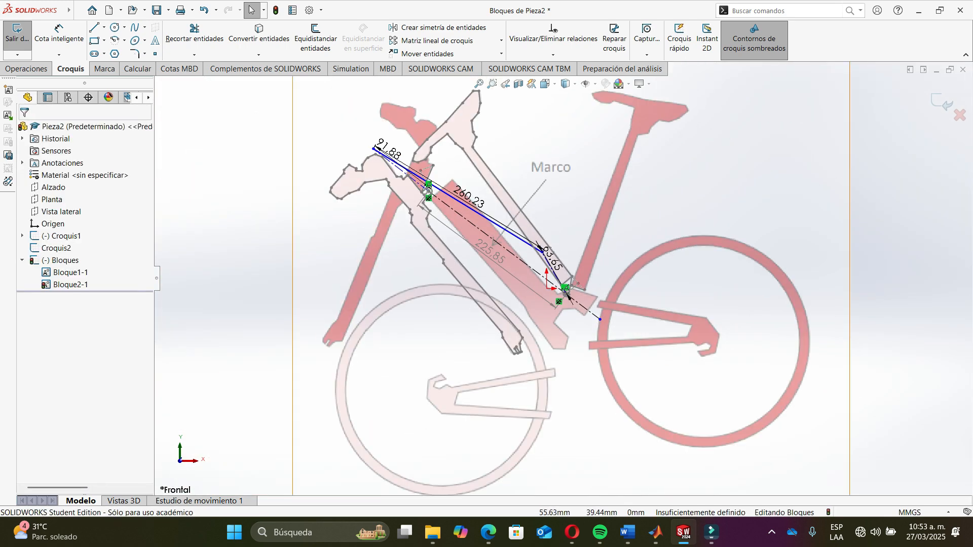
- Move the output link's 63.65 dimension clear of the frame and undo an accidental drag of the coupler joint
scroll(565, 299, "down", 2)
scroll(558, 304, "up", 2)
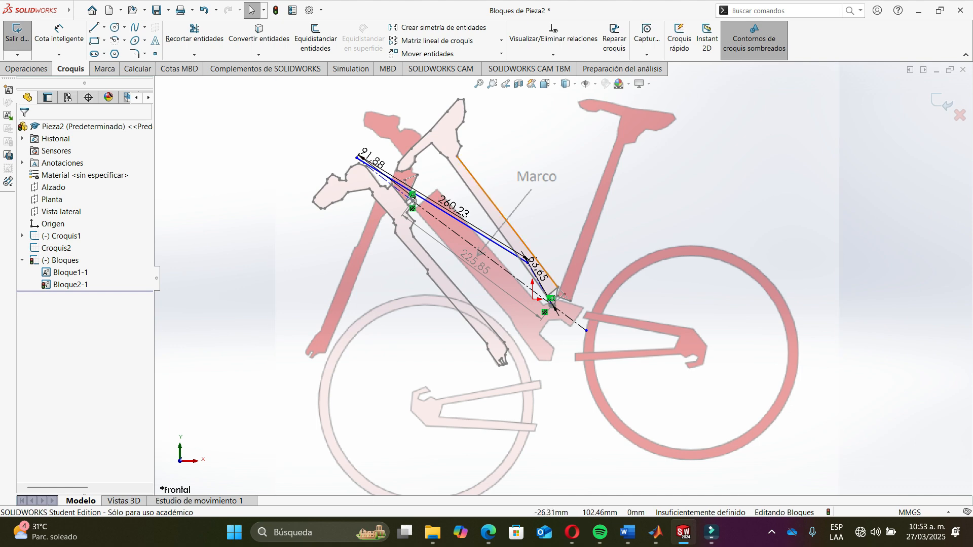
left_click(538, 269)
left_click_drag(552, 253, 592, 283)
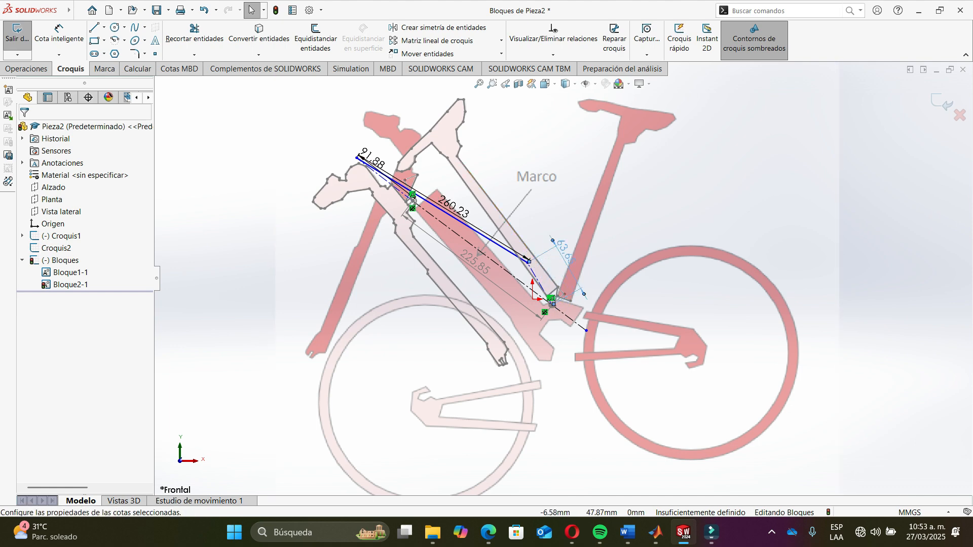
left_click_drag(527, 263, 557, 257)
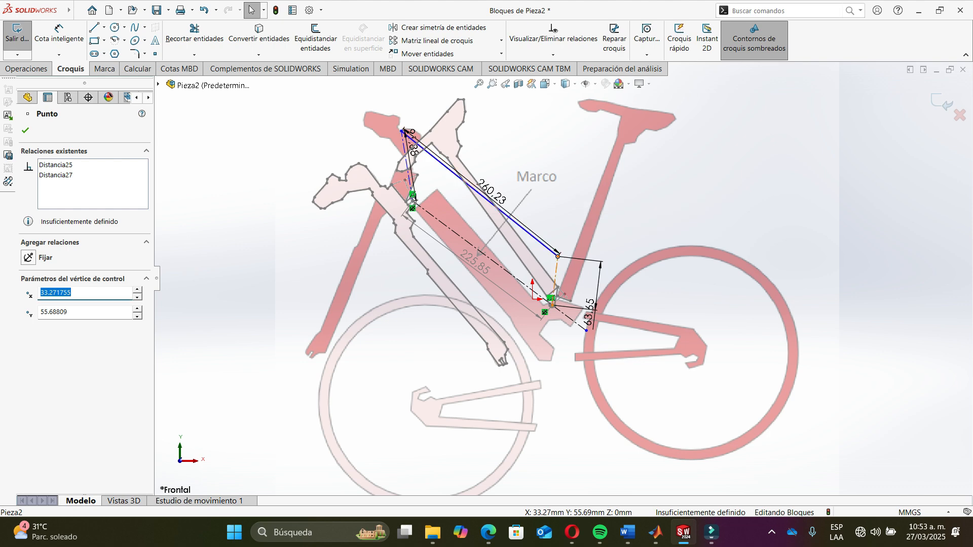
key("ctrl+z")
key("Escape")
- Examine the linkage, the first block and the input link line around the front pivot
scroll(393, 207, "up", 7)
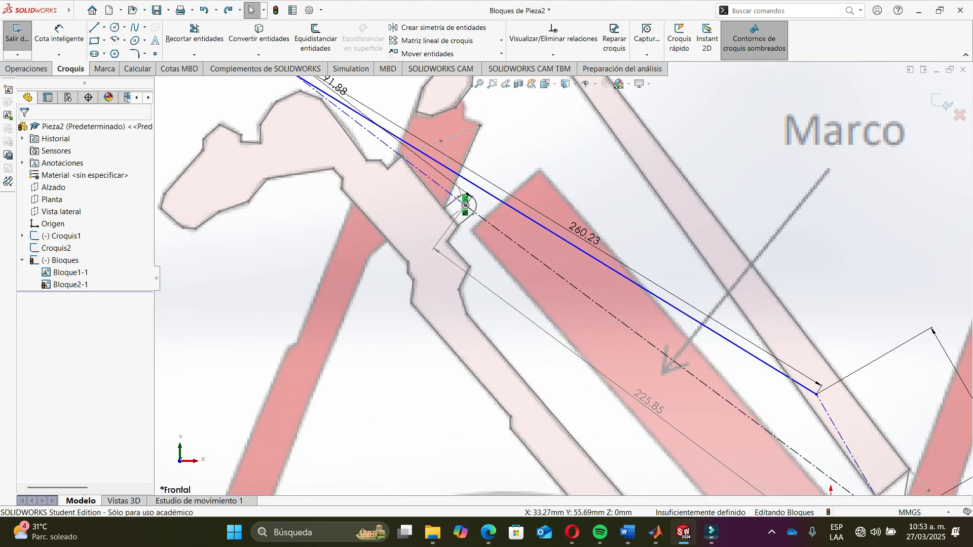
scroll(427, 236, "down", 4)
scroll(431, 220, "up", 3)
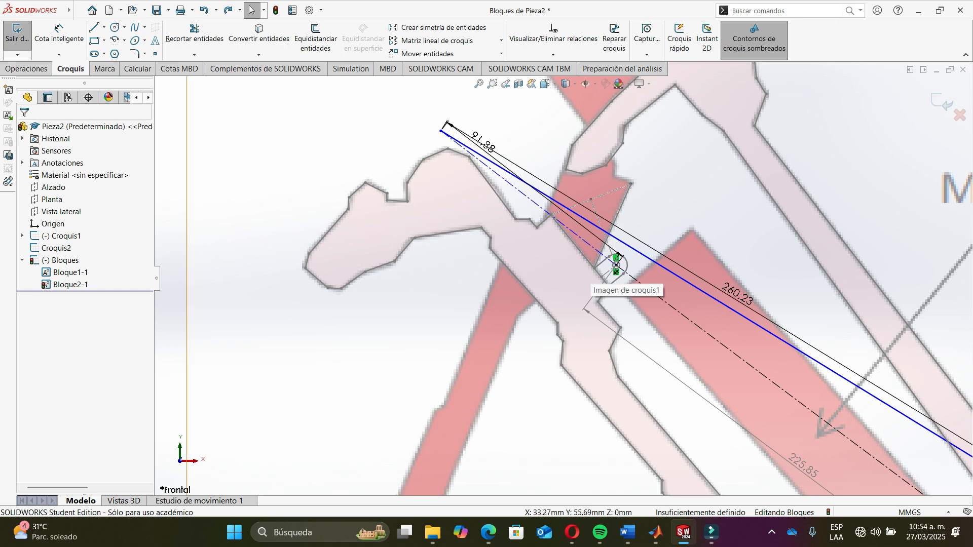
scroll(583, 281, "down", 3)
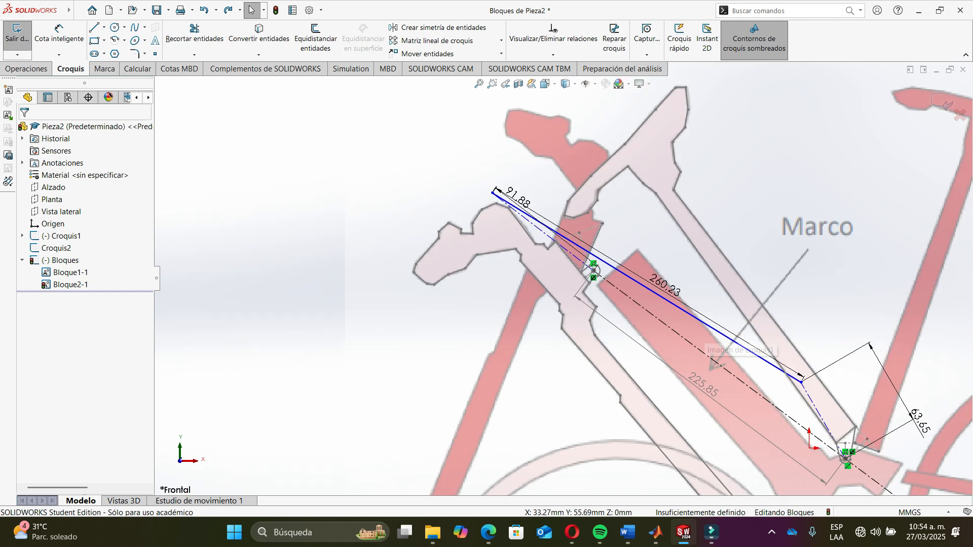
scroll(700, 340, "up", 1)
scroll(831, 430, "down", 2)
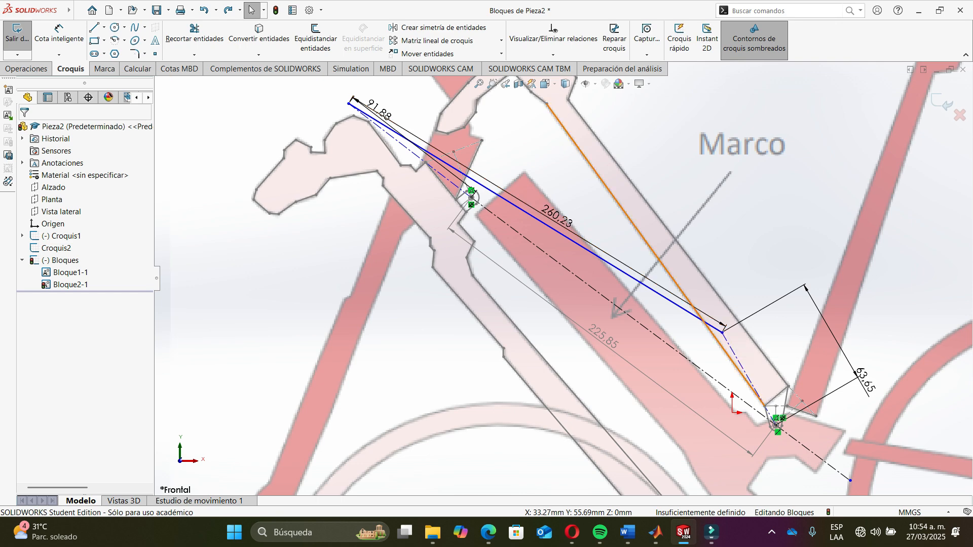
scroll(753, 362, "down", 1)
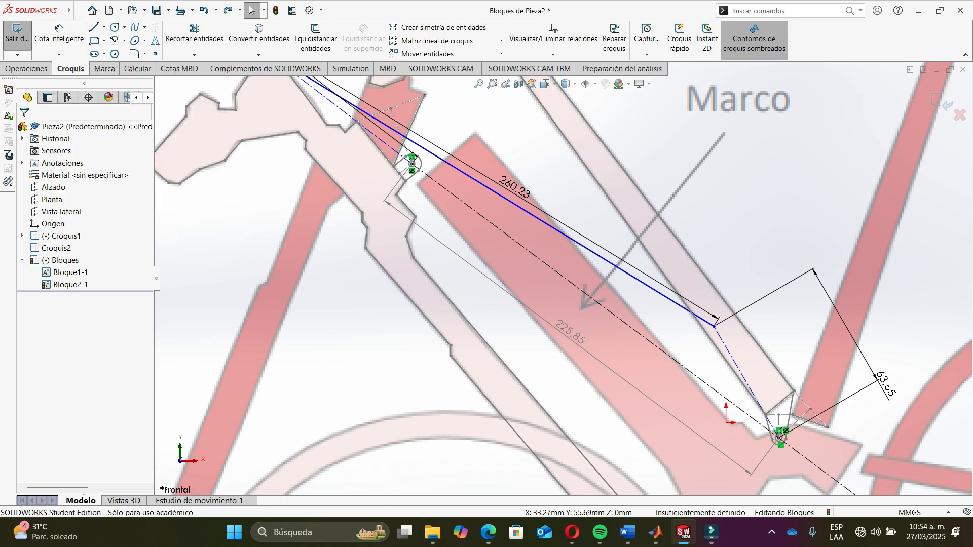
left_click(315, 108)
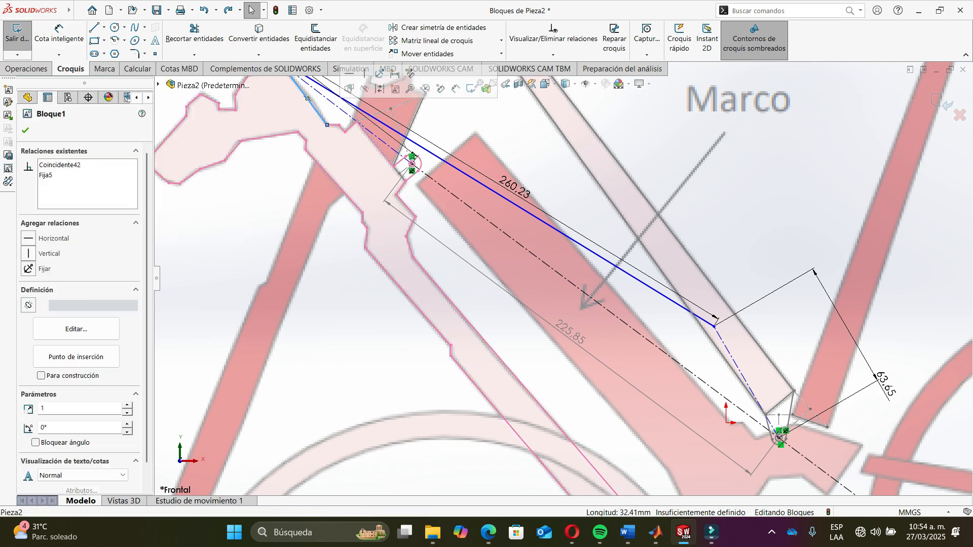
key("Escape")
scroll(563, 279, "up", 3)
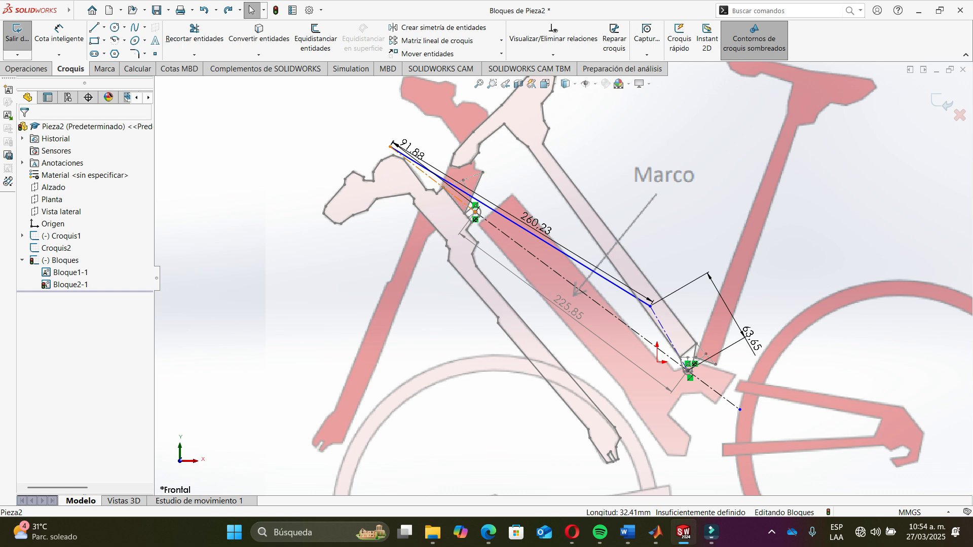
left_click(432, 180)
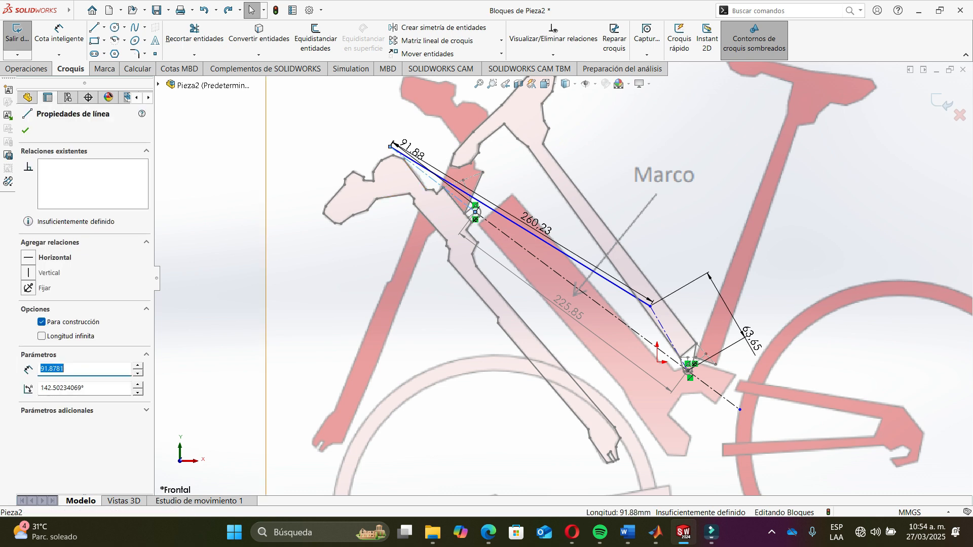
key("Escape")
- Create a new block combining the first frame block with the input link line
left_click(393, 196)
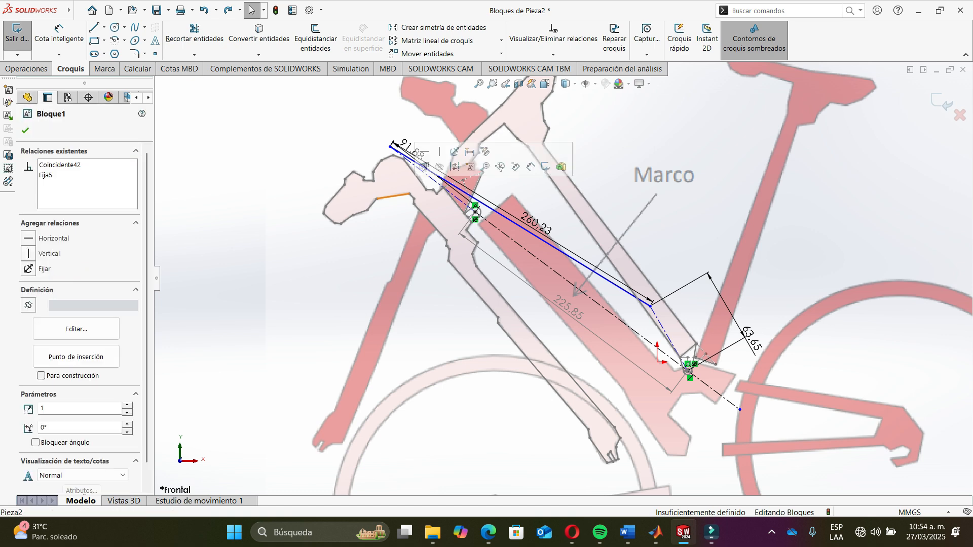
left_click(8, 89)
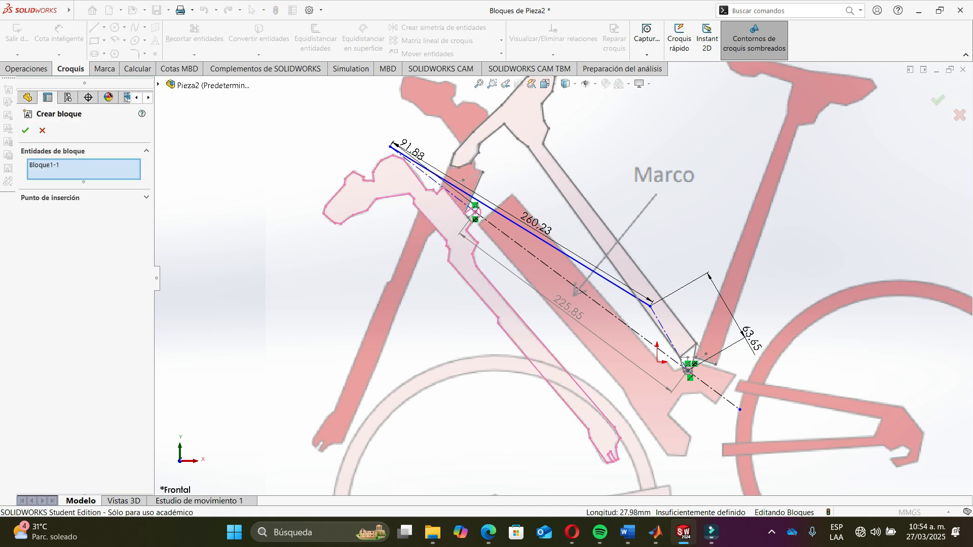
left_click(428, 175)
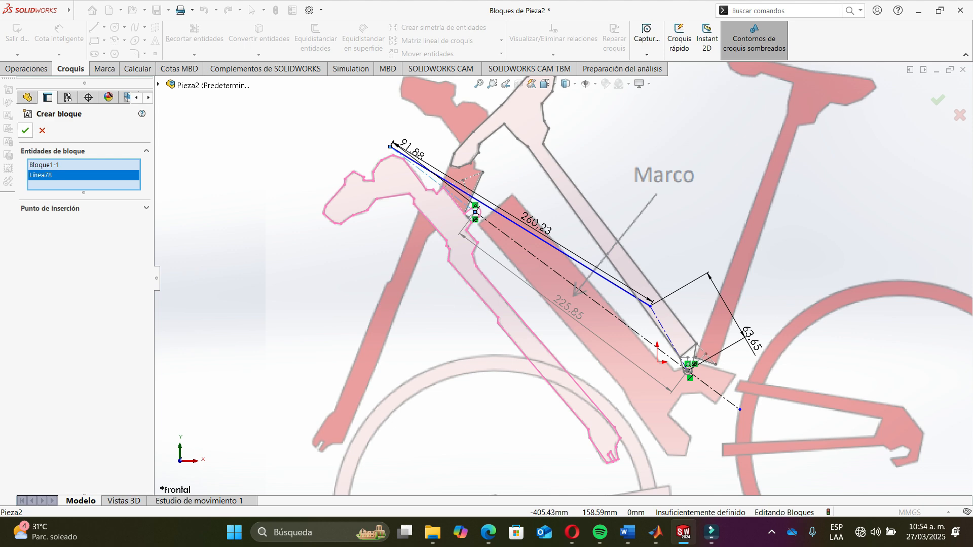
left_click(26, 131)
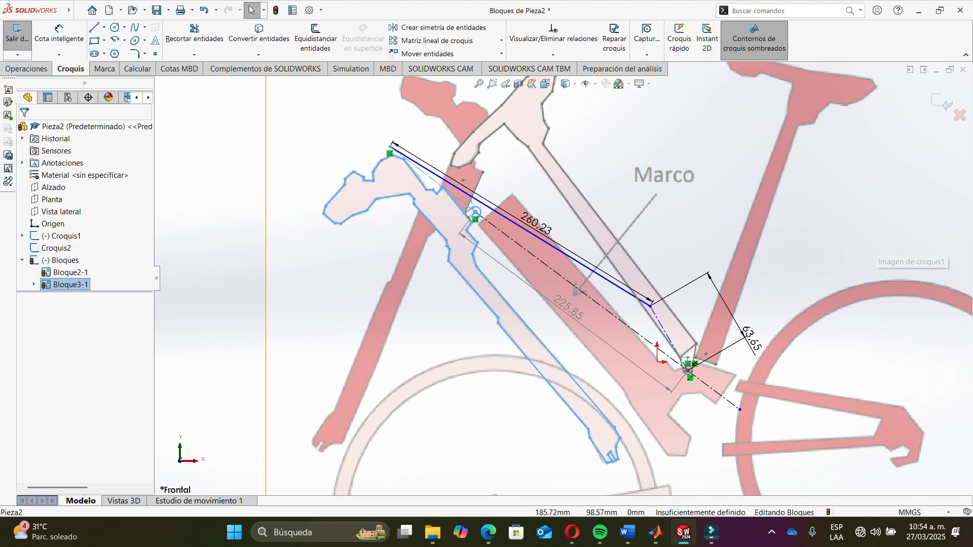
- Create a new block combining the second frame block with the output link line
left_click(875, 246)
scroll(772, 353, "down", 4)
left_click(516, 206)
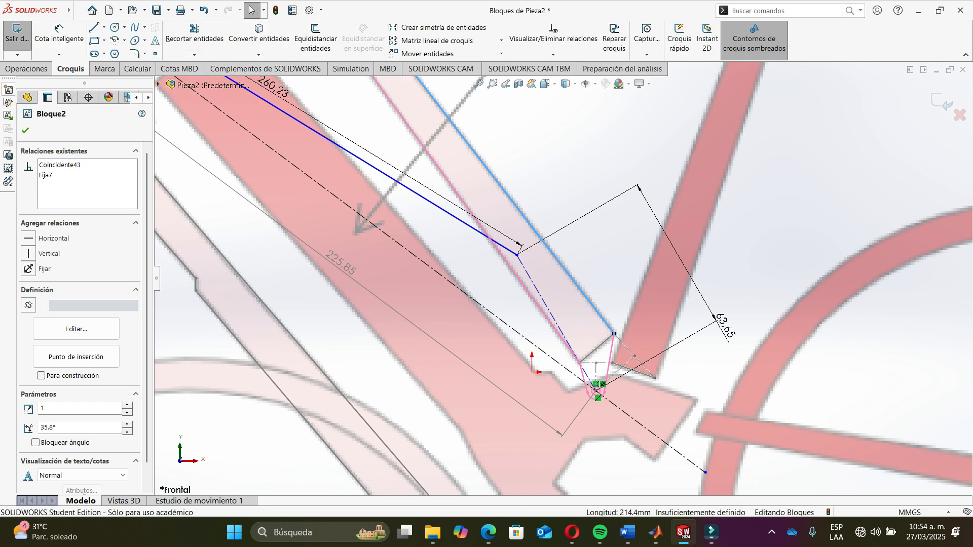
left_click(8, 89)
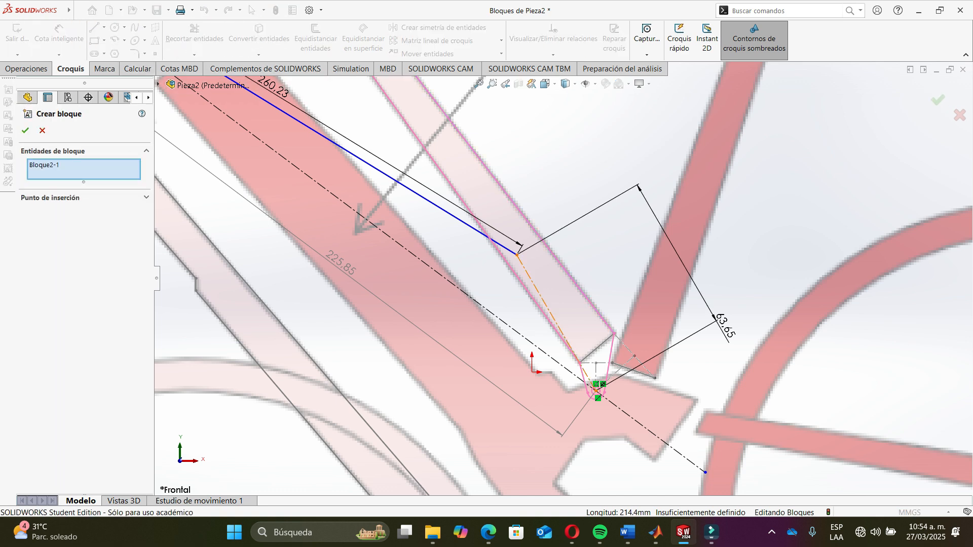
left_click(581, 363)
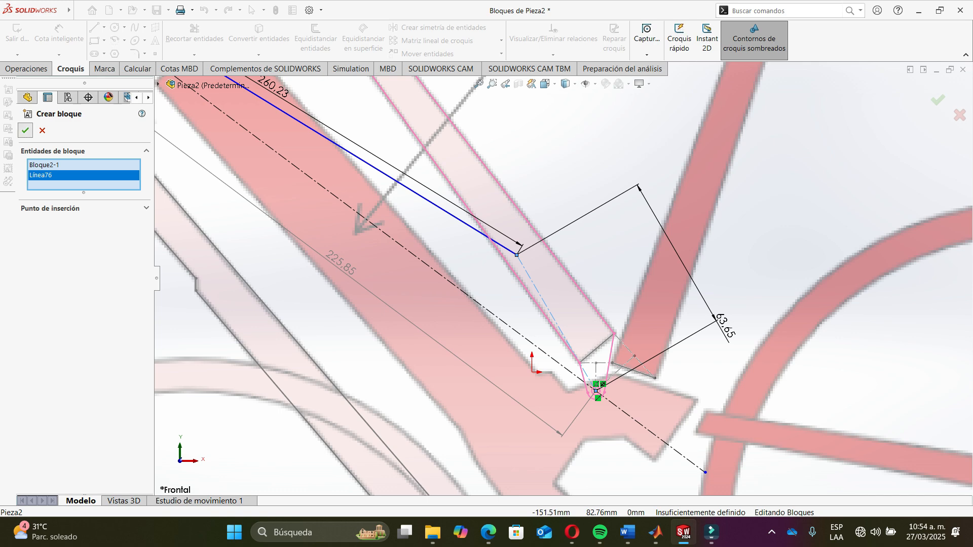
left_click(25, 130)
scroll(469, 196, "up", 8)
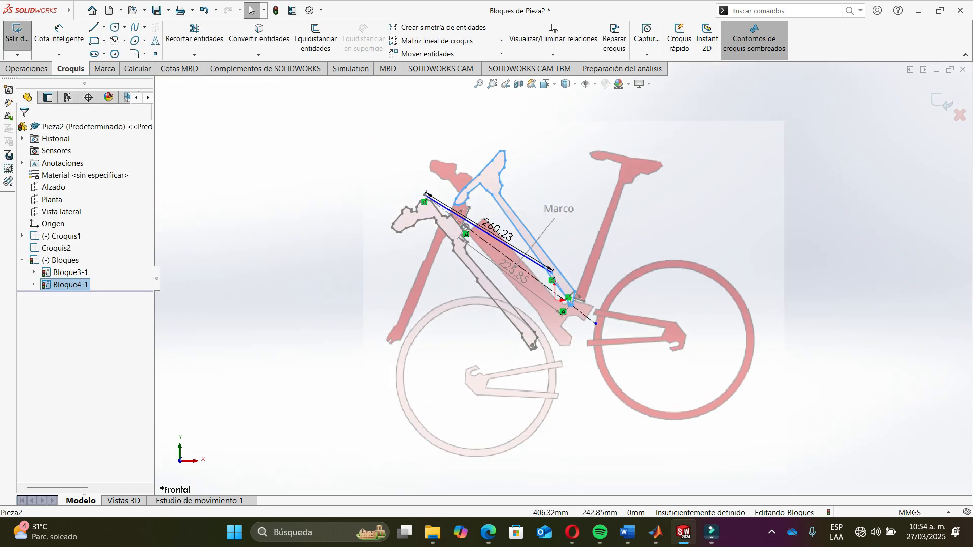
left_click(791, 157)
left_click_drag(504, 160, 583, 169)
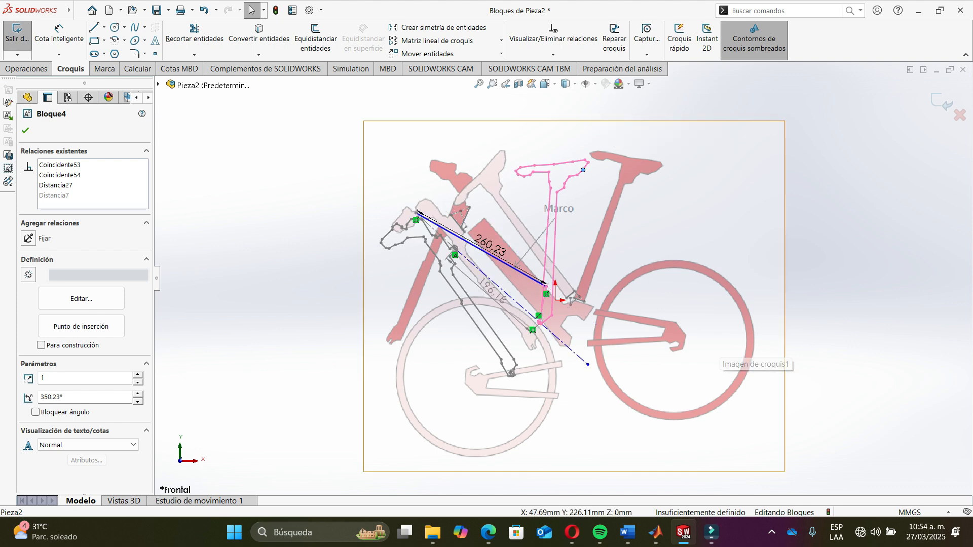
key("ctrl+z")
- Fix the two ground pivot points of the linkage at the rear and front of the frame
scroll(586, 328, "down", 7)
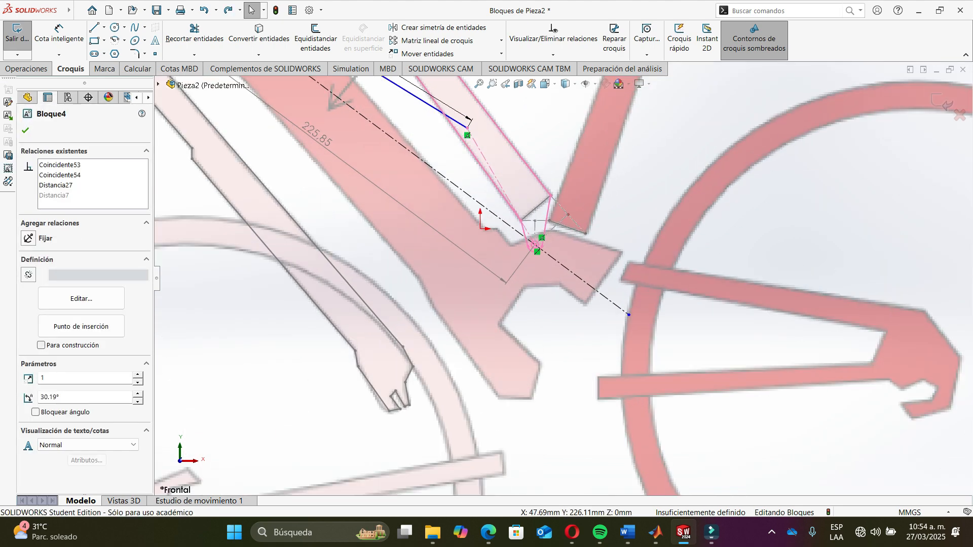
scroll(534, 246, "down", 8)
left_click(543, 238)
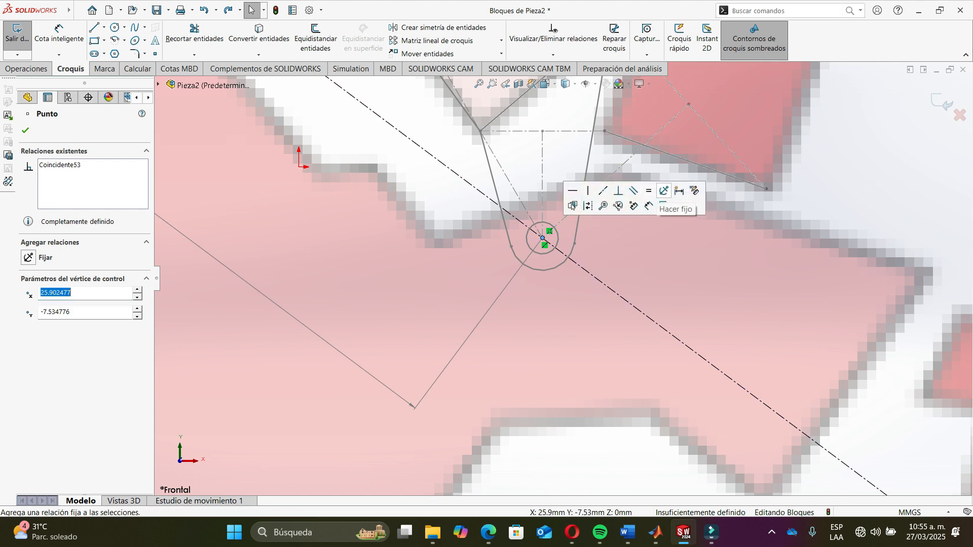
left_click(664, 191)
scroll(593, 292, "up", 5)
scroll(593, 291, "down", 5)
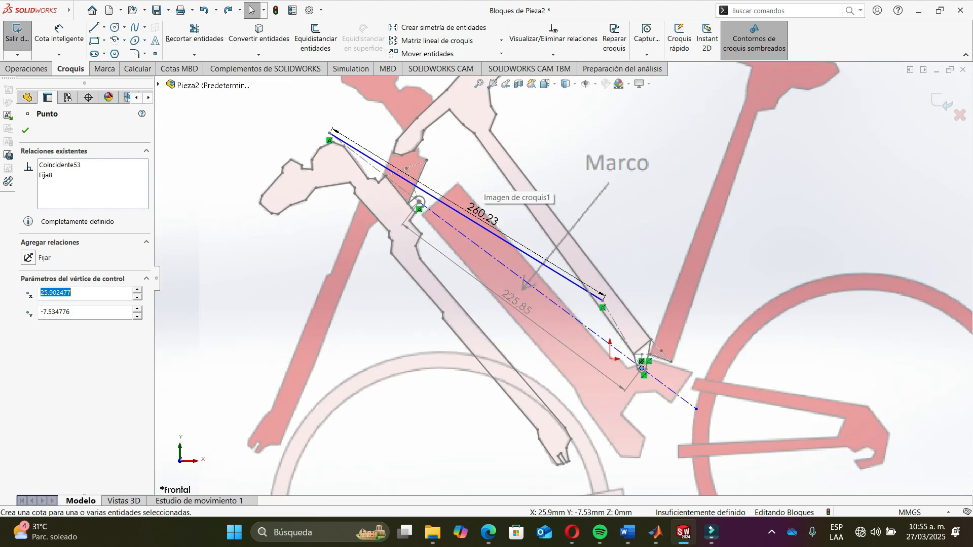
scroll(468, 232, "down", 1)
left_click(468, 232)
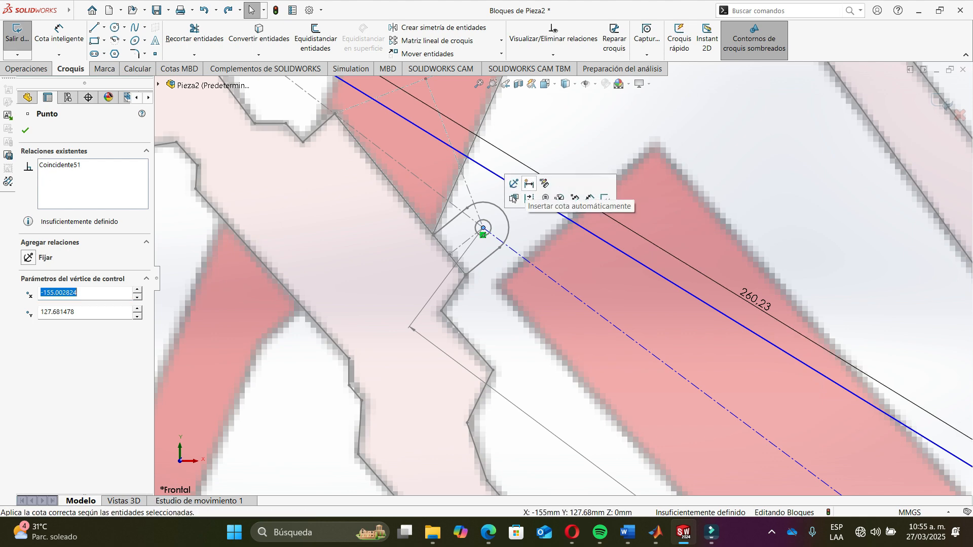
left_click(513, 199)
scroll(562, 278, "up", 5)
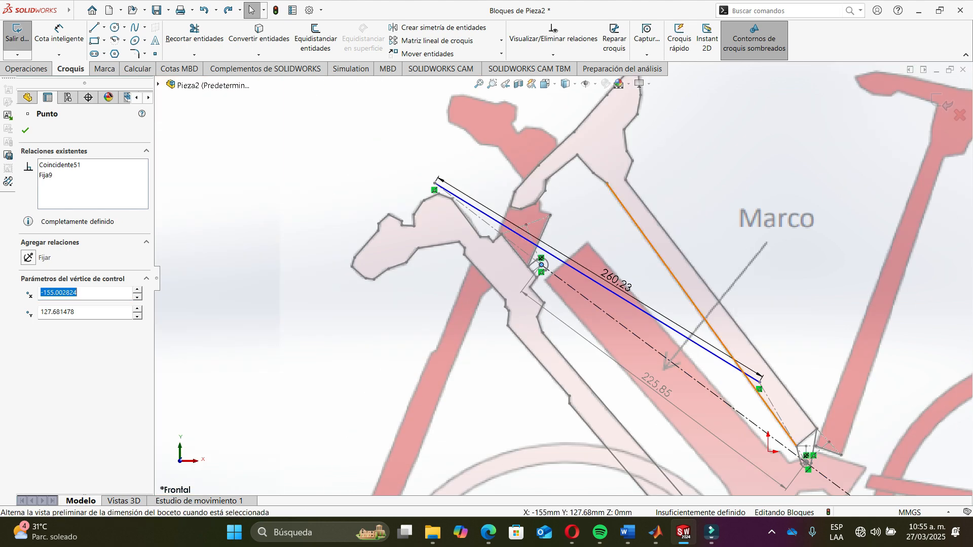
- Drag the coupler joint and rotate the front frame block to test the linkage motion
mouse_move(759, 382)
left_mouse_down()
mouse_move(798, 371)
mouse_move(848, 379)
mouse_move(760, 380)
mouse_move(771, 380)
mouse_move(787, 283)
left_mouse_up()
left_click_drag(806, 369, 806, 369)
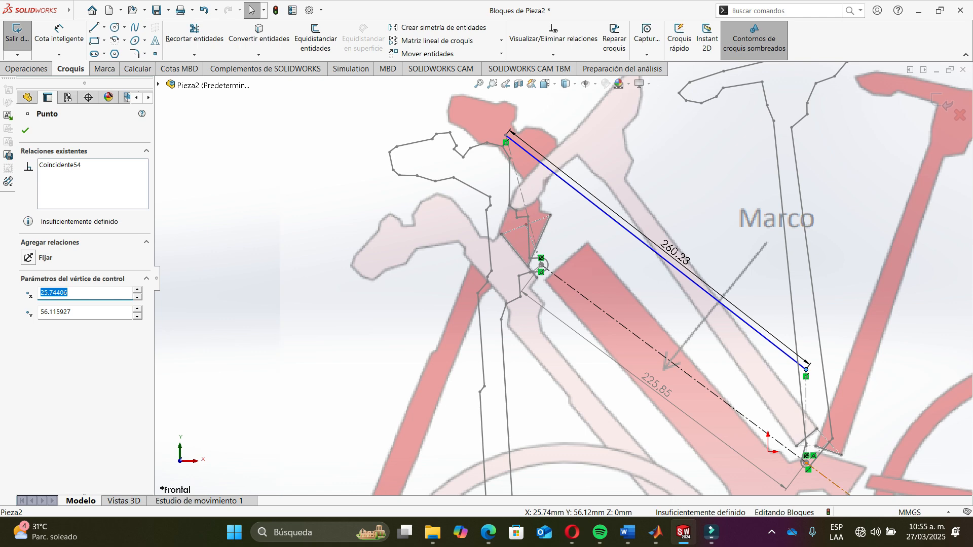
left_click(769, 191)
scroll(447, 177, "down", 5)
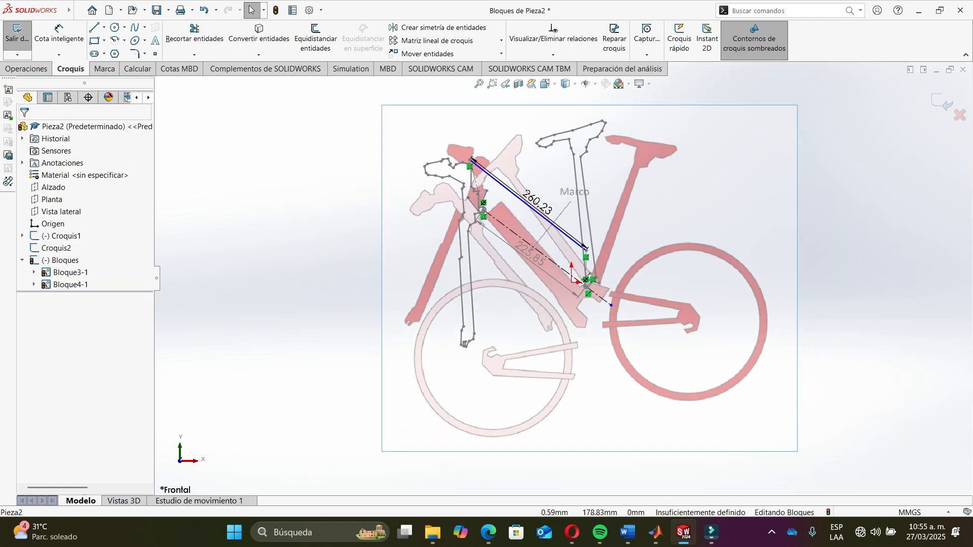
left_click_drag(586, 151, 517, 347)
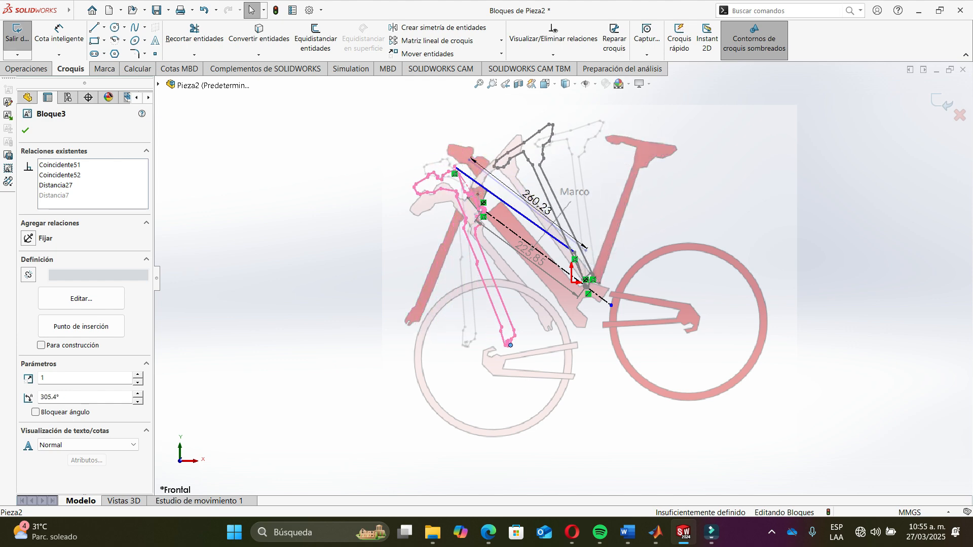
- Switch to MATLAB and review the Freudenstein script and its computed link lengths
key("alt+Tab")
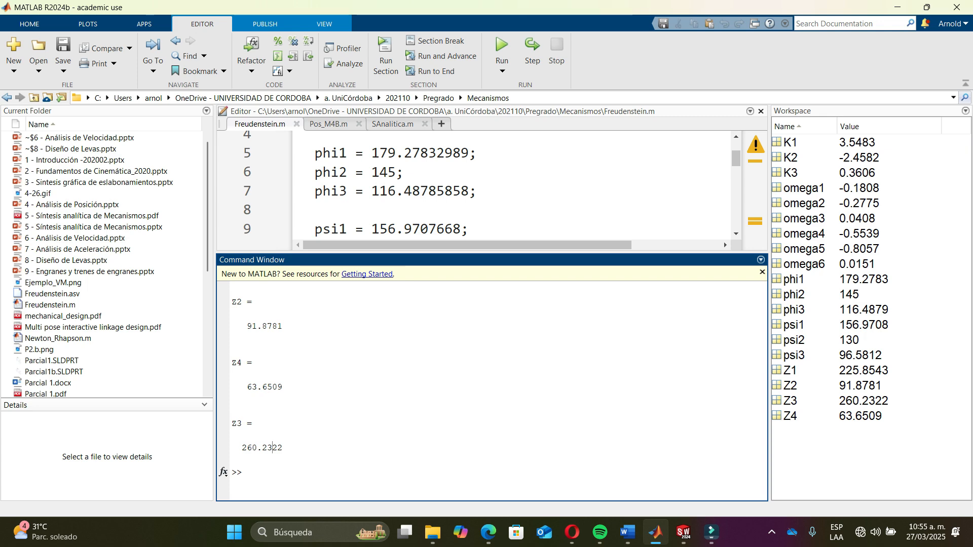
key("alt+Tab")
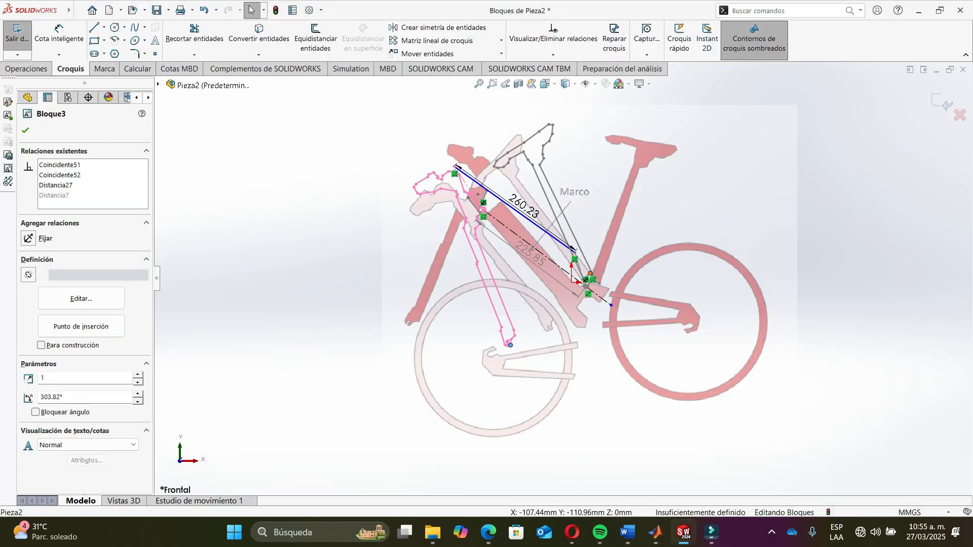
scroll(474, 215, "down", 10)
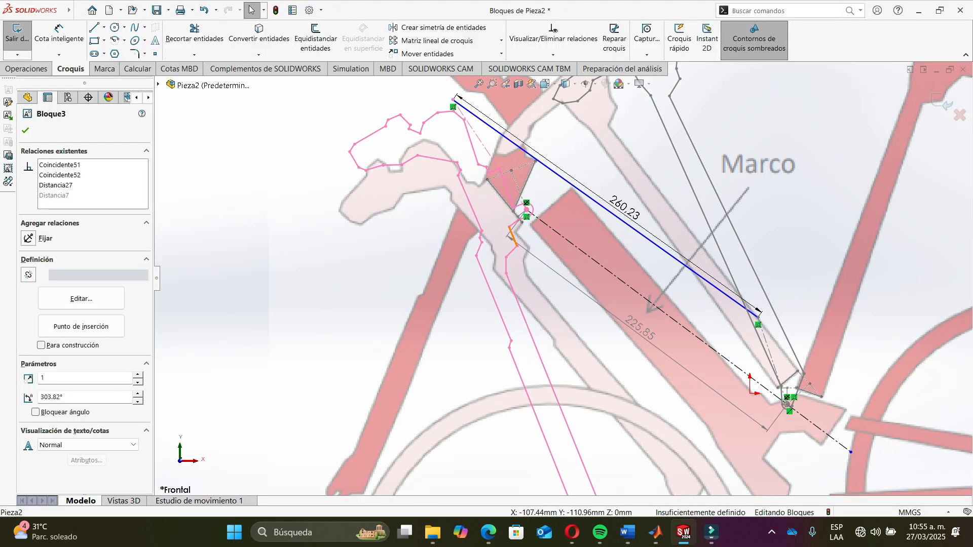
scroll(577, 344, "up", 10)
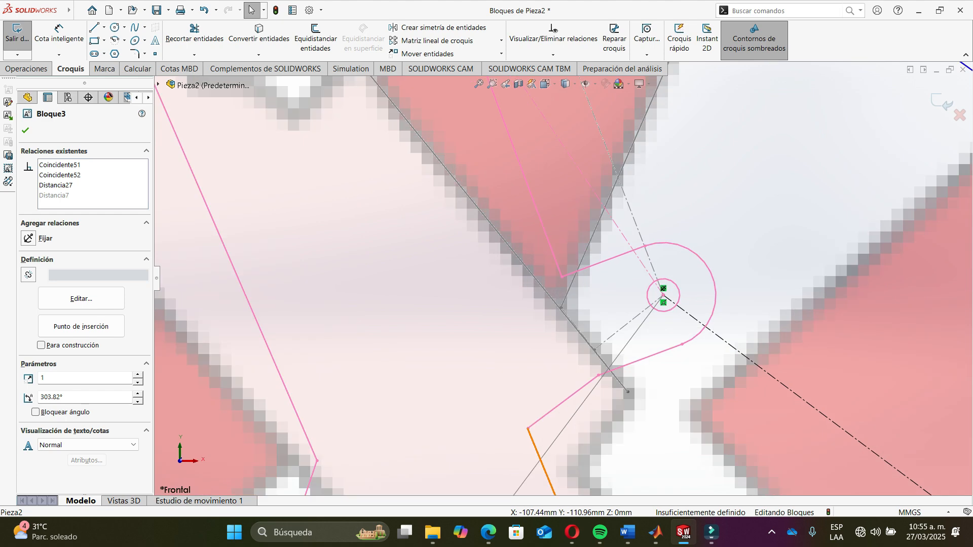
key("alt+Tab")
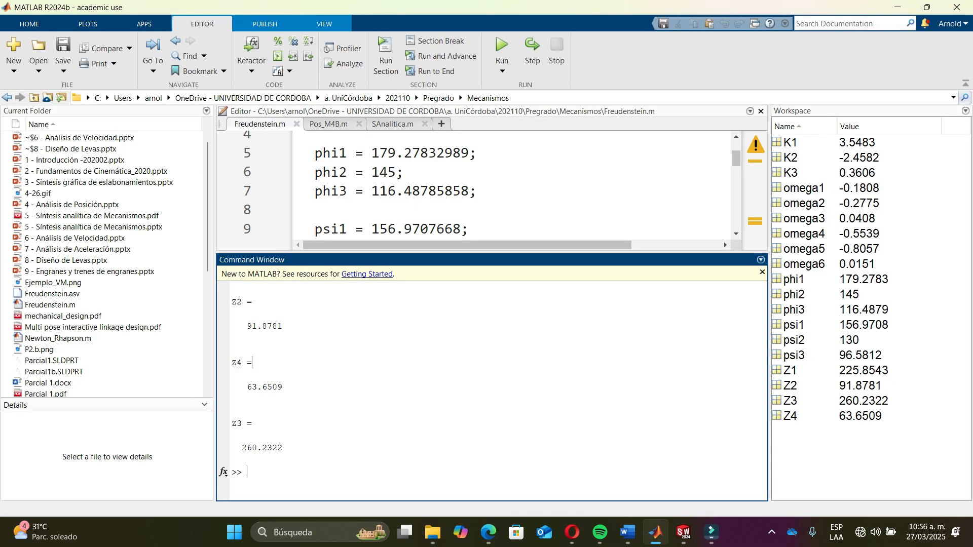
scroll(724, 241, "up", 2)
scroll(723, 242, "down", 7)
scroll(486, 185, "down", 2)
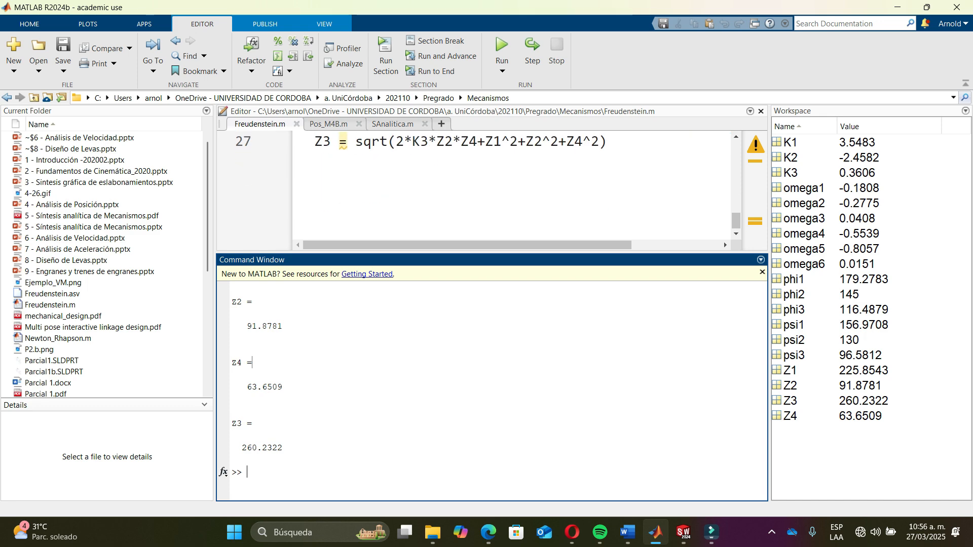
scroll(486, 185, "up", 3)
scroll(486, 185, "down", 1)
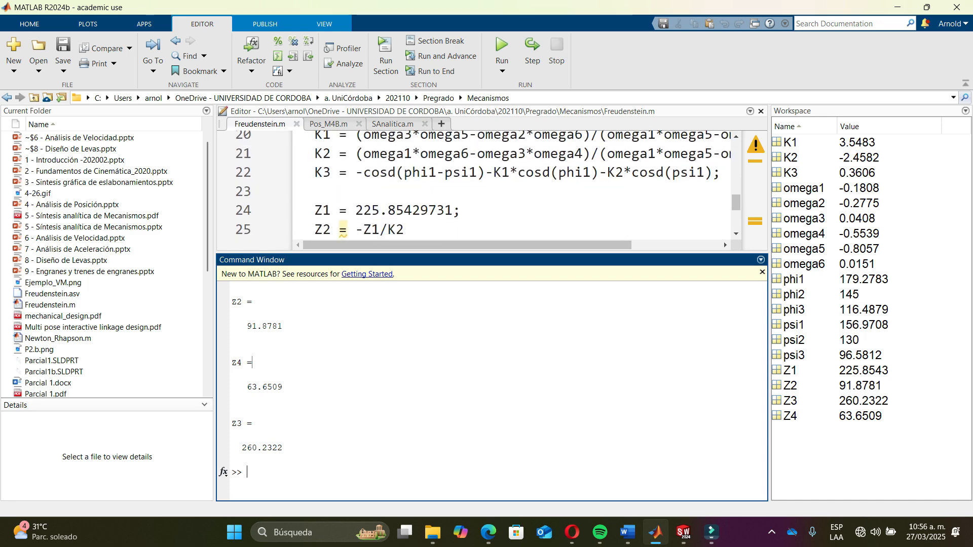
scroll(395, 210, "up", 1)
key("alt+Tab")
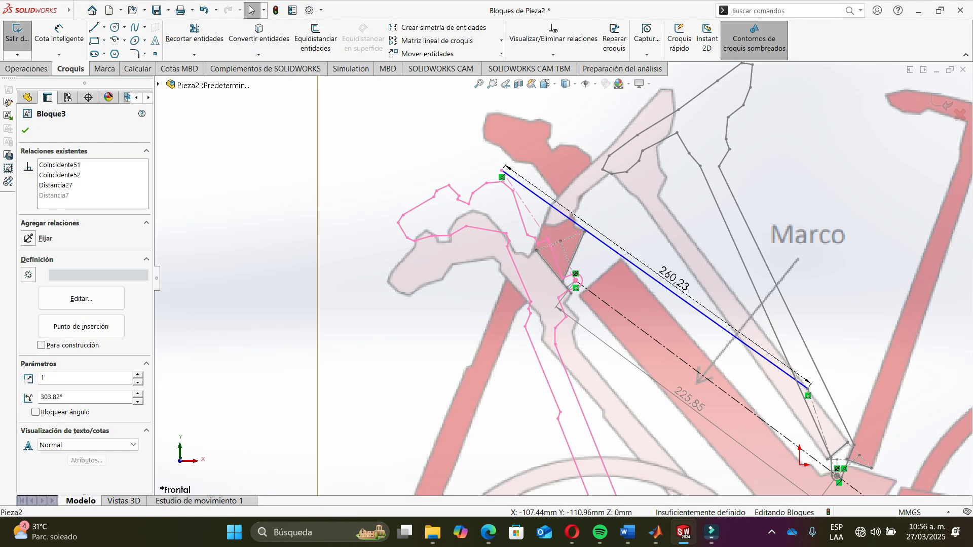
- Drag the rear frame block about its fixed pivot and fit the whole drawing in view
scroll(537, 229, "down", 2)
scroll(536, 229, "up", 9)
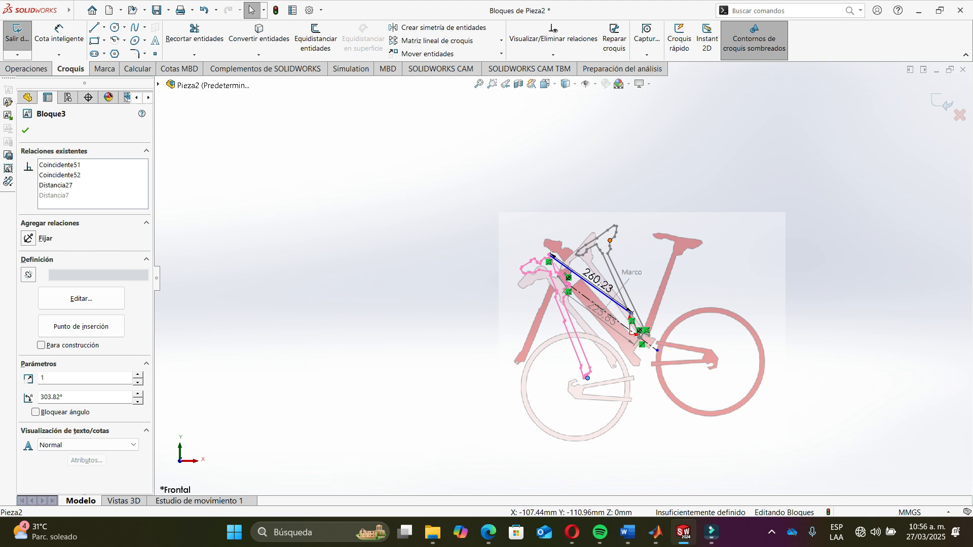
left_click_drag(610, 240, 638, 237)
left_click(833, 136)
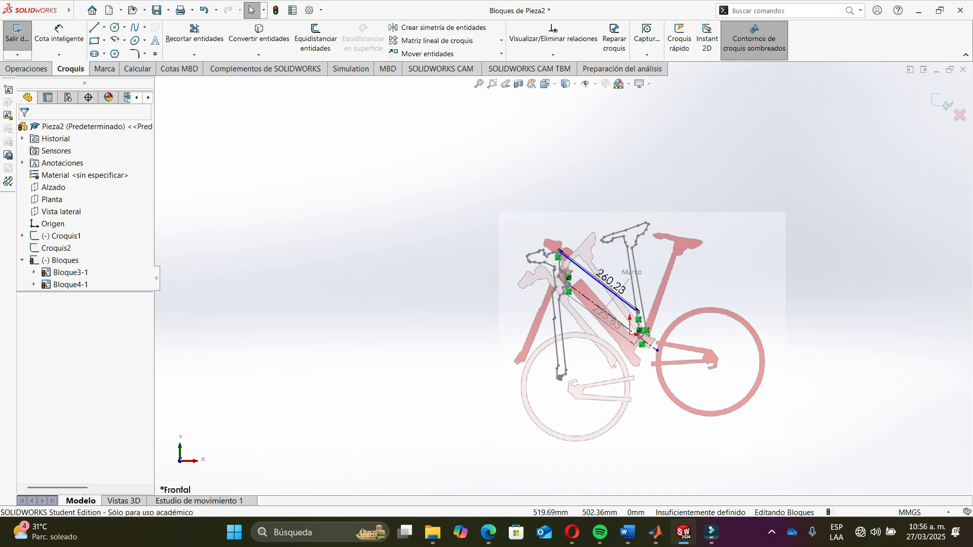
key("f")
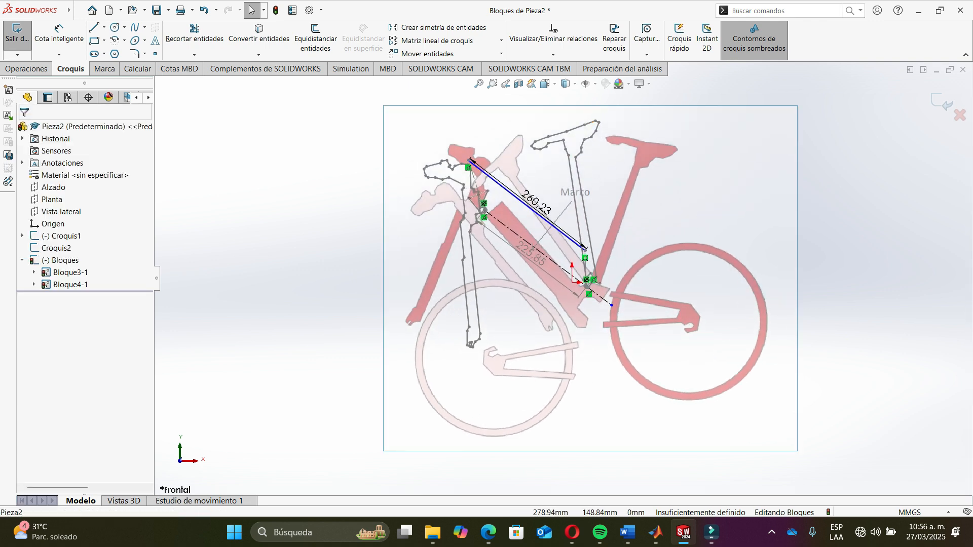
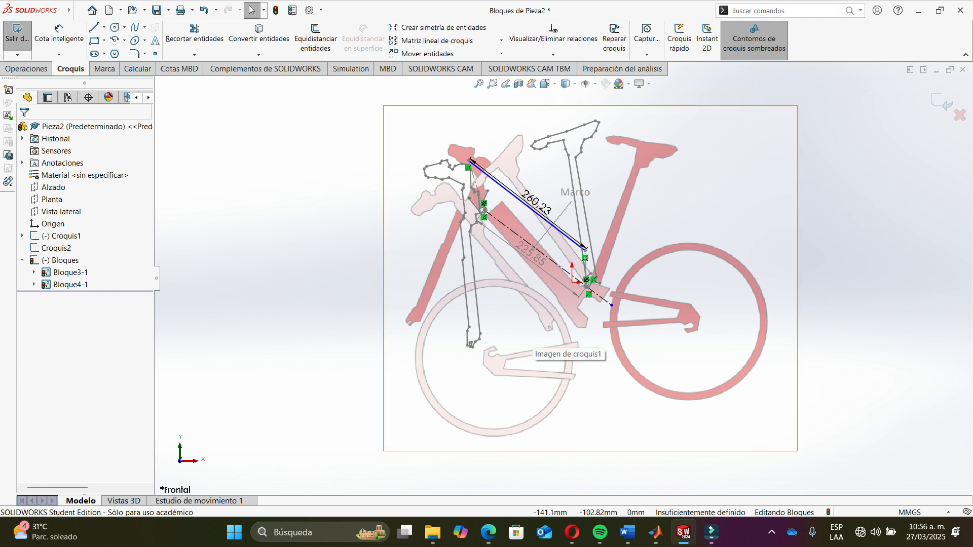
- Rotate the rear frame block further about its fixed pivot
left_click_drag(480, 334, 553, 312)
left_click(610, 249)
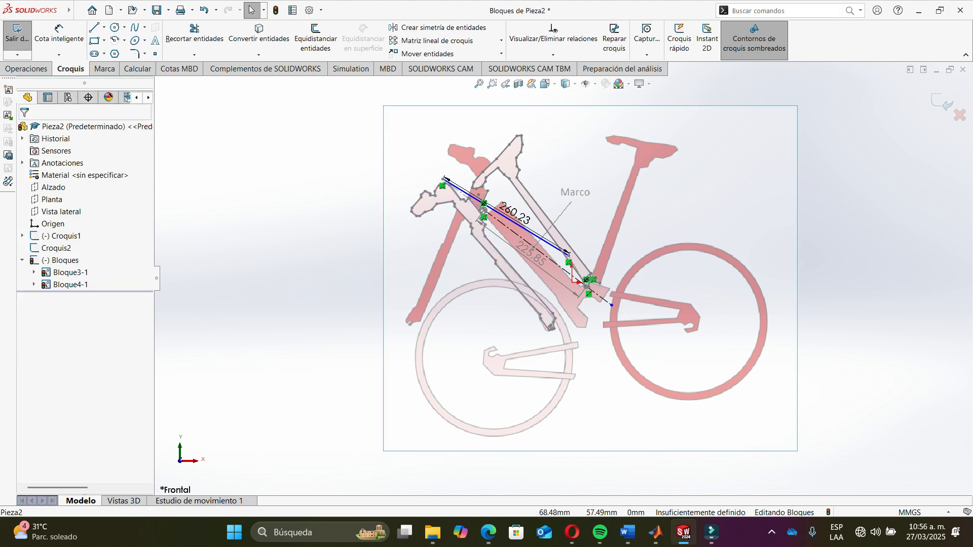
- Exit block editing
scroll(610, 249, "down", 3)
scroll(558, 275, "up", 4)
scroll(517, 371, "down", 6)
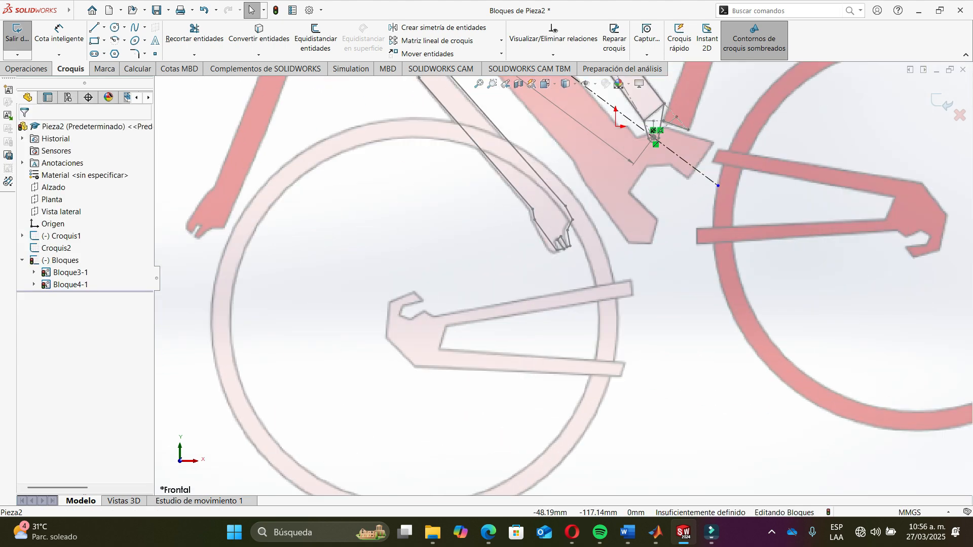
scroll(557, 251, "down", 3)
left_click_drag(556, 253, 556, 252)
scroll(556, 252, "down", 9)
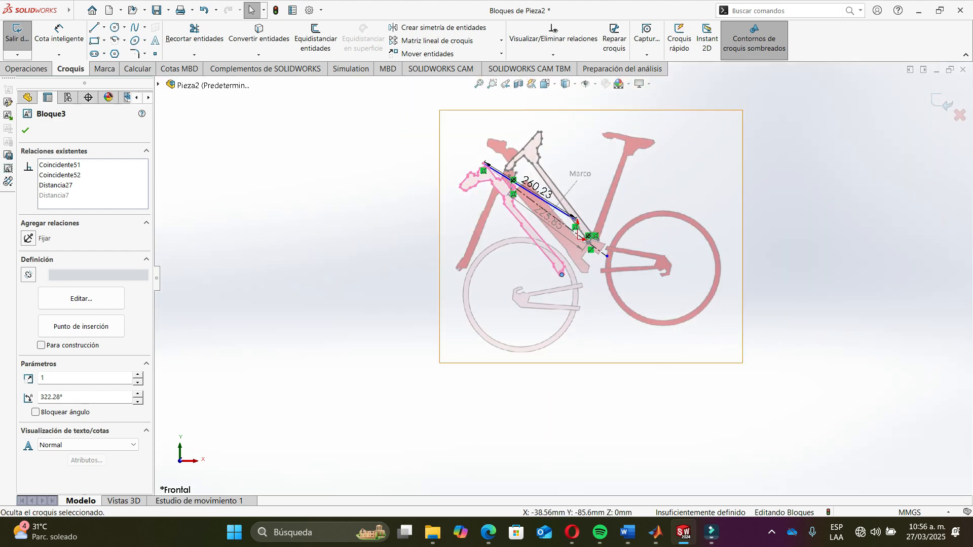
left_click(942, 102)
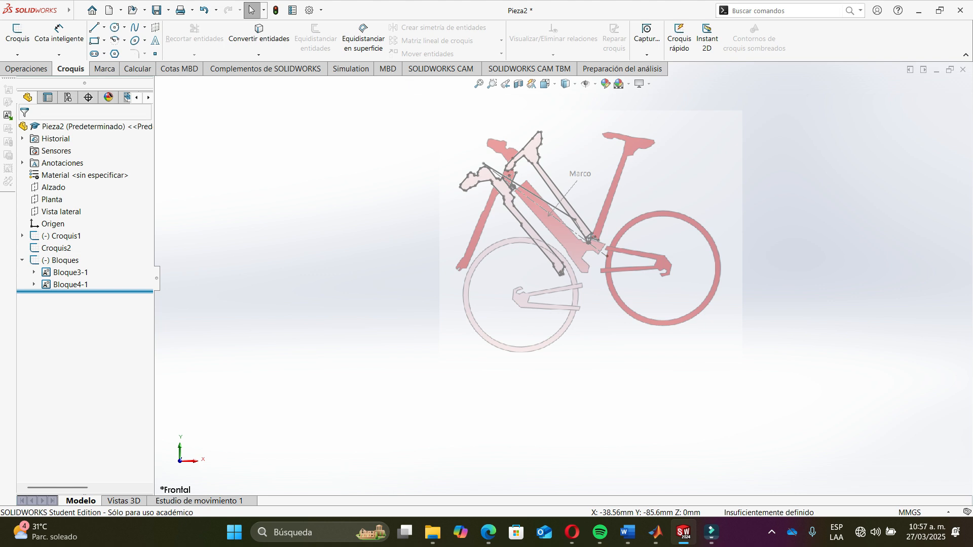
- Roll the feature tree back above the Bloques folder and open Croquis2 for editing
left_click_drag(76, 292, 76, 255)
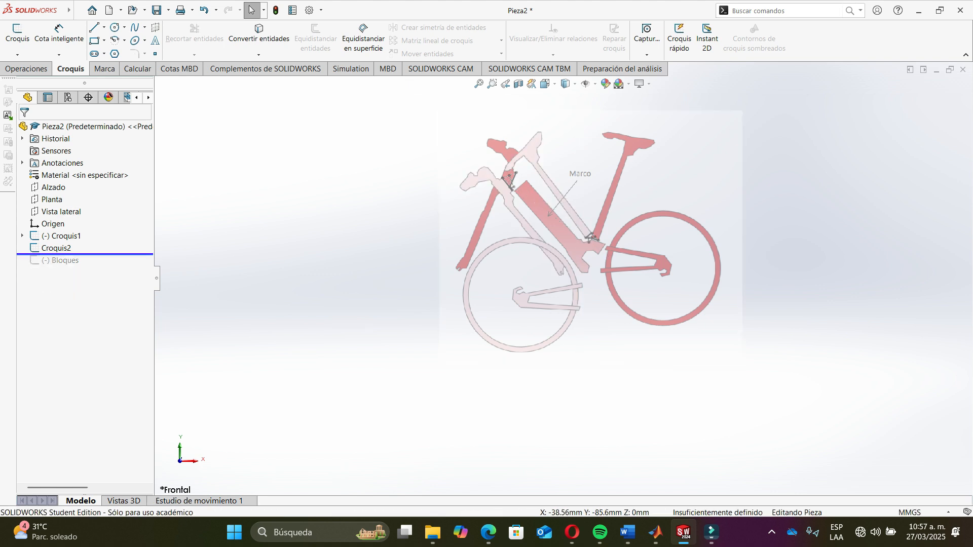
left_click(56, 248)
left_click(73, 220)
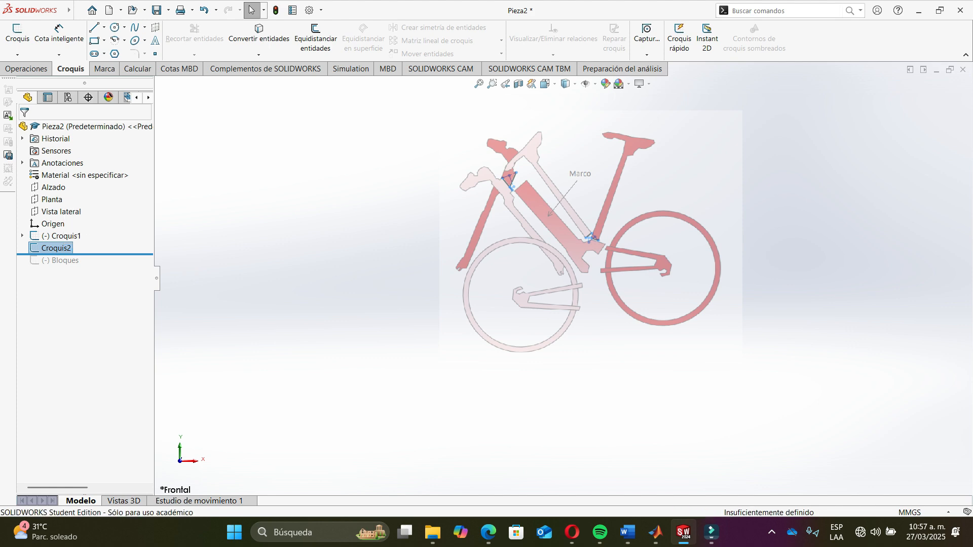
scroll(851, 442, "up", 5)
scroll(852, 442, "down", 2)
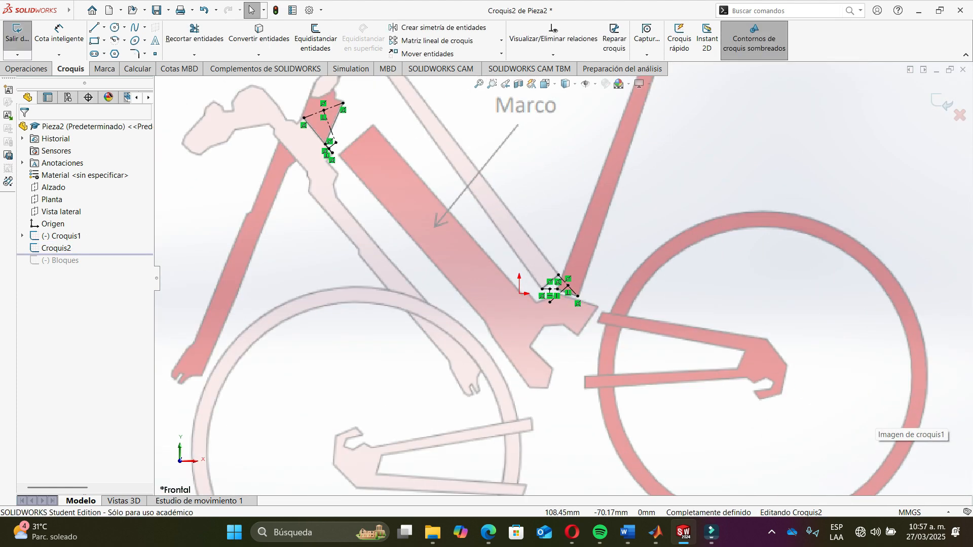
- Draw a line about 75 mm along the rear chainstay arm beside the rear wheel
scroll(852, 442, "up", 6)
scroll(602, 370, "down", 4)
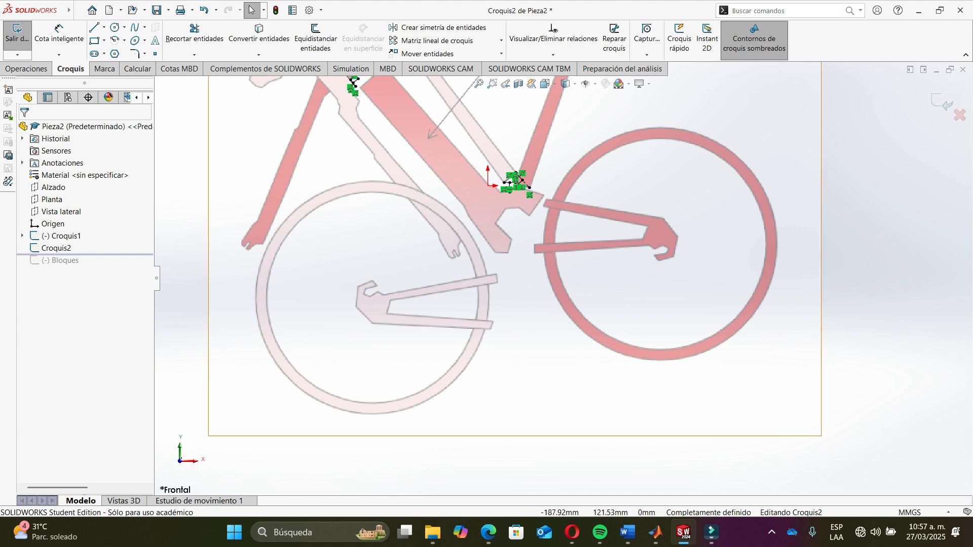
scroll(495, 190, "down", 3)
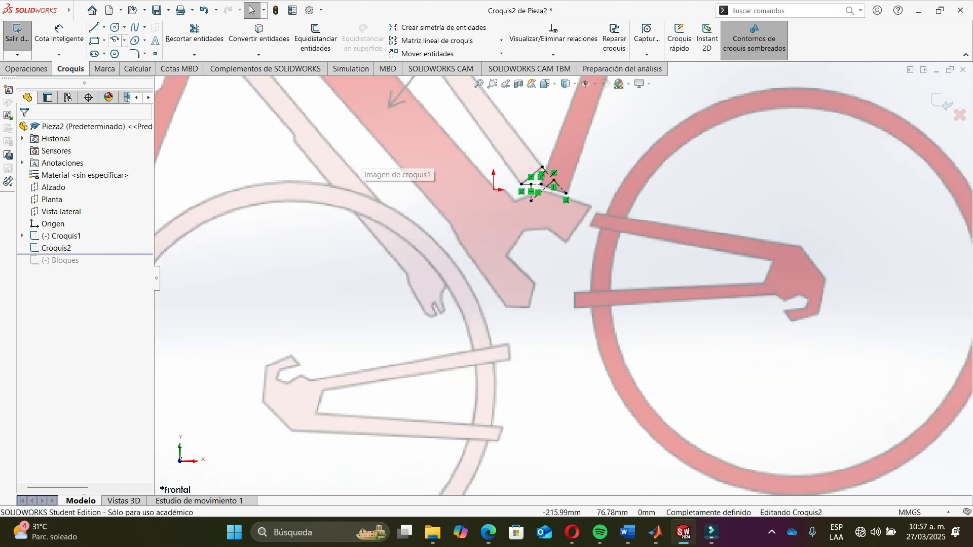
left_click(95, 27)
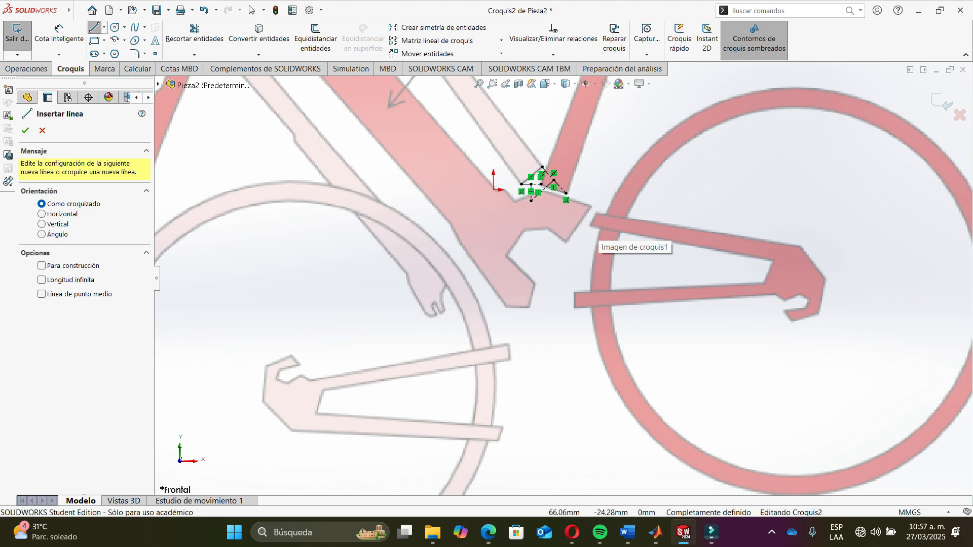
left_click(590, 224)
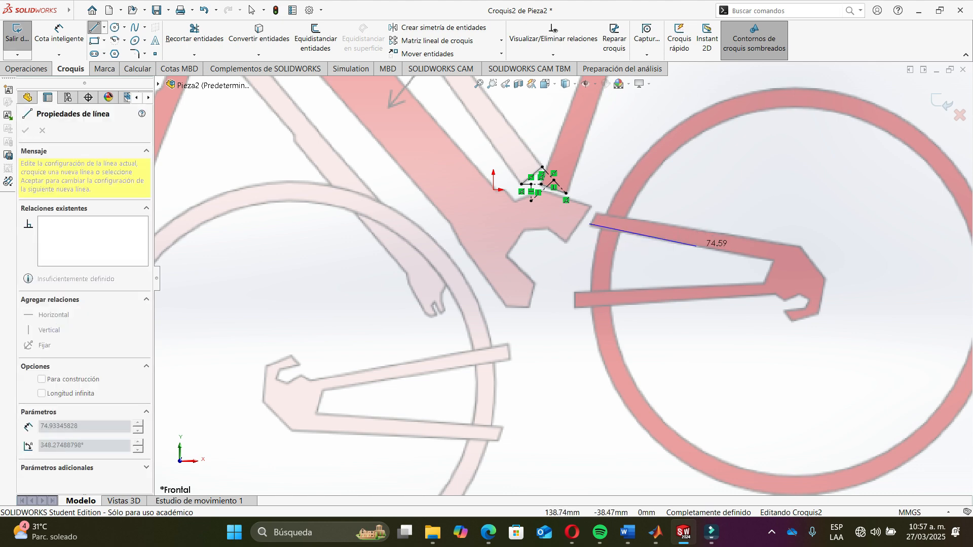
left_click(691, 244)
scroll(711, 242, "down", 5)
key("Escape")
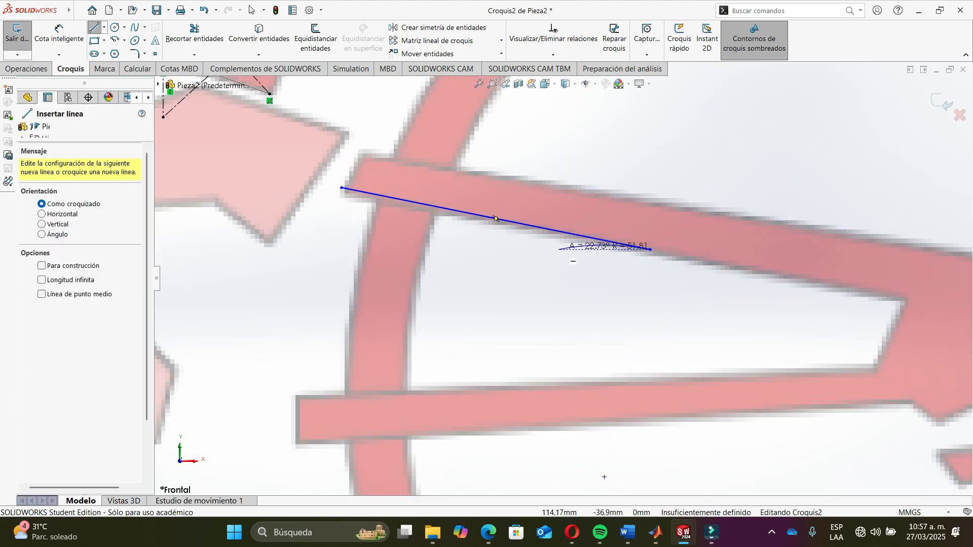
key("Escape")
- Move the chainstay line's start point slightly down onto the arm
left_click_drag(341, 188, 345, 194)
scroll(561, 278, "up", 5)
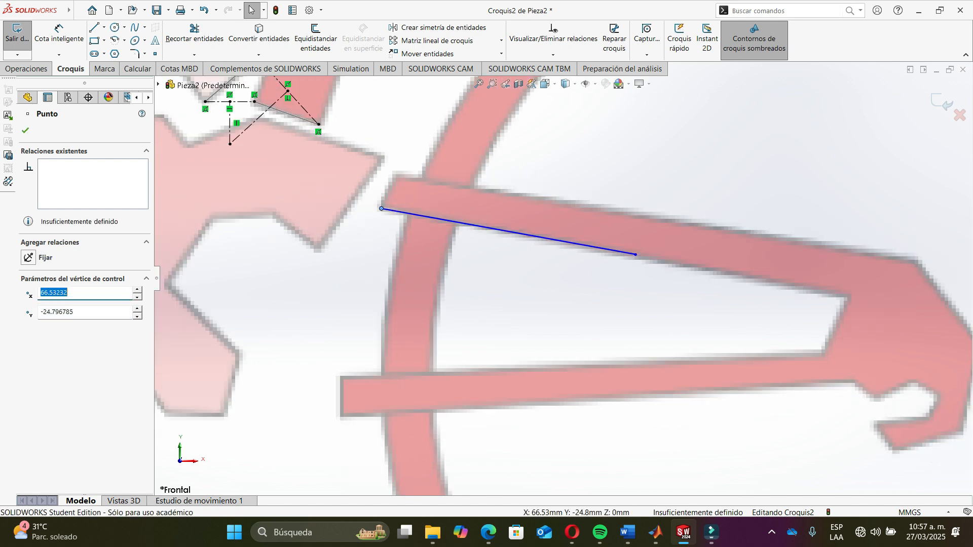
key("Escape")
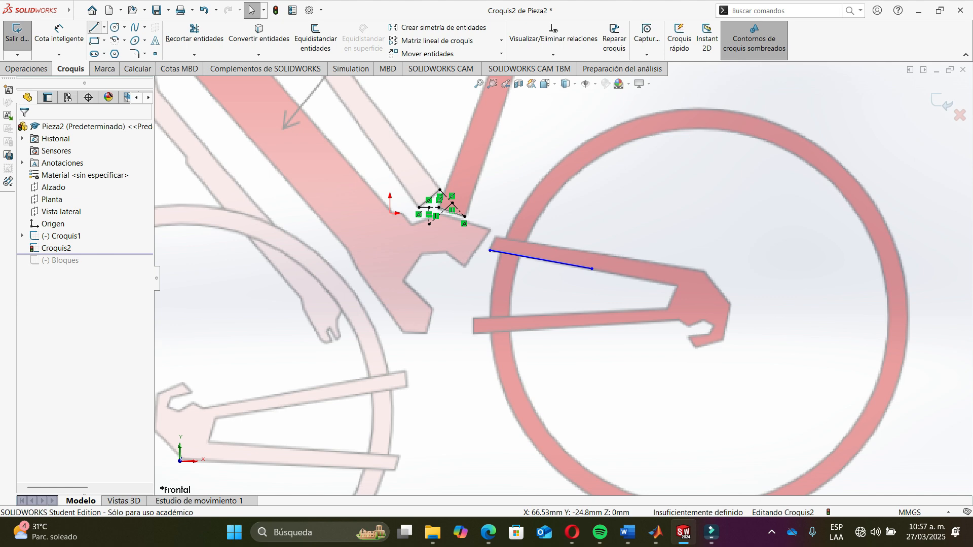
- Draw a second line about 45 mm along the arm beside the front wheel
left_click(94, 28)
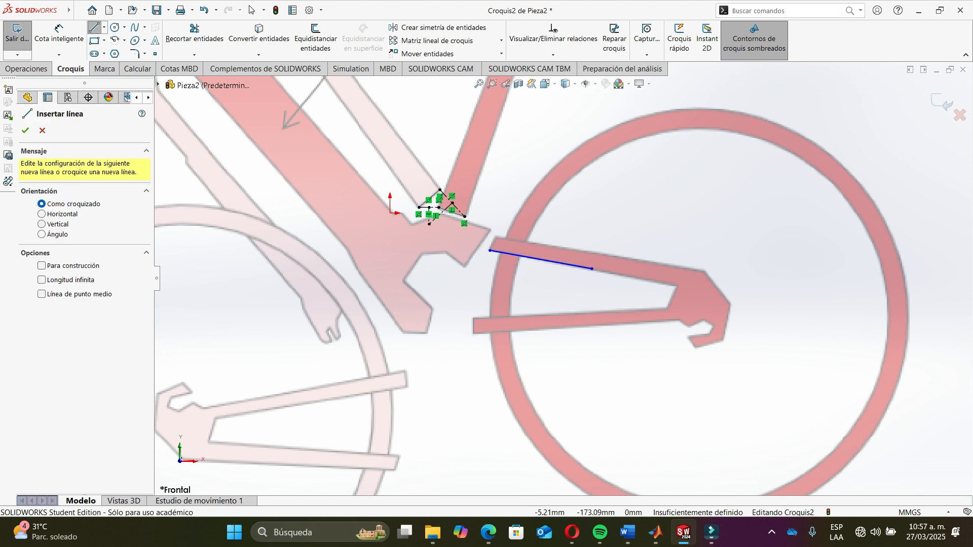
scroll(382, 481, "down", 5)
left_click(521, 325)
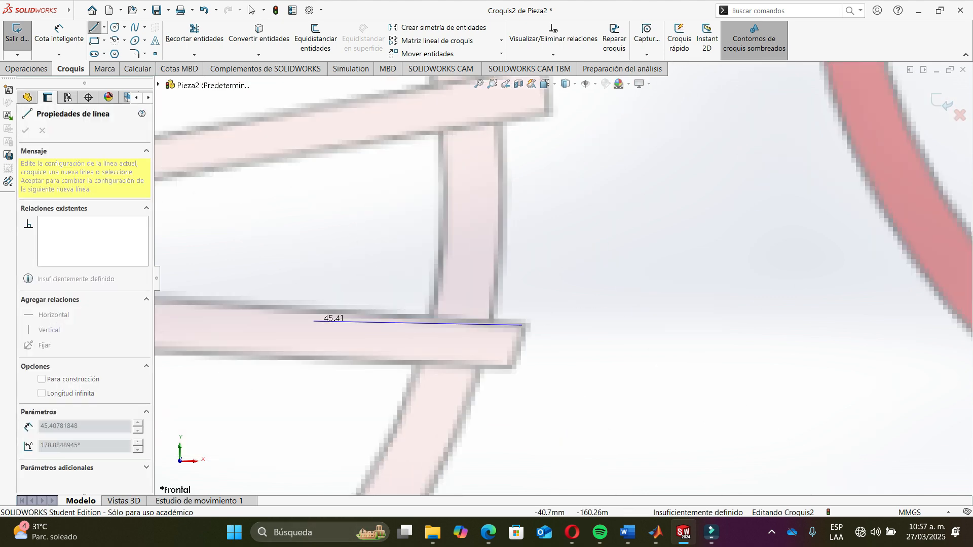
left_click(269, 310)
key("Escape")
scroll(562, 279, "up", 3)
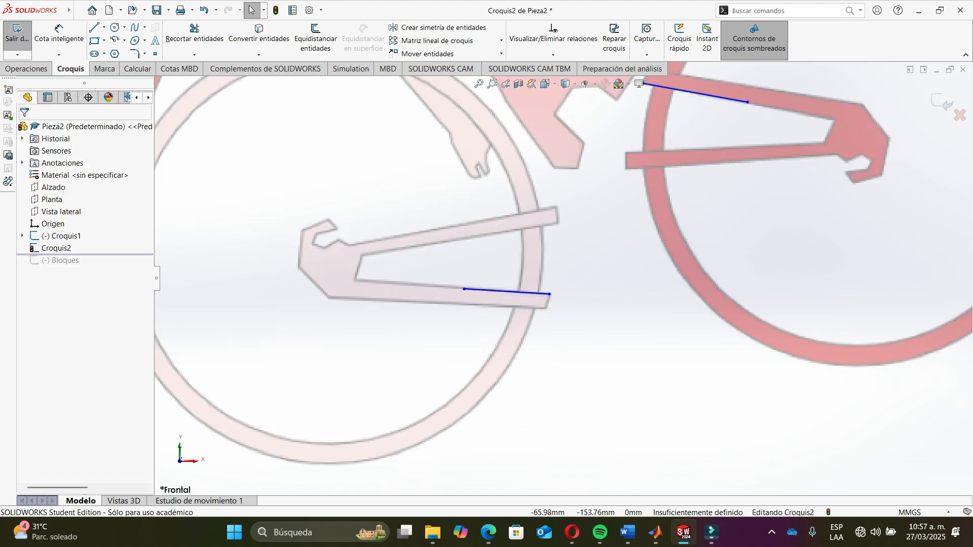
- Make the two new lines equal in length
scroll(560, 279, "up", 2)
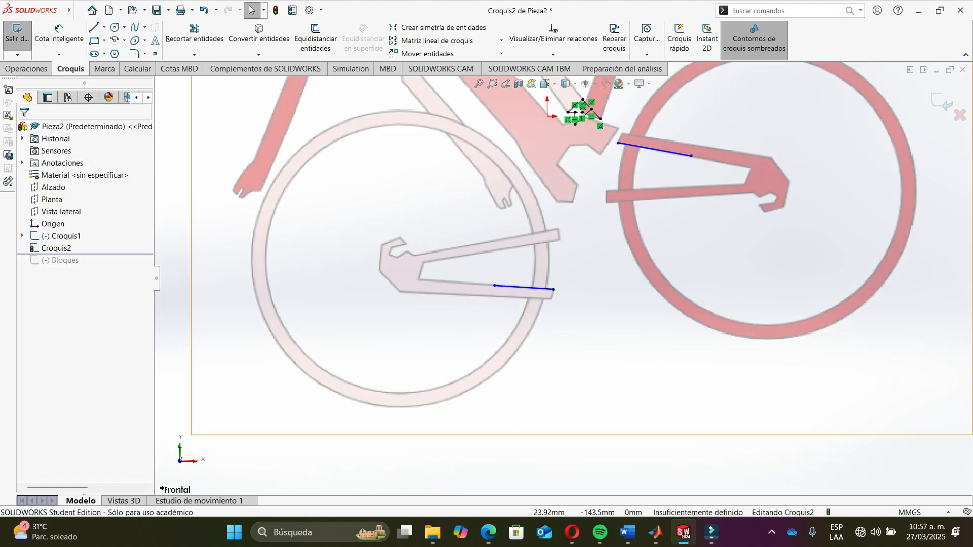
left_click(636, 146)
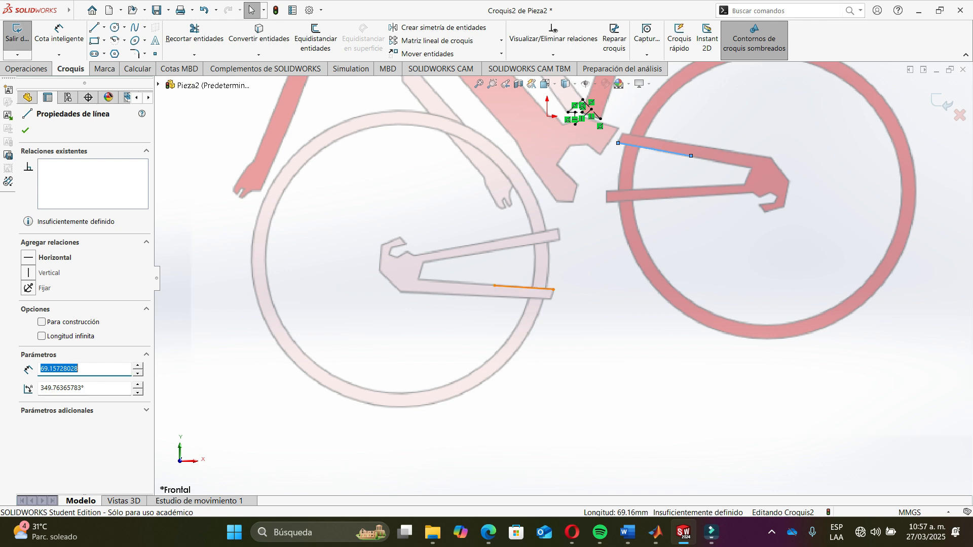
left_click(522, 288, "ctrl")
left_click(636, 244)
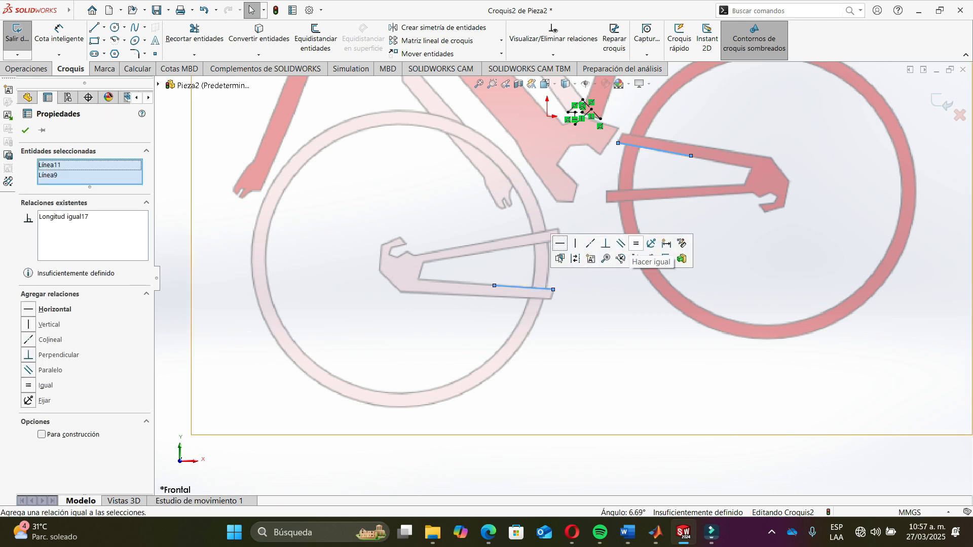
left_click(601, 275)
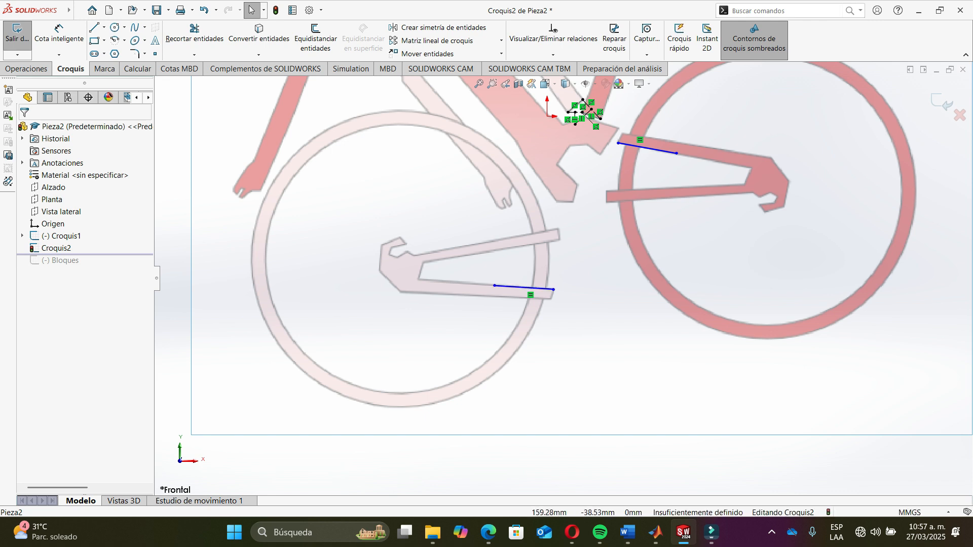
- Draw a construction line joining the nearer endpoints of the two lines
left_click(677, 154)
left_click(686, 248)
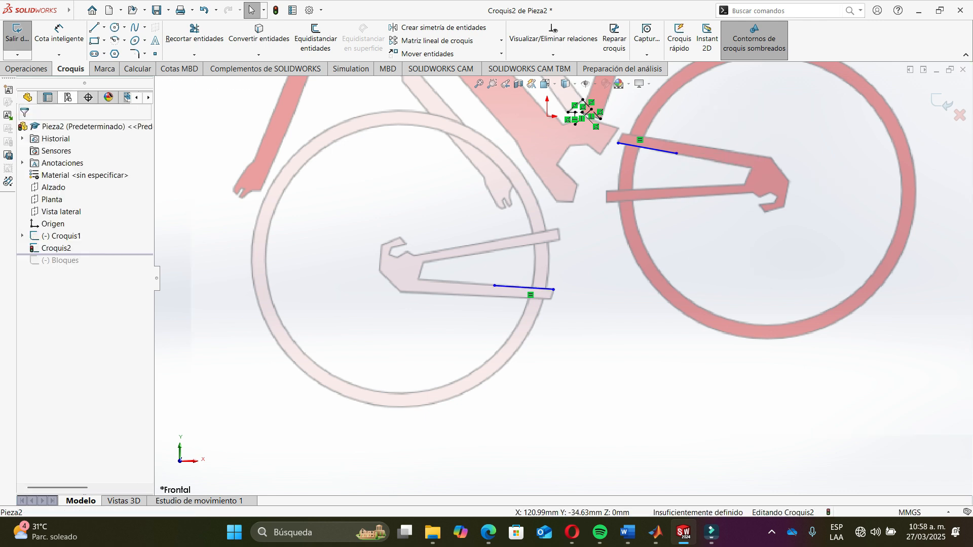
left_click(103, 27)
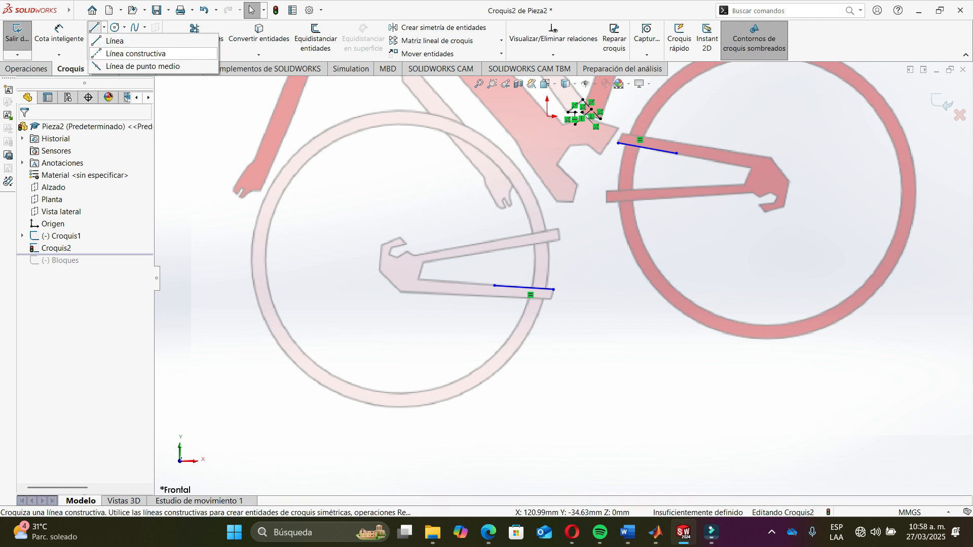
left_click(136, 53)
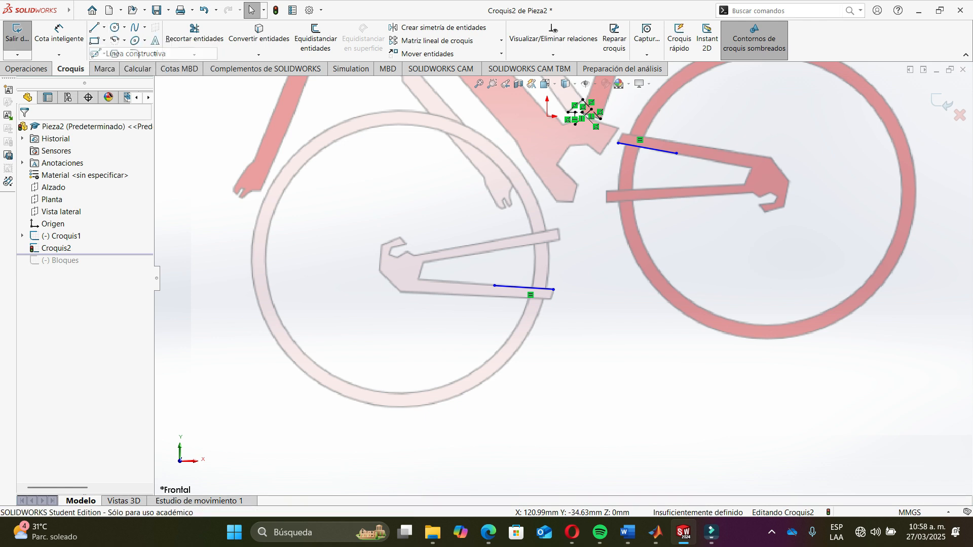
left_click(618, 143)
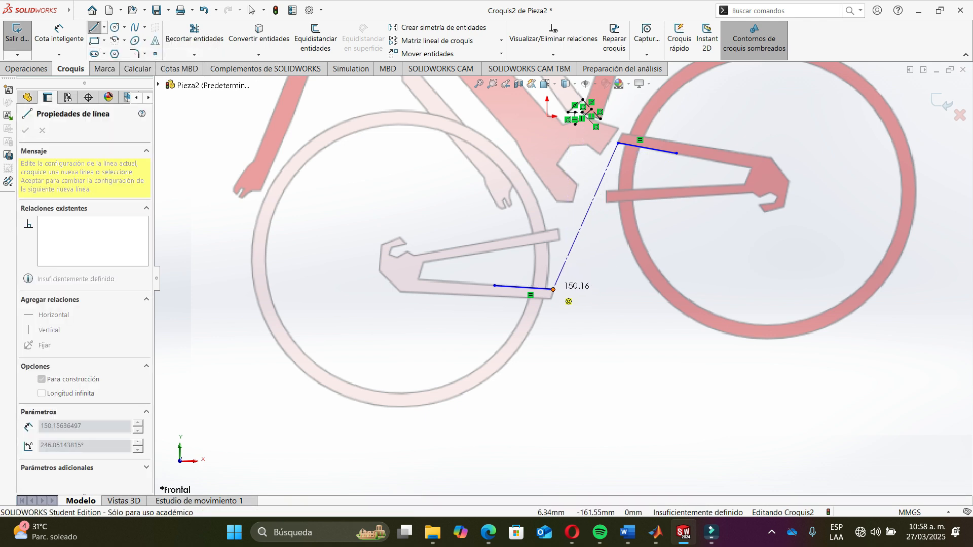
left_click(553, 289)
key("Escape")
- Draw a second construction line joining the farther endpoints of the two lines, crossing the first
key("Return")
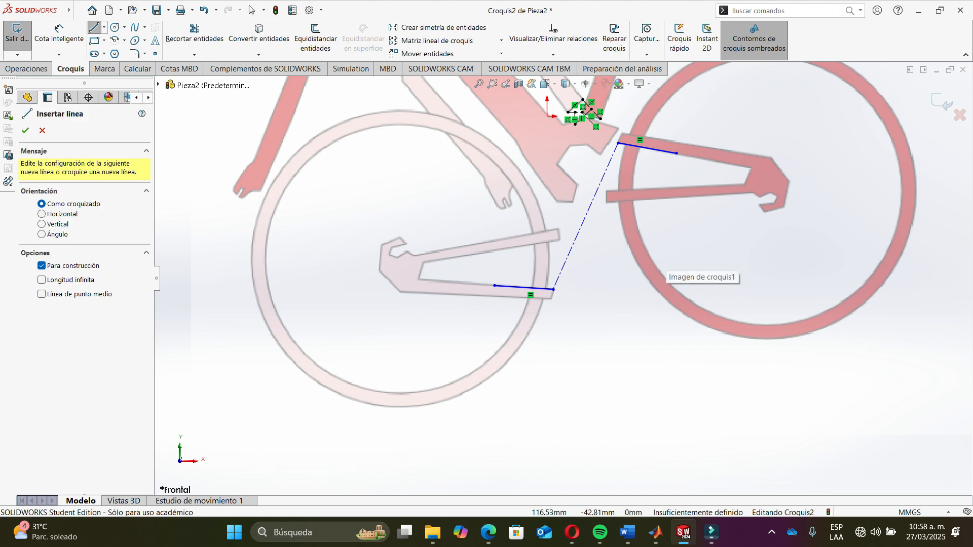
left_click(676, 153)
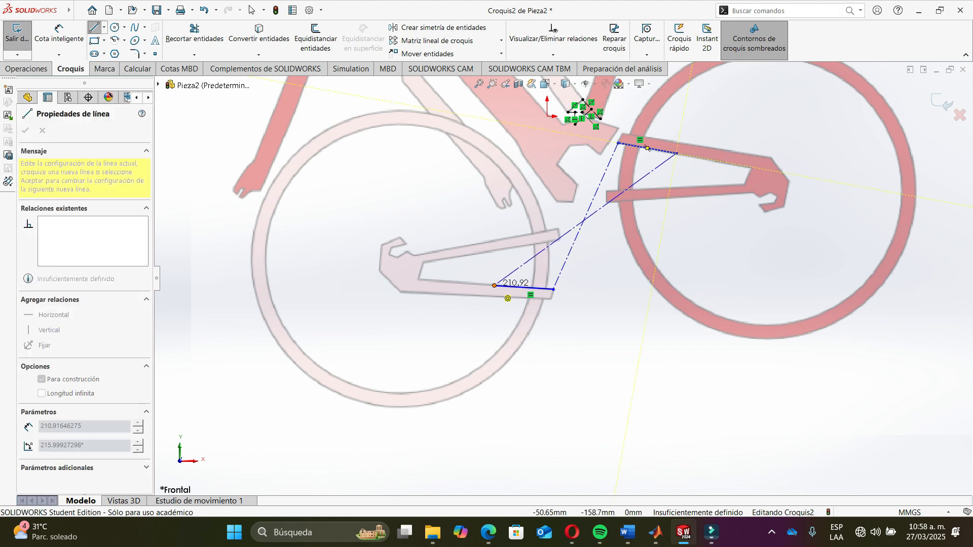
key("Escape")
key("Escape")
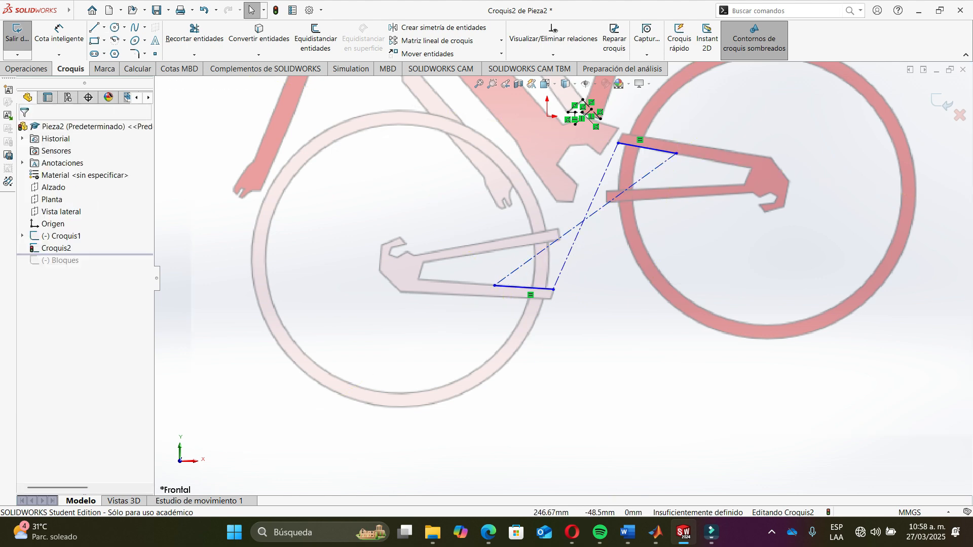
- Draw a construction line from the diagonals' intersection toward the upper left
key("Return")
scroll(616, 189, "down", 5)
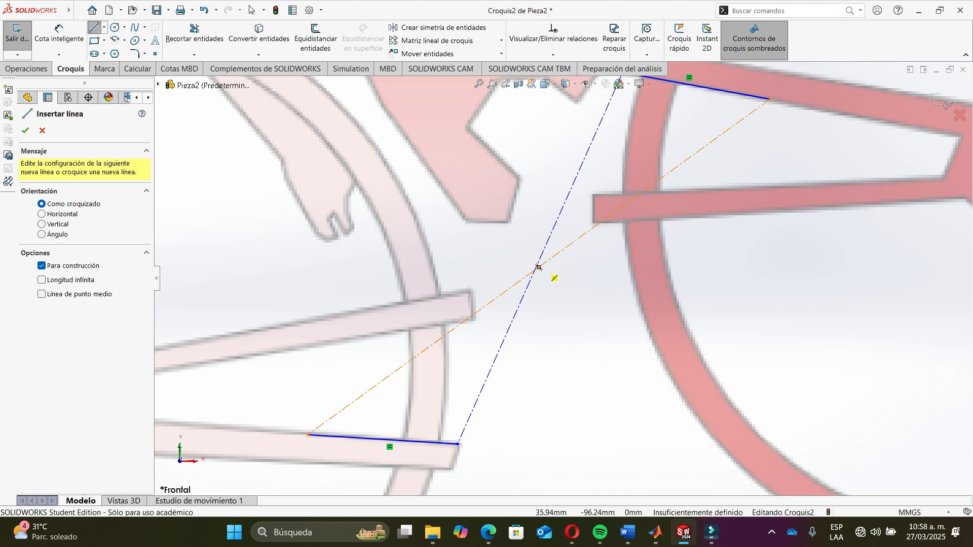
left_click(539, 267)
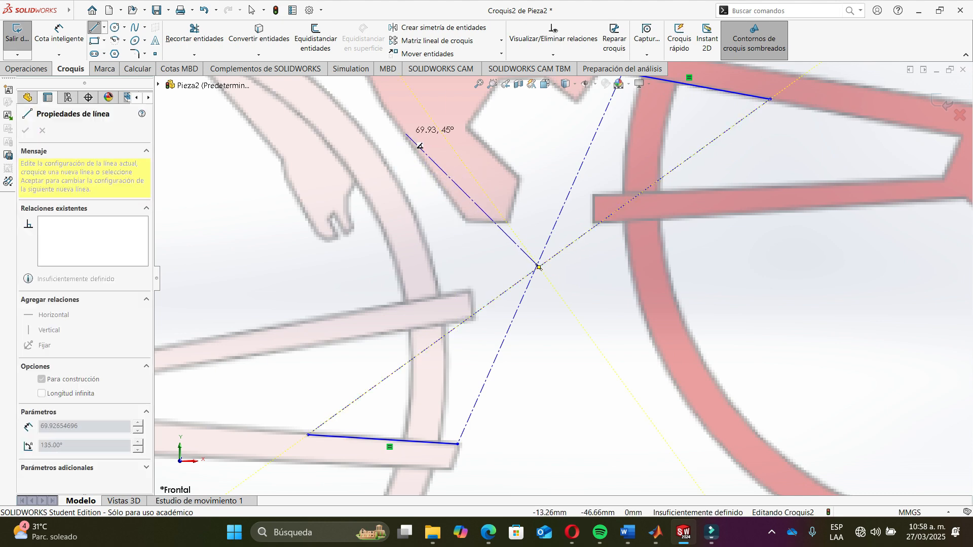
left_click(442, 134)
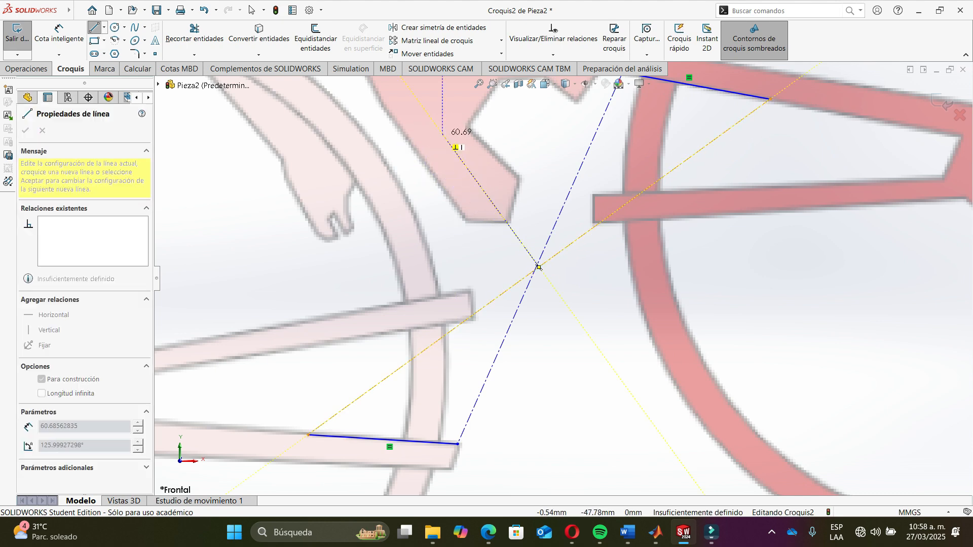
key("Escape")
- Draw a second construction line from the diagonals' intersection toward the left, then exit the sketch
key("l")
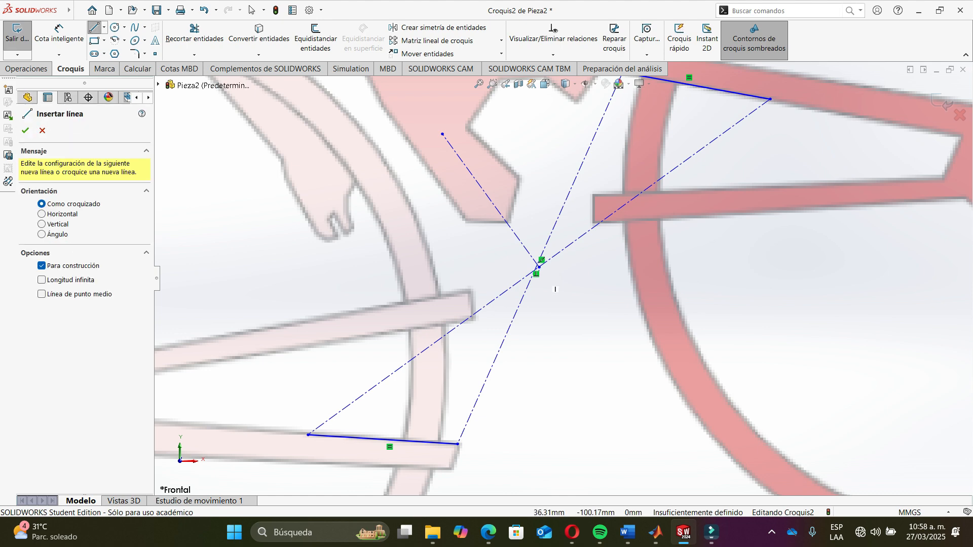
scroll(540, 266, "down", 3)
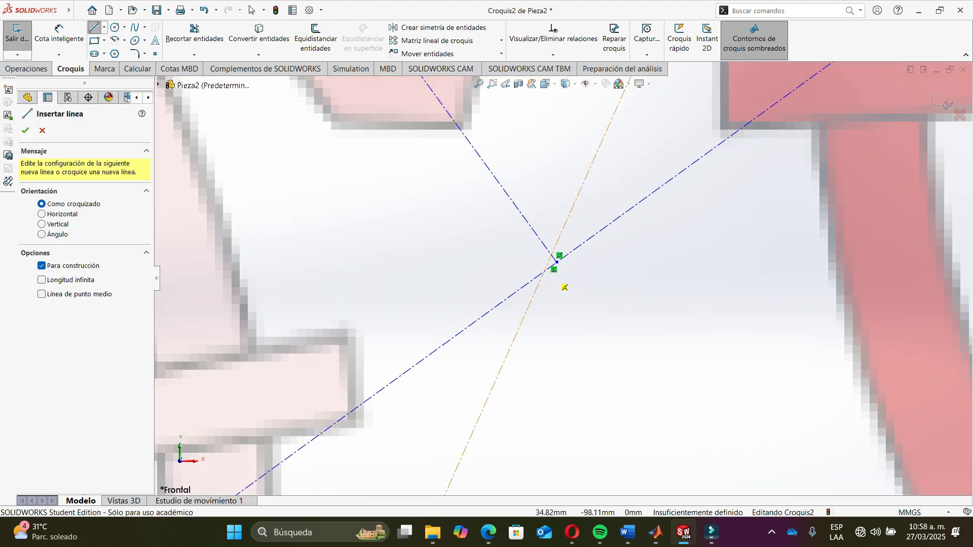
left_click(560, 235)
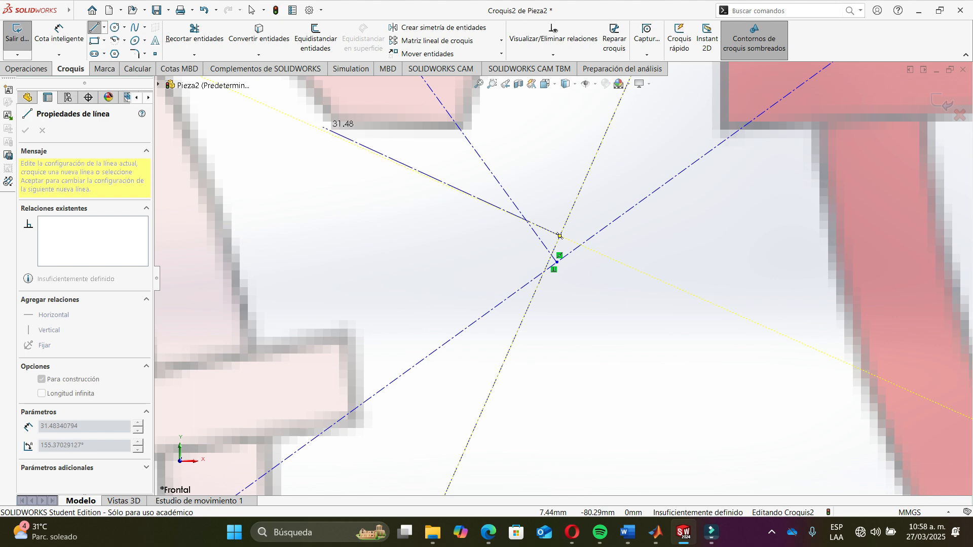
left_click(325, 133)
scroll(375, 161, "up", 8)
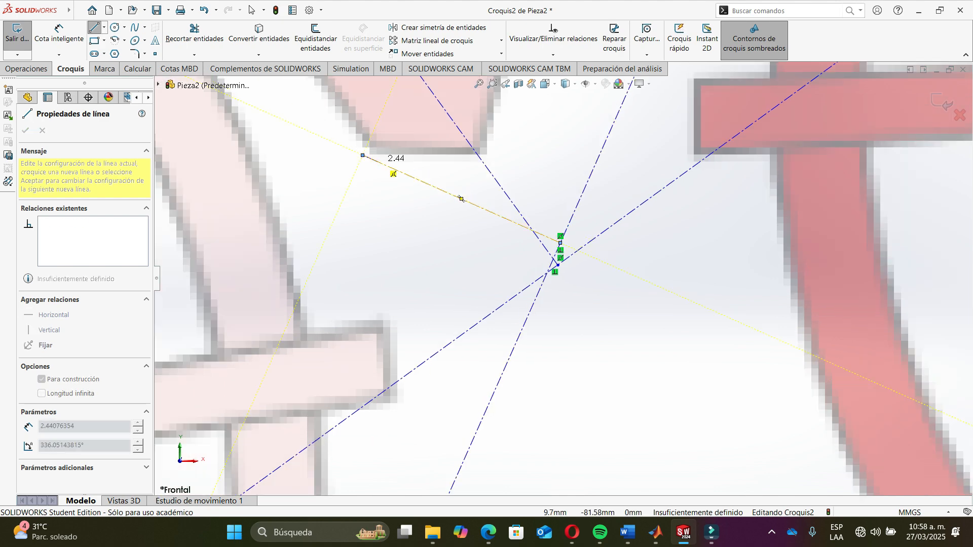
key("Escape")
key("Escape")
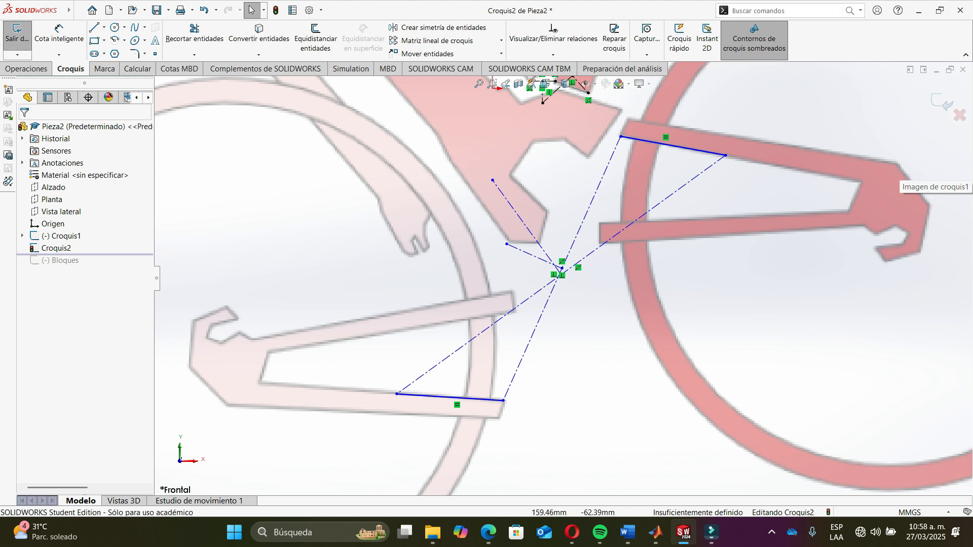
scroll(562, 277, "up", 3)
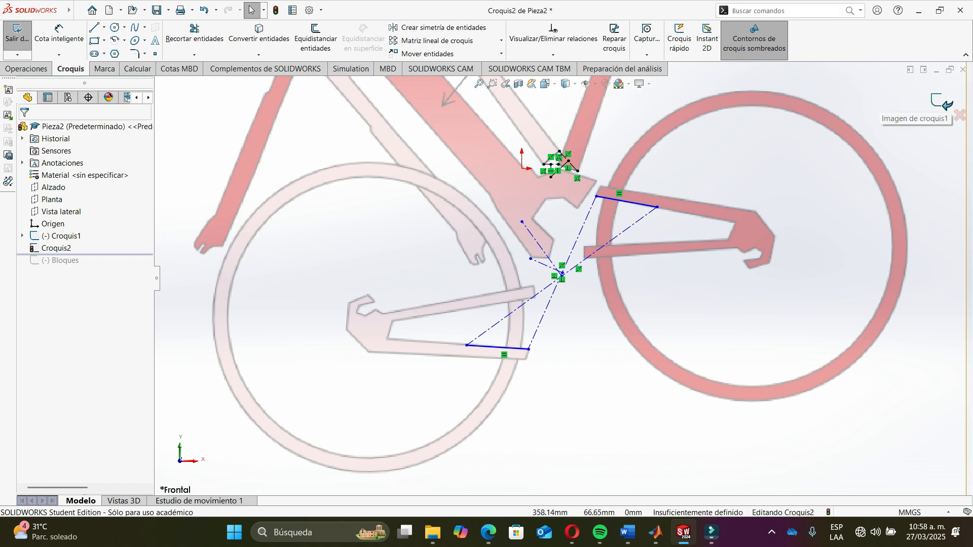
left_click(941, 103)
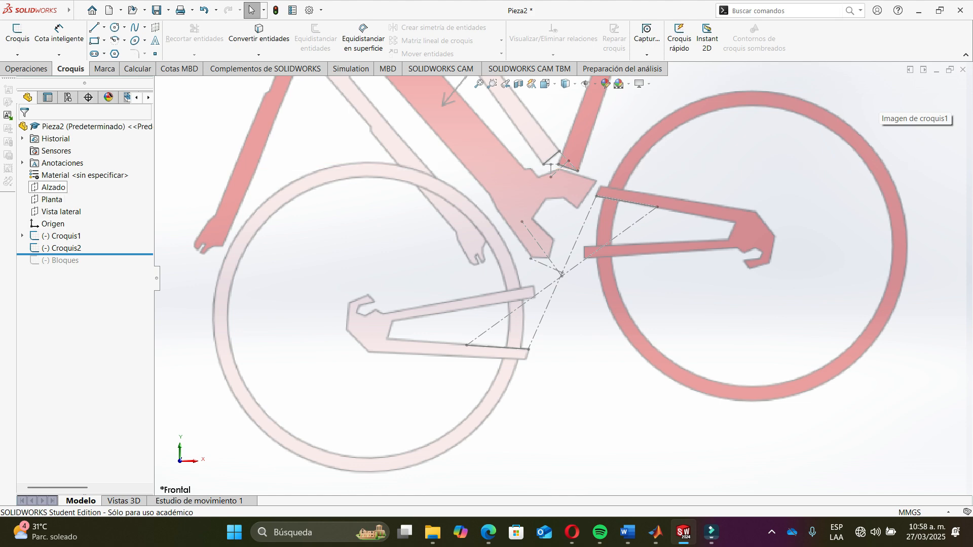
- Start a new sketch on the Alzado plane and draw three connected lines joining the construction lines' endpoints
left_click(53, 187)
left_click(17, 39)
left_click(95, 27)
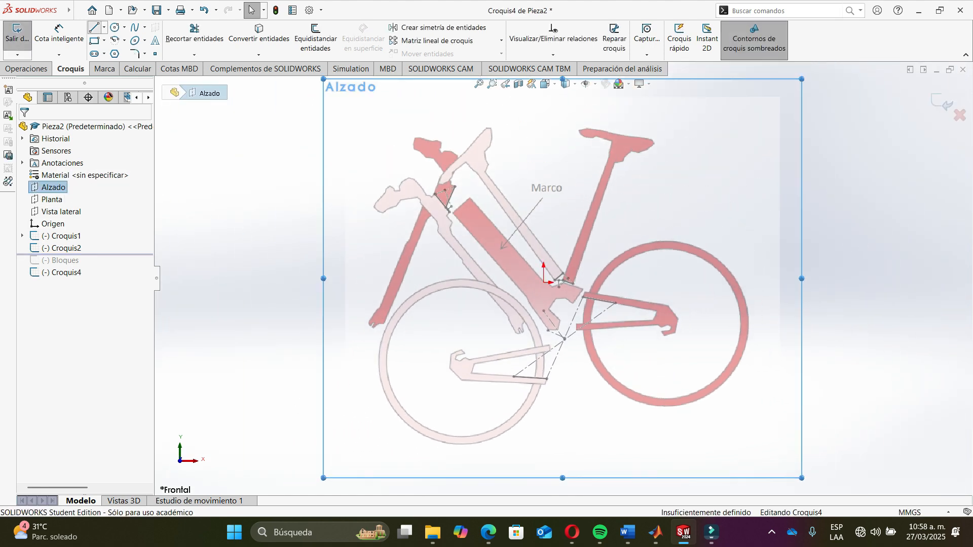
scroll(563, 323, "down", 6)
scroll(560, 330, "down", 5)
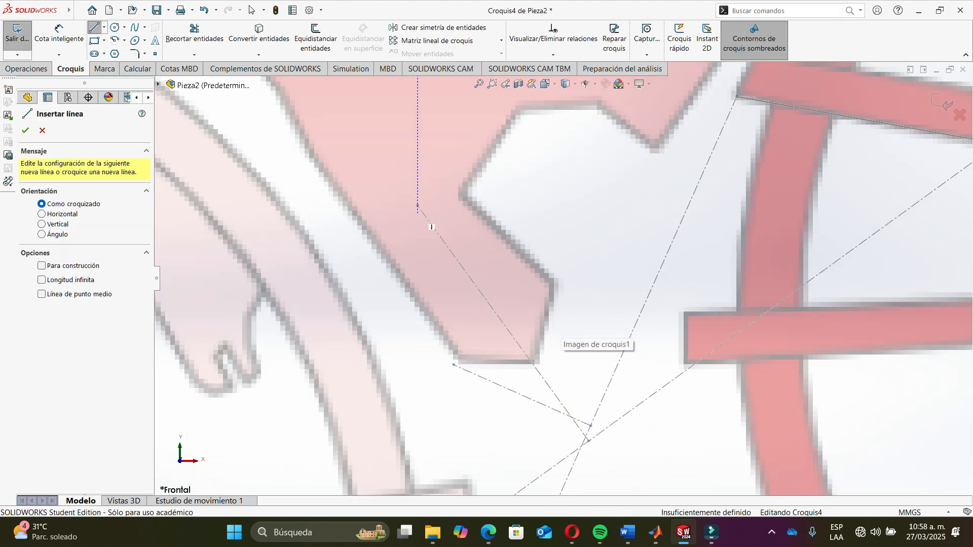
left_click(418, 206)
scroll(563, 279, "up", 5)
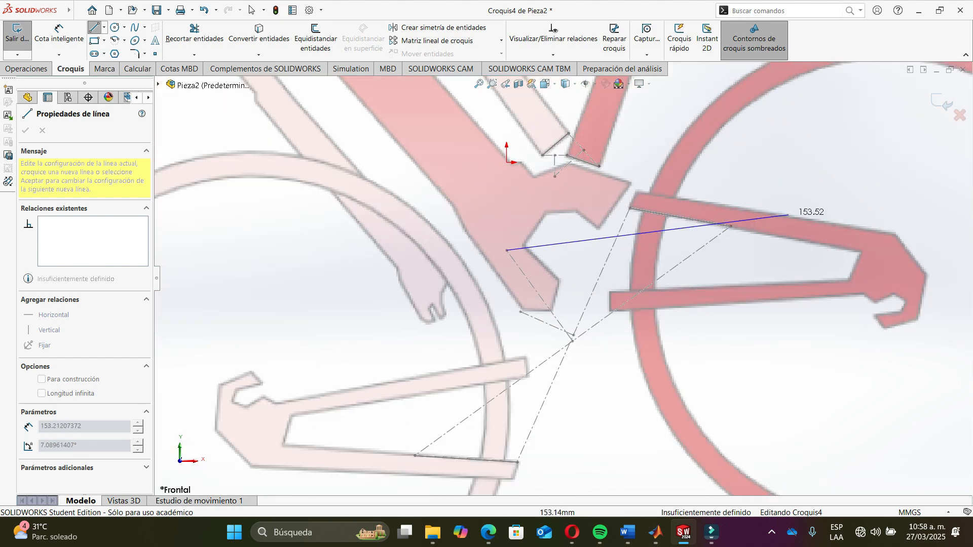
left_click(730, 226)
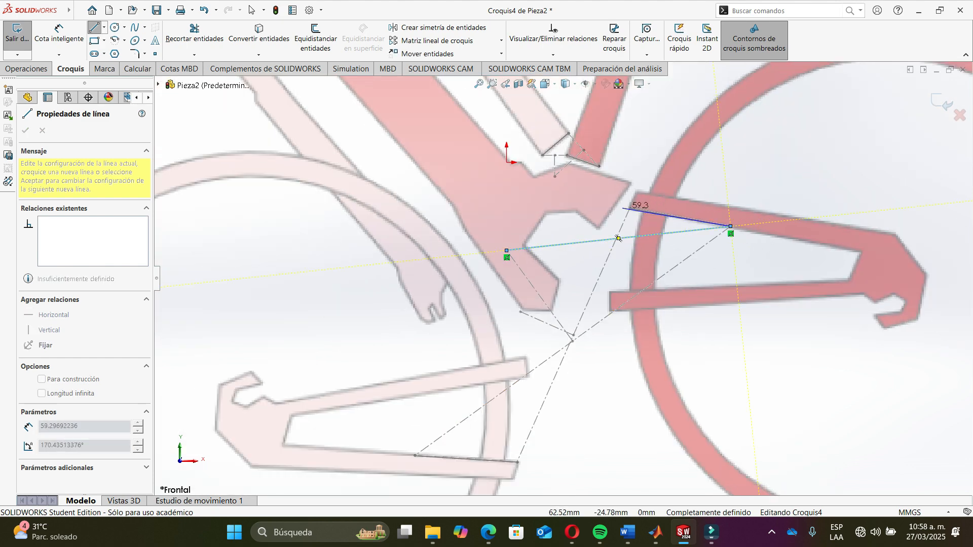
left_click(630, 208)
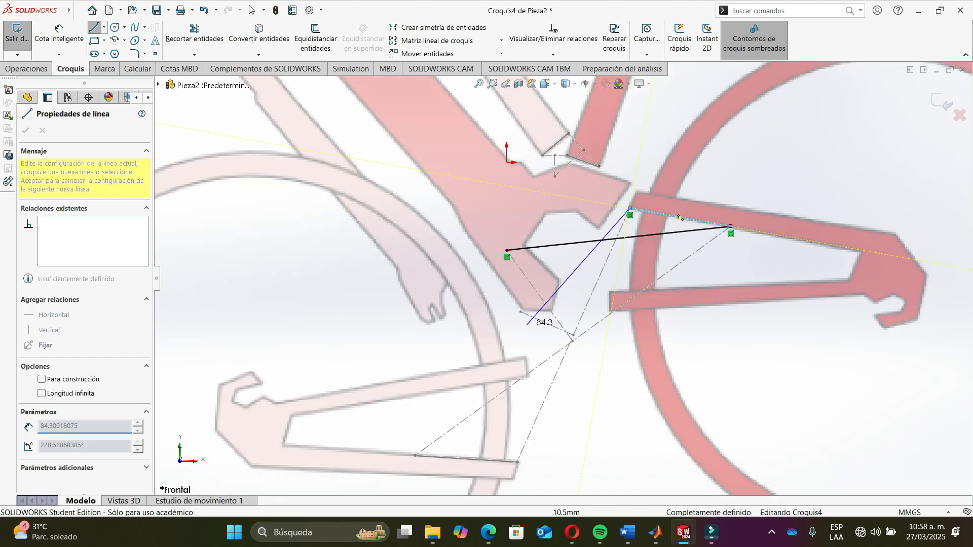
left_click(520, 312)
key("Escape")
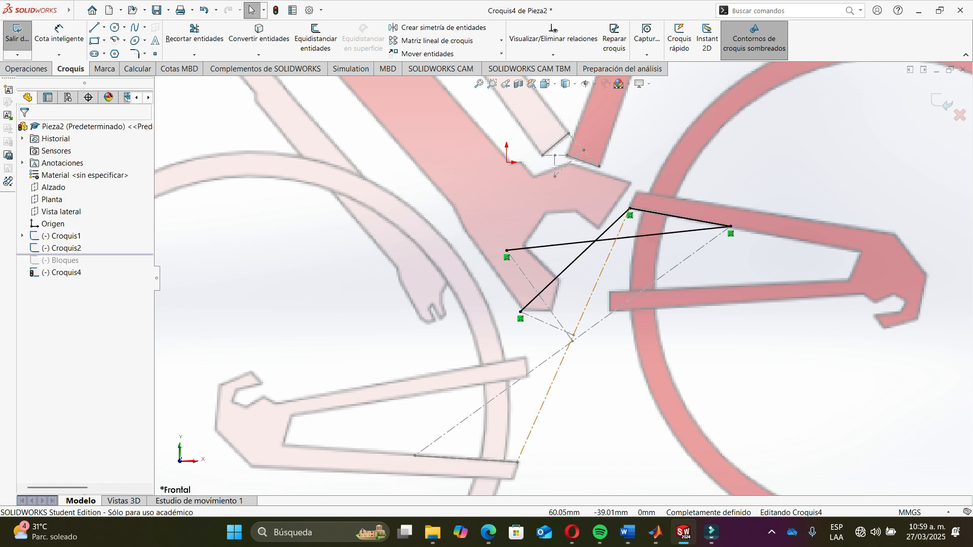
- Convert each of the three new linkage lines into its own block
left_click(669, 232)
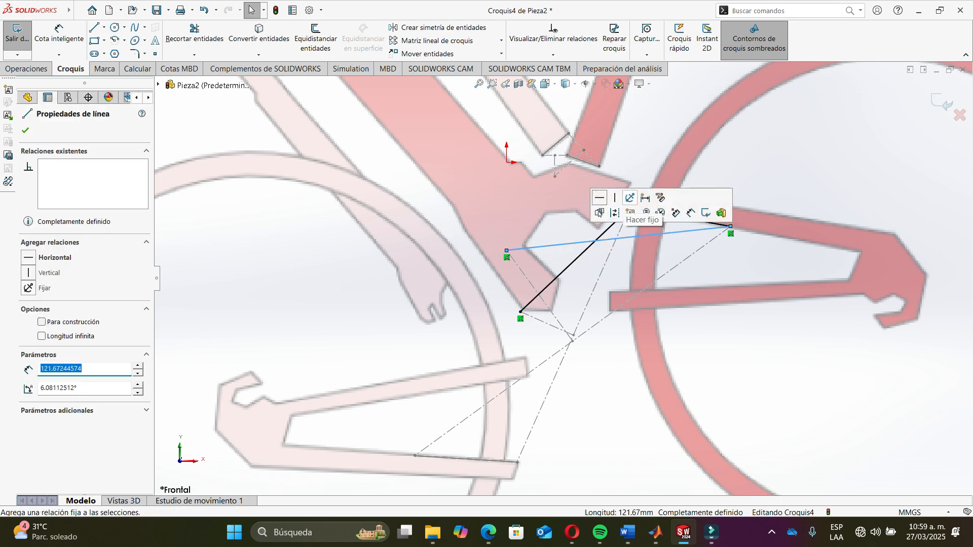
key("Return")
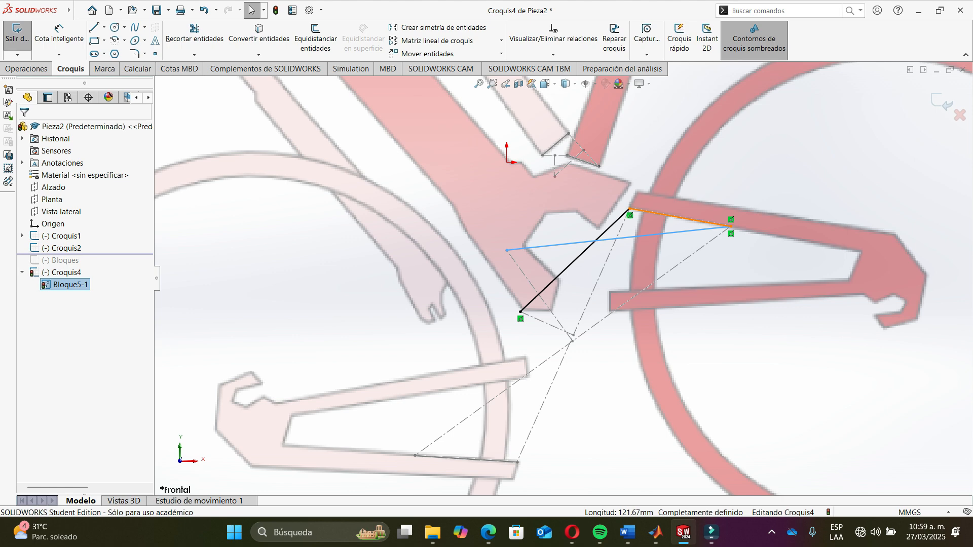
left_click(679, 217)
left_click(724, 185)
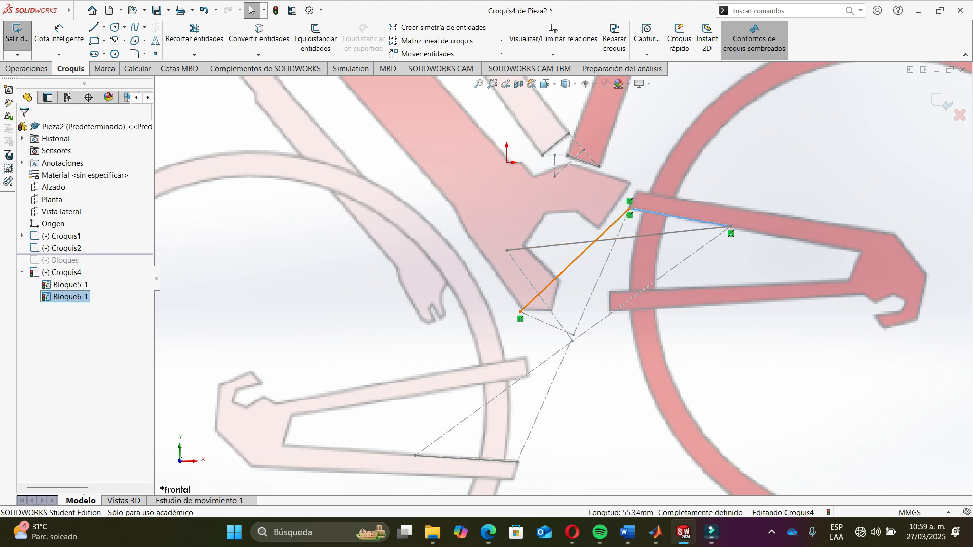
left_click(603, 234)
left_click(651, 233)
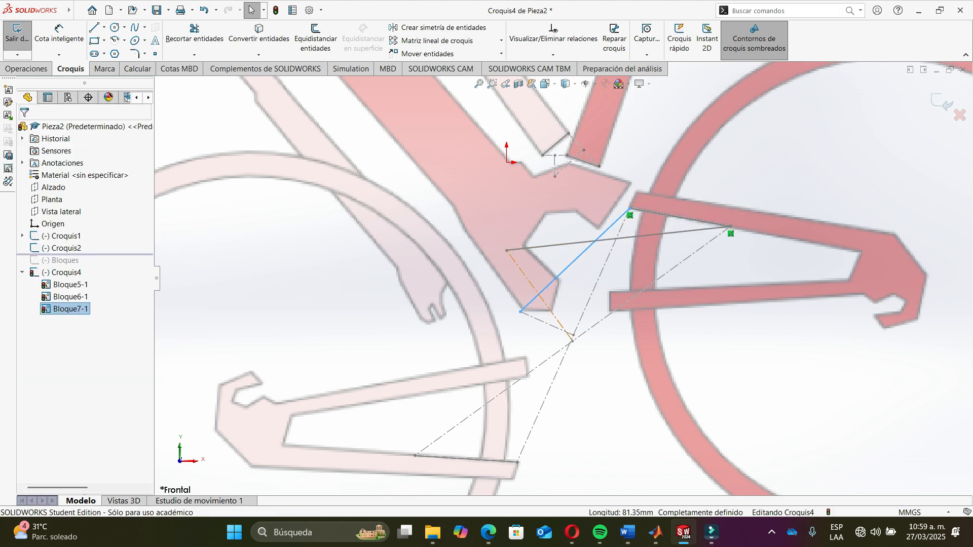
- Fix the long ground-link block in place and accept
left_click(564, 245)
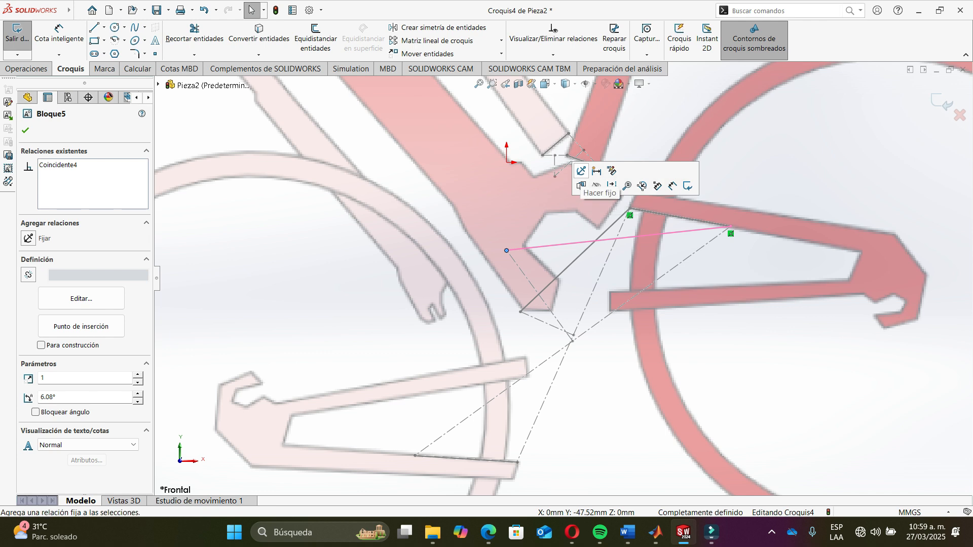
left_click(582, 184)
left_click(553, 282)
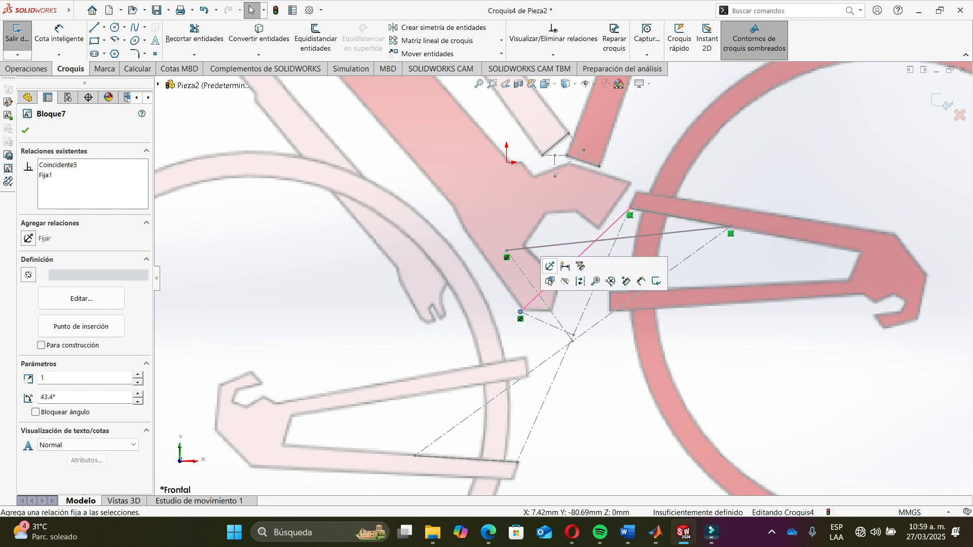
left_click(25, 130)
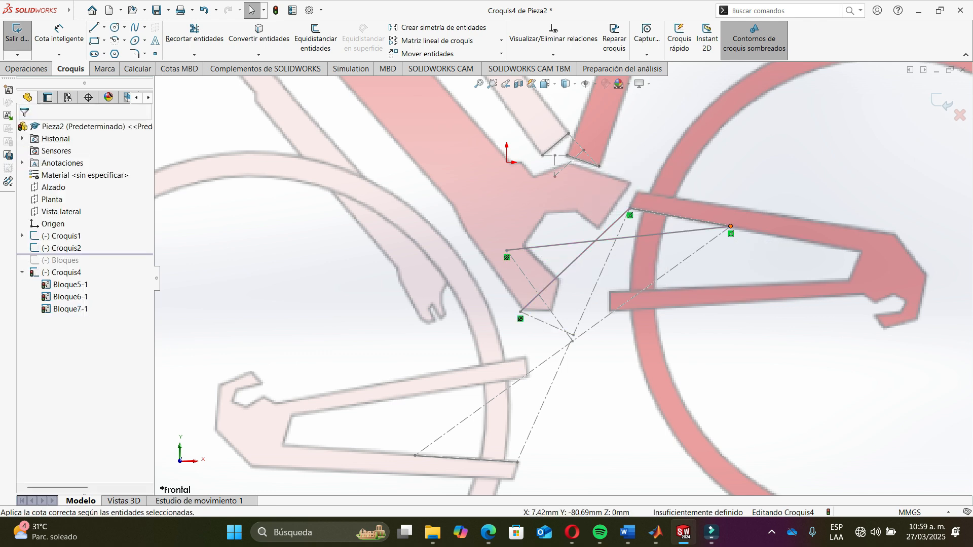
- Drag the linkage blocks to test their motion, undoing each drag
mouse_move(686, 231)
left_mouse_down()
mouse_move(657, 352)
mouse_move(570, 418)
mouse_move(522, 378)
mouse_move(456, 464)
mouse_move(435, 463)
mouse_move(465, 458)
mouse_move(572, 341)
mouse_move(597, 439)
mouse_move(478, 465)
mouse_move(465, 459)
mouse_move(603, 431)
mouse_move(674, 238)
mouse_move(689, 230)
mouse_move(572, 341)
mouse_move(603, 351)
left_mouse_up()
key("ctrl+z")
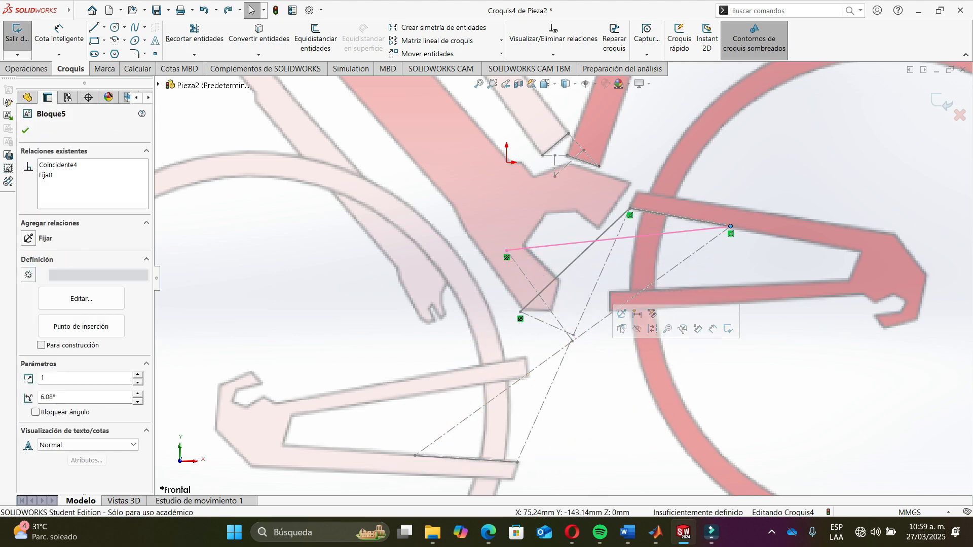
scroll(521, 313, "down", 2)
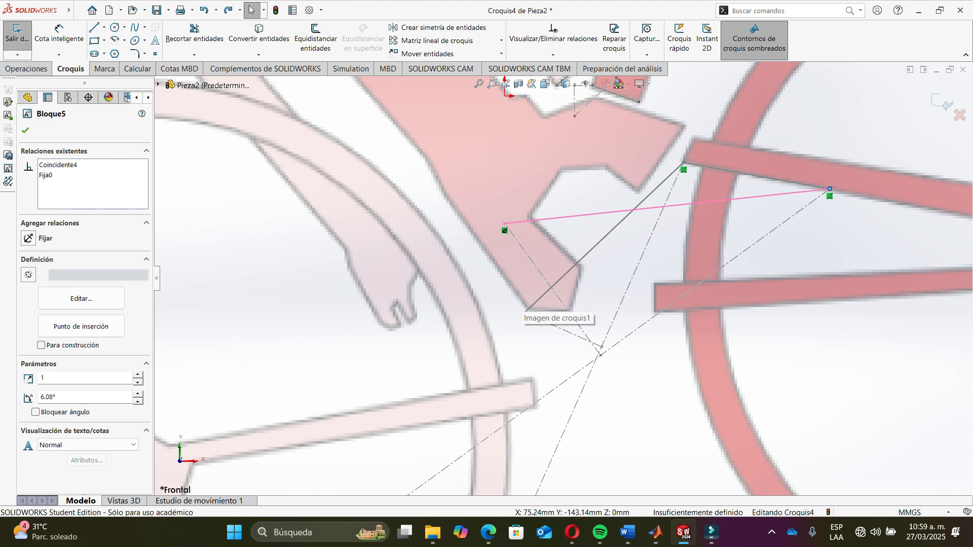
scroll(525, 314, "down", 4)
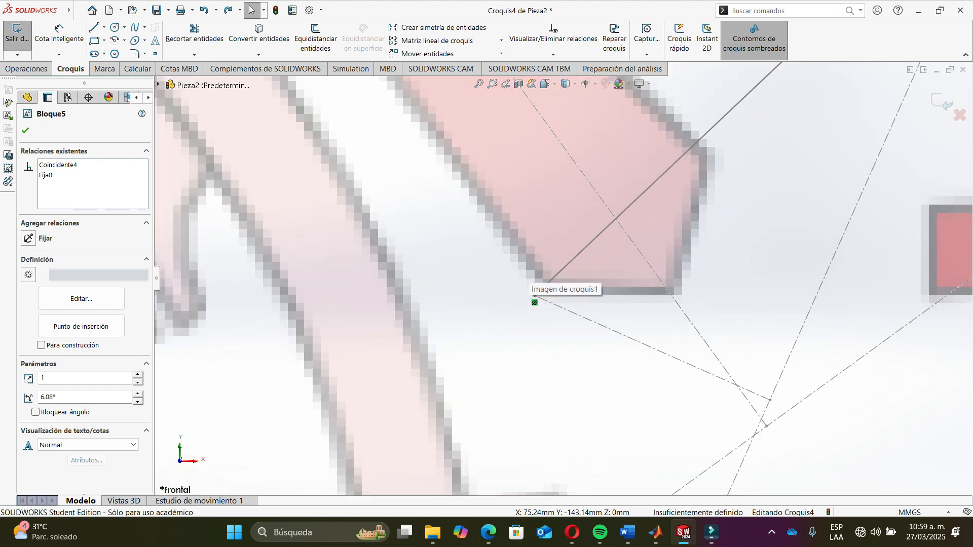
scroll(564, 282, "up", 5)
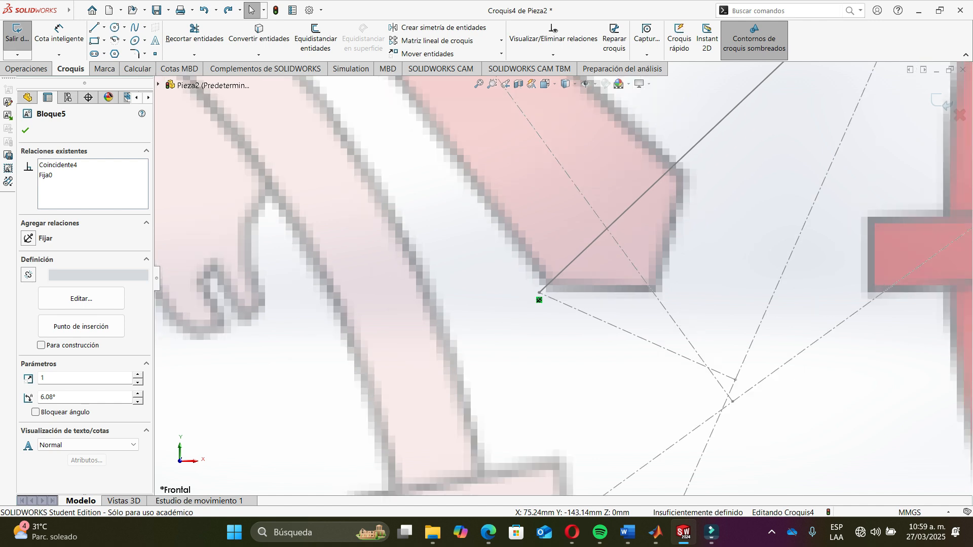
left_click_drag(815, 178, 816, 218)
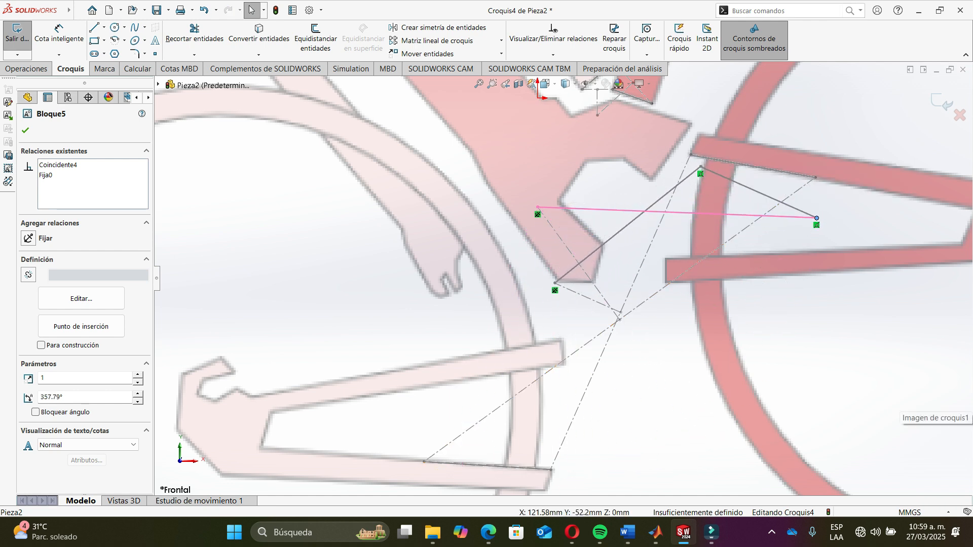
key("Escape")
scroll(562, 280, "up", 3)
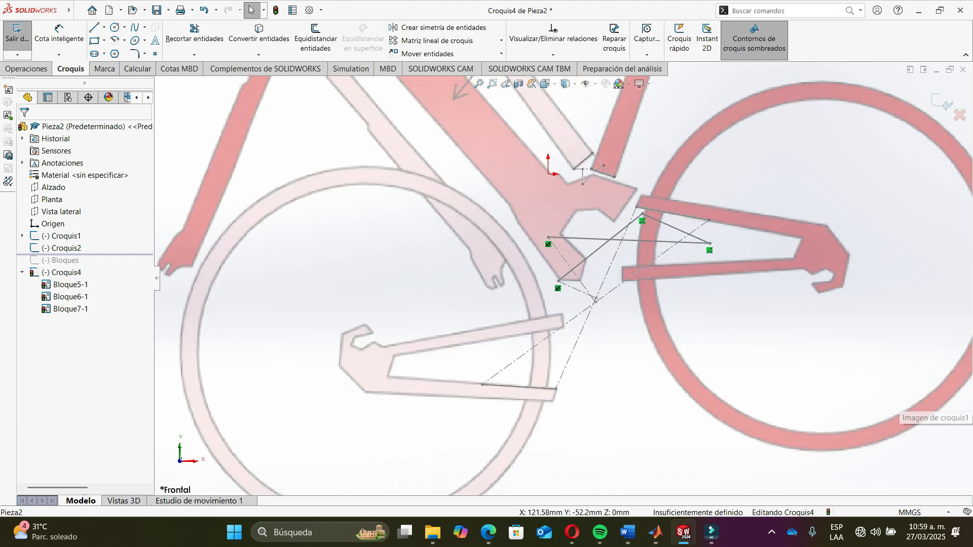
key("ctrl+z")
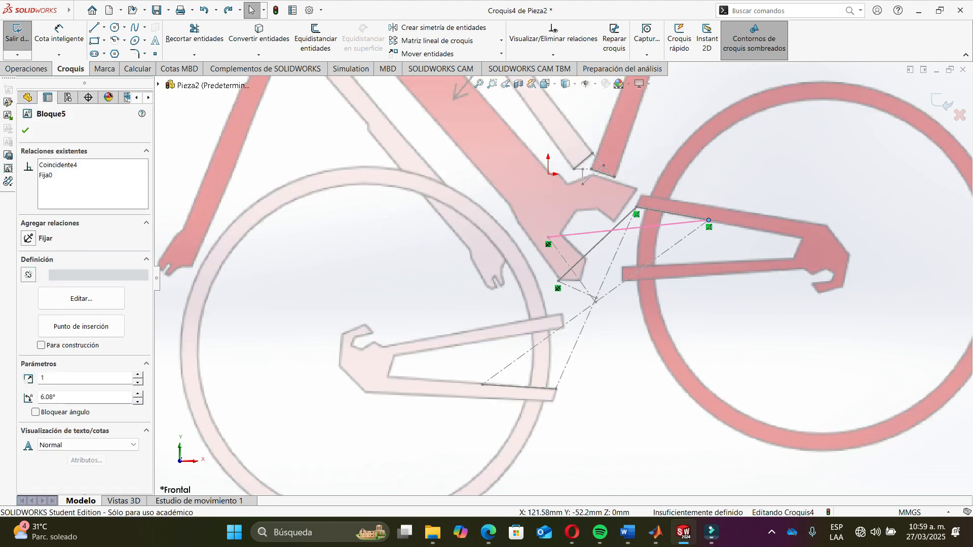
- Exit the linkage sketch and move the rollback bar below the Bloques feature
left_click(941, 101)
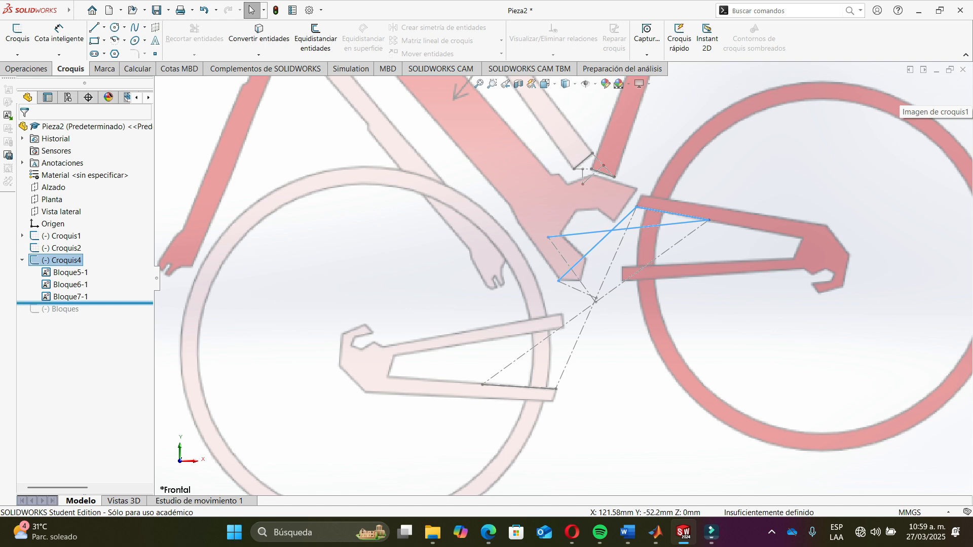
left_click_drag(85, 303, 85, 315)
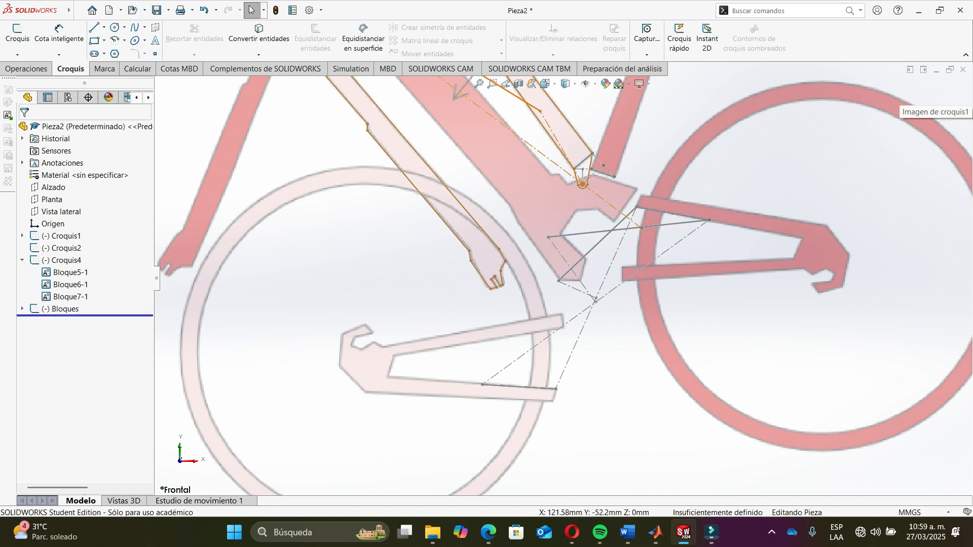
- Open the Bloques sketch for editing
left_click(65, 309)
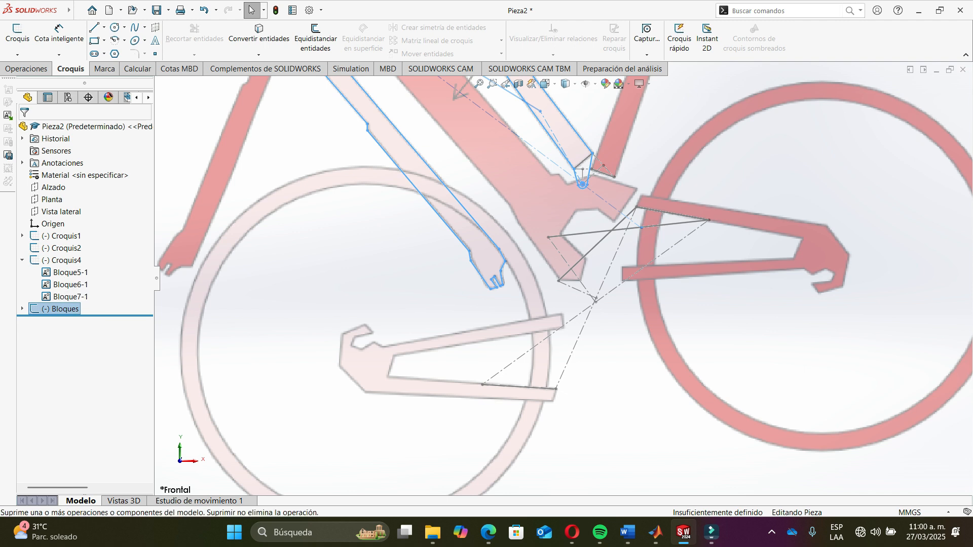
right_click(70, 309)
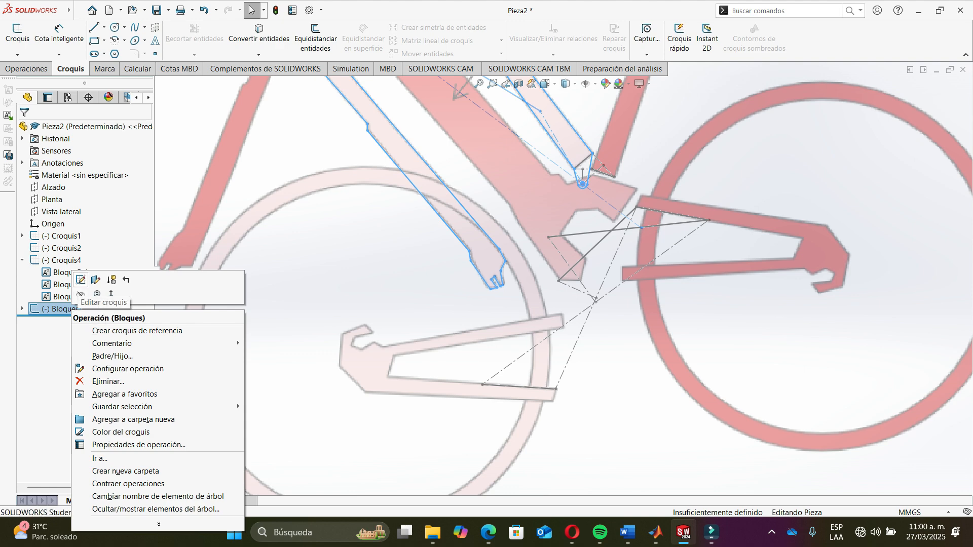
left_click(81, 280)
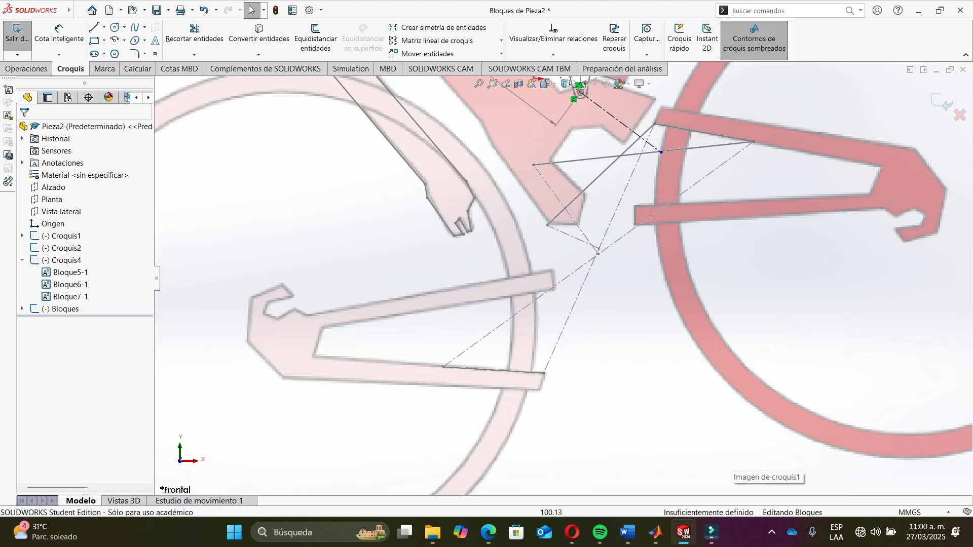
scroll(696, 269, "up", 3)
scroll(695, 276, "up", 3)
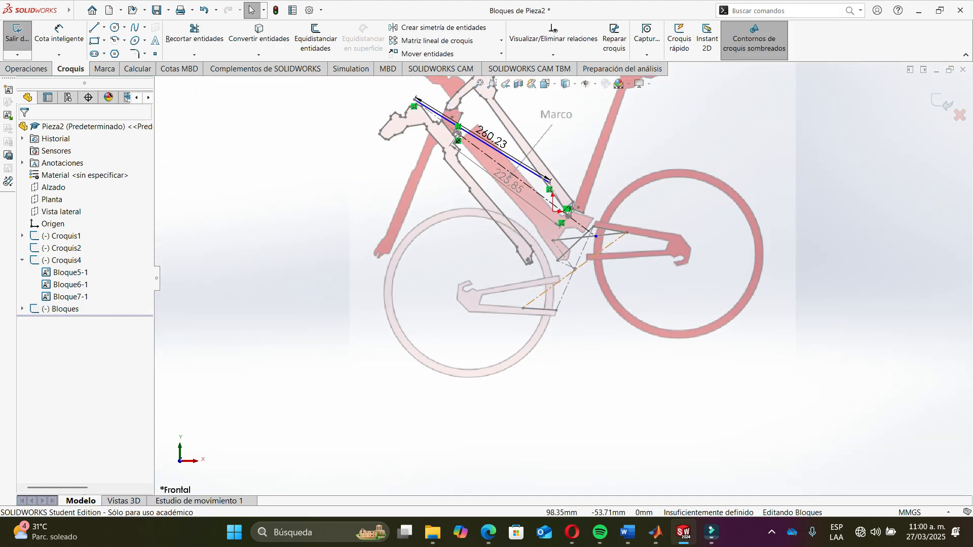
scroll(573, 268, "down", 1)
scroll(552, 288, "up", 2)
scroll(575, 268, "down", 10)
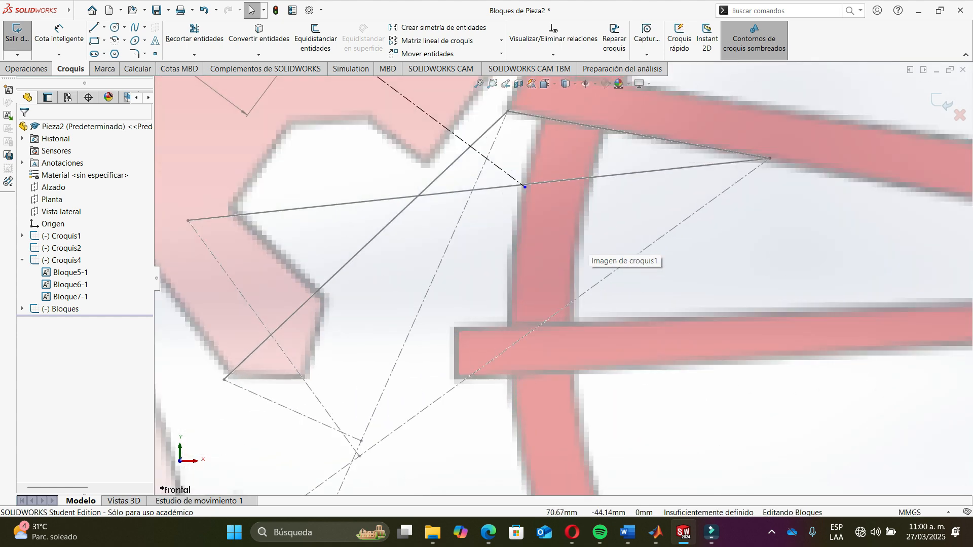
scroll(593, 350, "up", 3)
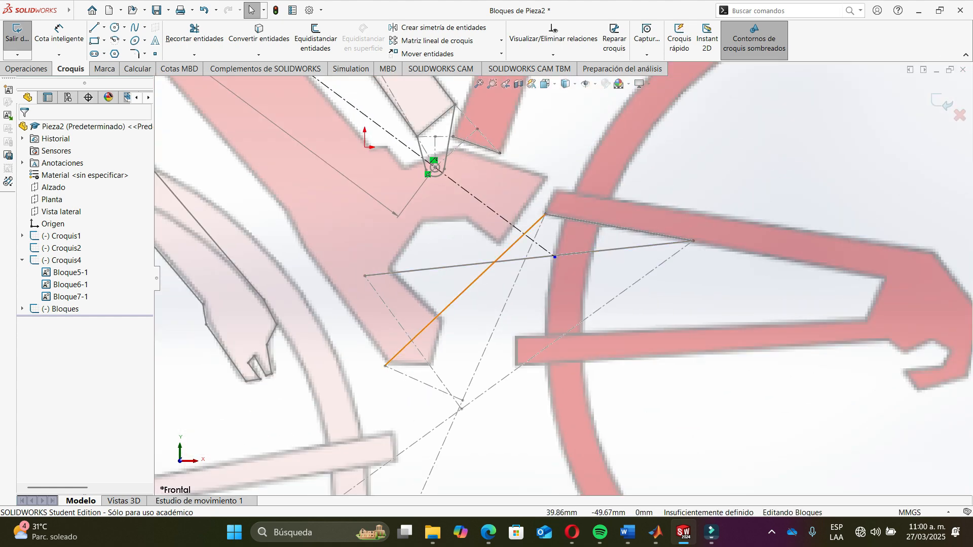
- Convert the three link lines of the Croquis4 blocks into entities of the Bloques sketch
left_click(487, 268)
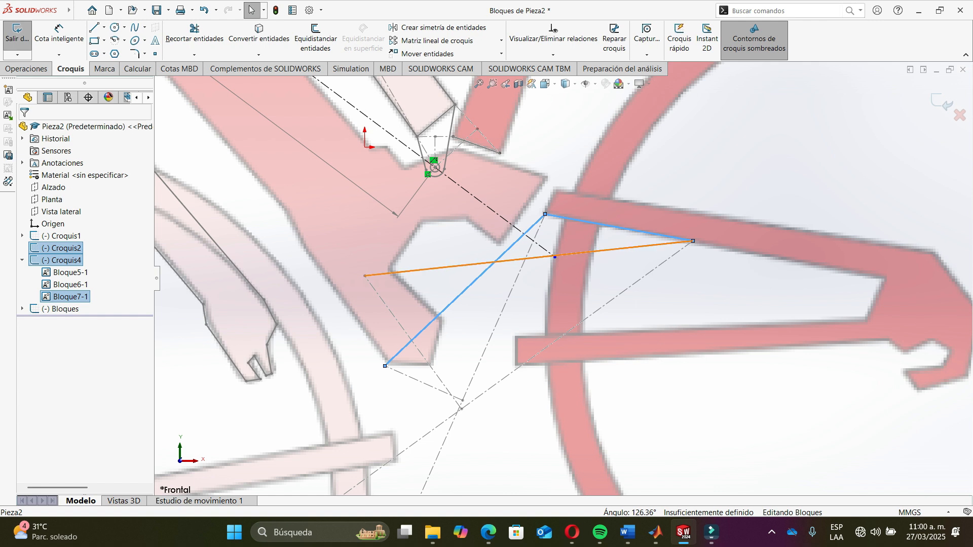
left_click(614, 249, "ctrl")
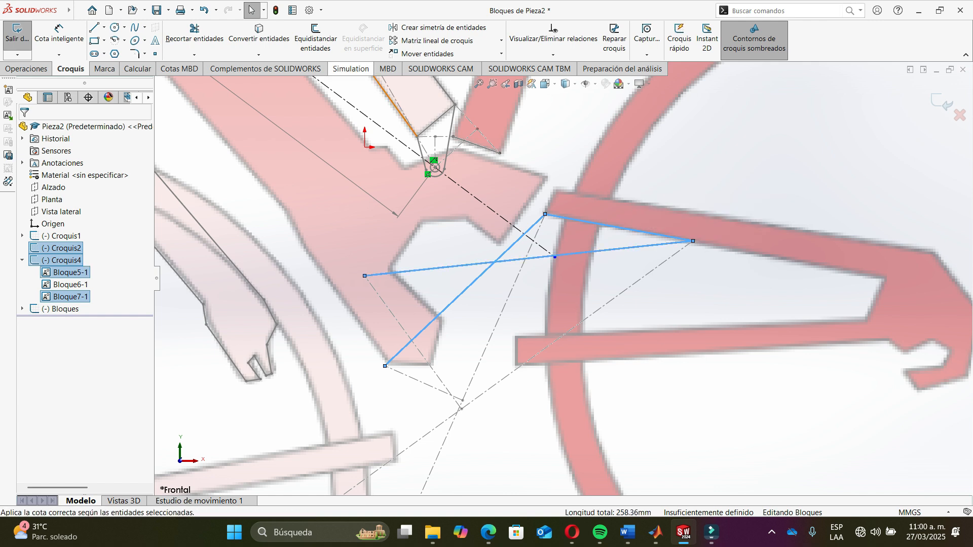
left_click(258, 35)
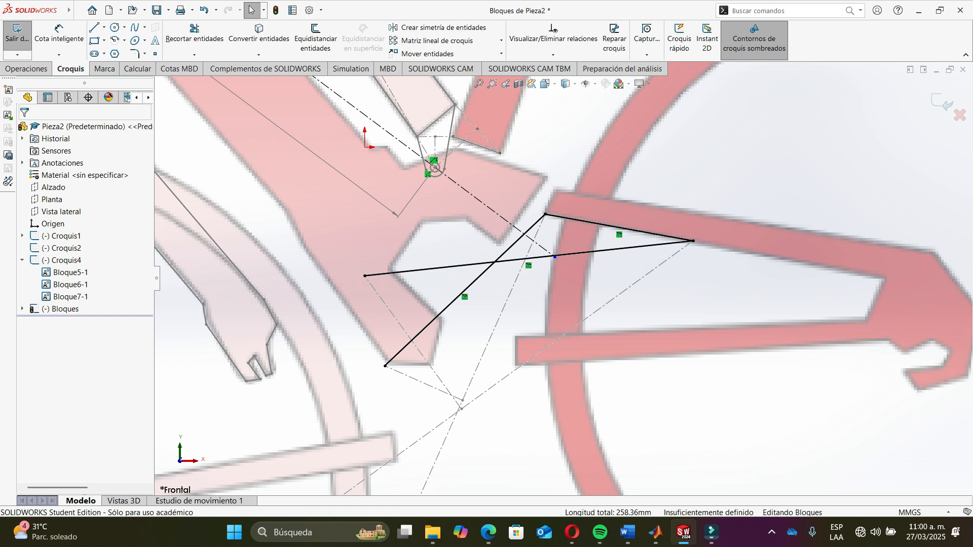
left_click(22, 309)
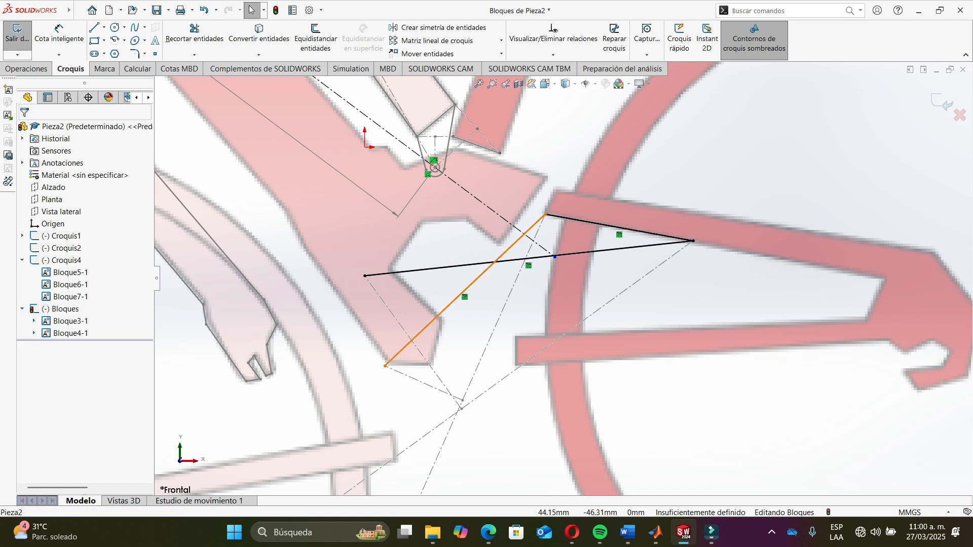
- Make a new block from the converted diagonal link line
left_click(465, 291)
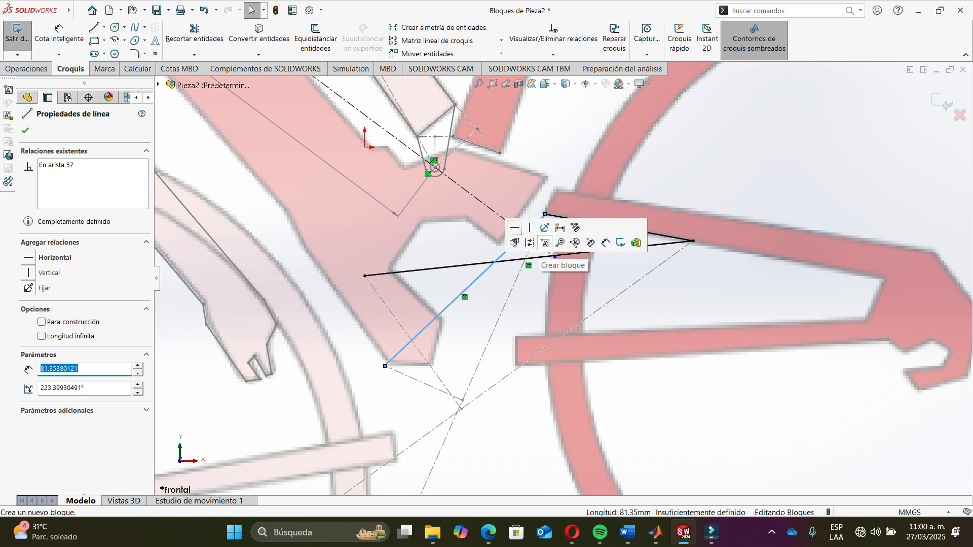
left_click(545, 243)
left_click(25, 130)
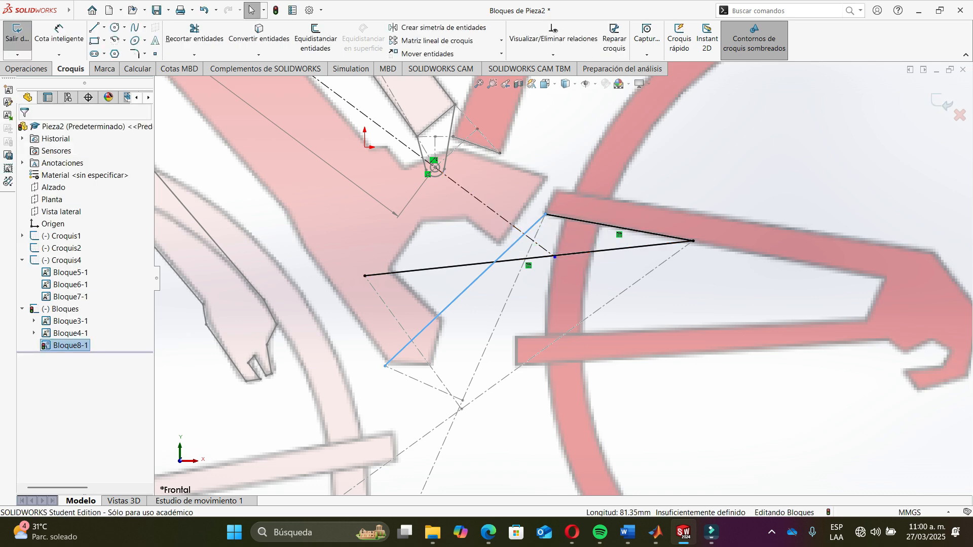
- Make separate blocks from the converted long link line and the short upper link line
left_click(606, 250)
left_click(661, 221)
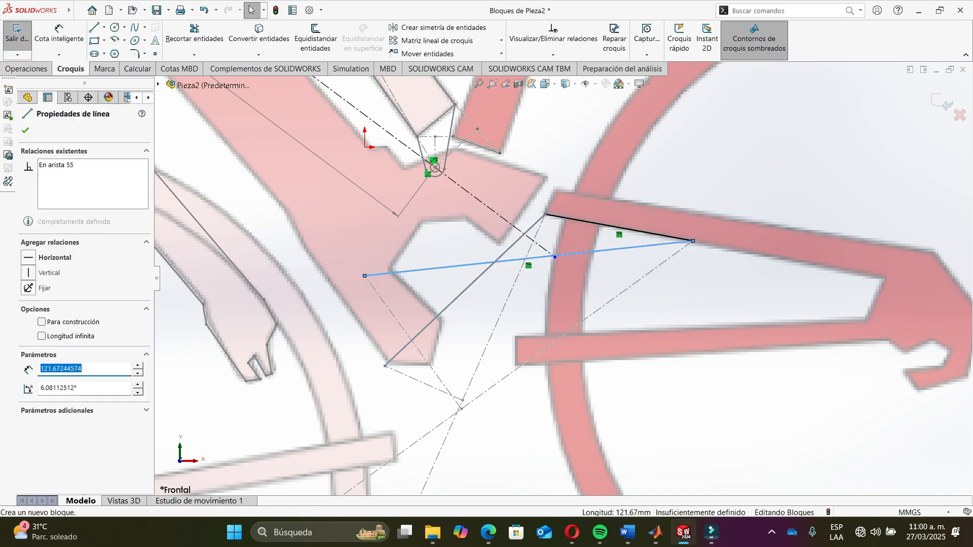
key("Return")
left_click(618, 229)
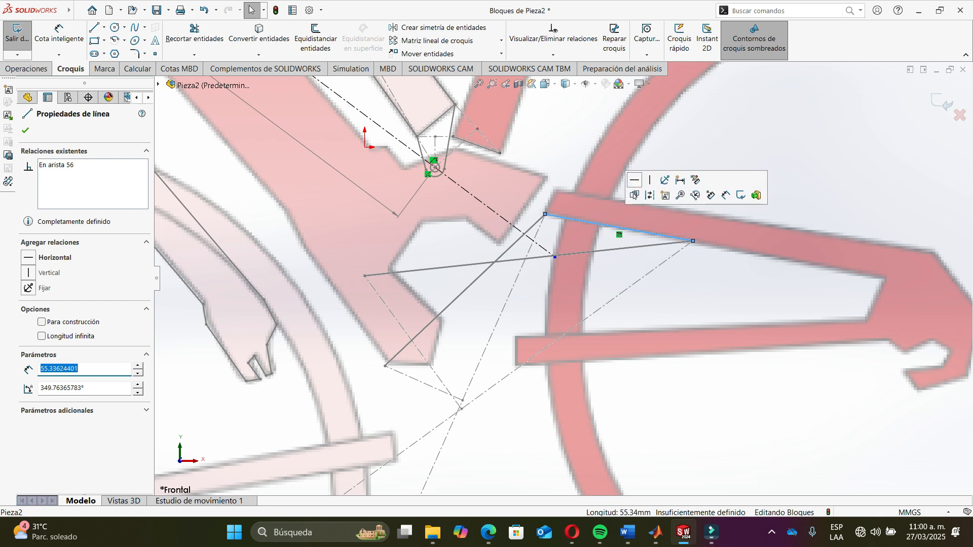
left_click(630, 191)
key("Return")
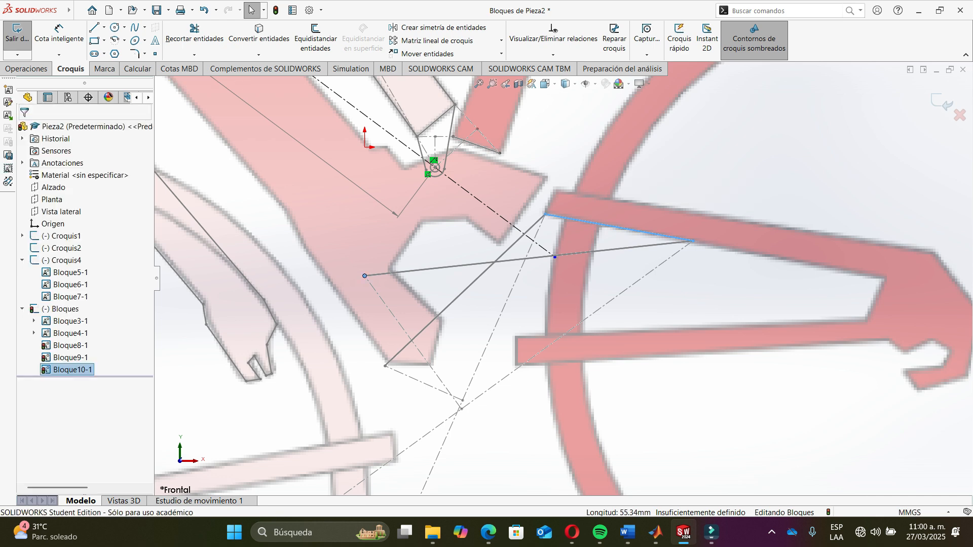
- Fix the long ground-link block and the diagonal link block in place
left_click(377, 275)
left_click(397, 238)
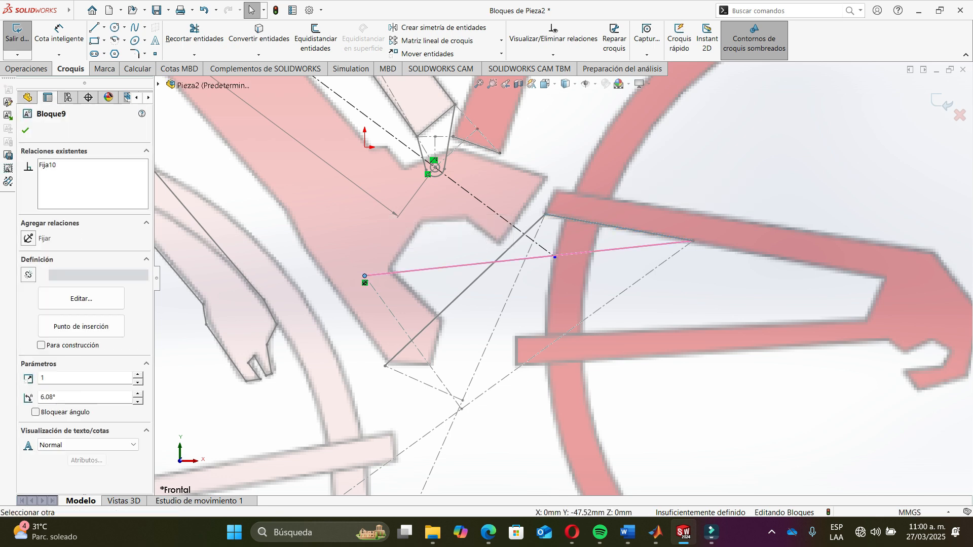
left_click(465, 290)
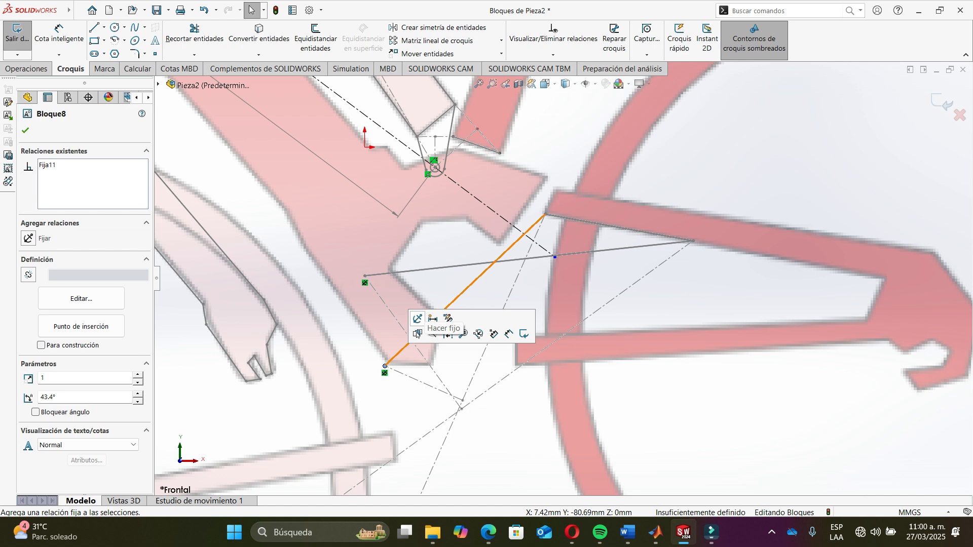
left_click(545, 214)
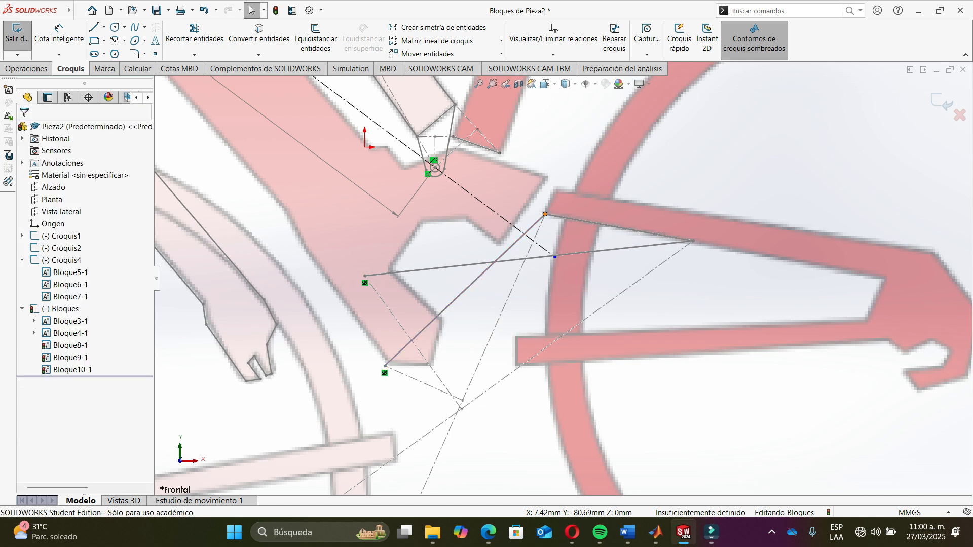
- Make one end of the short coupler block coincident with the top end of the diagonal block
left_click_drag(545, 214, 535, 205)
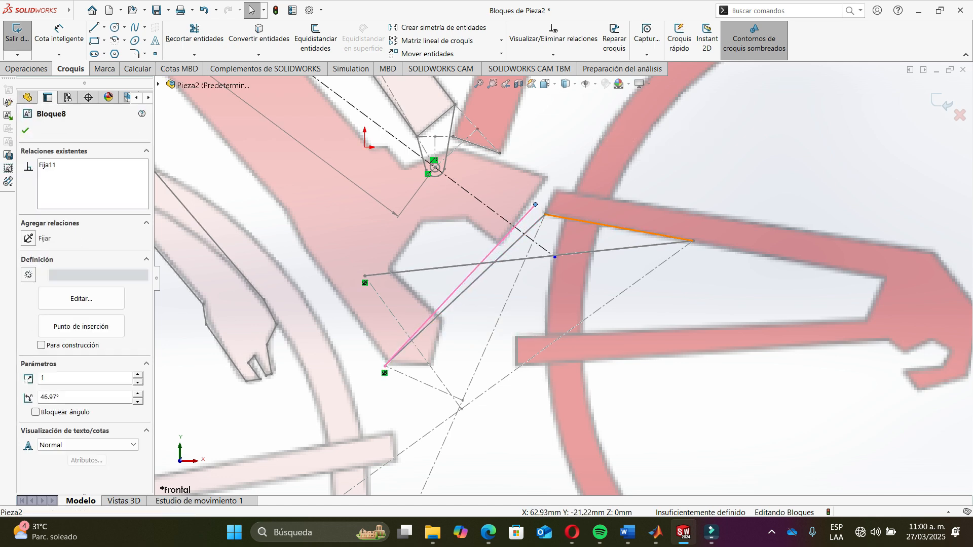
left_click_drag(629, 229, 644, 196)
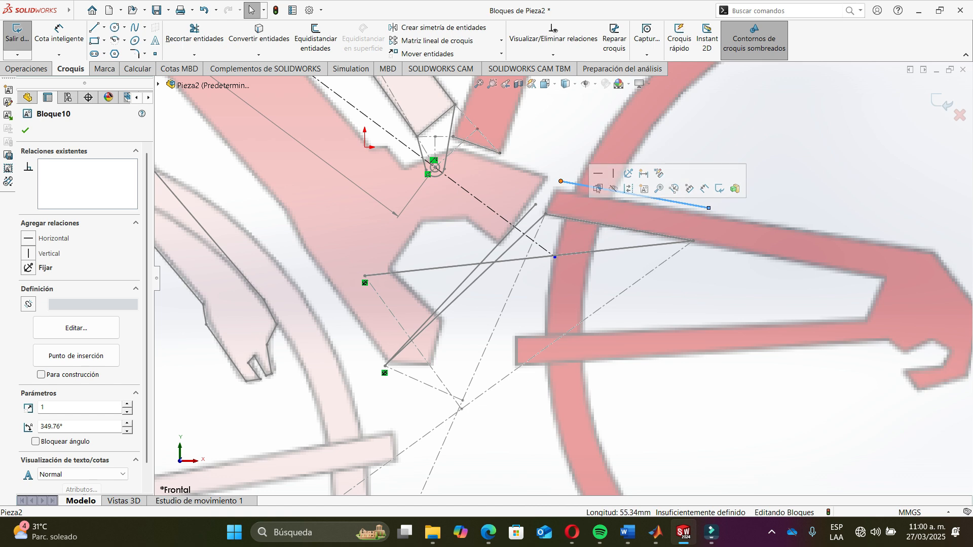
left_click(561, 181)
left_click(535, 205, "ctrl")
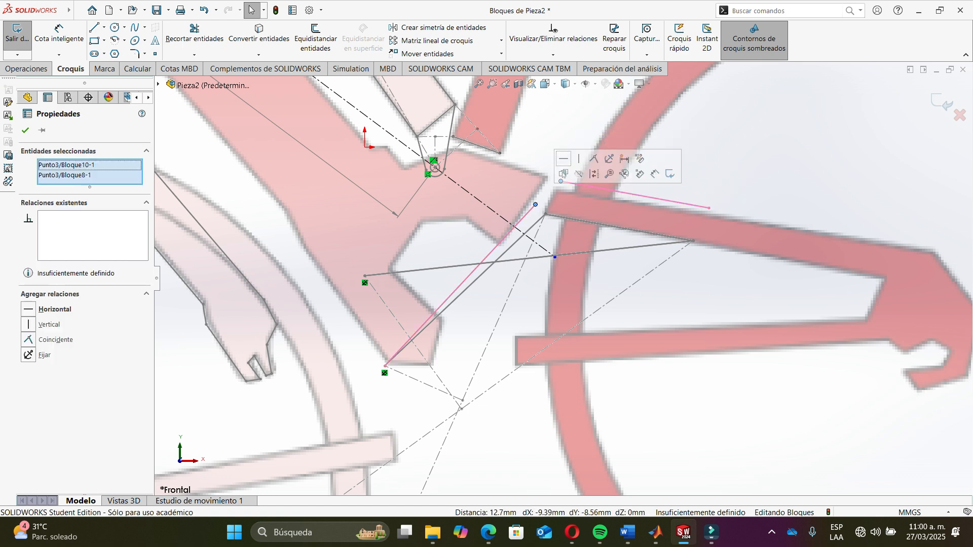
left_click(28, 340)
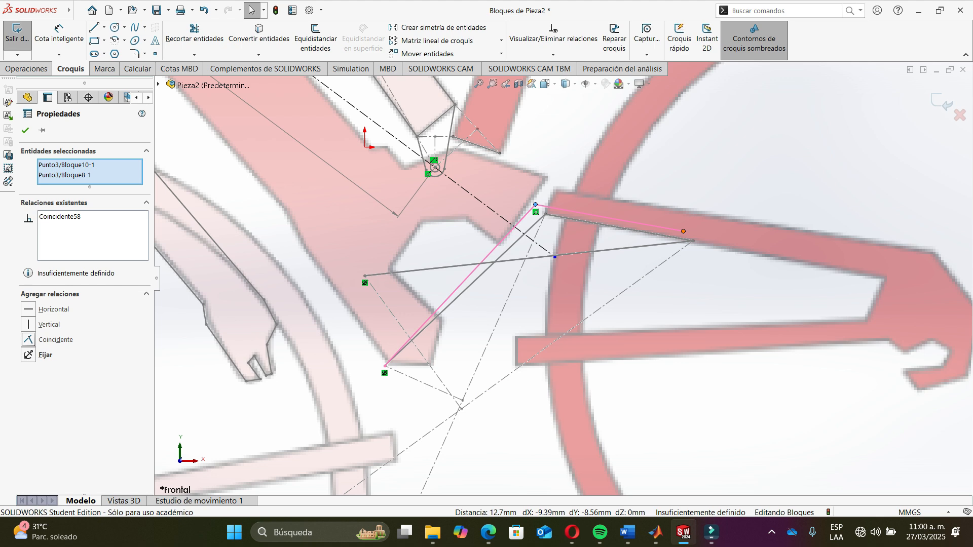
- Make the coupler block's other end coincident with the end of the long ground-link block
left_click(683, 231)
left_click(693, 241, "ctrl")
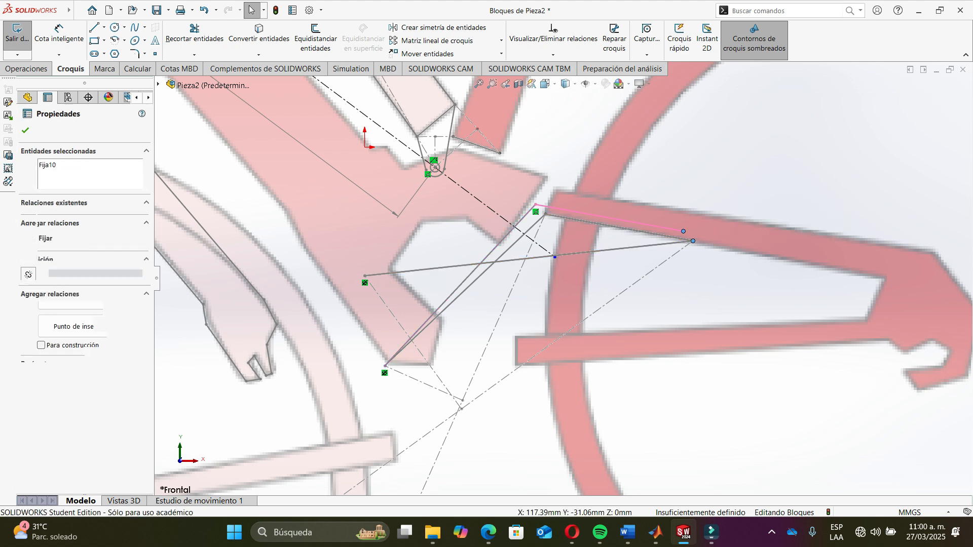
left_click(28, 340)
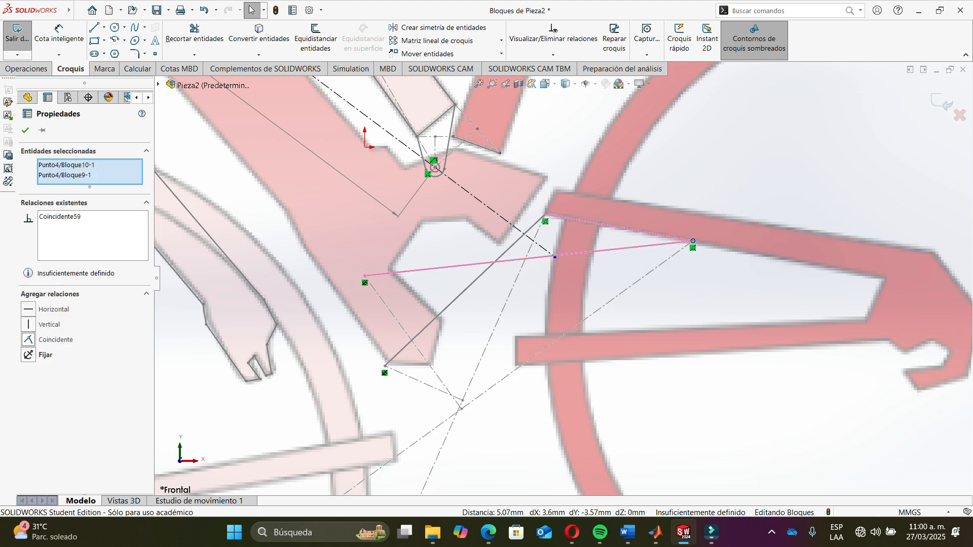
left_click(749, 269)
left_click_drag(693, 240, 401, 383)
scroll(402, 384, "up", 6)
mouse_move(565, 350)
left_mouse_down()
mouse_move(502, 382)
mouse_move(560, 354)
left_mouse_up()
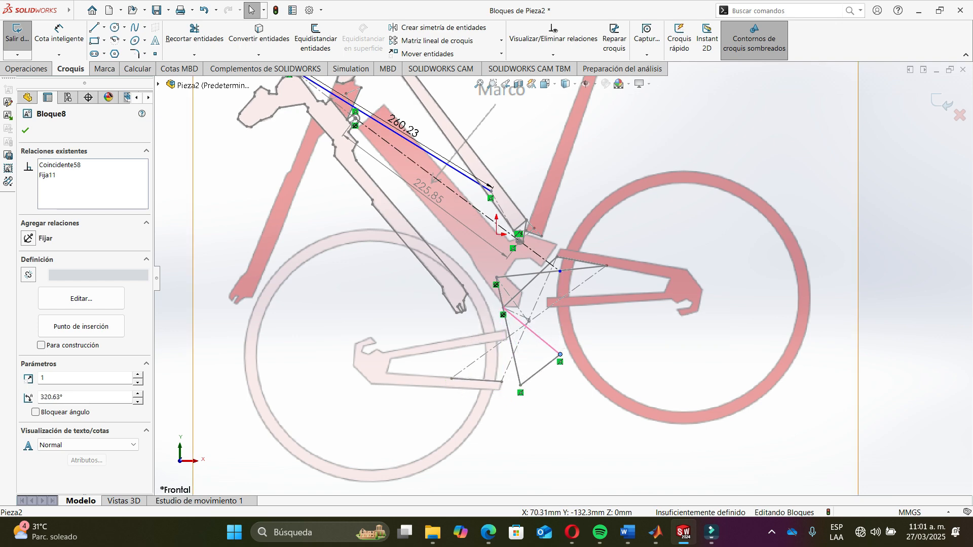
key("ctrl+z")
key("ctrl+z")
key("ctrl+z")
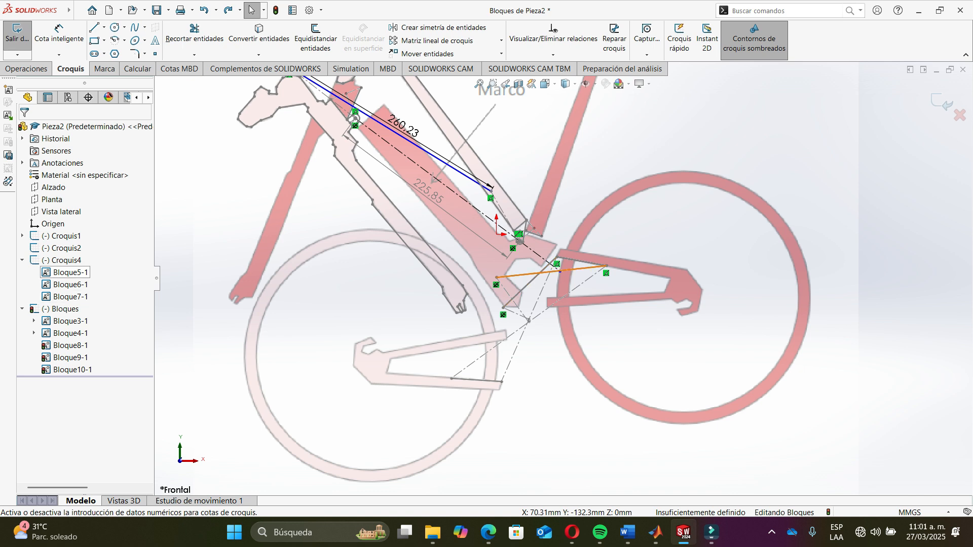
- Hide the Croquis2 and Croquis4 sketches to view only the Bloques blocks
left_click(63, 260)
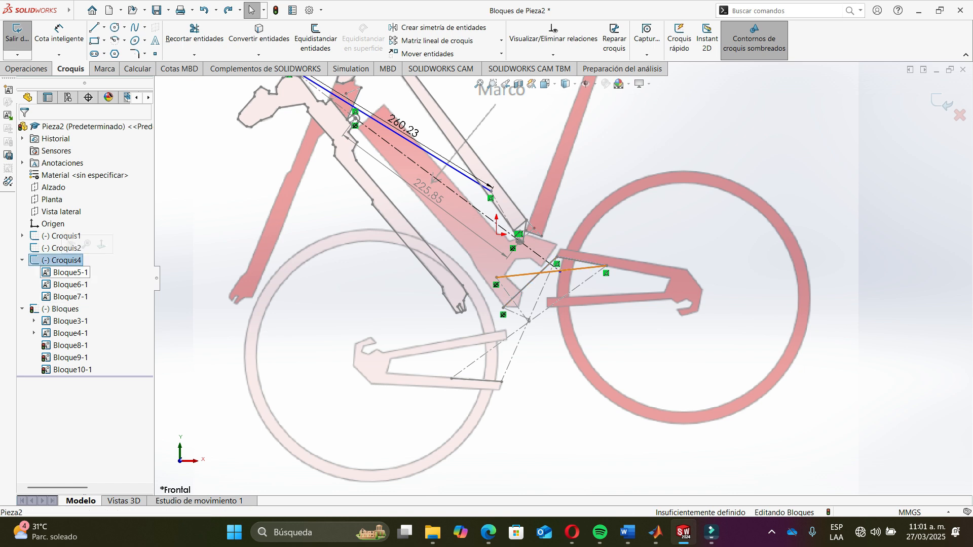
key("Escape")
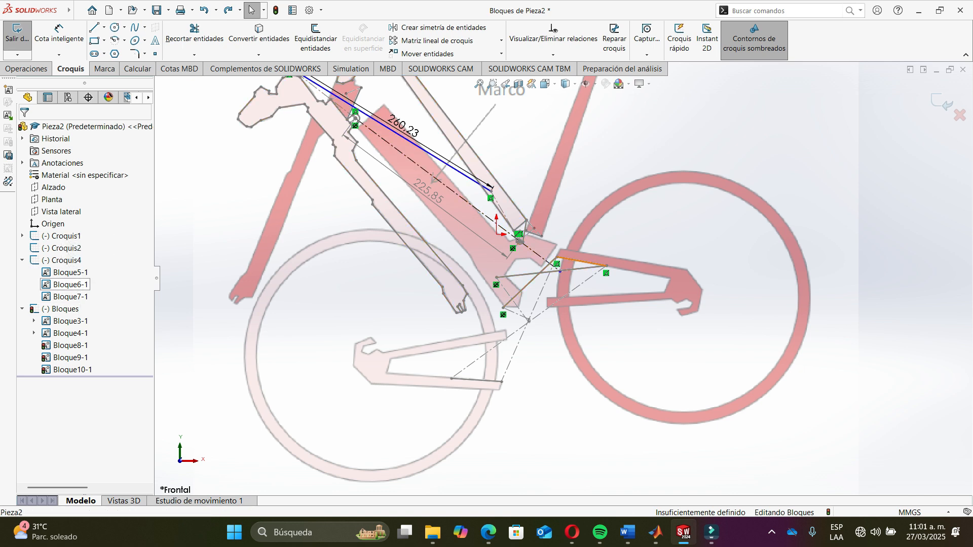
right_click(52, 262)
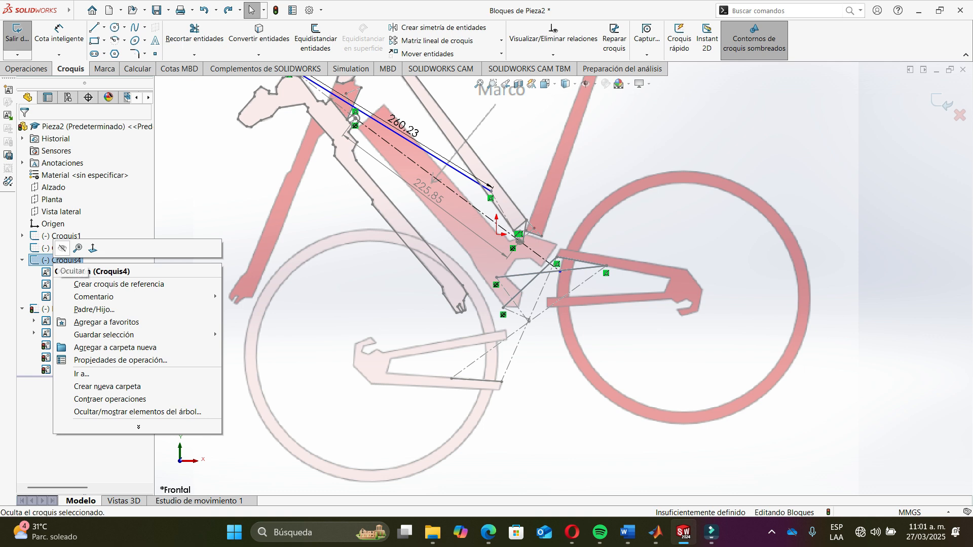
left_click(59, 250)
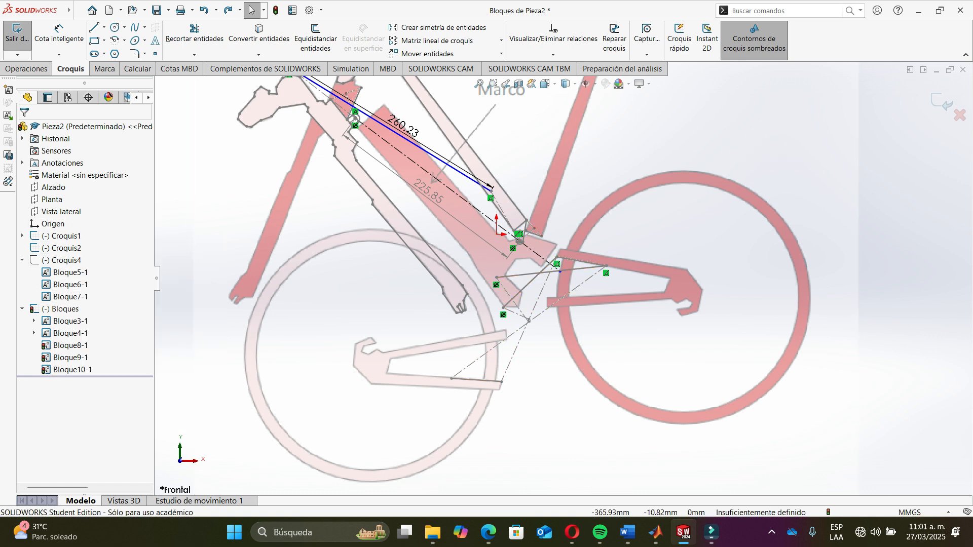
left_click(22, 260)
left_click(63, 248, "ctrl")
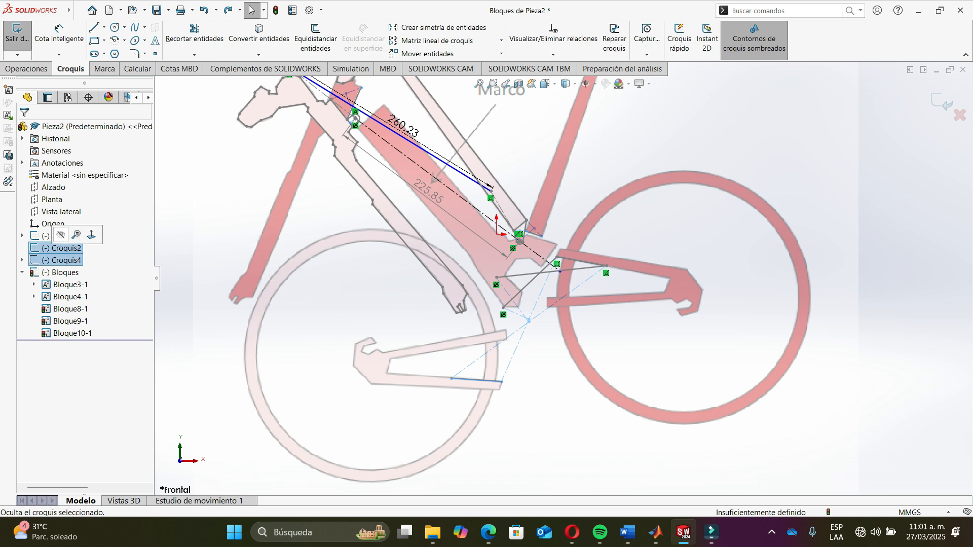
left_click(61, 235)
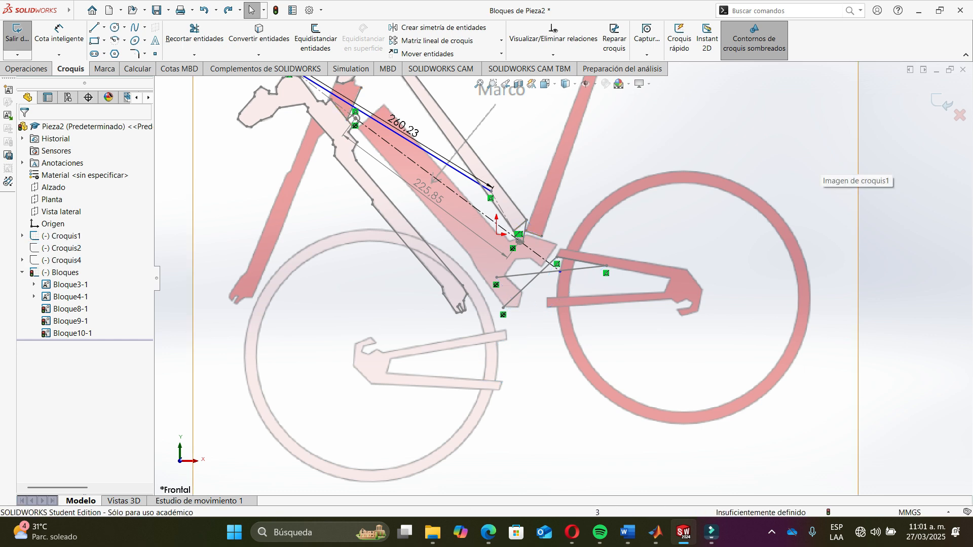
- Select the Bloques sketch and inspect its blocks over the bicycle frame
left_click(59, 273)
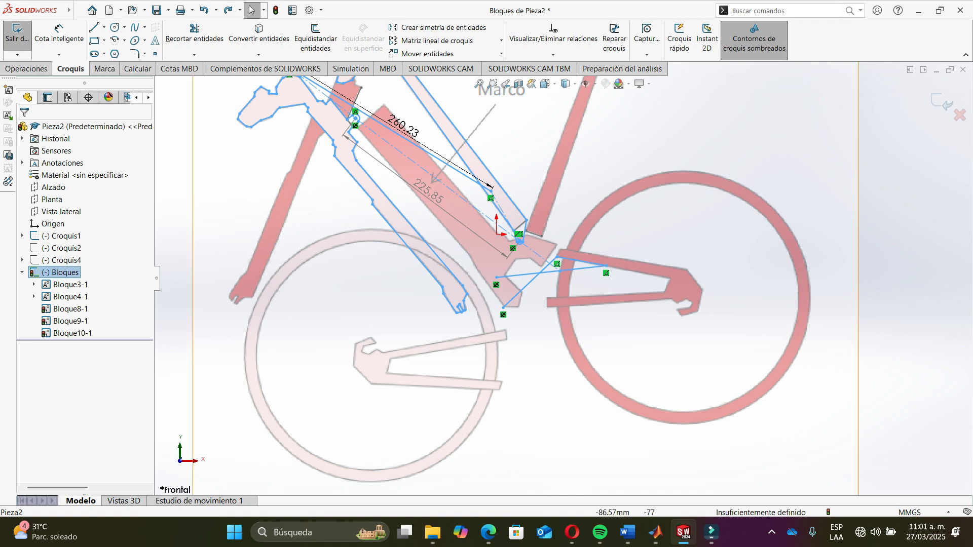
scroll(729, 256, "up", 3)
scroll(658, 276, "down", 3)
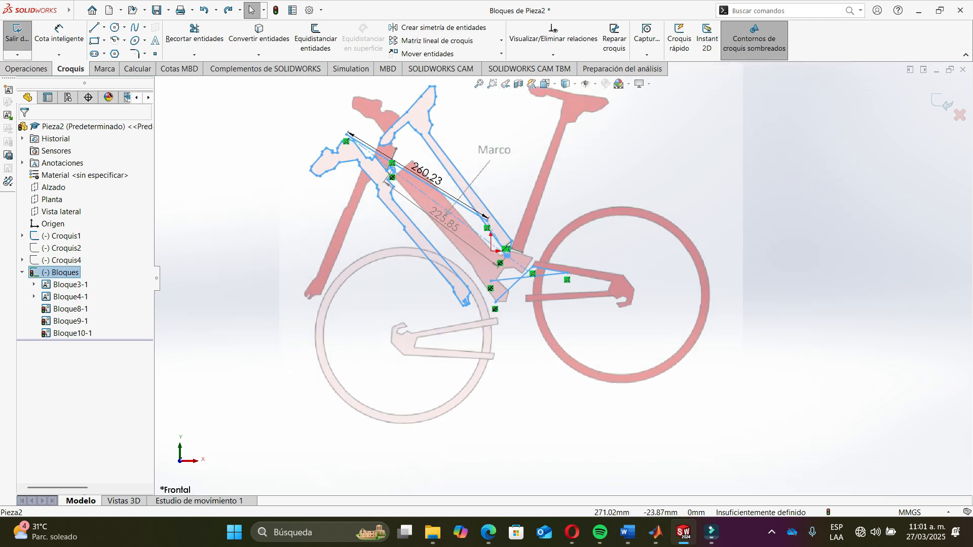
scroll(421, 161, "down", 2)
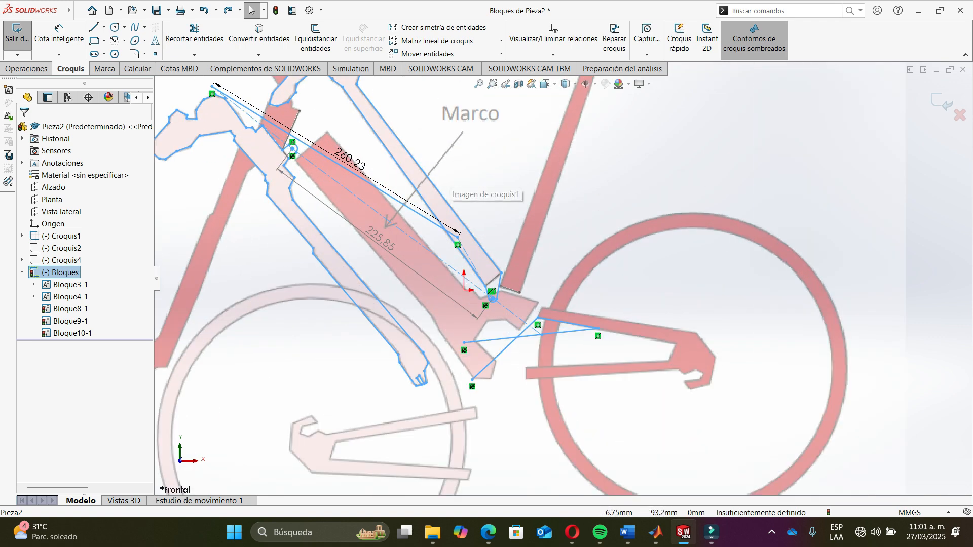
scroll(444, 167, "down", 1)
scroll(592, 298, "up", 3)
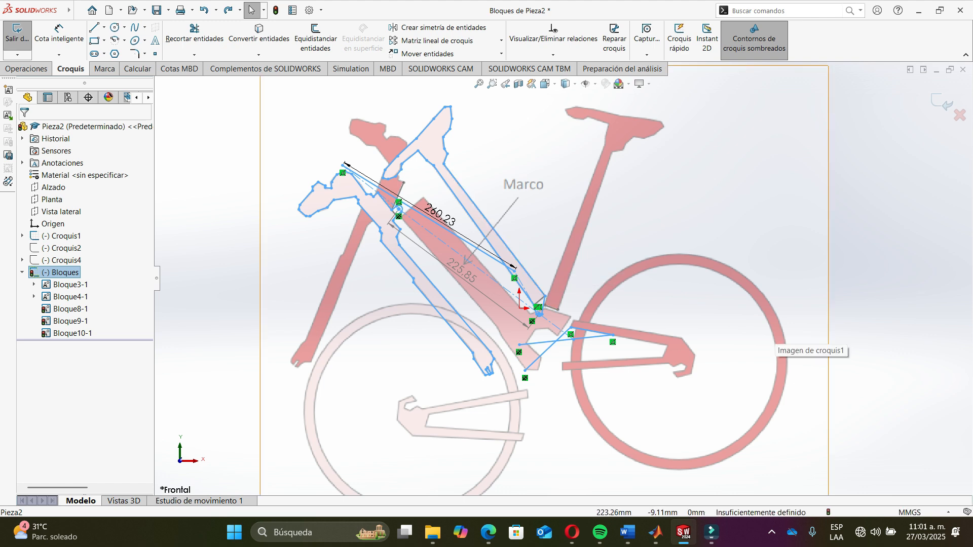
- Show the Croquis4 and Croquis2 sketches again and reselect the Bloques sketch
left_click(64, 260)
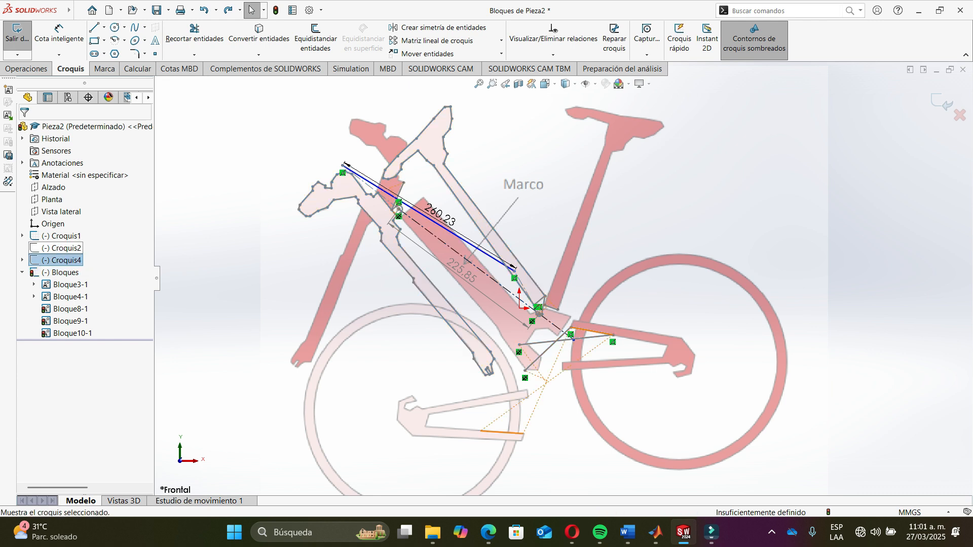
left_click(64, 248)
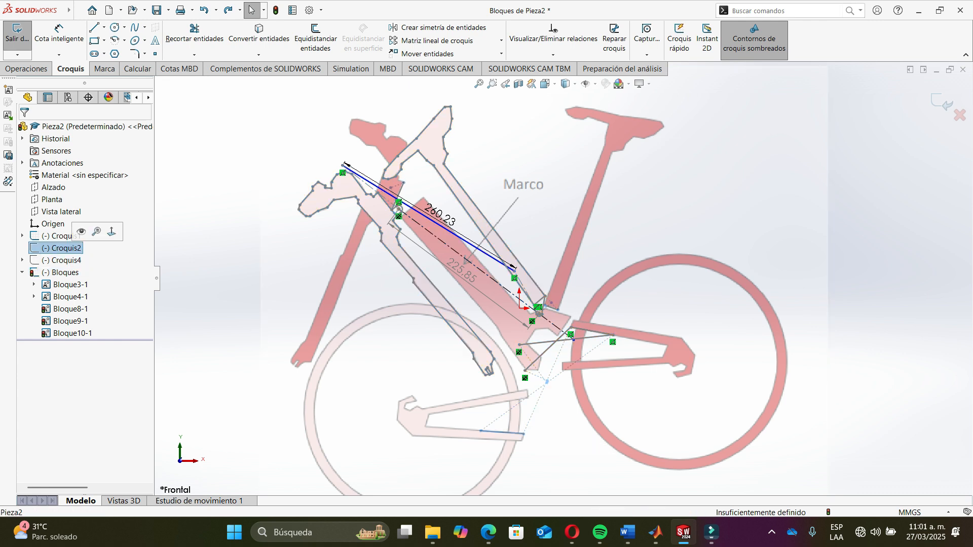
left_click(82, 231)
scroll(573, 482, "down", 5)
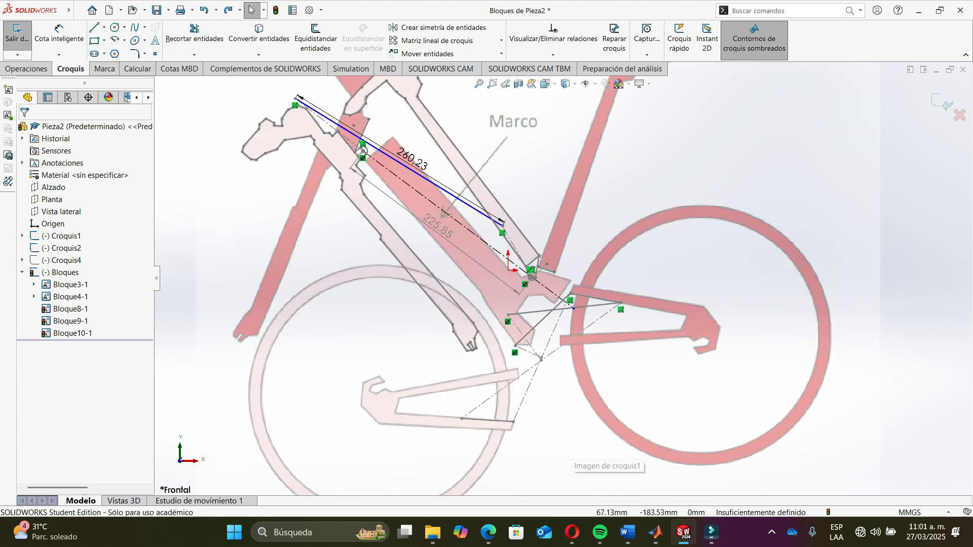
scroll(563, 285, "up", 6)
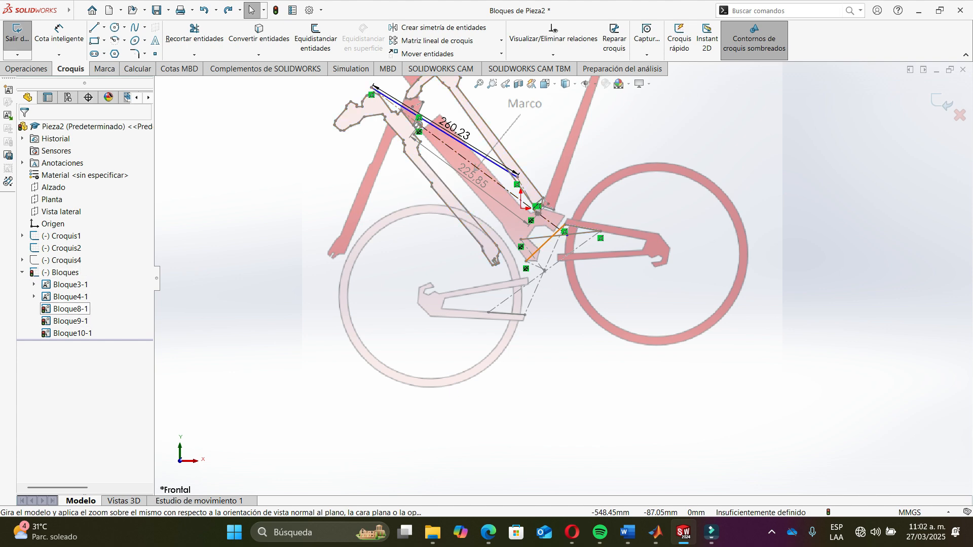
left_click(61, 272)
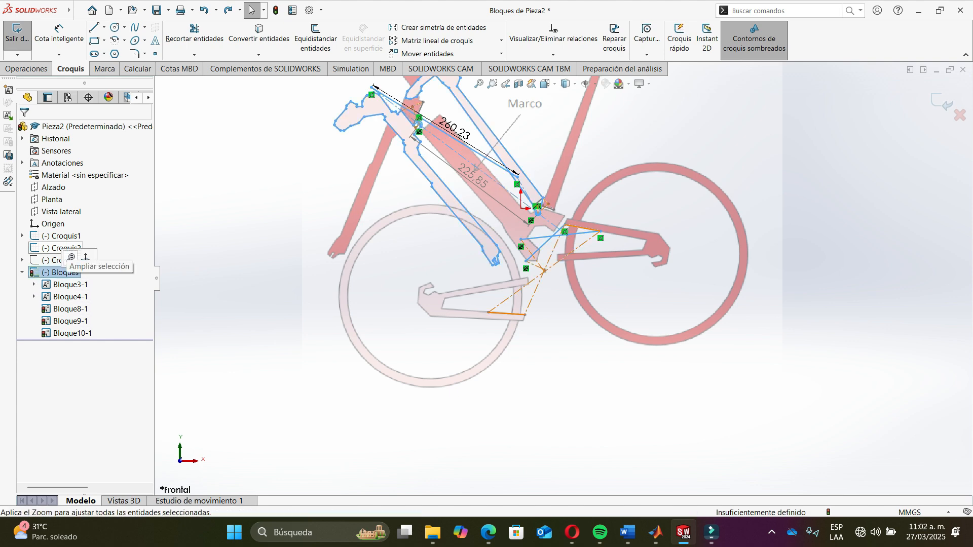
- Trace the upper edge and dropout of the rear swingarm with a chain of lines starting at the coupler's end
left_click(961, 183)
scroll(593, 239, "down", 8)
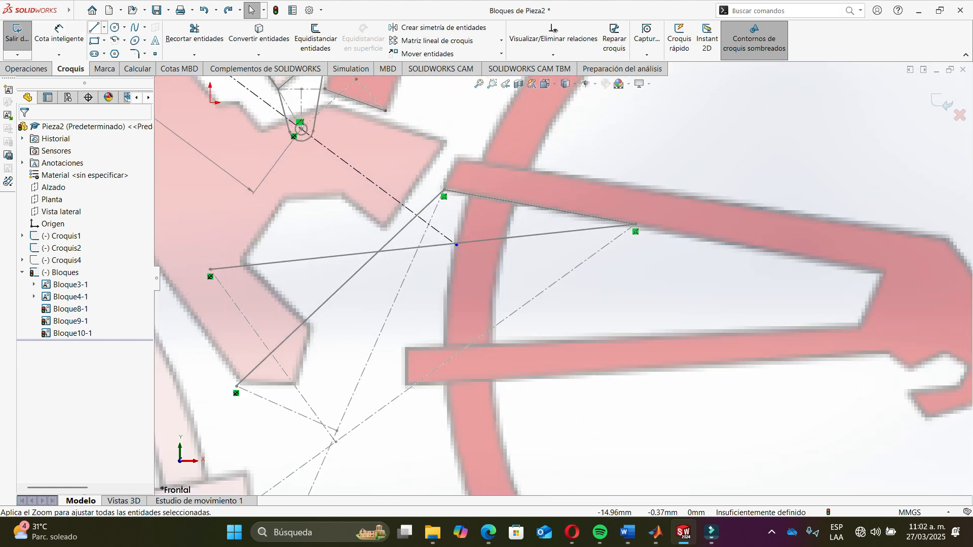
left_click(94, 28)
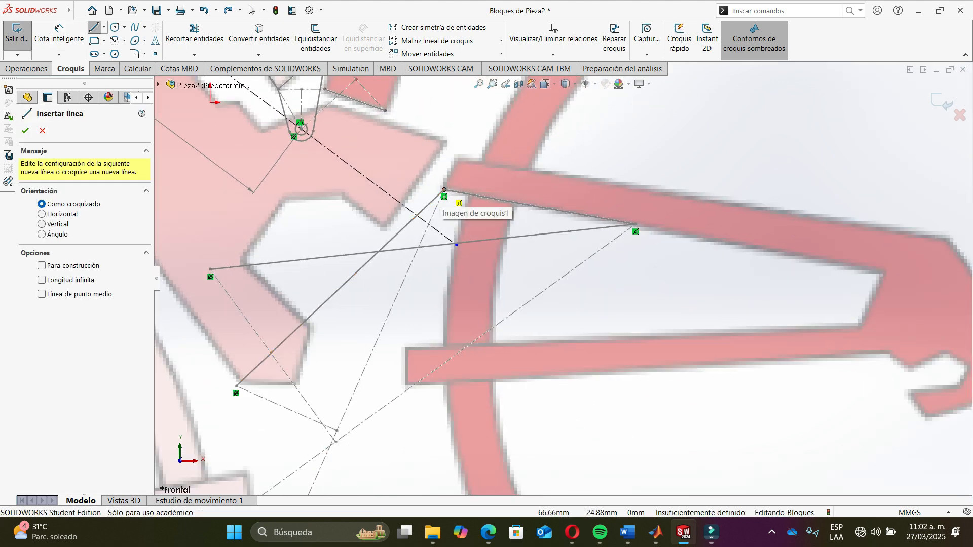
left_click(444, 190)
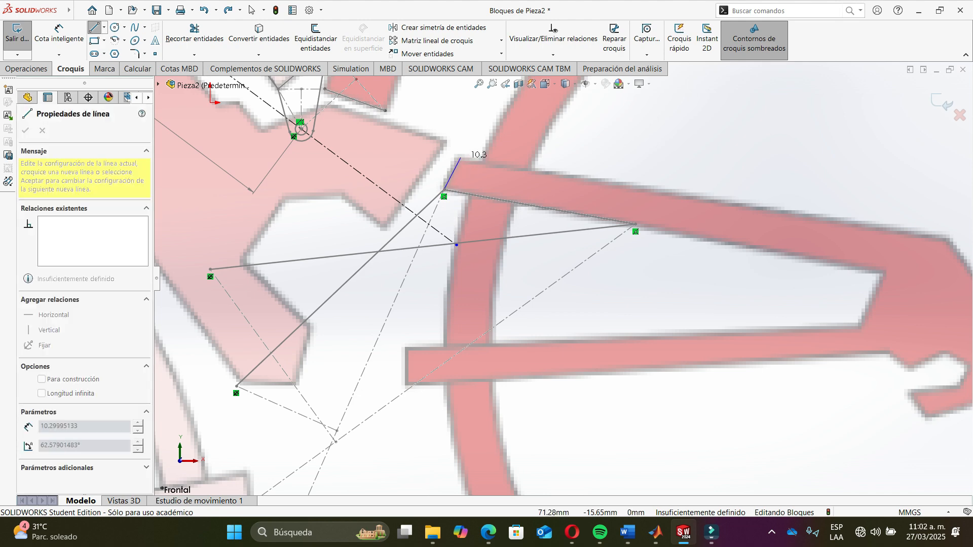
left_click(461, 159)
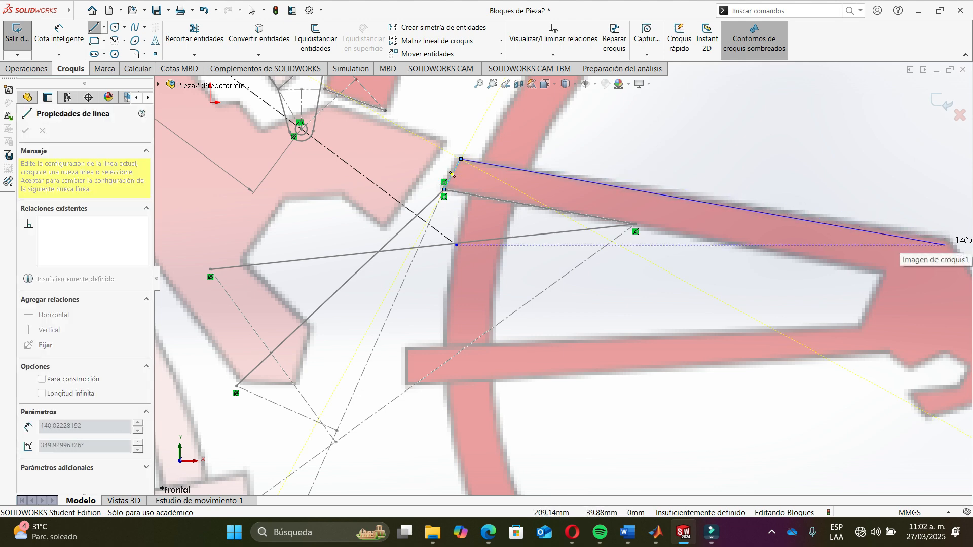
left_click(946, 239)
scroll(943, 244, "up", 5)
scroll(811, 288, "down", 7)
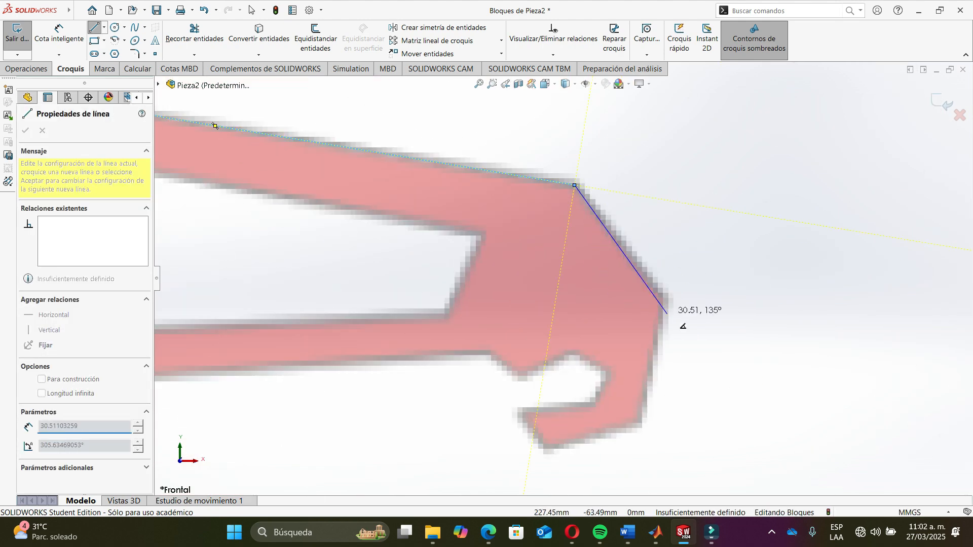
left_click(663, 296)
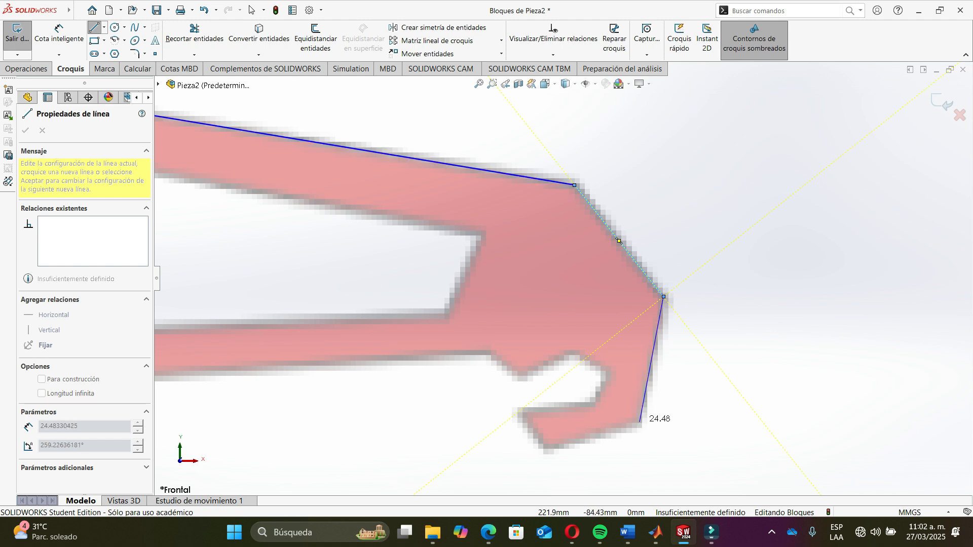
left_click(640, 422)
left_click(547, 449)
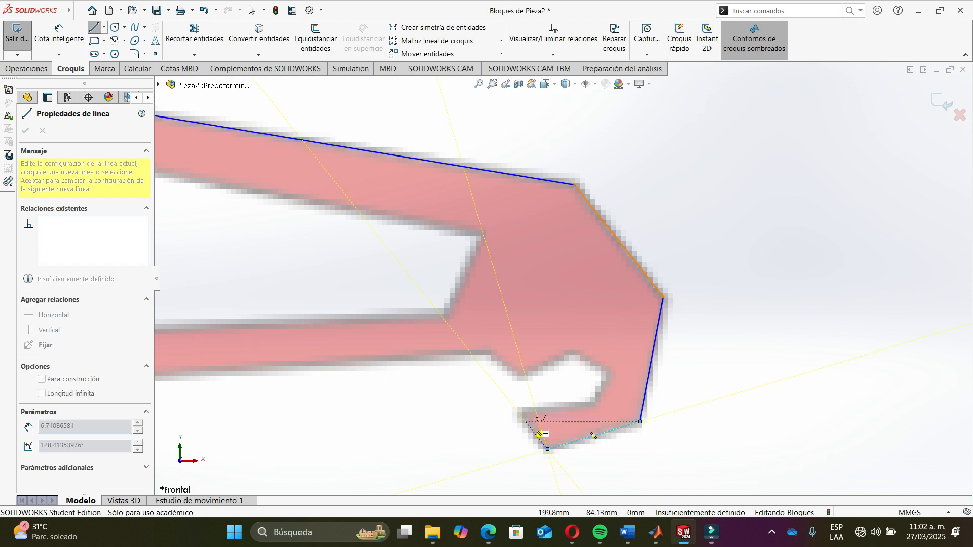
left_click(518, 411)
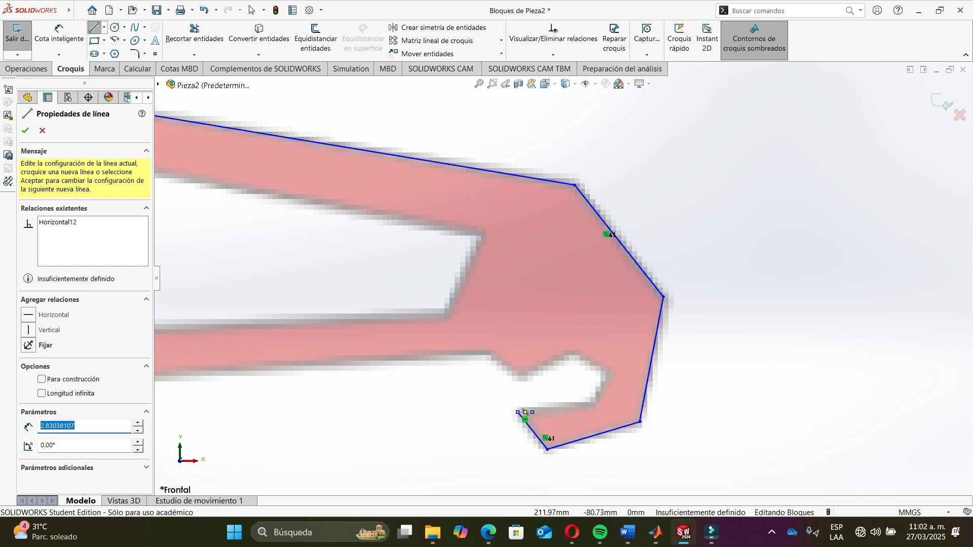
- Delete the stray short horizontal segment at the dropout and reposition the chain's open endpoint
key("Escape")
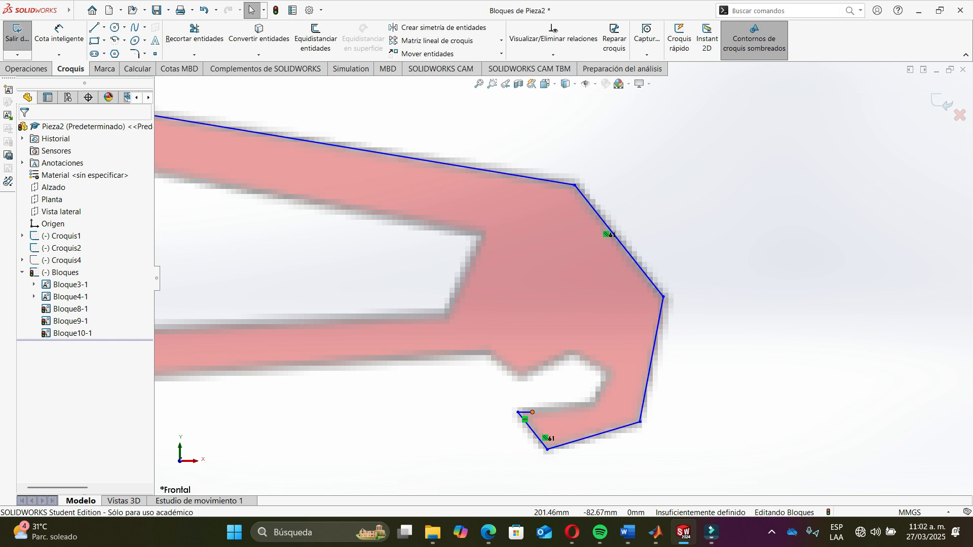
left_click_drag(532, 412, 581, 406)
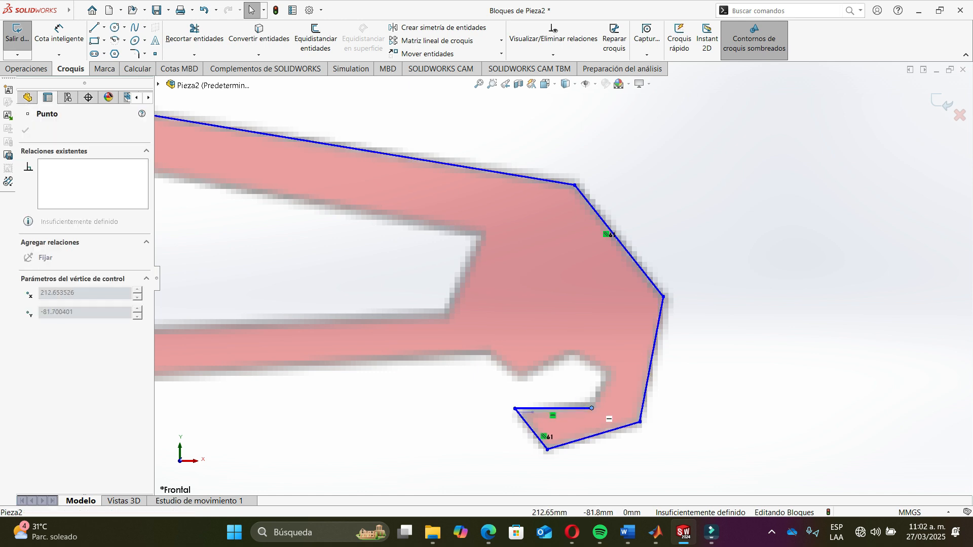
left_click_drag(596, 409, 594, 409)
left_click(578, 409)
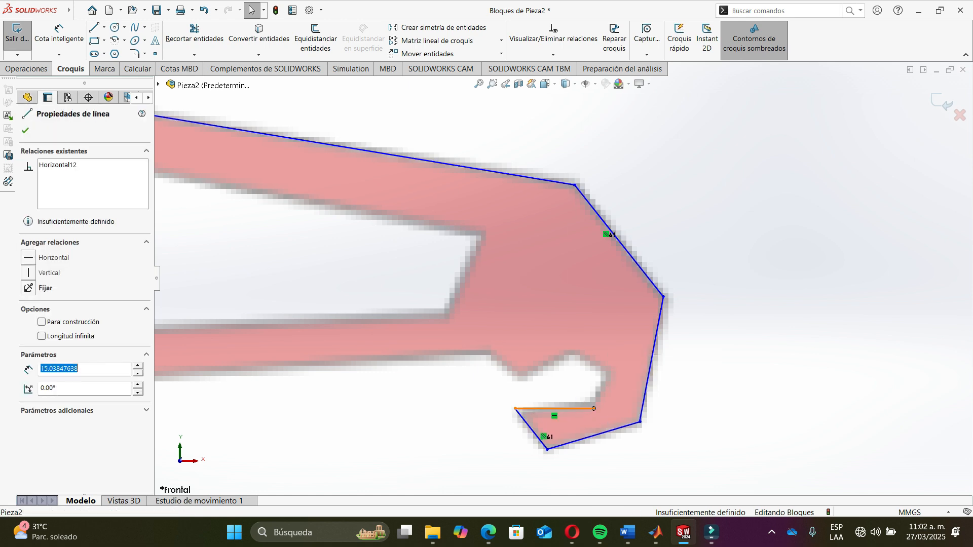
key("Delete")
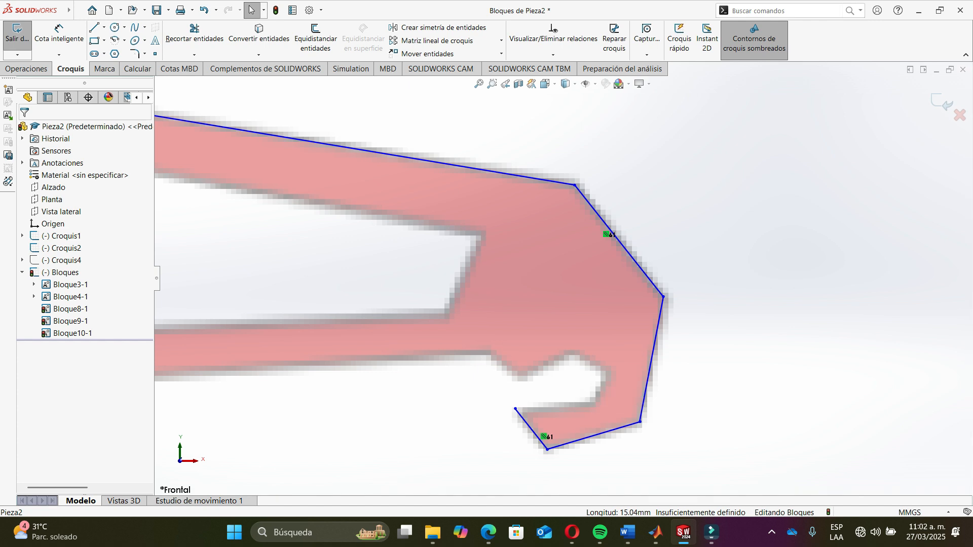
left_click_drag(515, 409, 524, 413)
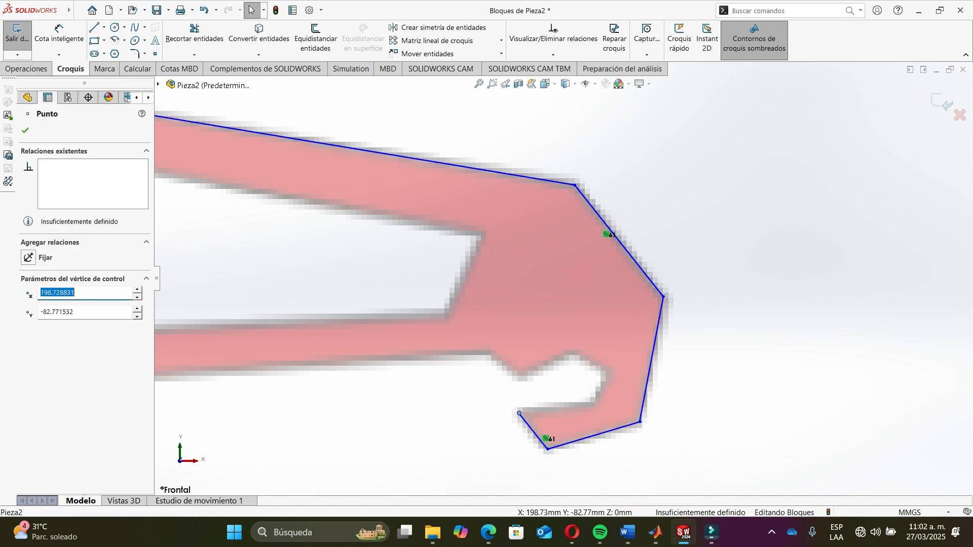
- Continue the swingarm outline with lines around the dropout hook and back along the lower stay
left_click(85, 11)
left_click(86, 12)
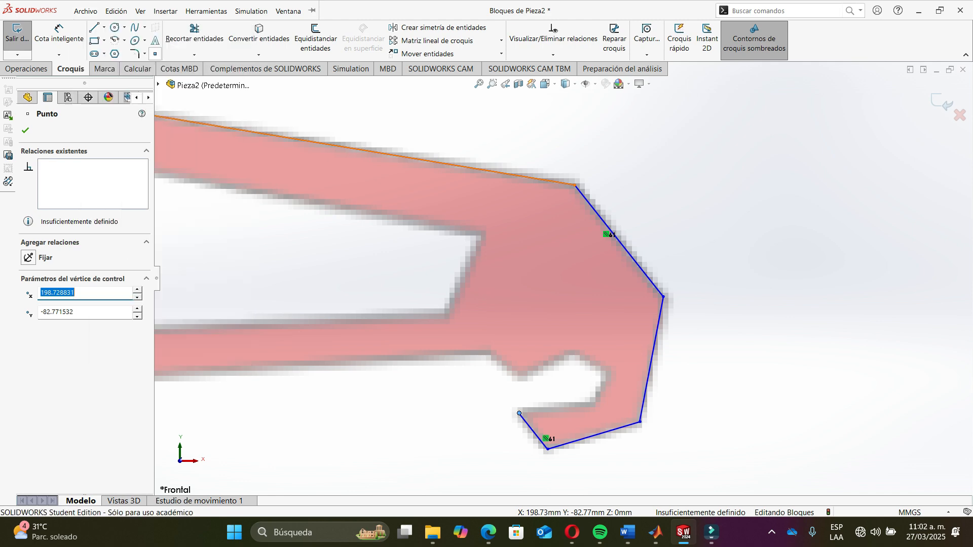
left_click(95, 28)
scroll(570, 437, "down", 5)
scroll(564, 462, "down", 2)
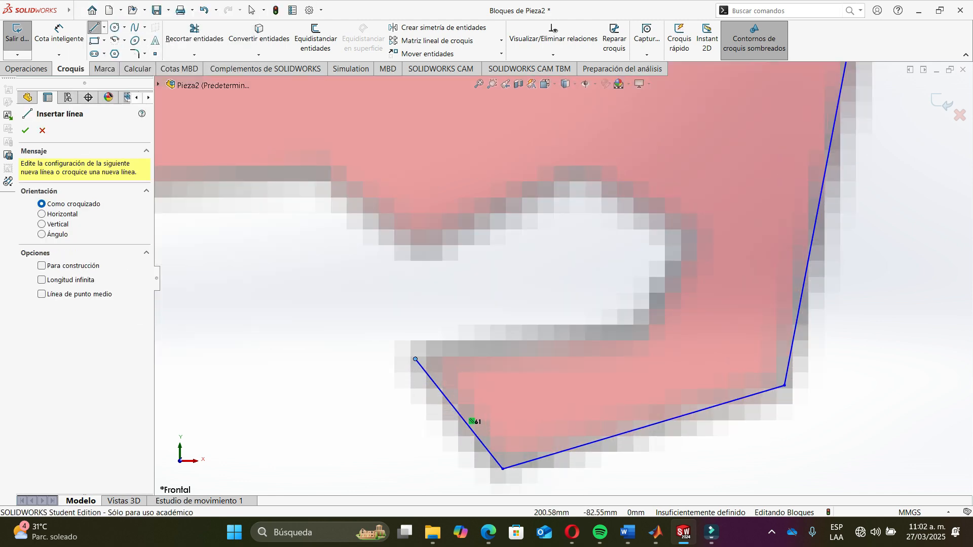
left_click(416, 360)
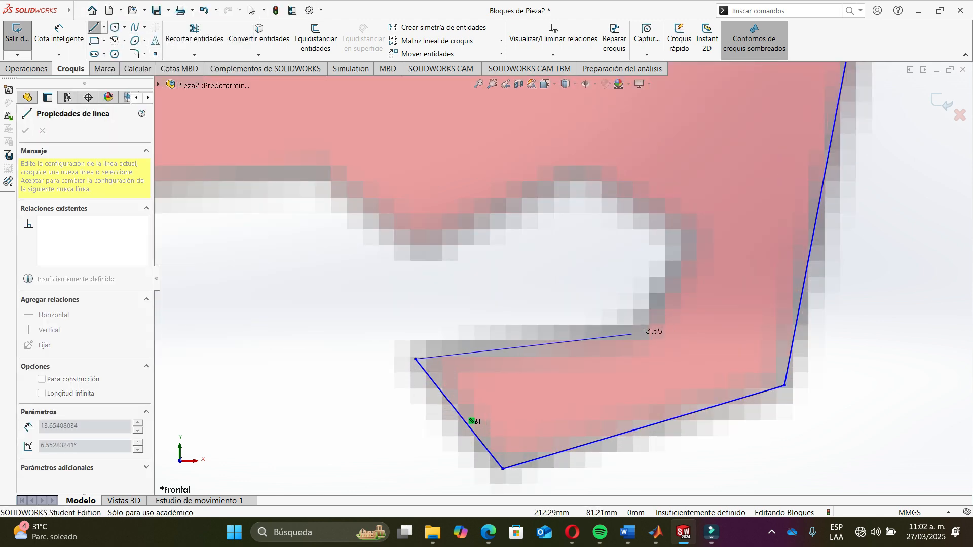
left_click(634, 334)
left_click(679, 251)
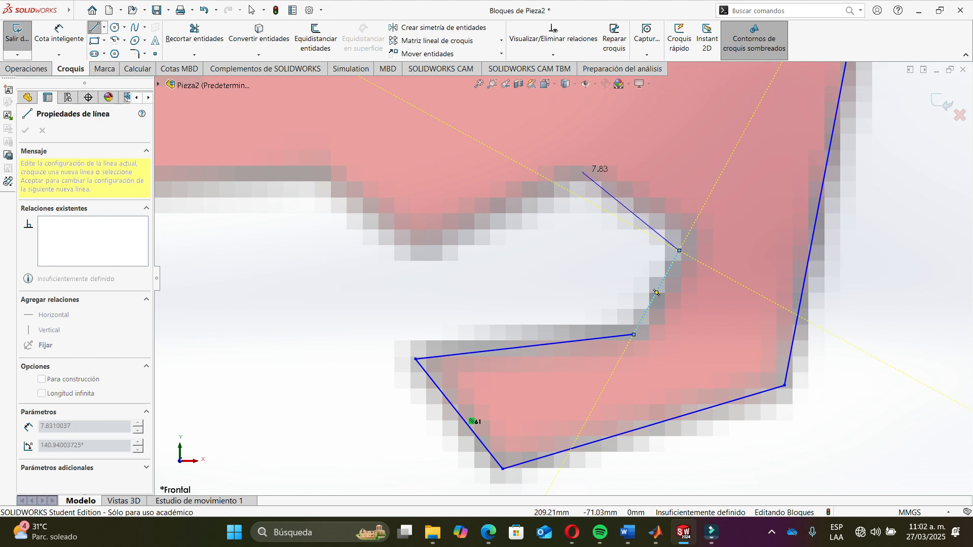
left_click(582, 172)
left_click(434, 250)
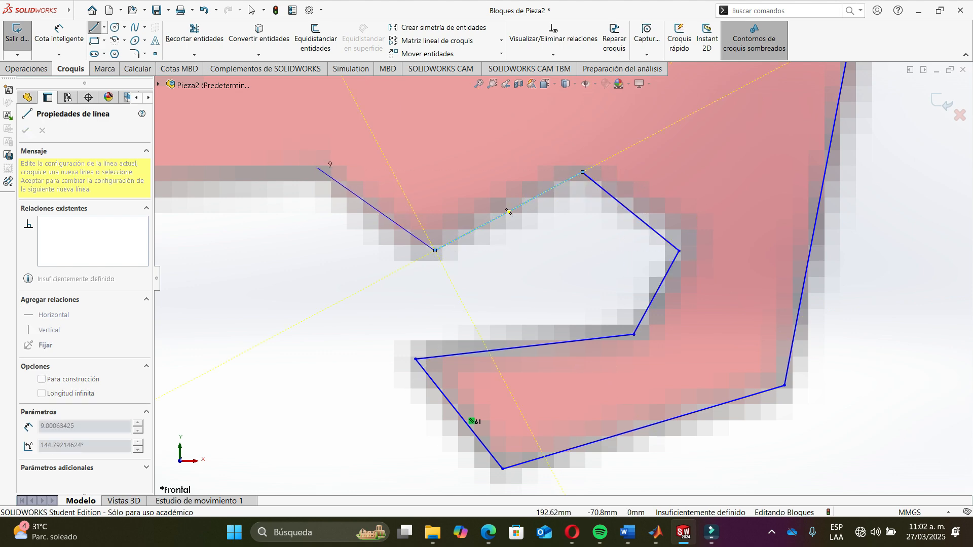
left_click(327, 175)
- Close the swingarm outline with lines along the lower stay ending at the coupler pivot
scroll(563, 277, "up", 5)
scroll(643, 230, "up", 4)
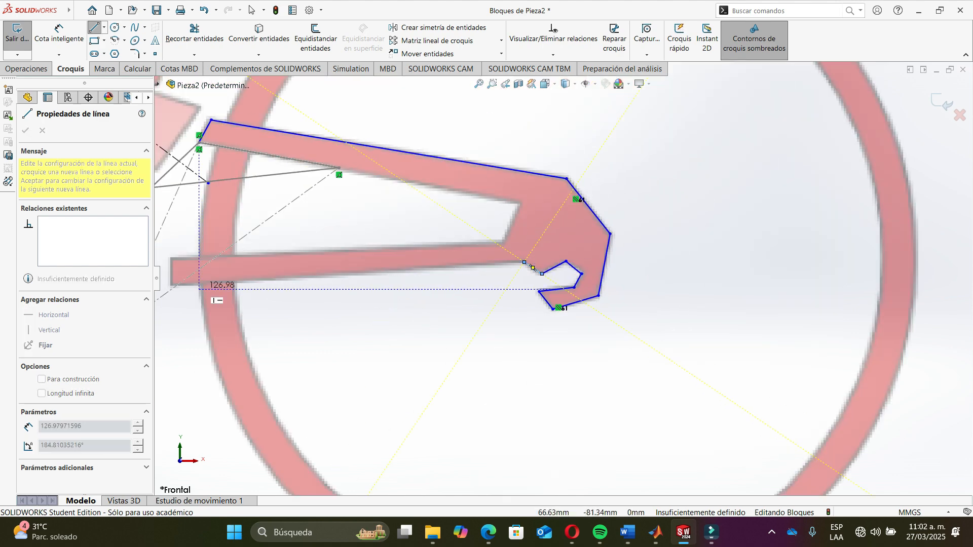
scroll(199, 291, "up", 3)
scroll(269, 285, "down", 3)
scroll(359, 284, "down", 5)
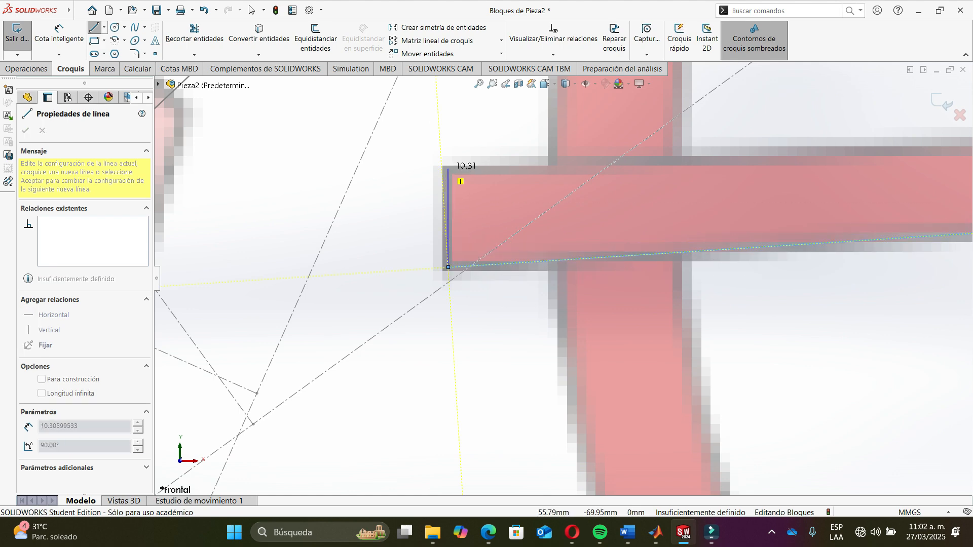
scroll(448, 169, "up", 2)
scroll(497, 264, "down", 2)
scroll(557, 264, "up", 5)
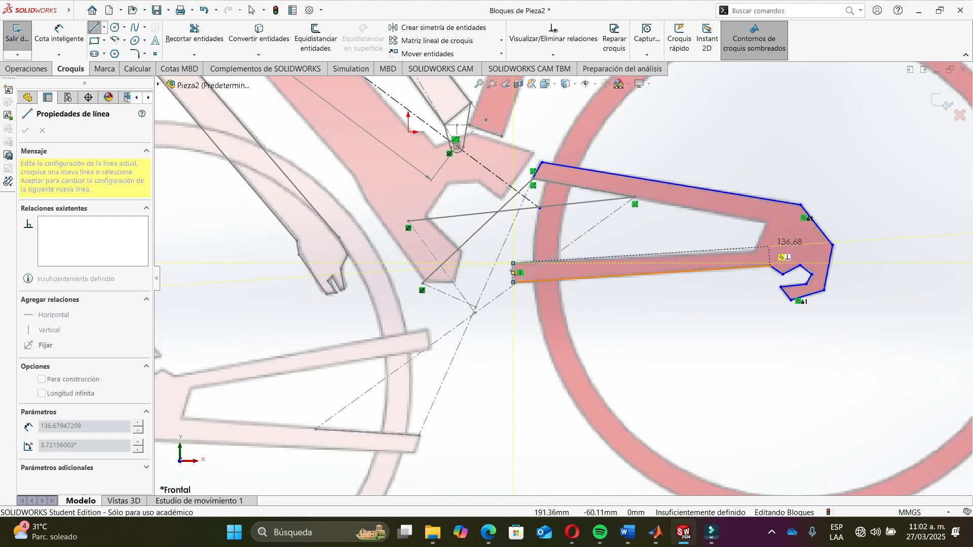
scroll(770, 262, "down", 2)
scroll(738, 256, "down", 5)
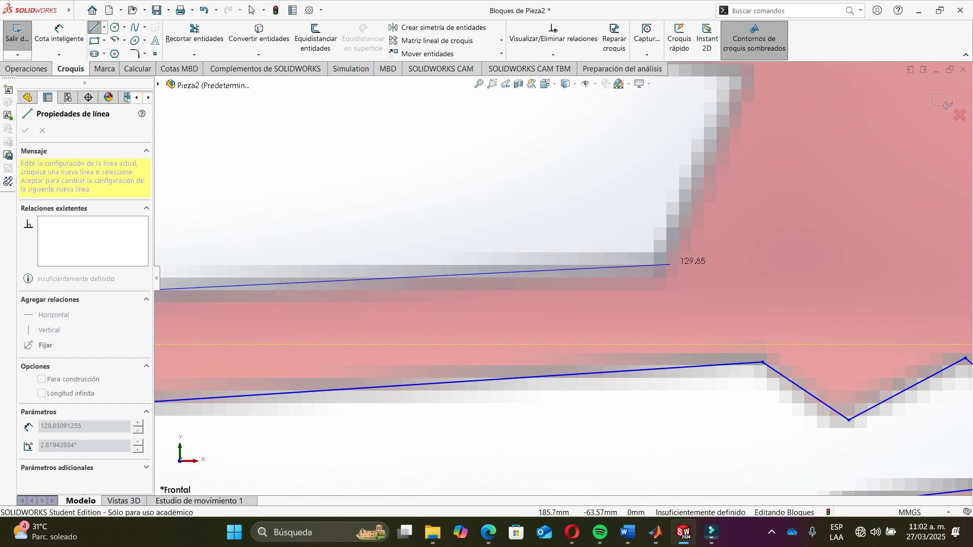
left_click(659, 265)
scroll(633, 244, "up", 3)
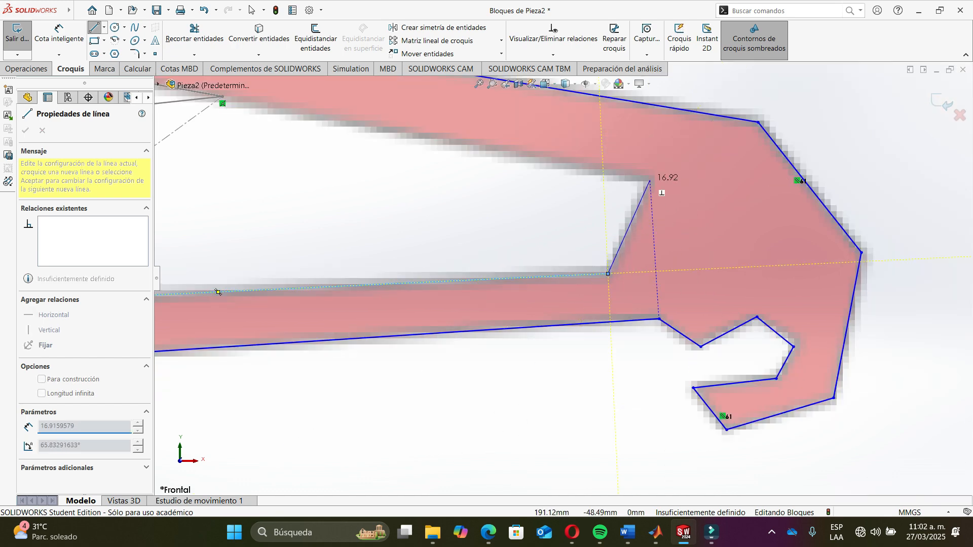
scroll(507, 284, "up", 3)
scroll(398, 192, "down", 5)
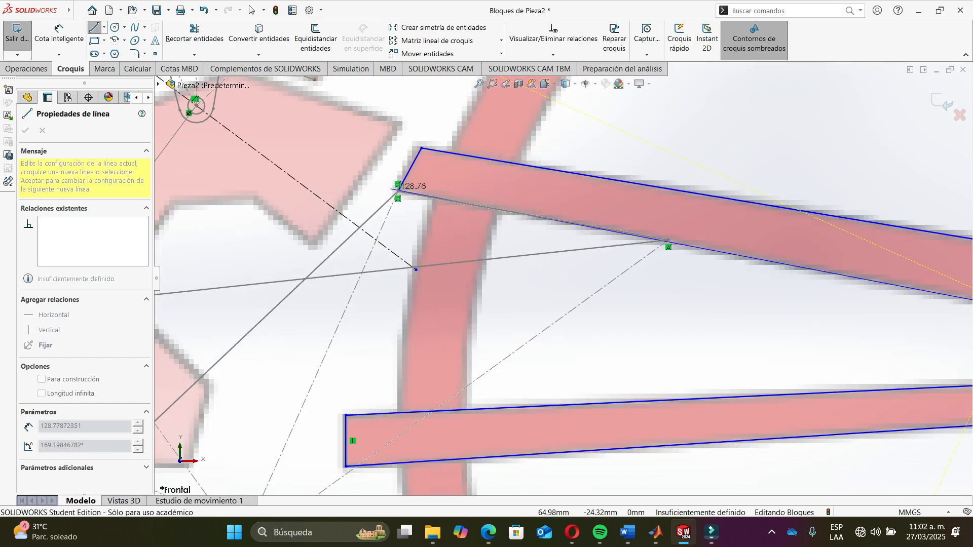
left_click(668, 240)
key("Escape")
- Draw a three-point perimeter circle over the rear wheel rim, about 139 mm radius
scroll(659, 294, "up", 9)
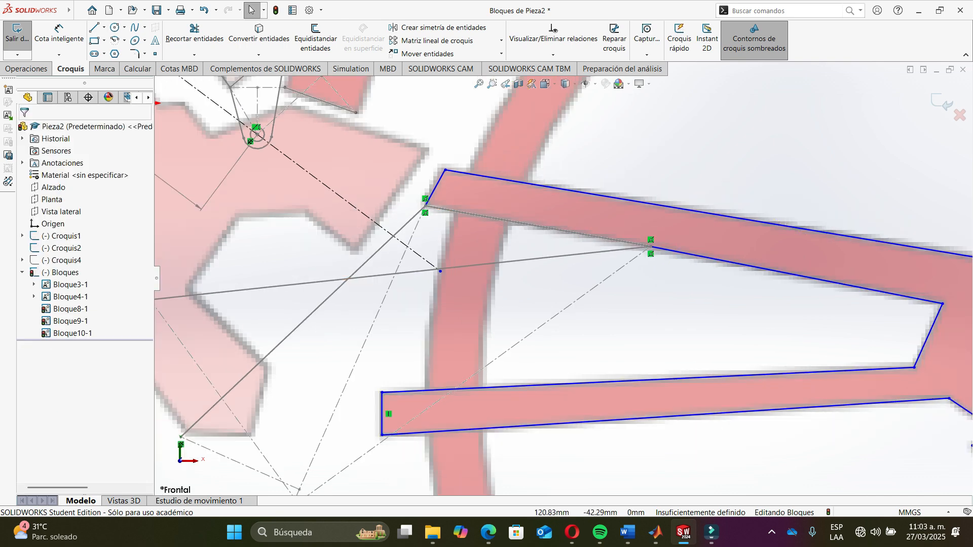
left_click(114, 11)
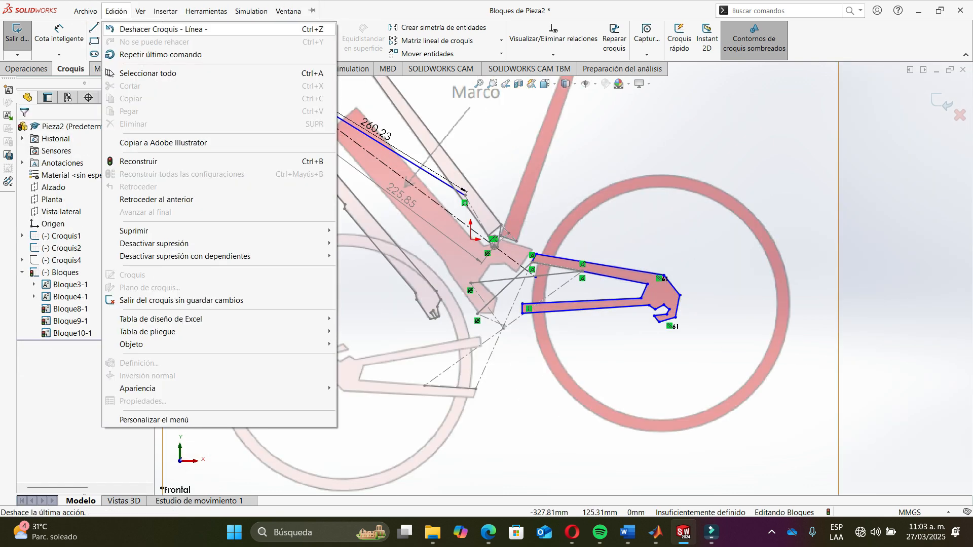
left_click(116, 33)
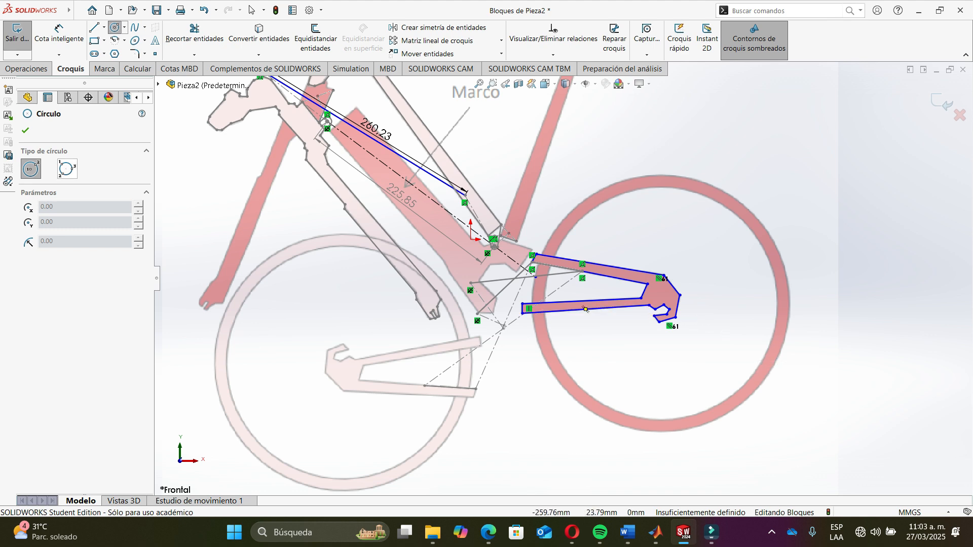
left_click(66, 169)
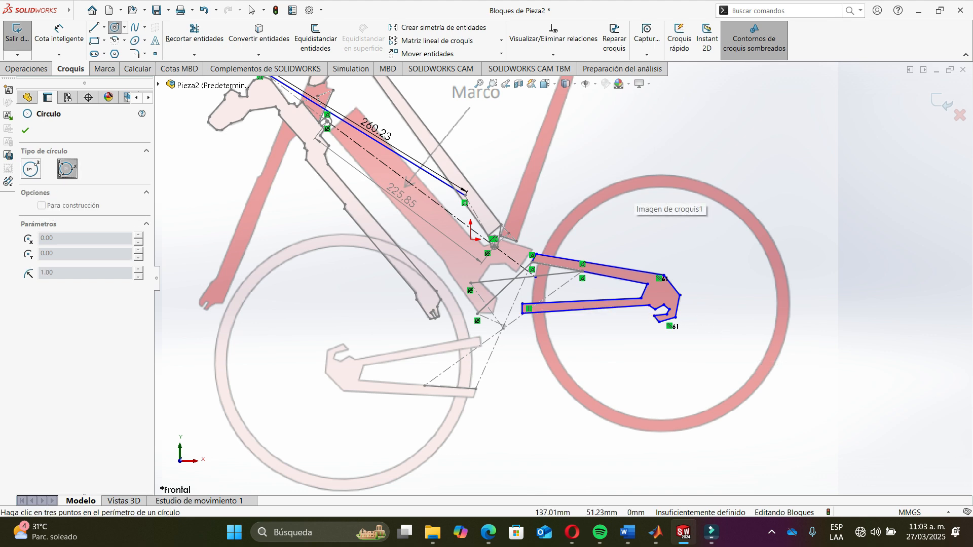
left_click(594, 193)
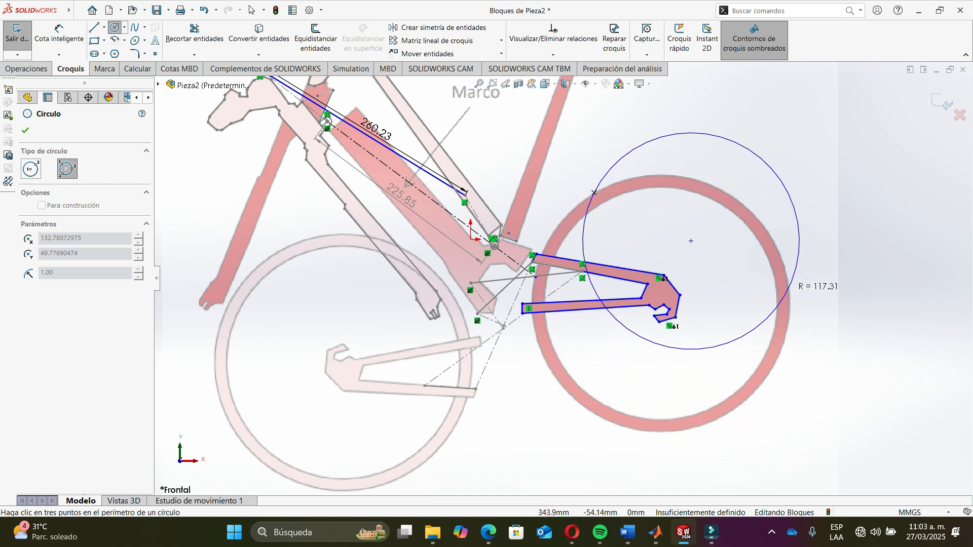
left_click(788, 289)
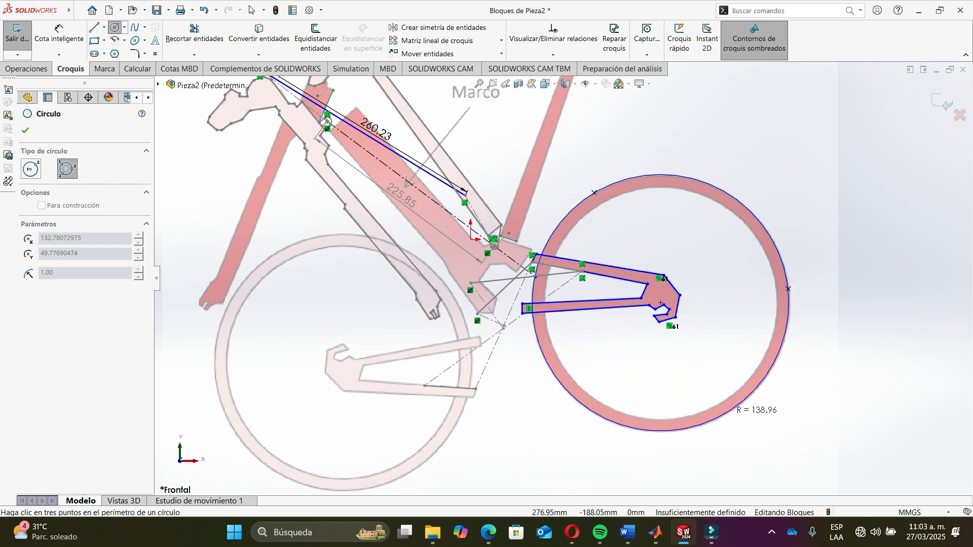
left_click(729, 409)
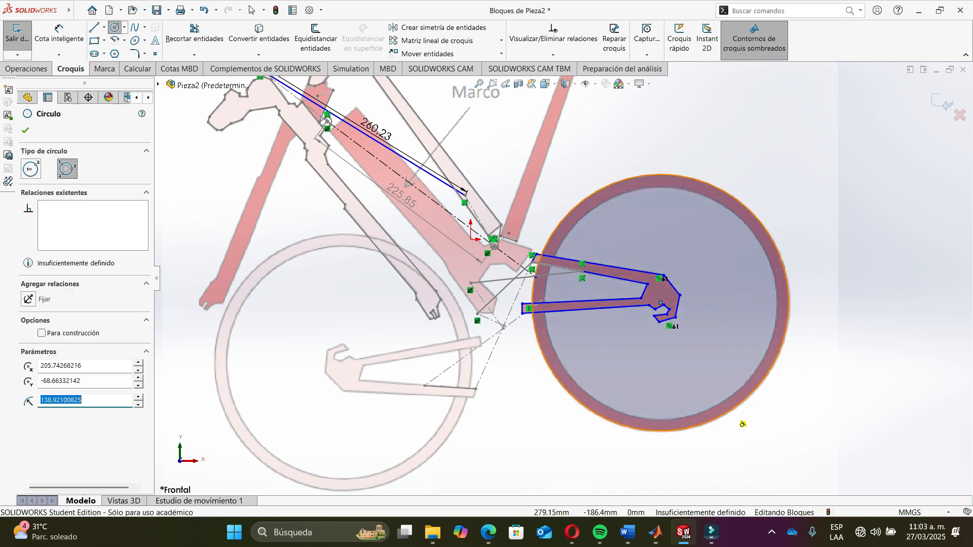
key("Escape")
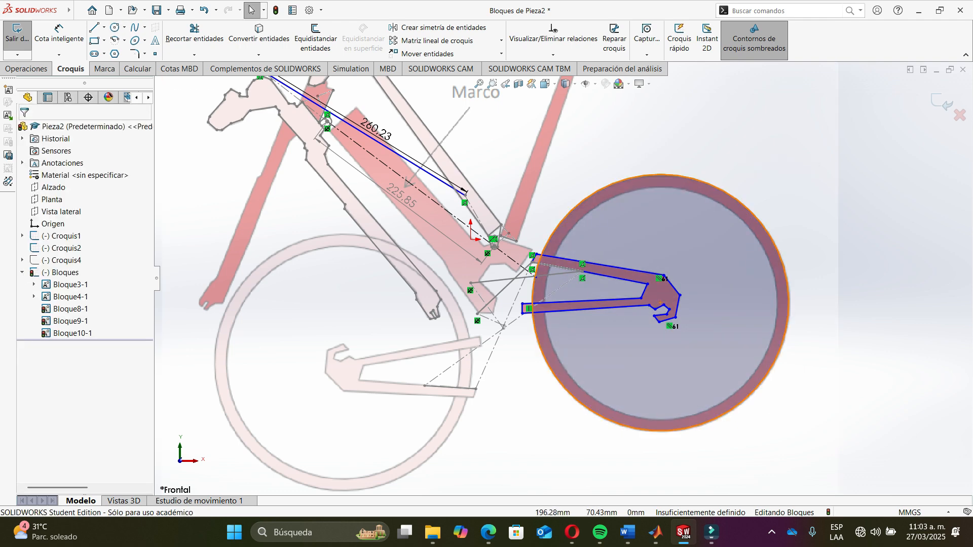
- Select the swingarm outline chain and the rear wheel circle and combine them into a new block
right_click(650, 174)
left_click(613, 241)
right_click(611, 268)
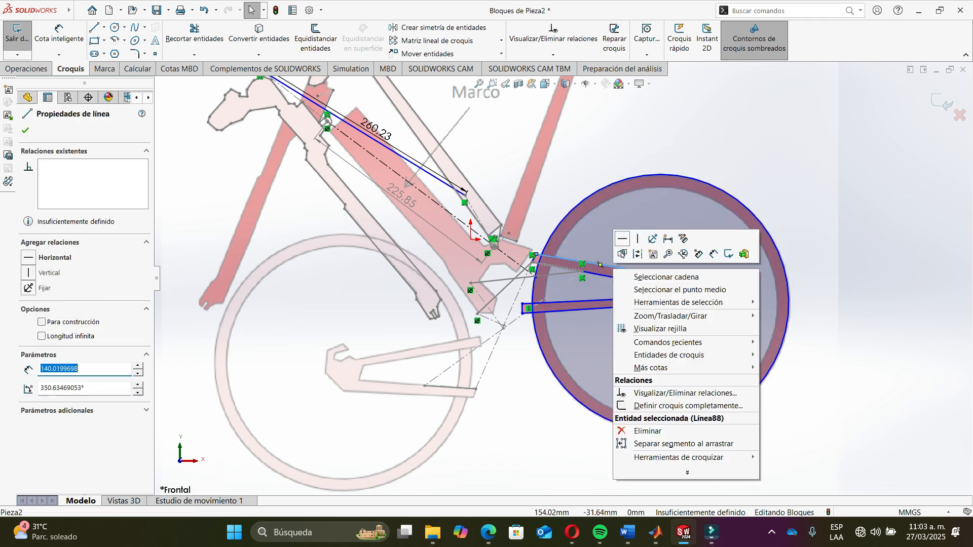
left_click(659, 277)
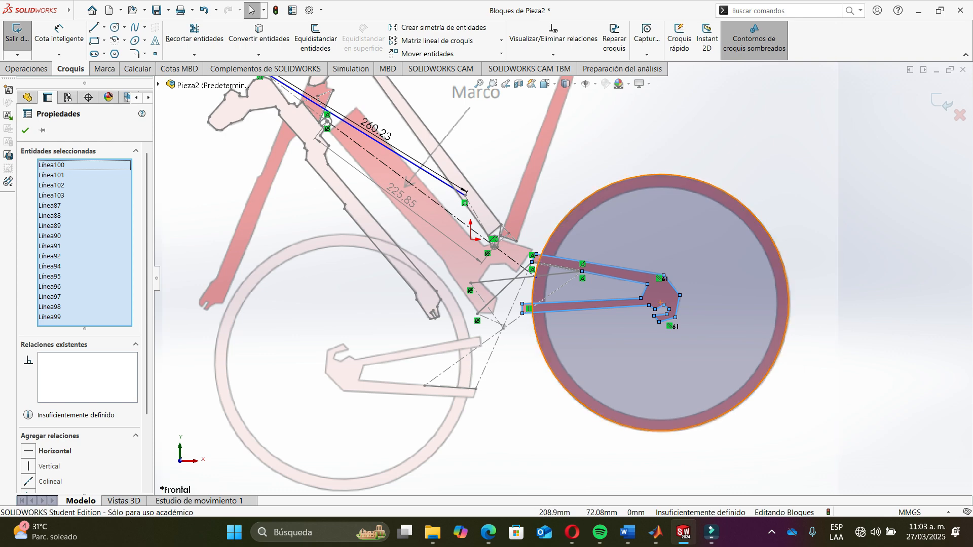
left_click(650, 175, "ctrl")
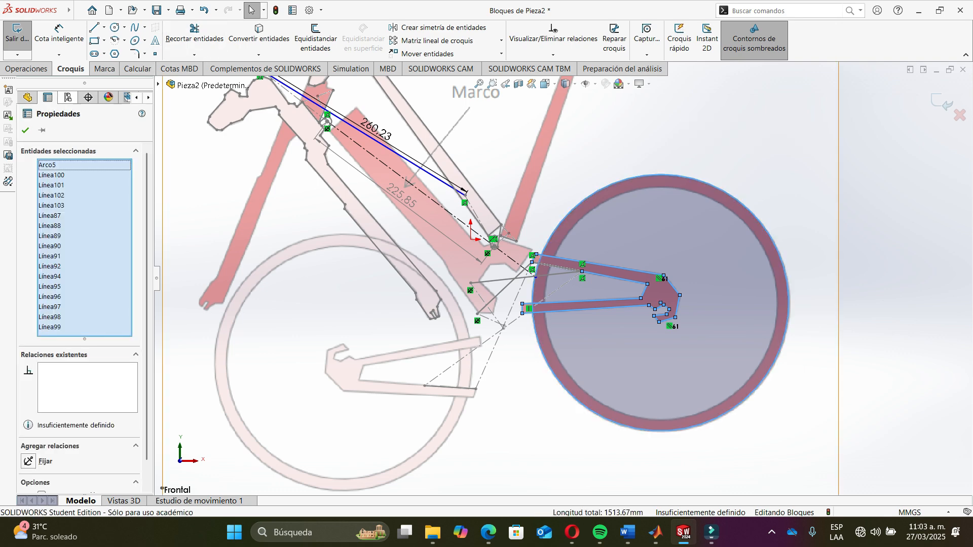
left_click(8, 154)
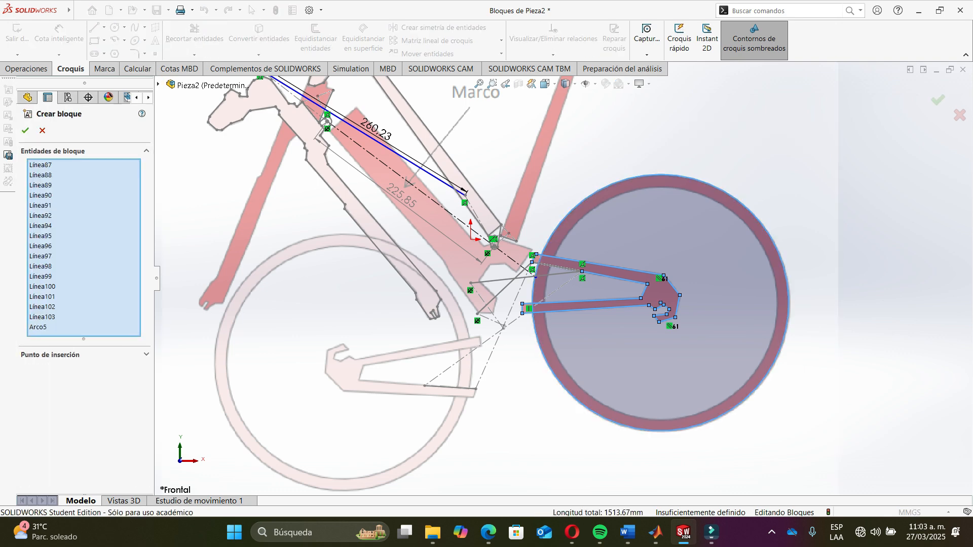
scroll(553, 268, "down", 6)
left_click(552, 263)
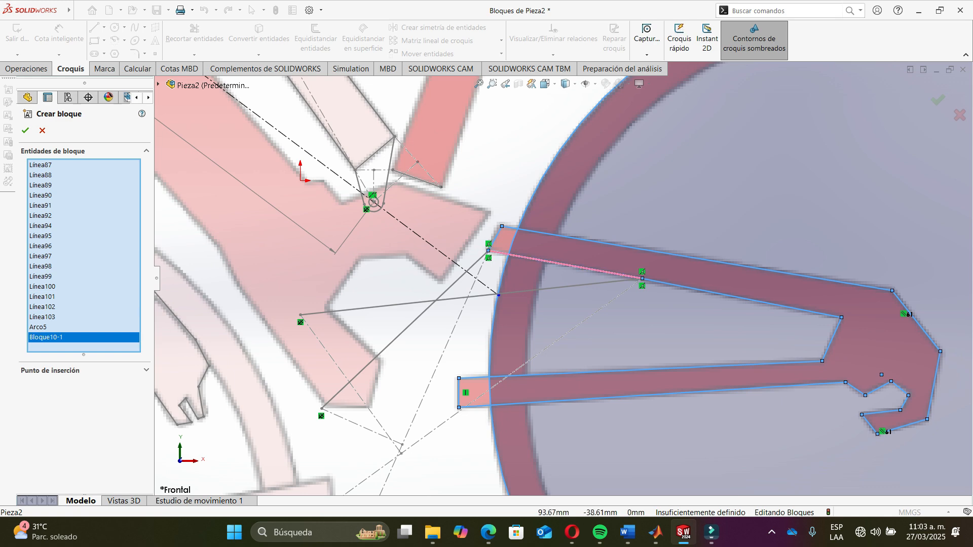
scroll(563, 276, "down", 5)
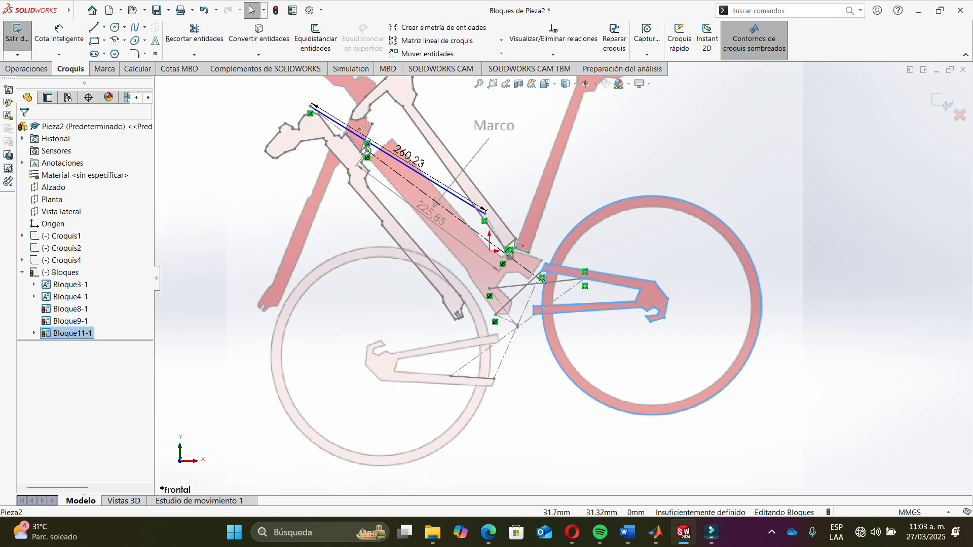
- Try dragging the coupler block to move the linkage, and undo the move
mouse_move(583, 279)
left_mouse_down()
mouse_move(563, 333)
mouse_move(498, 358)
mouse_move(451, 345)
mouse_move(461, 344)
mouse_move(448, 354)
mouse_move(519, 366)
mouse_move(610, 299)
mouse_move(420, 320)
mouse_move(459, 355)
mouse_move(583, 304)
mouse_move(522, 361)
mouse_move(547, 366)
left_mouse_up()
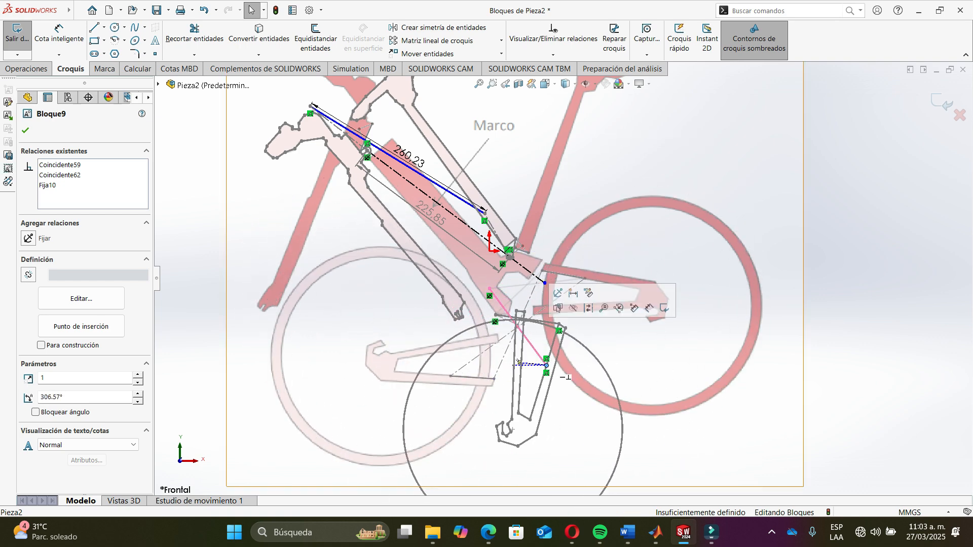
key("ctrl+z")
key("Escape")
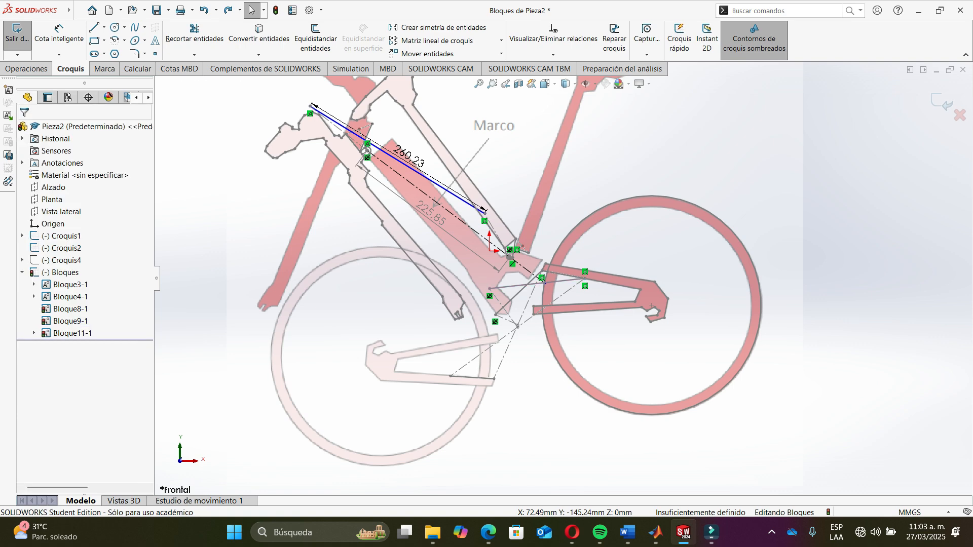
- Try dragging the crank and coupler blocks to test the linkage's motion, undoing each move
scroll(562, 278, "up", 4)
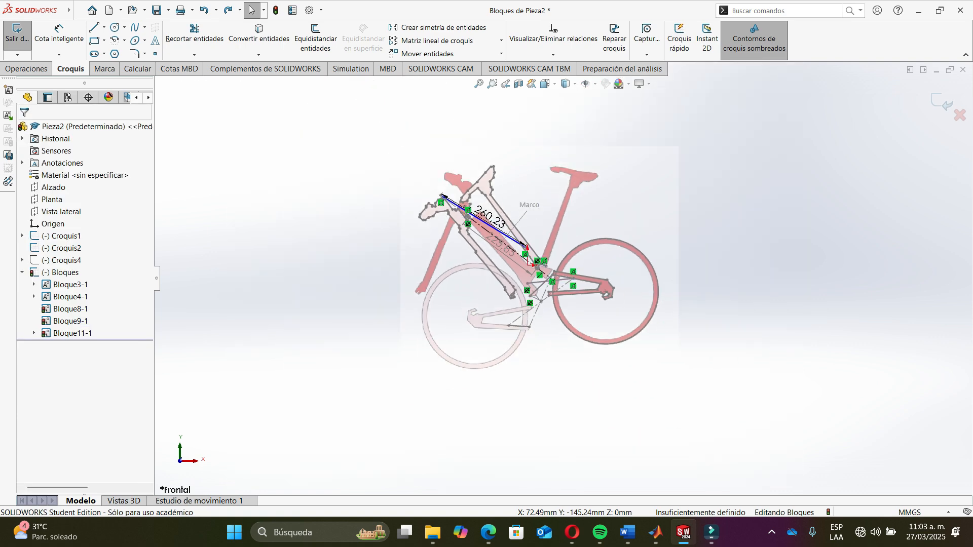
scroll(390, 330, "down", 3)
scroll(390, 330, "up", 3)
scroll(390, 329, "down", 5)
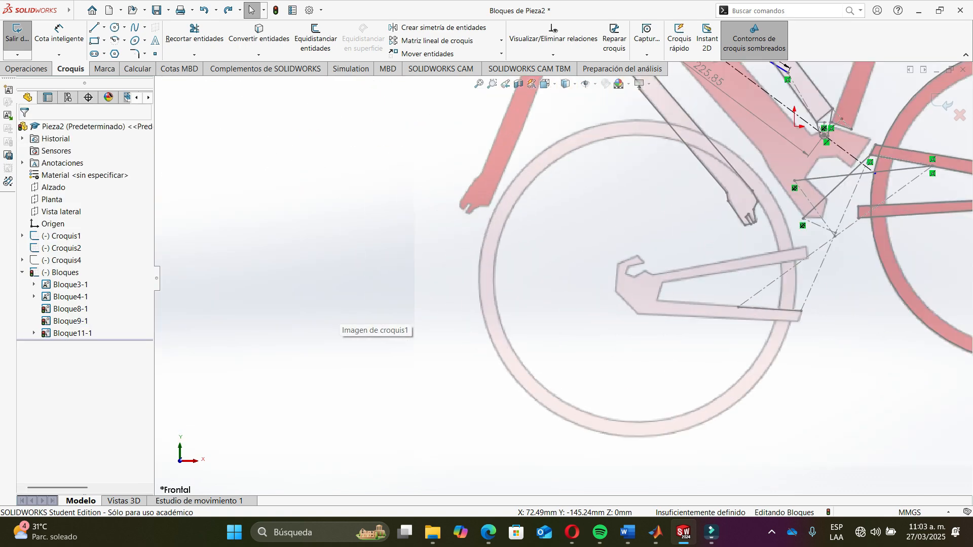
scroll(610, 314, "up", 4)
scroll(610, 315, "down", 5)
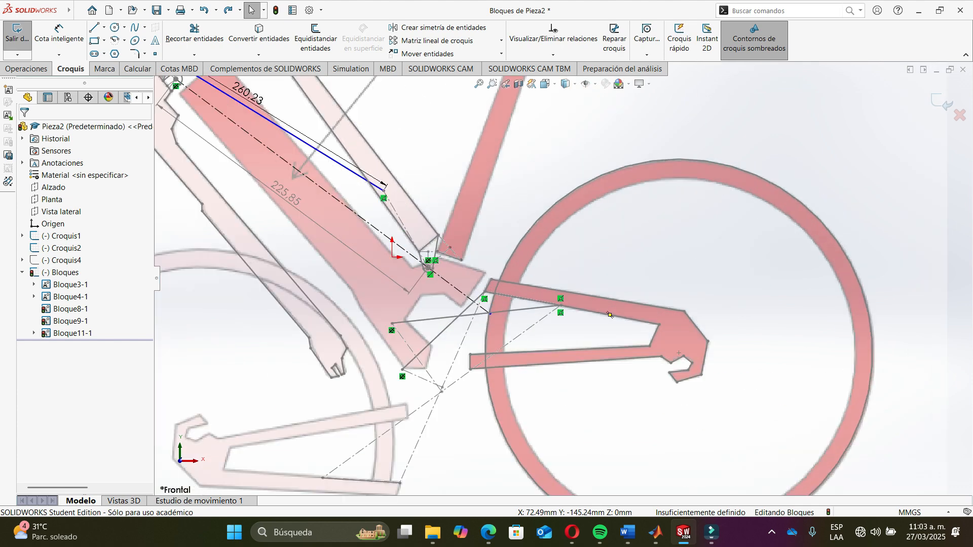
scroll(610, 315, "down", 1)
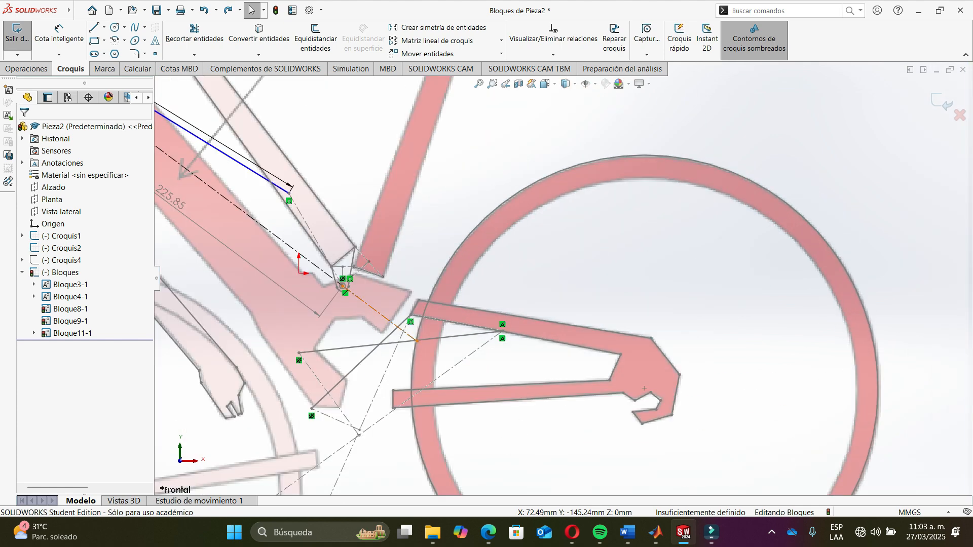
scroll(551, 330, "up", 4)
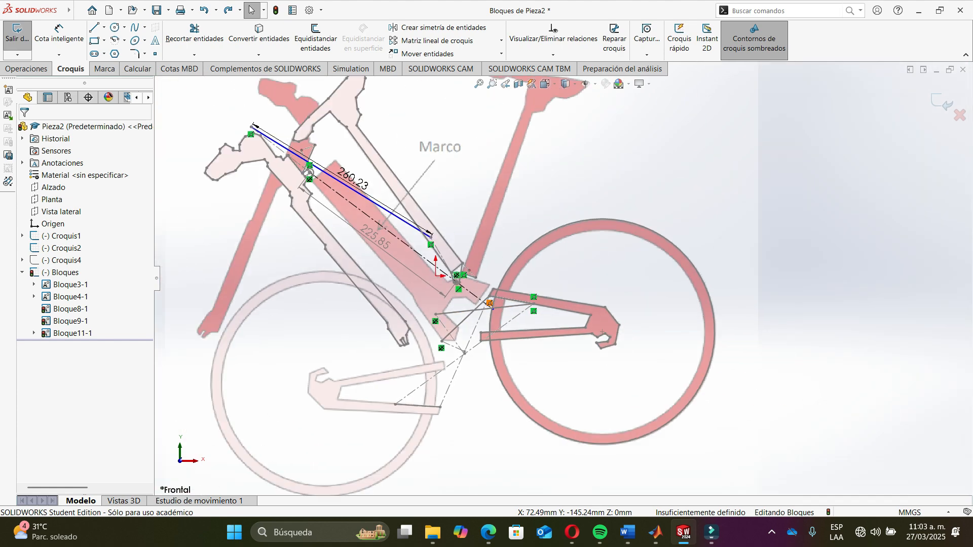
scroll(507, 368, "down", 3)
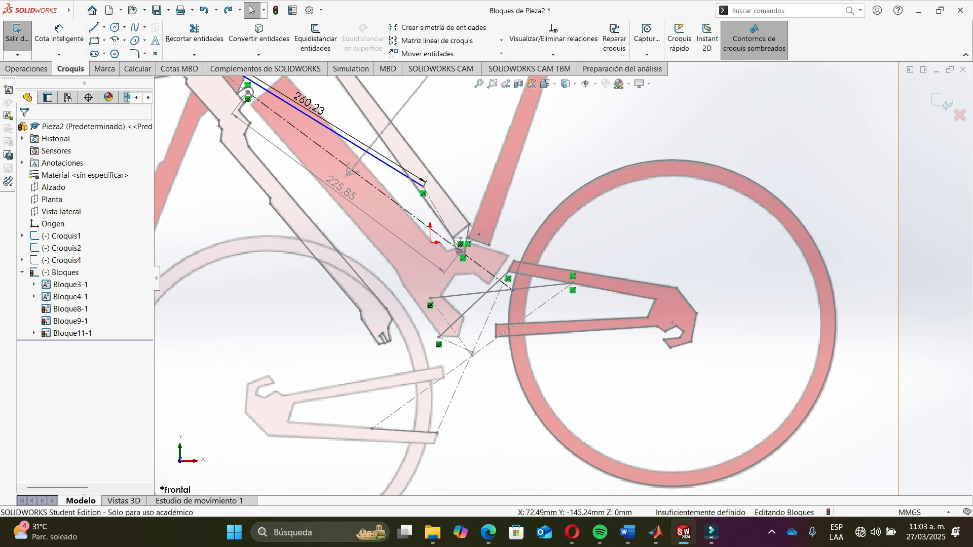
mouse_move(508, 271)
left_mouse_down()
mouse_move(552, 385)
mouse_move(502, 436)
mouse_move(442, 432)
left_mouse_up()
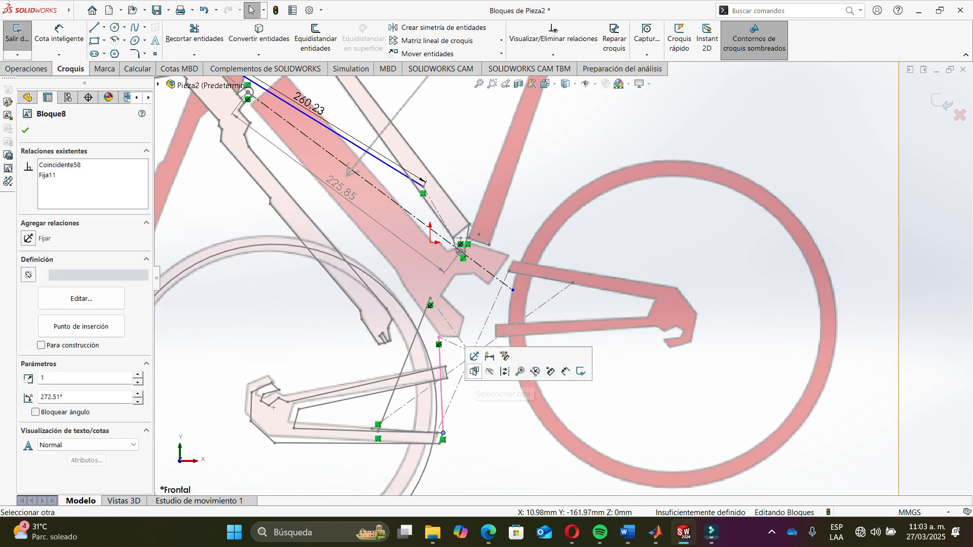
key("ctrl+z")
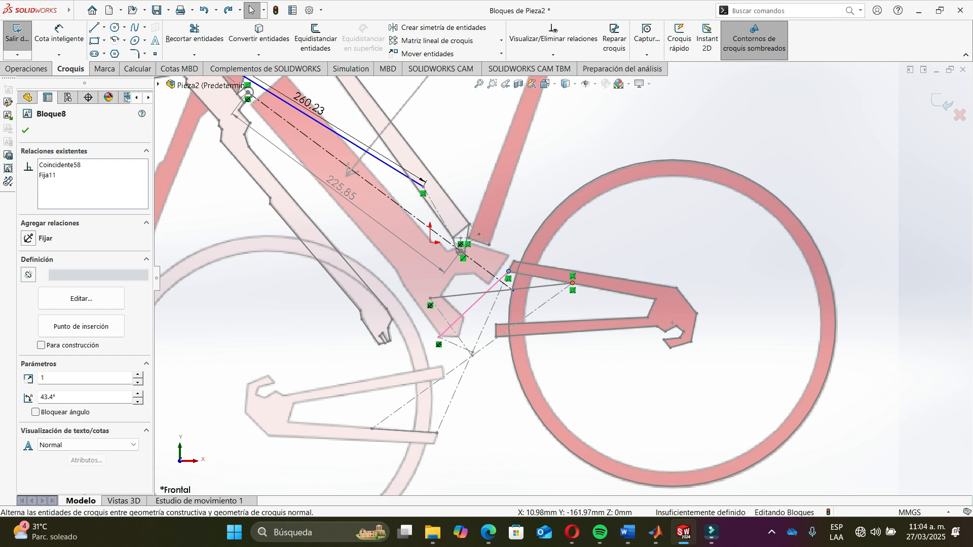
mouse_move(573, 283)
left_mouse_down()
mouse_move(512, 411)
mouse_move(446, 441)
mouse_move(372, 429)
mouse_move(497, 424)
mouse_move(553, 370)
left_mouse_up()
key("ctrl+z")
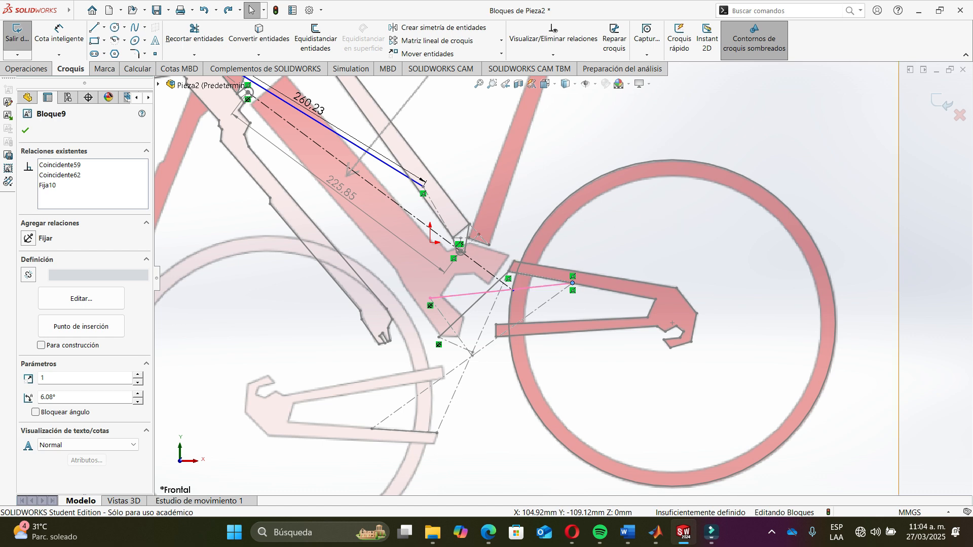
- Inspect the crank, coupler and frame blocks by selecting each one in turn
left_click(452, 295)
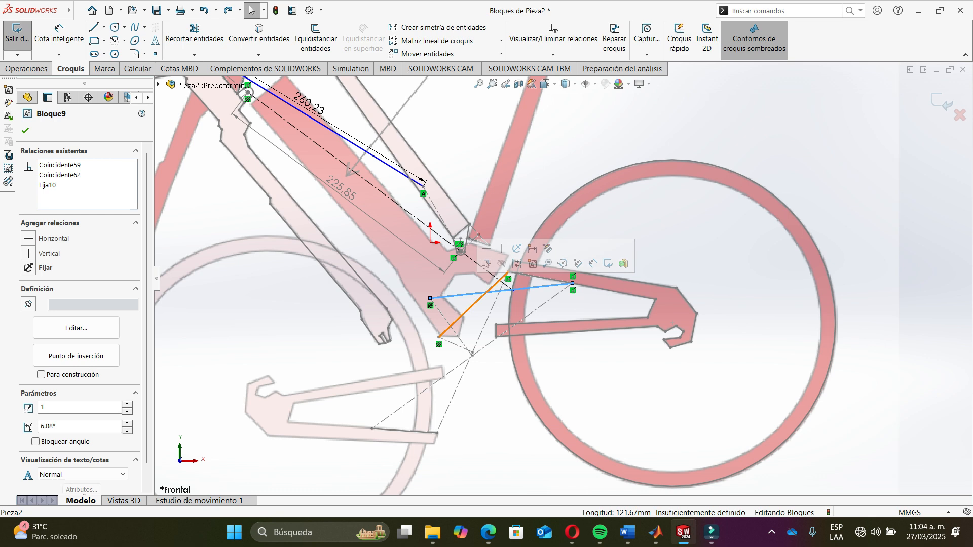
left_click(468, 309)
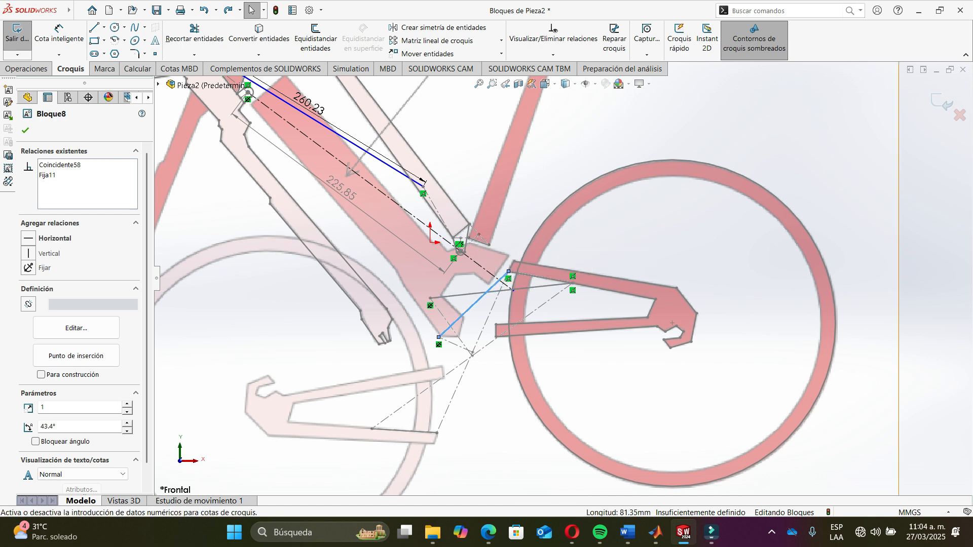
left_click(501, 290)
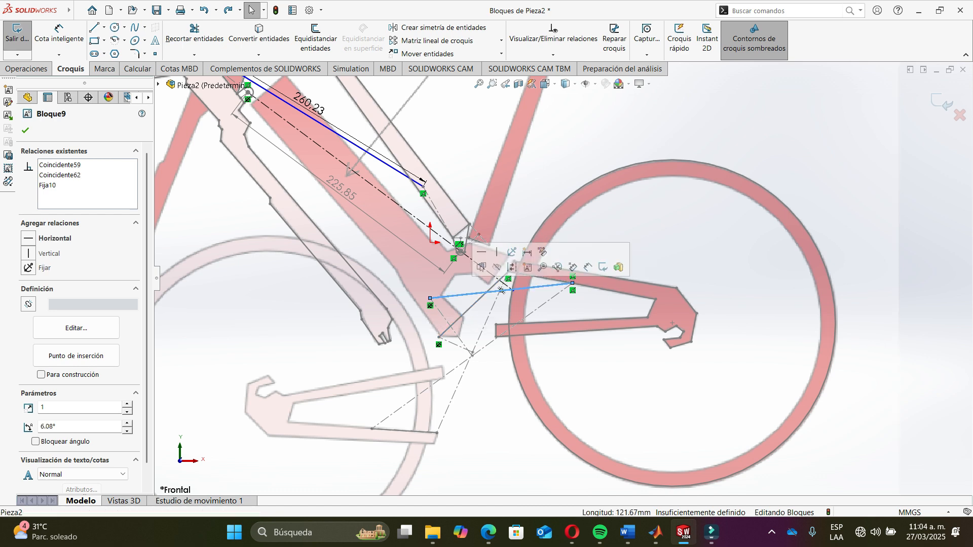
left_click(473, 304)
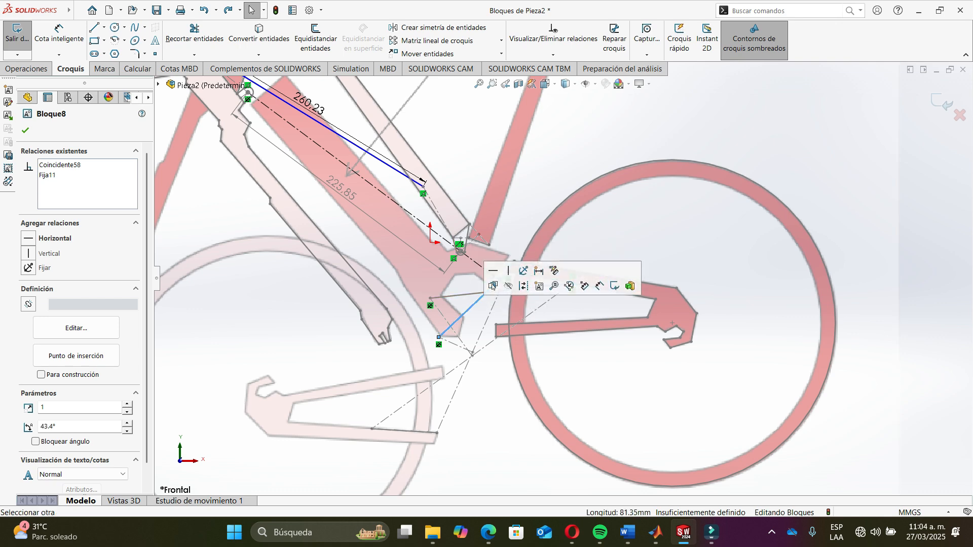
left_click(470, 294)
scroll(456, 251, "down", 5)
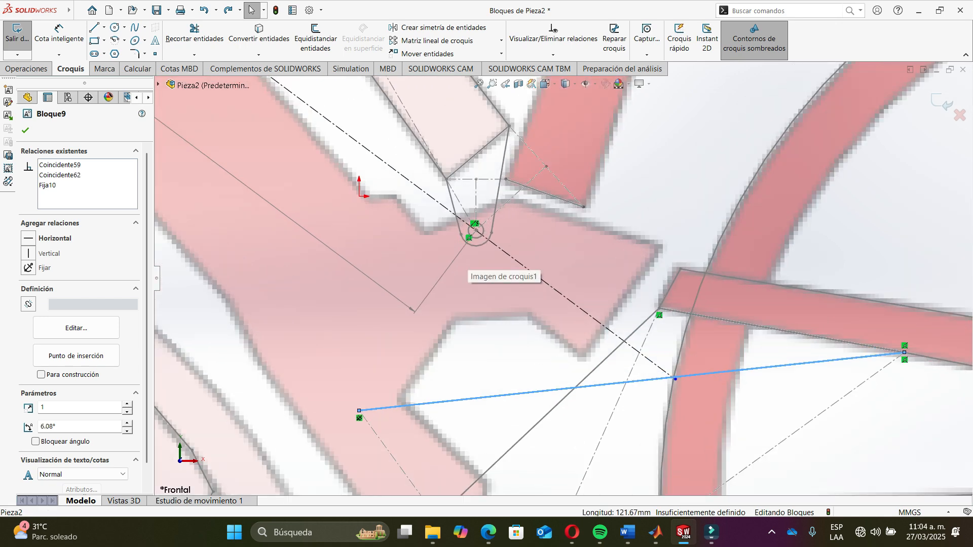
scroll(562, 277, "up", 2)
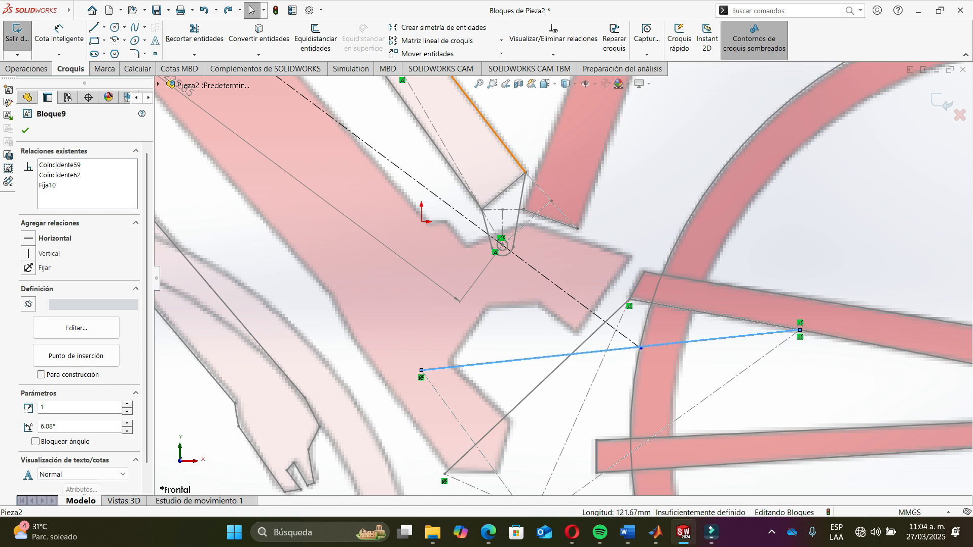
left_click(519, 211)
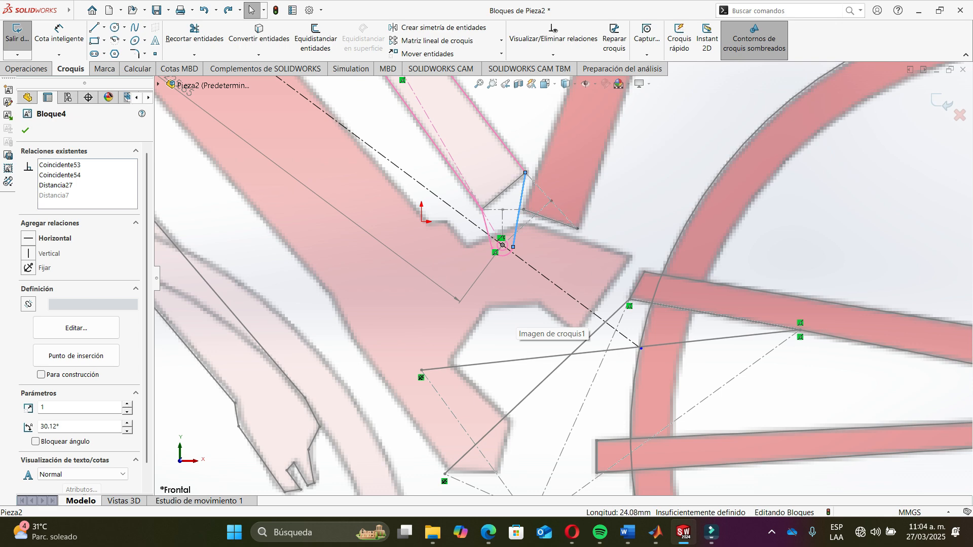
key("Escape")
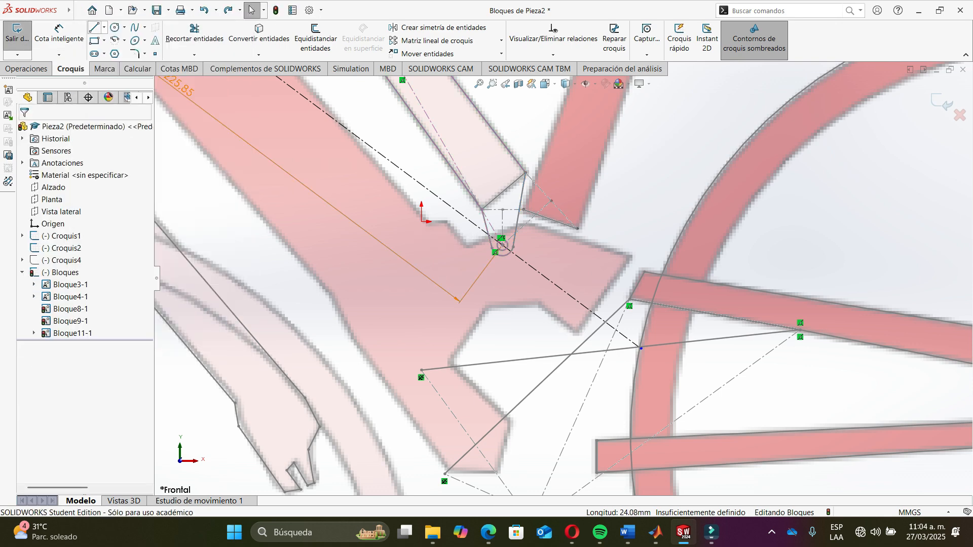
- Draw a construction line about 47.6 mm long from the frame pivot down to the lower crank pivot
left_click(104, 27)
left_click(124, 41)
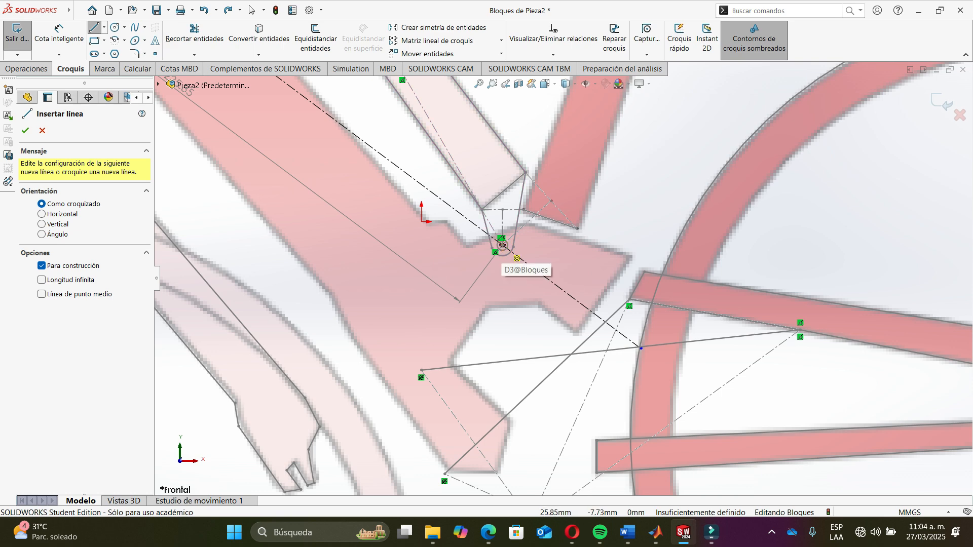
left_click(496, 252)
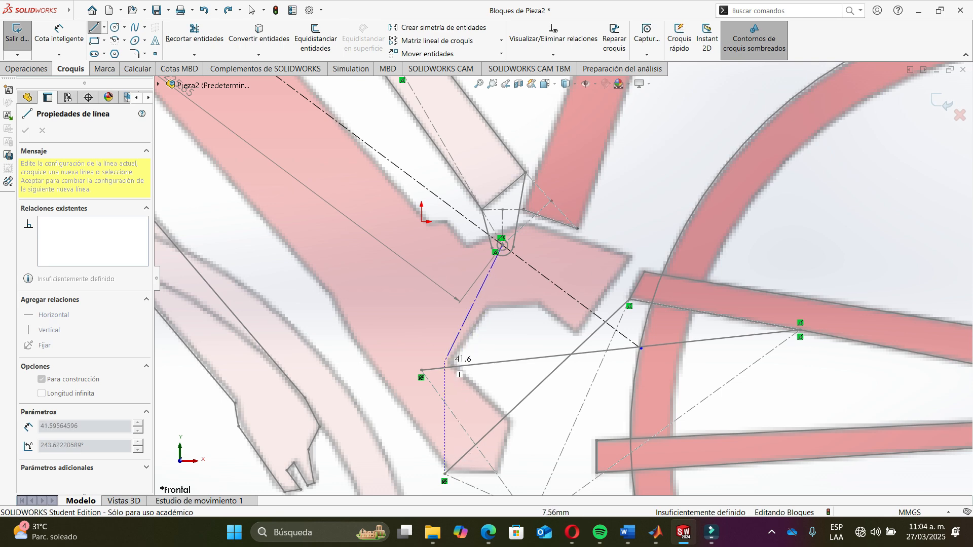
scroll(421, 372, "down", 5)
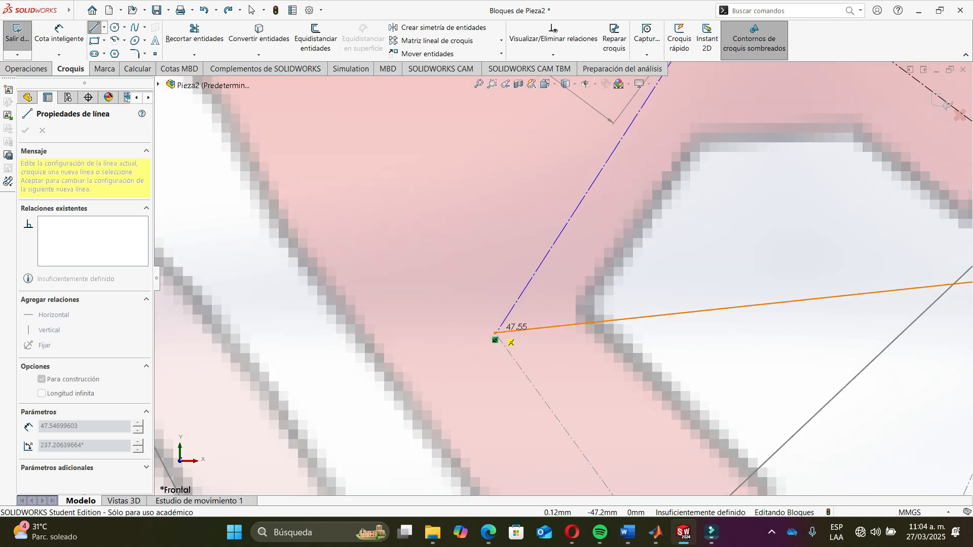
left_click(495, 338)
key("Escape")
- Add a driven dimension to the new construction line
scroll(544, 294, "up", 5)
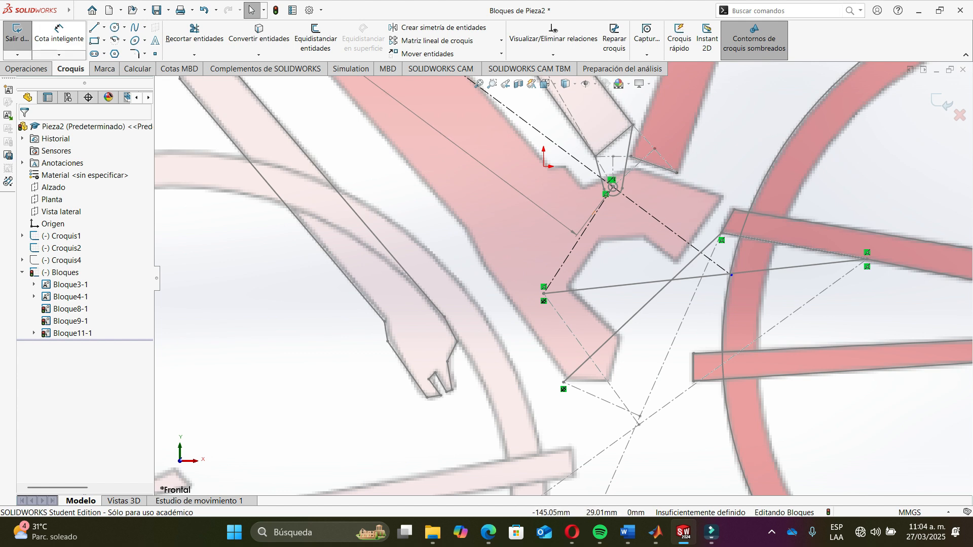
left_click(59, 31)
left_click(575, 244)
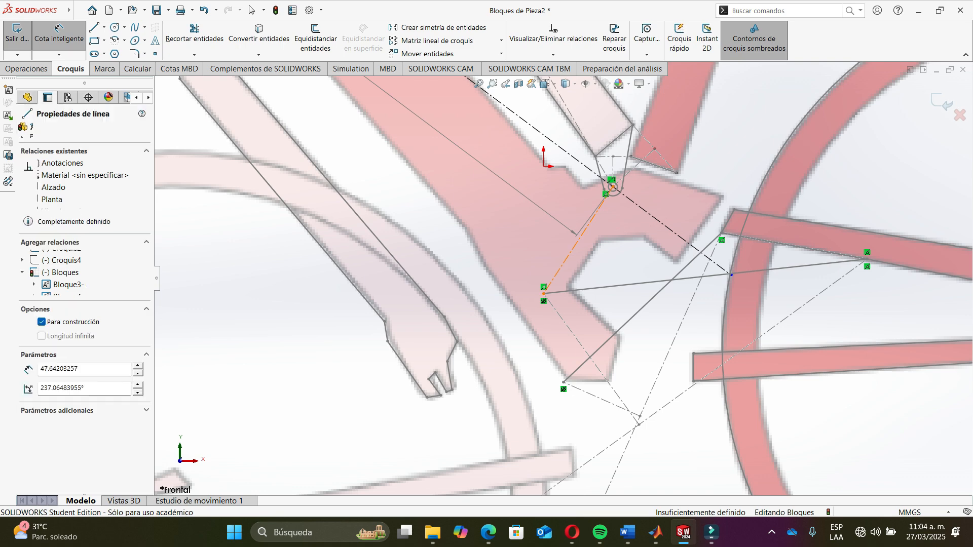
left_click(586, 243)
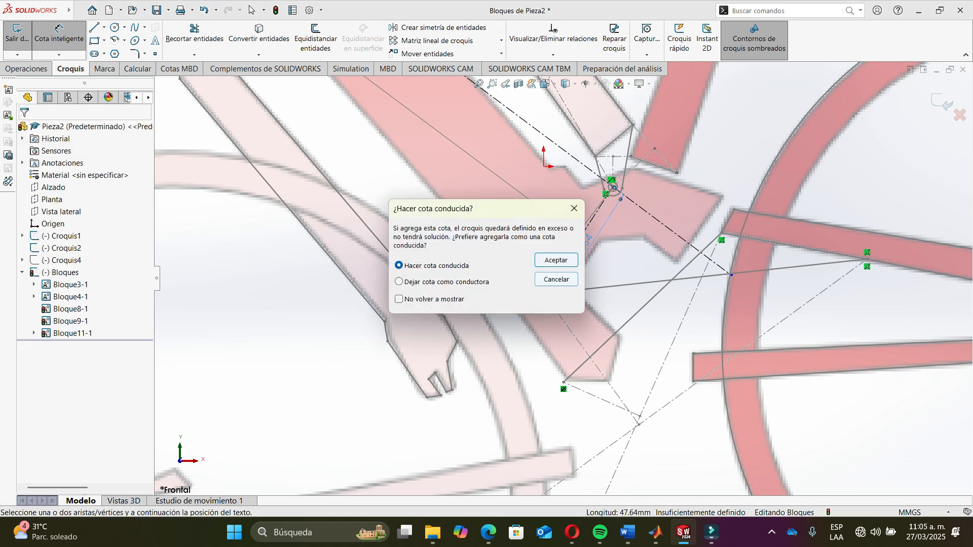
left_click(556, 260)
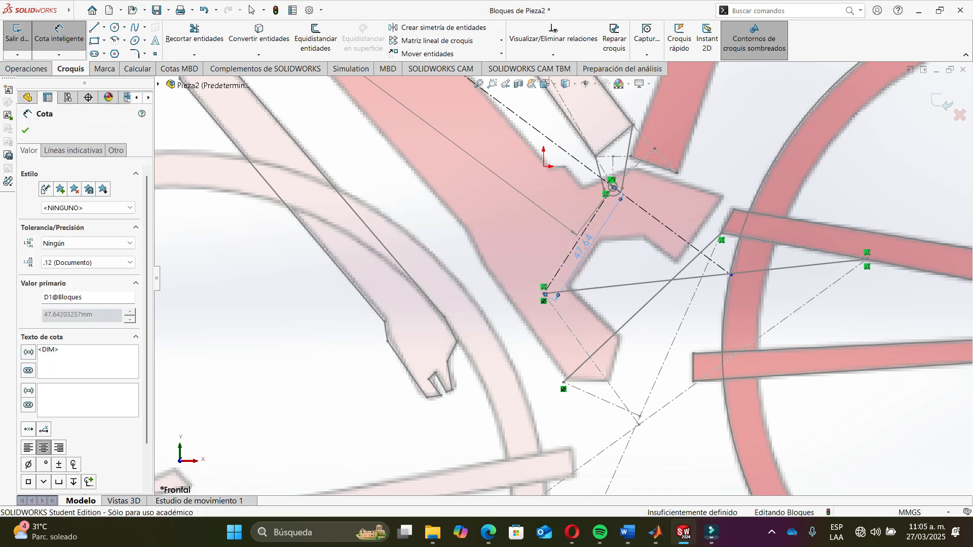
- Switch to MATLAB and review the link length values in the Freudenstein script
key("alt+Tab")
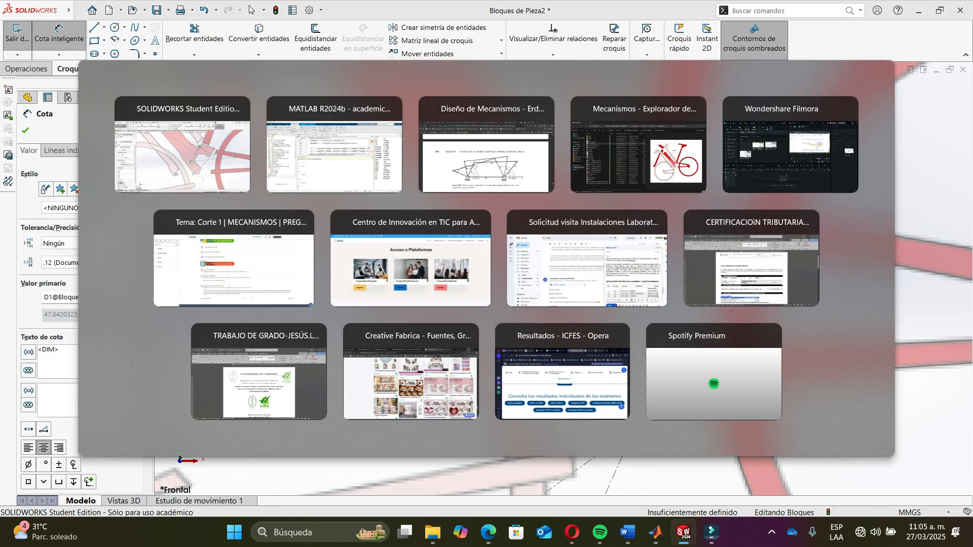
scroll(506, 188, "up", 4)
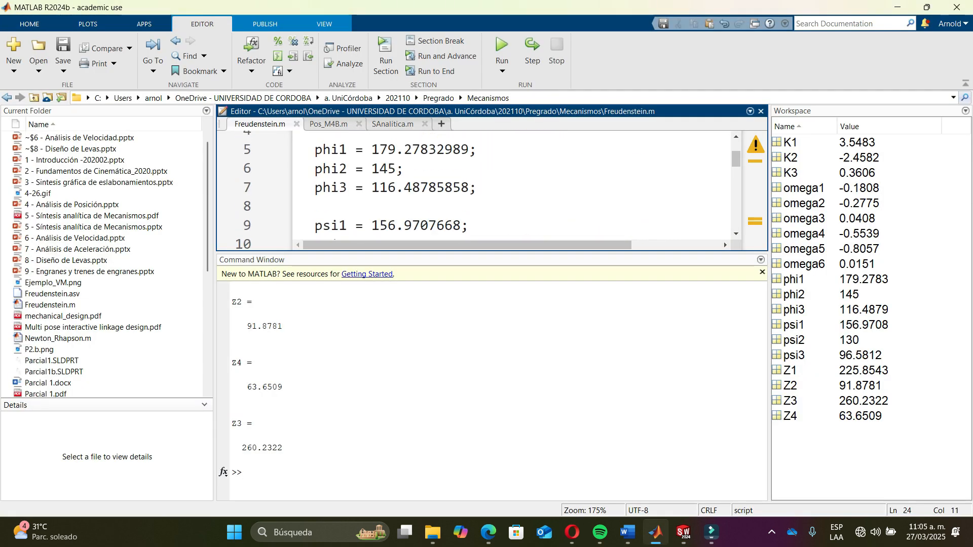
scroll(507, 188, "down", 7)
scroll(507, 188, "up", 2)
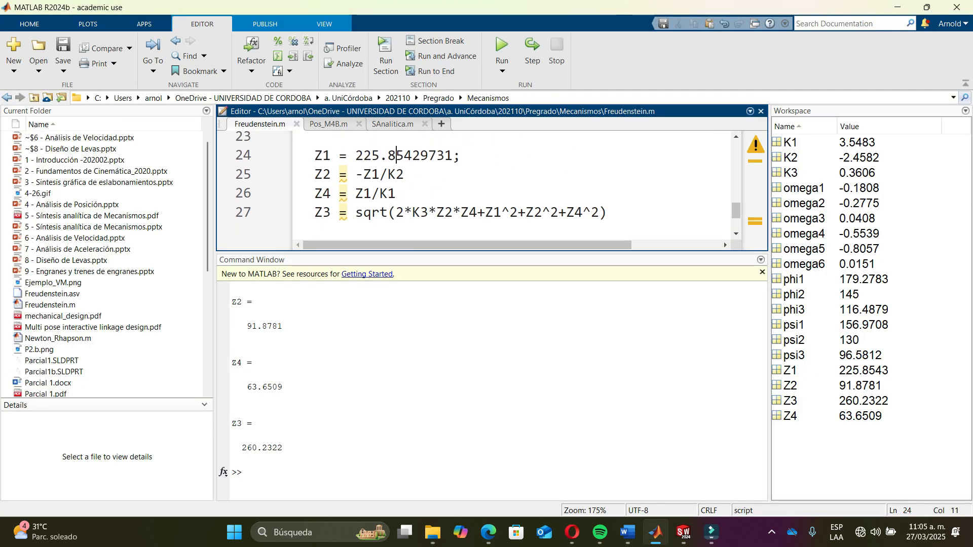
- Replace the Z1 value in the Freudenstein script with the construction line length 47.64203257
left_click_drag(355, 210, 445, 210)
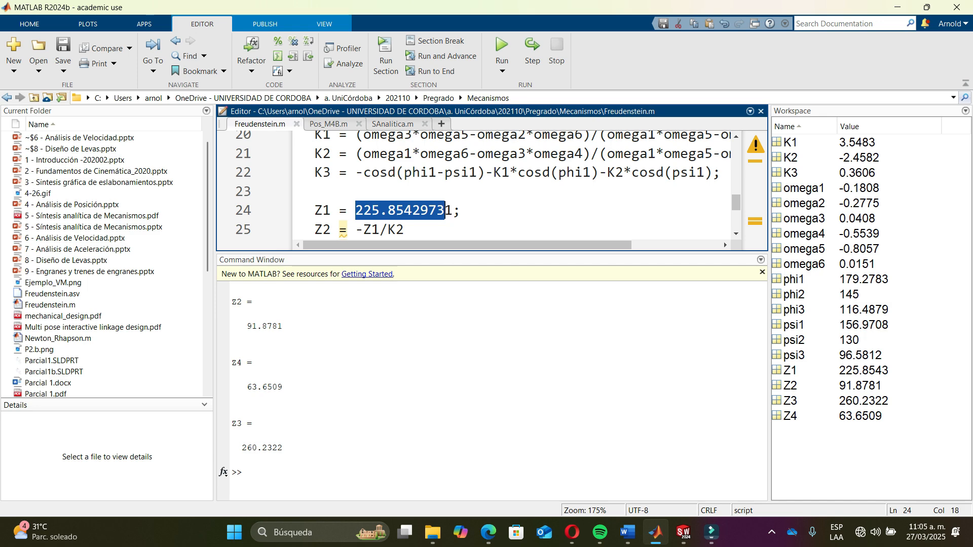
type("47.21;")
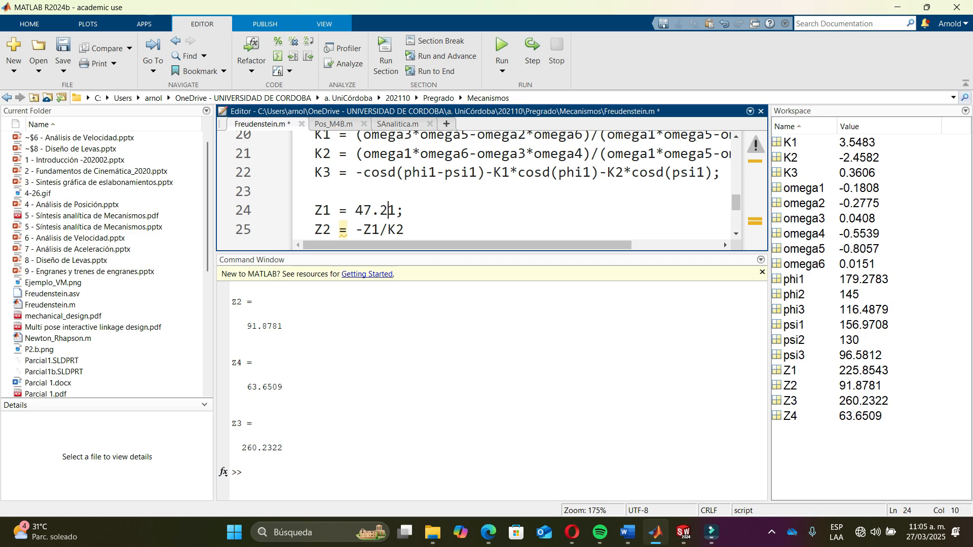
key("alt+Tab")
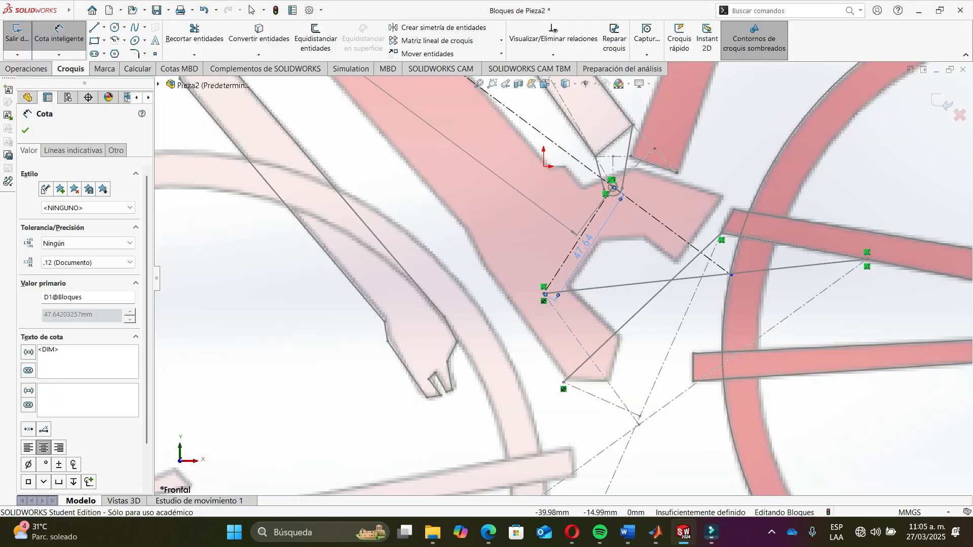
key("alt+Tab")
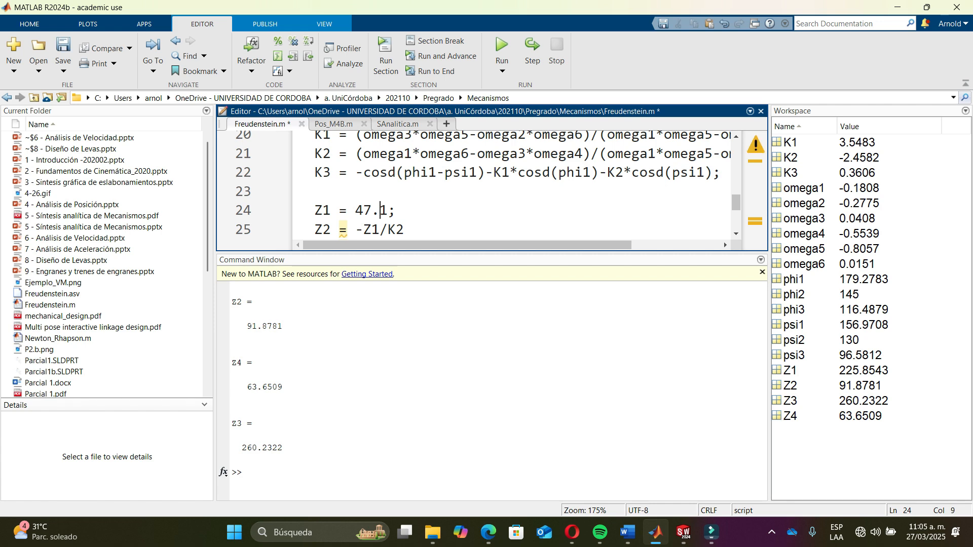
type(".642032")
key("alt+Tab")
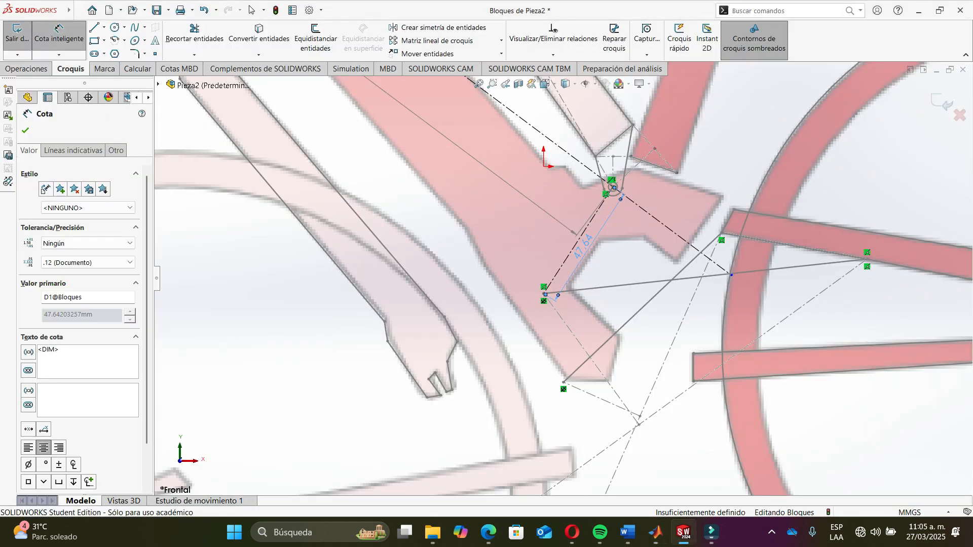
key("alt+Tab")
type("203257")
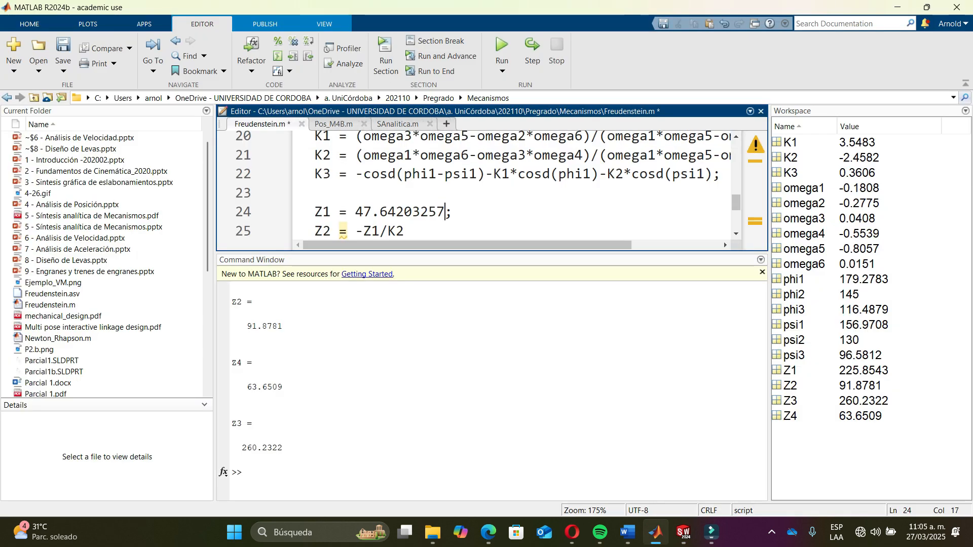
- Scroll the script up to the input angles phi and psi, then leave the dimension tool in SolidWorks
scroll(479, 185, "up", 5)
scroll(479, 185, "up", 1)
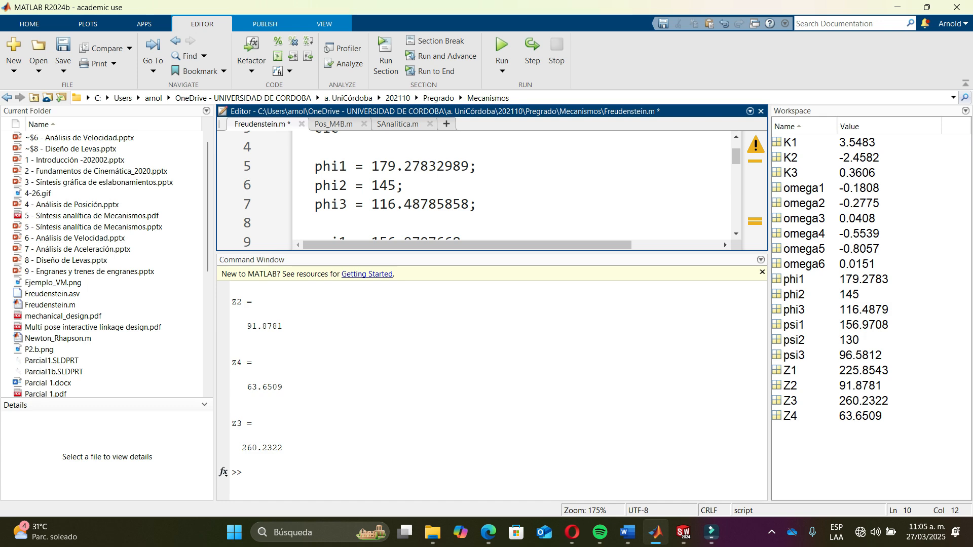
left_click_drag(492, 252, 492, 325)
key("alt+Tab")
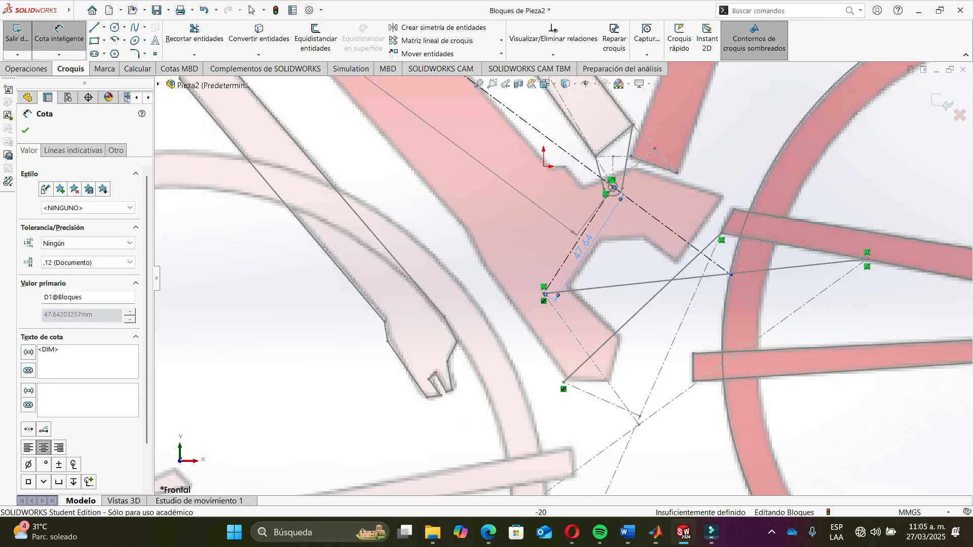
key("Escape")
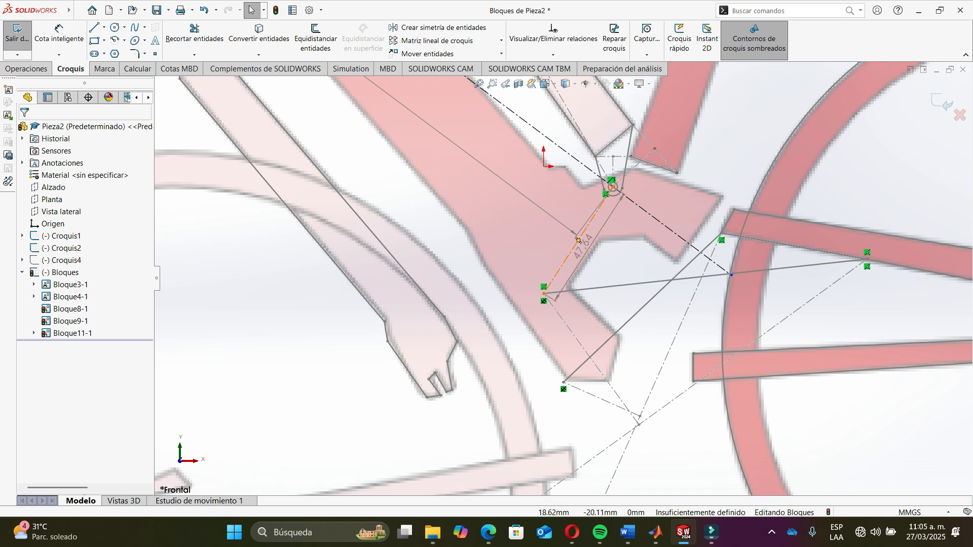
- Try to sketch a construction line from the frame pivot toward the upper frame point
scroll(646, 159, "down", 5)
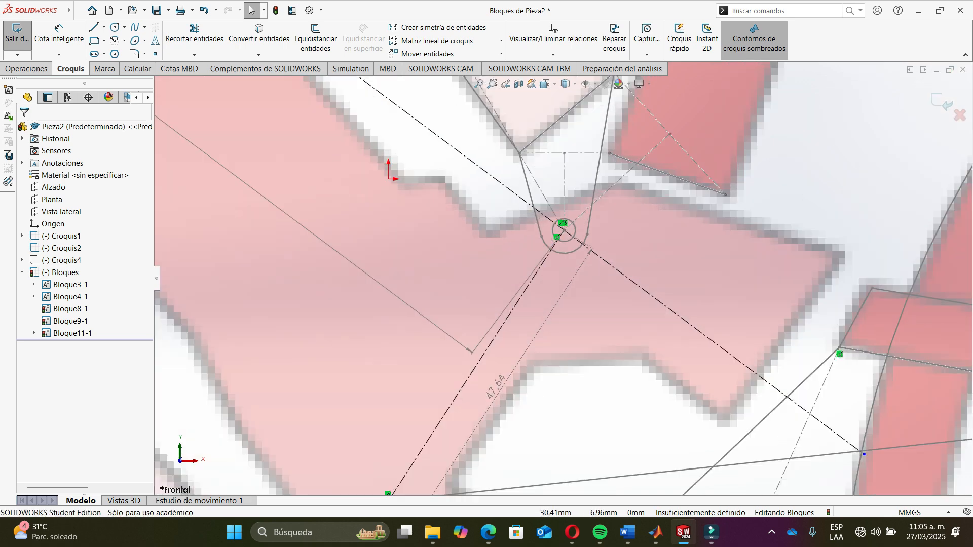
scroll(592, 237, "up", 6)
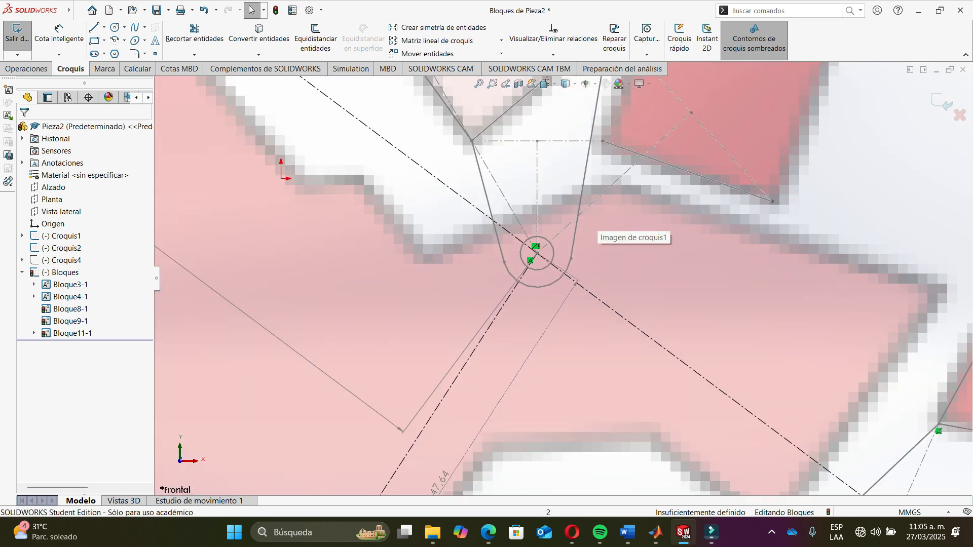
scroll(592, 237, "up", 2)
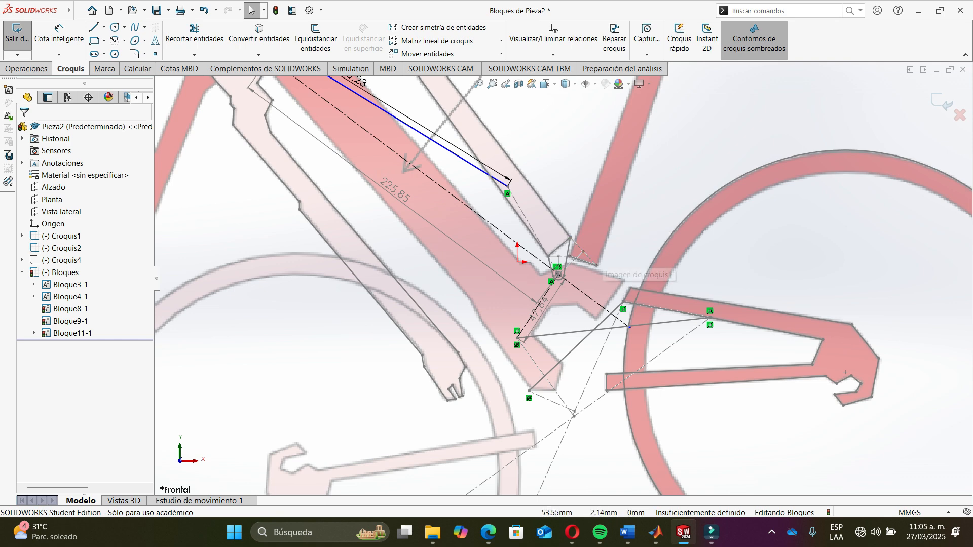
scroll(609, 276, "down", 5)
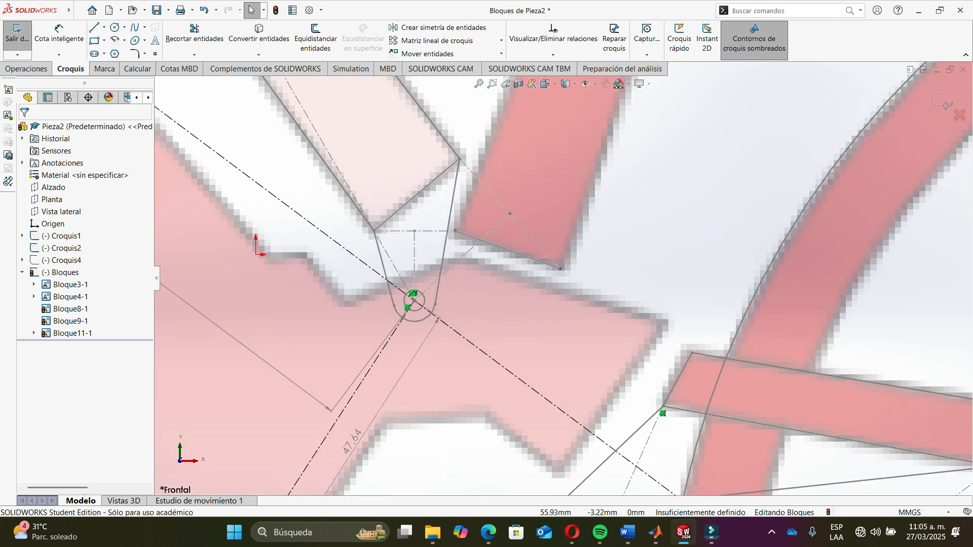
scroll(610, 280, "down", 1)
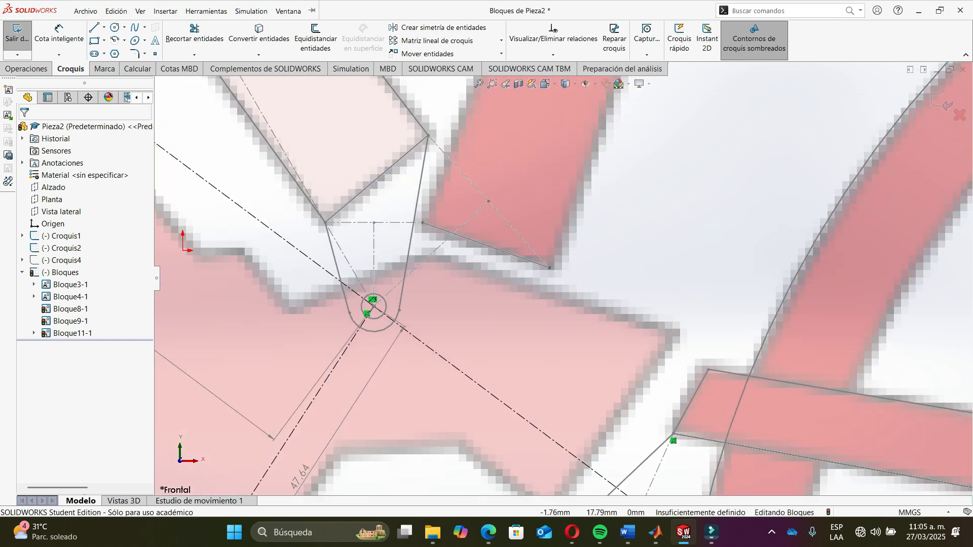
left_click(85, 11)
key("Escape")
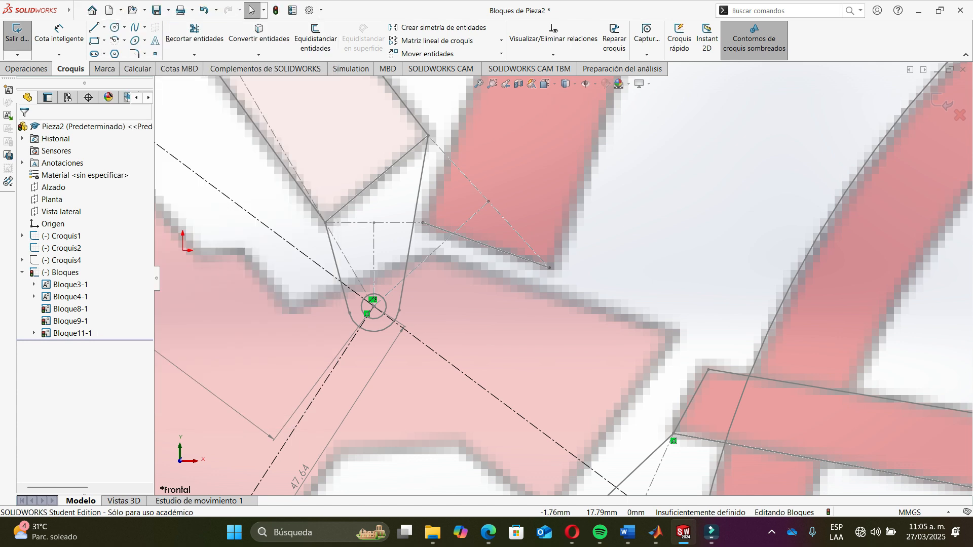
left_click(104, 28)
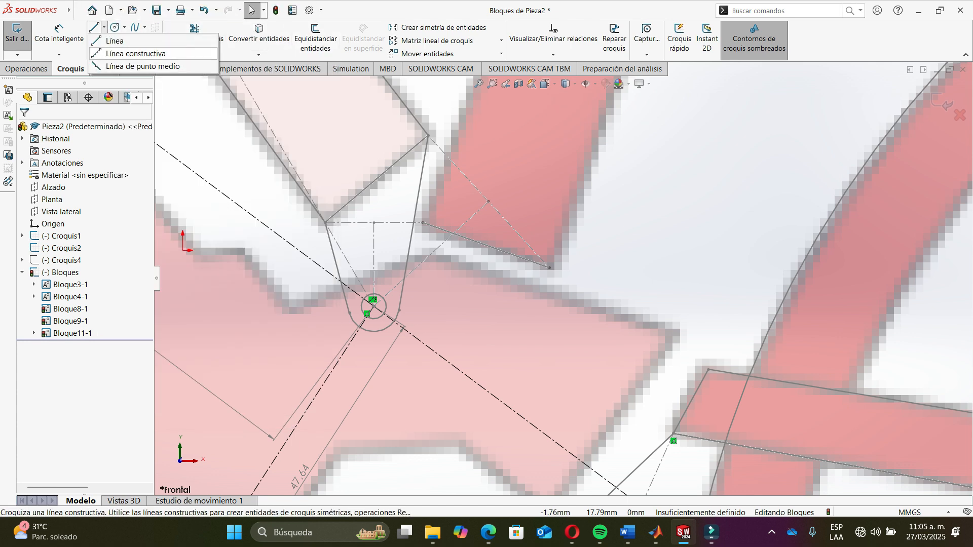
left_click(133, 49)
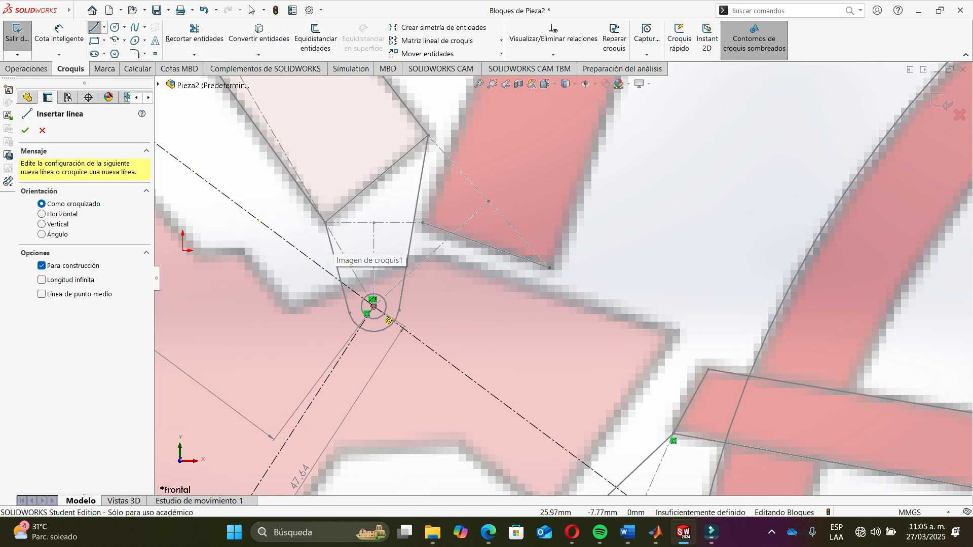
left_click(373, 306)
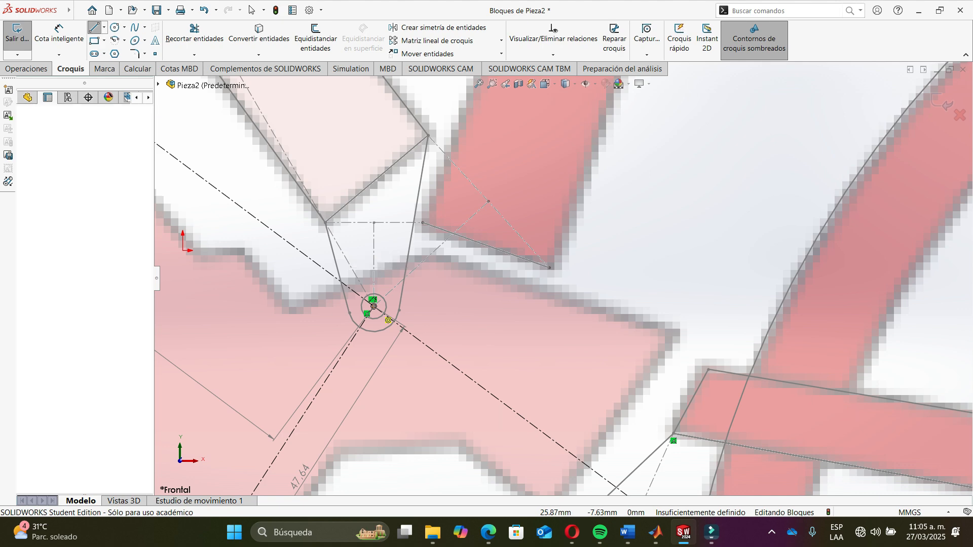
left_click(423, 223)
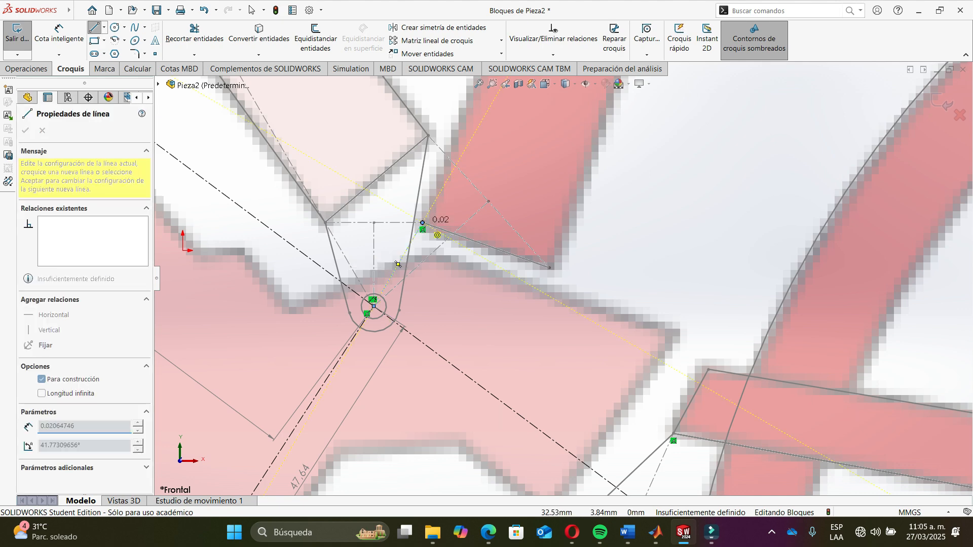
key("Escape")
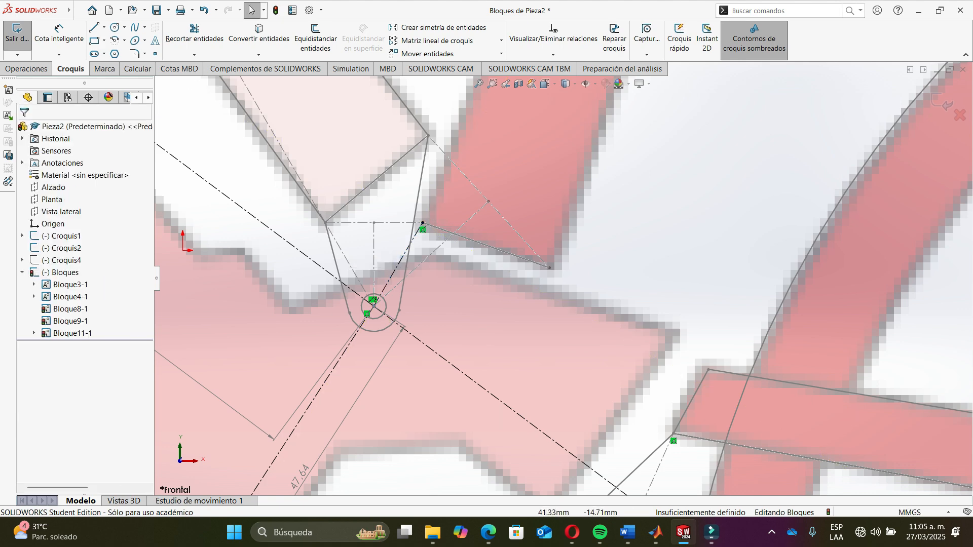
- Dimension the angle between the 47.64 construction line and the crank block, and select its value to copy
scroll(499, 349, "up", 3)
scroll(448, 332, "down", 4)
scroll(426, 304, "down", 3)
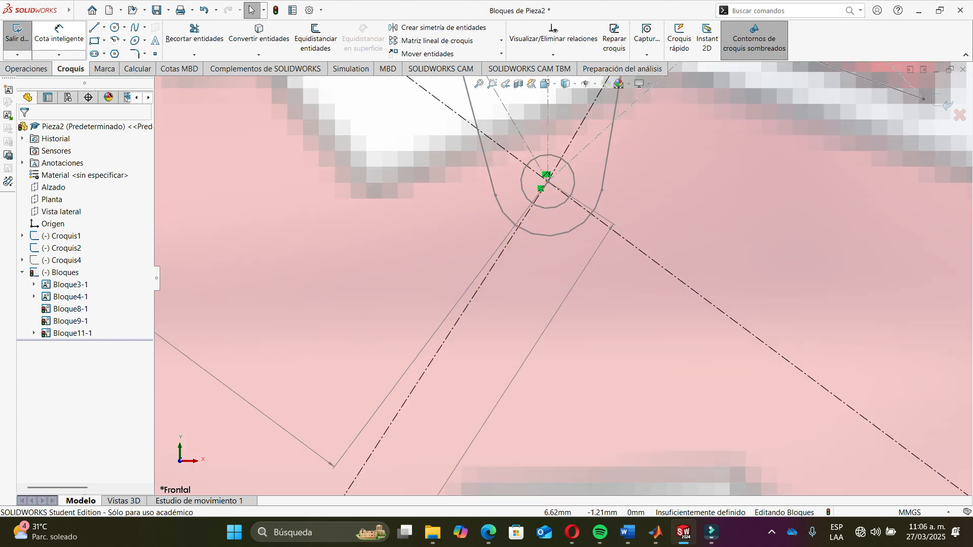
left_click(59, 35)
left_click(428, 362)
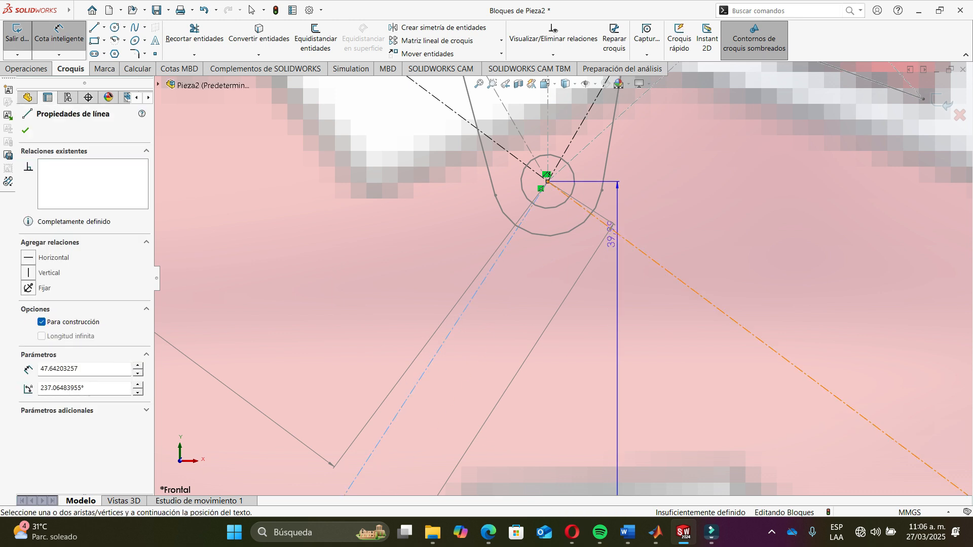
left_click(484, 152)
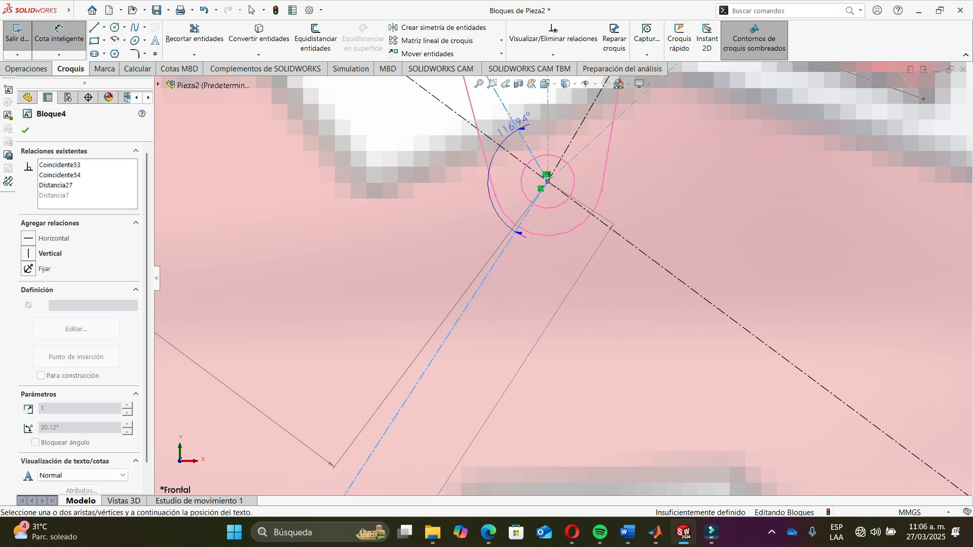
left_click(655, 228)
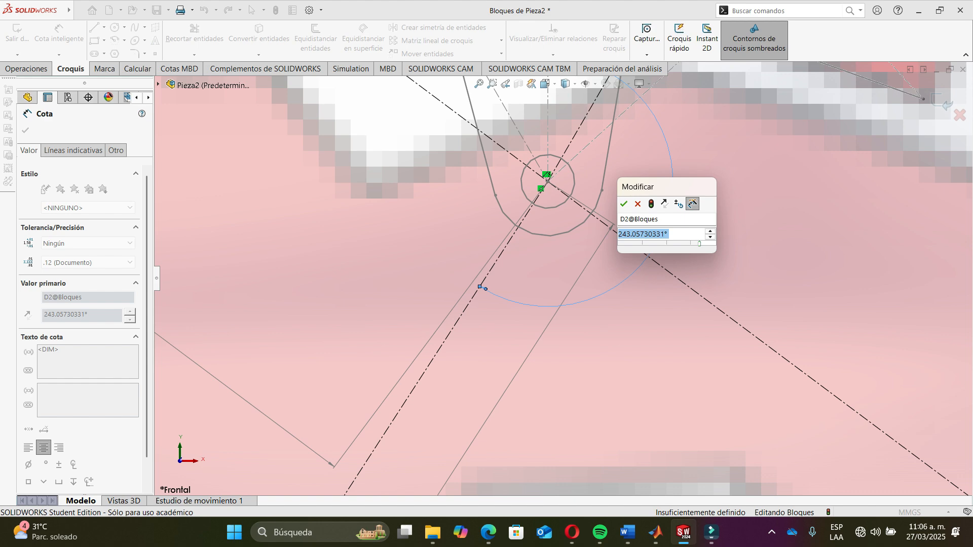
left_click(665, 233)
key("ctrl+a")
key("ctrl+c")
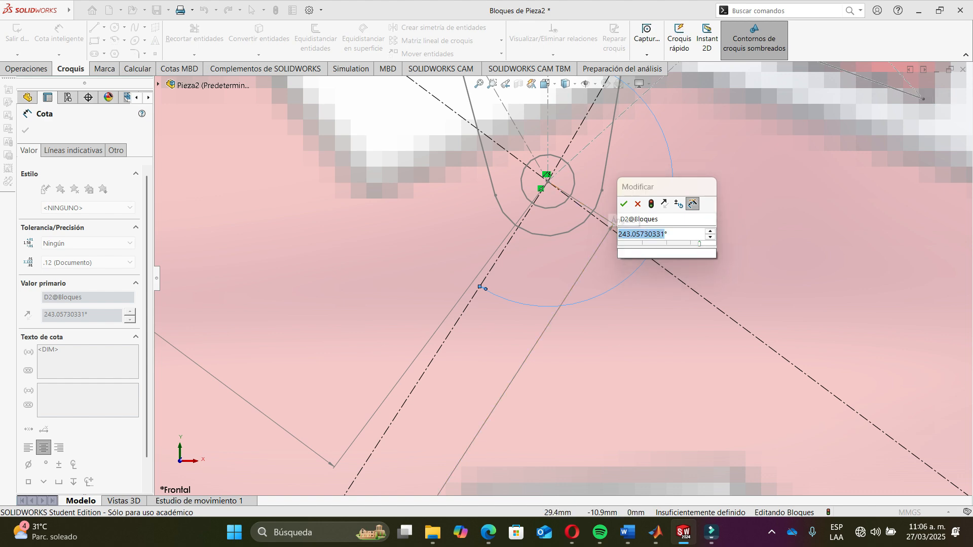
- Paste 243.05730331 as phi1 in the Freudenstein script and clear the phi2 value
key("alt+Tab")
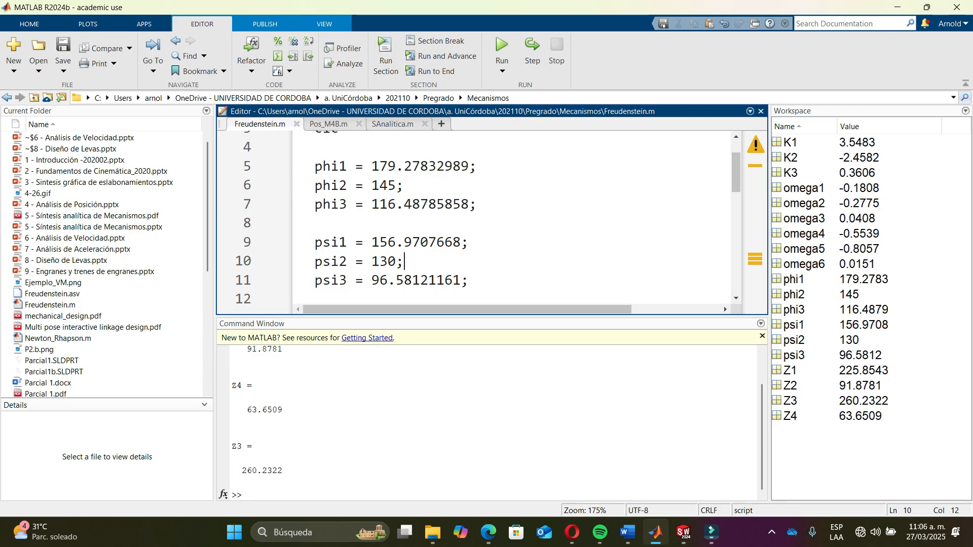
left_click_drag(372, 166, 461, 166)
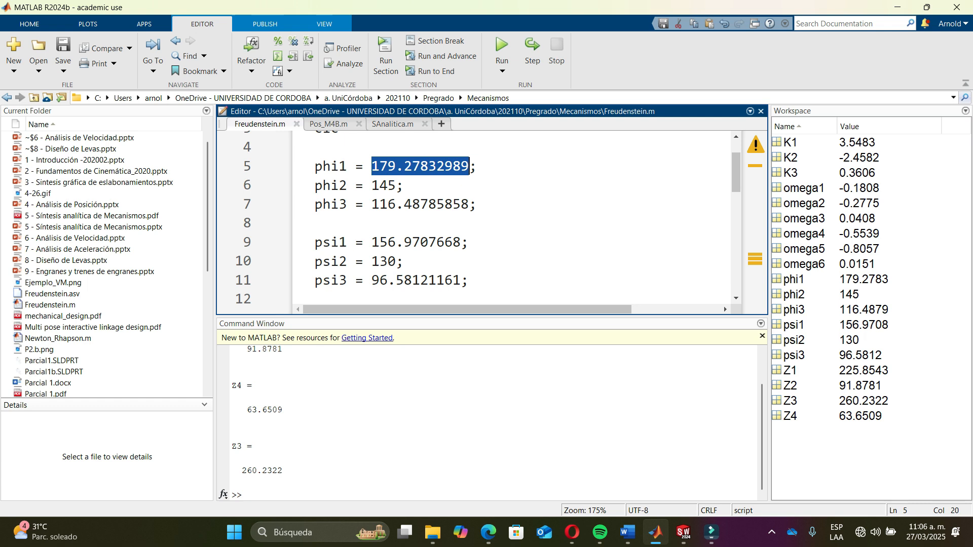
key("ctrl+v")
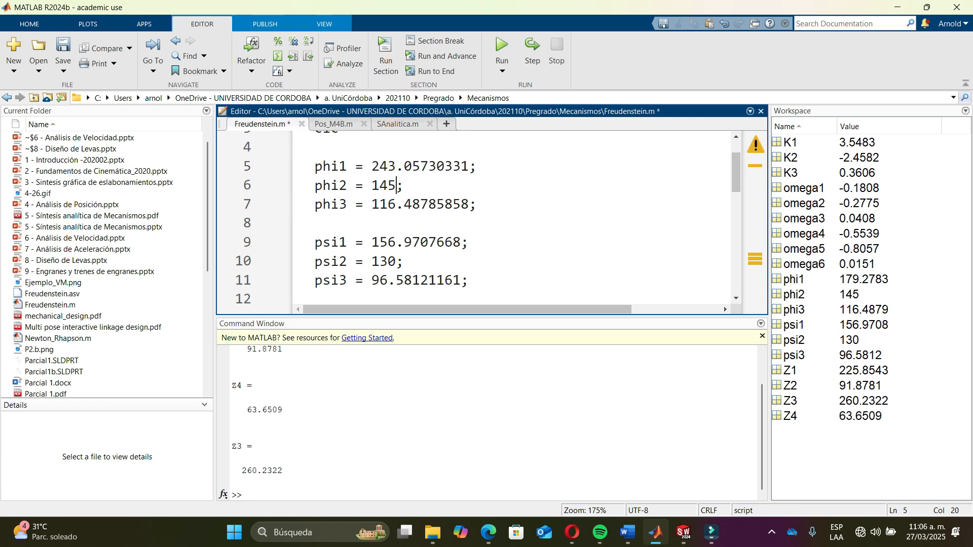
key("shift+Left")
key("shift+Left")
key("BackSpace")
- Confirm the 243.06° angle, then add a driven angle dimension between the construction line and the adjacent block
key("alt+Tab")
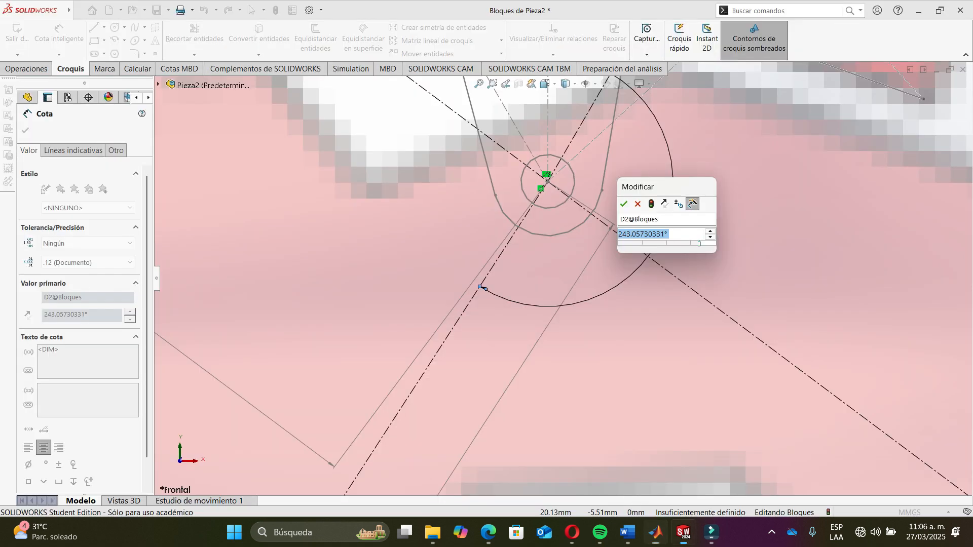
key("Return")
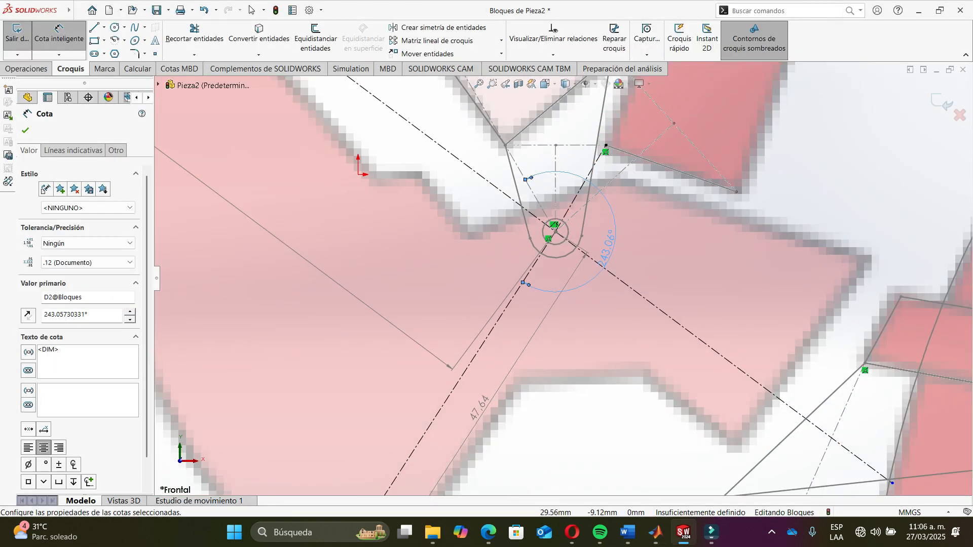
scroll(552, 229, "down", 4)
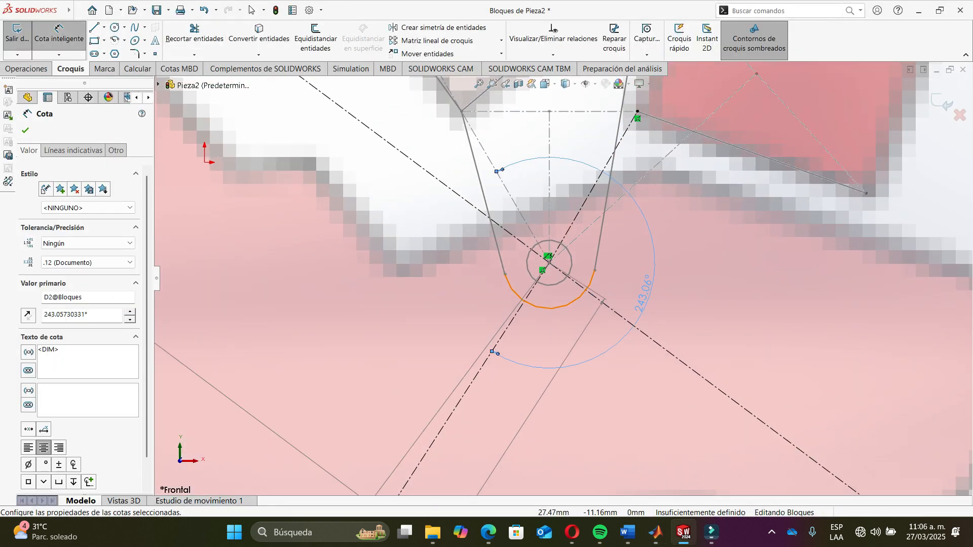
left_click(532, 279)
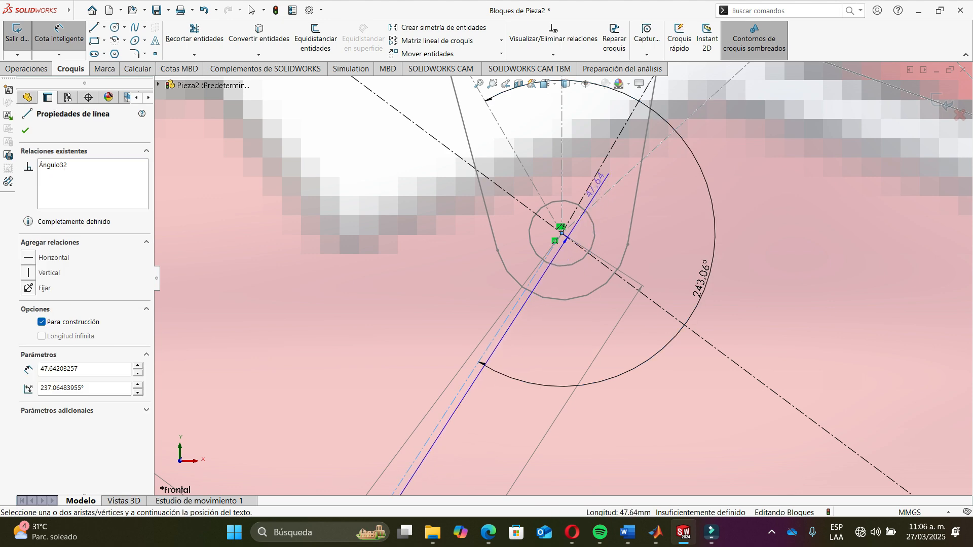
left_click(606, 157)
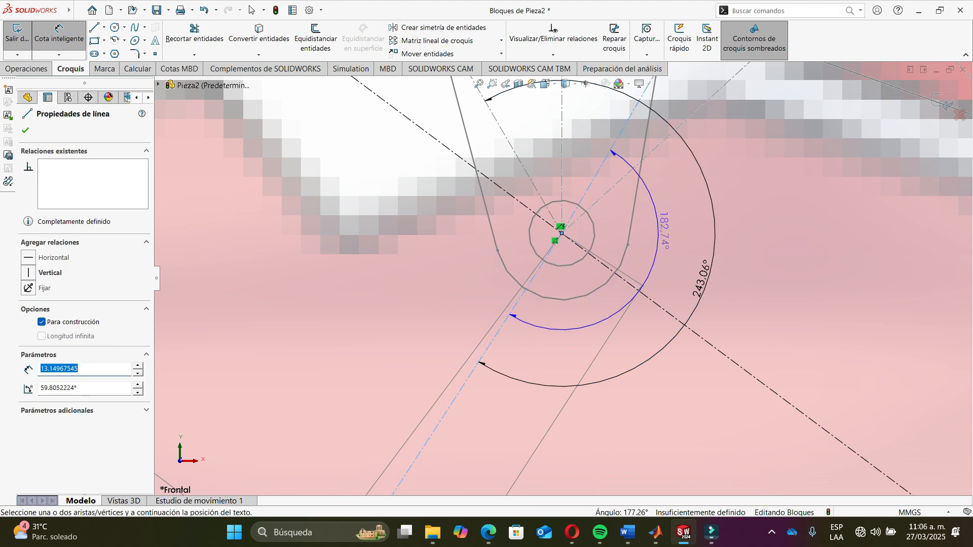
left_click(678, 235)
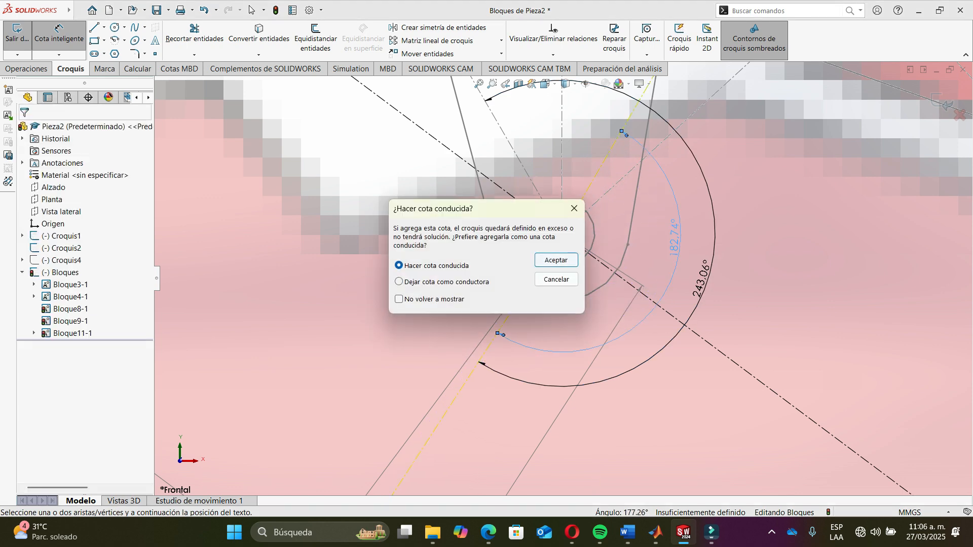
key("Return")
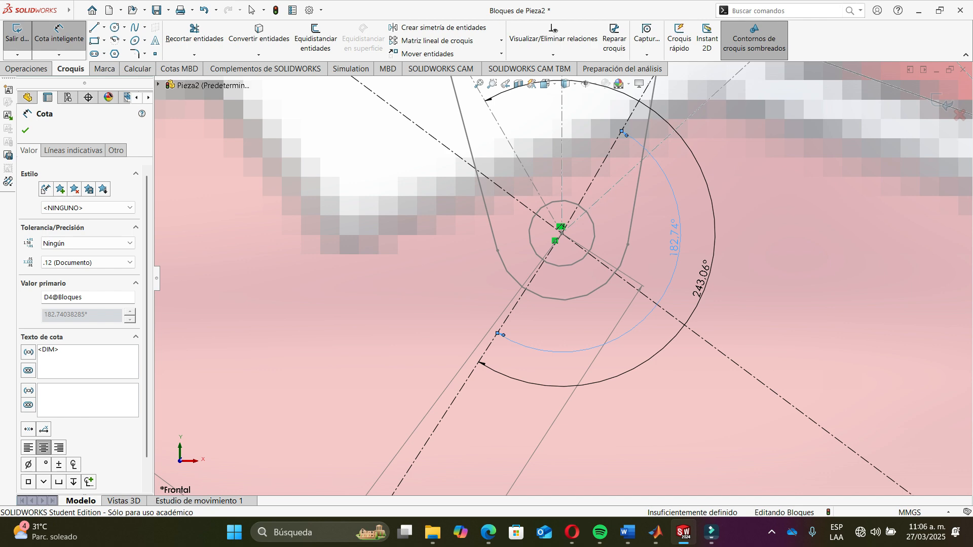
- Replace the phi3 value in the Freudenstein script with 182.74038285
key("alt+Tab")
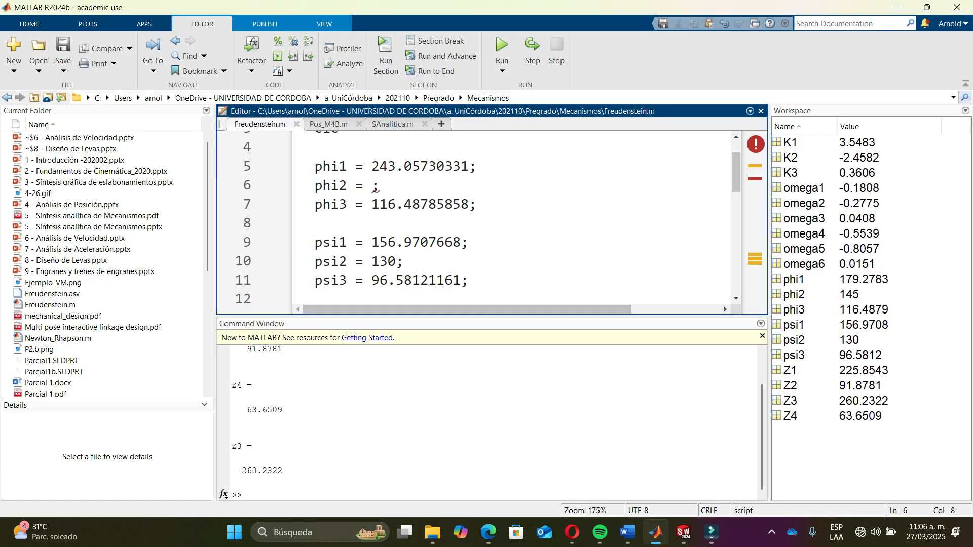
key("shift+Right")
key("shift+Right")
key("shift+Right")
key("shift+Right")
key("shift+Right")
key("shift+Right")
key("shift+Right")
key("shift+Right")
key("shift+Right")
key("shift+Right")
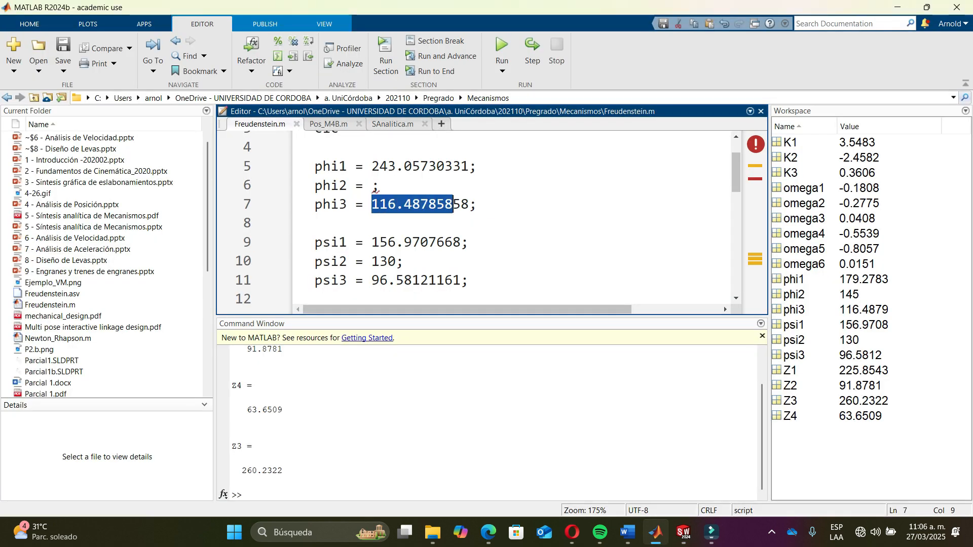
type("182")
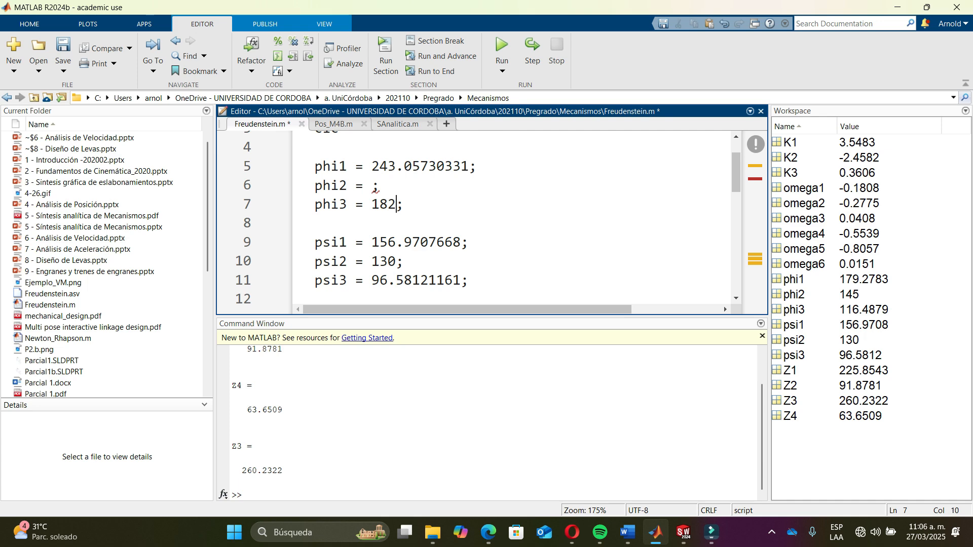
key("alt+Tab")
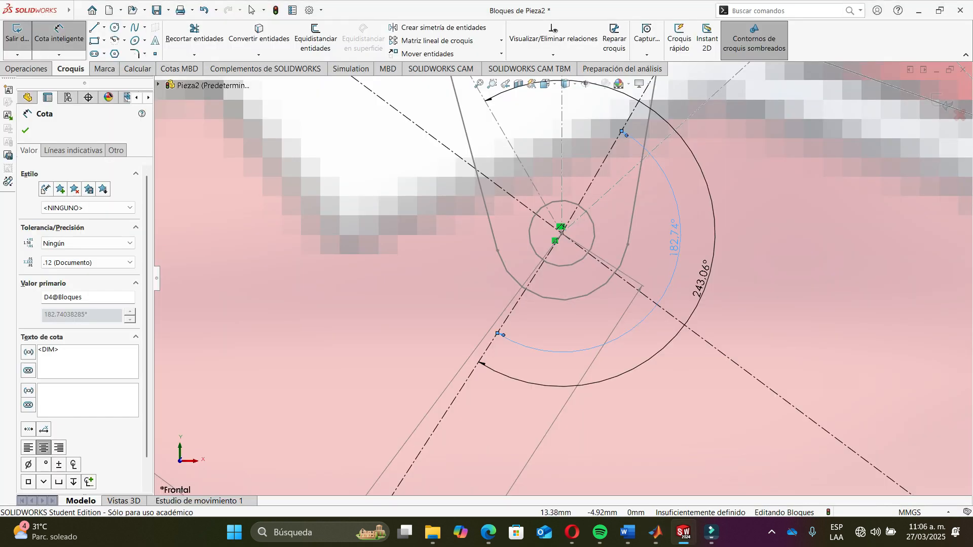
key("alt+Tab")
type(".74")
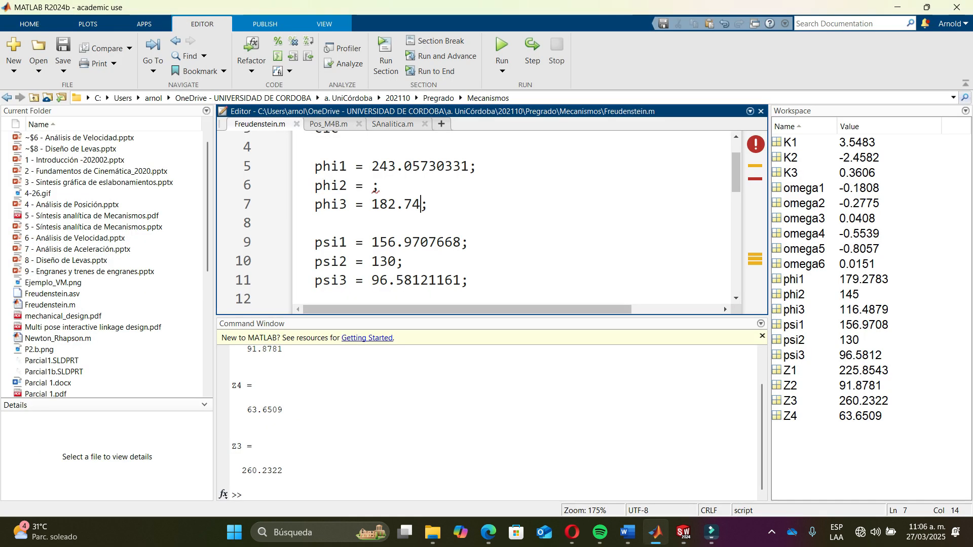
type("038285")
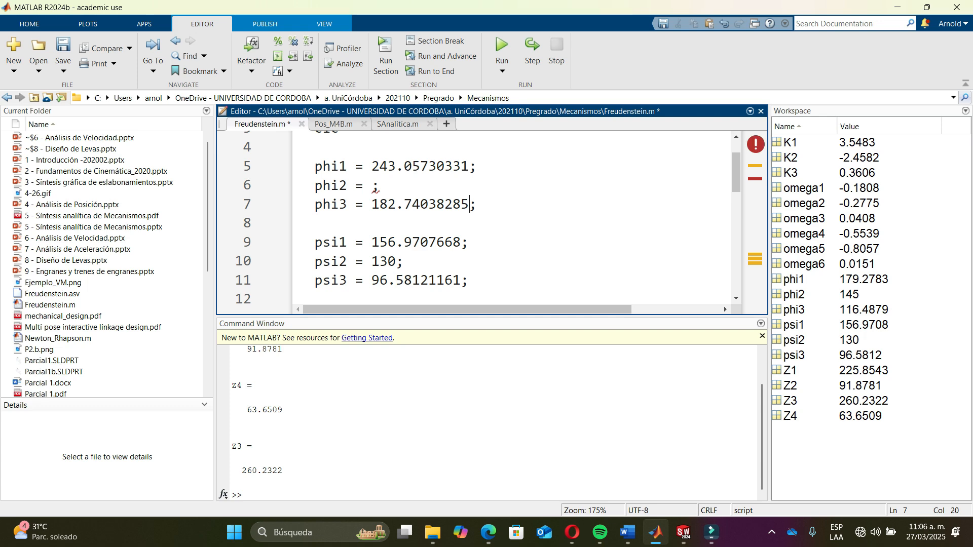
key("alt+Tab")
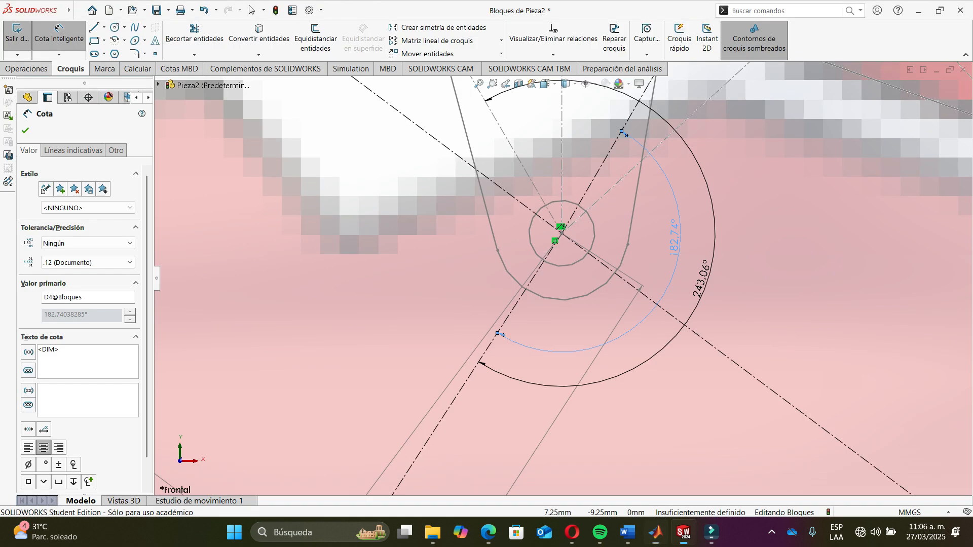
key("alt+Tab")
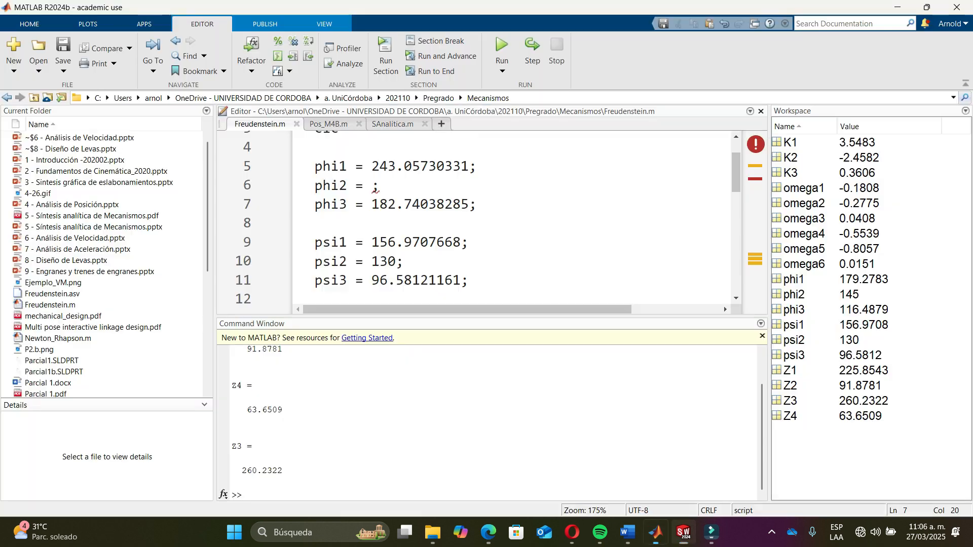
scroll(724, 306, "up", 1)
scroll(724, 307, "down", 3)
scroll(724, 307, "up", 2)
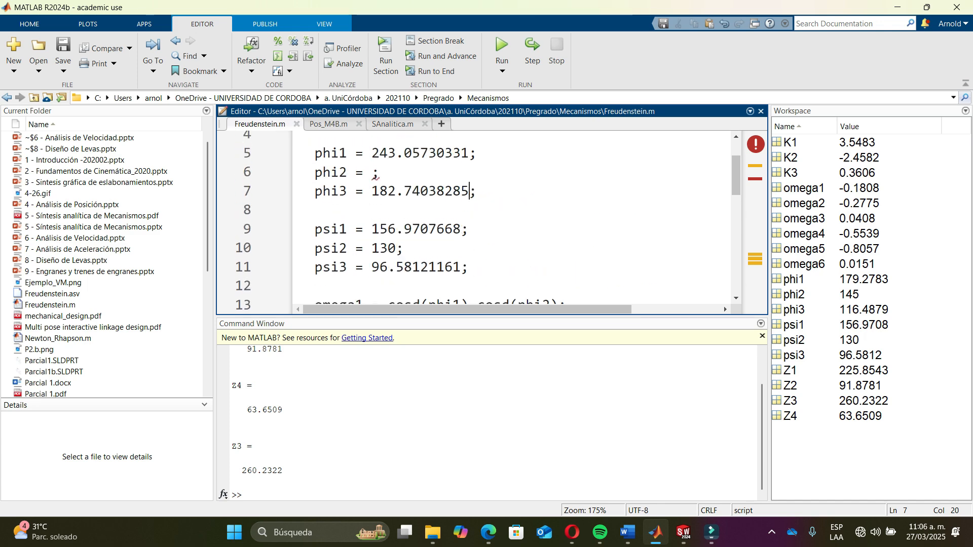
key("alt+Tab")
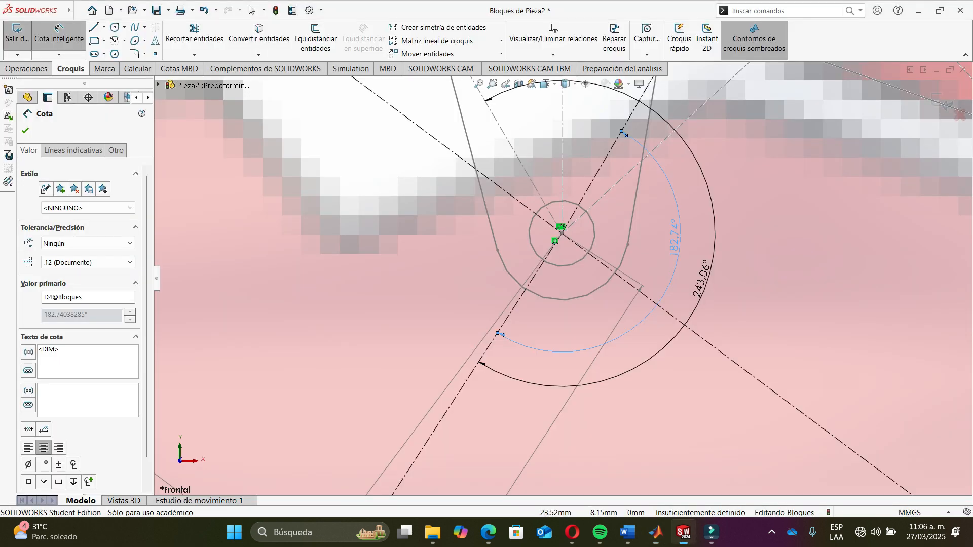
scroll(560, 274, "up", 10)
key("Escape")
scroll(581, 204, "up", 5)
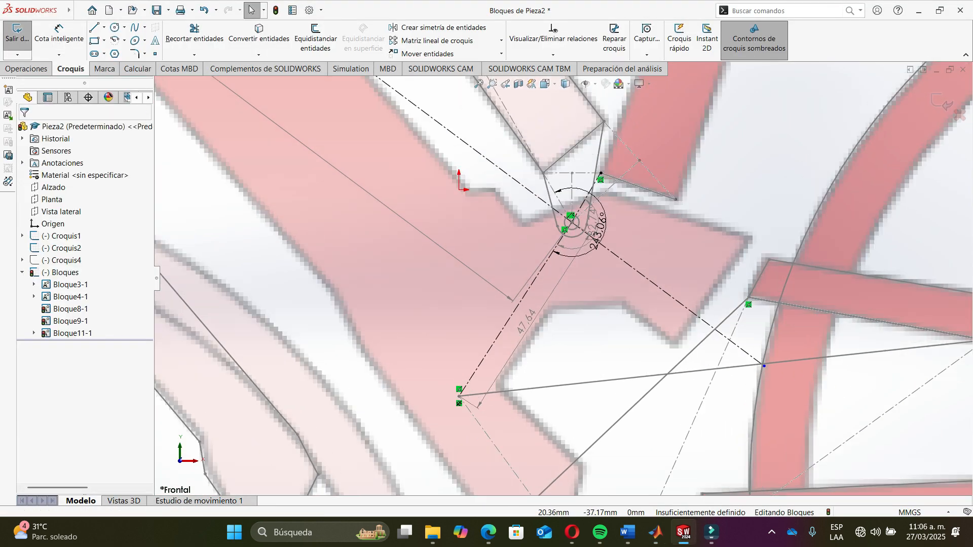
scroll(545, 355, "down", 4)
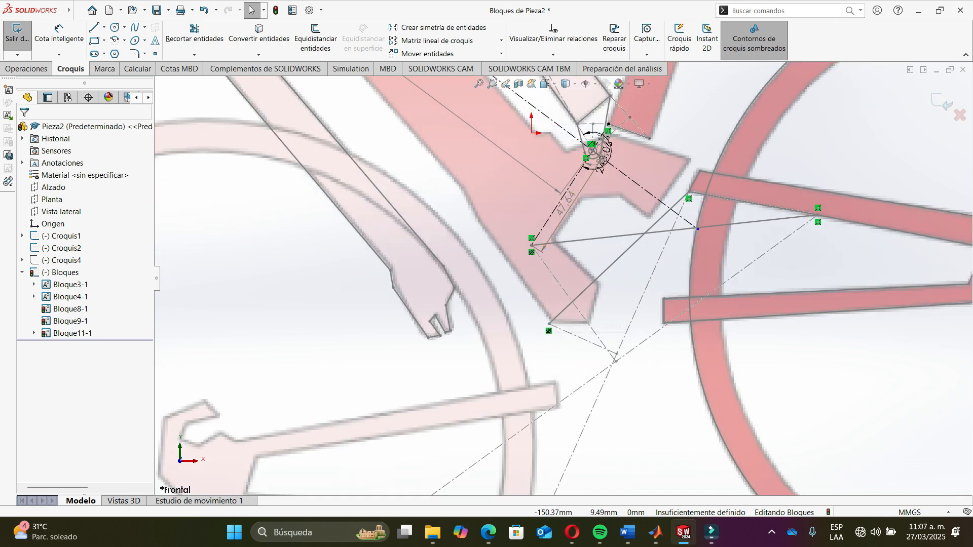
- Sketch a construction line continuing the 47.64 line downward beyond its lower pivot
left_click(104, 28)
left_click(135, 54)
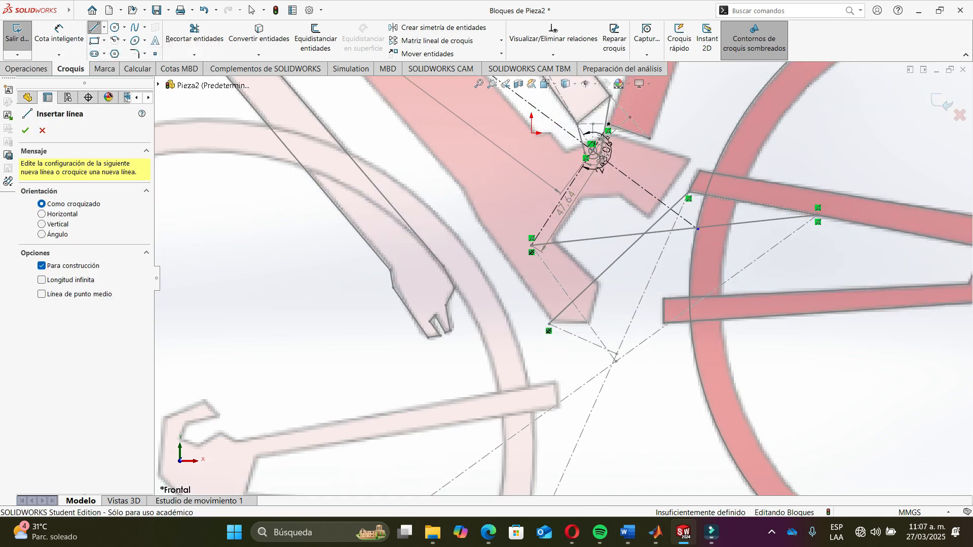
scroll(492, 292, "down", 8)
left_click(634, 120)
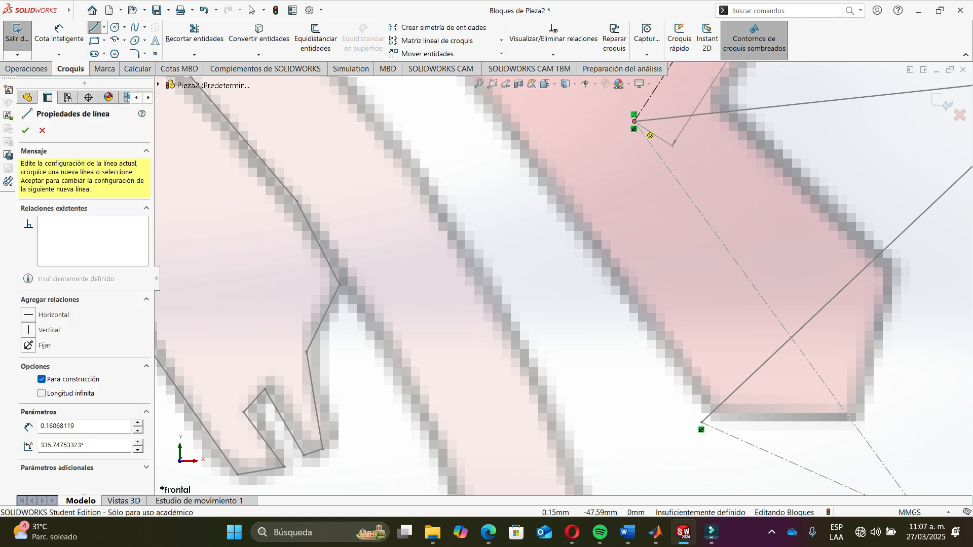
scroll(563, 279, "up", 6)
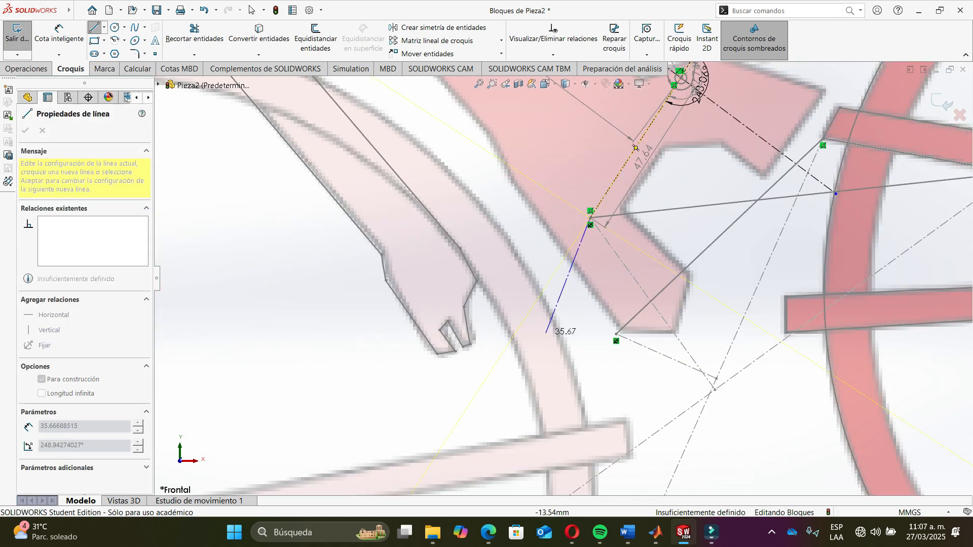
left_click(495, 363)
key("Escape")
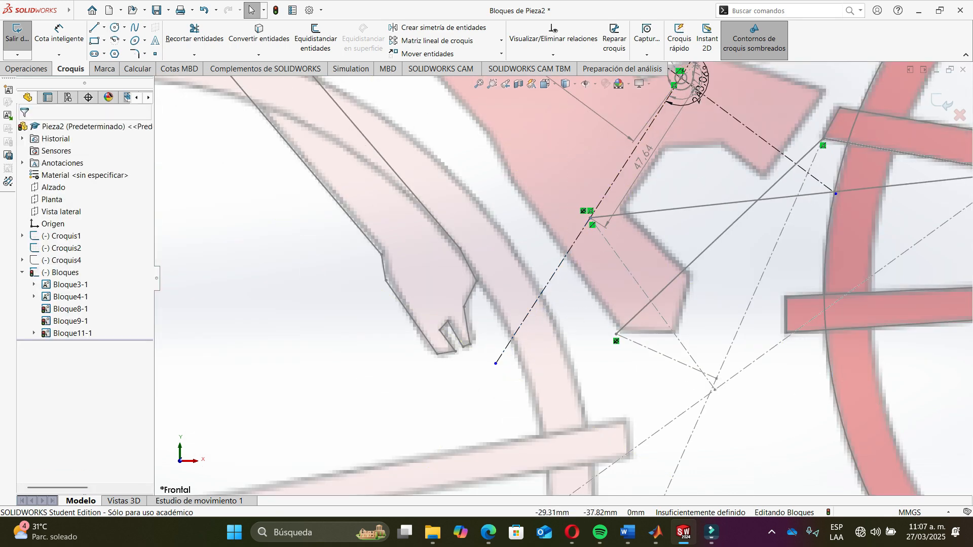
- Dimension the angle between the new construction line and the coupler line, and select its value to copy
left_click(59, 38)
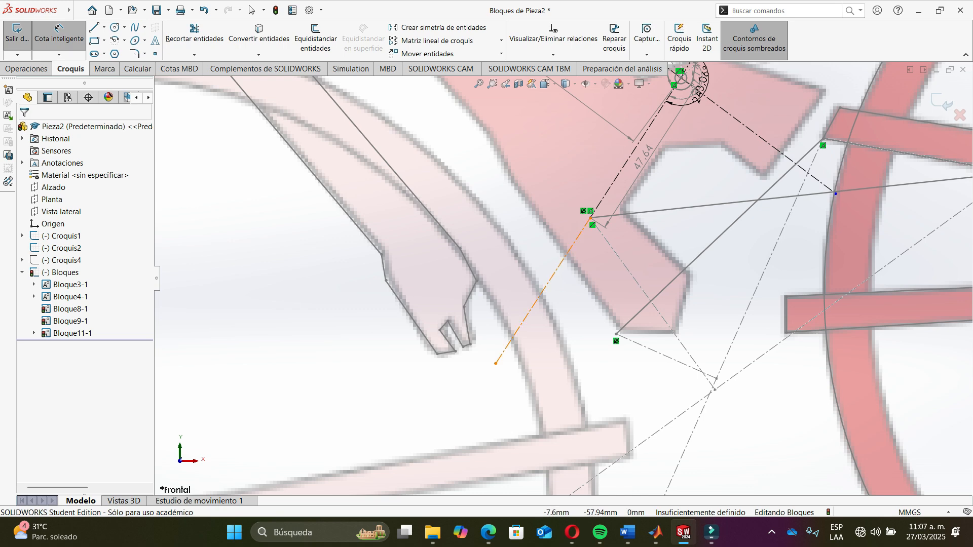
left_click(542, 292)
scroll(563, 277, "up", 3)
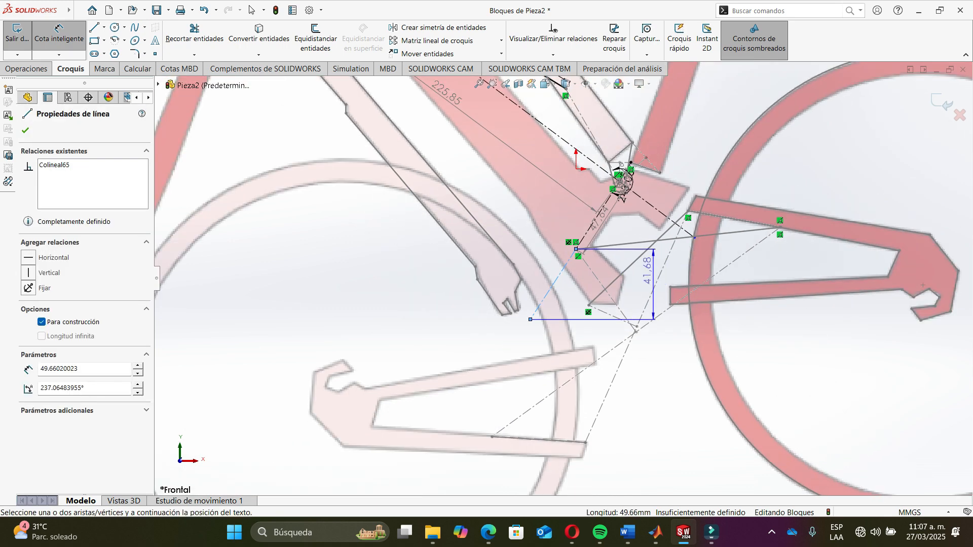
scroll(648, 244, "down", 3)
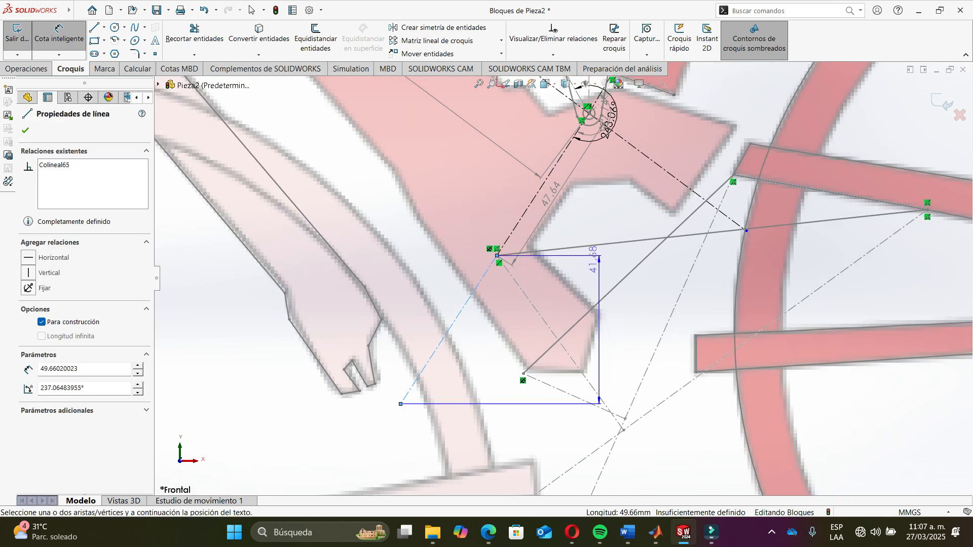
left_click(608, 244)
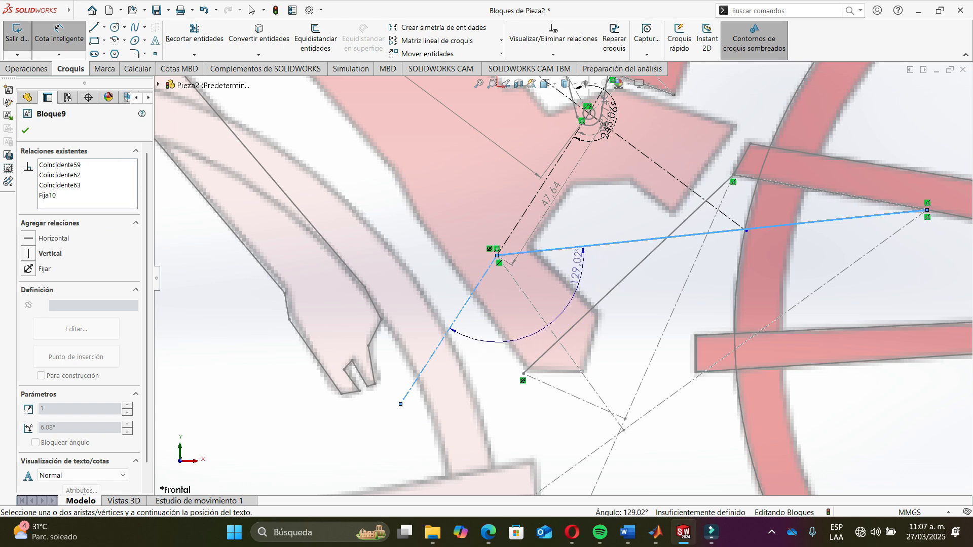
left_click(567, 276)
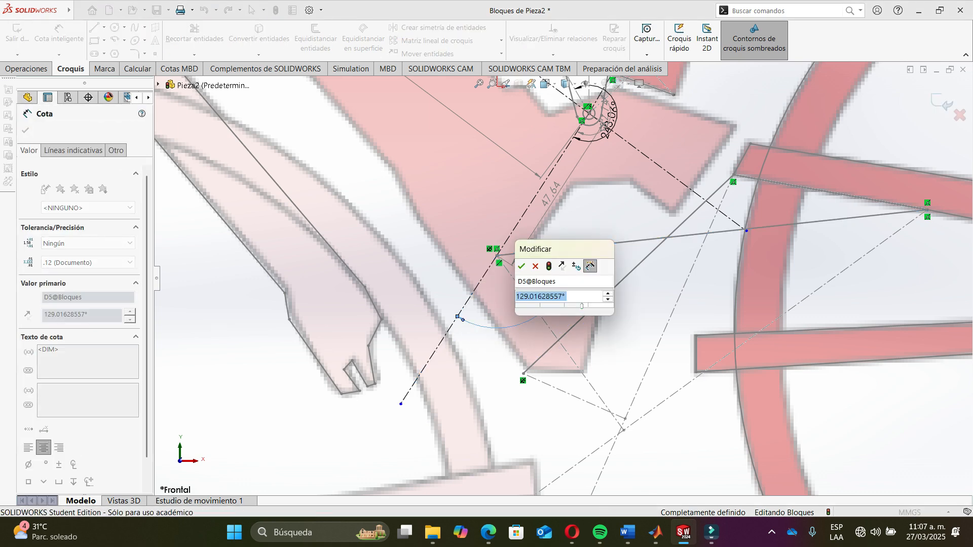
left_click_drag(564, 297, 514, 297)
key("ctrl+c")
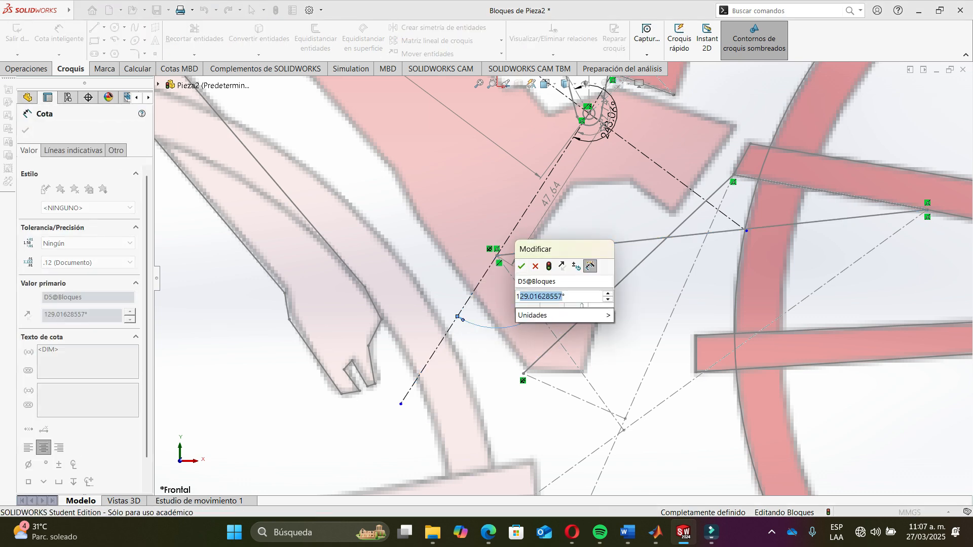
- Paste 129.01628557 as psi1 in the Freudenstein script and clear the psi2 and psi3 values
key("alt+Tab")
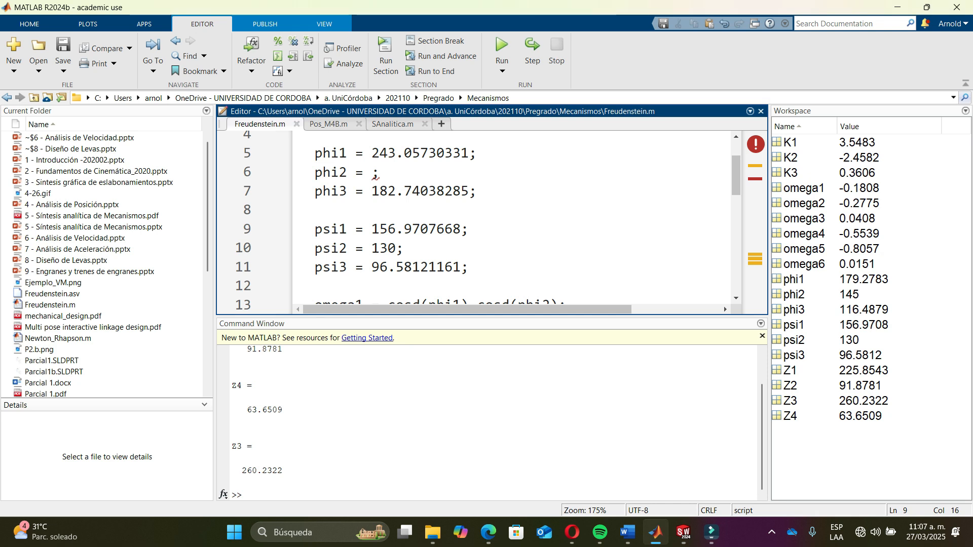
left_click_drag(372, 230, 461, 230)
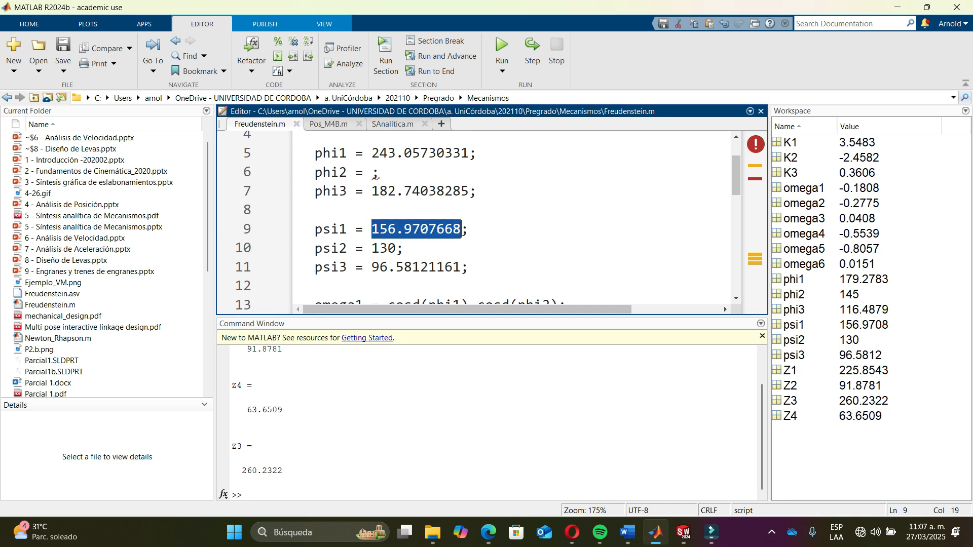
key("ctrl+v")
key("BackSpace")
key("BackSpace")
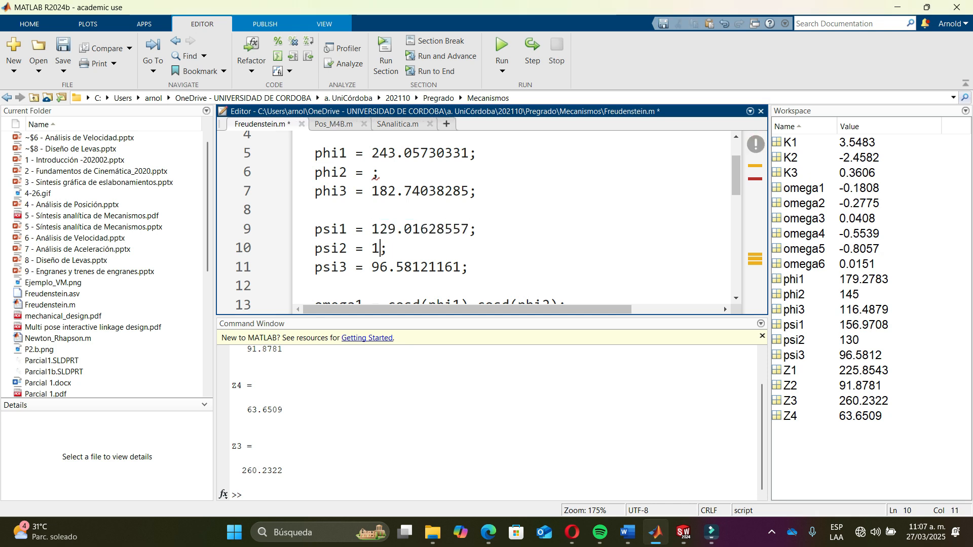
key("BackSpace")
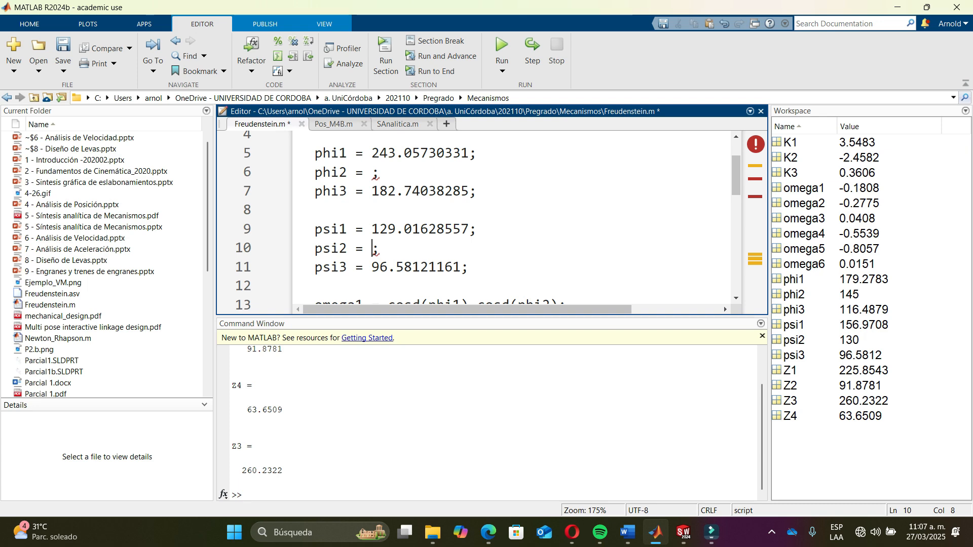
key("shift+Right")
key("shift+Right")
key("shift+Right")
key("shift+Right")
key("shift+Right")
key("shift+Right")
key("shift+Right")
key("shift+Right")
key("shift+Right")
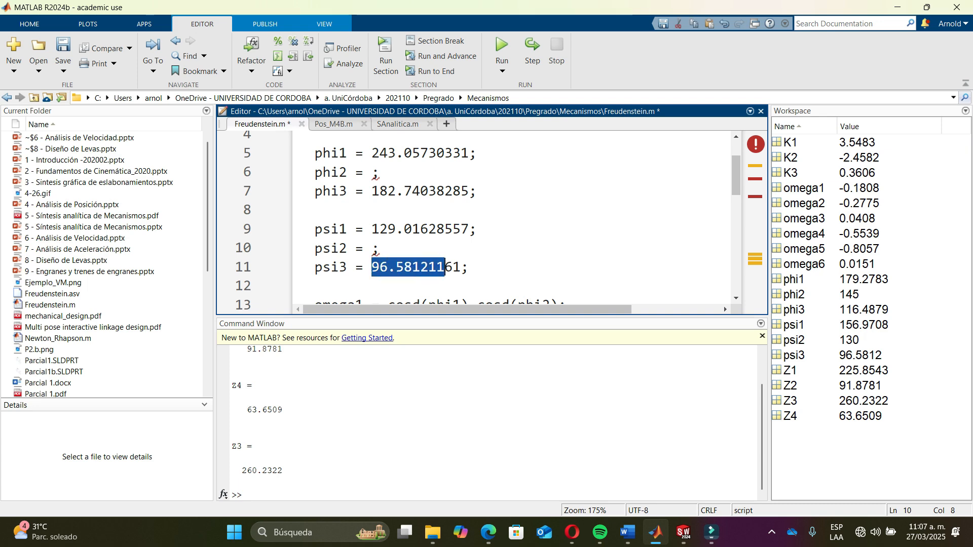
key("ctrl+x")
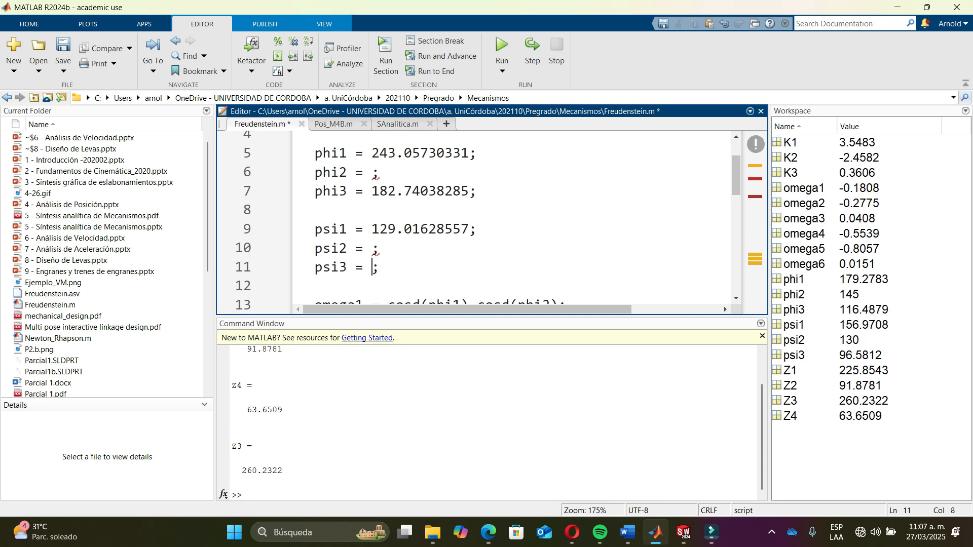
- Return to the sketch and confirm the 129.02° angle dimension
key("alt+Tab")
scroll(562, 279, "up", 3)
key("Return")
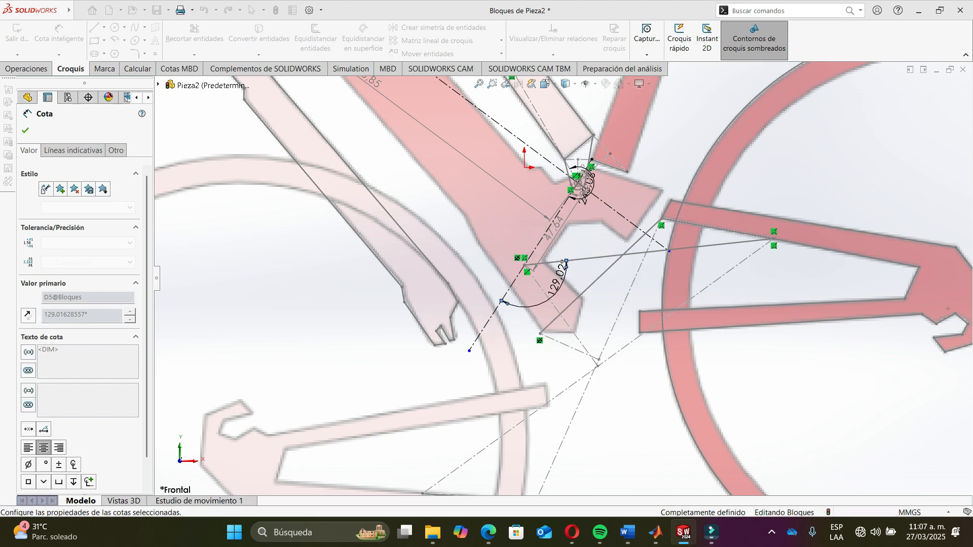
scroll(527, 350, "down", 2)
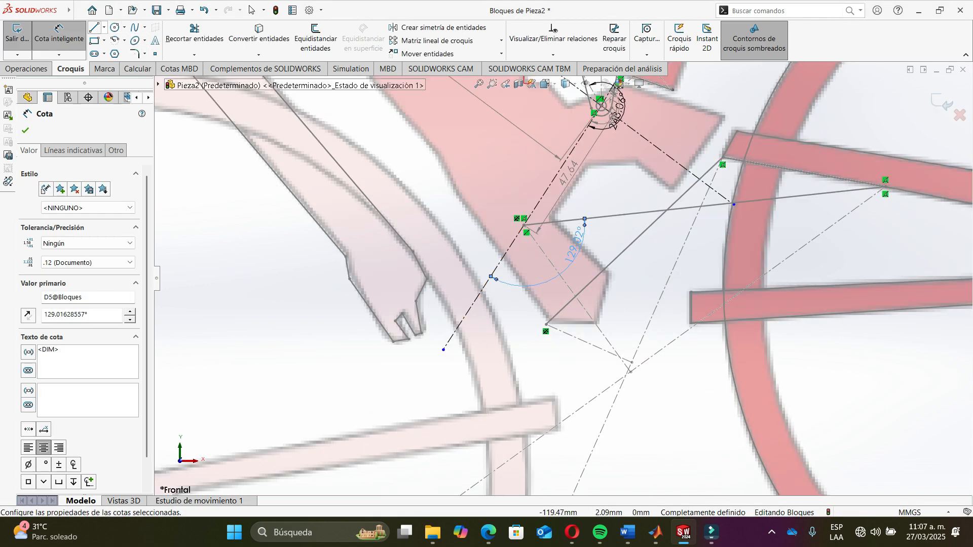
- Sketch a construction line from the lower pivot of the 47.64 line down to the end of the lower rear block
left_click(104, 27)
left_click(127, 50)
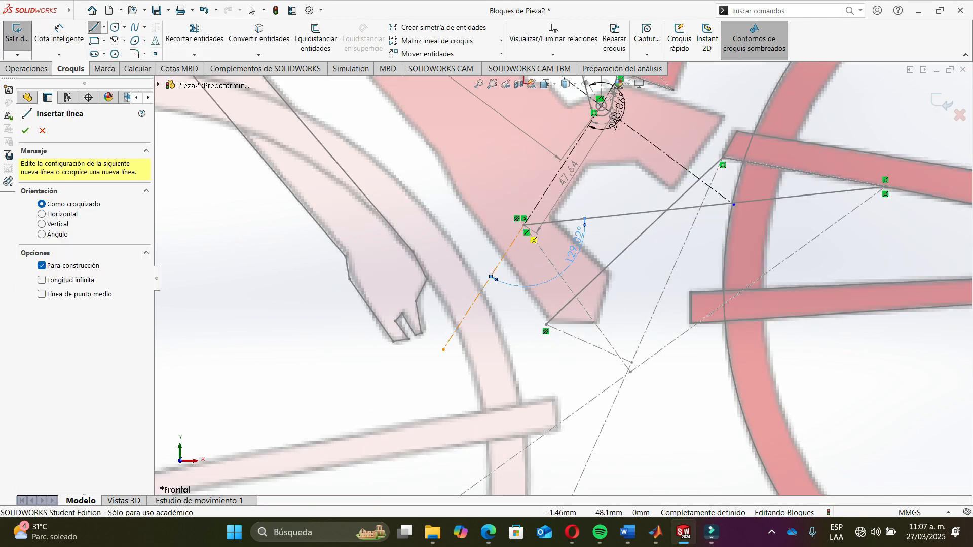
left_click(528, 233)
scroll(556, 273, "up", 4)
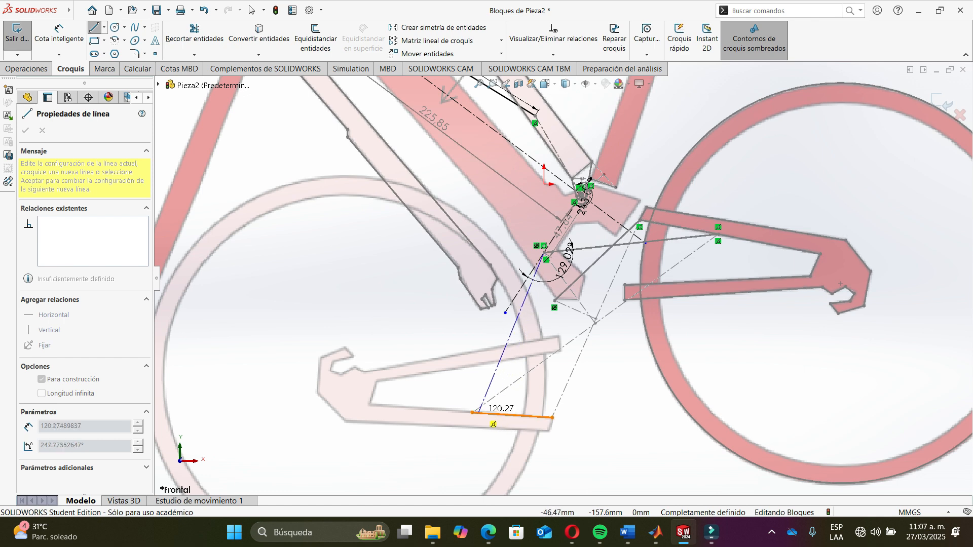
left_click(473, 413)
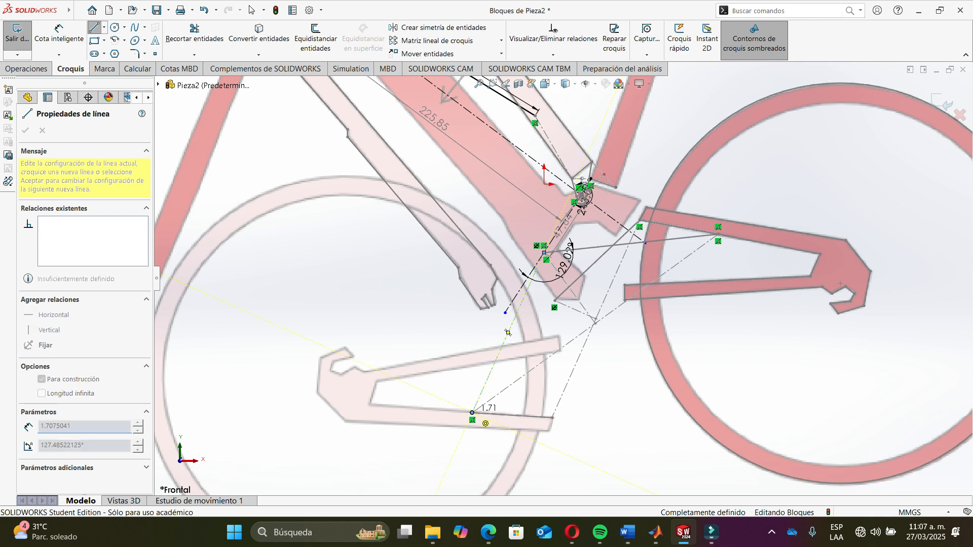
key("Escape")
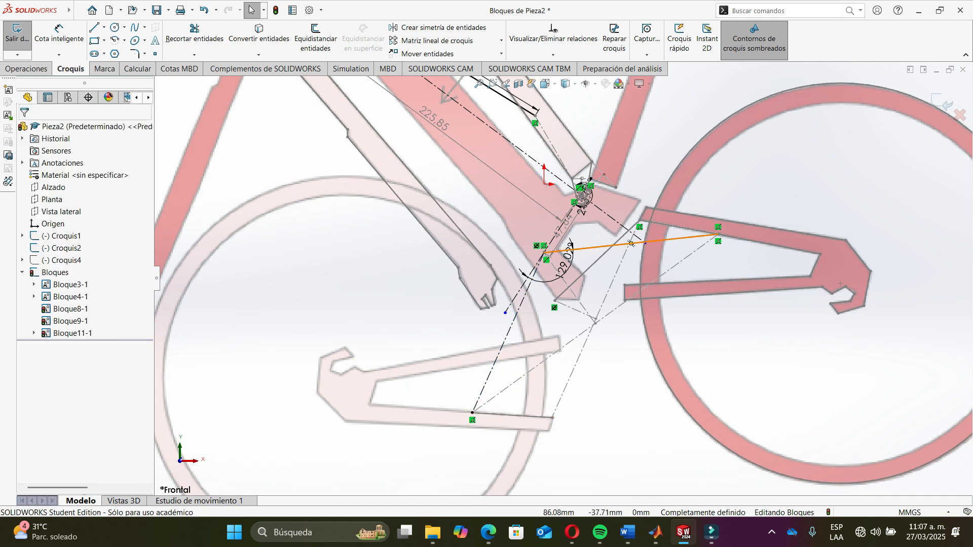
scroll(510, 294, "down", 5)
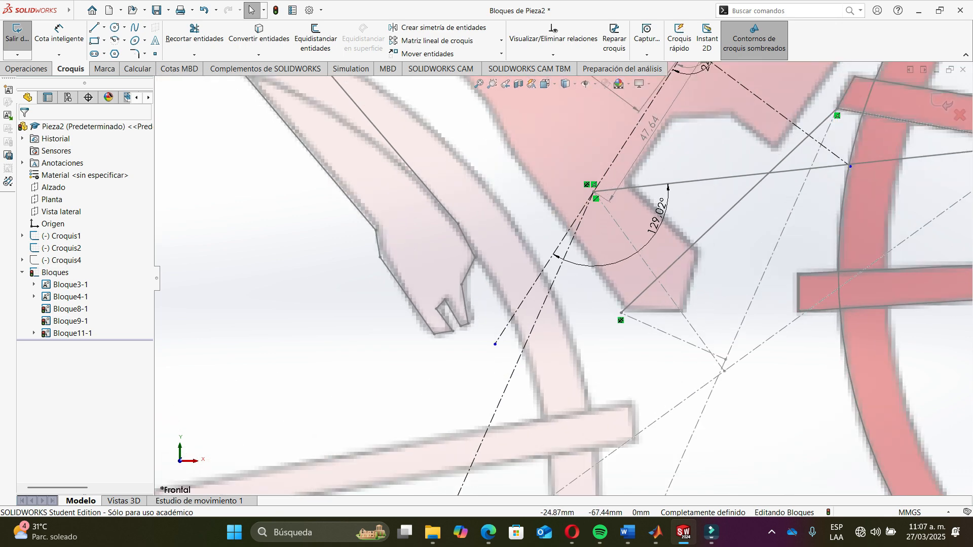
- Dimension the angle between the new lower construction line and the 47.64 line, accepting it as a driven dimension
left_click(59, 39)
scroll(596, 295, "down", 4)
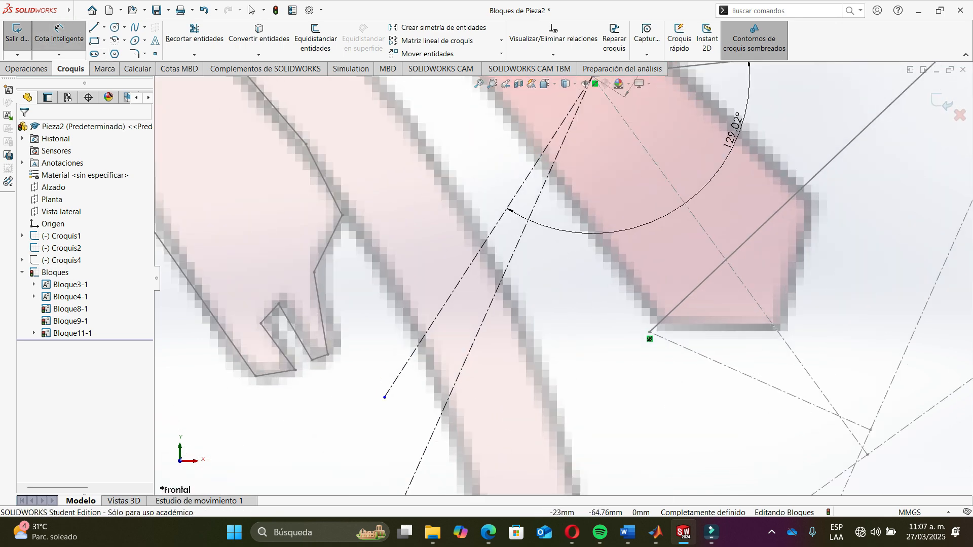
left_click(494, 229)
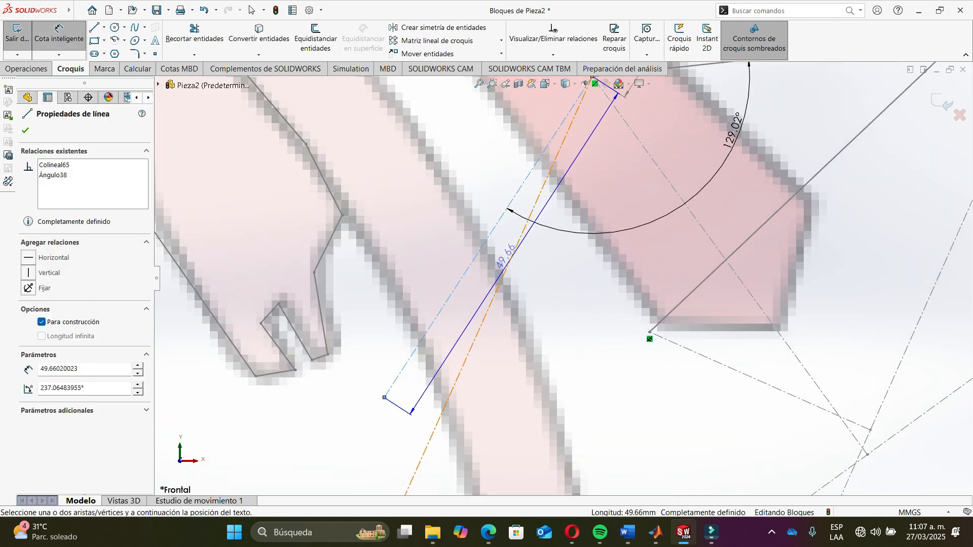
left_click(502, 278)
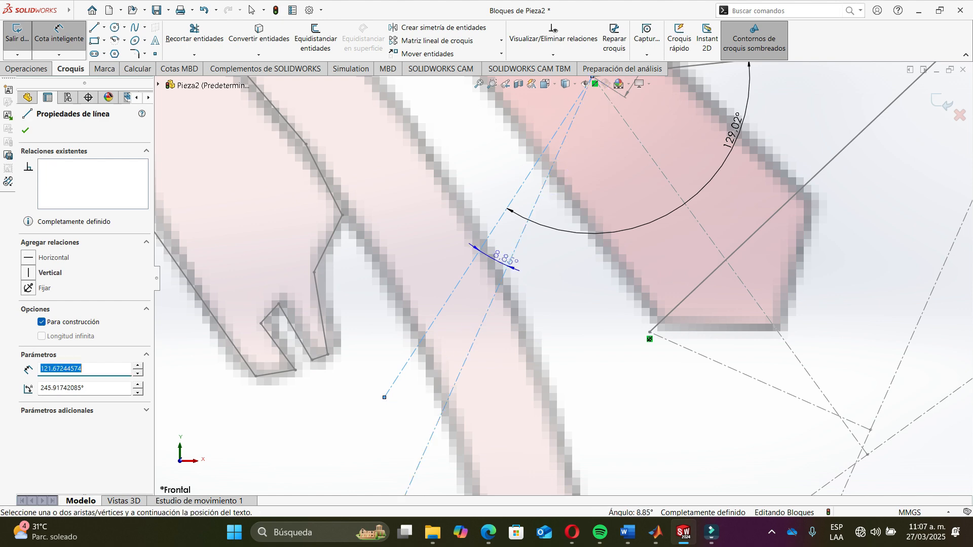
left_click(485, 272)
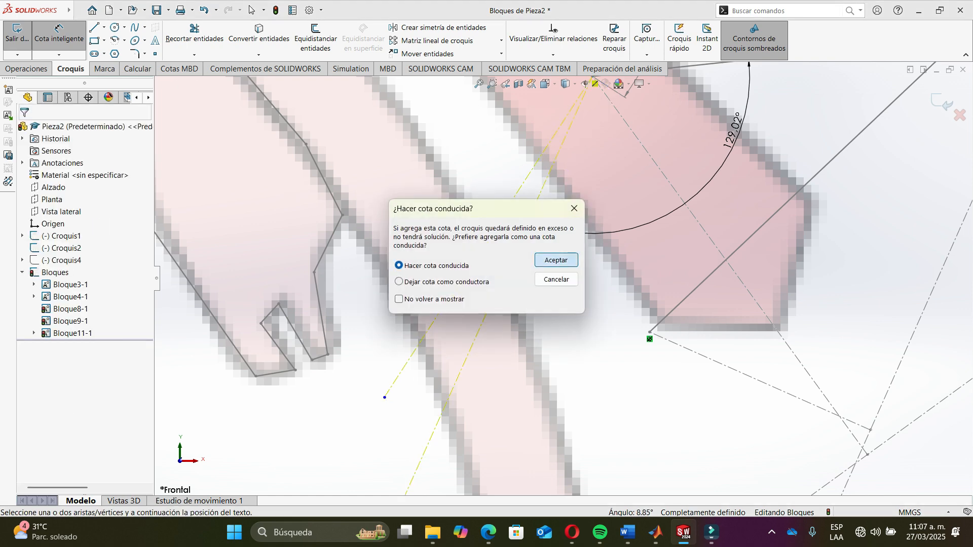
left_click(556, 260)
scroll(558, 278, "up", 5)
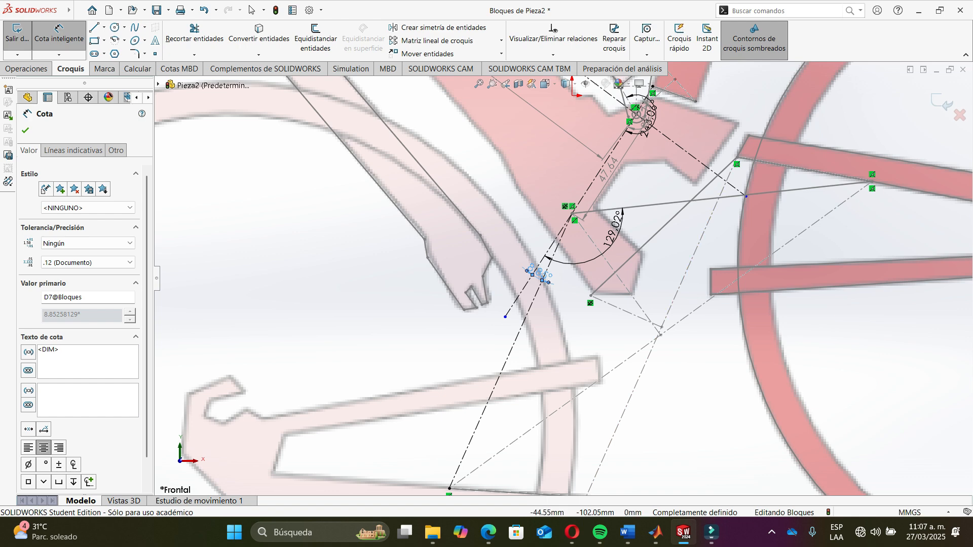
- Enter 8.85258129 as psi3 in the Freudenstein script, checking the angle value in the sketch
key("alt+Tab")
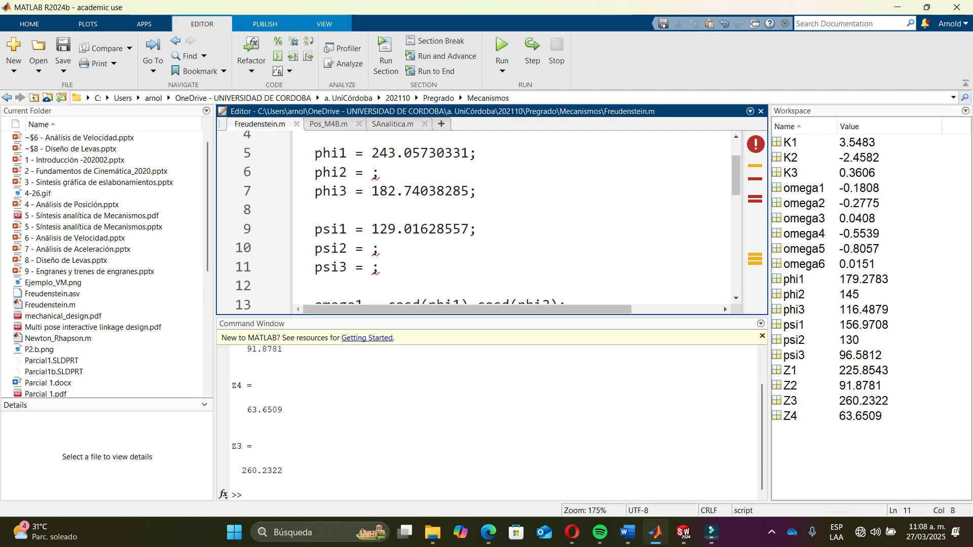
type("8.")
type("8525")
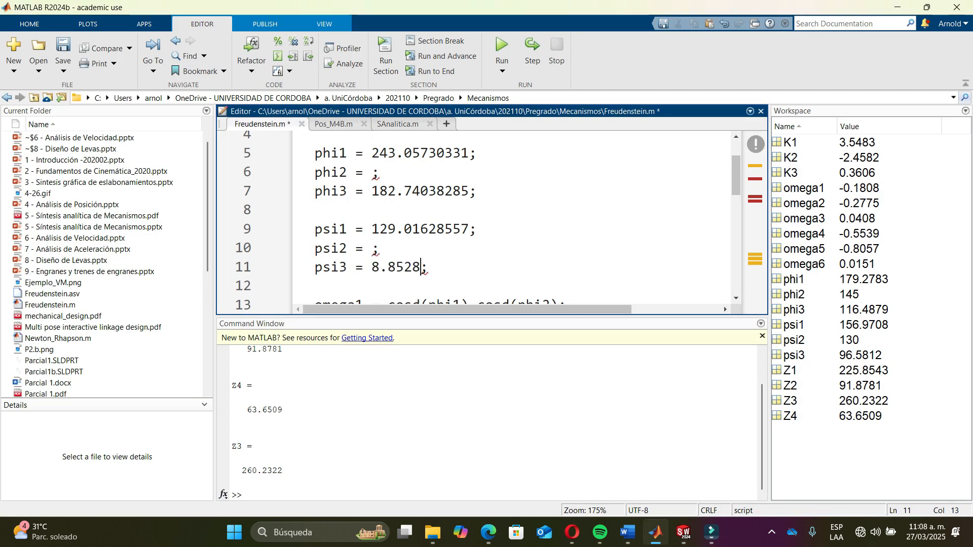
key("alt+Tab")
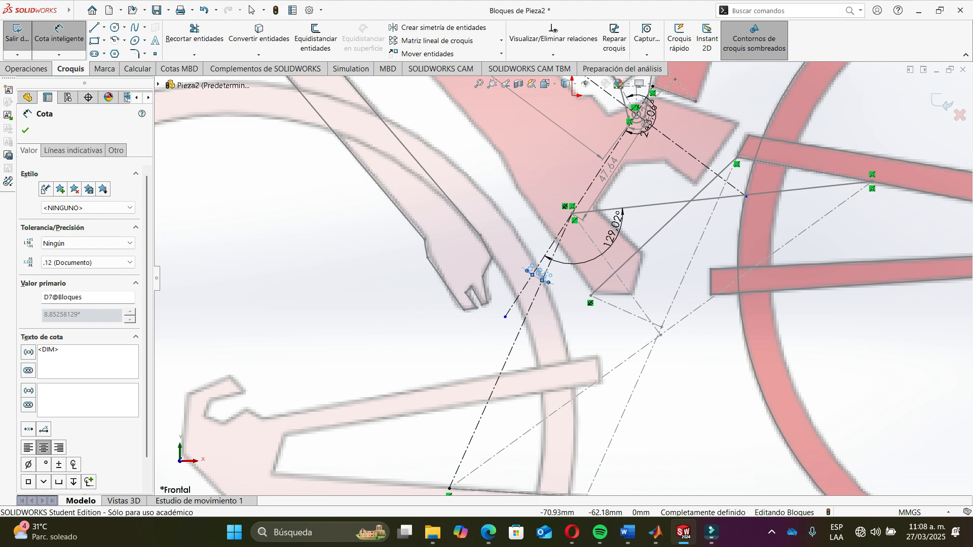
key("alt+Tab")
key("BackSpace")
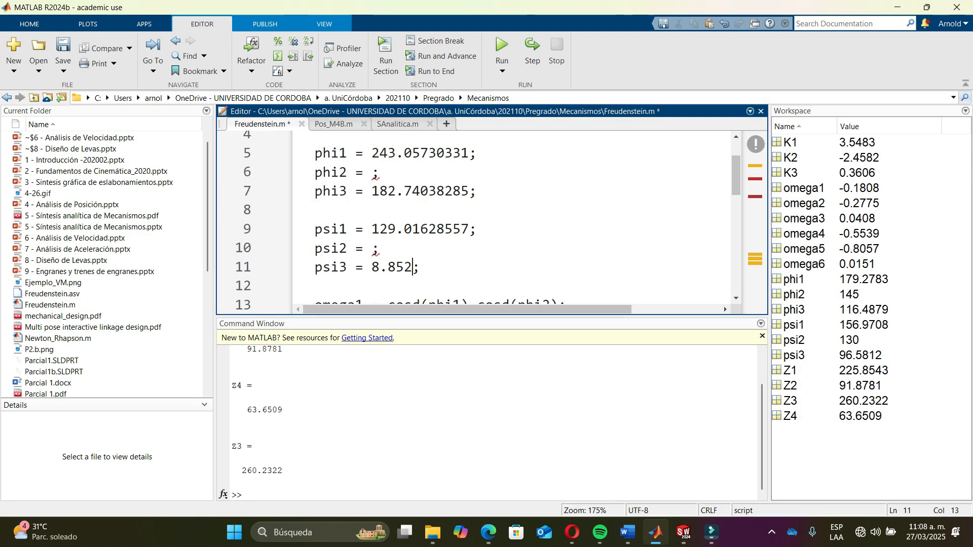
type("58129")
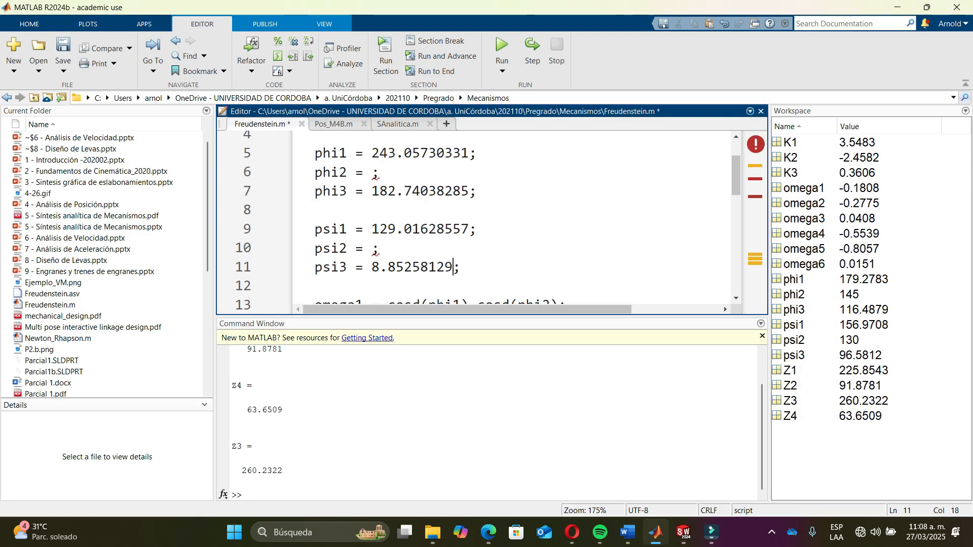
- Examine the full linkage sketch on the bicycle and place the cursor at the empty phi2 value in the script
scroll(456, 228, "up", 2)
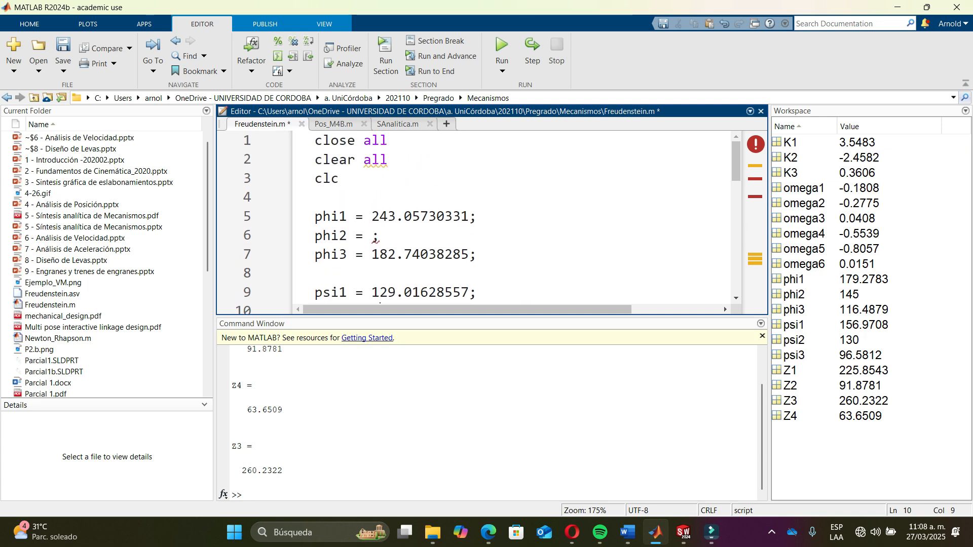
key("alt+Tab")
scroll(558, 273, "up", 3)
scroll(483, 290, "up", 5)
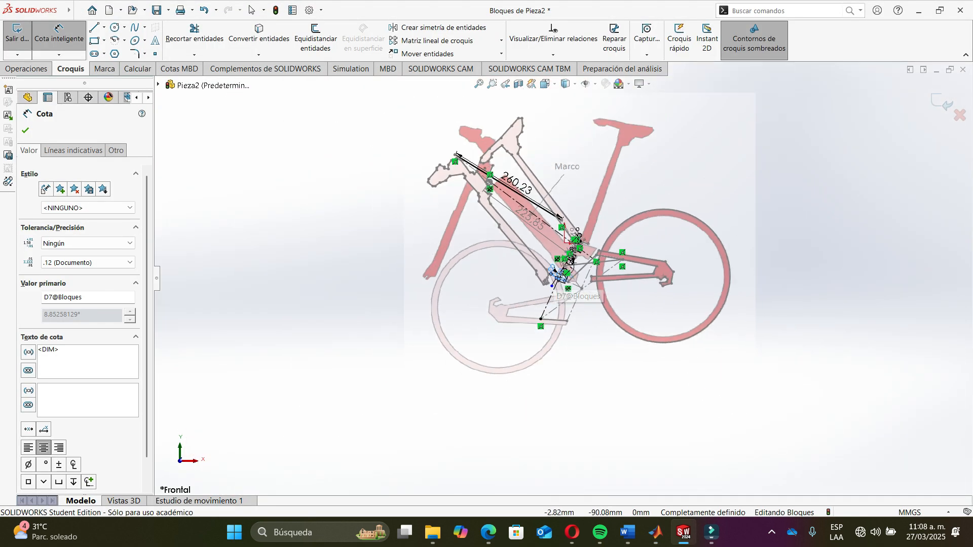
scroll(608, 269, "down", 2)
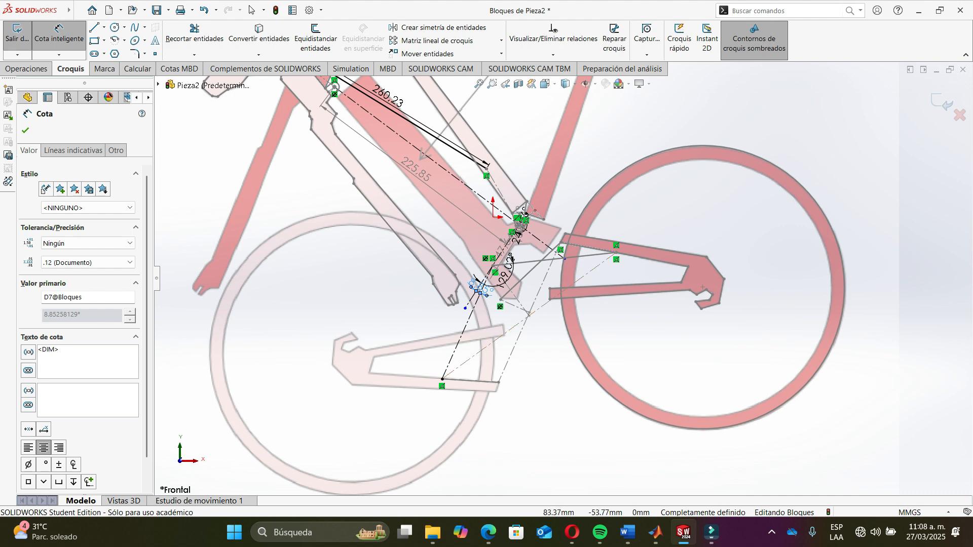
key("alt+Tab")
left_click(373, 233)
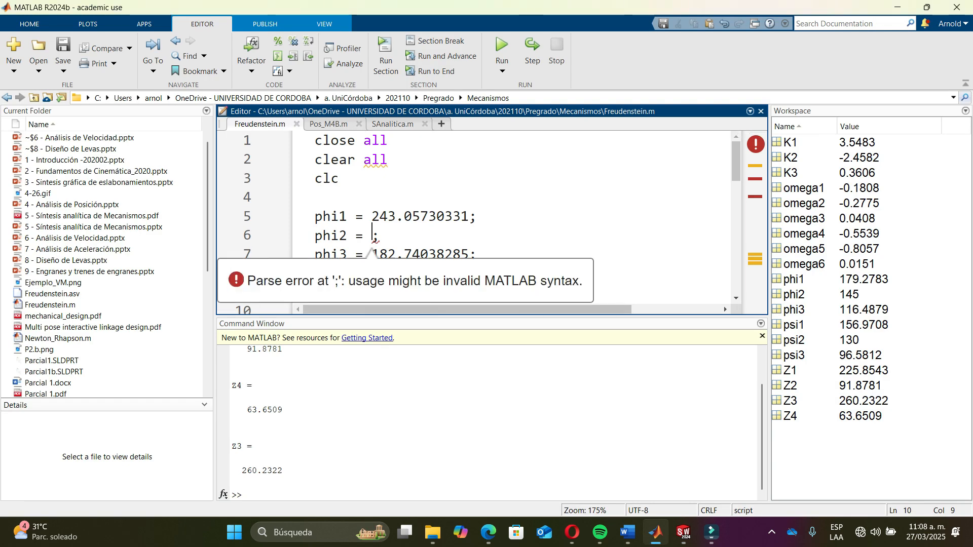
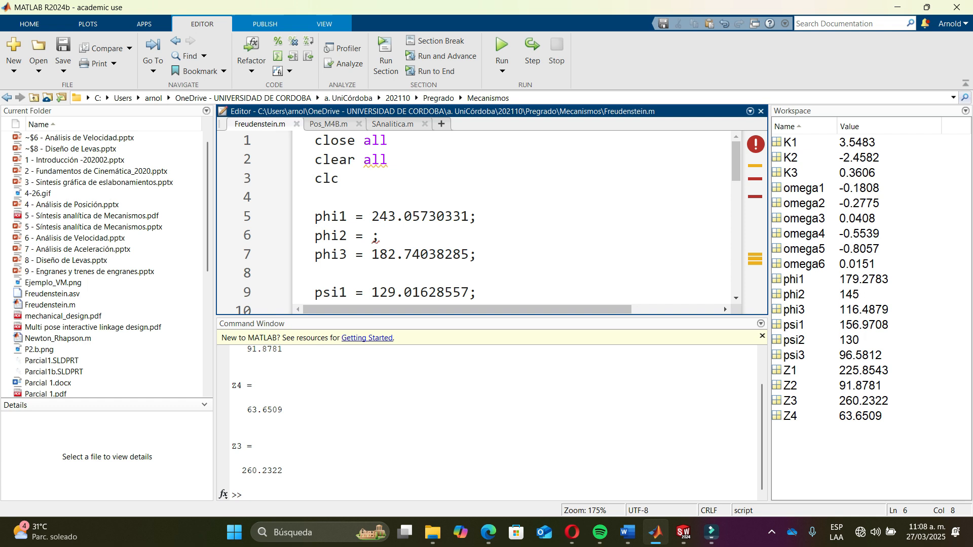
- Enter 210 as phi2 and 68 as psi2 in the Freudenstein script
type("210")
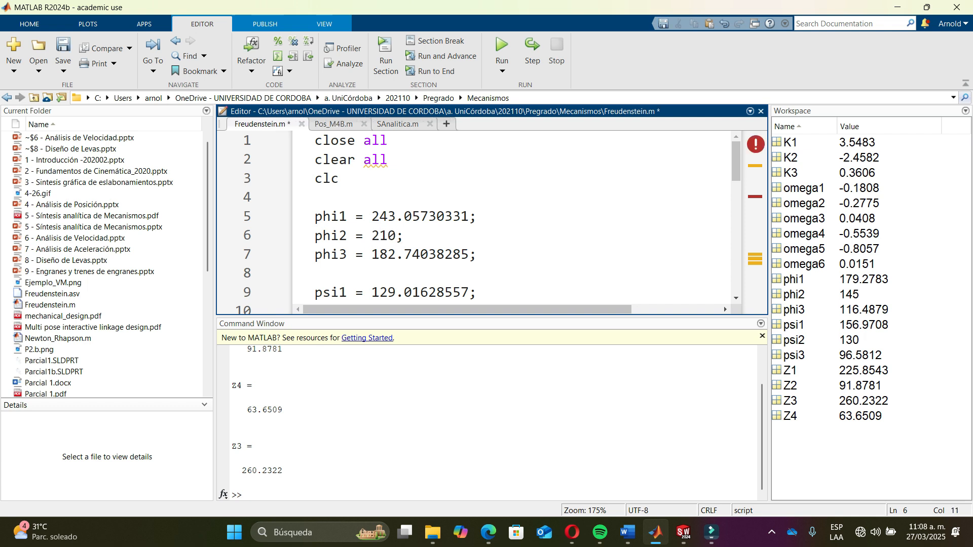
scroll(724, 306, "down", 2)
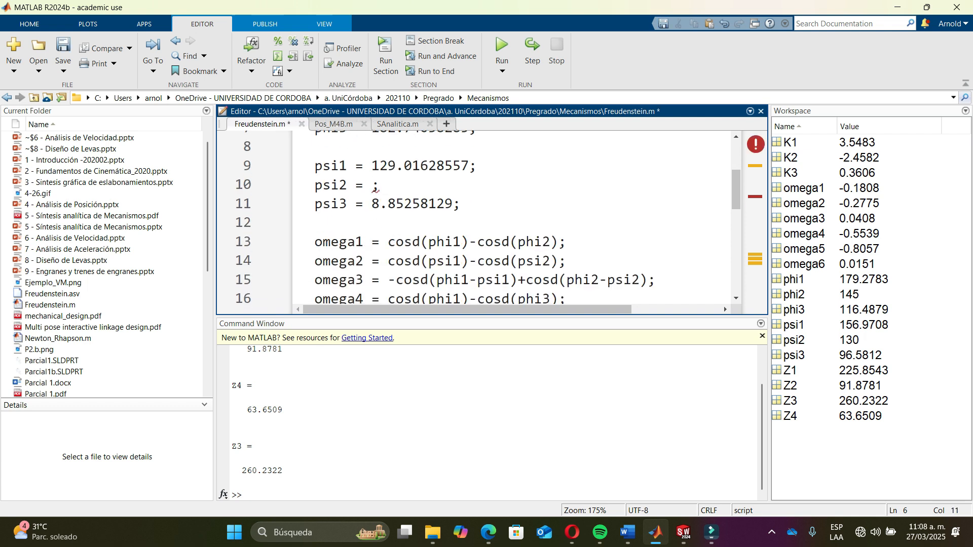
left_click(373, 185)
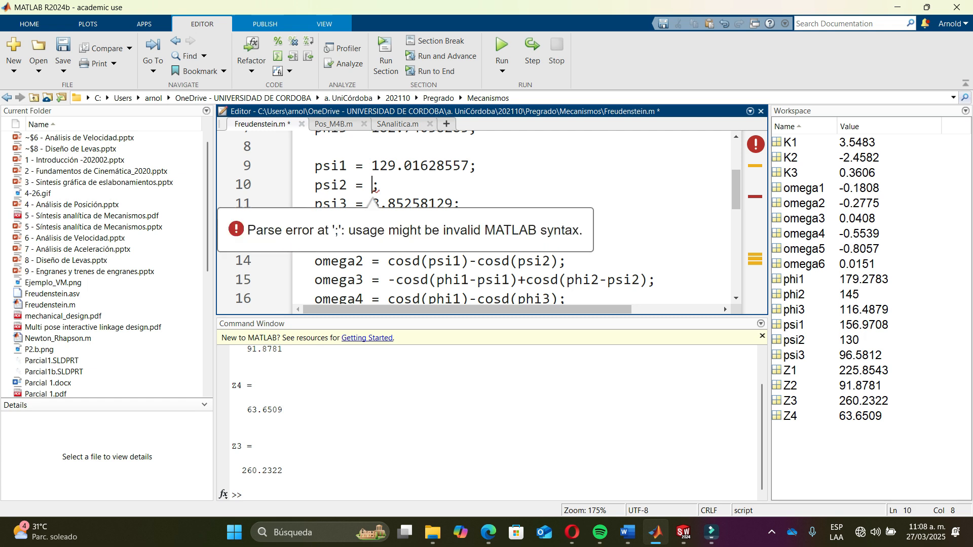
type("68")
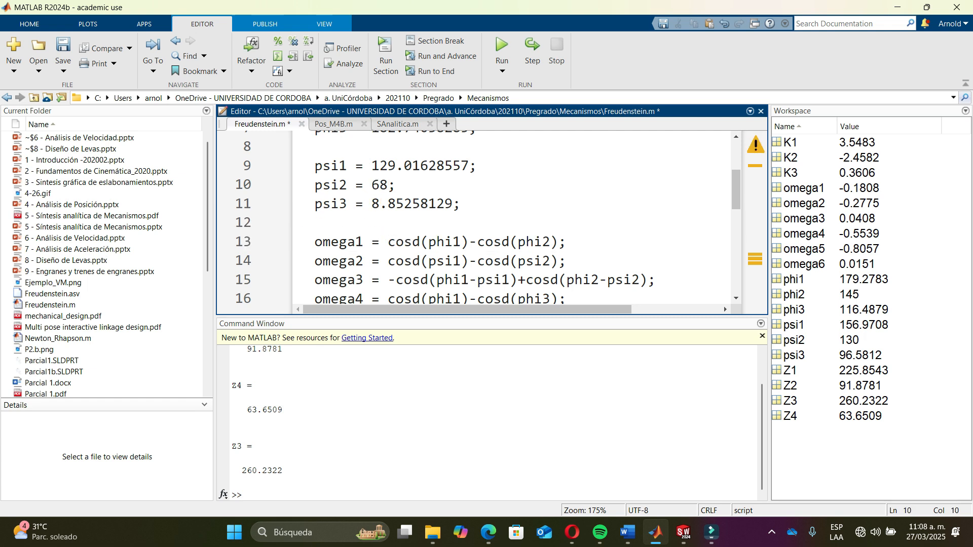
- Run the Freudenstein script with the new angle values
scroll(723, 306, "up", 2)
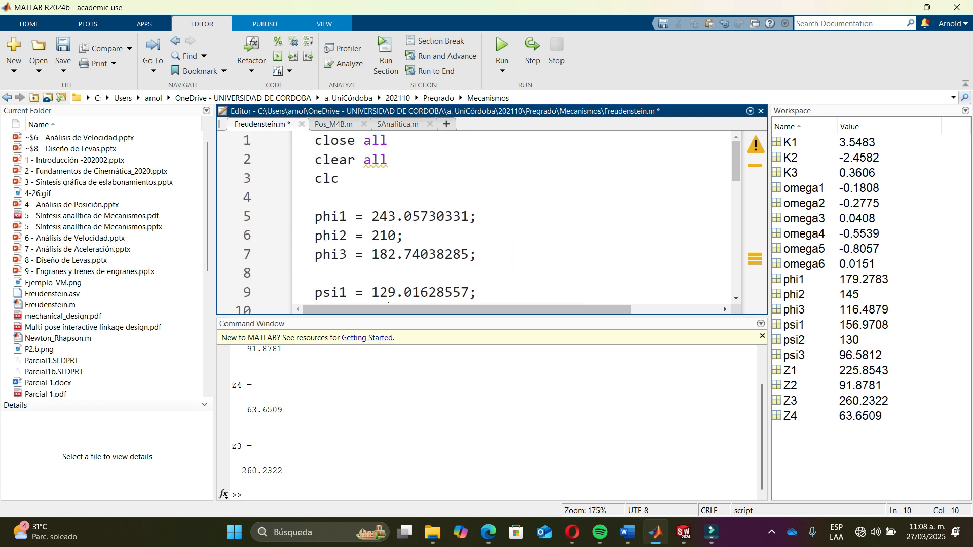
left_click_drag(724, 306, 724, 356)
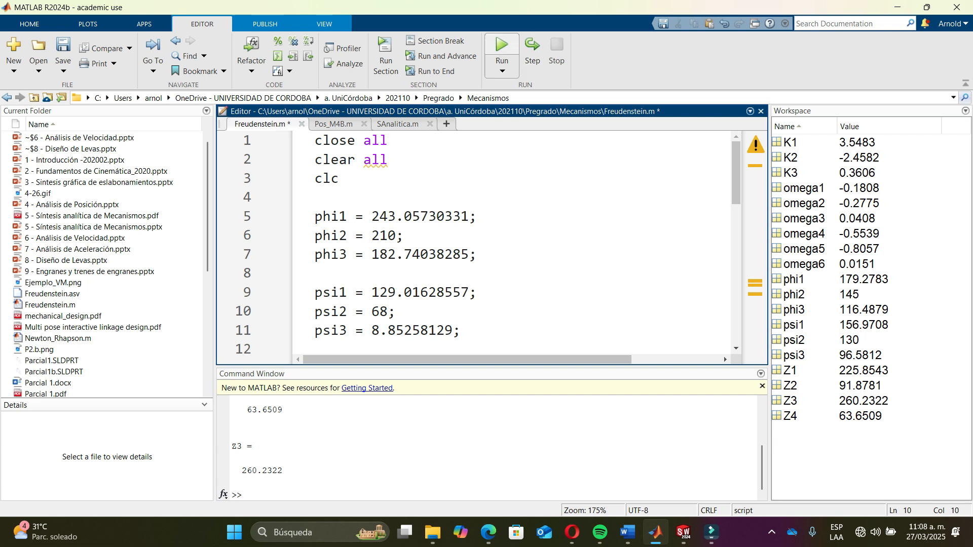
key("F5")
left_click_drag(723, 357, 724, 256)
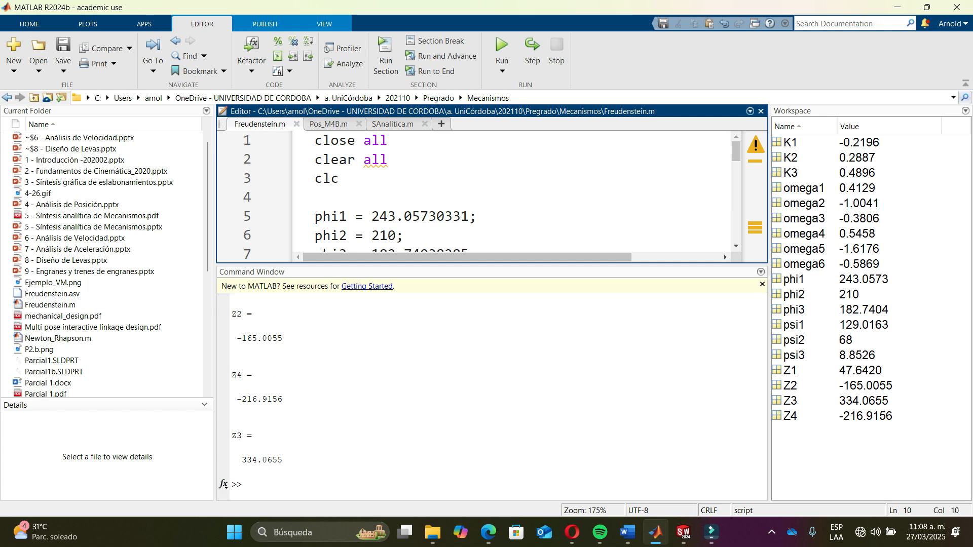
- Back in the sketch, delete the 129.02° angle dimension and the lower construction line, confirming the deletion
key("alt+Tab")
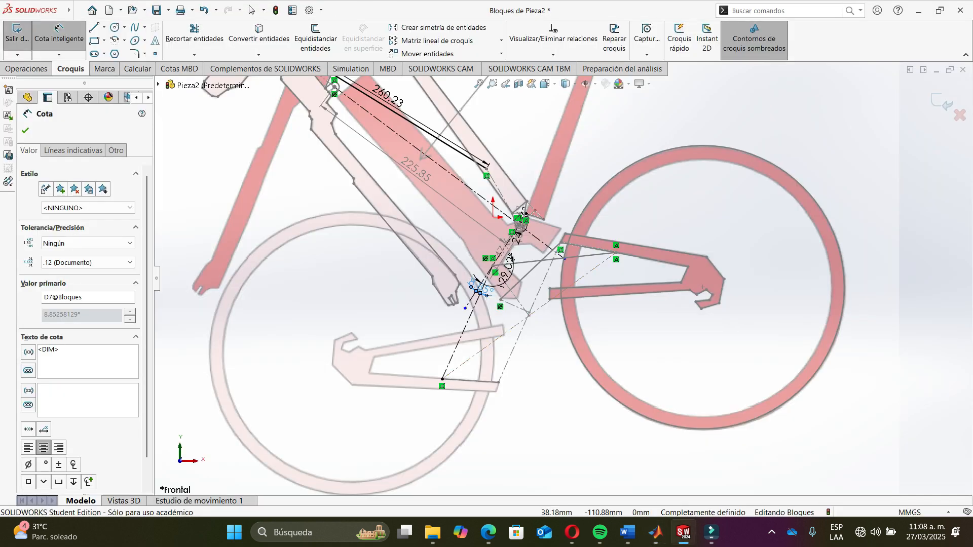
key("Escape")
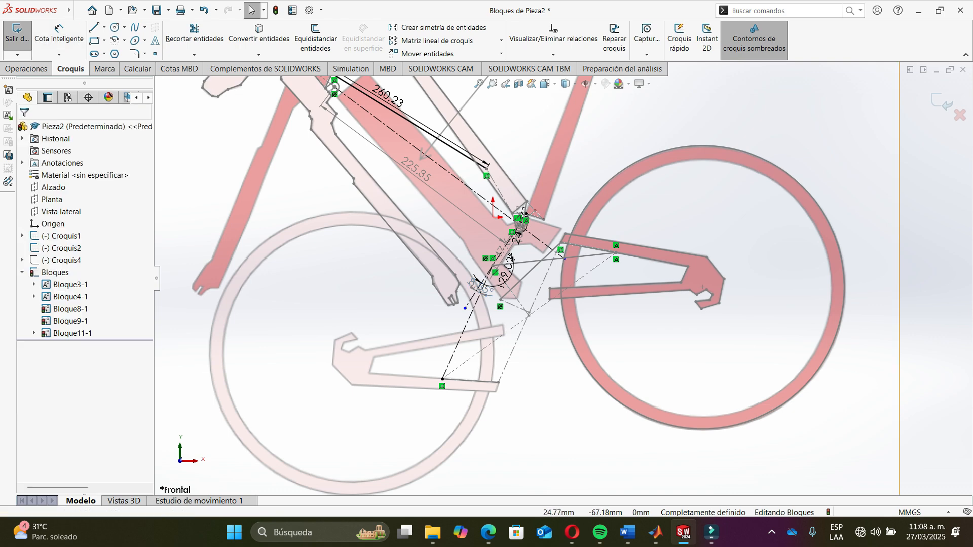
scroll(480, 326, "down", 5)
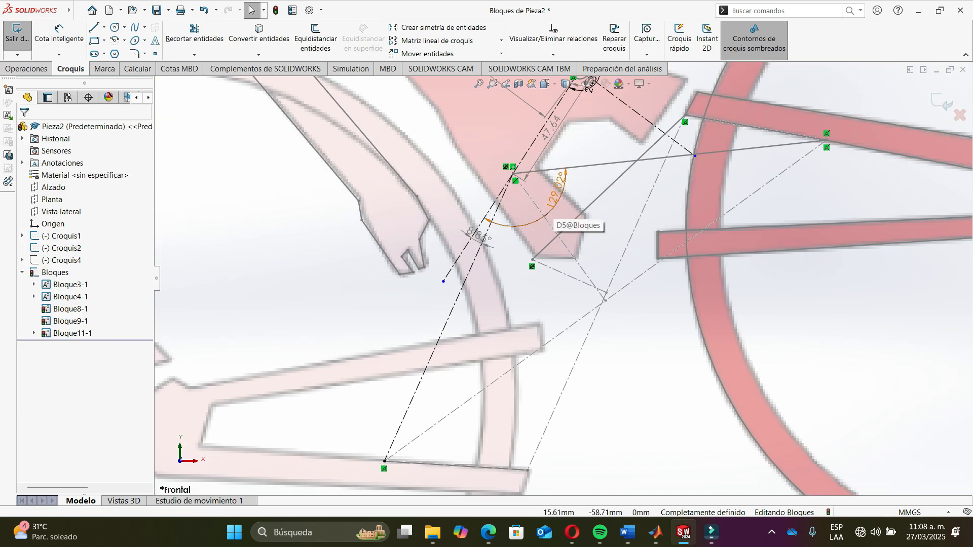
left_click(550, 215)
key("Delete")
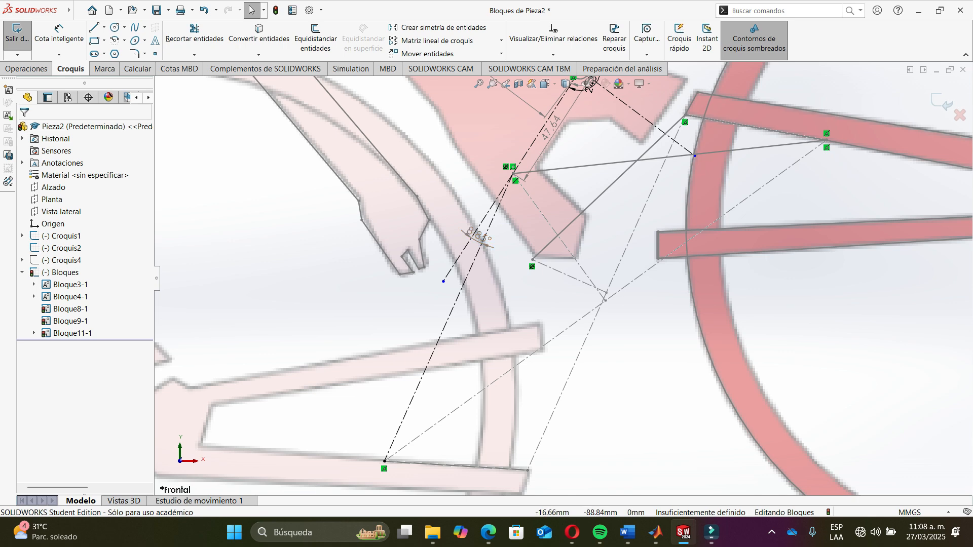
left_click(465, 283)
key("Delete")
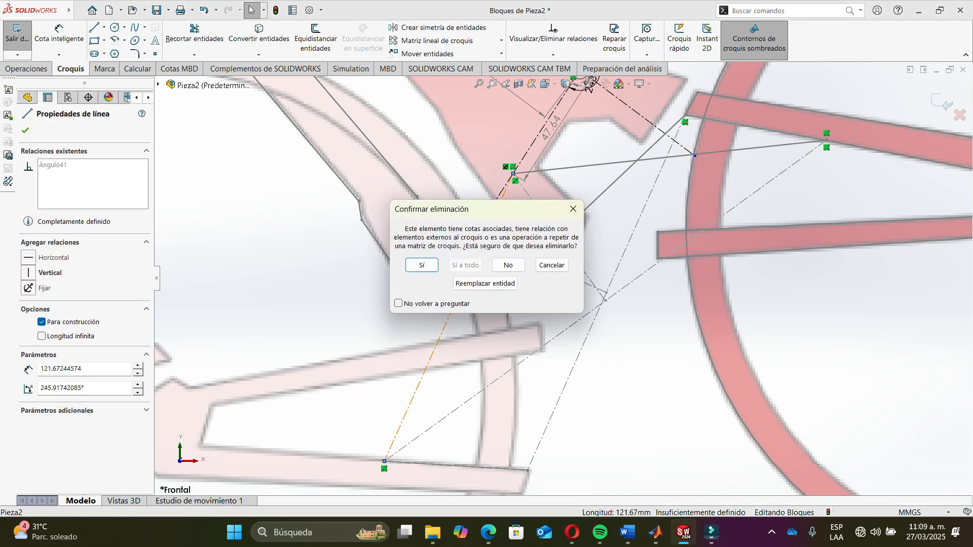
left_click(421, 265)
- Sketch a line from the upper pivot down toward the rear wheel, about 18 mm long
scroll(540, 269, "up", 2)
scroll(542, 159, "down", 3)
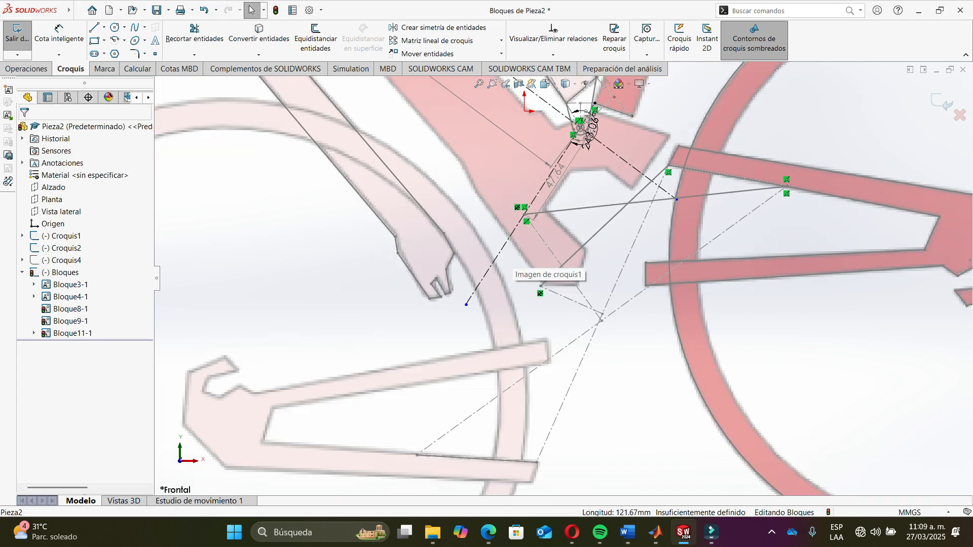
scroll(543, 253, "up", 4)
scroll(552, 160, "down", 2)
scroll(628, 251, "down", 5)
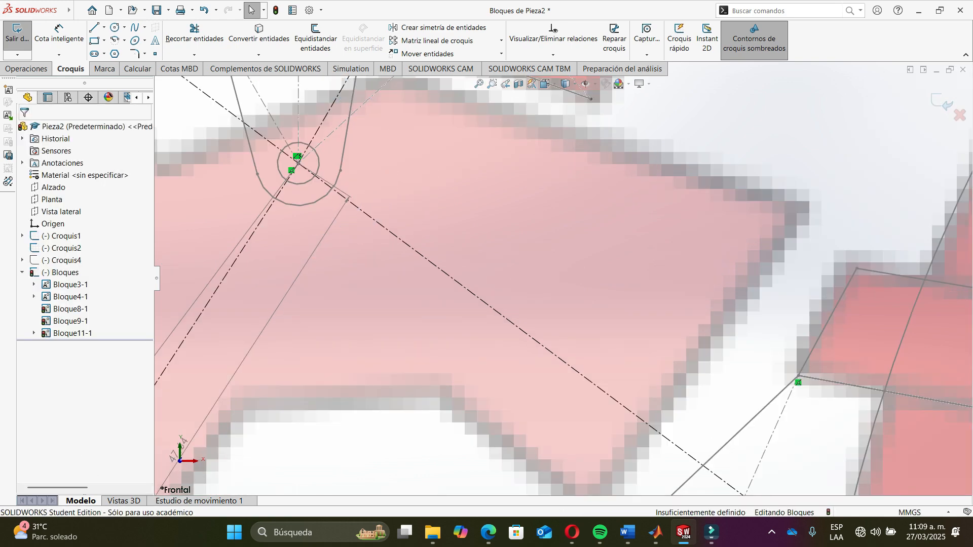
scroll(578, 287, "up", 3)
scroll(580, 274, "up", 2)
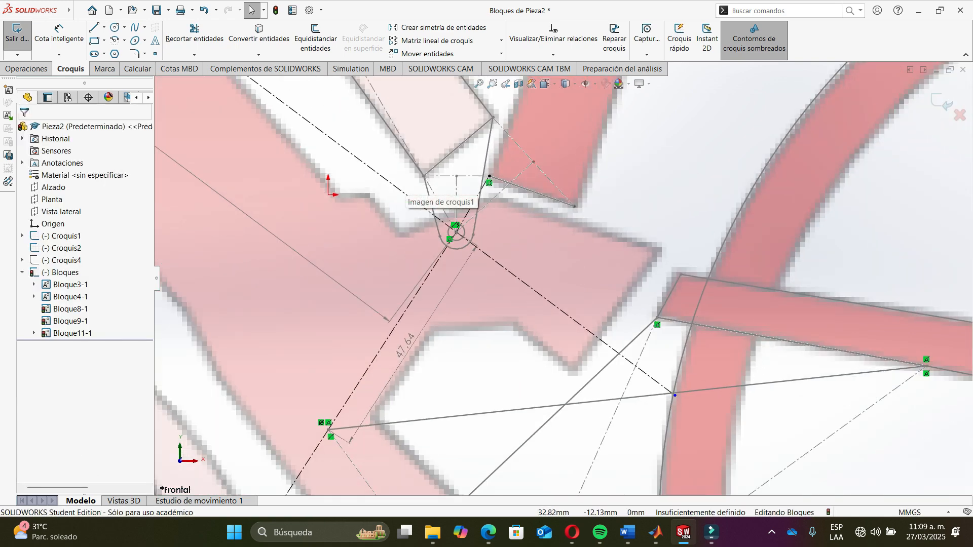
scroll(484, 288, "down", 2)
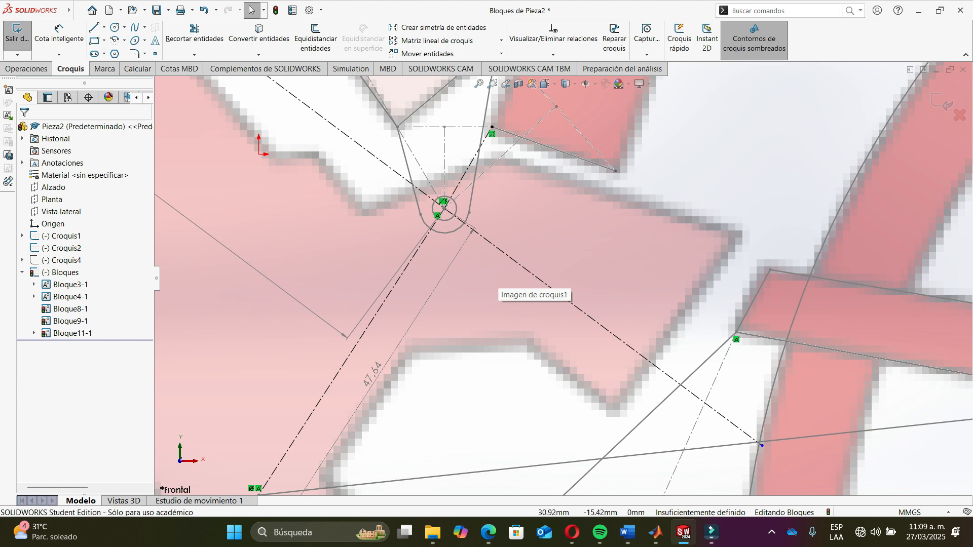
scroll(562, 280, "up", 4)
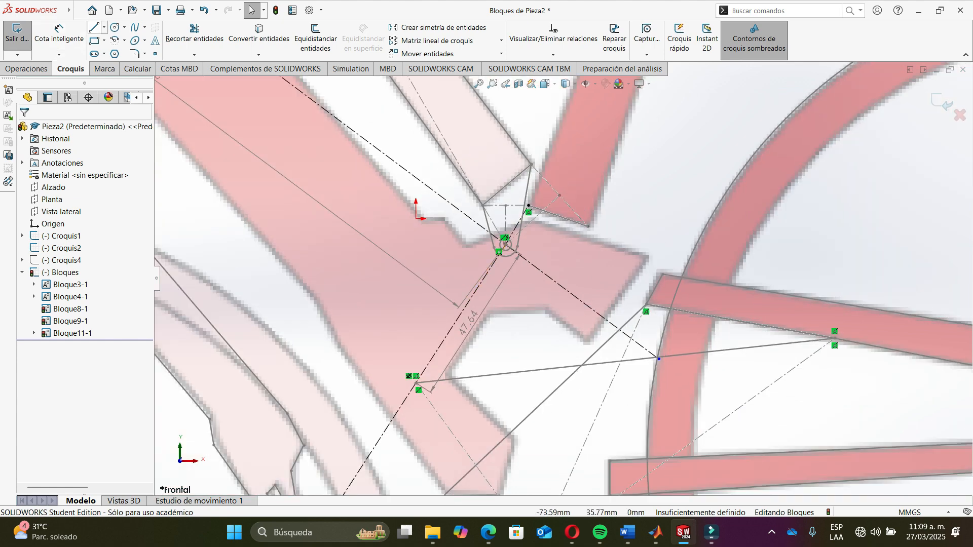
left_click(93, 28)
scroll(505, 245, "down", 5)
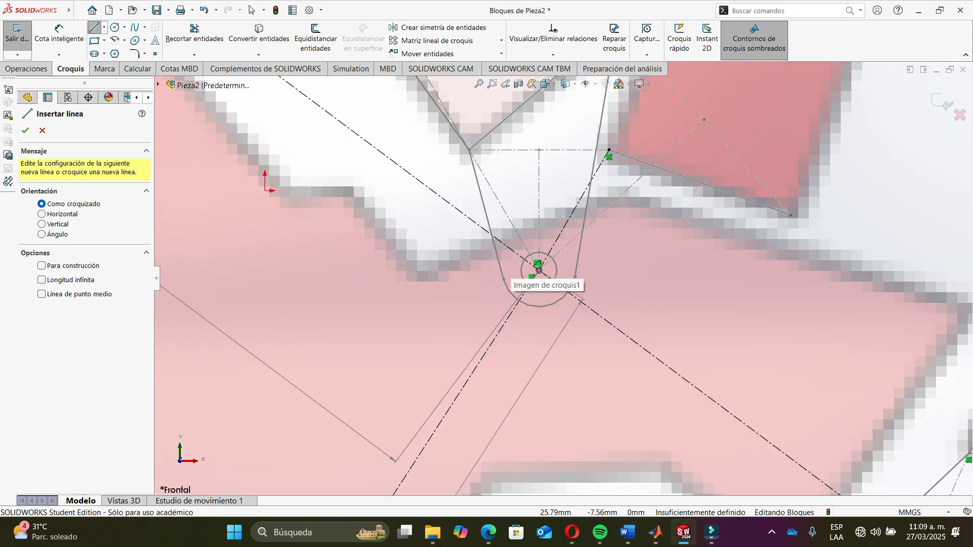
left_click(539, 270)
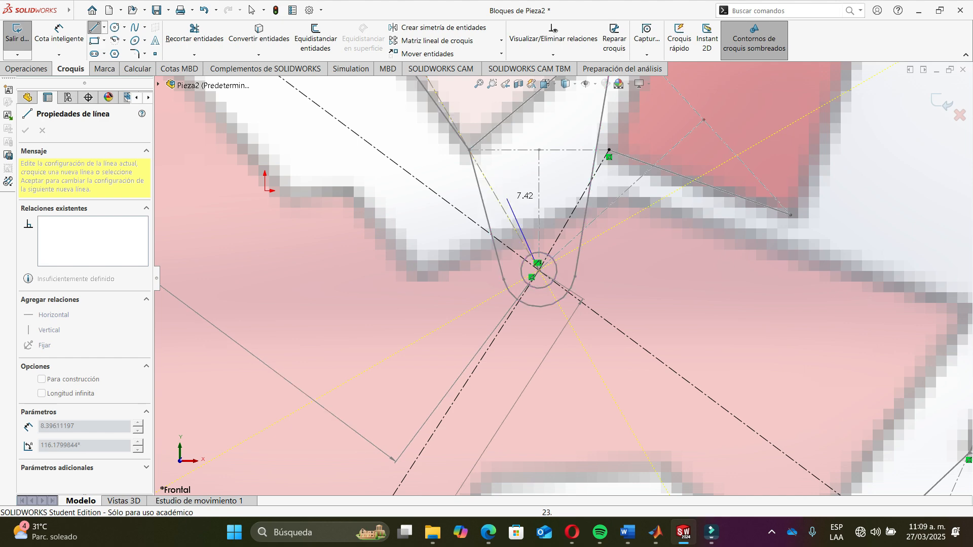
key("alt+Tab")
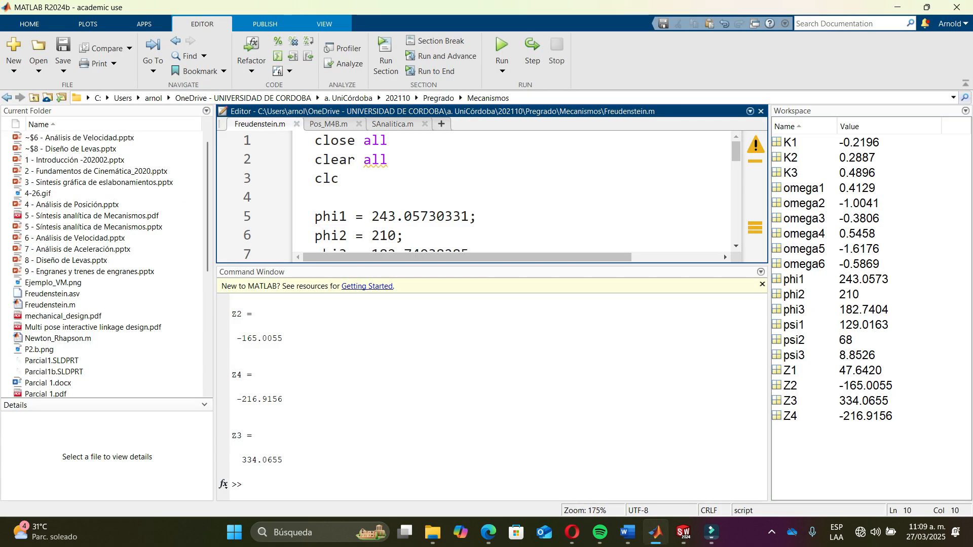
key("alt+Tab")
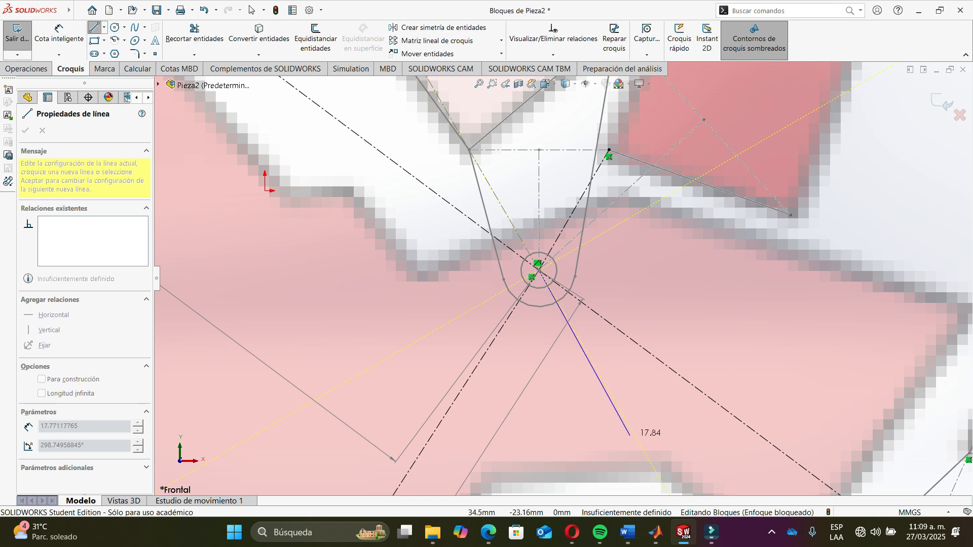
left_click(635, 435)
key("Escape")
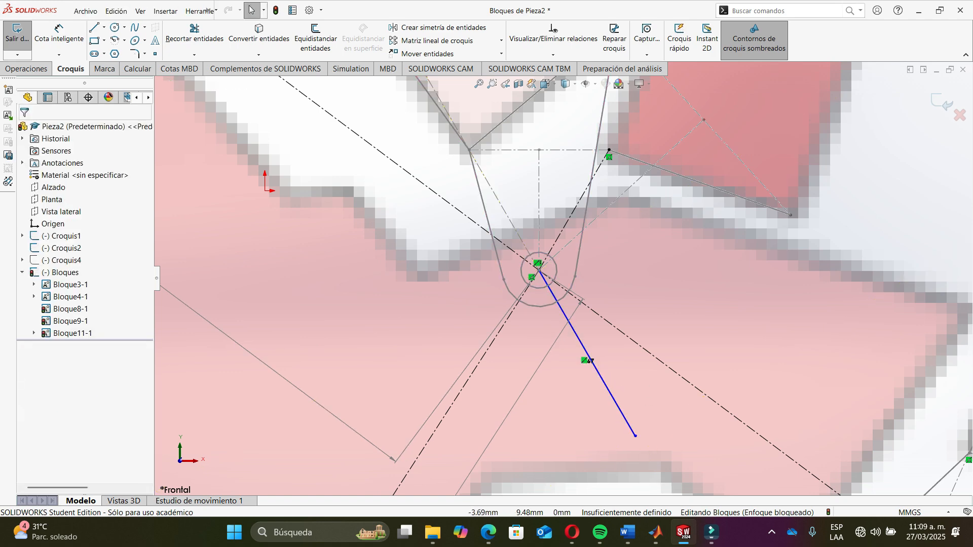
- Dimension the new line's length to 165 mm
left_click(59, 35)
left_click(604, 380)
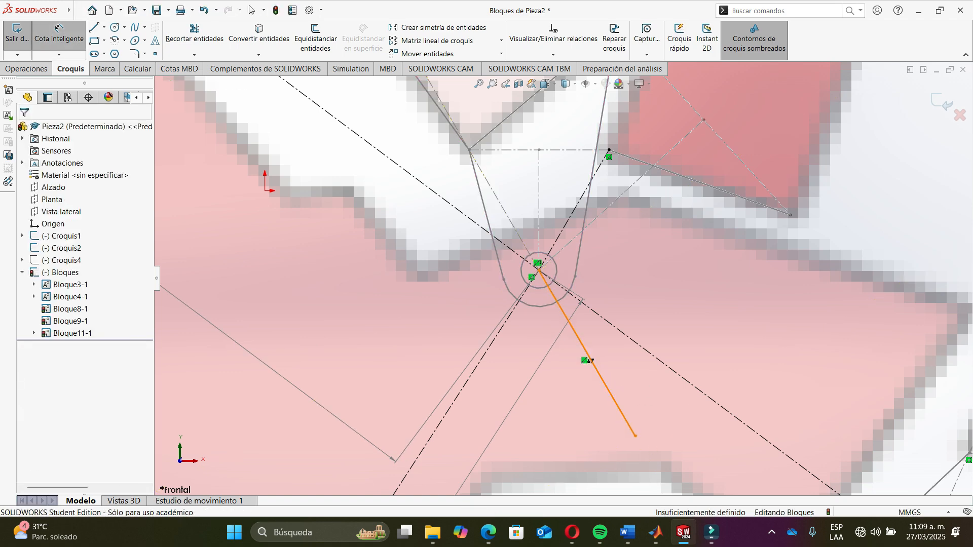
left_click(619, 380)
type("165")
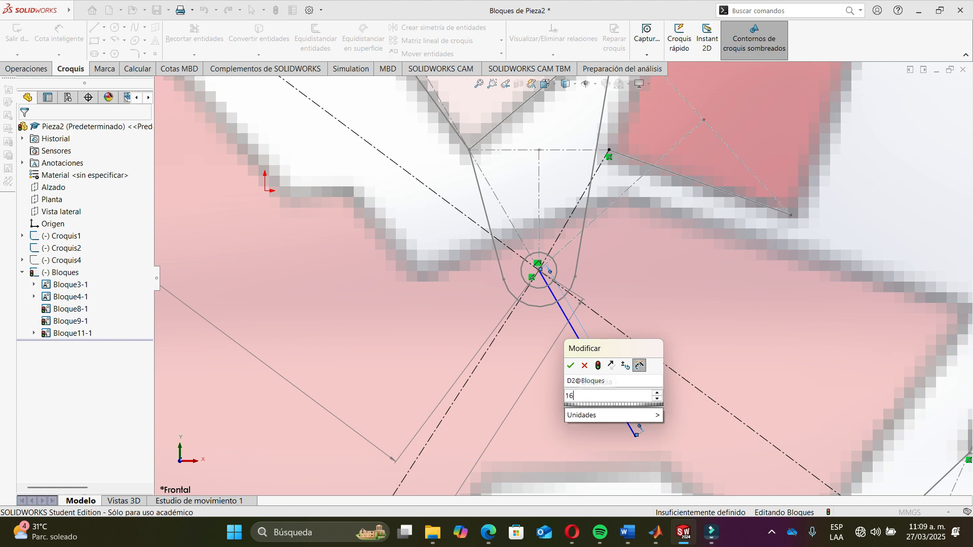
key("Return")
key("f")
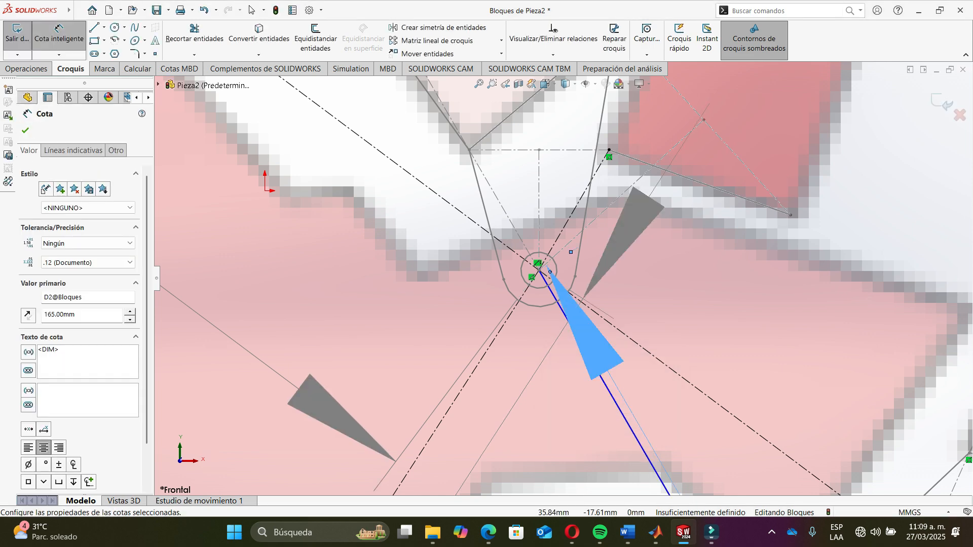
key("Escape")
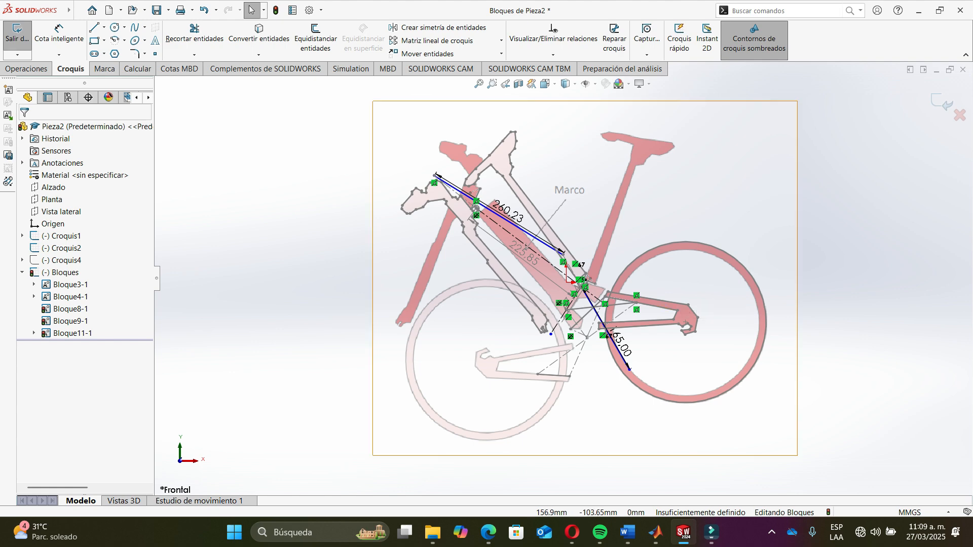
- Try dragging the 165 mm line's free end toward the lower rear block, then undo the move
scroll(628, 376, "down", 3)
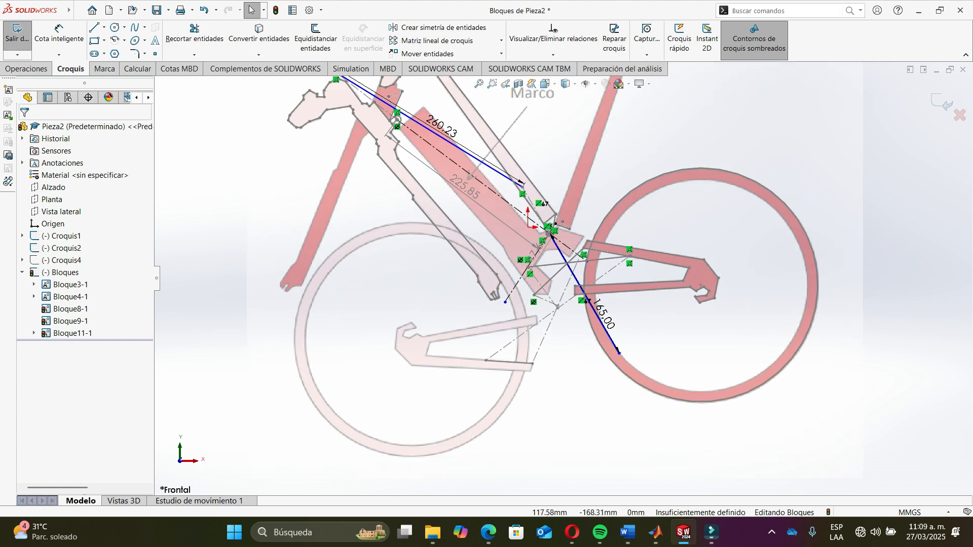
scroll(589, 309, "down", 2)
scroll(588, 309, "up", 3)
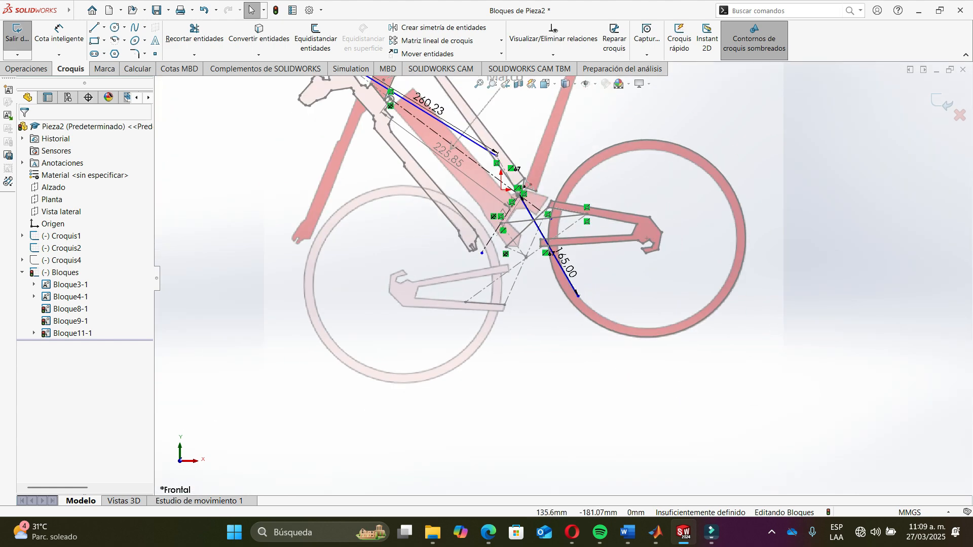
mouse_move(578, 296)
left_mouse_down()
mouse_move(527, 319)
mouse_move(451, 294)
mouse_move(469, 301)
left_mouse_up()
key("Return")
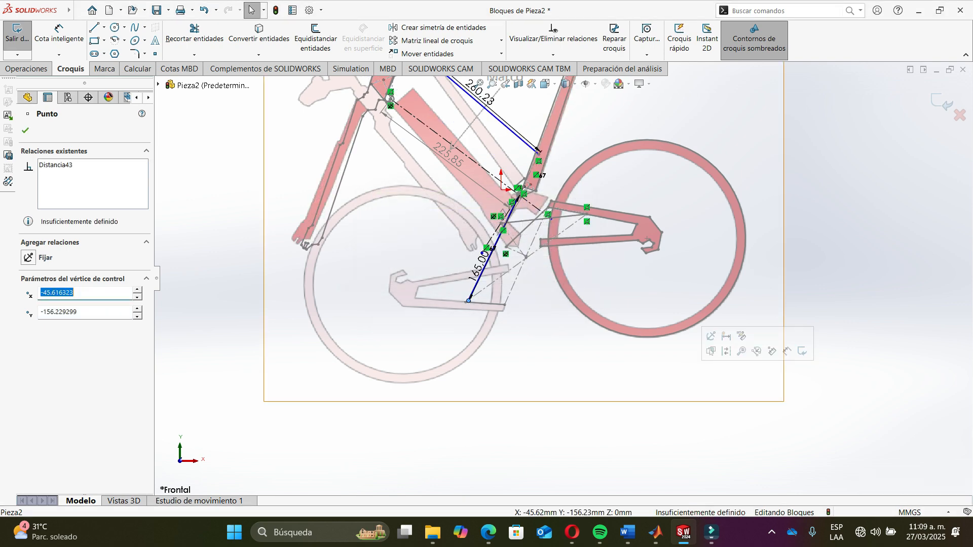
key("ctrl+z")
scroll(596, 297, "down", 3)
key("Escape")
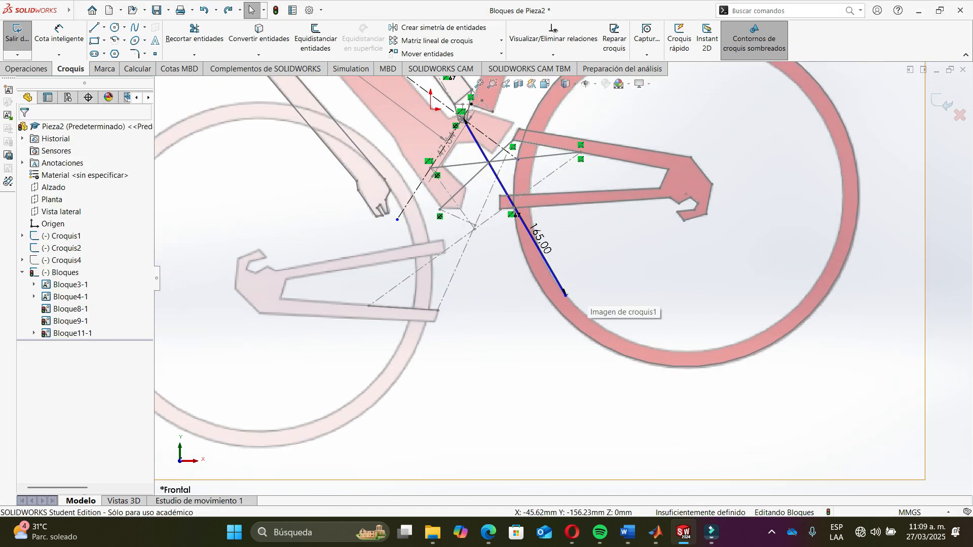
scroll(571, 294, "up", 3)
- Change phi2 to 208 in the script and run it
key("alt+Tab")
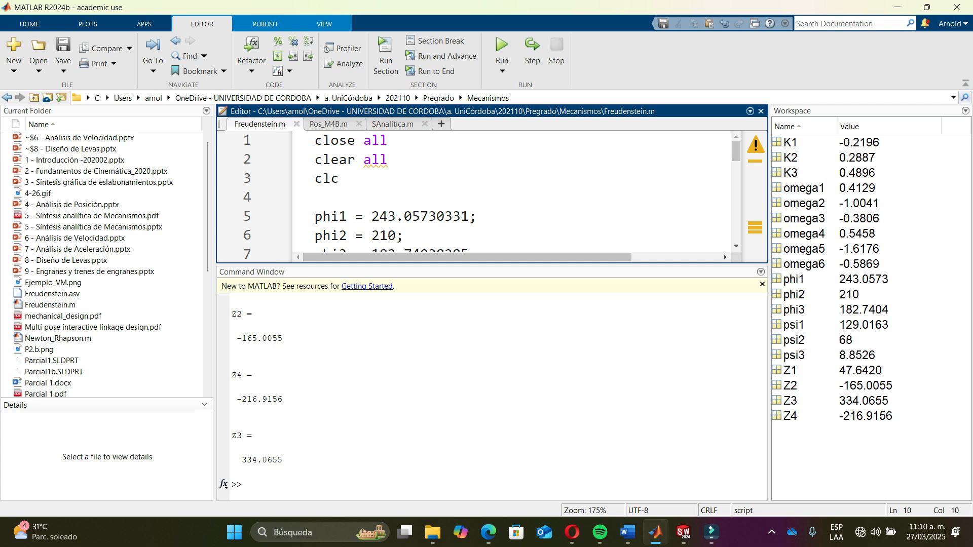
key("BackSpace")
key("BackSpace")
type("08")
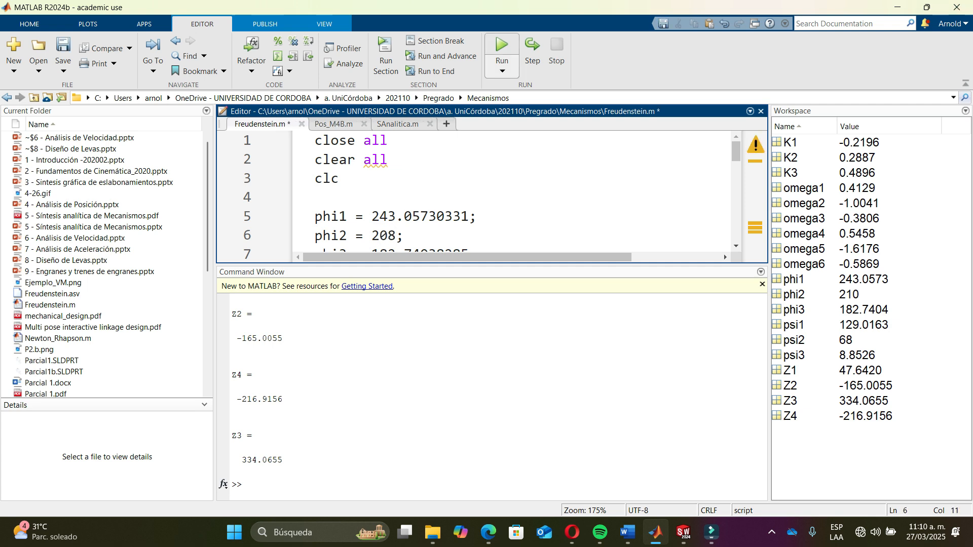
left_click(501, 50)
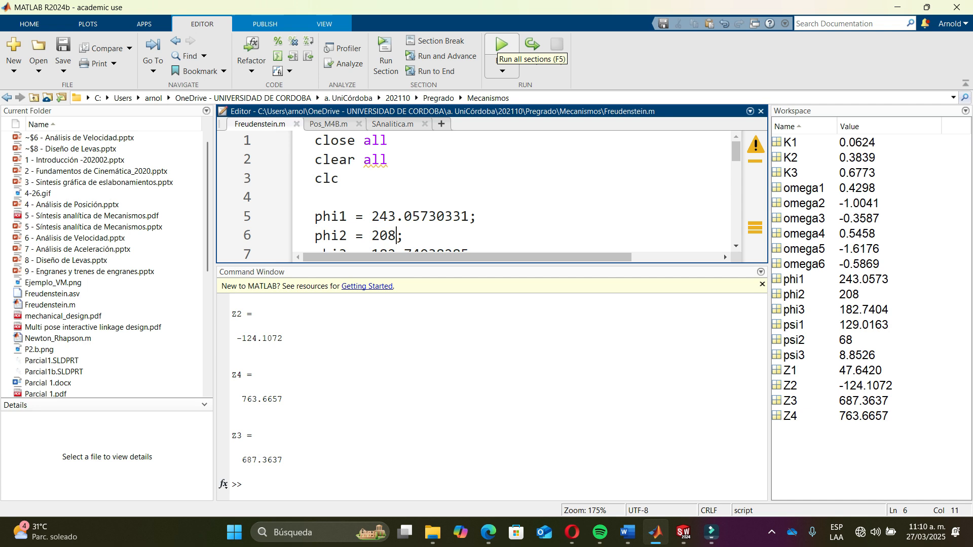
- Change phi2 to 212 and run the script again
key("BackSpace")
key("BackSpace")
type("12")
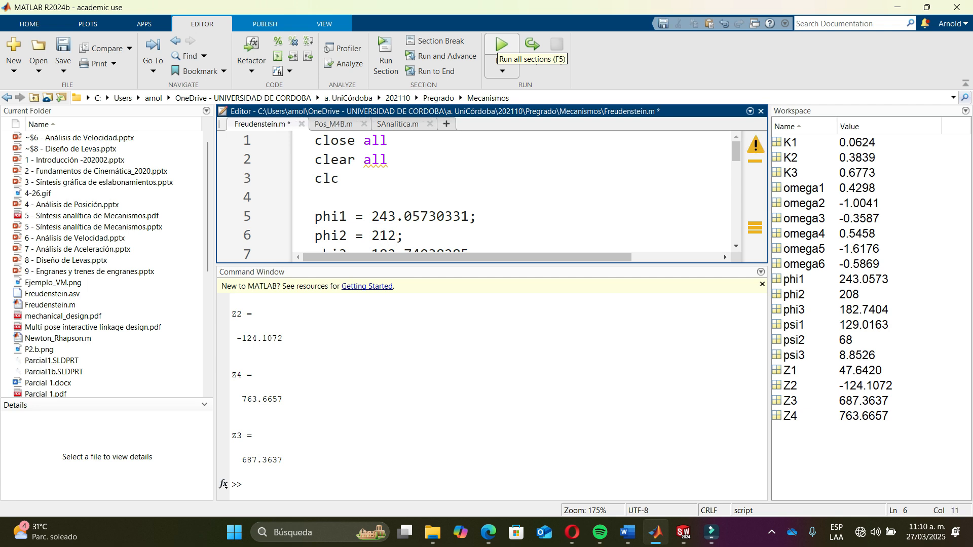
left_click(502, 47)
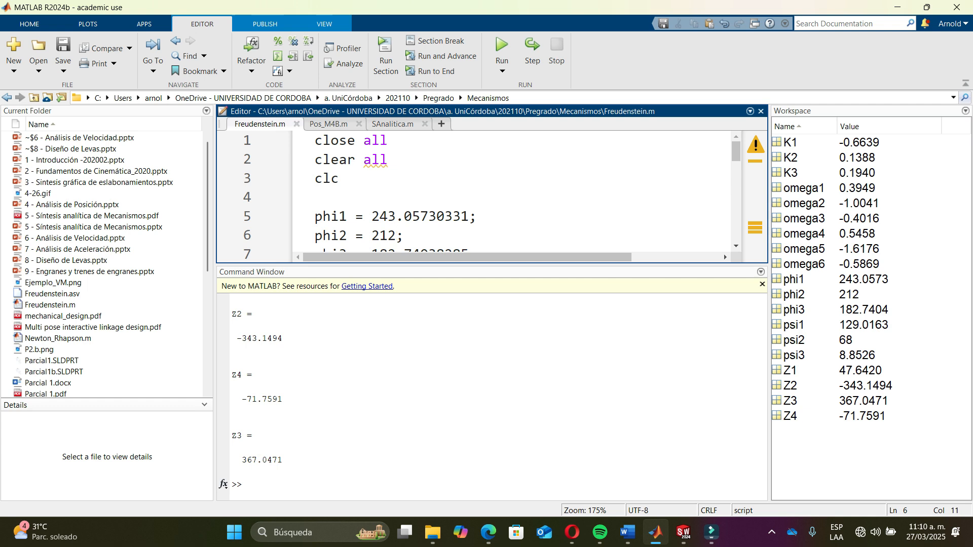
- Set phi2 to 210 and psi2 to 70 in the script and run it
key("BackSpace")
type("0")
scroll(512, 192, "down", 2)
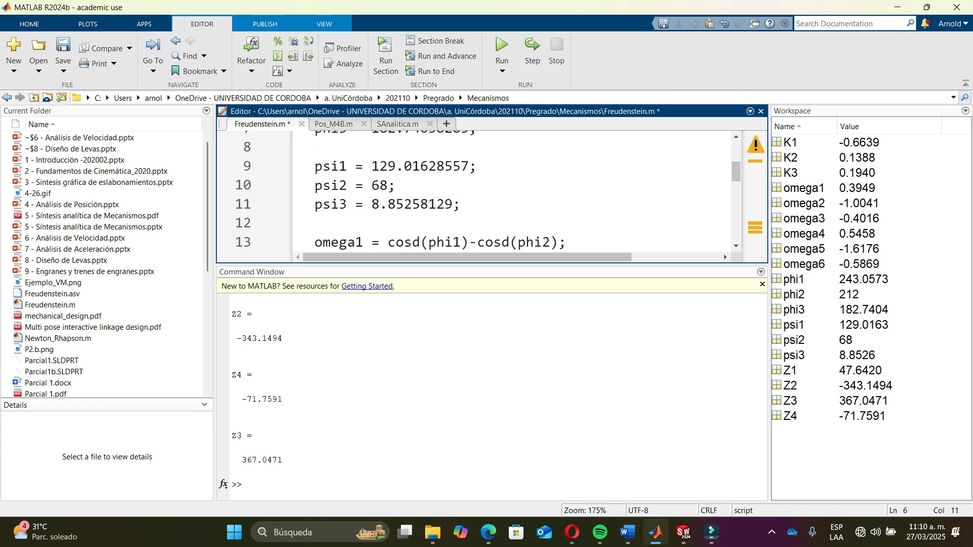
key("BackSpace")
key("BackSpace")
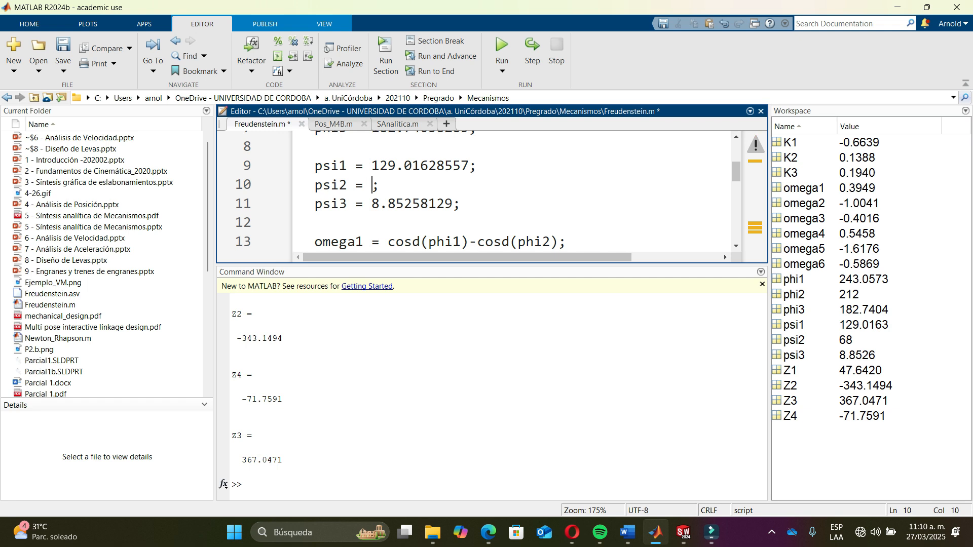
type("70")
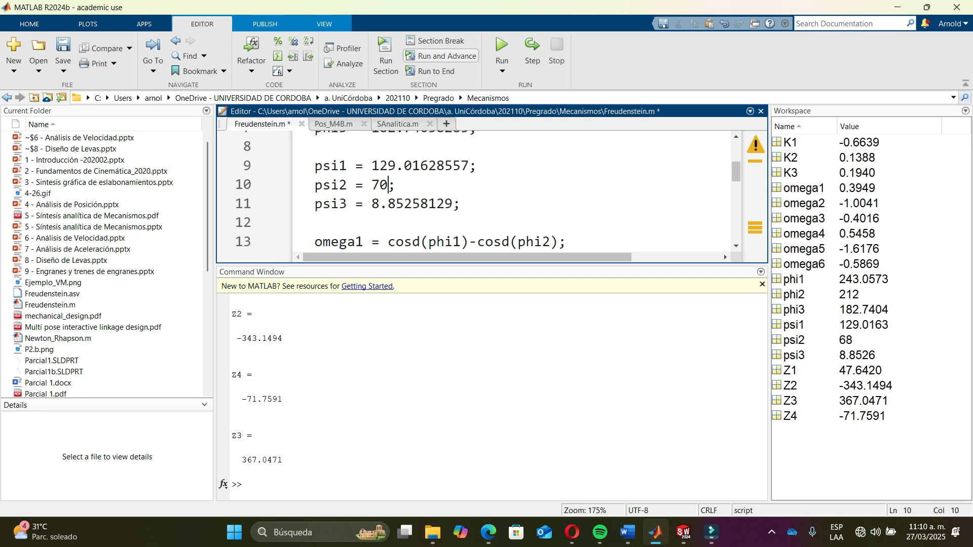
left_click(502, 51)
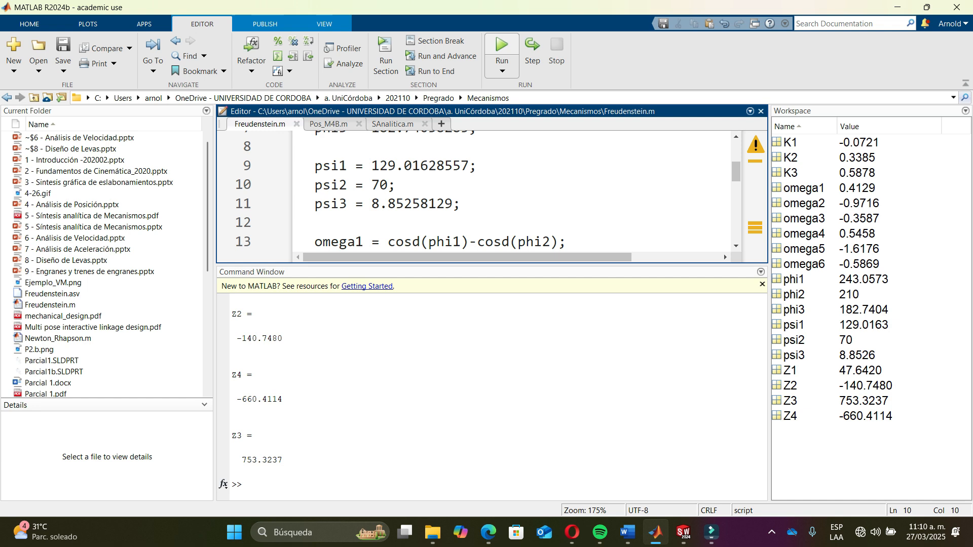
- Change psi2 to 65 and run the script again
key("BackSpace")
key("BackSpace")
type("6")
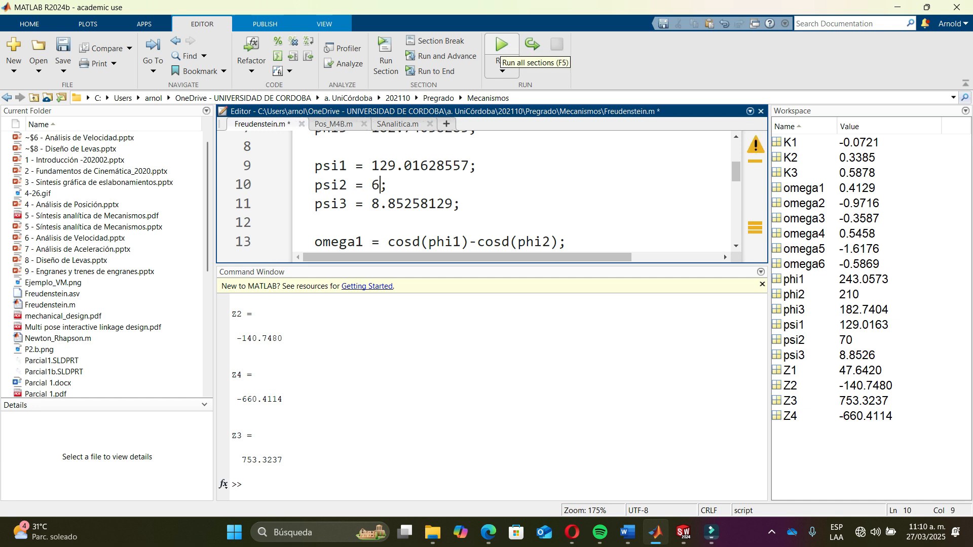
type("5")
key("F5")
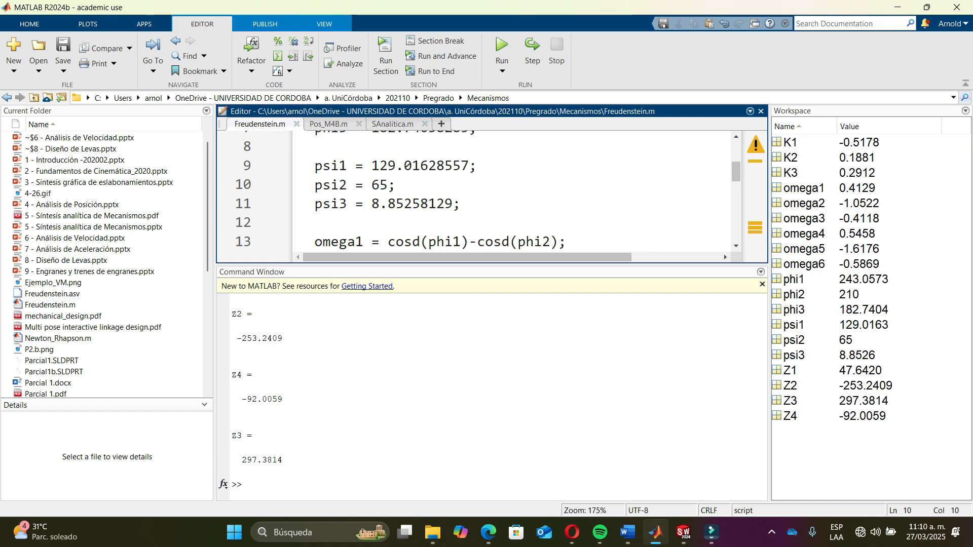
- Compare with the SolidWorks sketch, then change psi2 to 66 and run the script
key("alt+Tab")
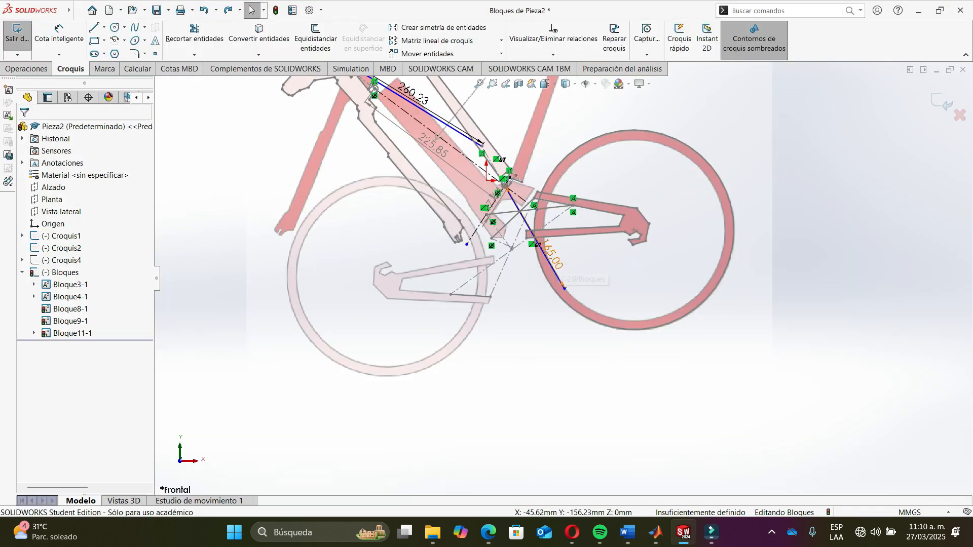
key("alt+Tab")
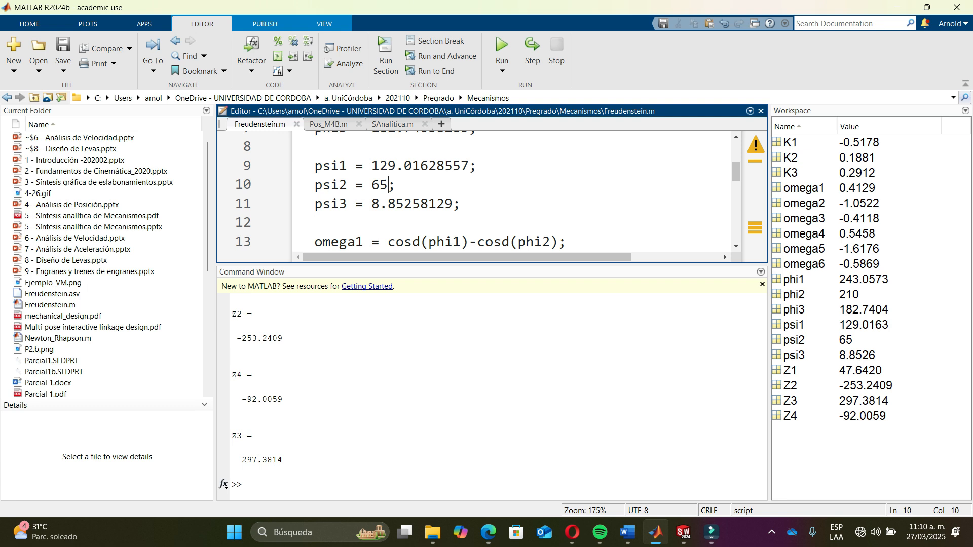
key("BackSpace")
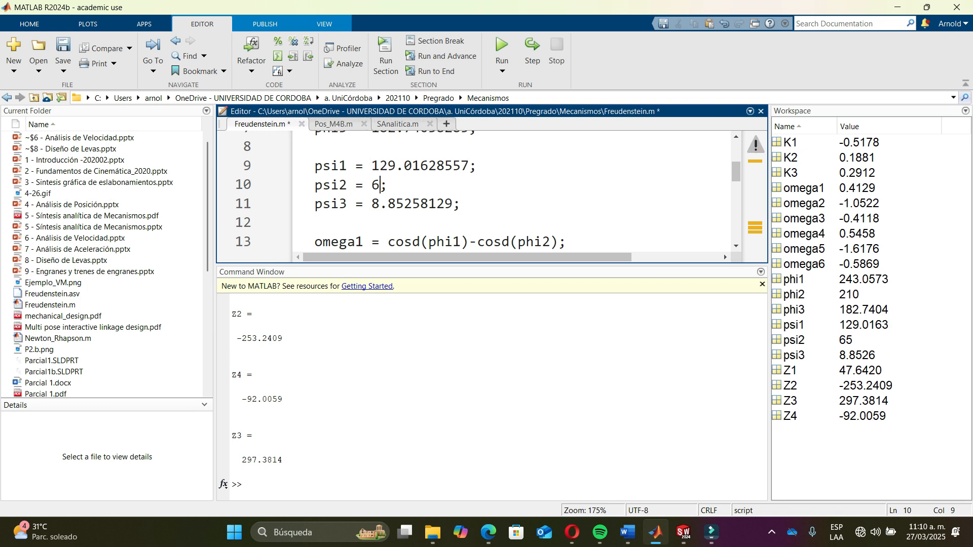
type("6")
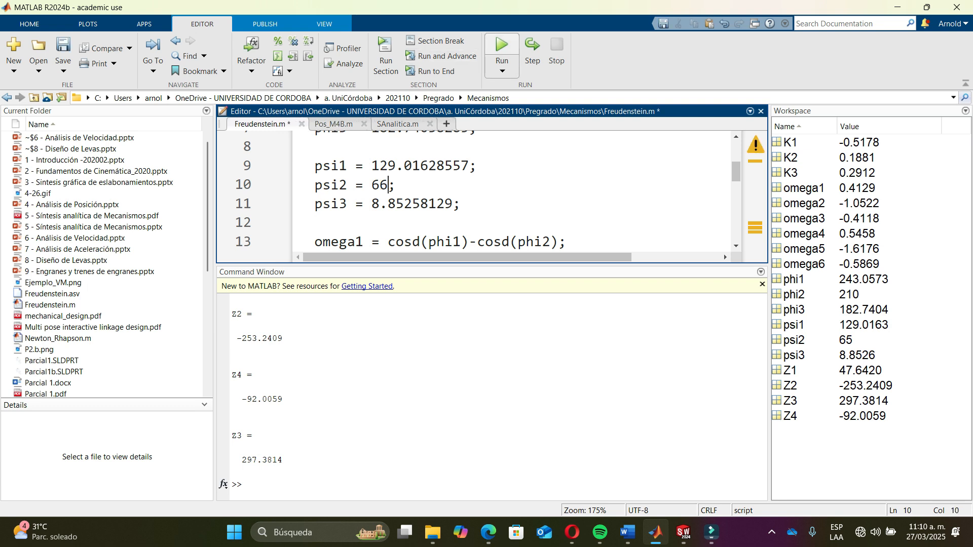
left_click(502, 45)
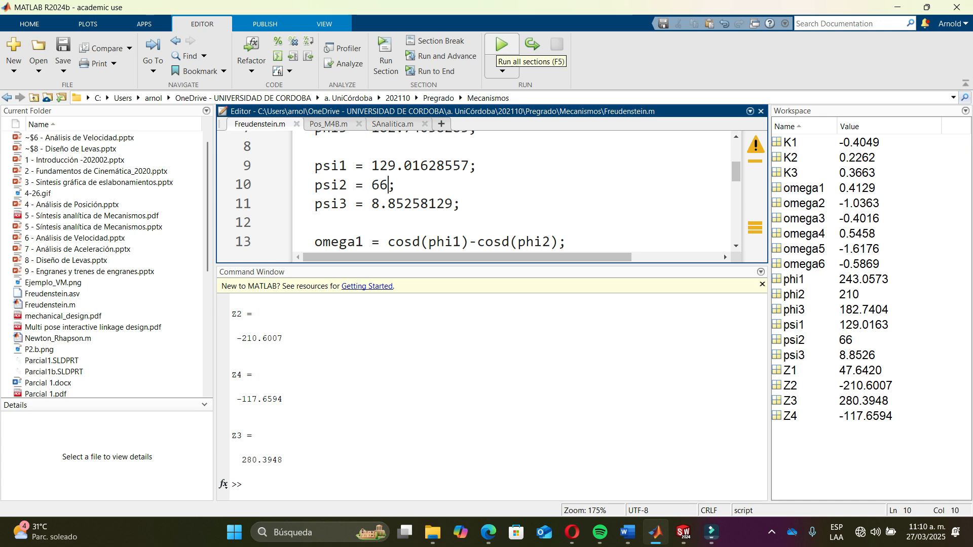
- Compare the results with the sketch again, then change psi2 to 60 and run the script
key("alt+Tab")
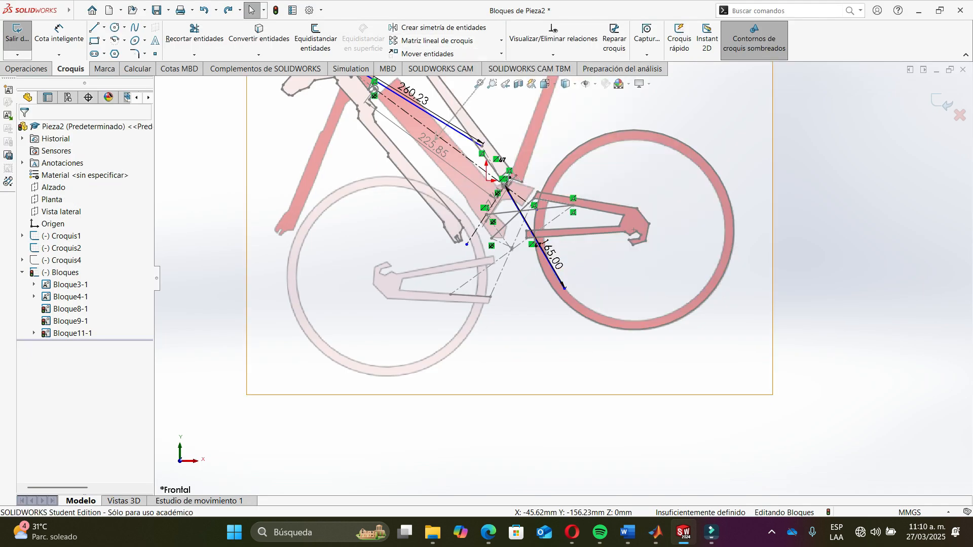
key("alt+Tab")
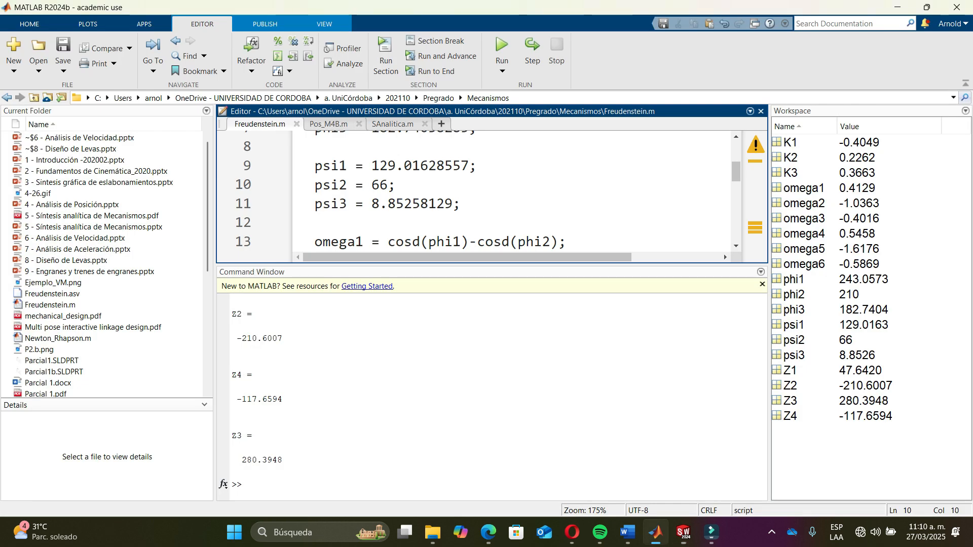
key("alt+Tab")
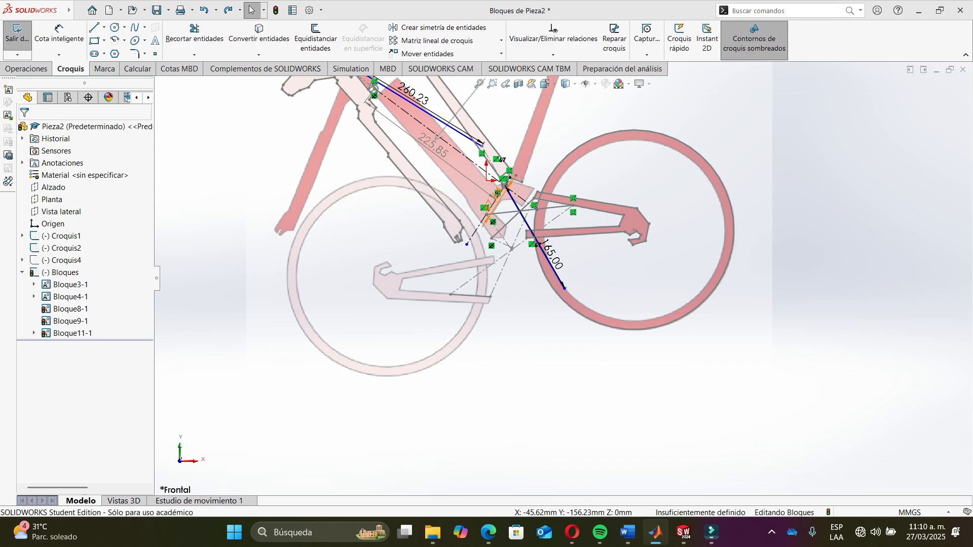
key("alt+Tab")
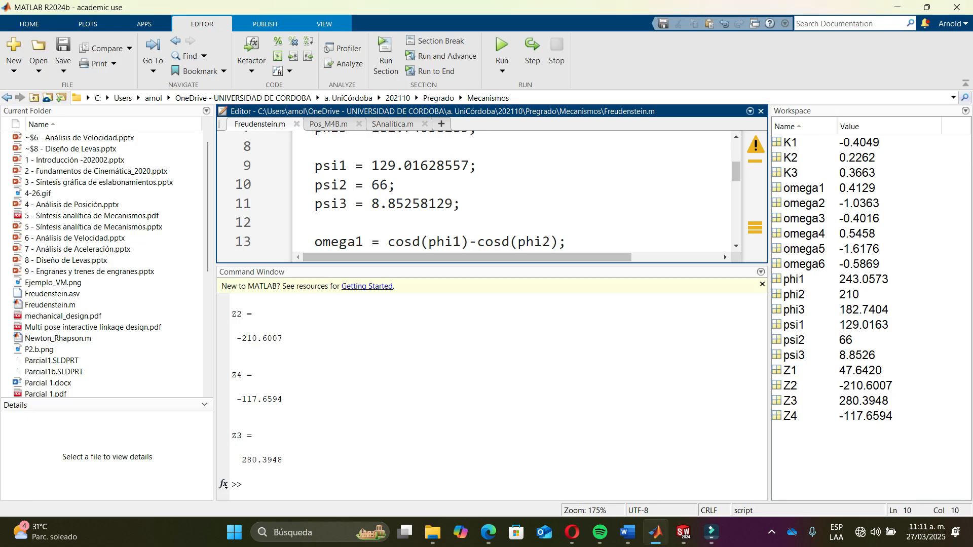
key("BackSpace")
type("0")
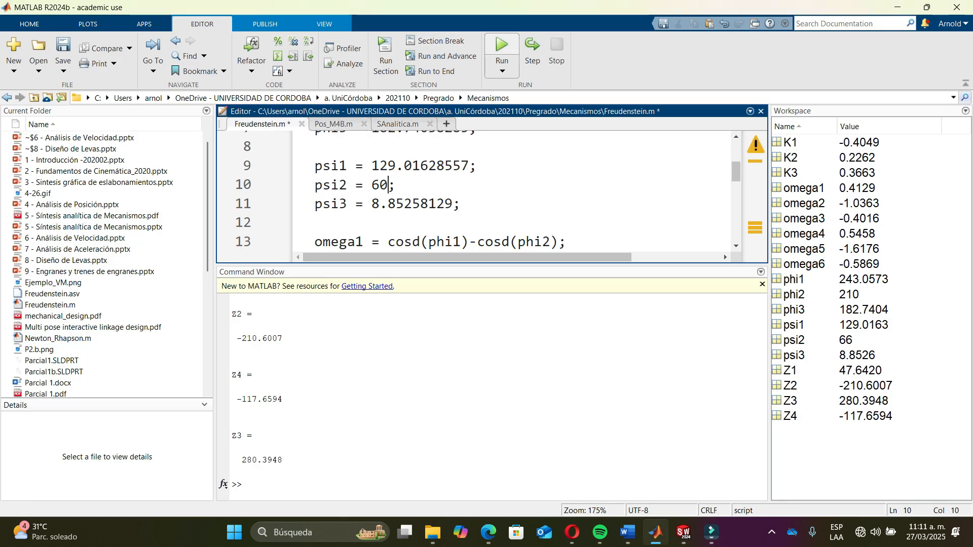
key("F5")
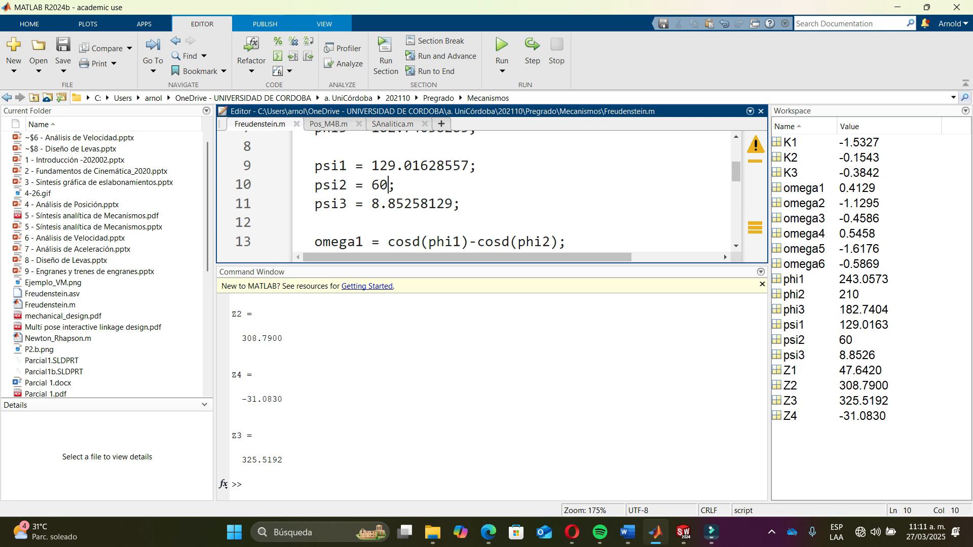
- Change psi2 to 55 and run the script
key("BackSpace")
key("BackSpace")
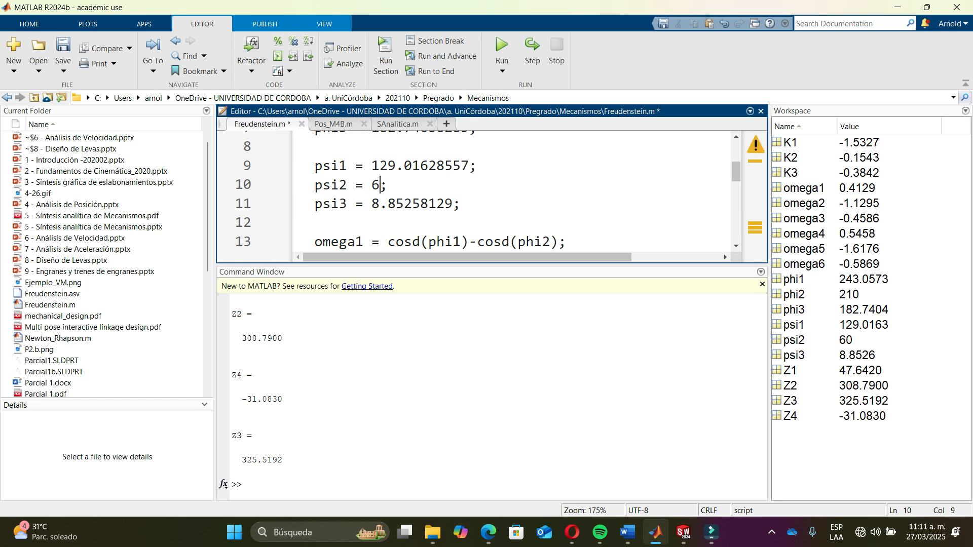
type("55")
key("F5")
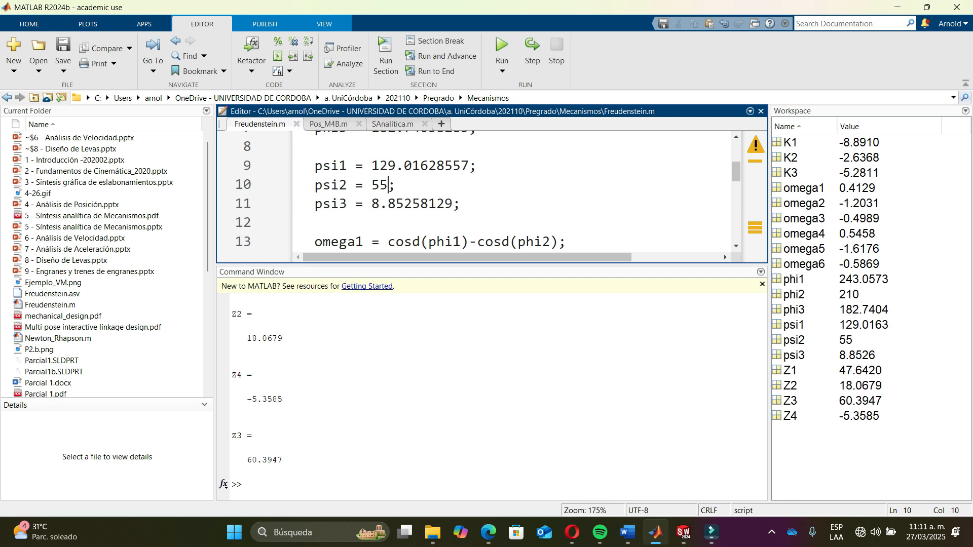
- Change psi2 to 54 and run the script
key("BackSpace")
type("4")
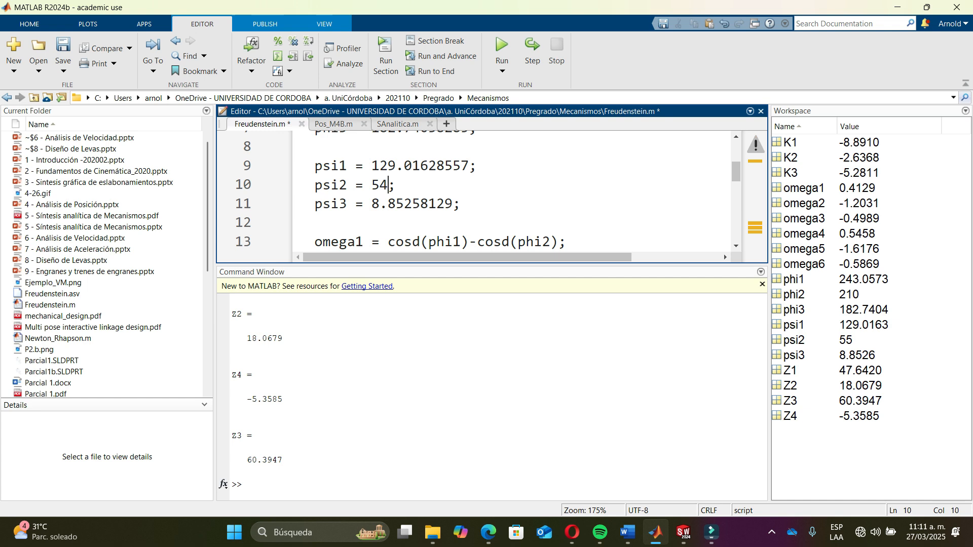
left_click(501, 51)
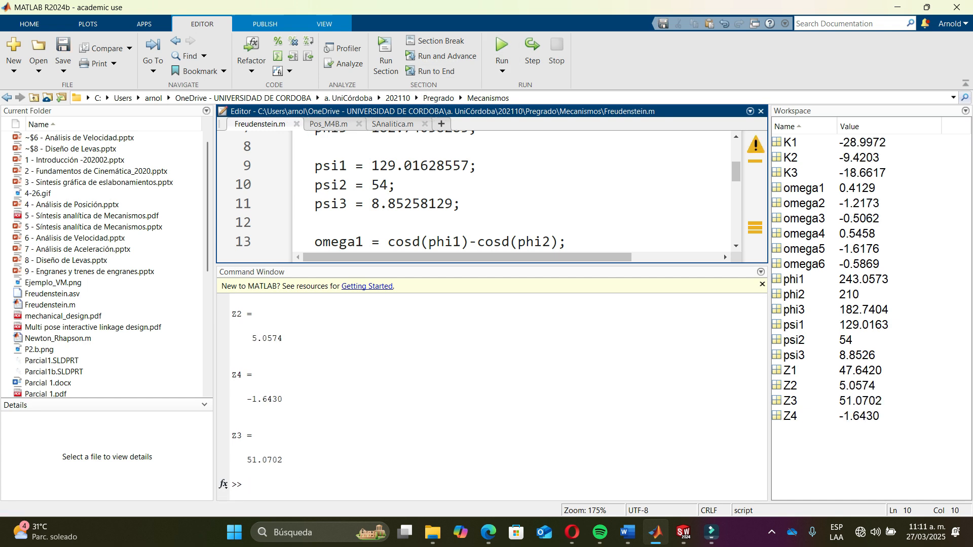
- Change psi2 to 50 and run the script
key("BackSpace")
type("0")
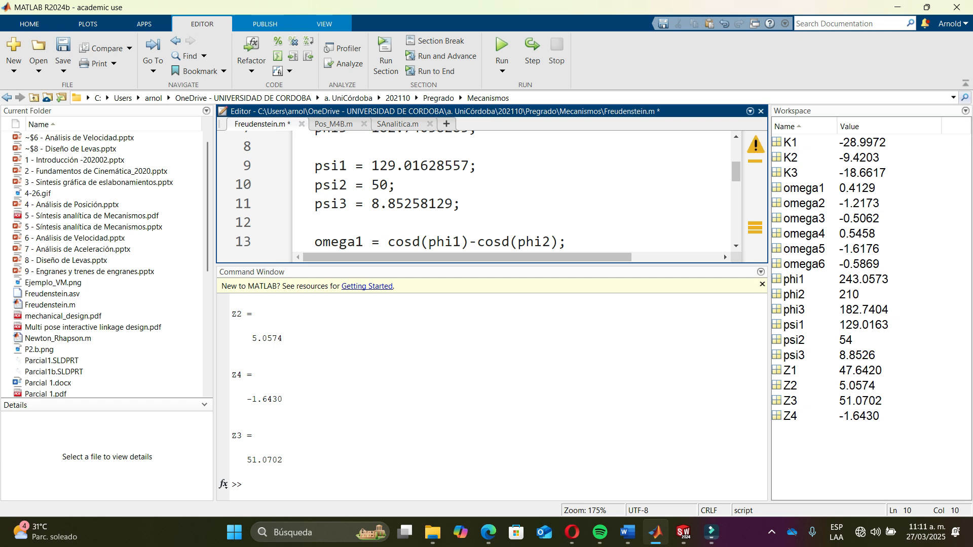
left_click(502, 50)
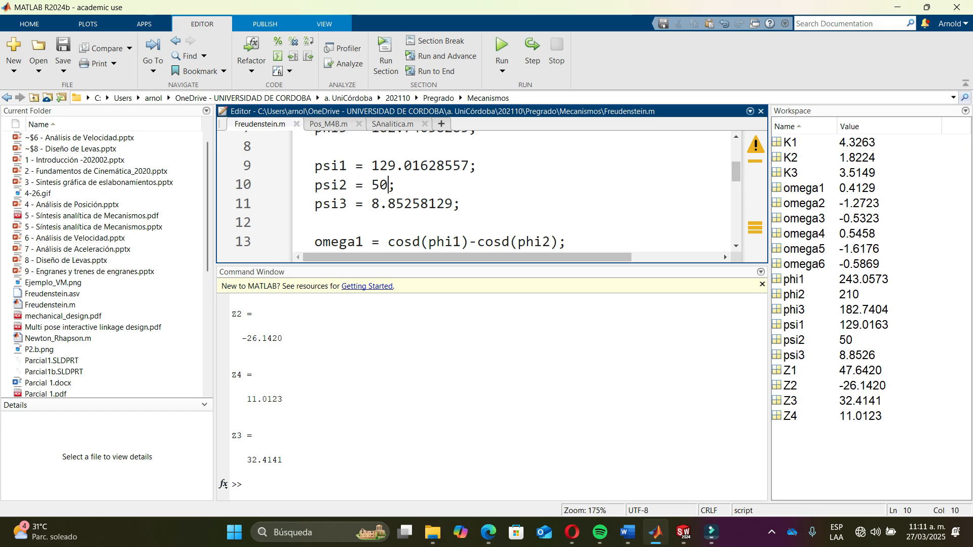
- In SolidWorks, set the 165 mm link's length dimension to 26.142 mm, matching the computed Z2
key("alt+Tab")
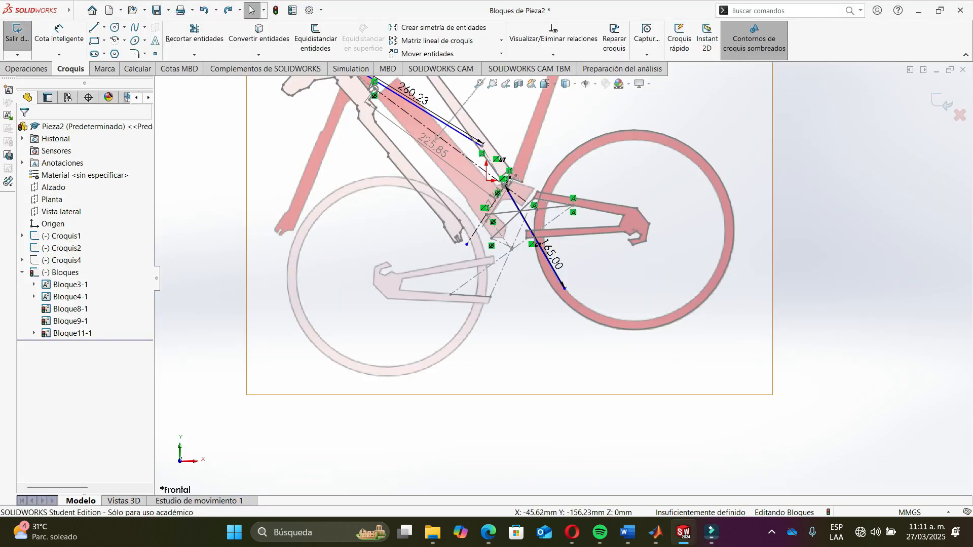
scroll(479, 279, "down", 3)
scroll(552, 271, "up", 3)
scroll(531, 246, "down", 2)
scroll(639, 342, "down", 4)
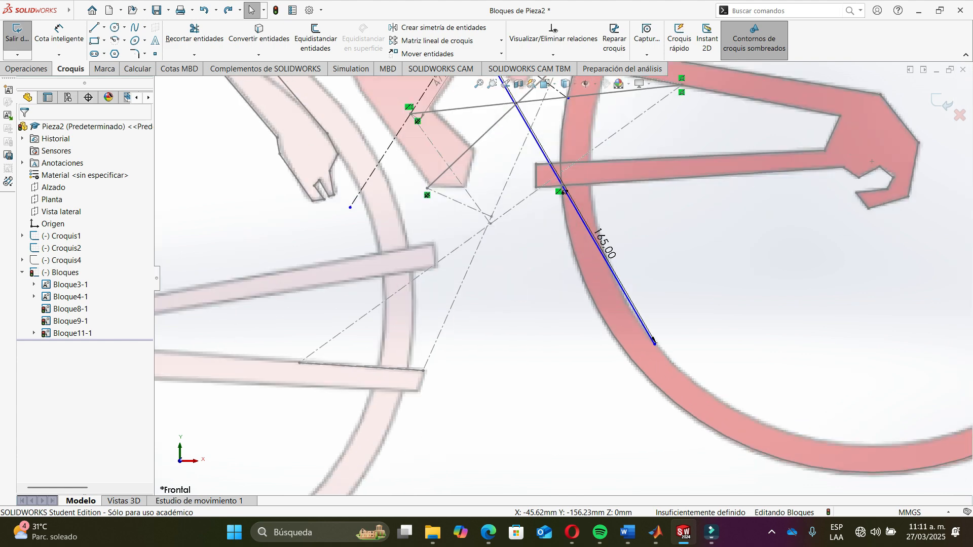
double_click(604, 245)
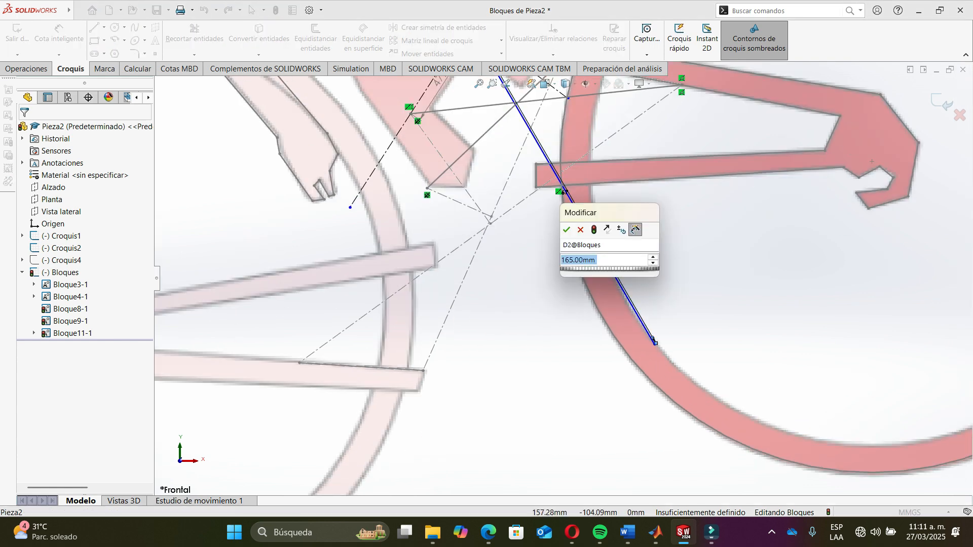
key("alt+Tab")
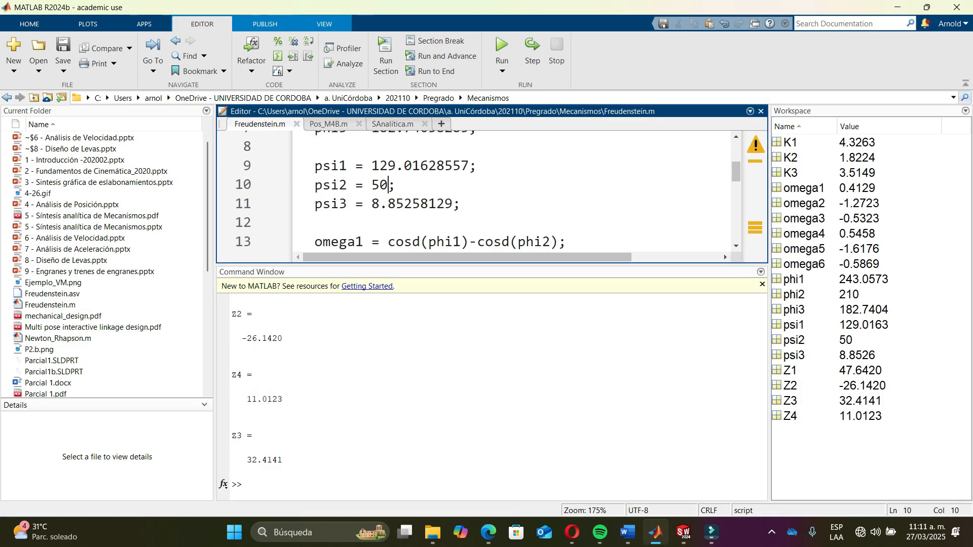
key("alt+Tab")
type("20.15")
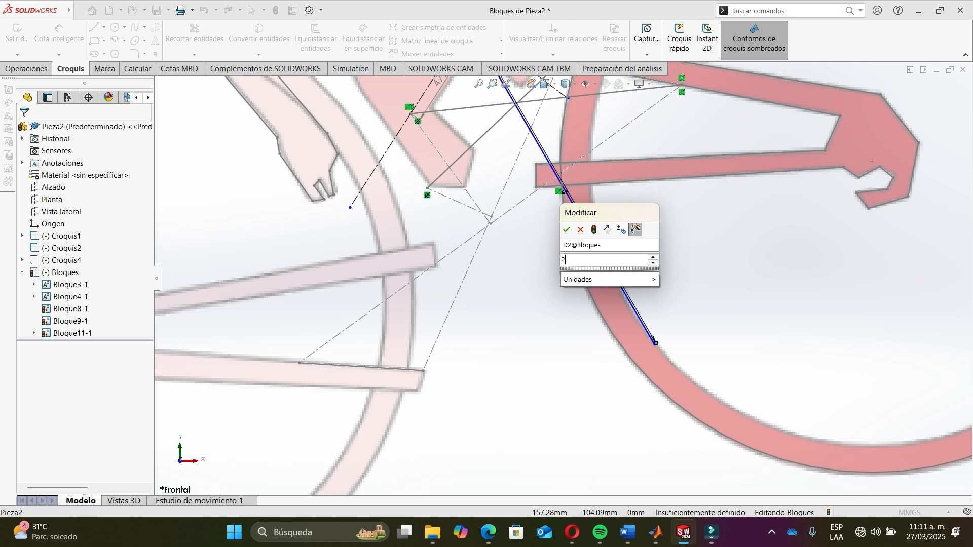
key("Return")
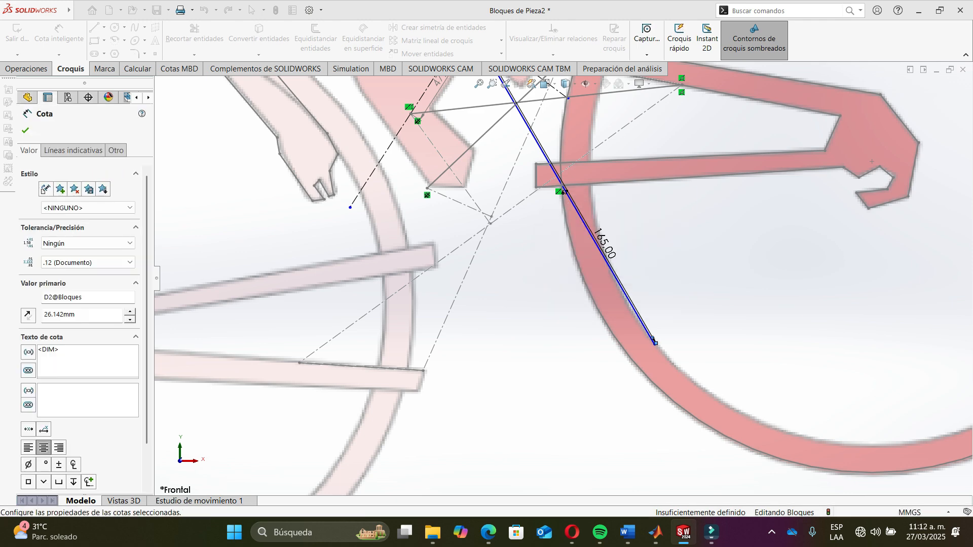
- Sketch a new line about 32.7 mm long from the lower end of the 47.64 mm link toward the rear frame
scroll(563, 278, "up", 5)
scroll(521, 154, "down", 10)
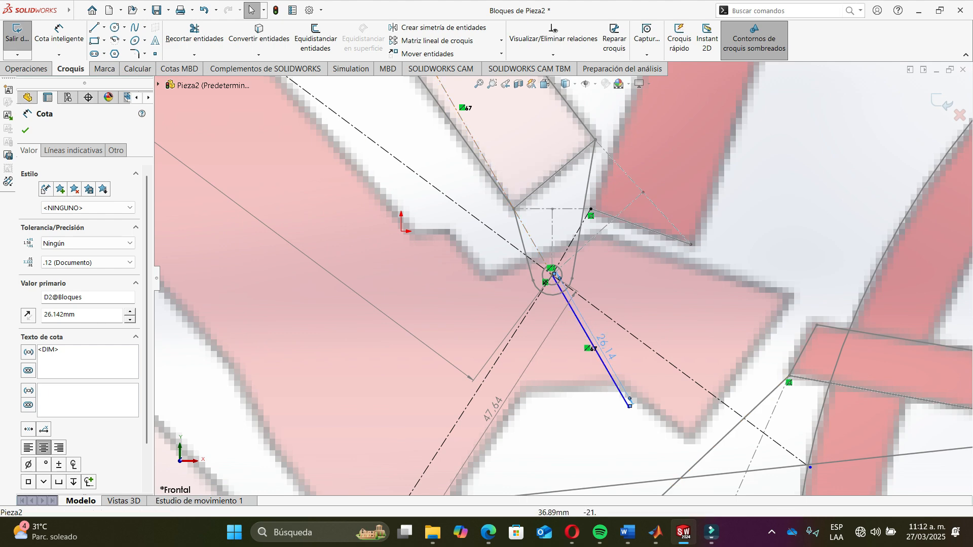
scroll(561, 277, "up", 6)
key("alt+Tab")
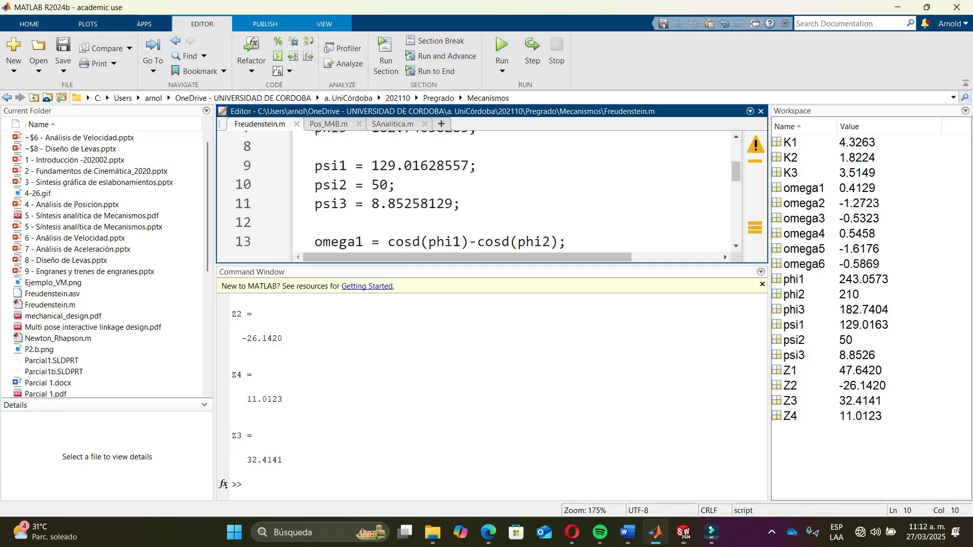
key("alt+Tab")
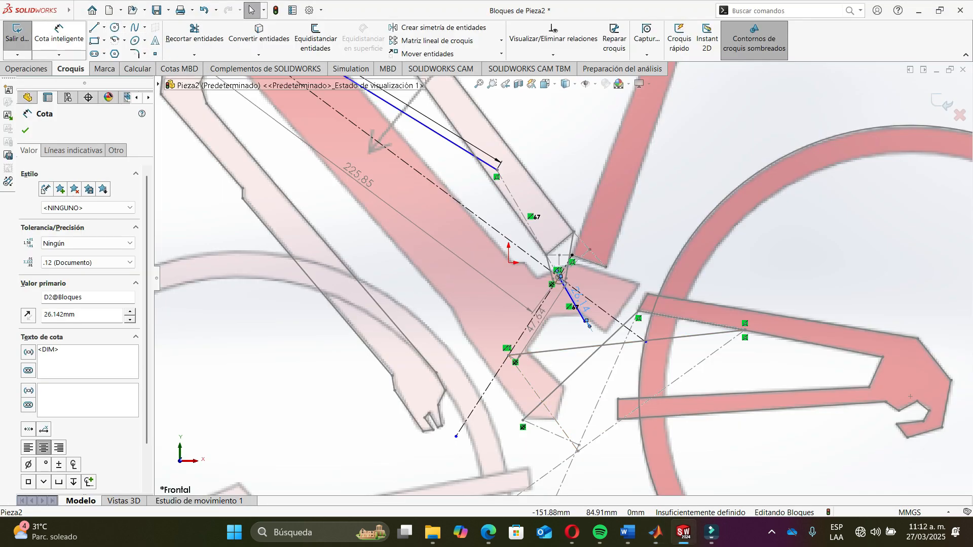
left_click(93, 27)
key("alt+Tab")
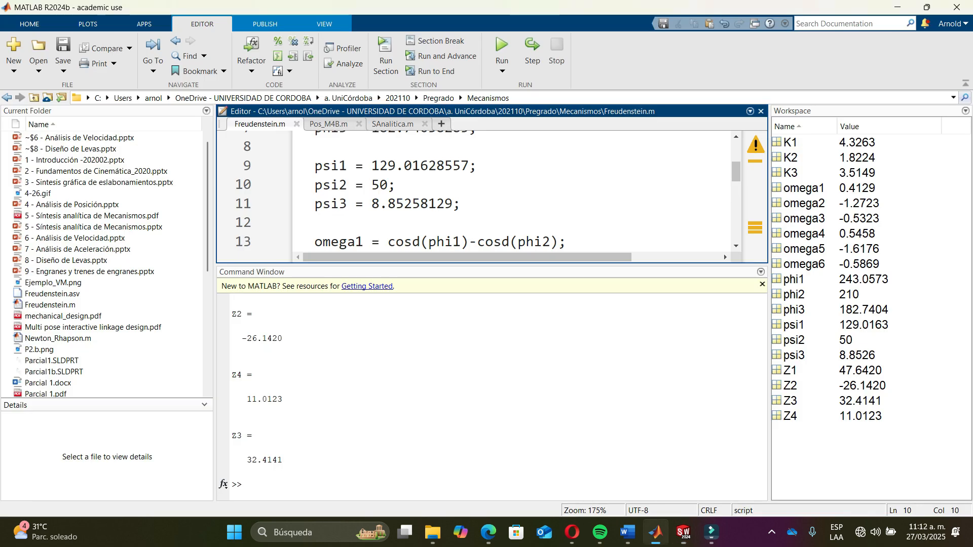
key("alt+Tab")
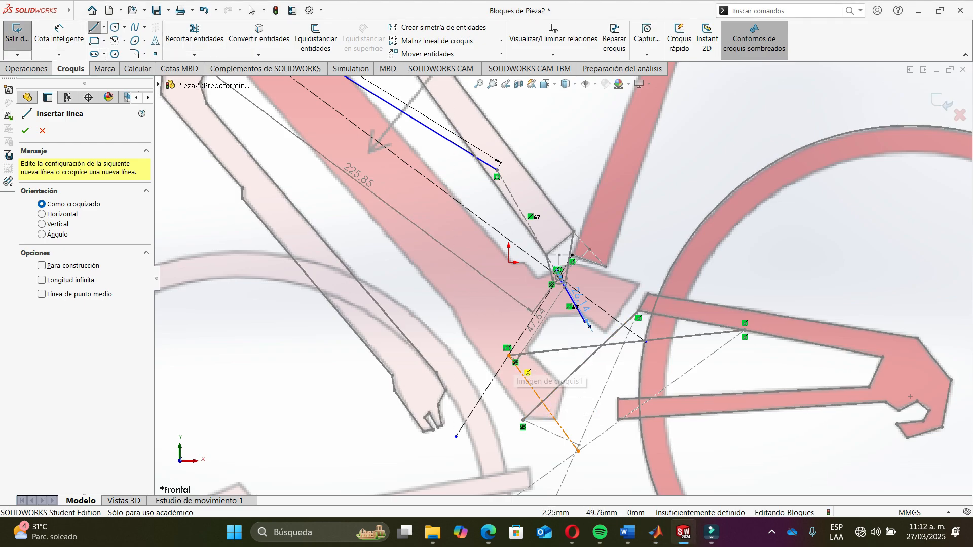
scroll(504, 382, "down", 3)
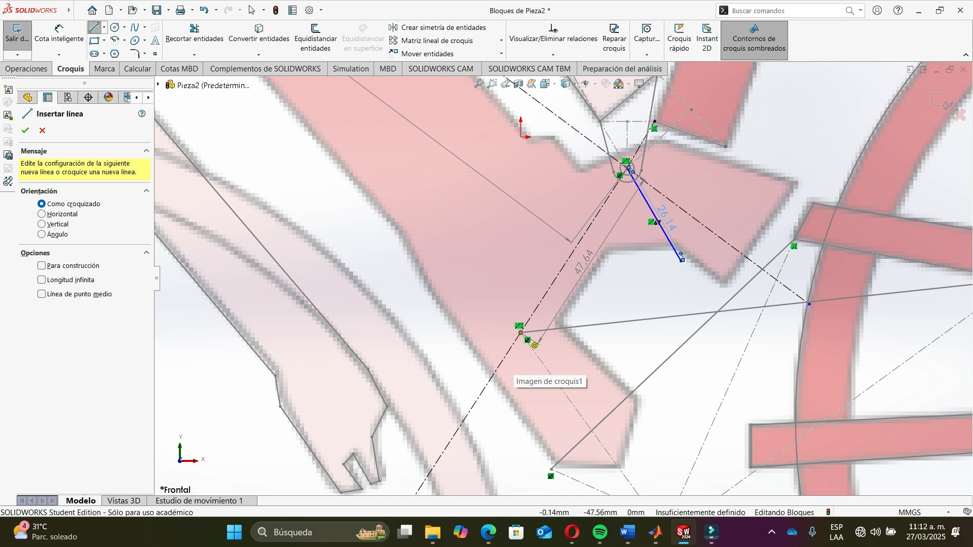
left_click(521, 333)
scroll(562, 277, "up", 4)
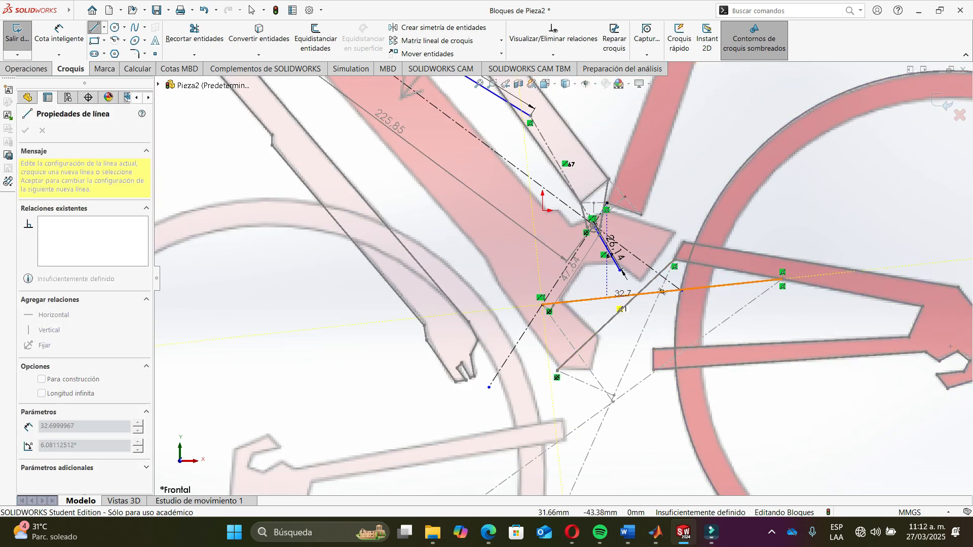
left_click(607, 297)
key("Escape")
key("Escape")
- Dimension the new line and set its length to 11.0123 mm, matching the computed Z4
mouse_move(51, 10)
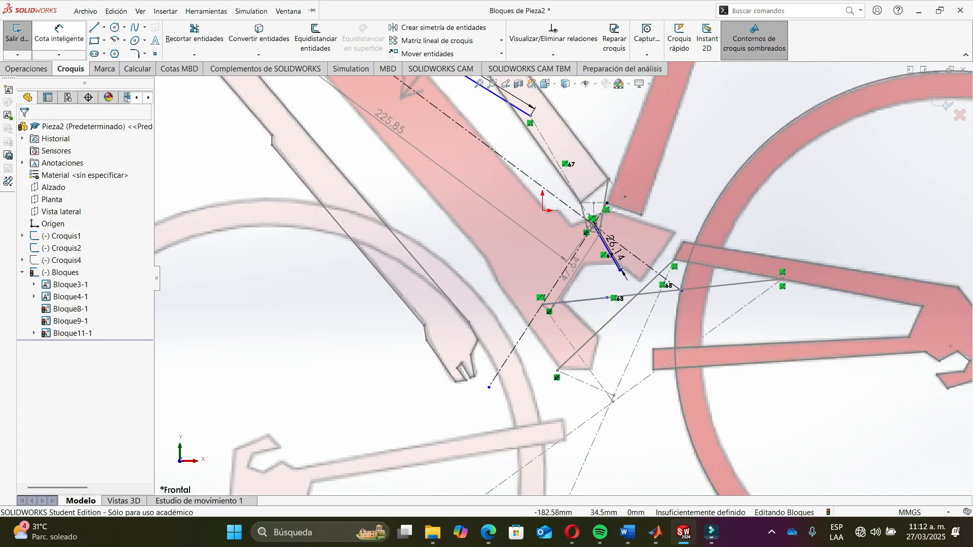
left_click(59, 33)
scroll(564, 290, "down", 4)
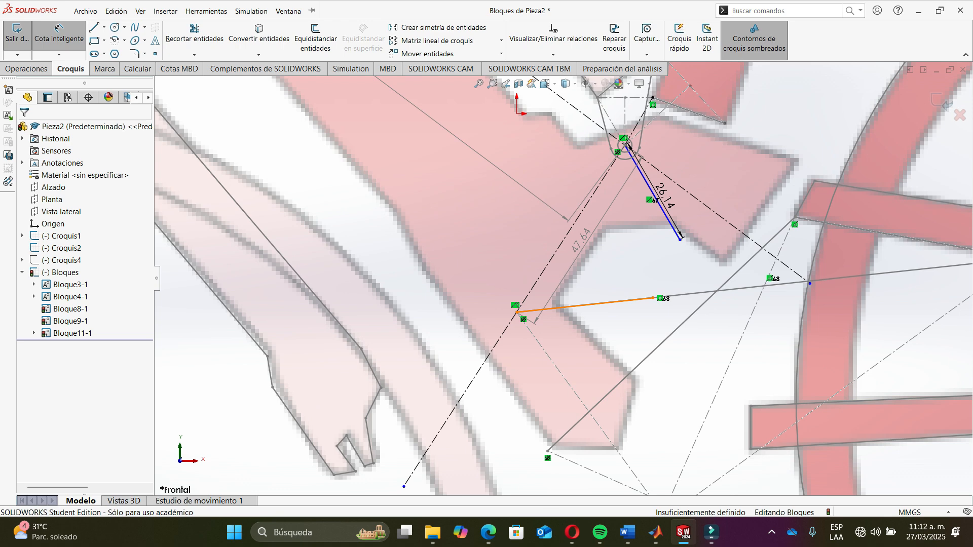
left_click(582, 305)
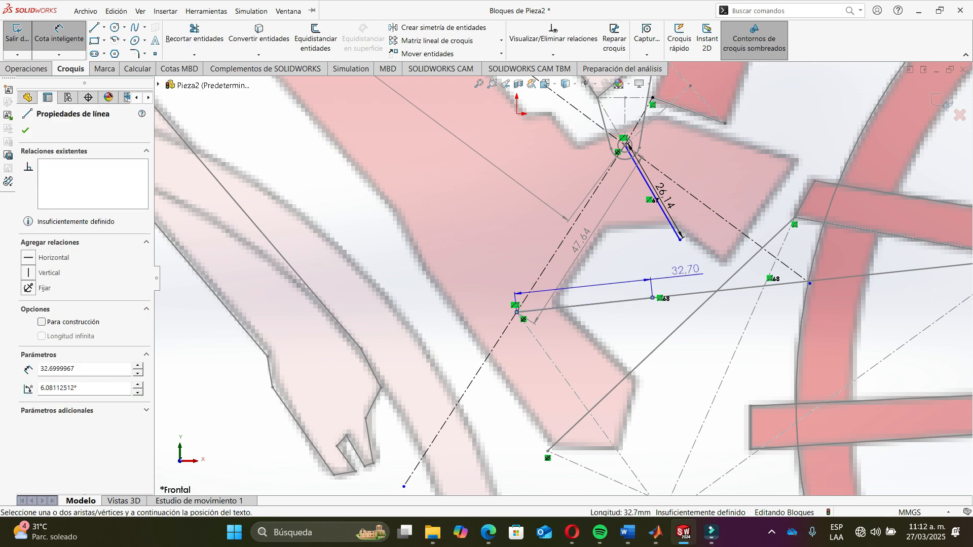
left_click(699, 271)
key("alt+Tab")
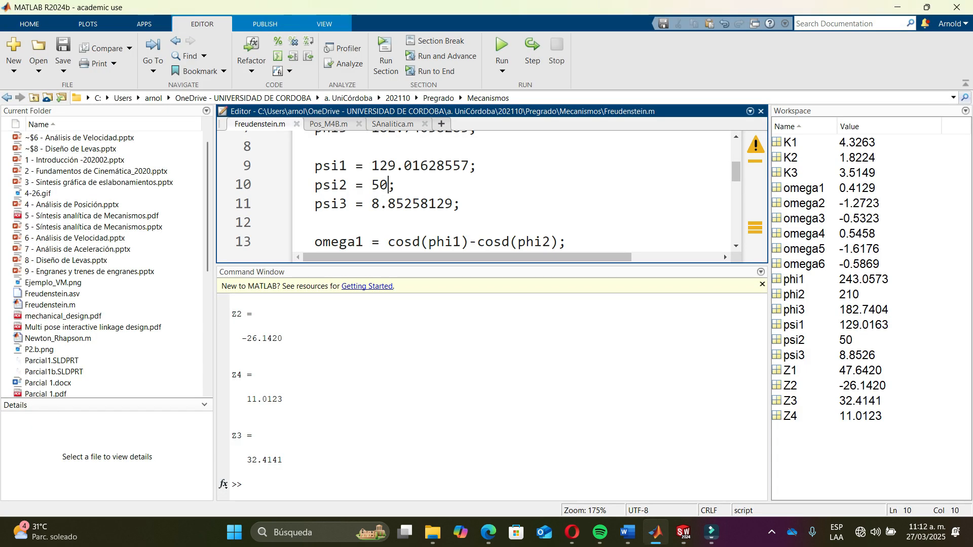
key("alt+Tab")
type("32.7")
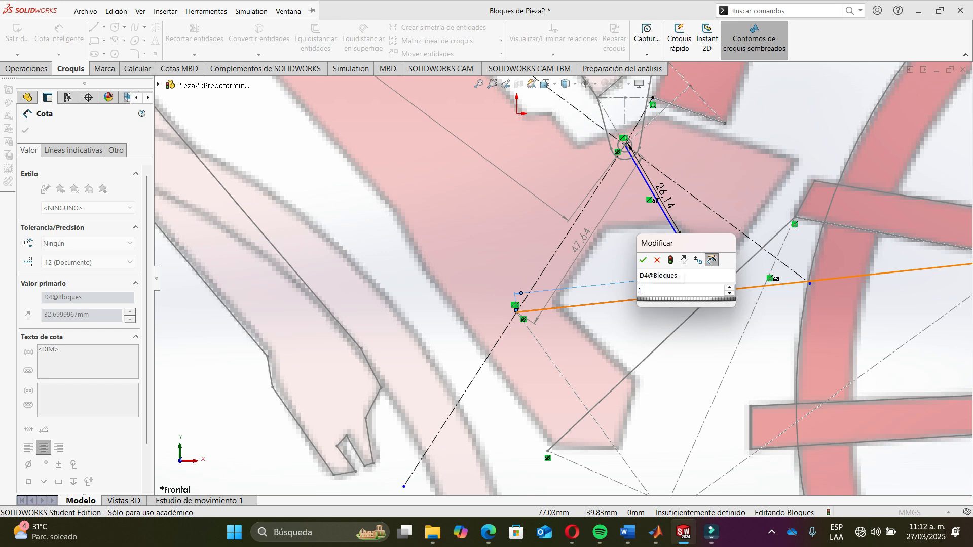
key("Return")
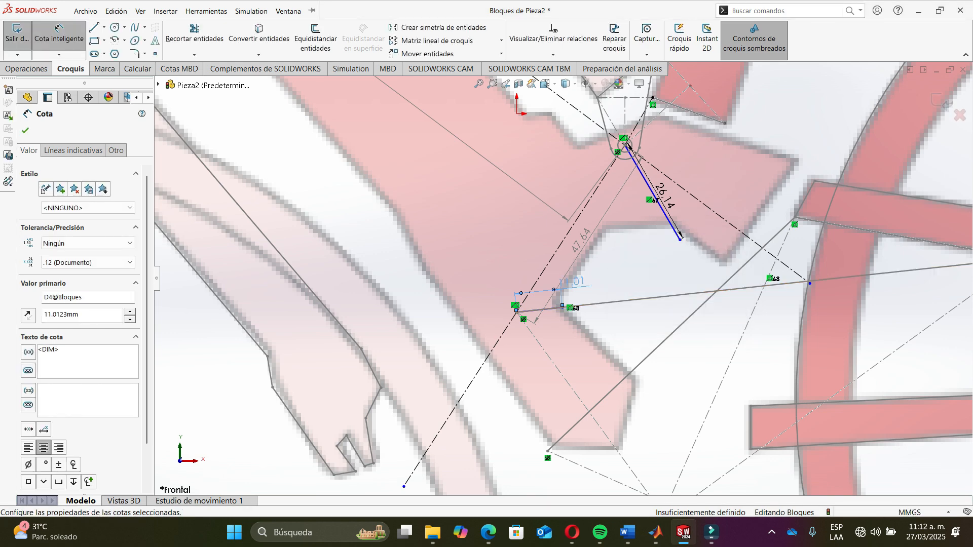
key("Escape")
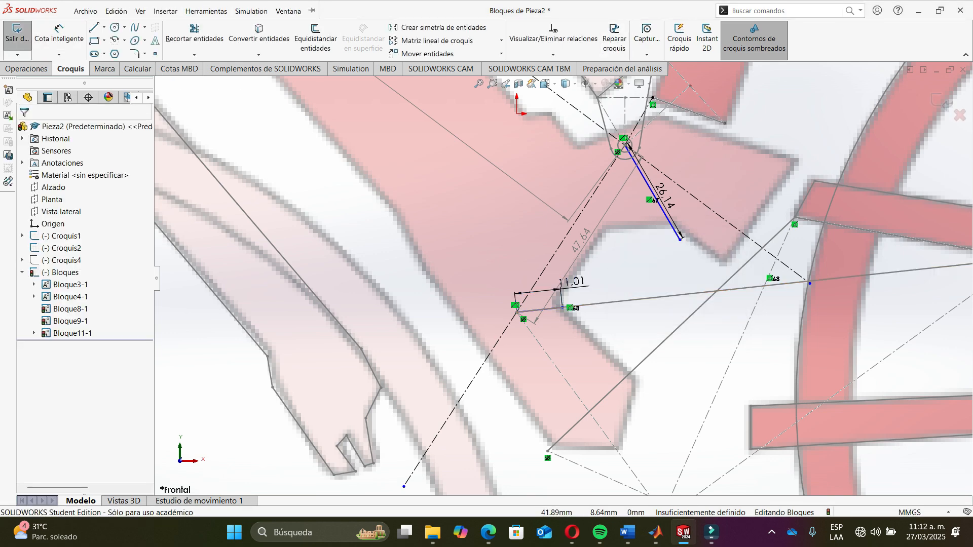
- Sketch a line connecting the end of the 11.01 mm link to the free end of the 26.14 mm link
key("d")
scroll(585, 314, "down", 3)
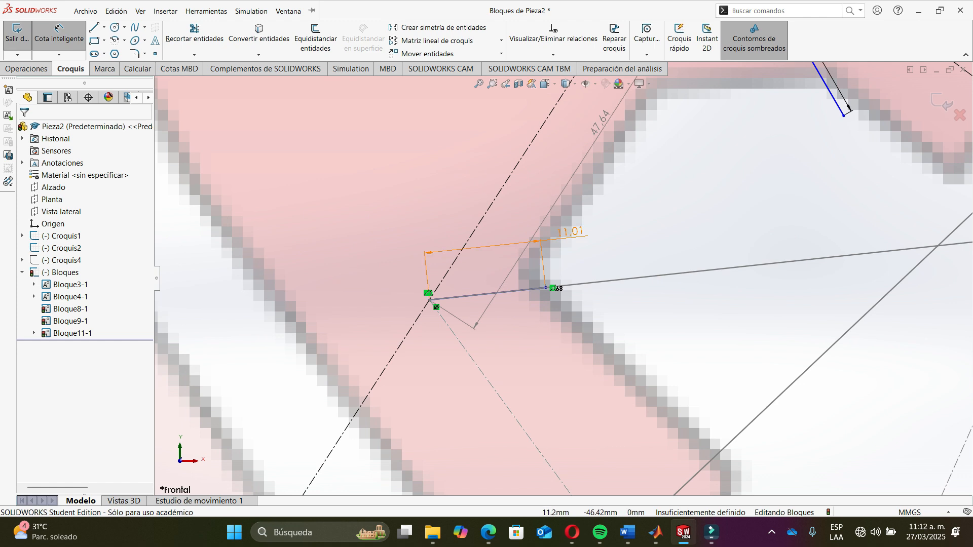
left_click(546, 287)
key("Escape")
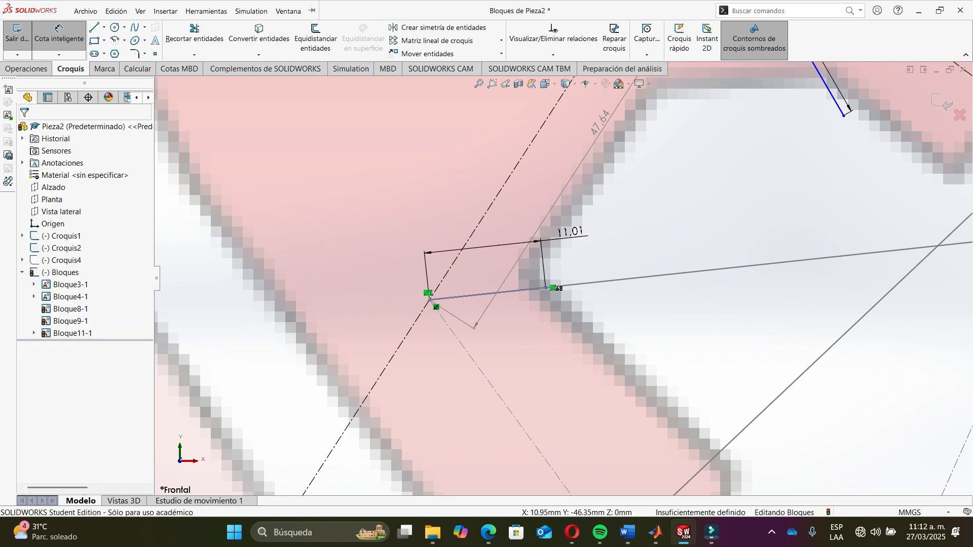
key("Escape")
key("l")
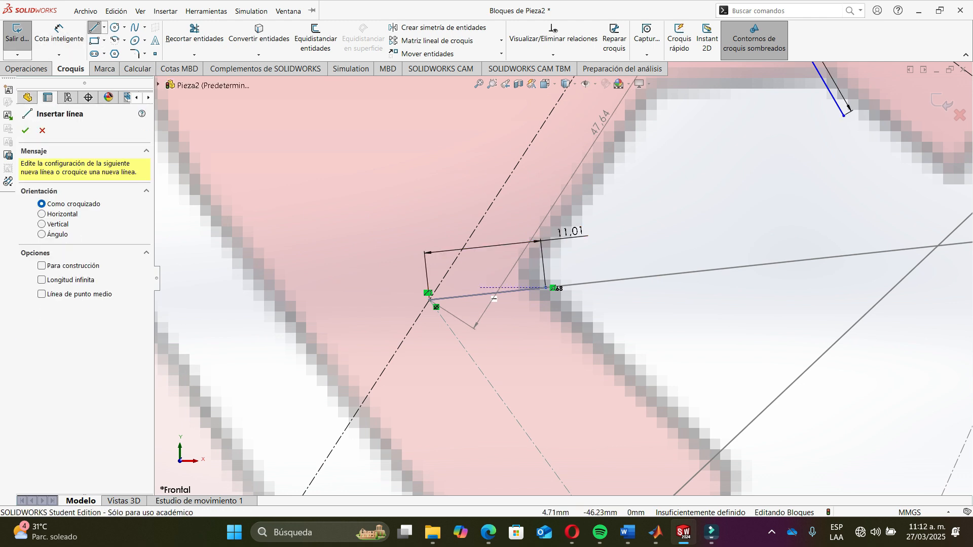
left_click(550, 287)
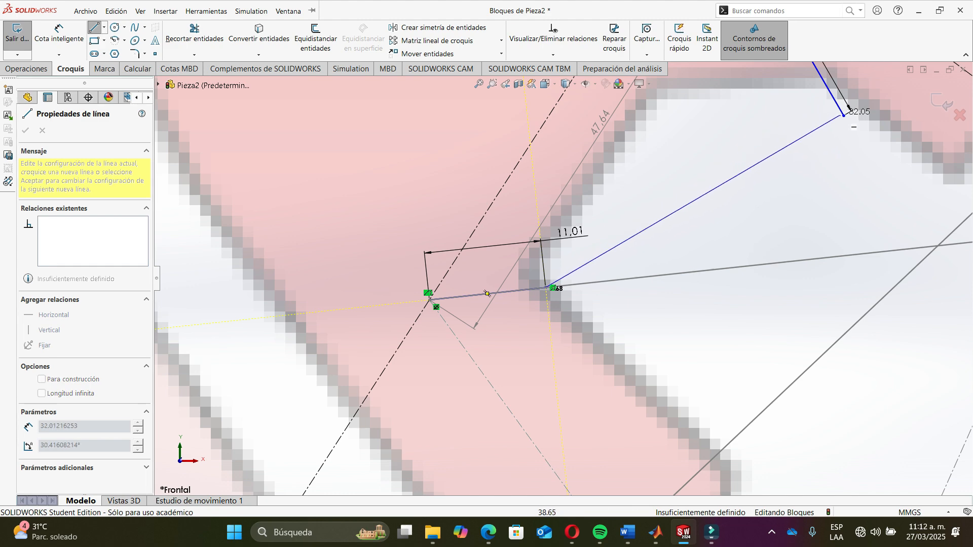
left_click(843, 115)
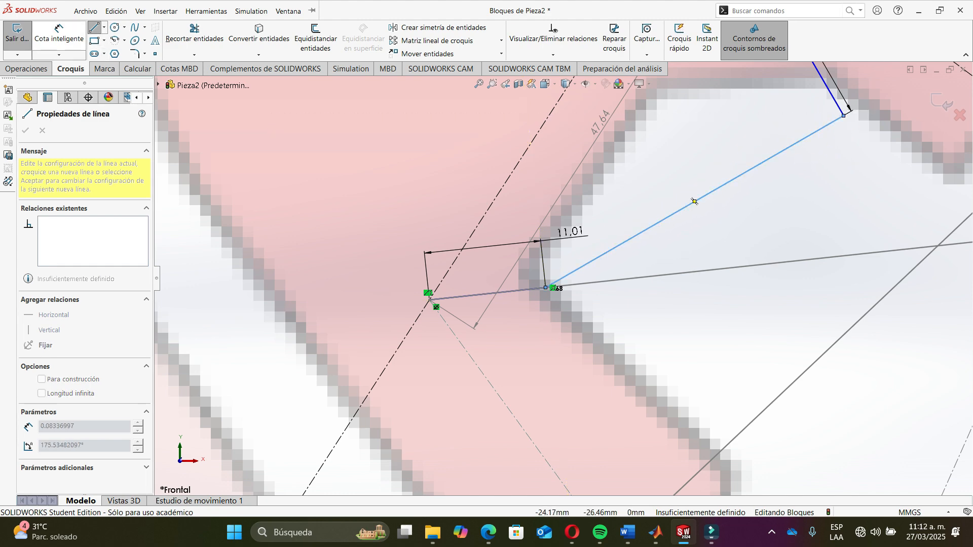
- Dimension the connecting line's length and accept 32.414 mm, matching the computed Z3
left_click(59, 34)
left_click(638, 235)
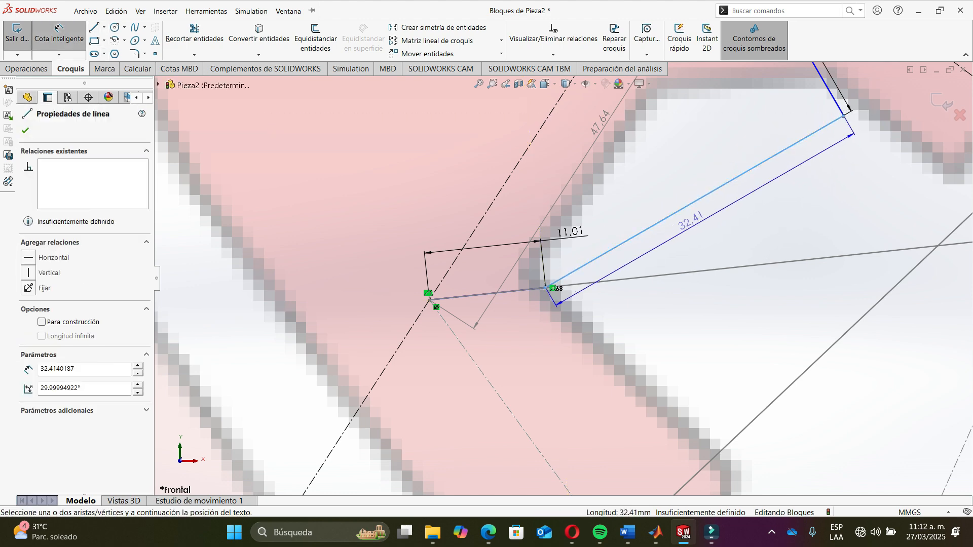
left_click(697, 219)
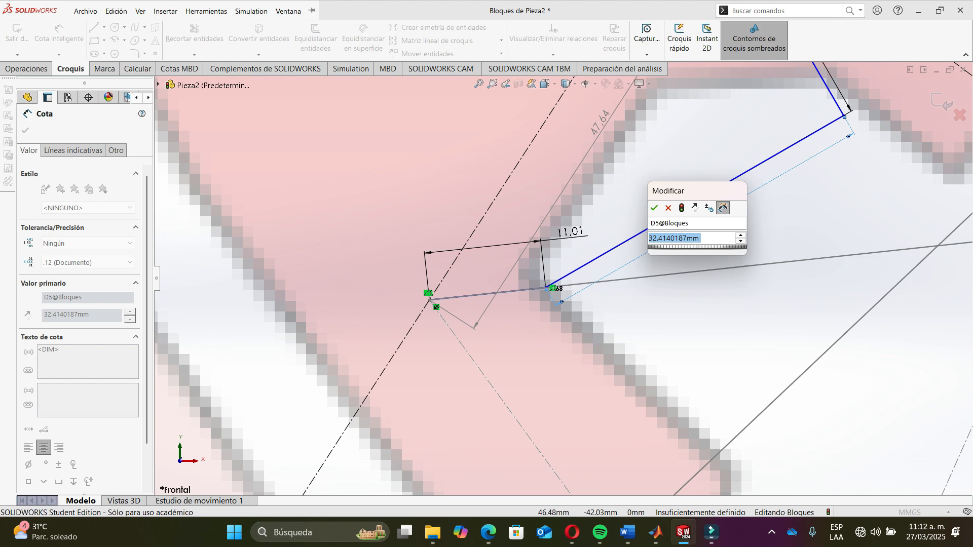
key("alt+Tab")
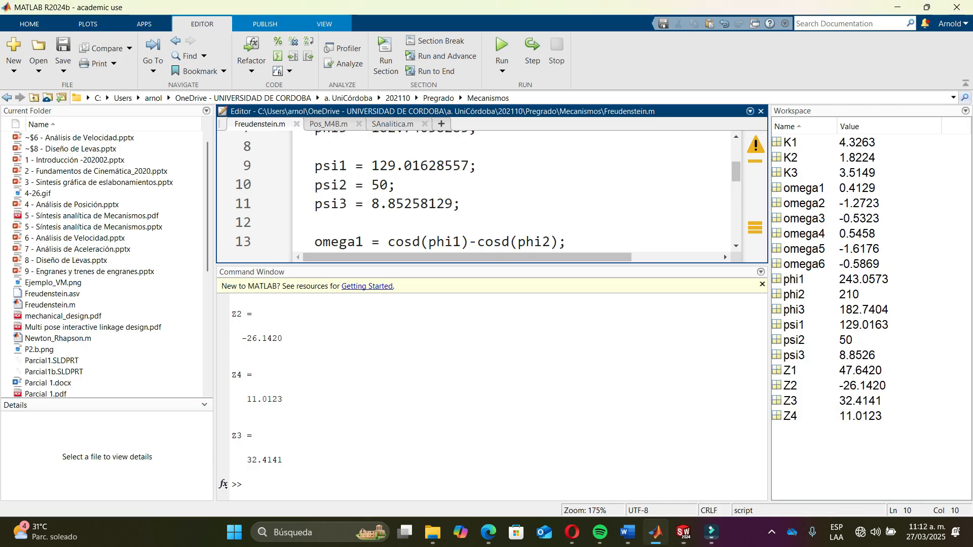
left_click_drag(283, 460, 262, 460)
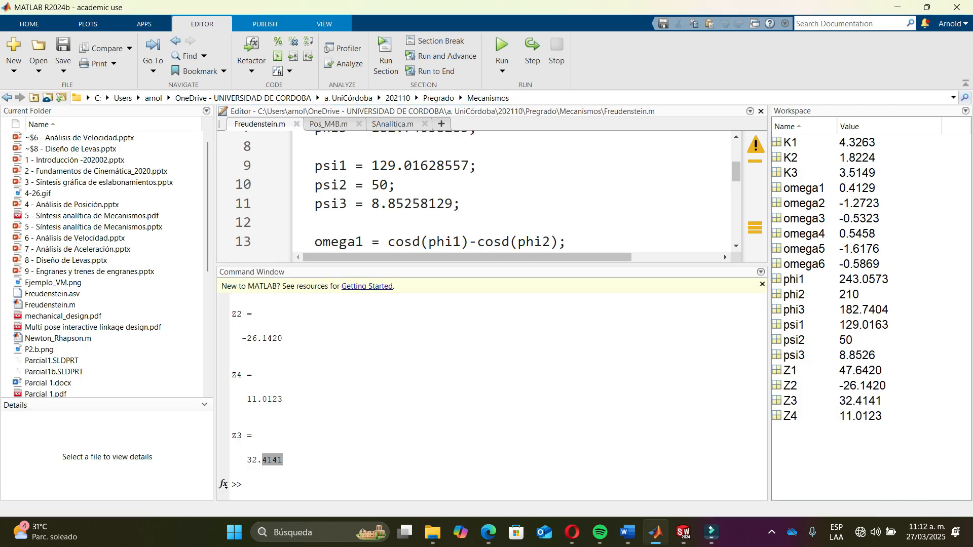
key("alt+Tab")
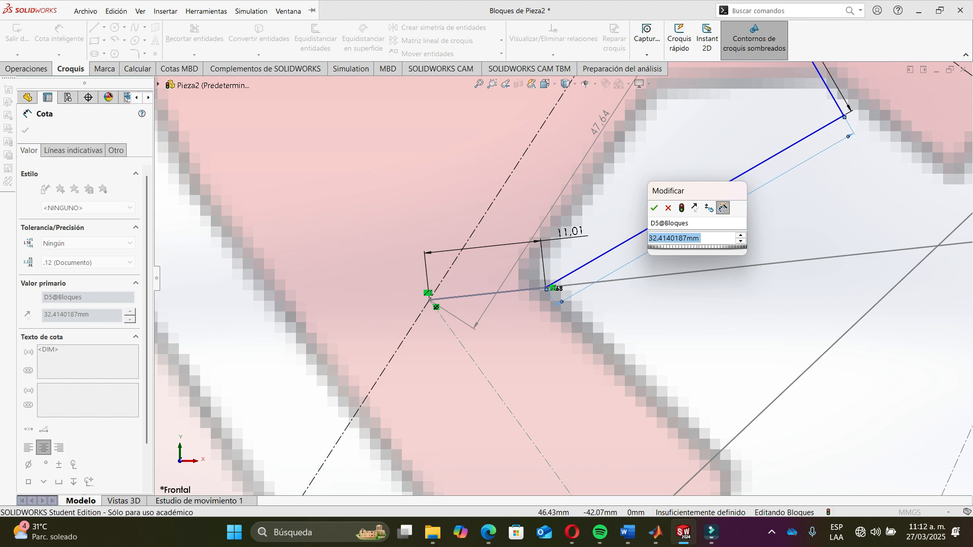
key("alt+Tab")
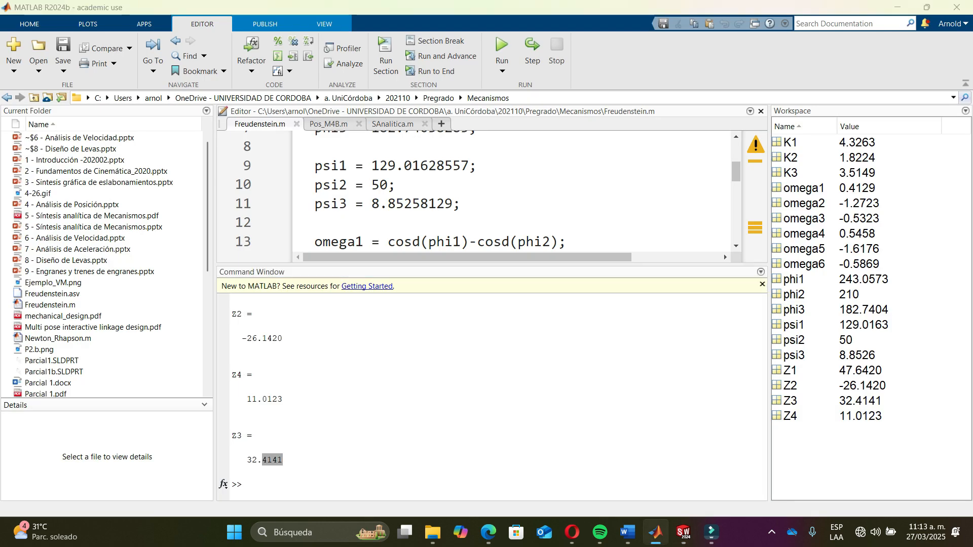
key("alt+Tab")
key("Return")
- Drag the seat-tube frame block to test how the four-bar linkage moves
scroll(557, 278, "up", 10)
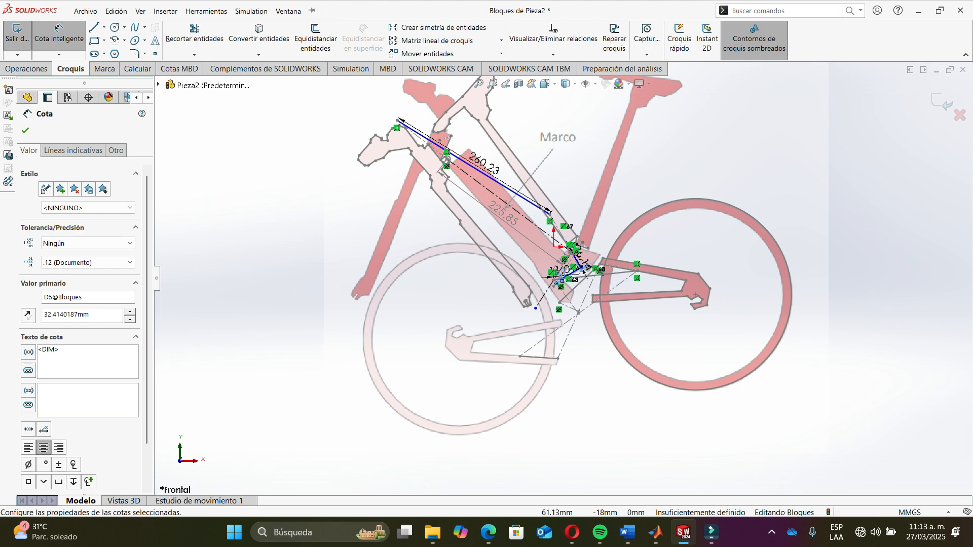
key("Escape")
scroll(648, 231, "up", 1)
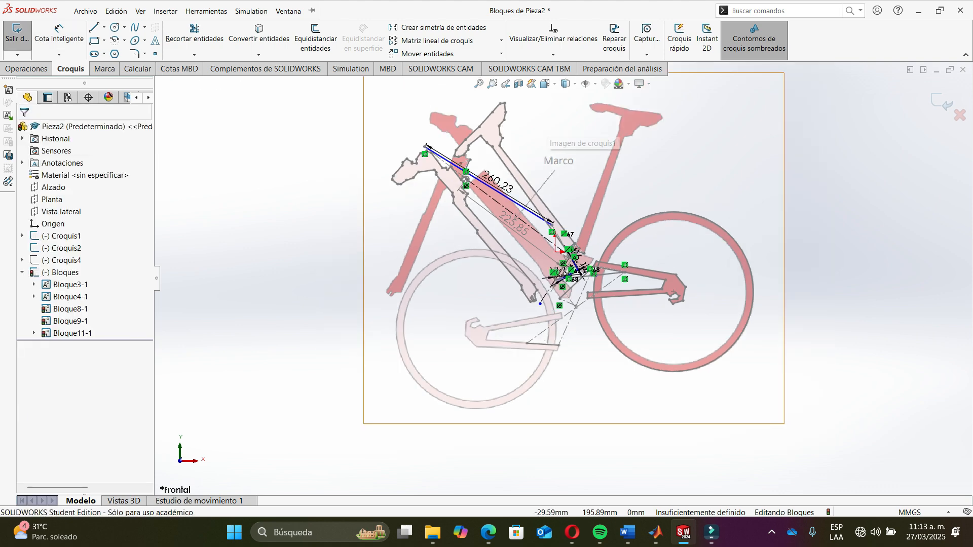
mouse_move(503, 139)
left_mouse_down()
mouse_move(637, 137)
mouse_move(567, 108)
mouse_move(501, 139)
mouse_move(634, 136)
mouse_move(616, 124)
mouse_move(522, 129)
mouse_move(494, 143)
mouse_move(567, 122)
mouse_move(636, 136)
left_mouse_up()
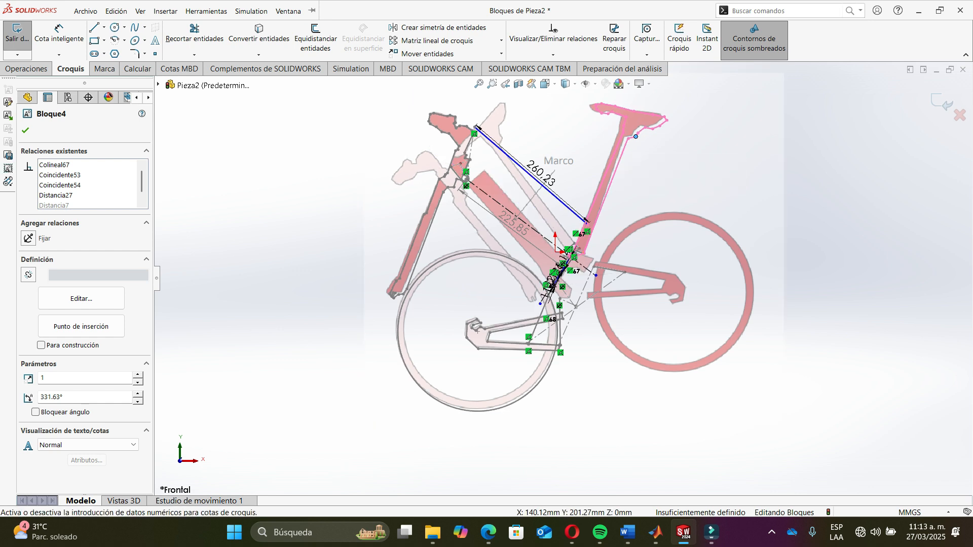